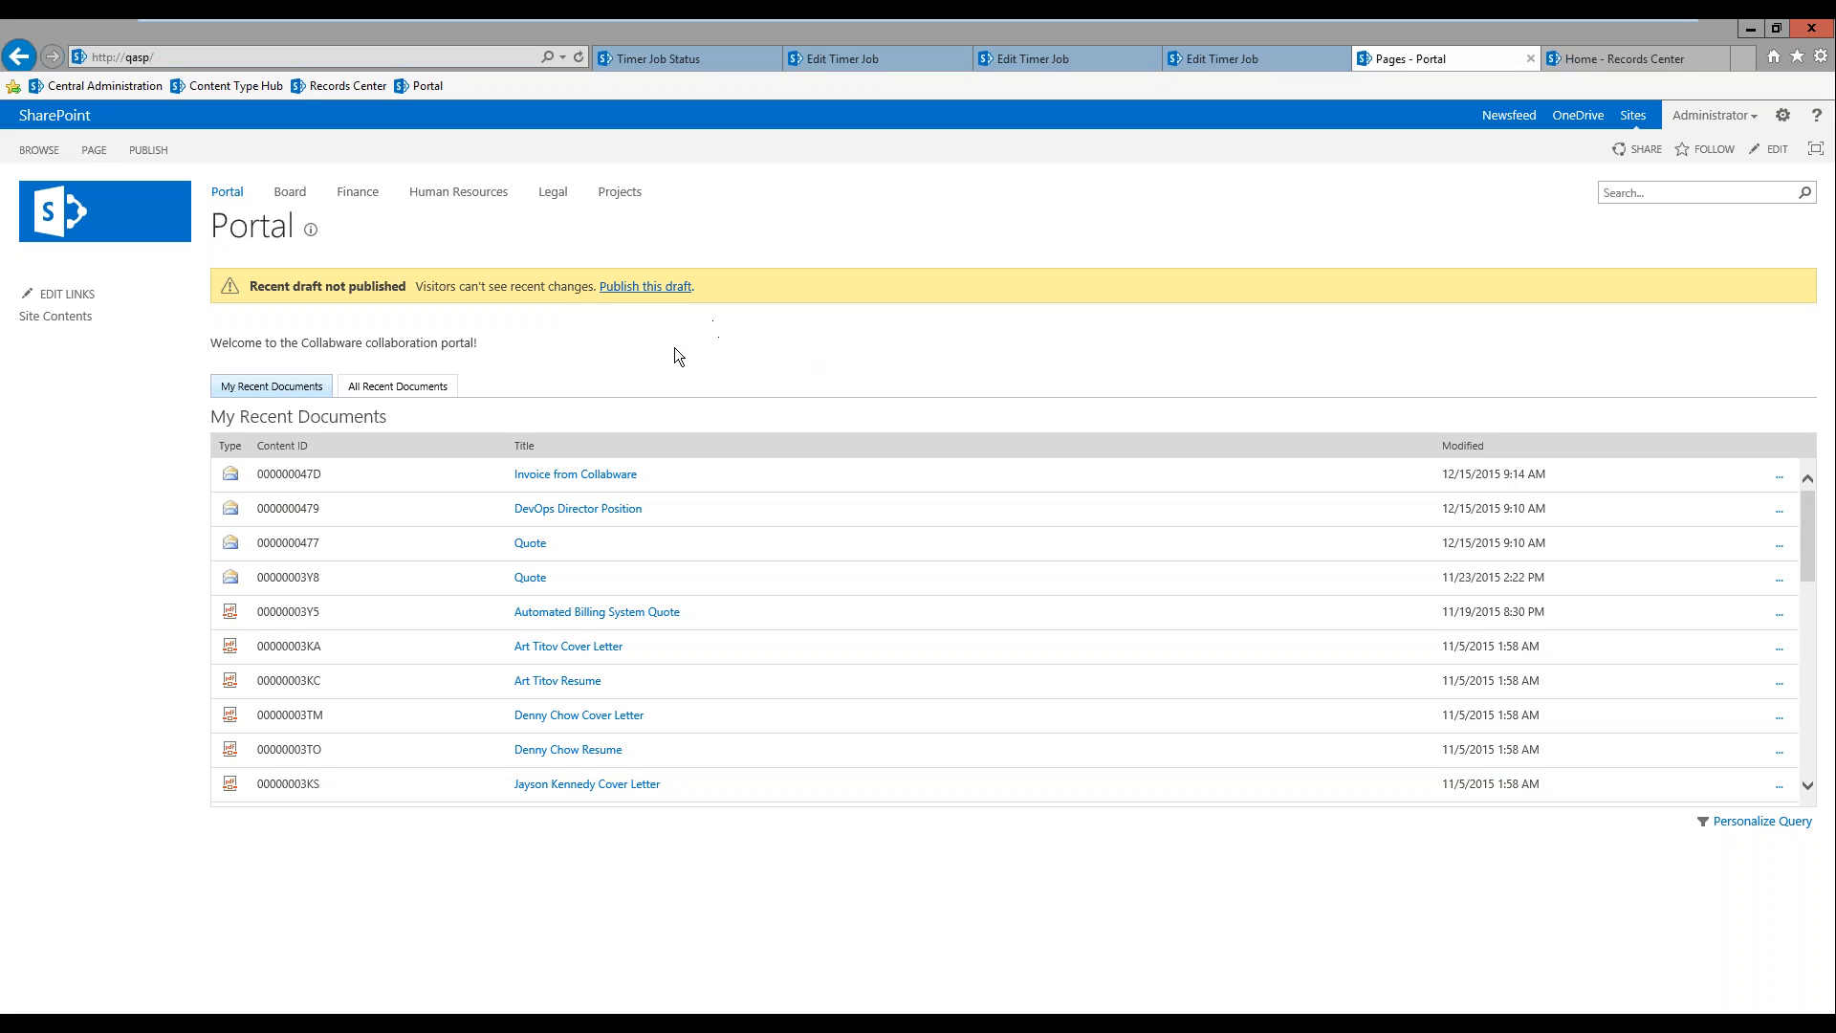
Step: Upload Sample.rtf from the Desktop to the Board site's Meetings library, with overwriting of existing files enabled
left_click(288, 194)
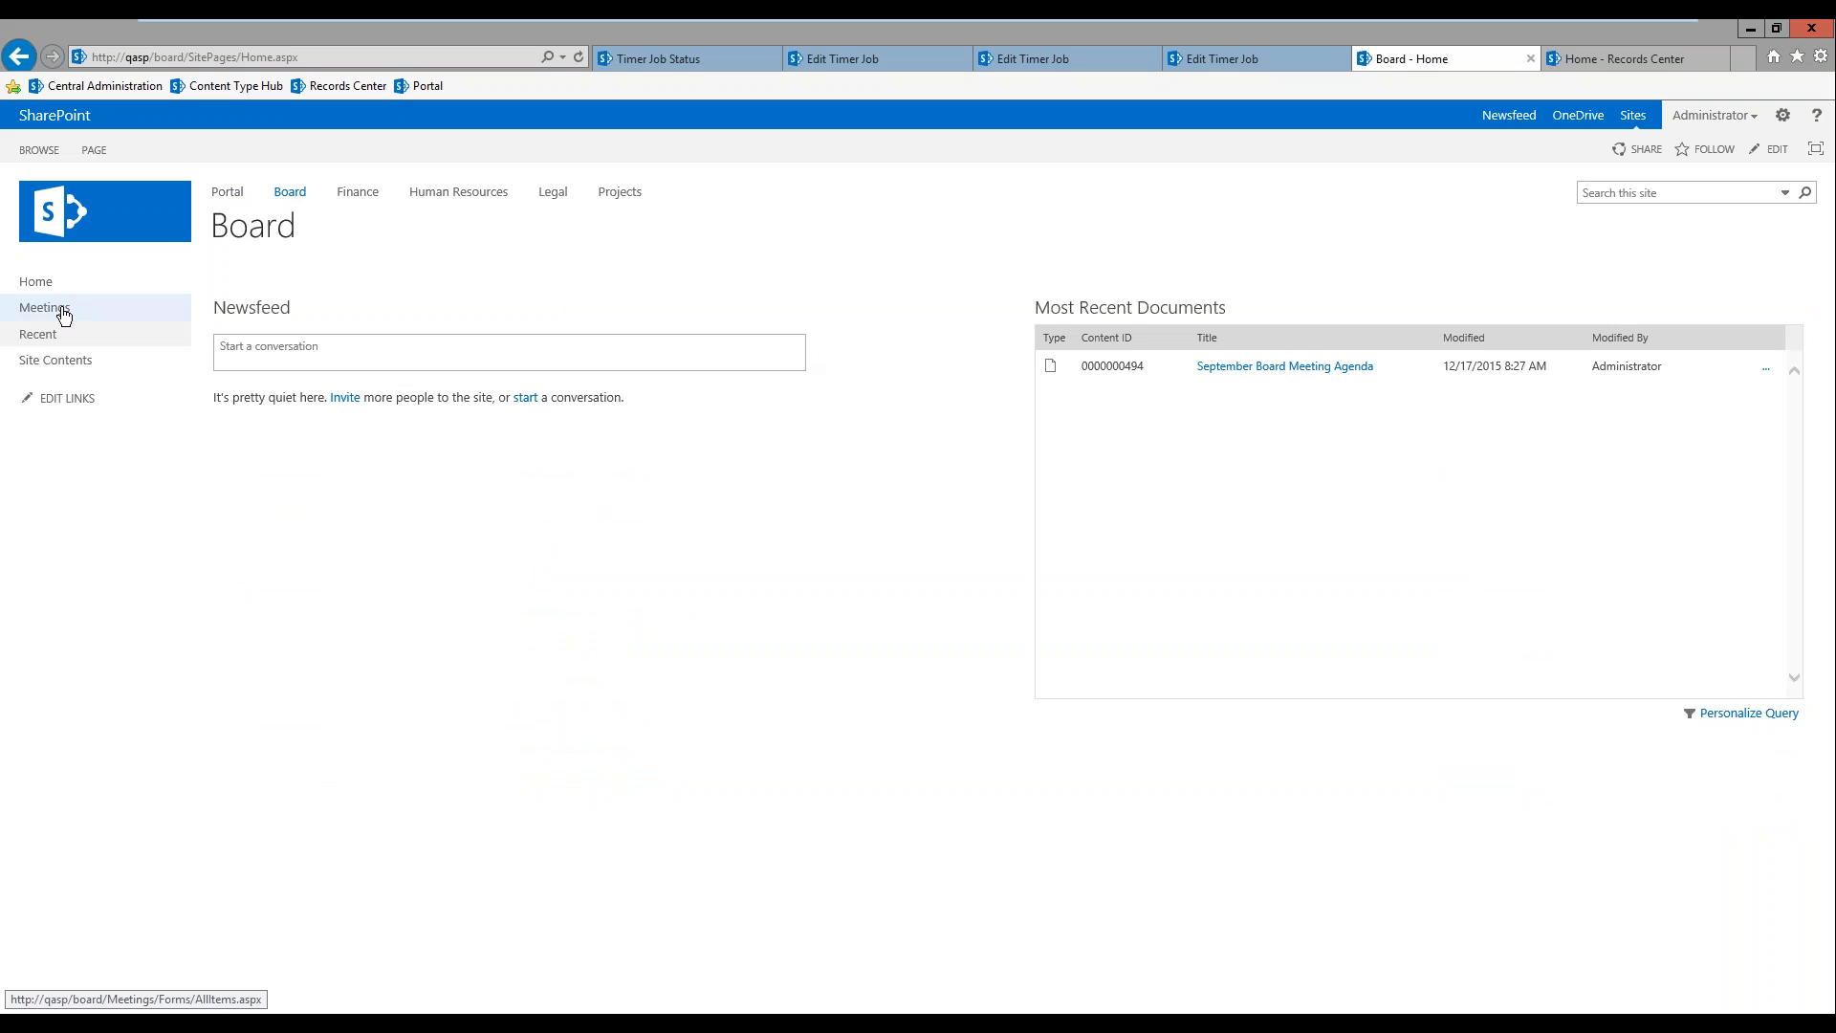
left_click(63, 316)
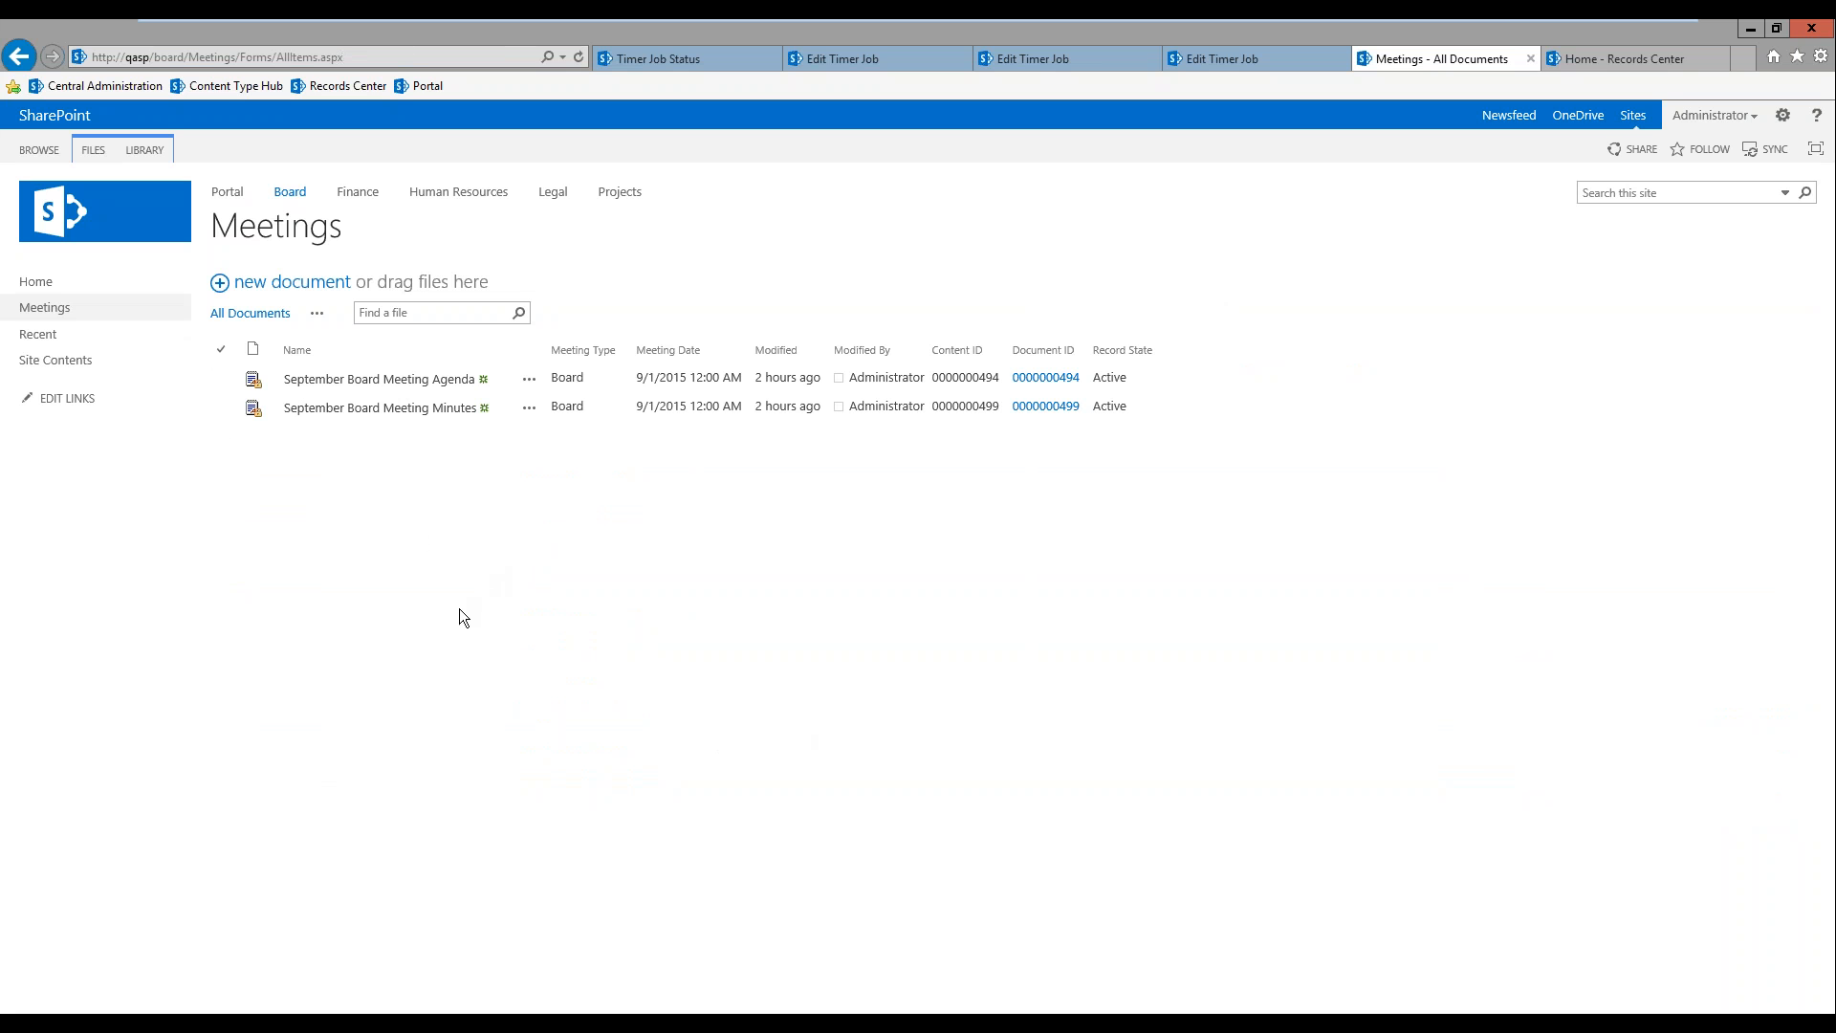
left_click(291, 282)
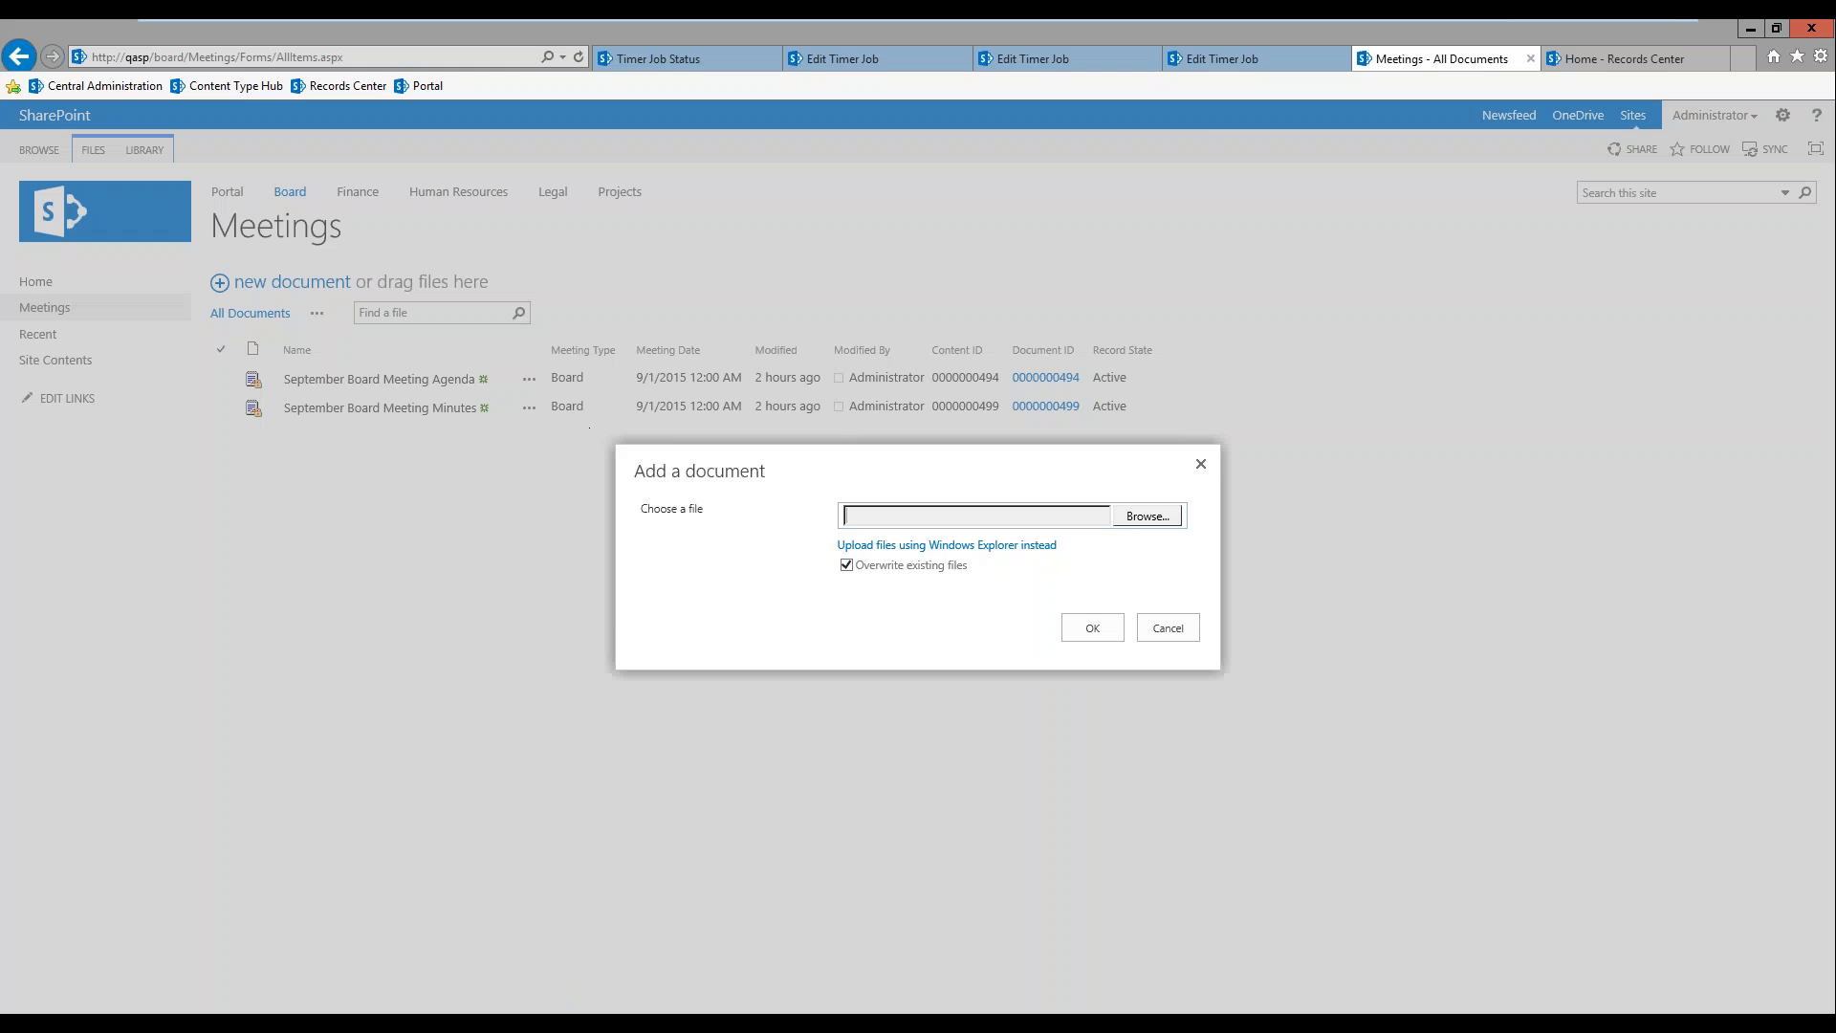
left_click(1149, 518)
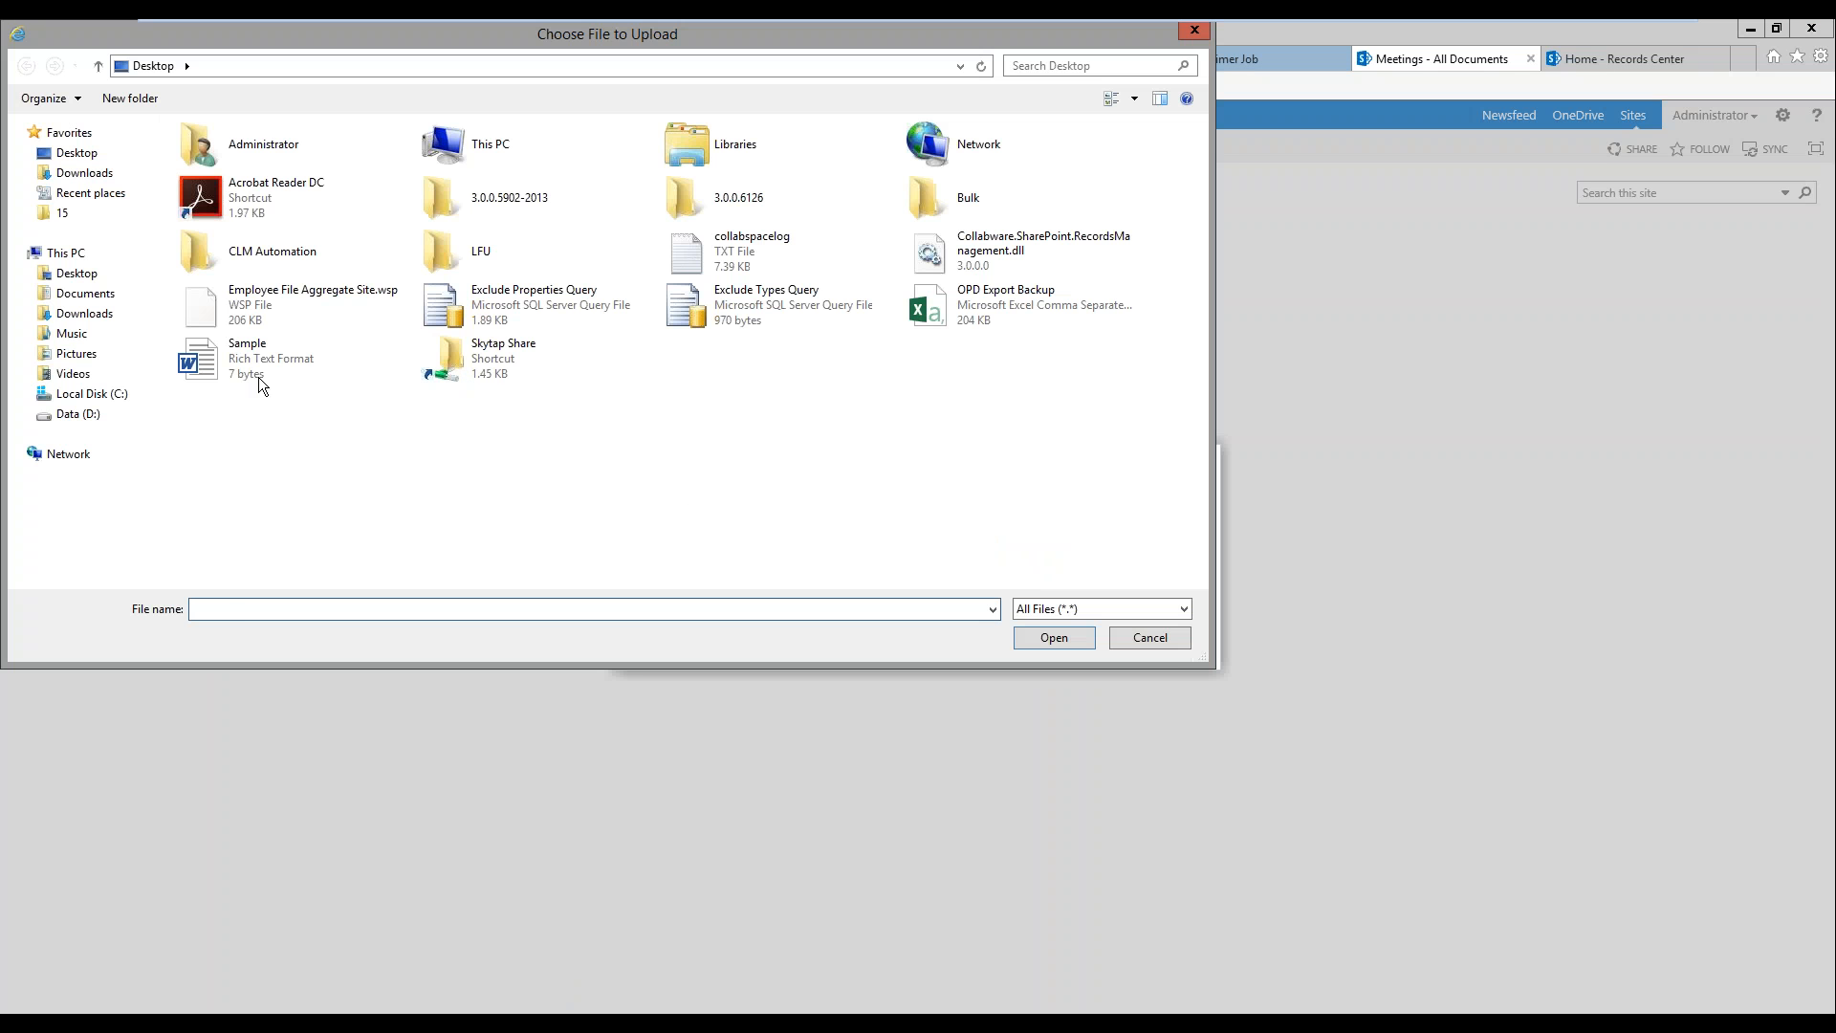
double_click(252, 369)
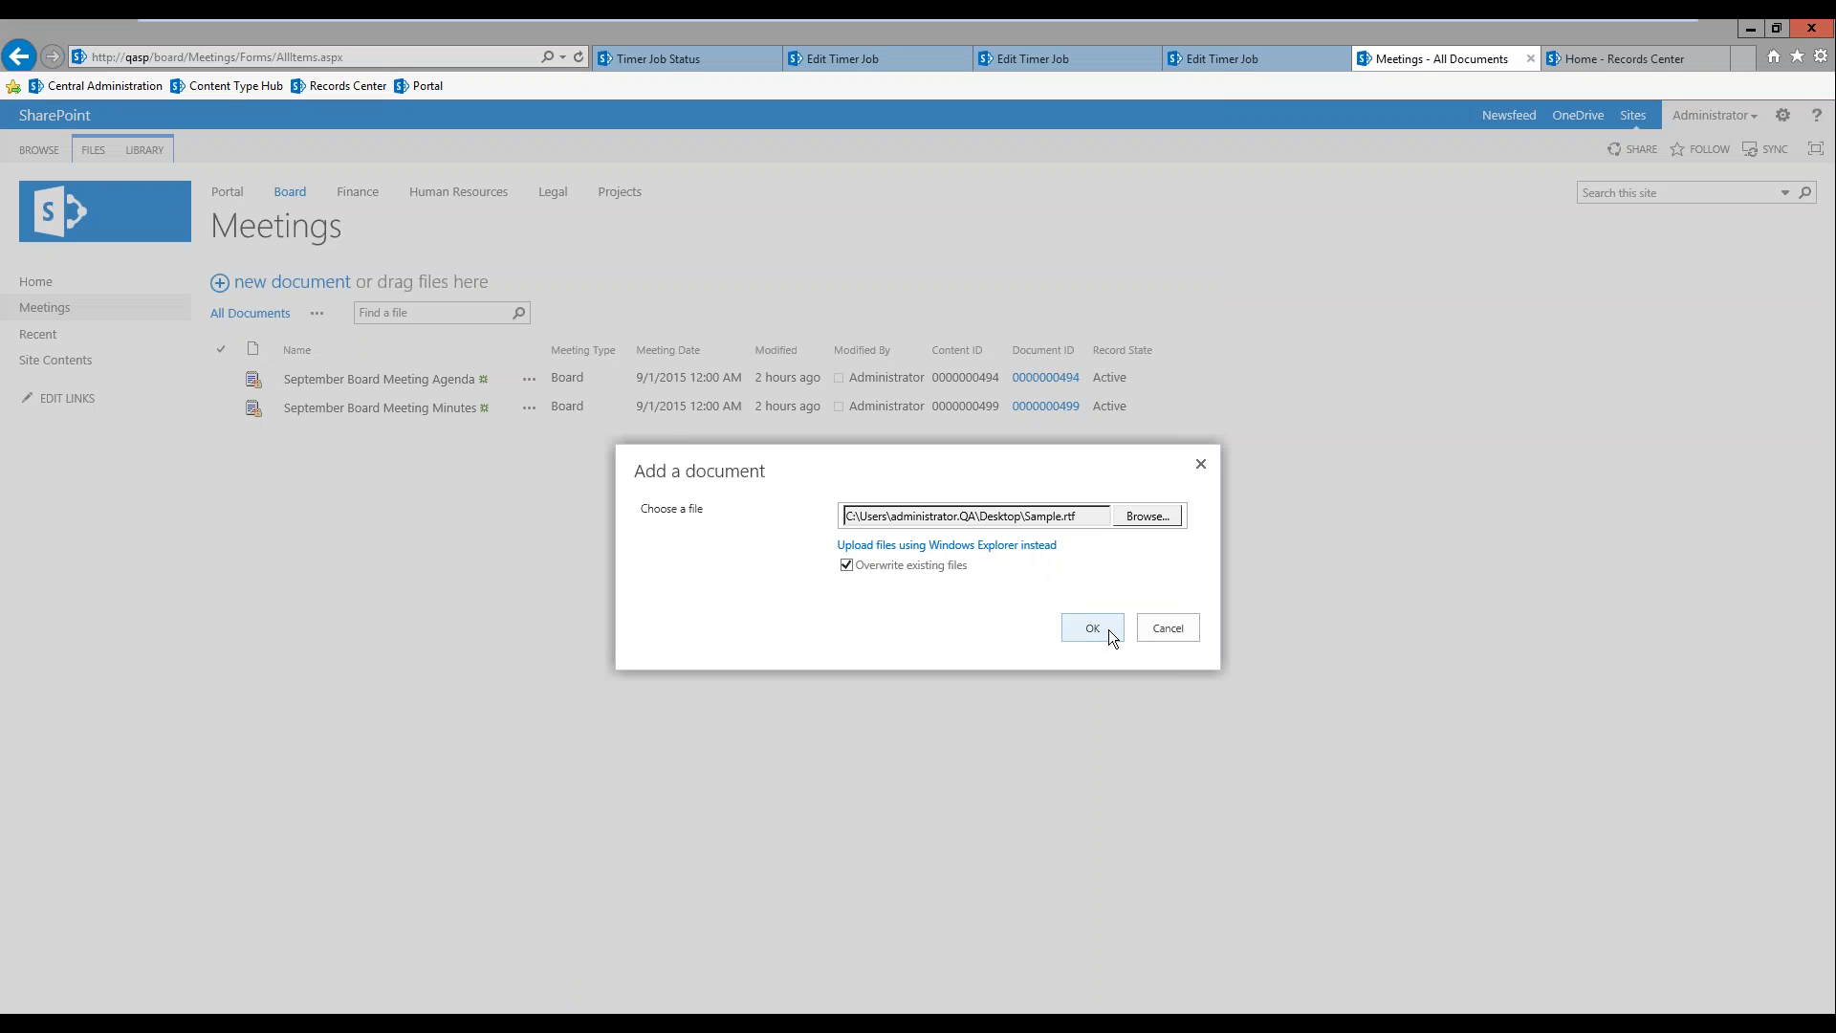
left_click(1109, 632)
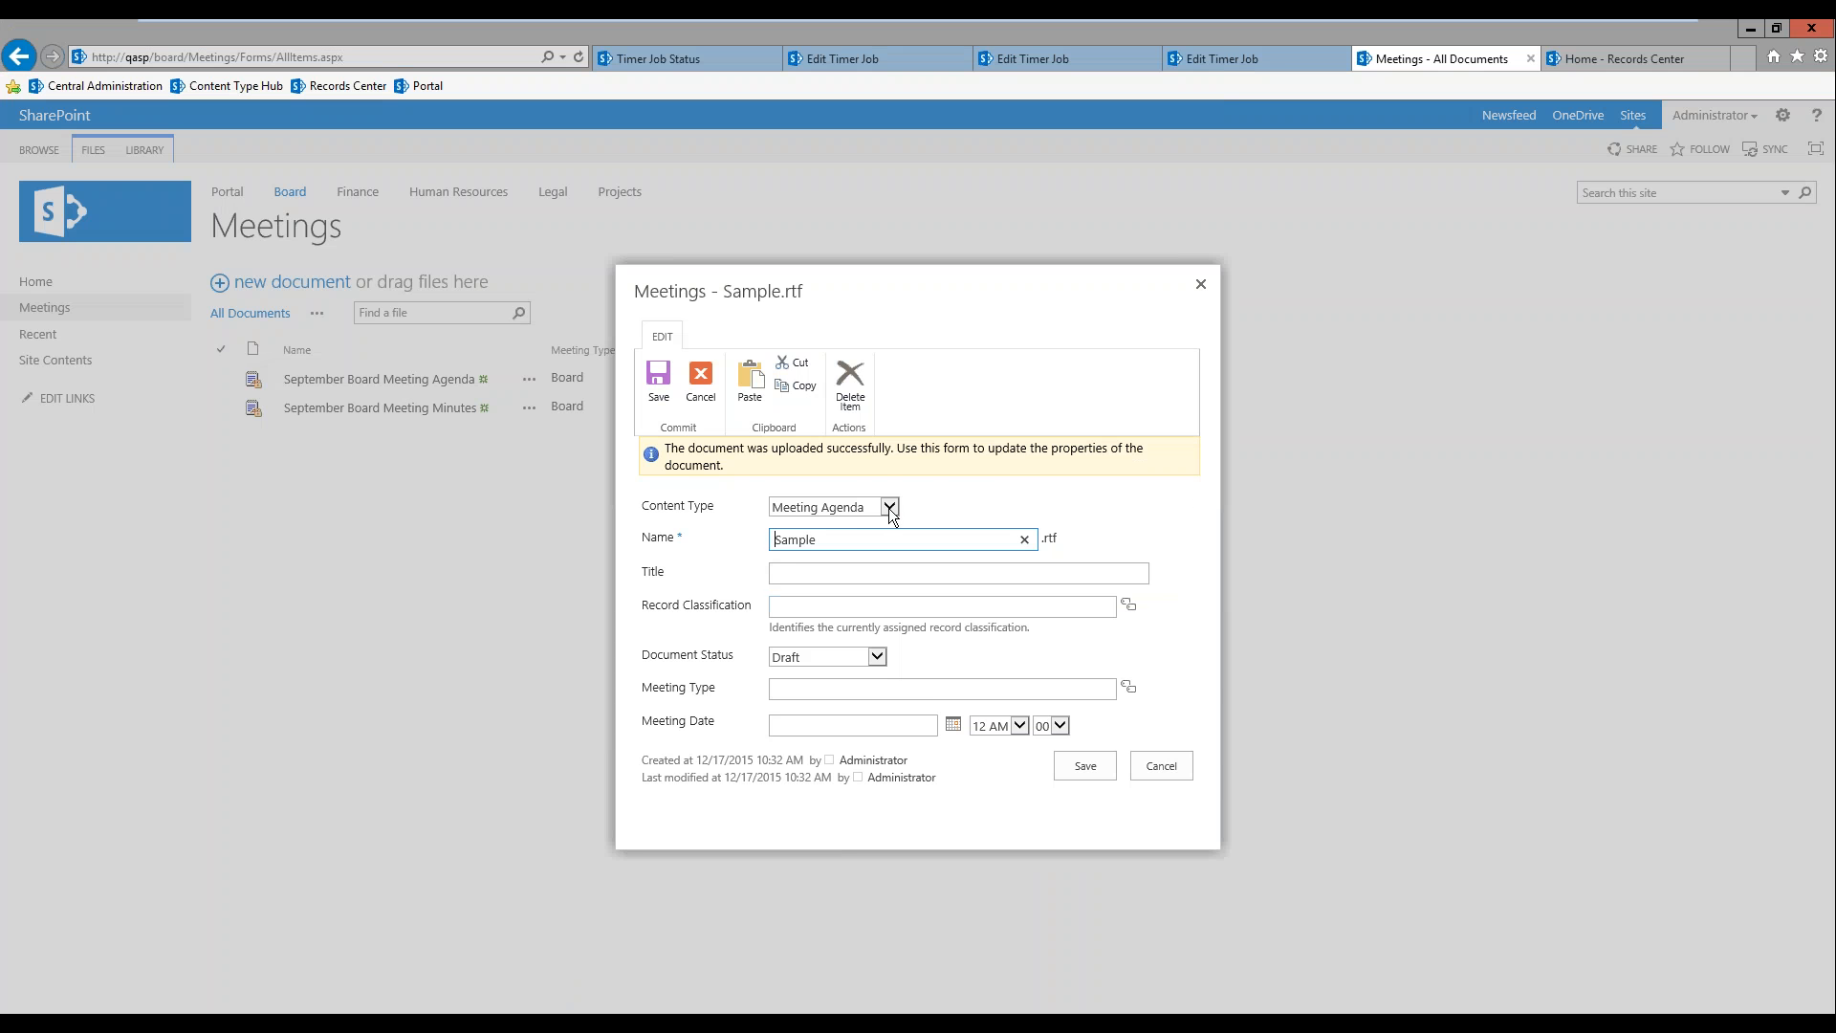
Step: Keep Meeting Agenda as the uploaded document's content type and change its name to "October Board Meeting Agenda"
left_click(889, 510)
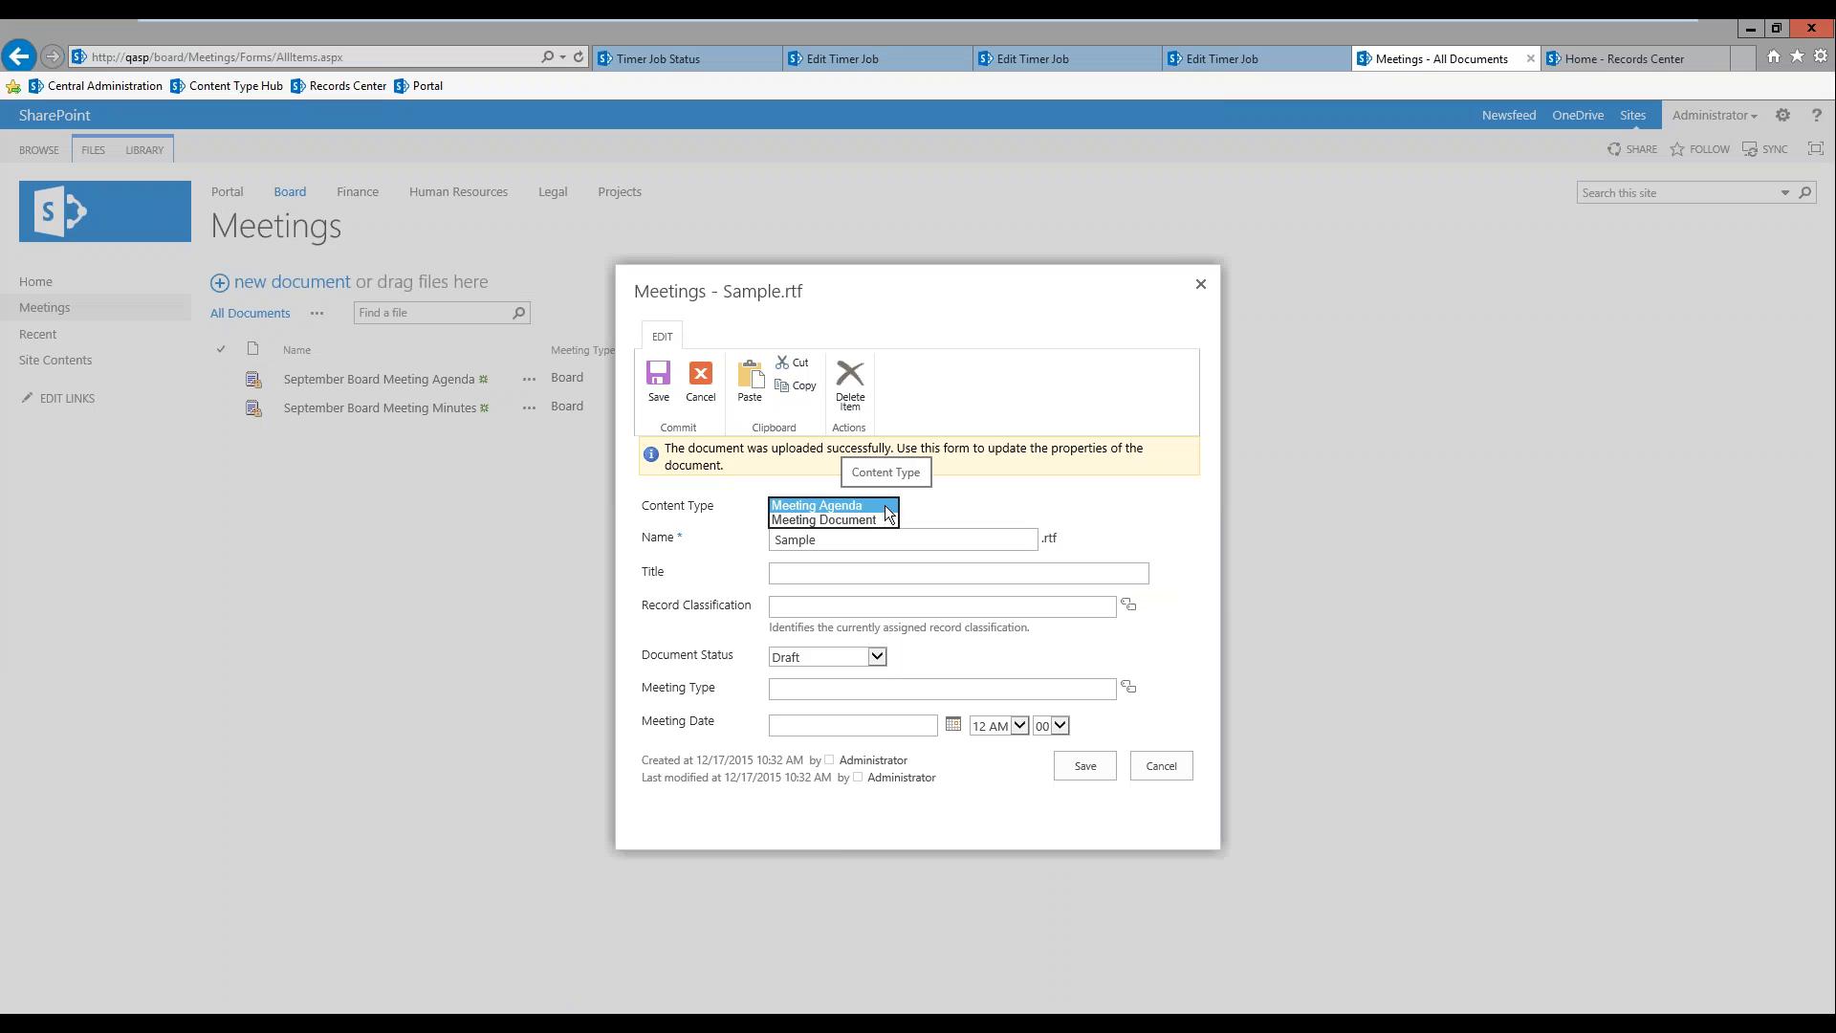
left_click(884, 504)
left_click(951, 505)
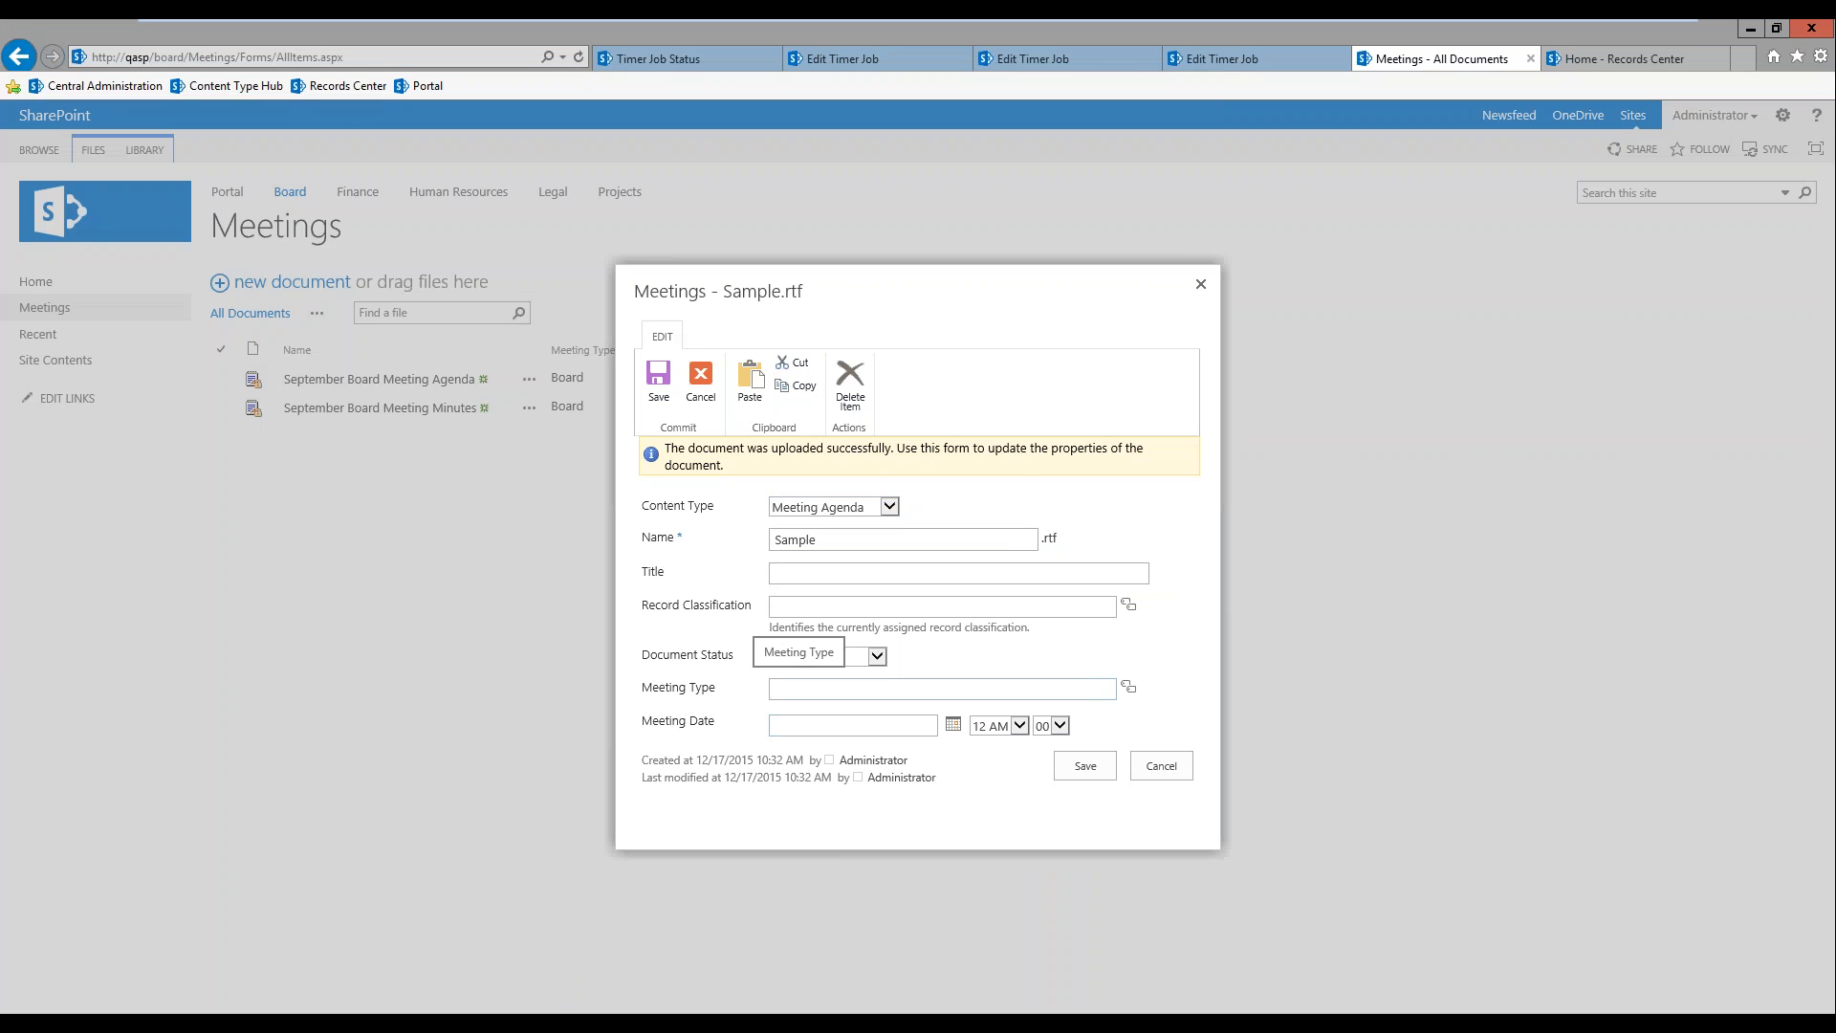
left_click_drag(834, 540, 673, 529)
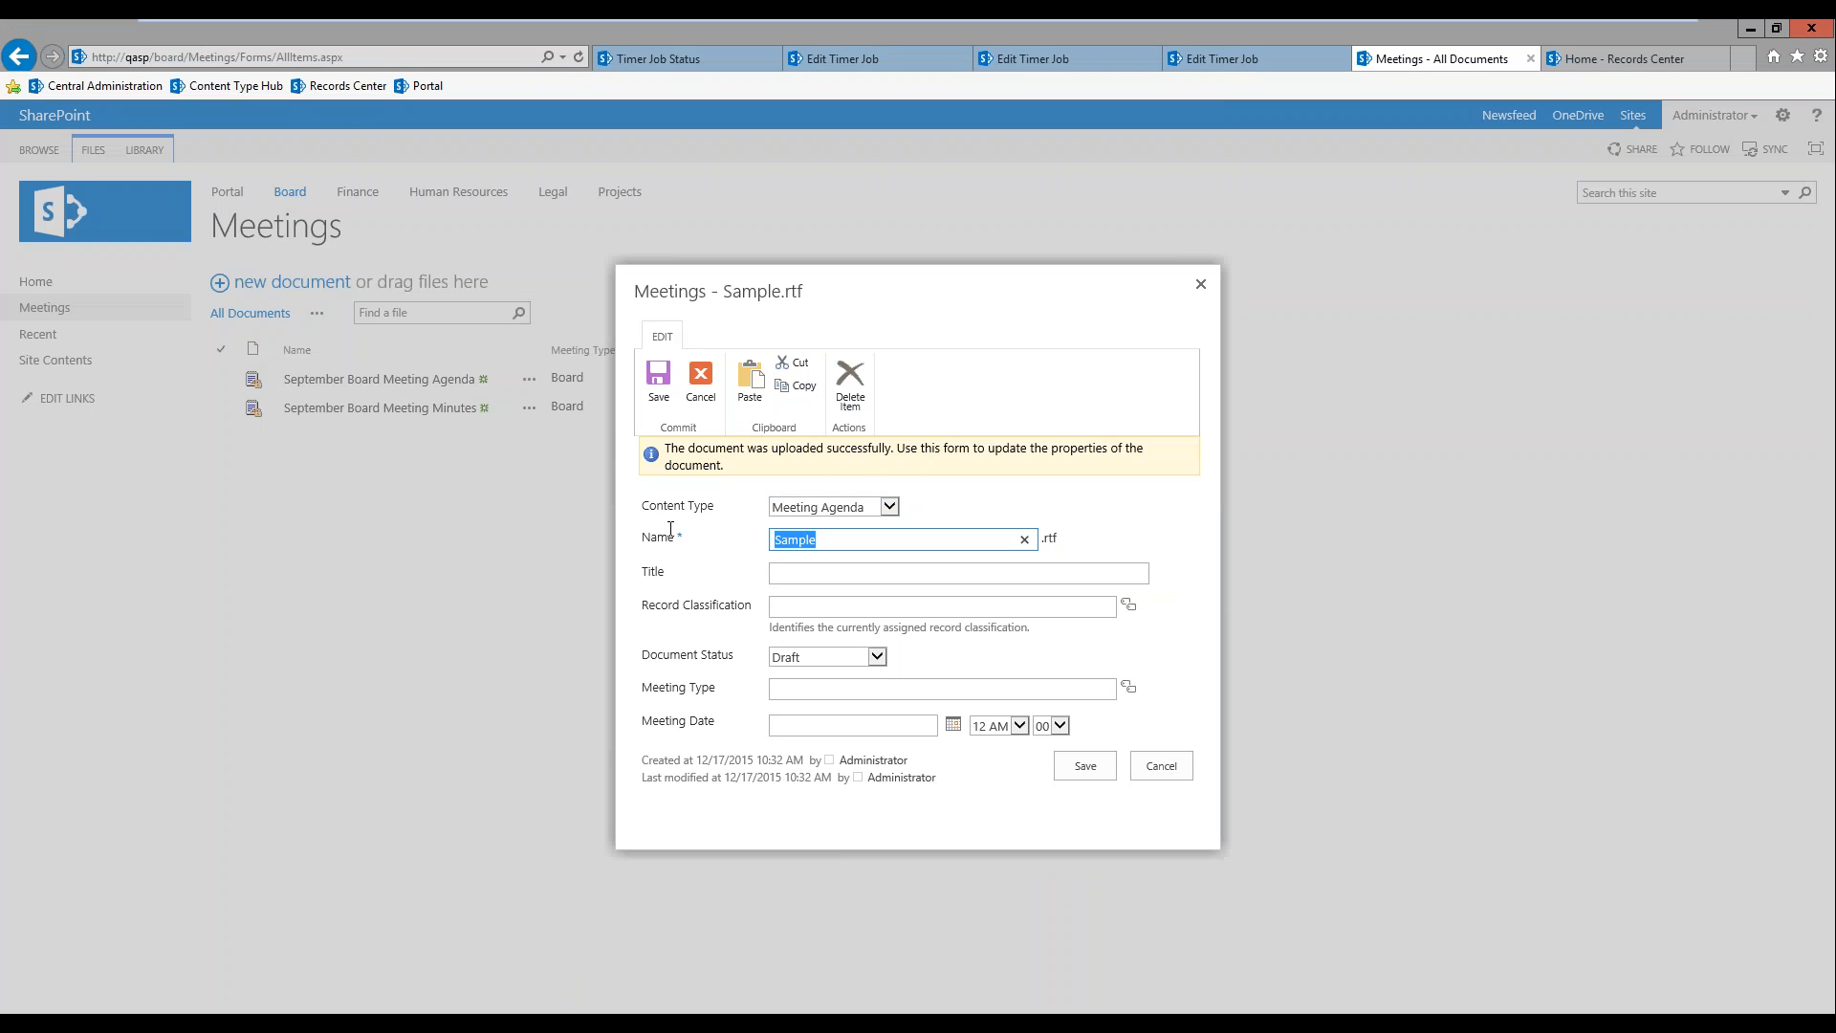
type("October Boa")
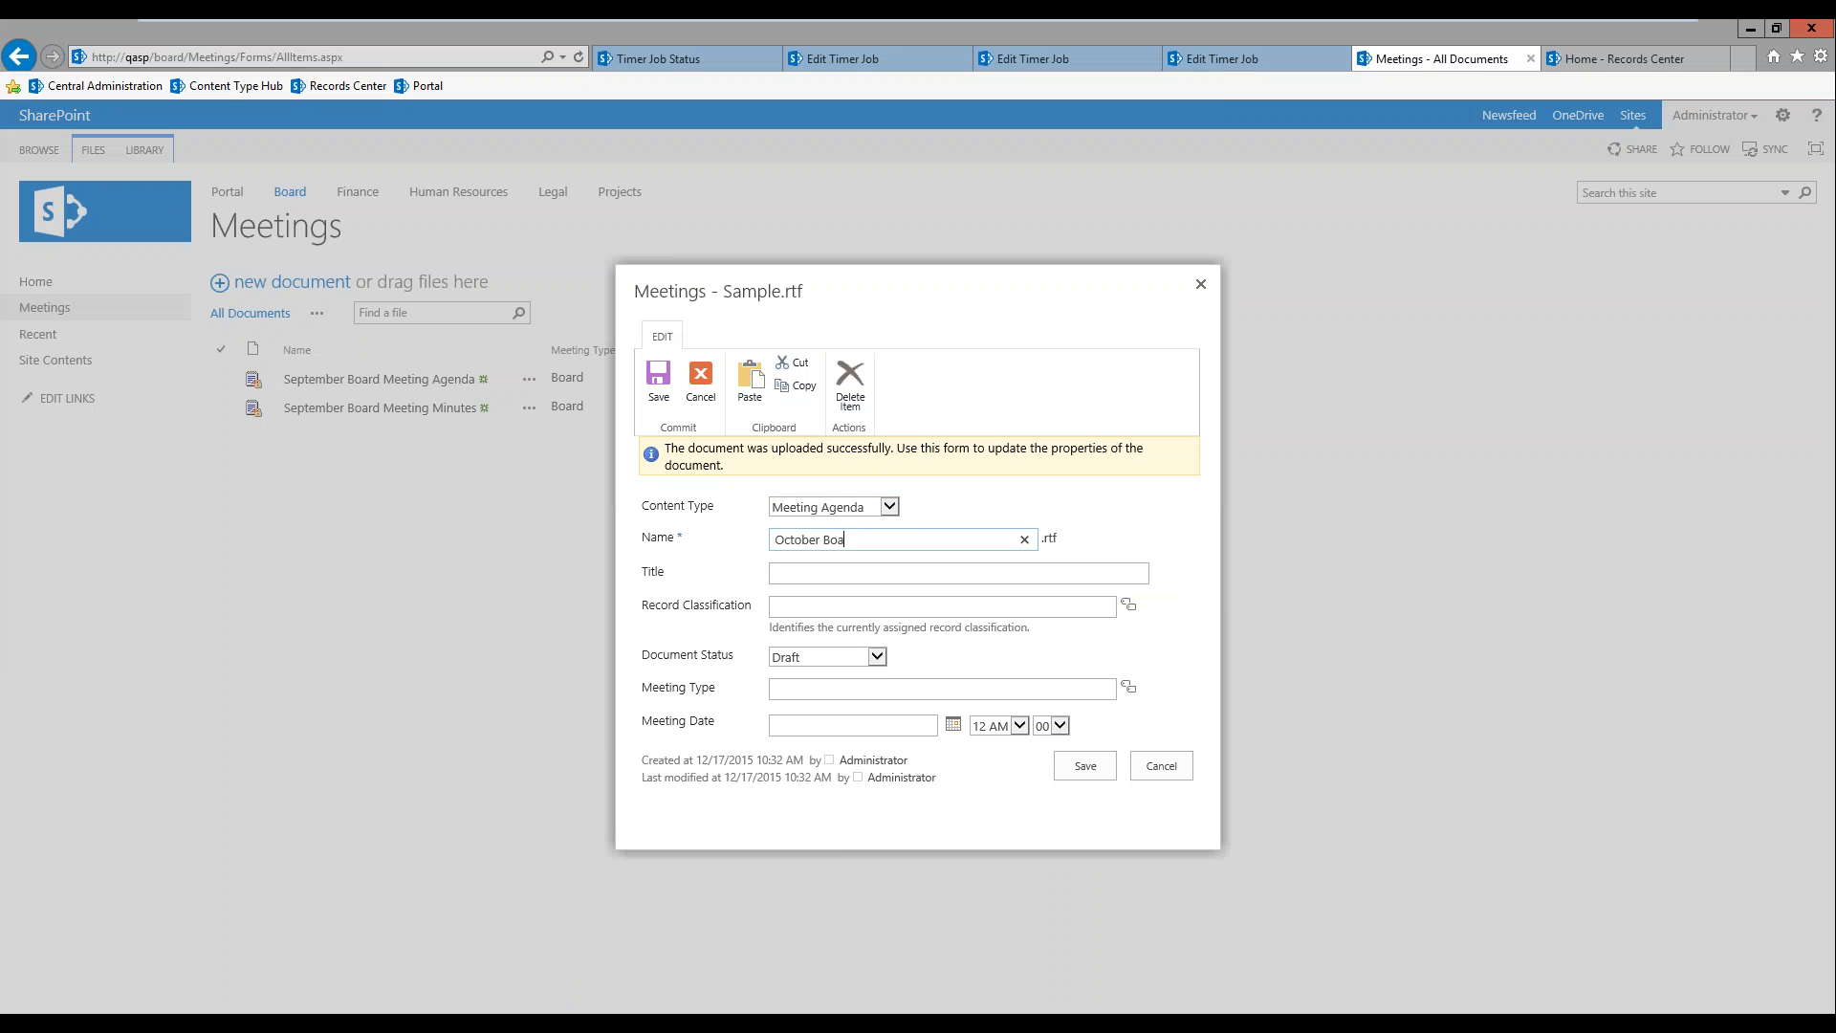
type("rd Meeting Agenda")
Step: Examine the record classifications under Administration, Human Resources and Information Technology, including IT-02 - Projects, without assigning one
left_click(940, 608)
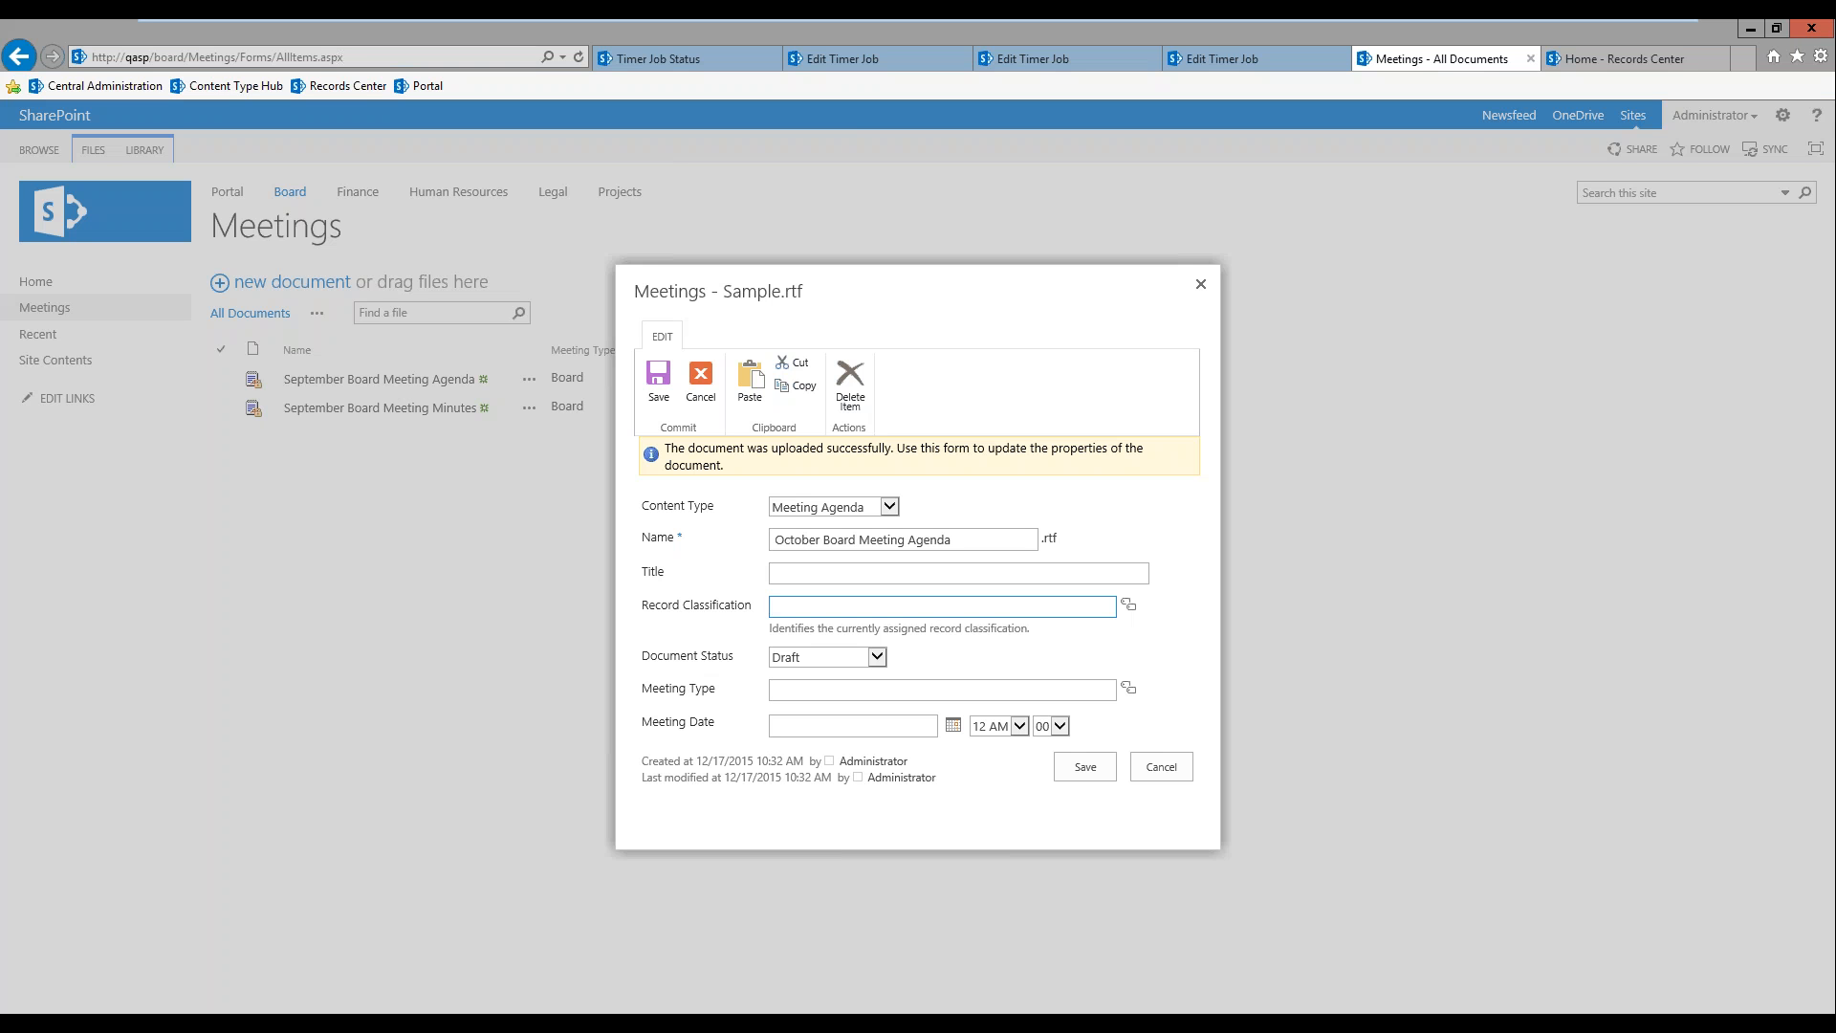
left_click(1129, 605)
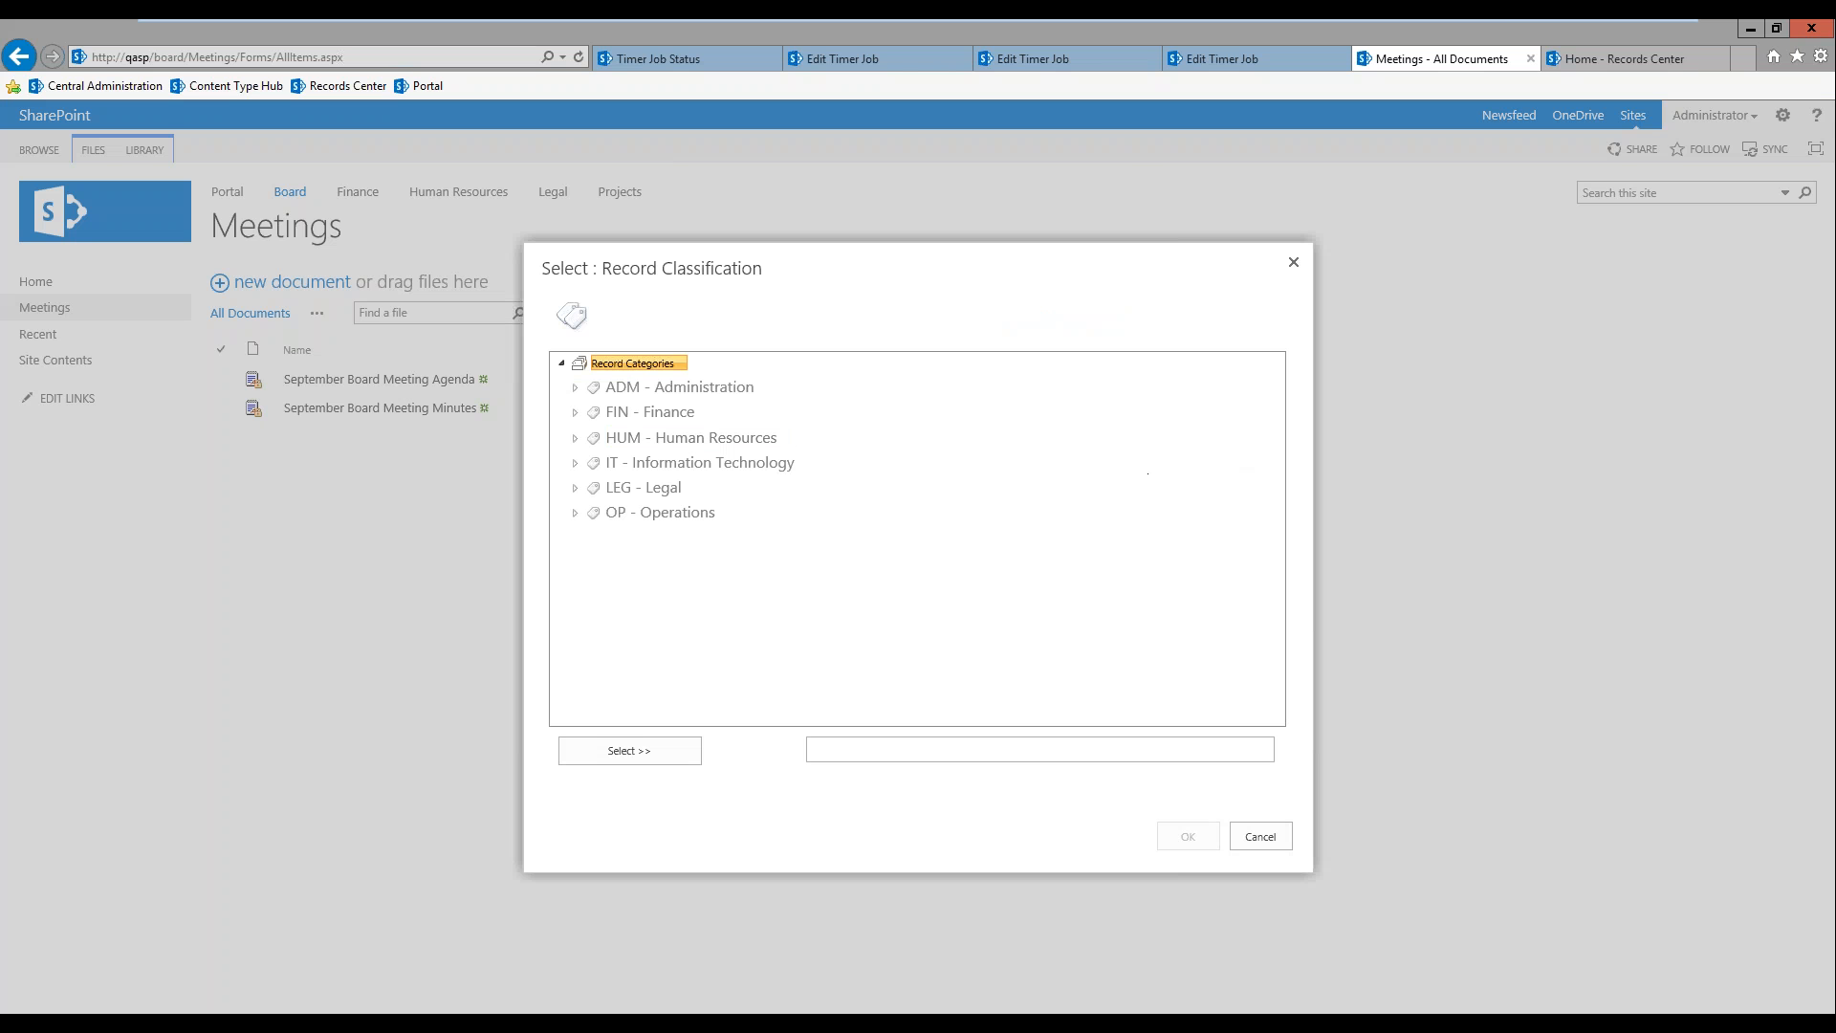
left_click(575, 387)
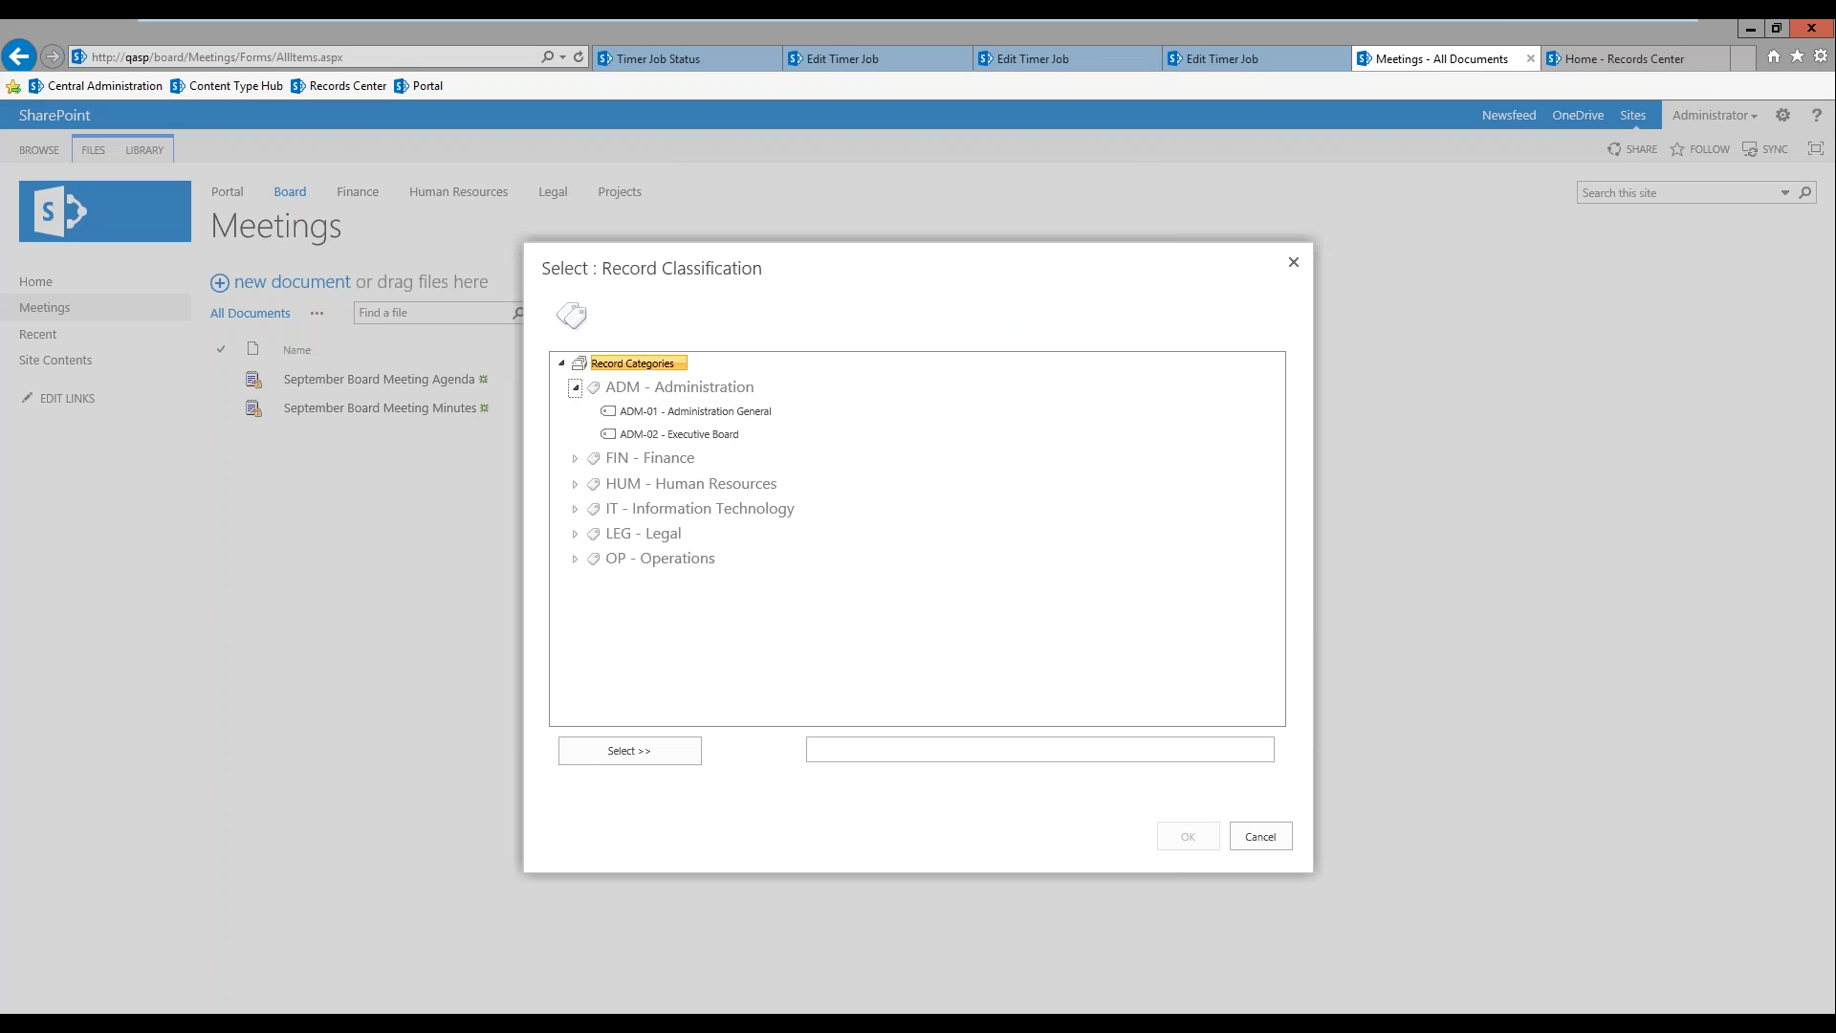
left_click(719, 417)
left_click(712, 434)
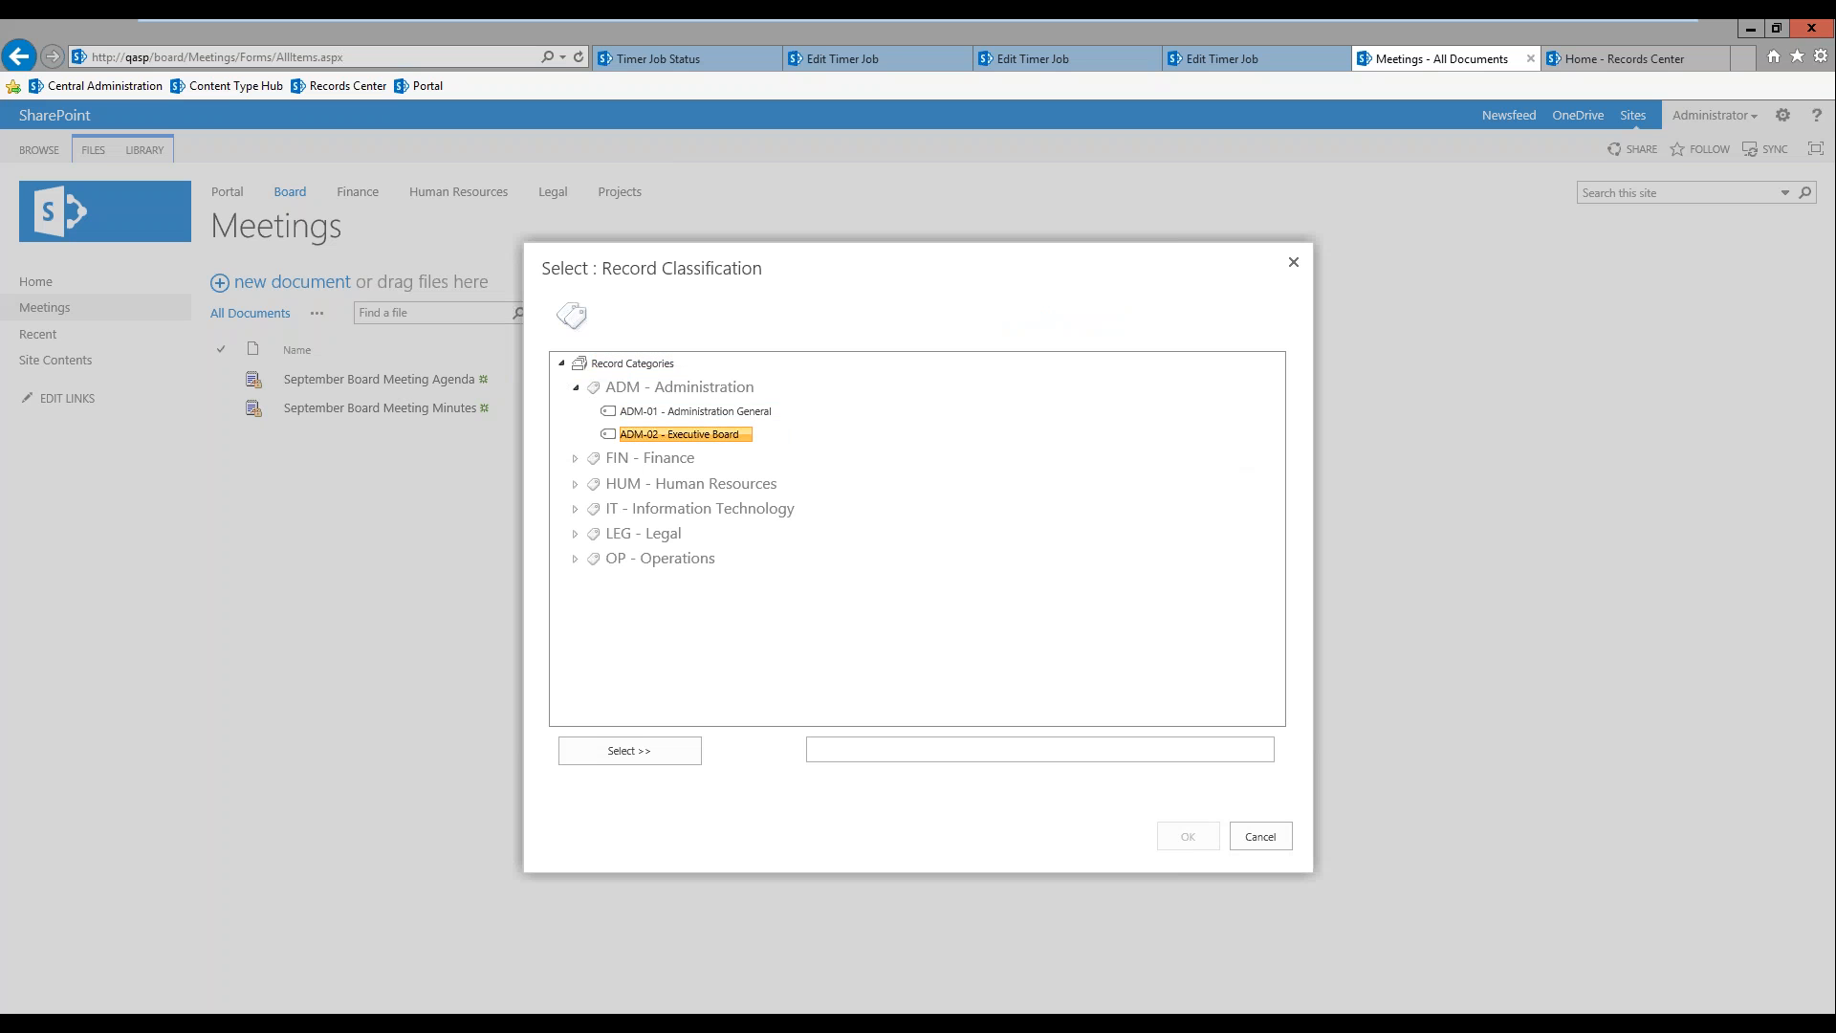
left_click(574, 484)
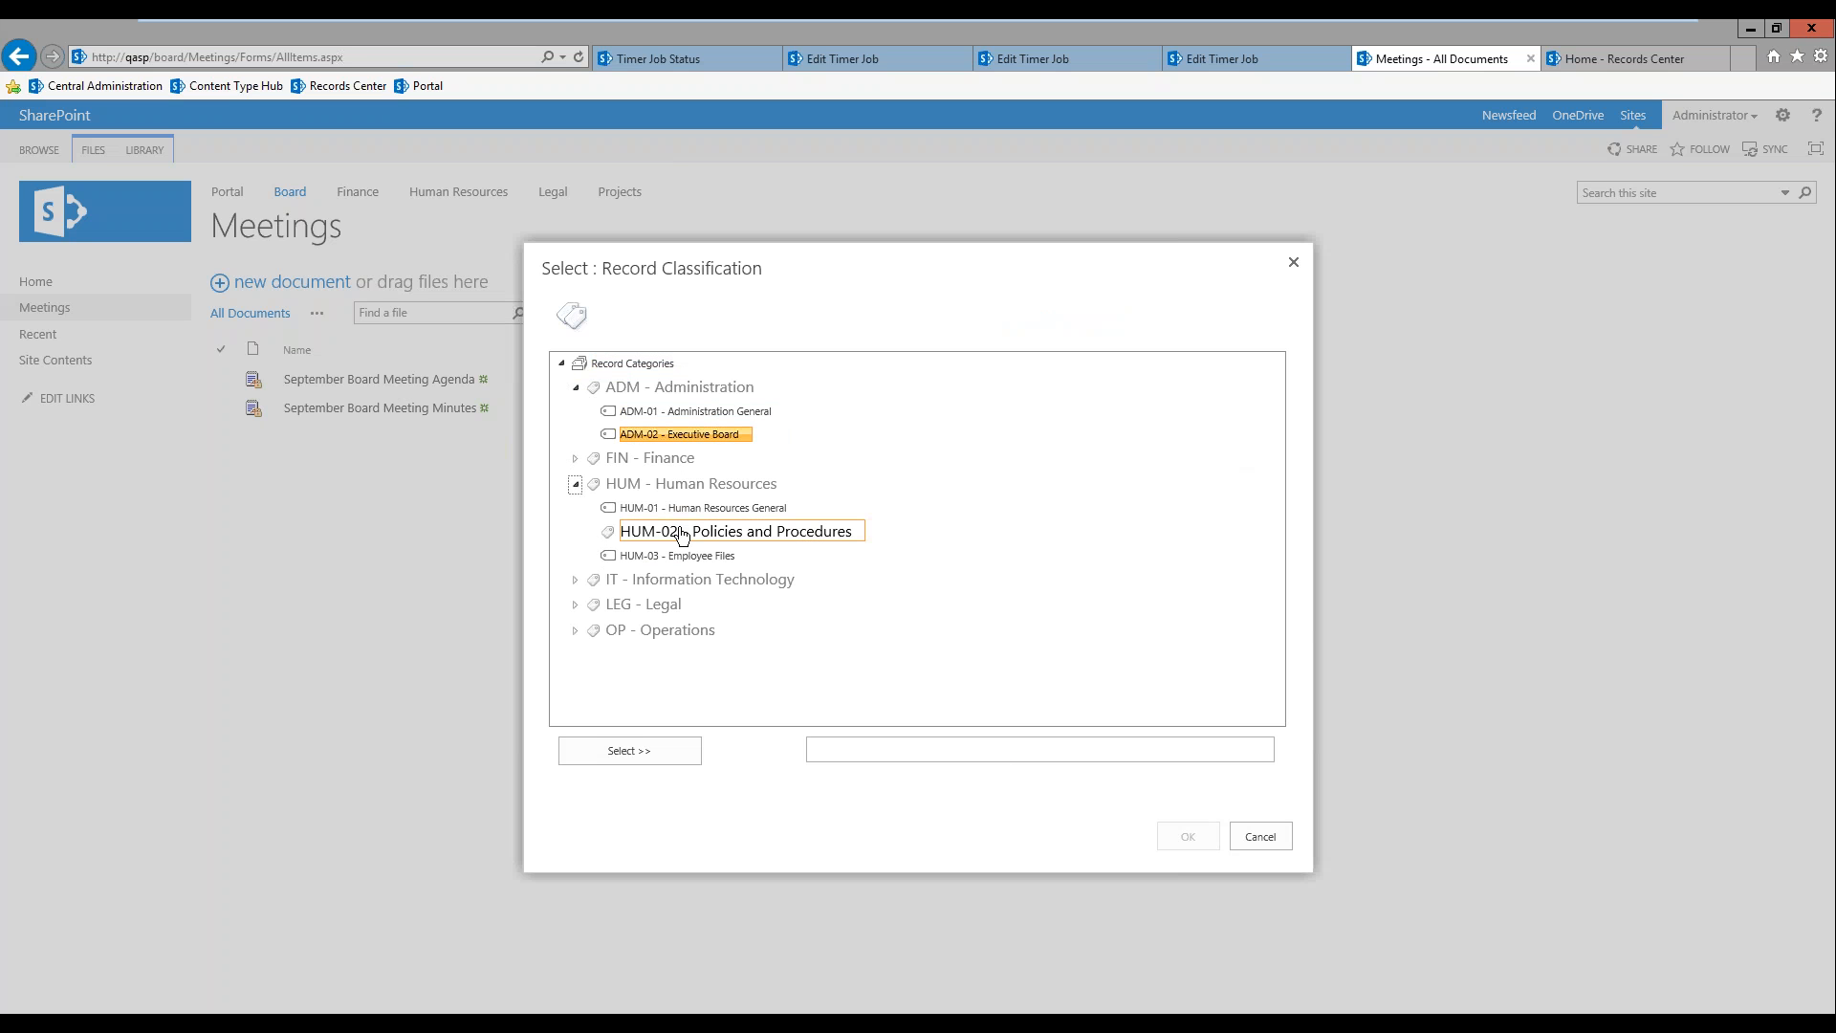
left_click(575, 579)
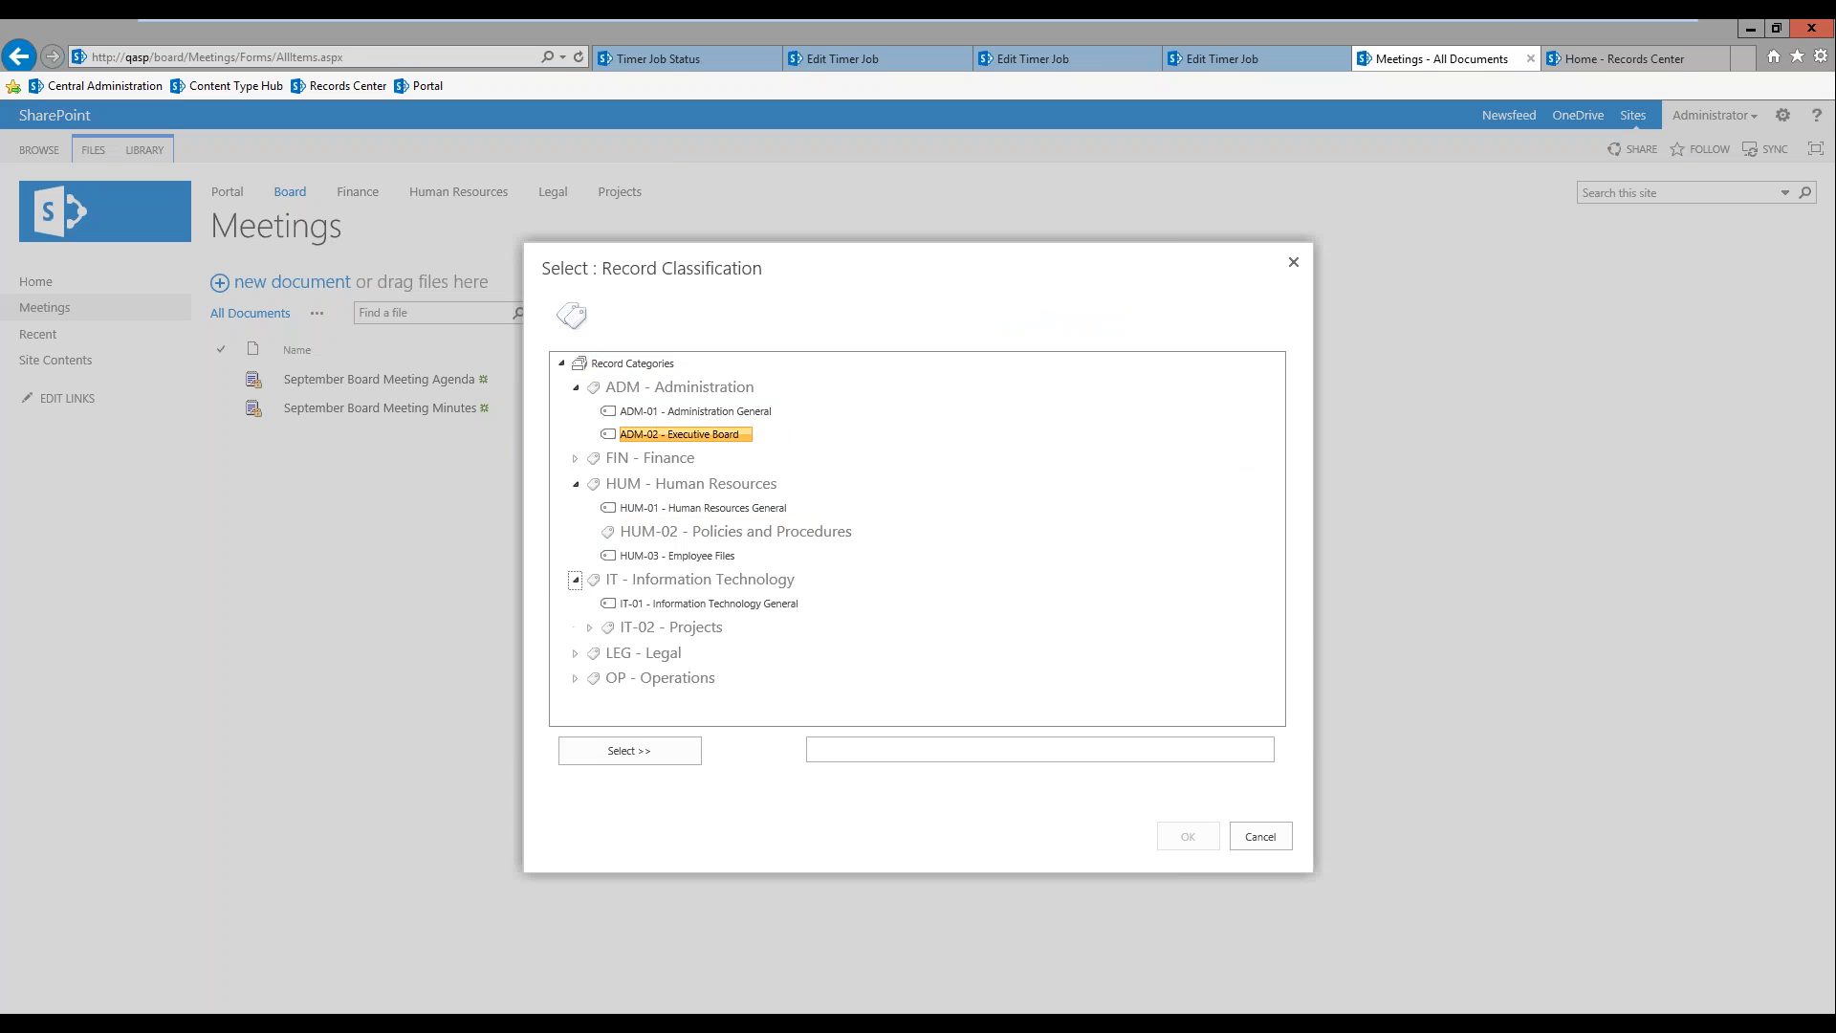
left_click(589, 629)
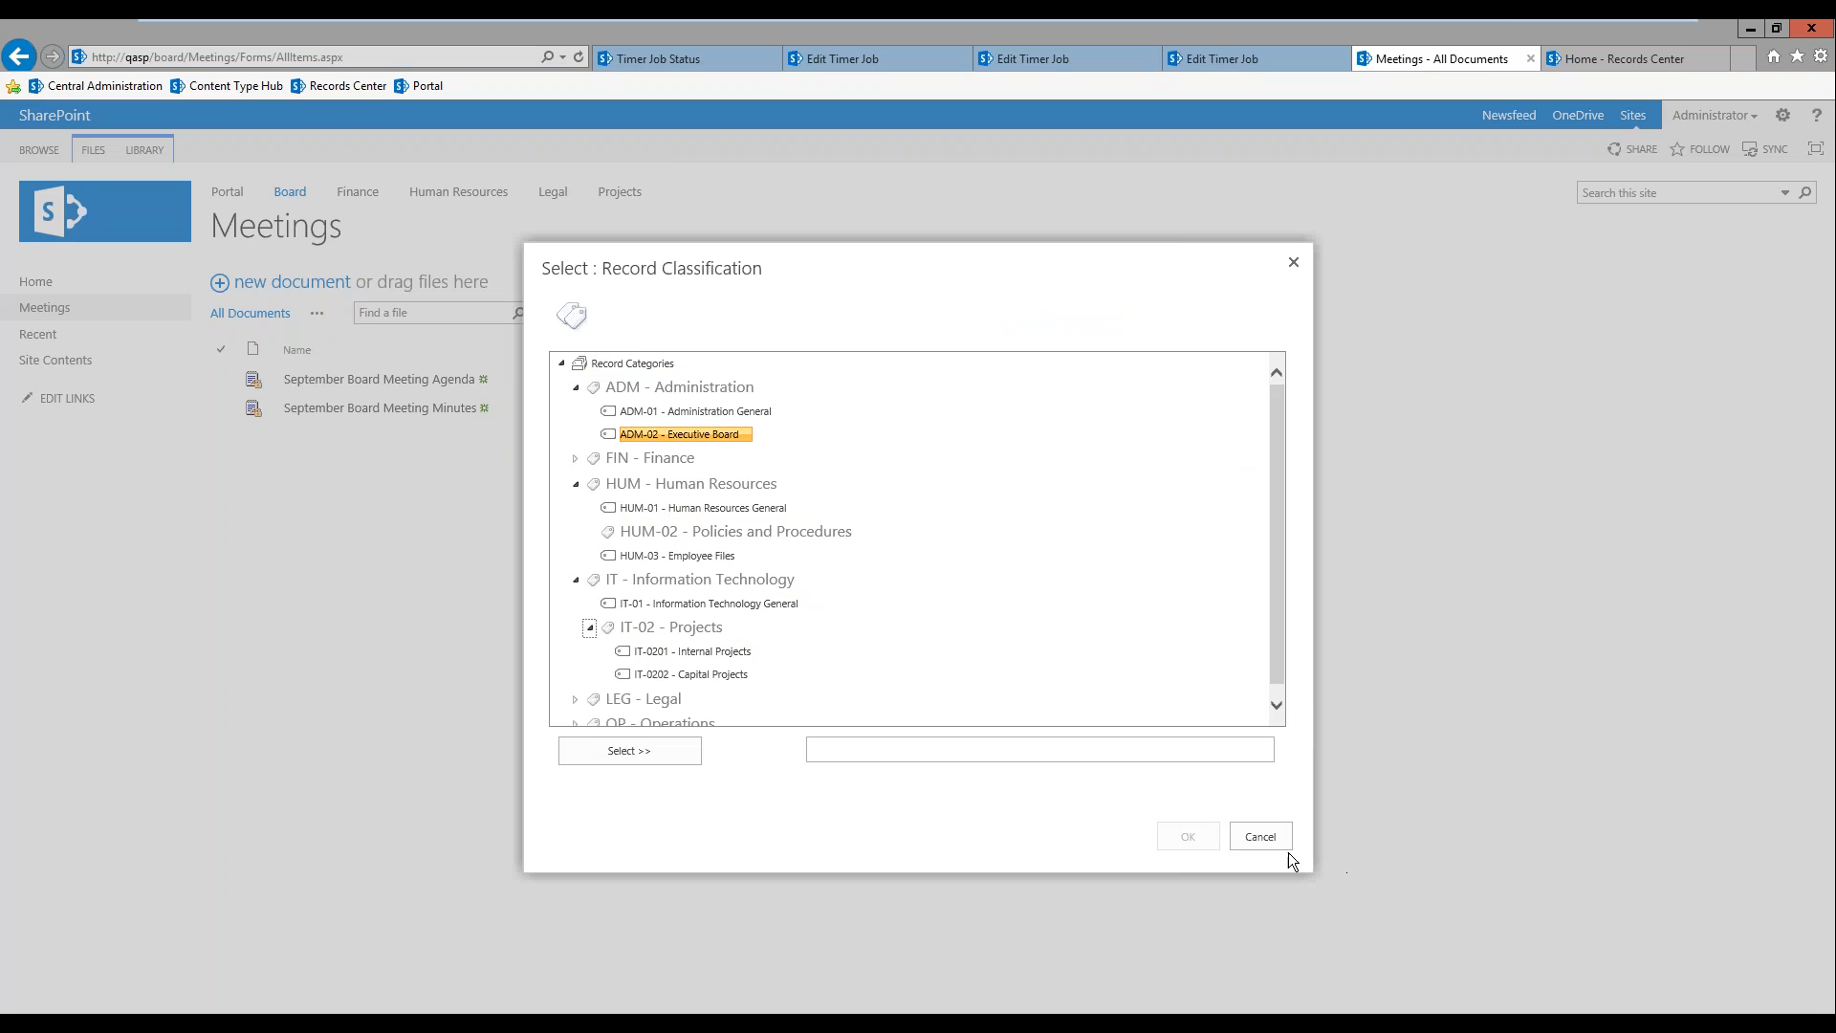
left_click(1260, 837)
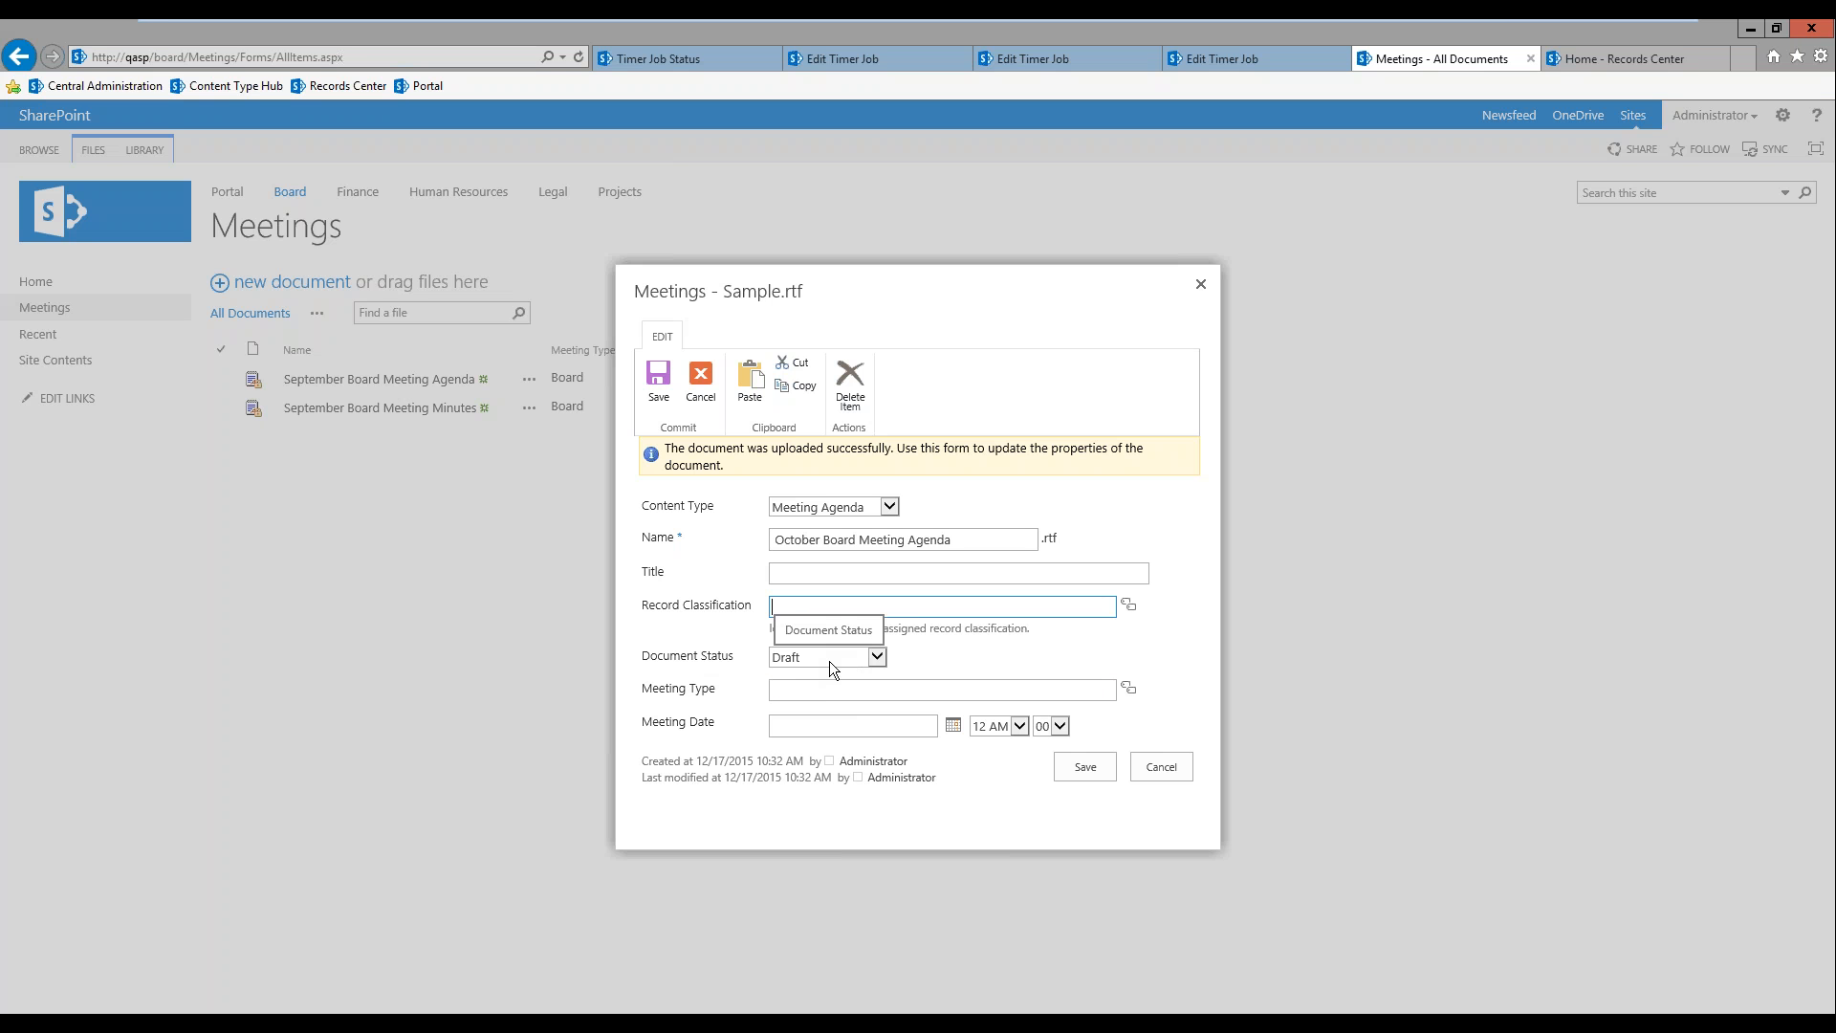
Step: Set the meeting type to Board and the meeting date to 12/17/2015, and save the document properties
left_click(831, 689)
type("Boar")
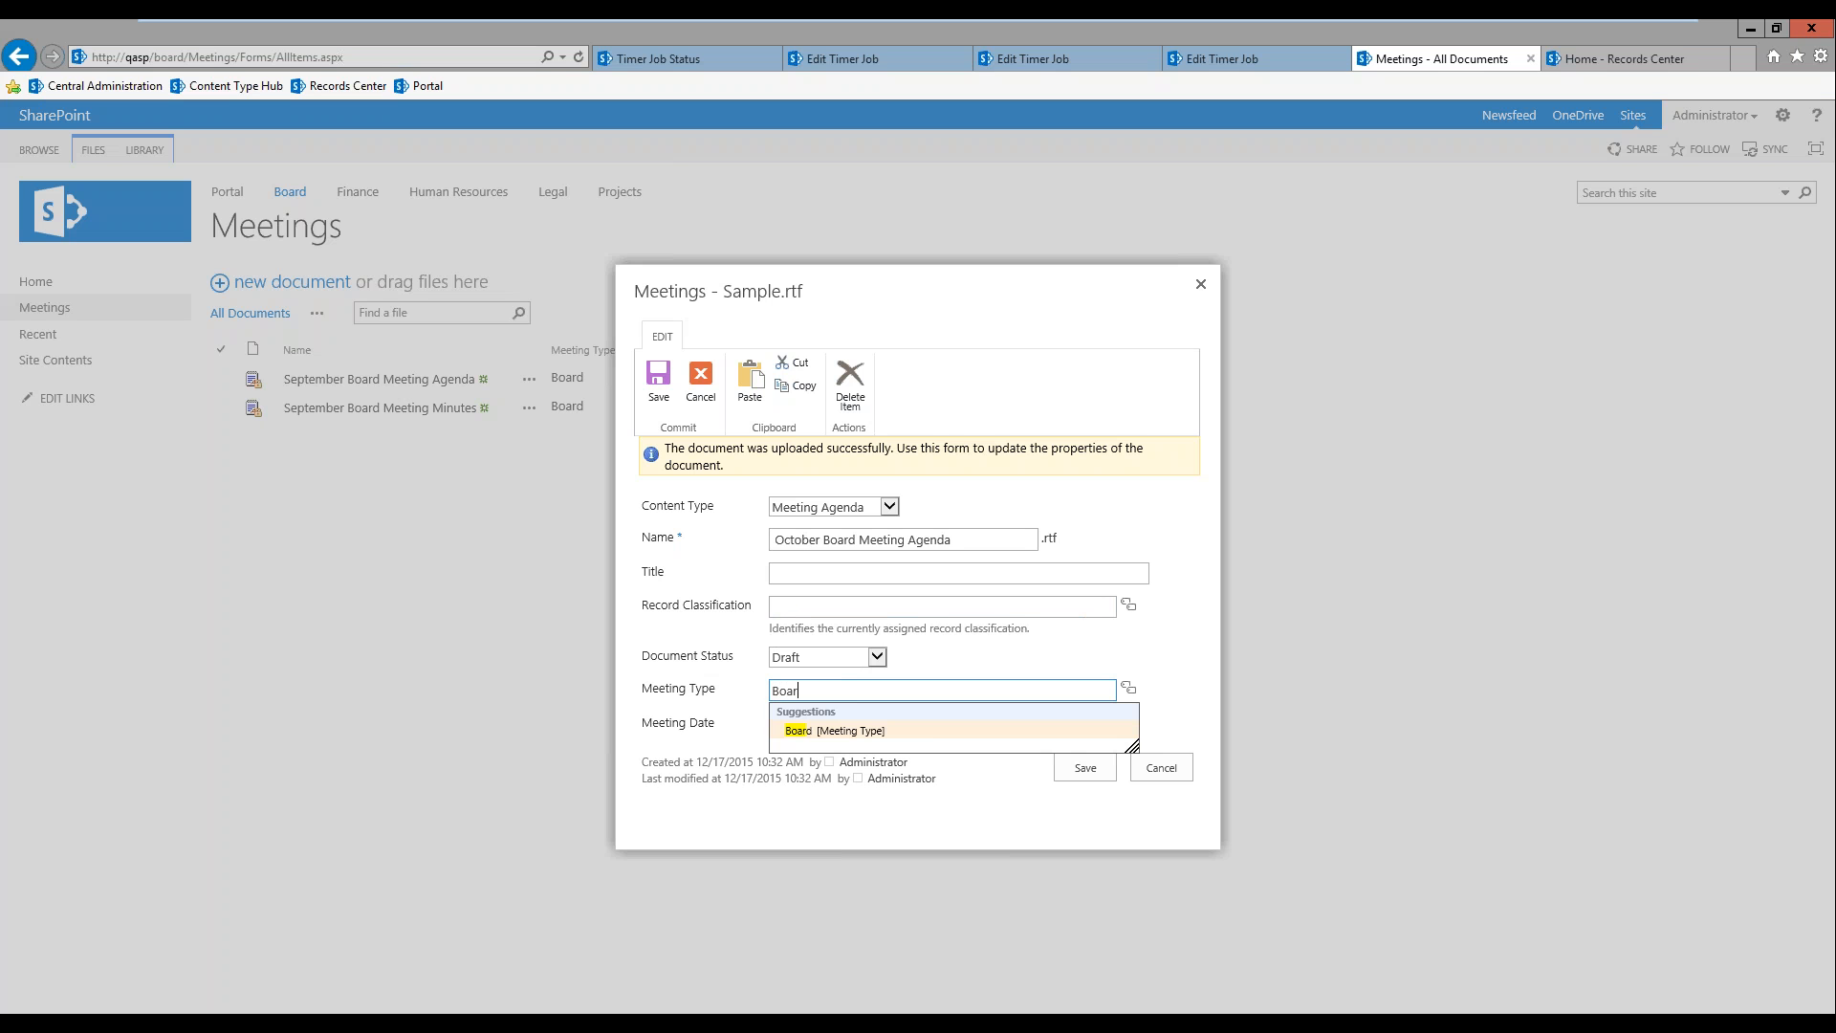
left_click(834, 728)
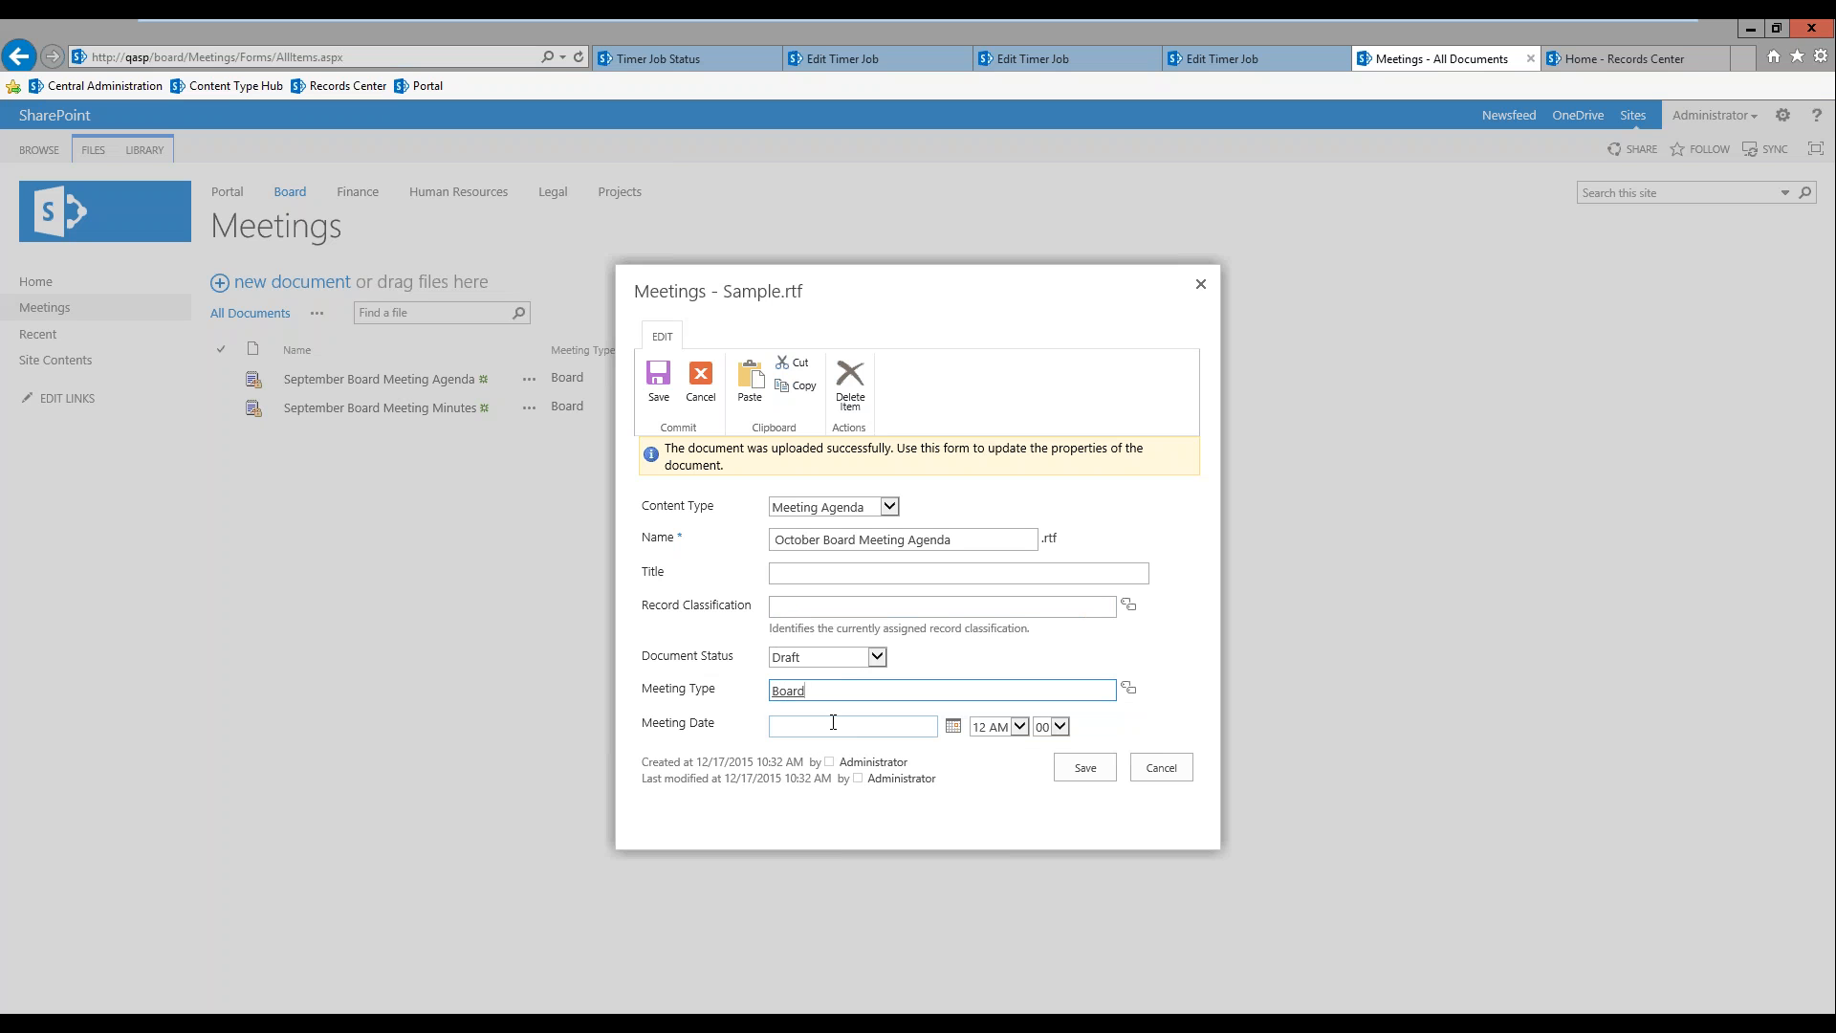
left_click(927, 727)
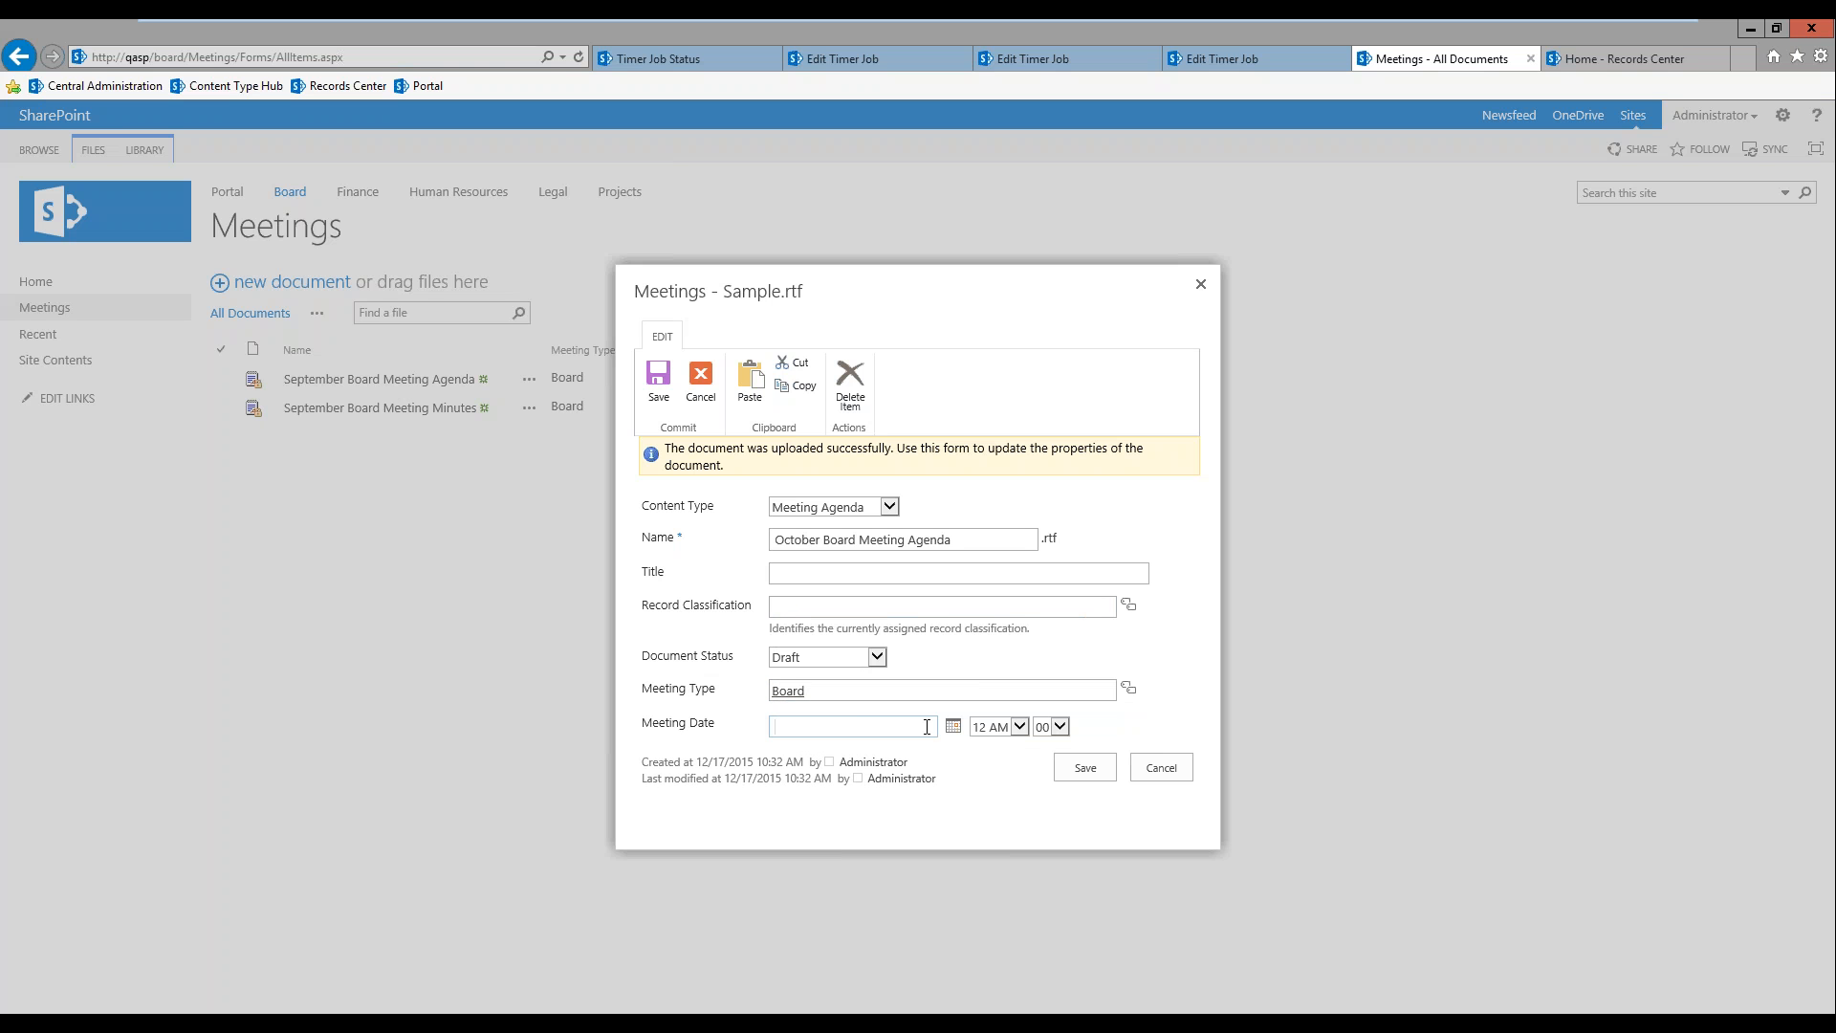
left_click(953, 727)
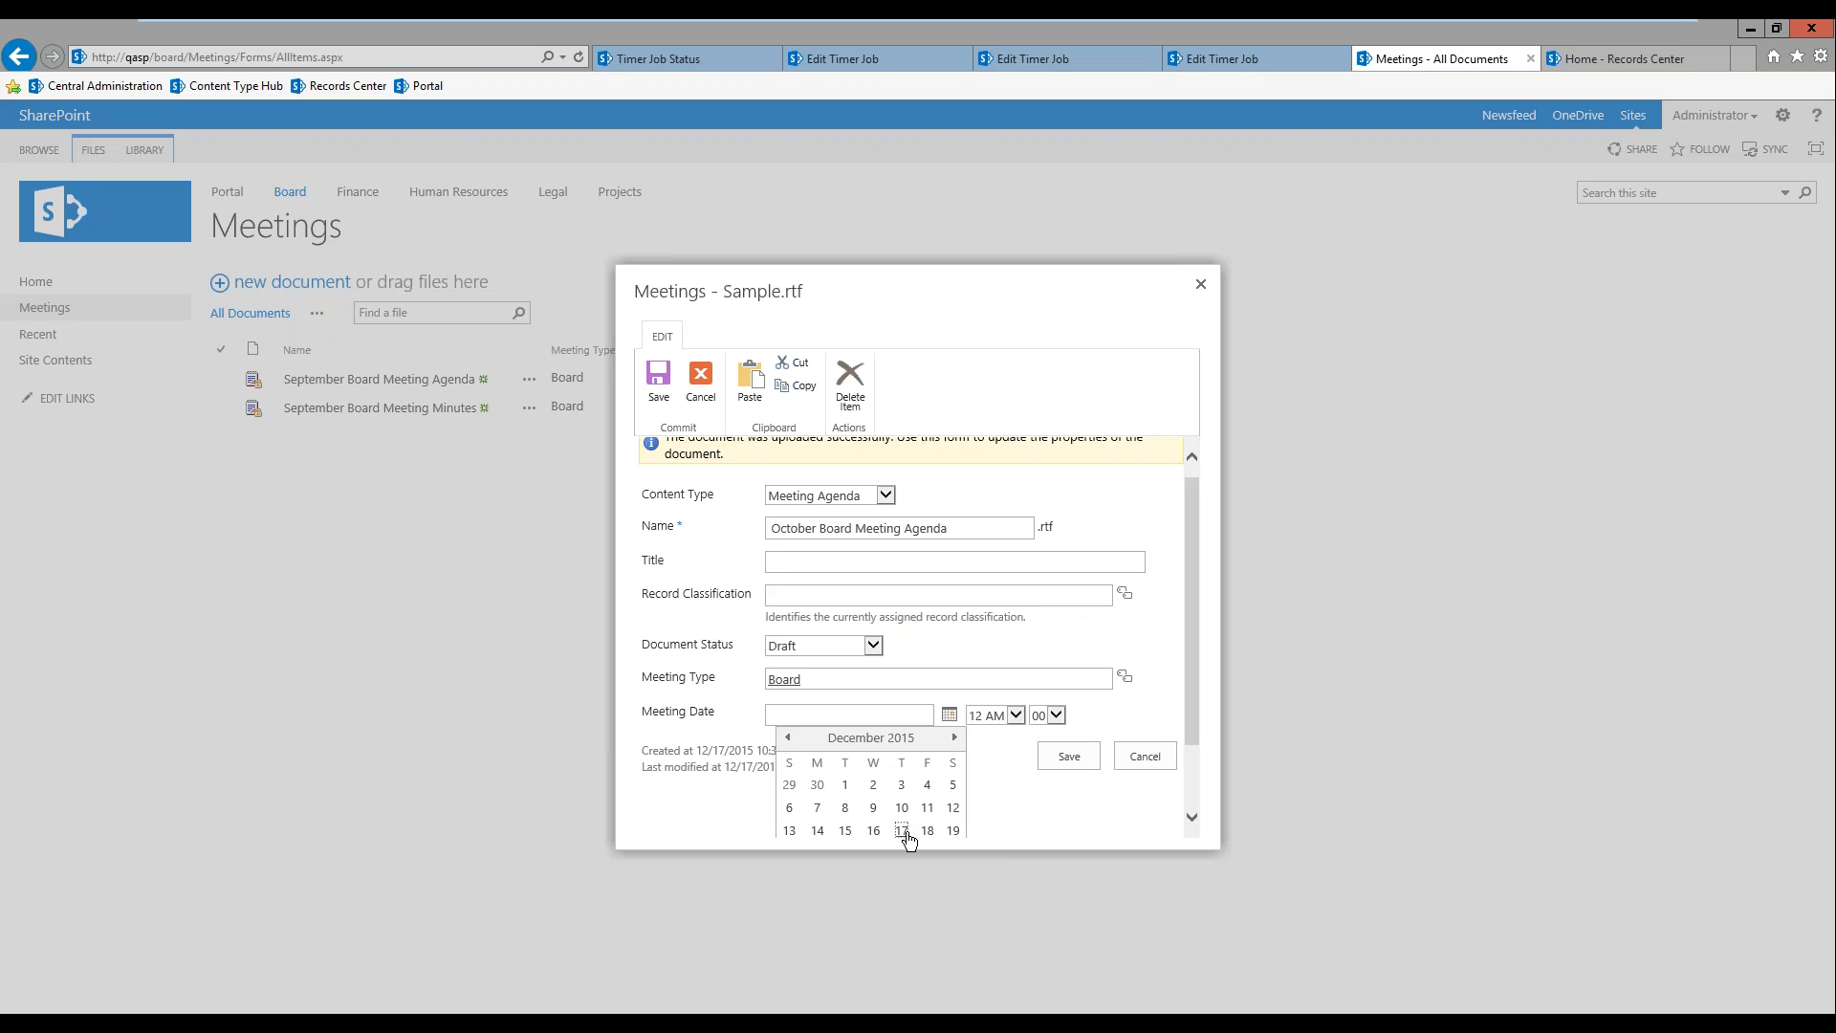
left_click(902, 831)
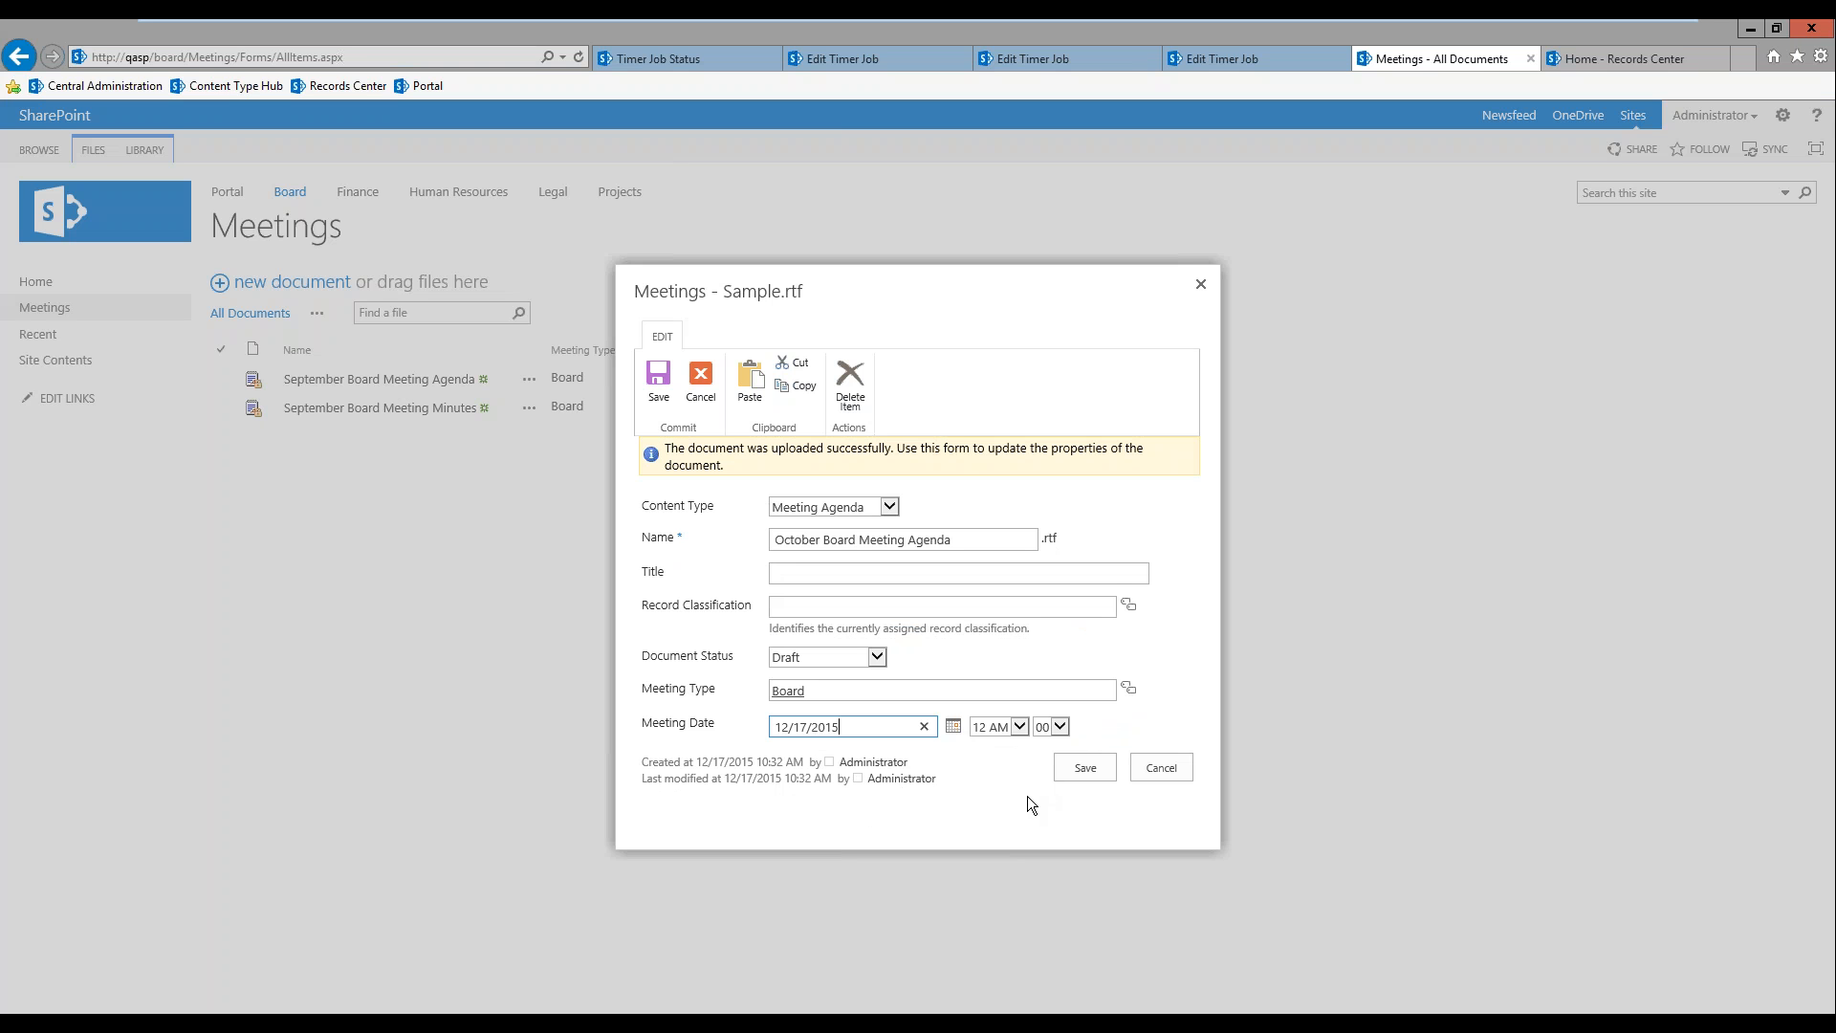
left_click(1093, 772)
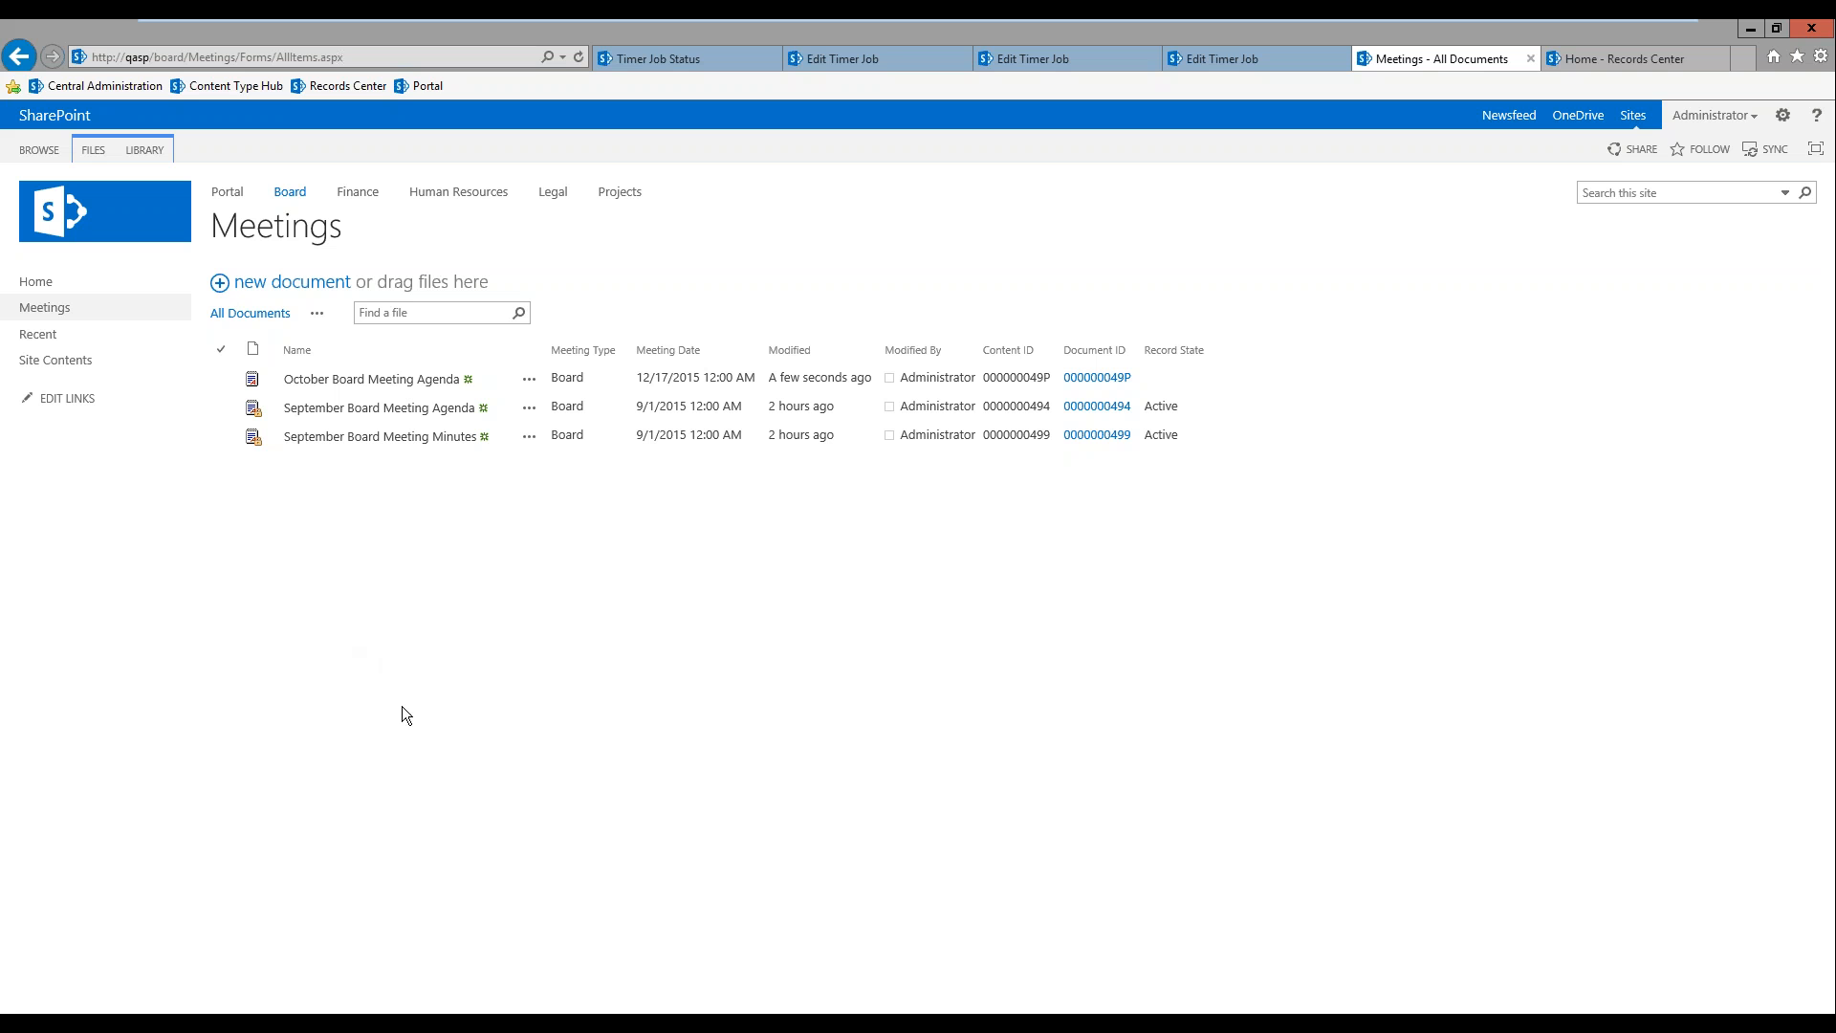
Step: Examine the October Board Meeting Agenda's lifecycle properties, especially its document ID, record category and record classification
left_click(222, 378)
left_click(92, 150)
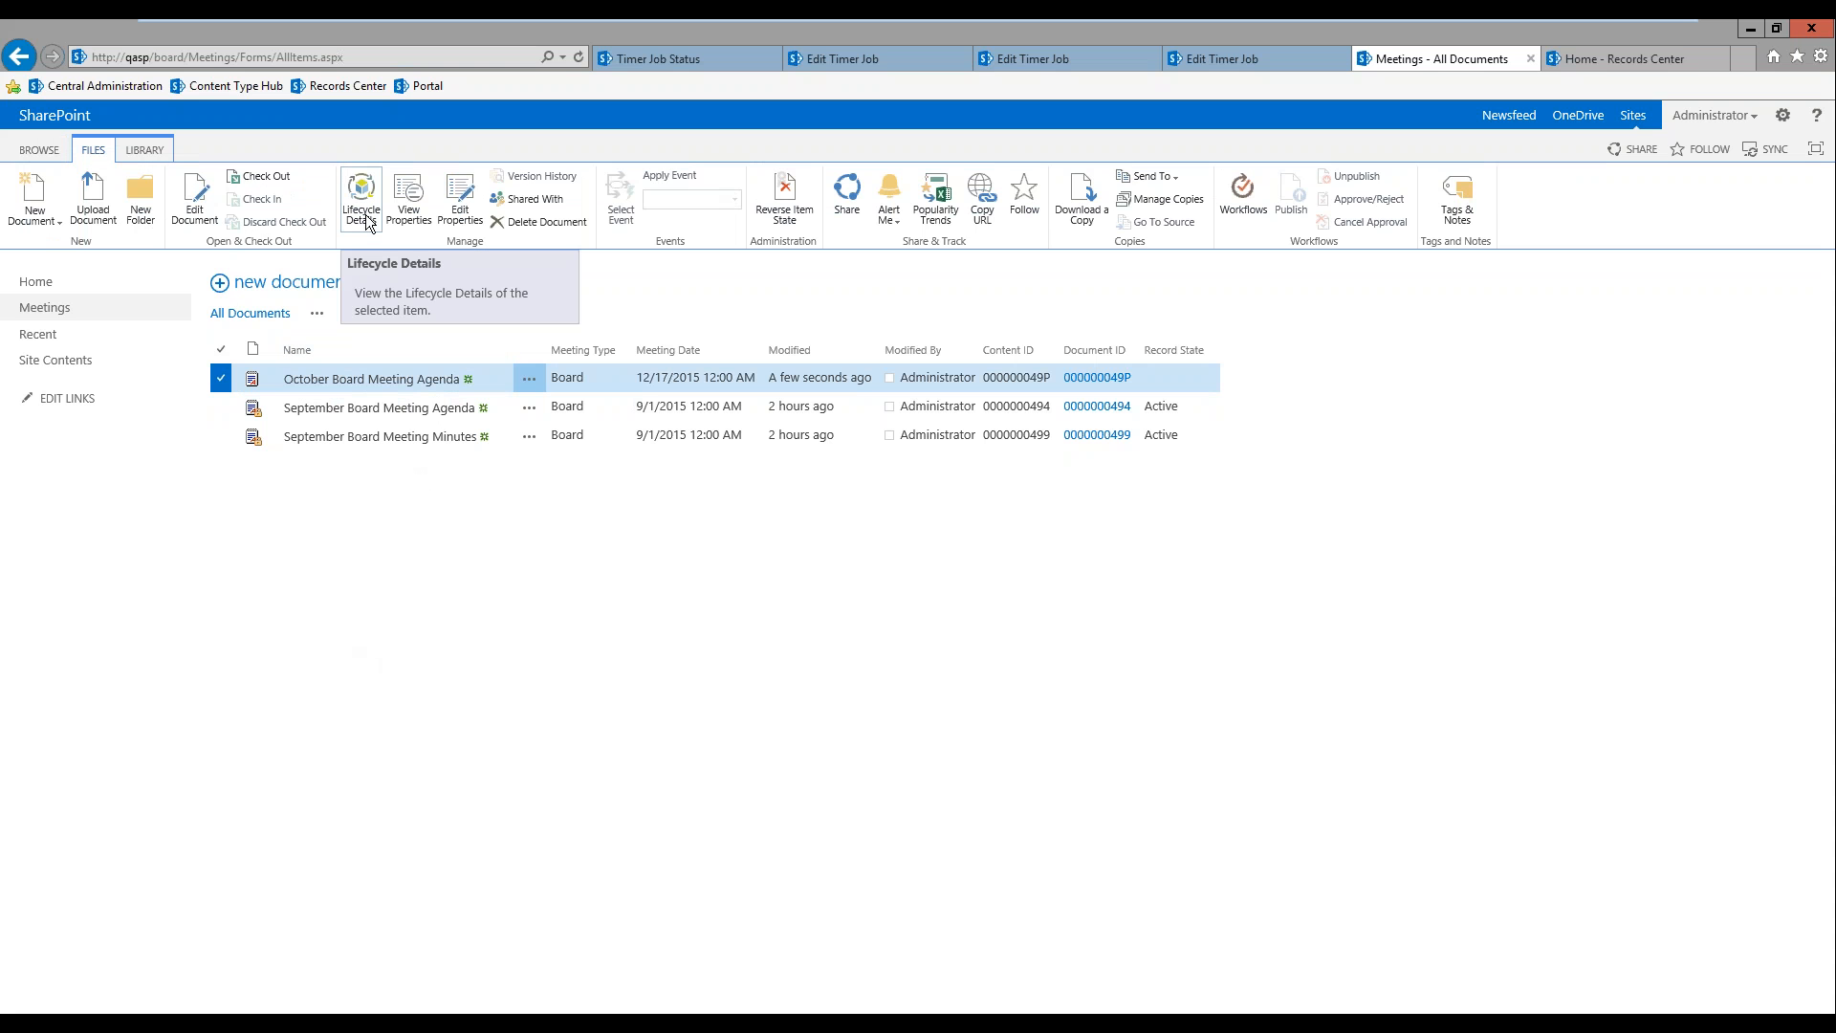
left_click(363, 213)
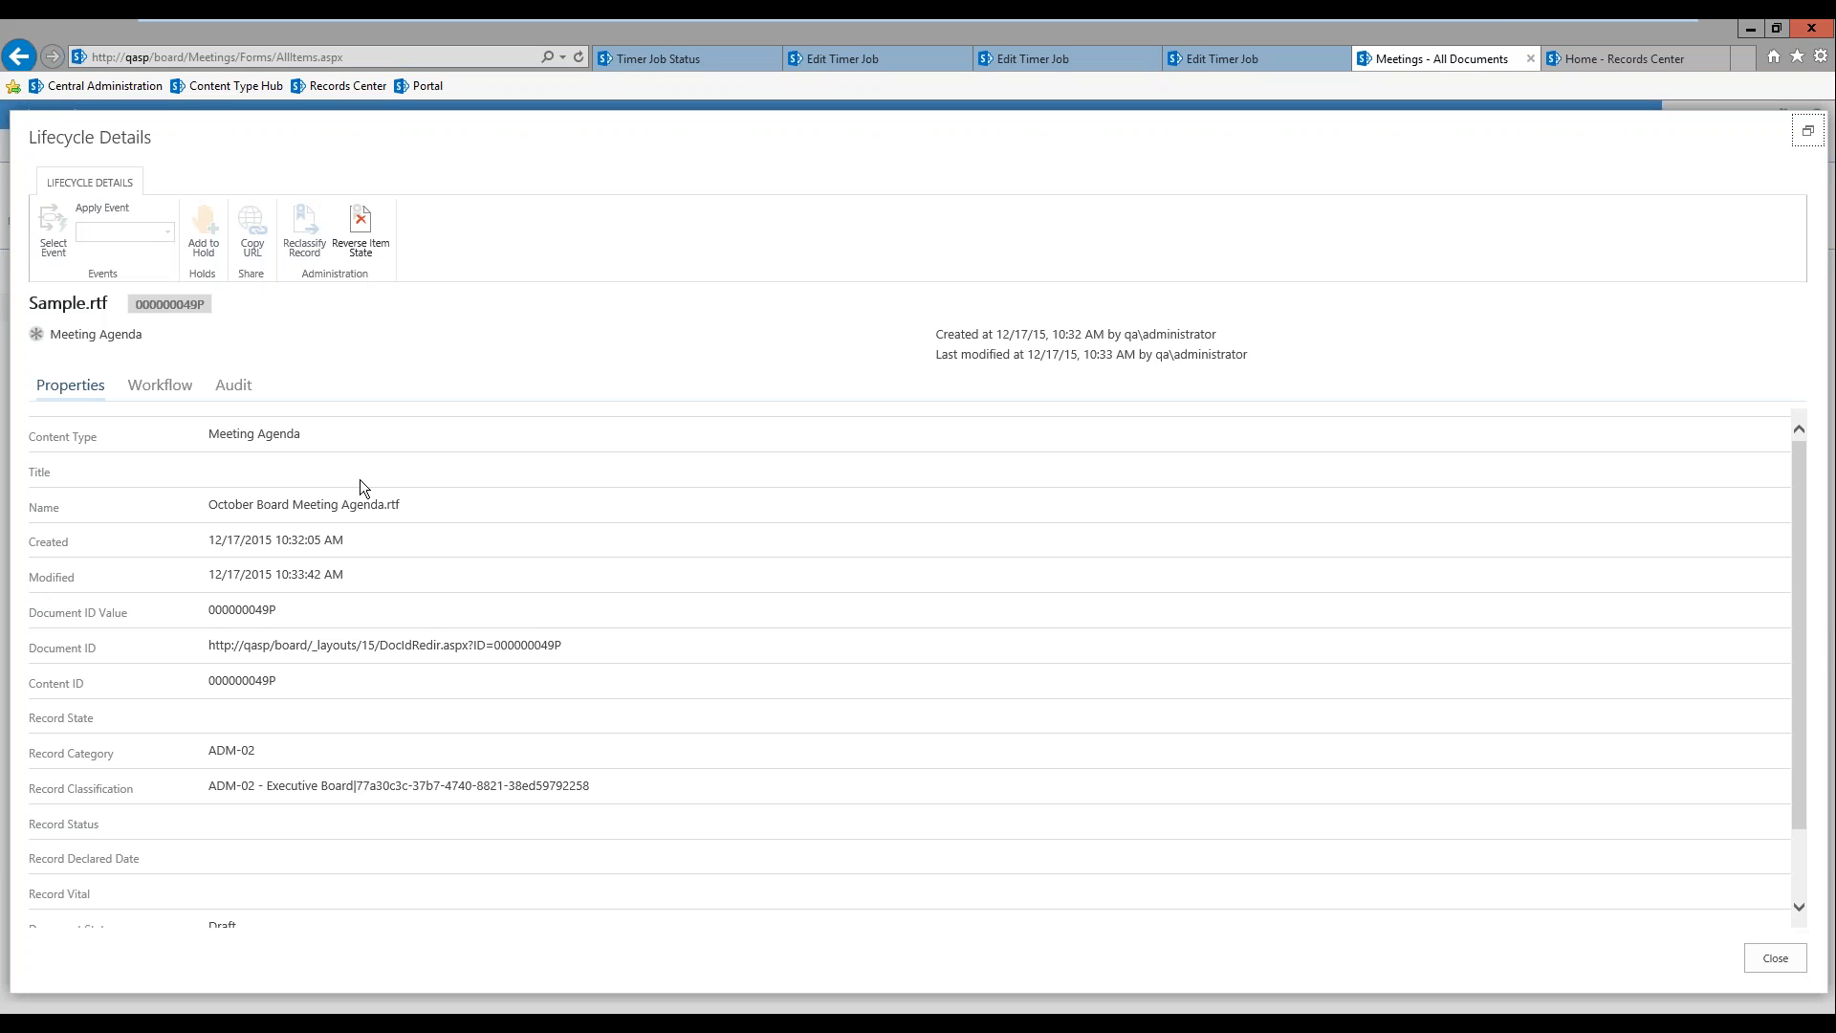
double_click(242, 609)
left_click_drag(210, 752, 255, 752)
left_click_drag(355, 784, 591, 785)
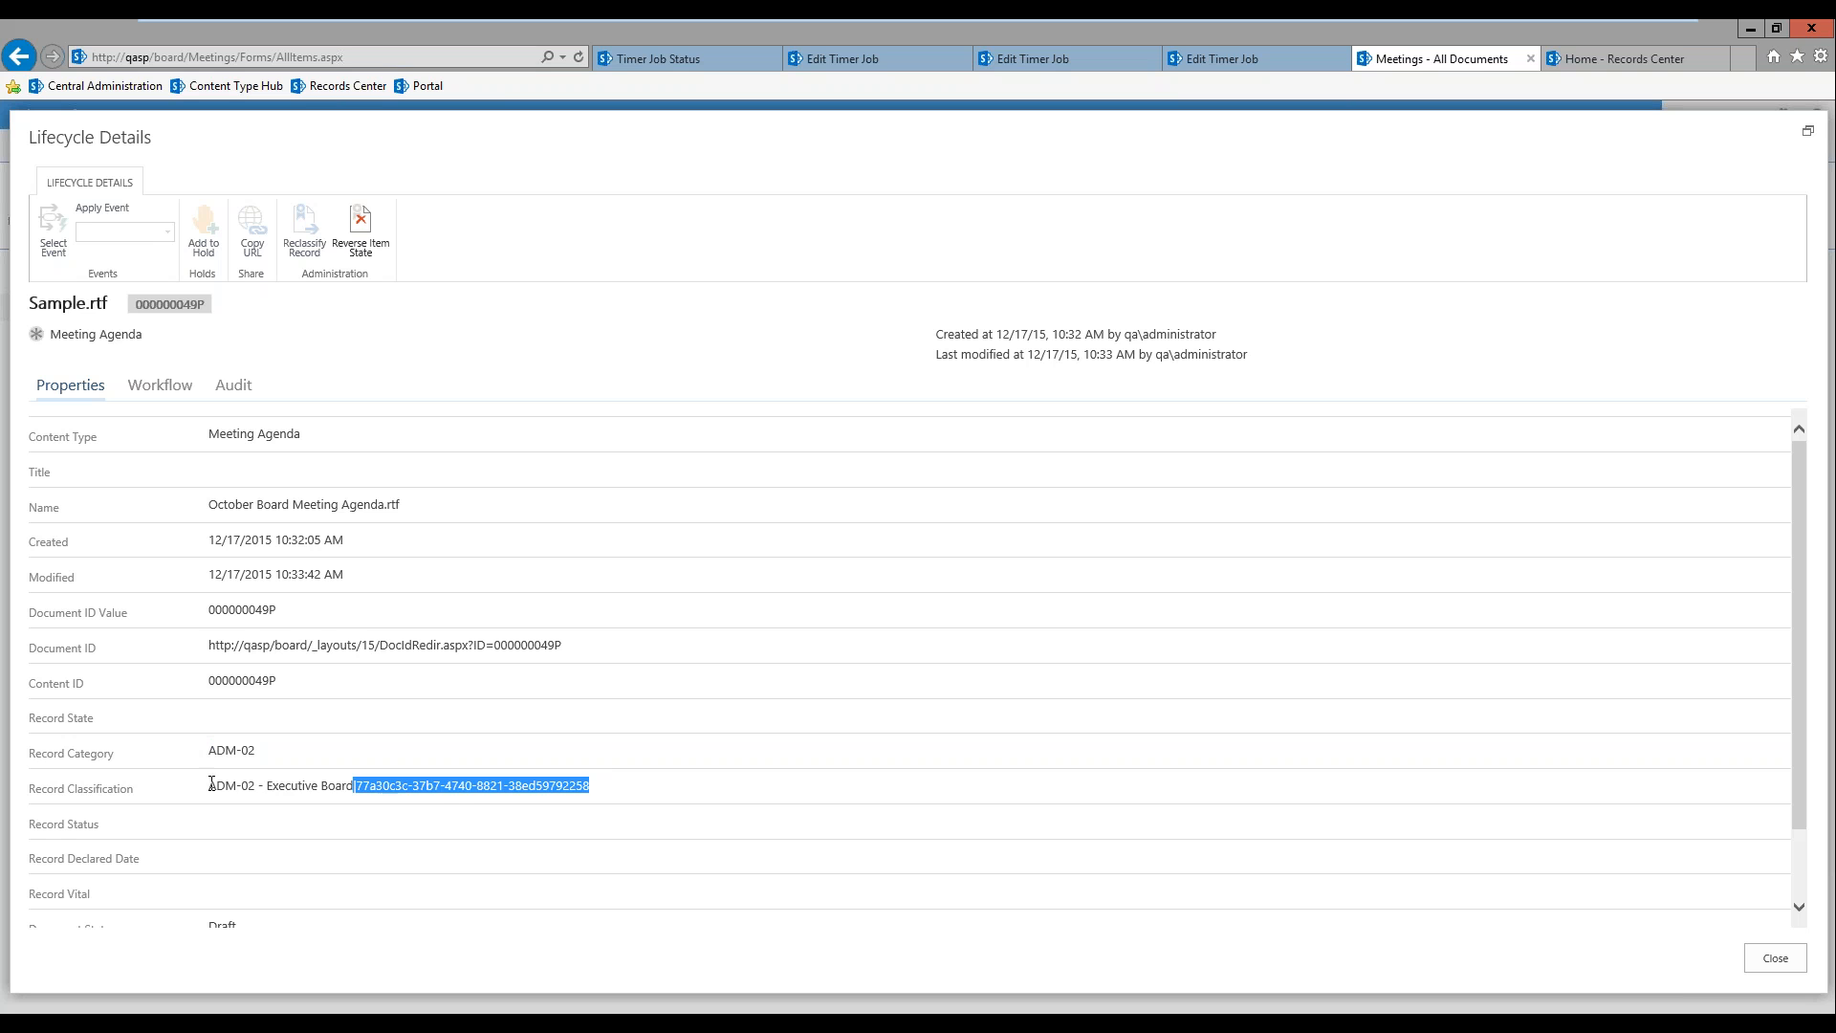
left_click_drag(211, 784, 336, 794)
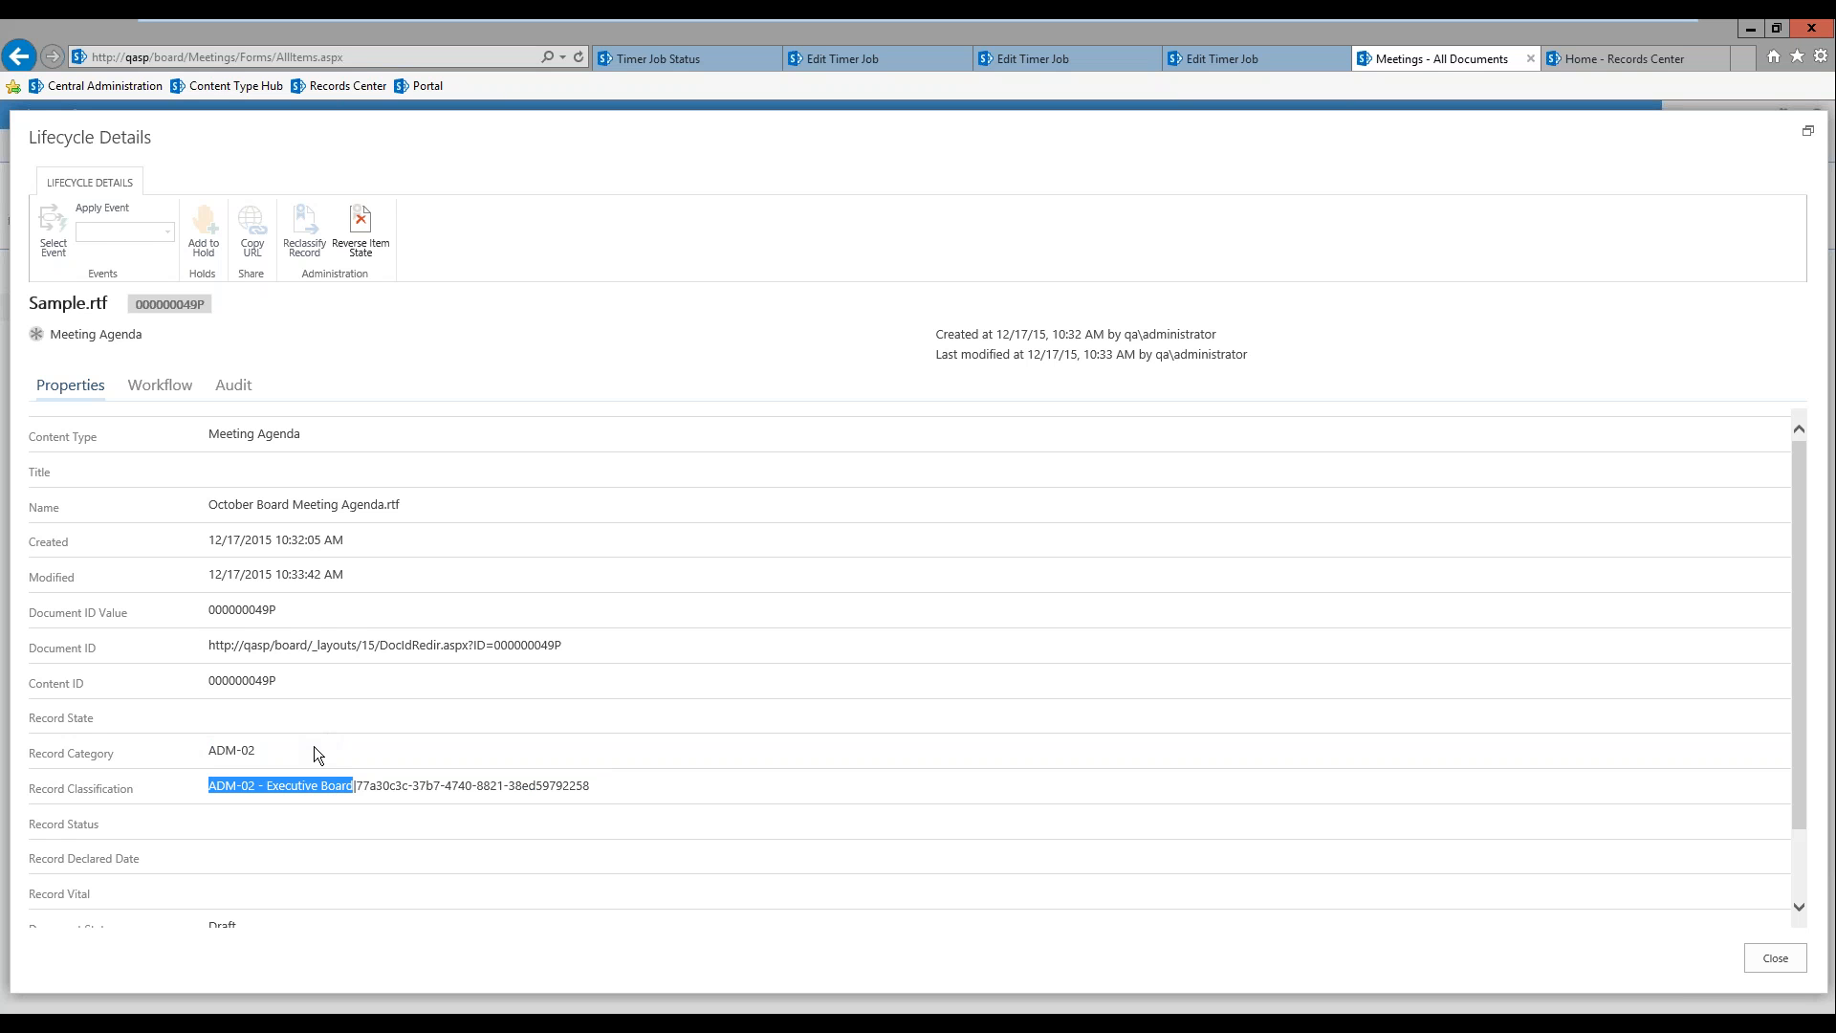
scroll(308, 707, "down", 2)
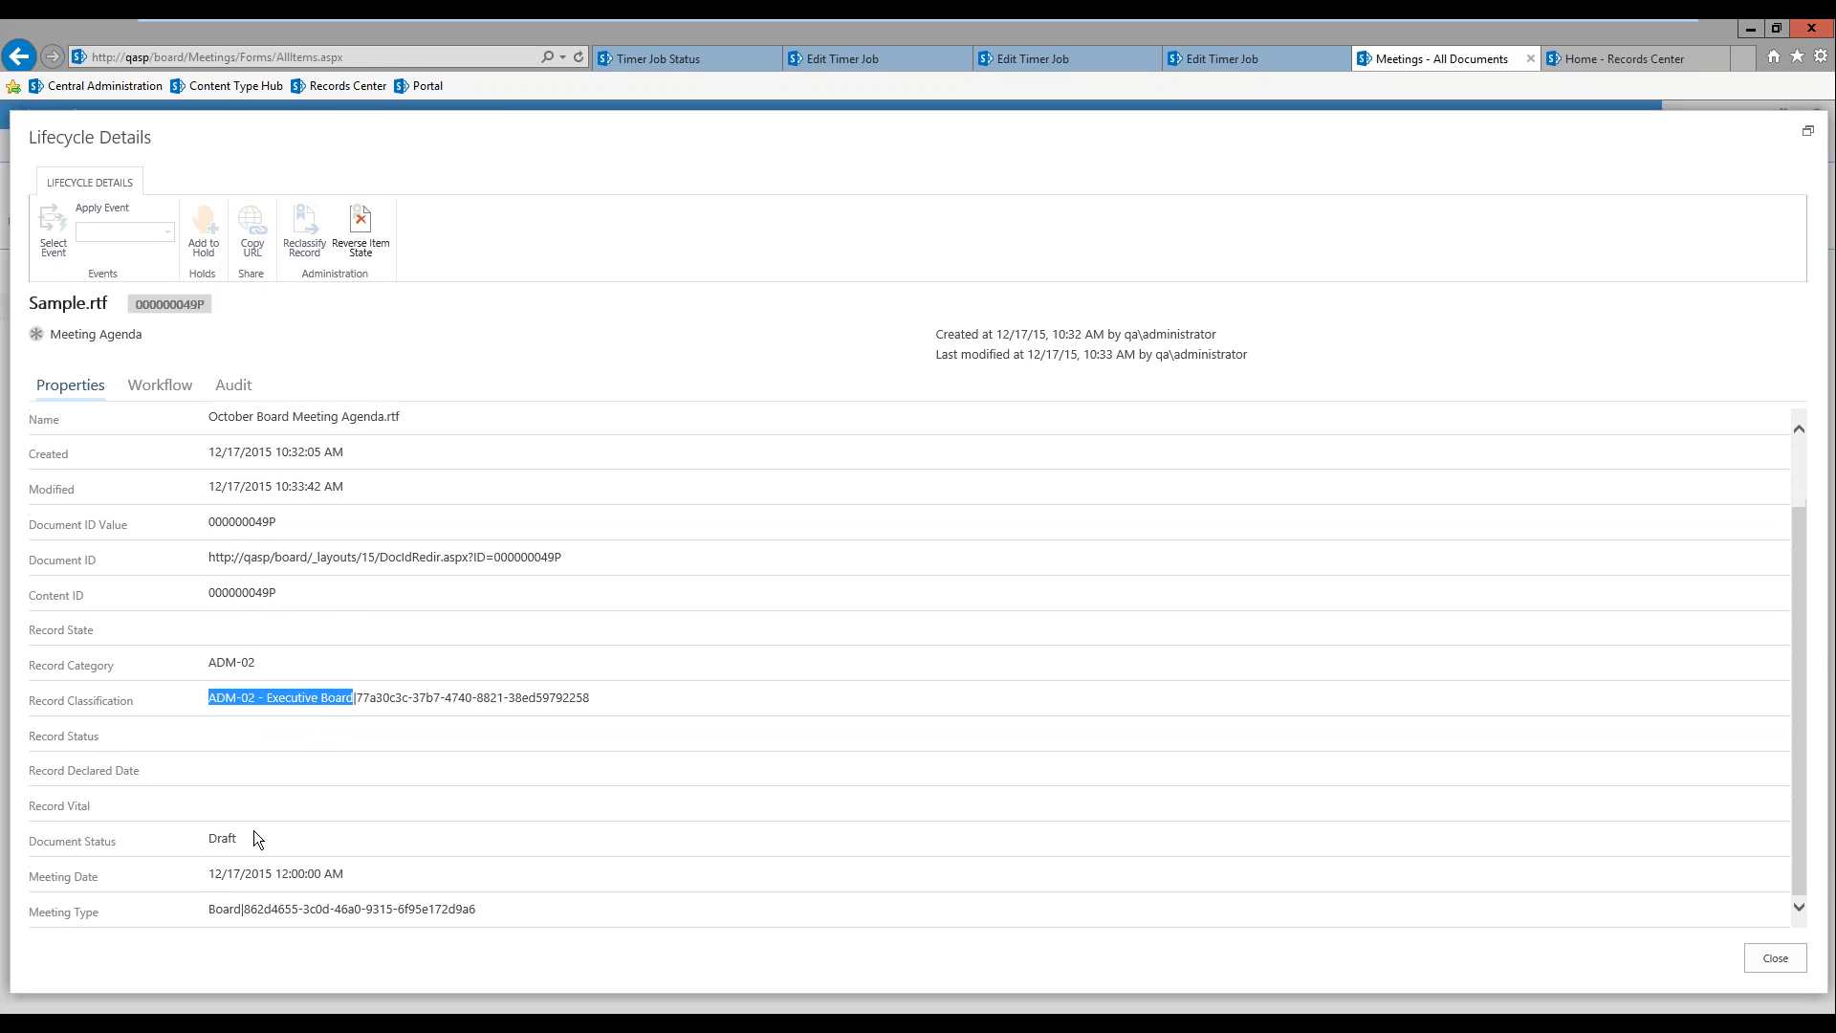
scroll(244, 836, "up", 2)
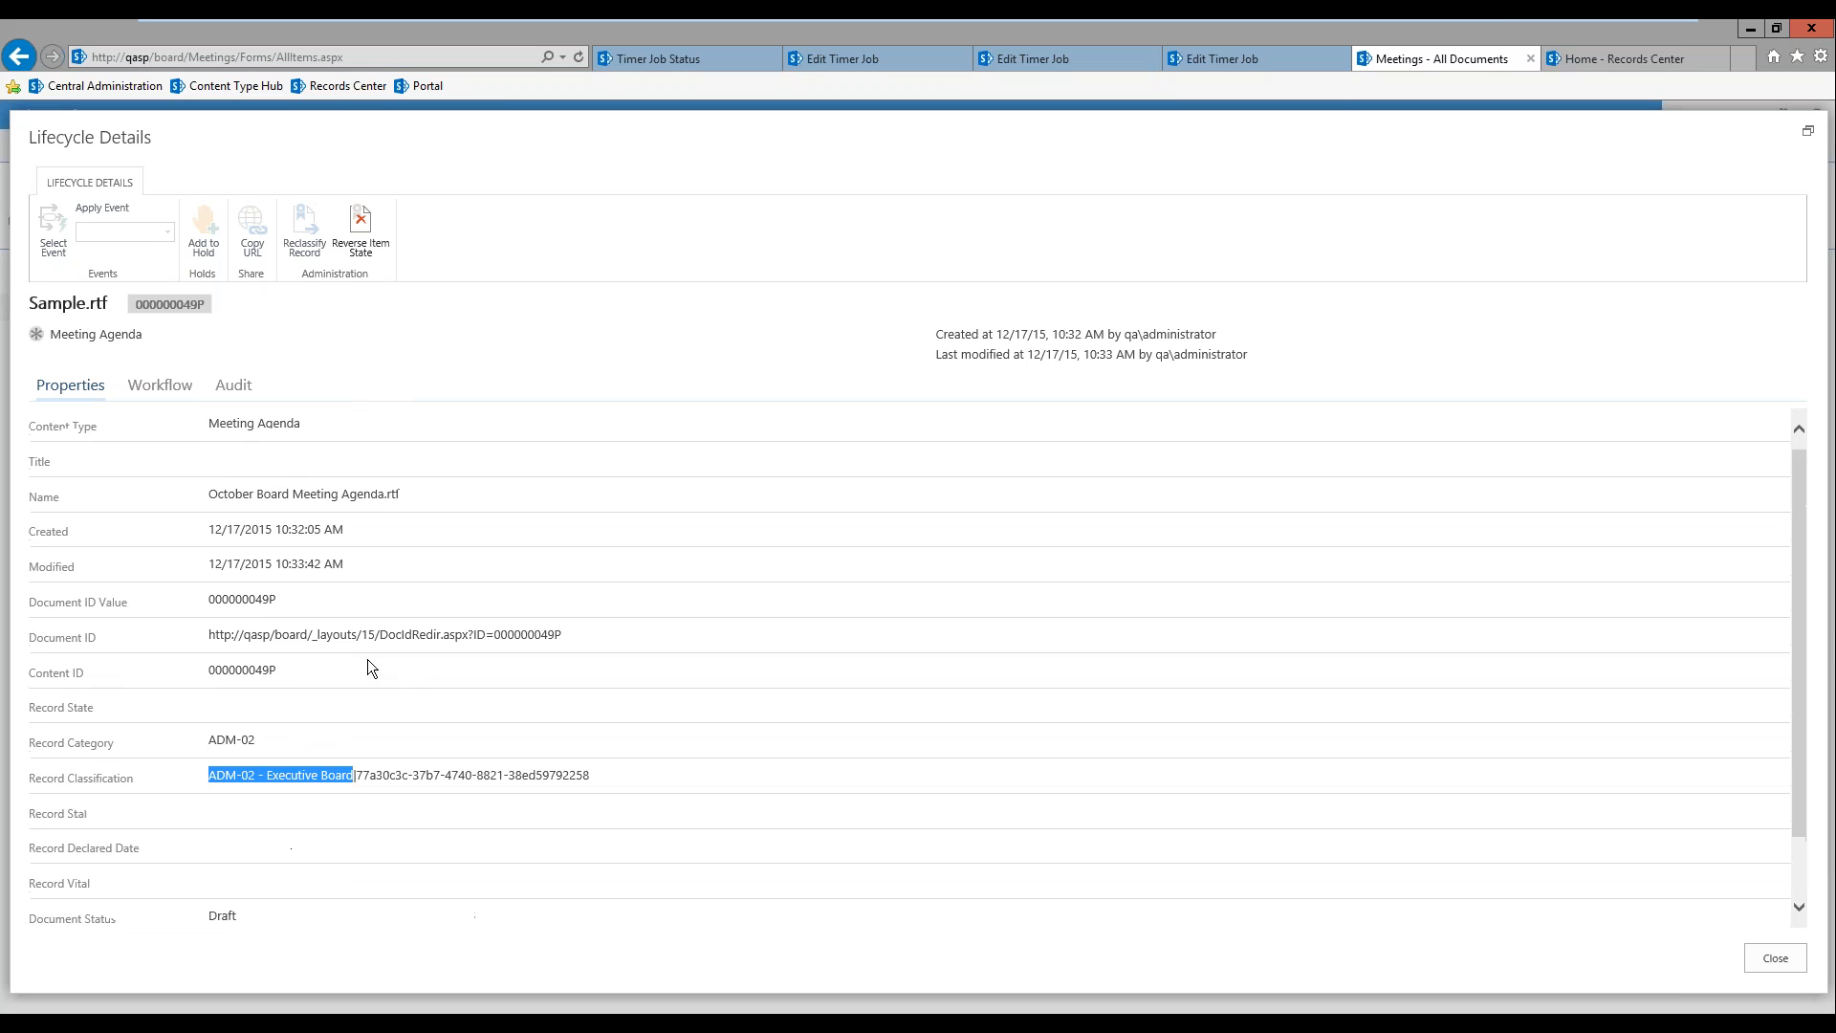
Step: Review the agenda's audit history and the current stage of its lifecycle workflow, and close the lifecycle details
left_click(222, 387)
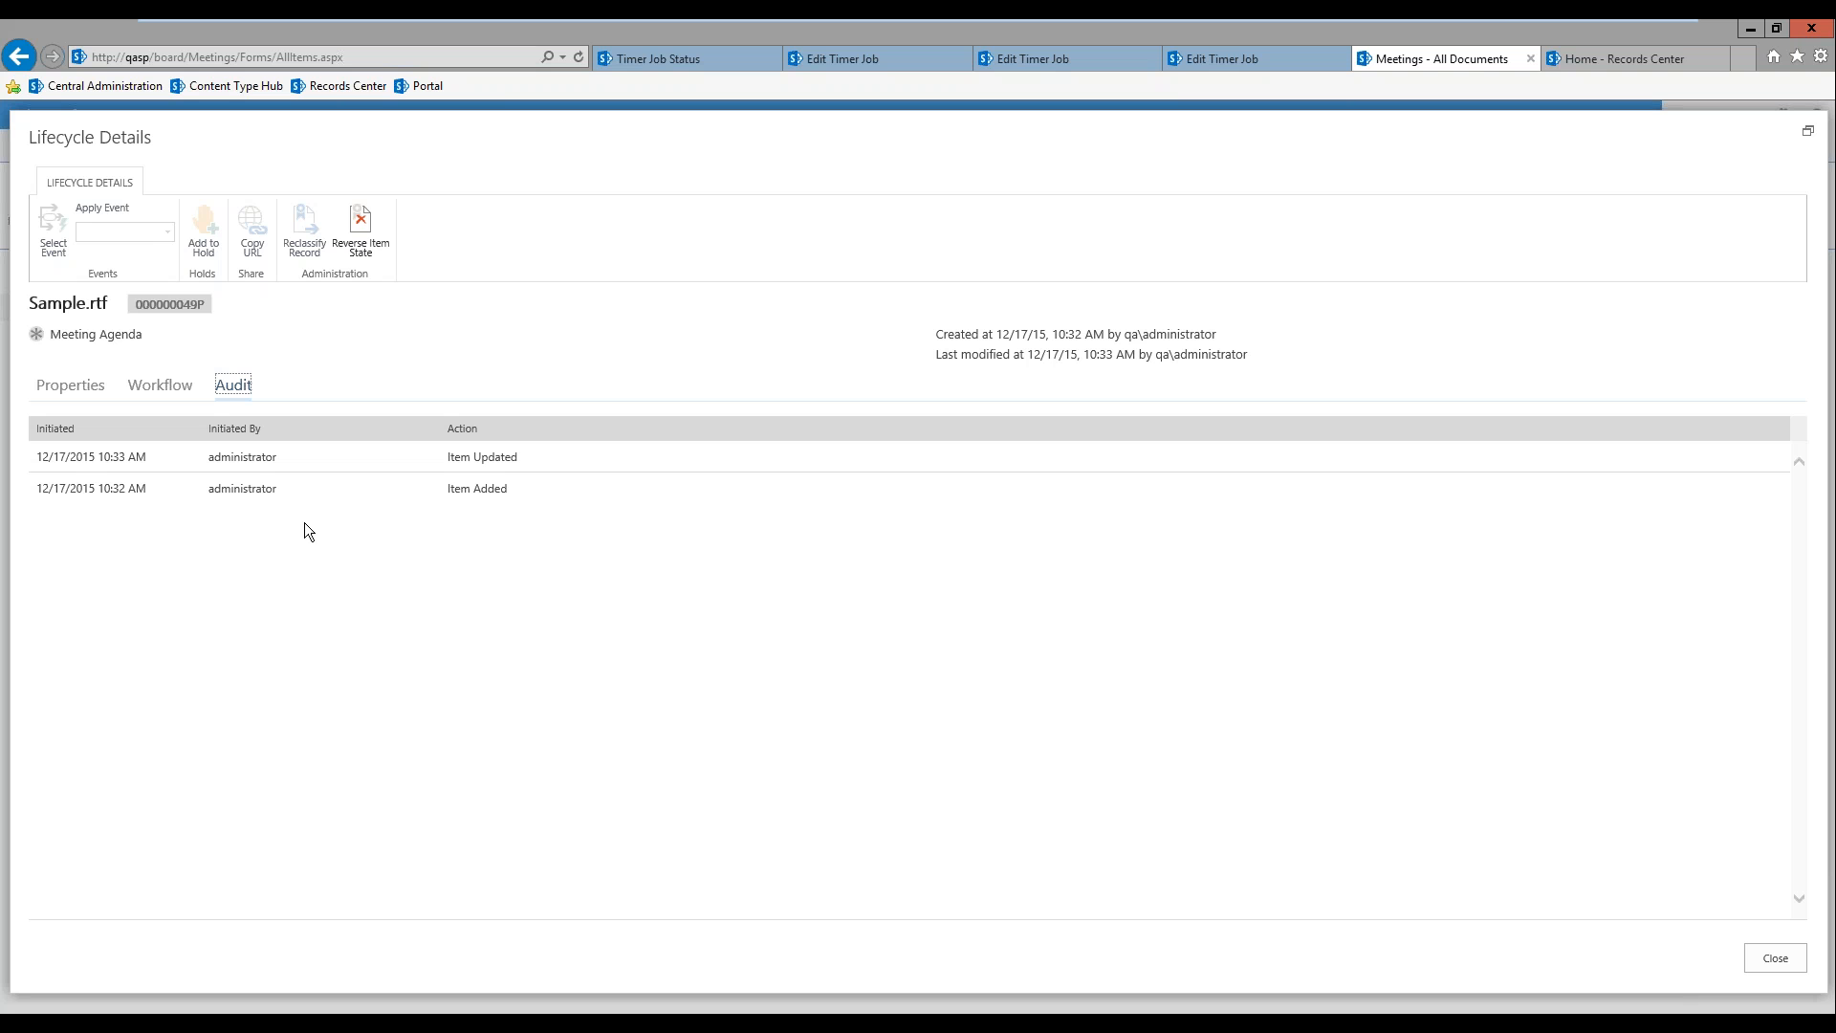
left_click(167, 392)
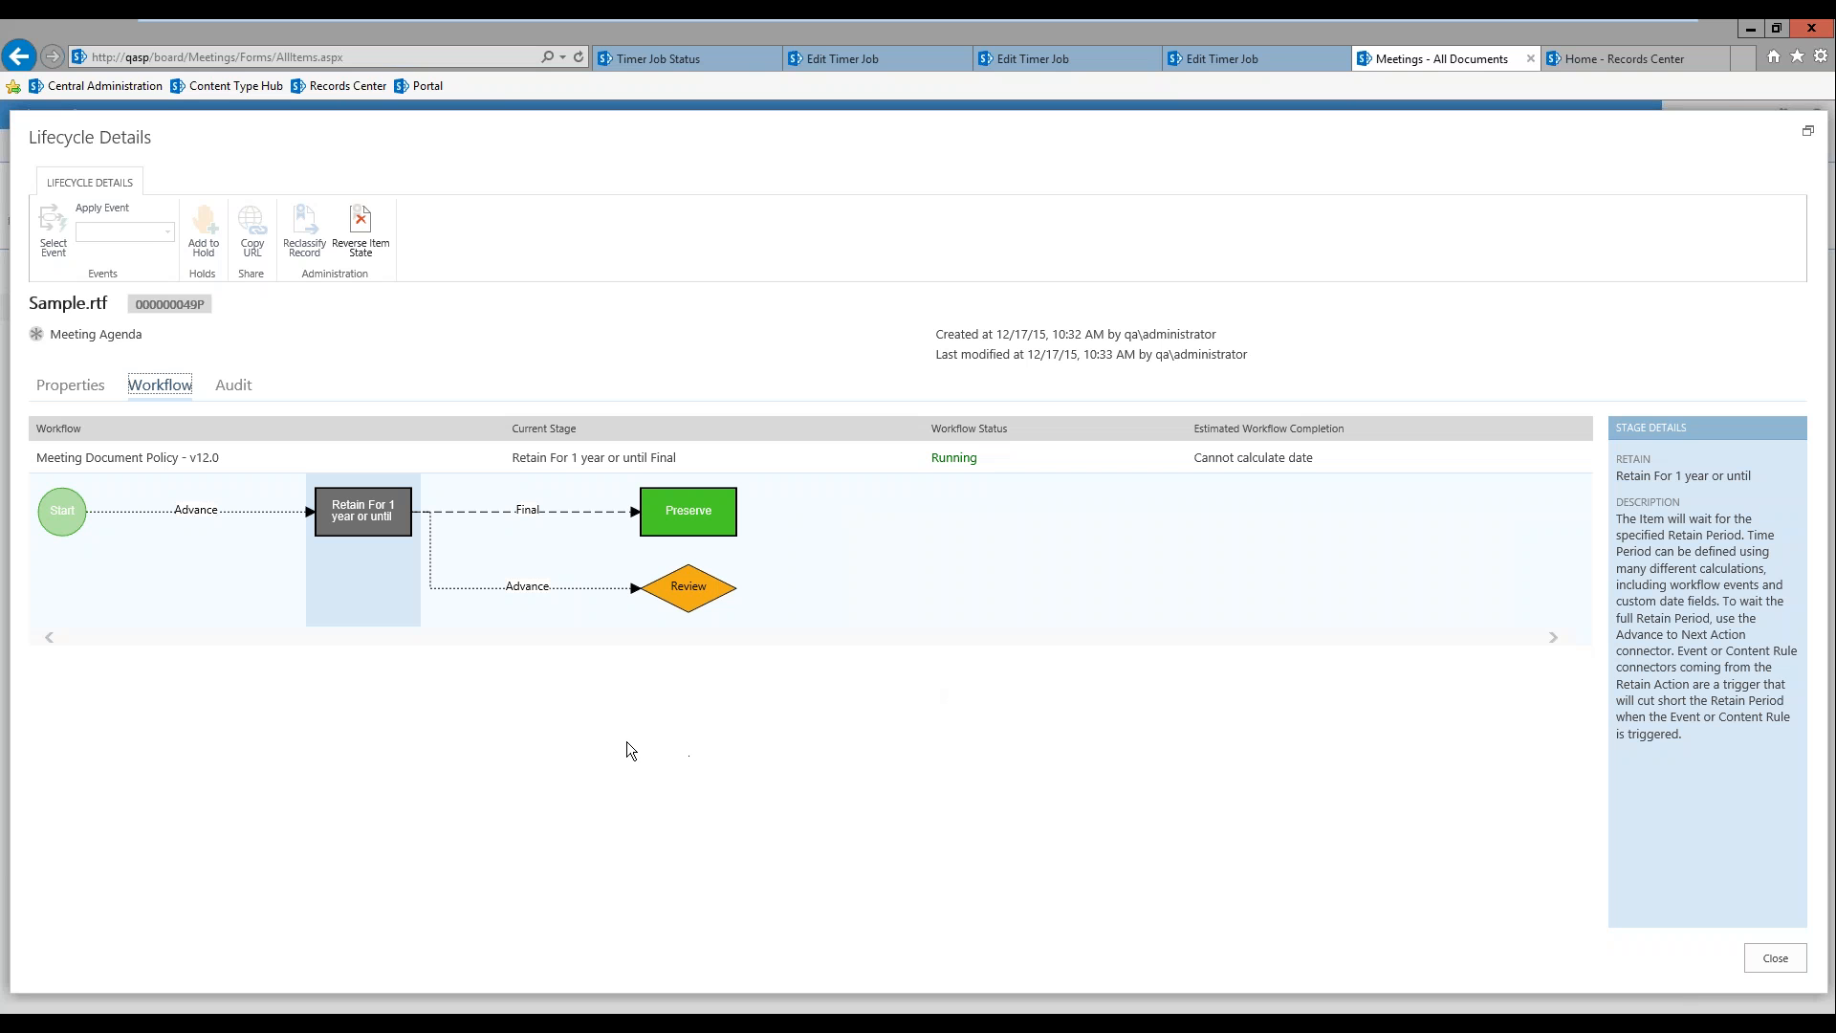
left_click(1780, 959)
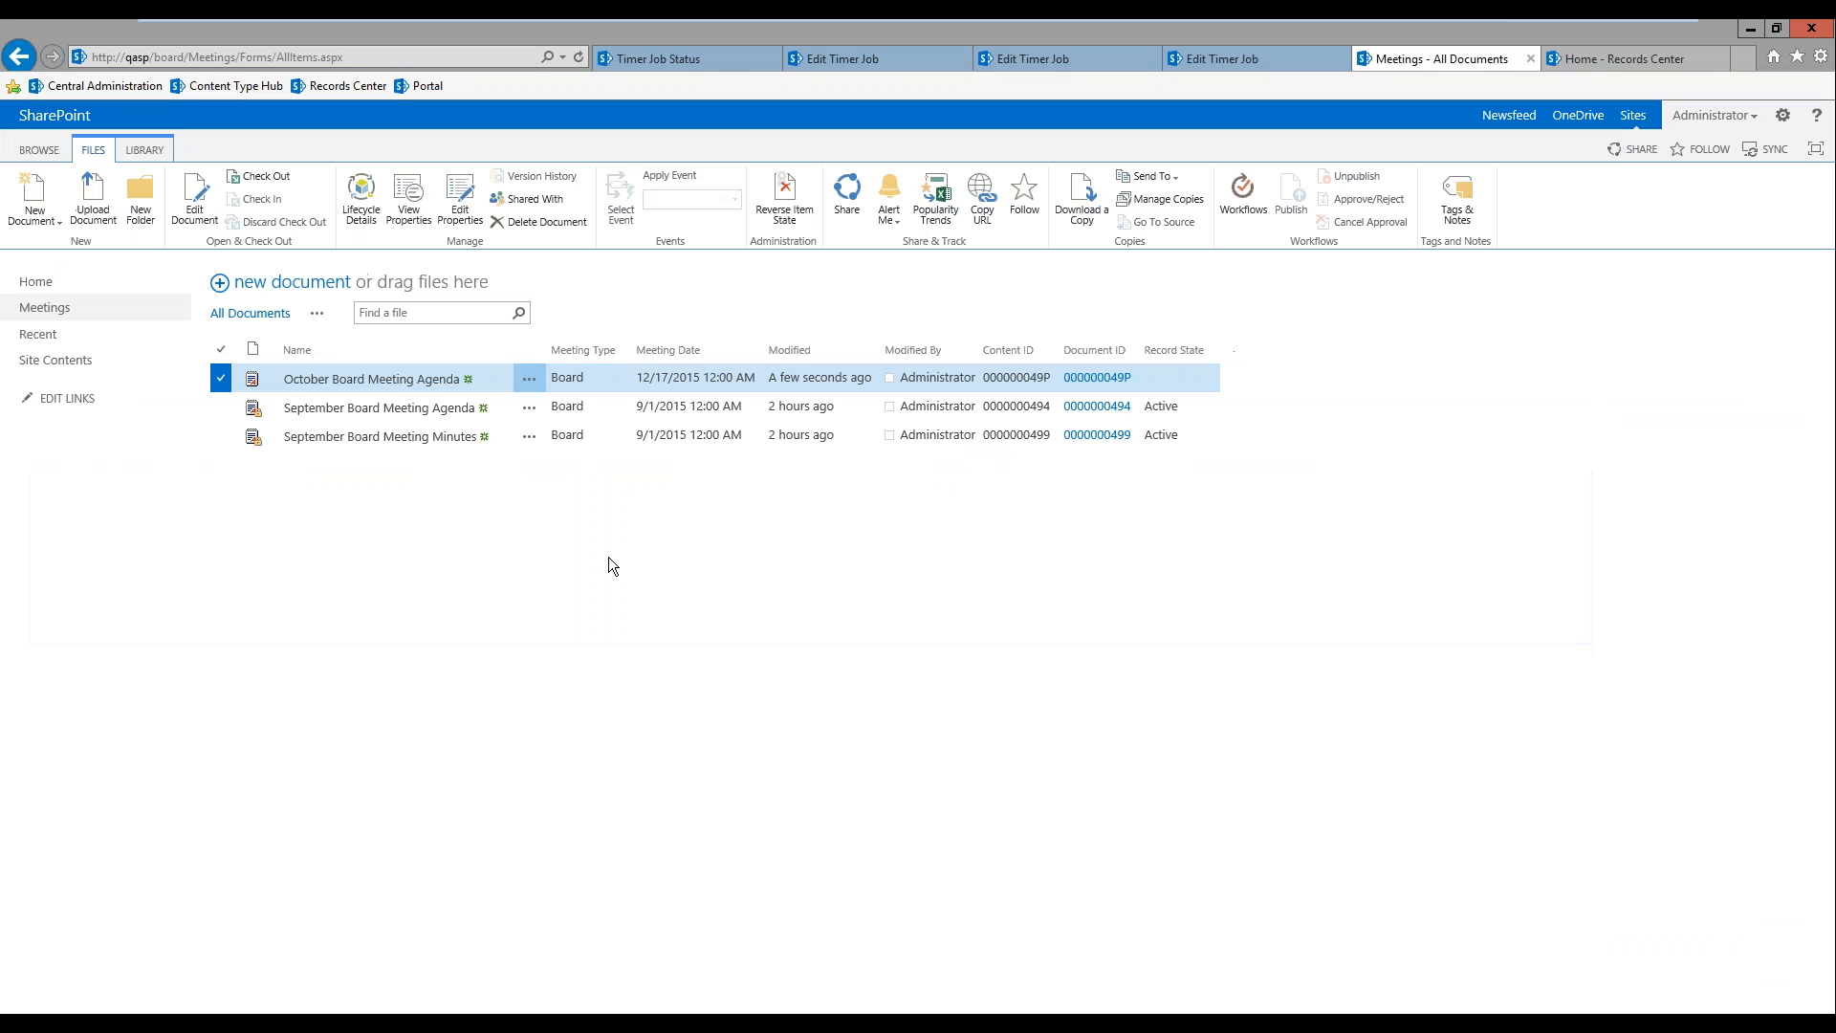
Step: Set the October Board Meeting Agenda's document status to Final and save its properties
left_click(471, 201)
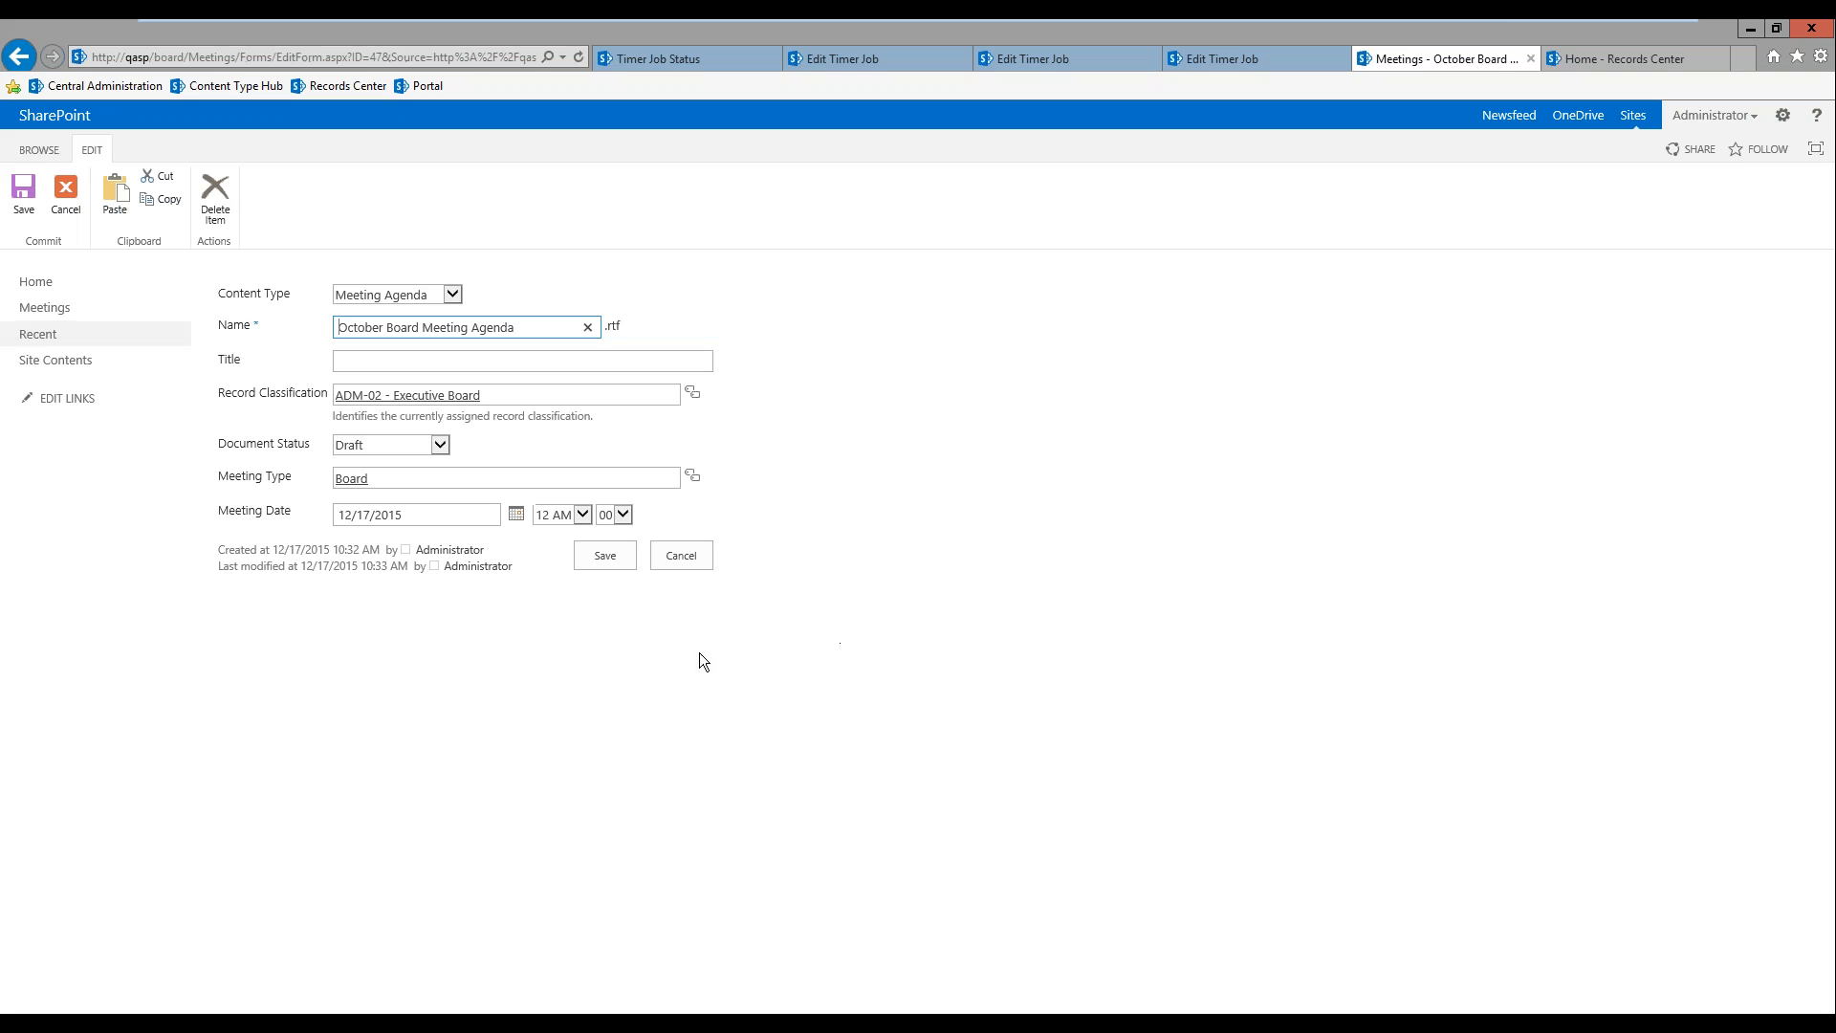
left_click(443, 449)
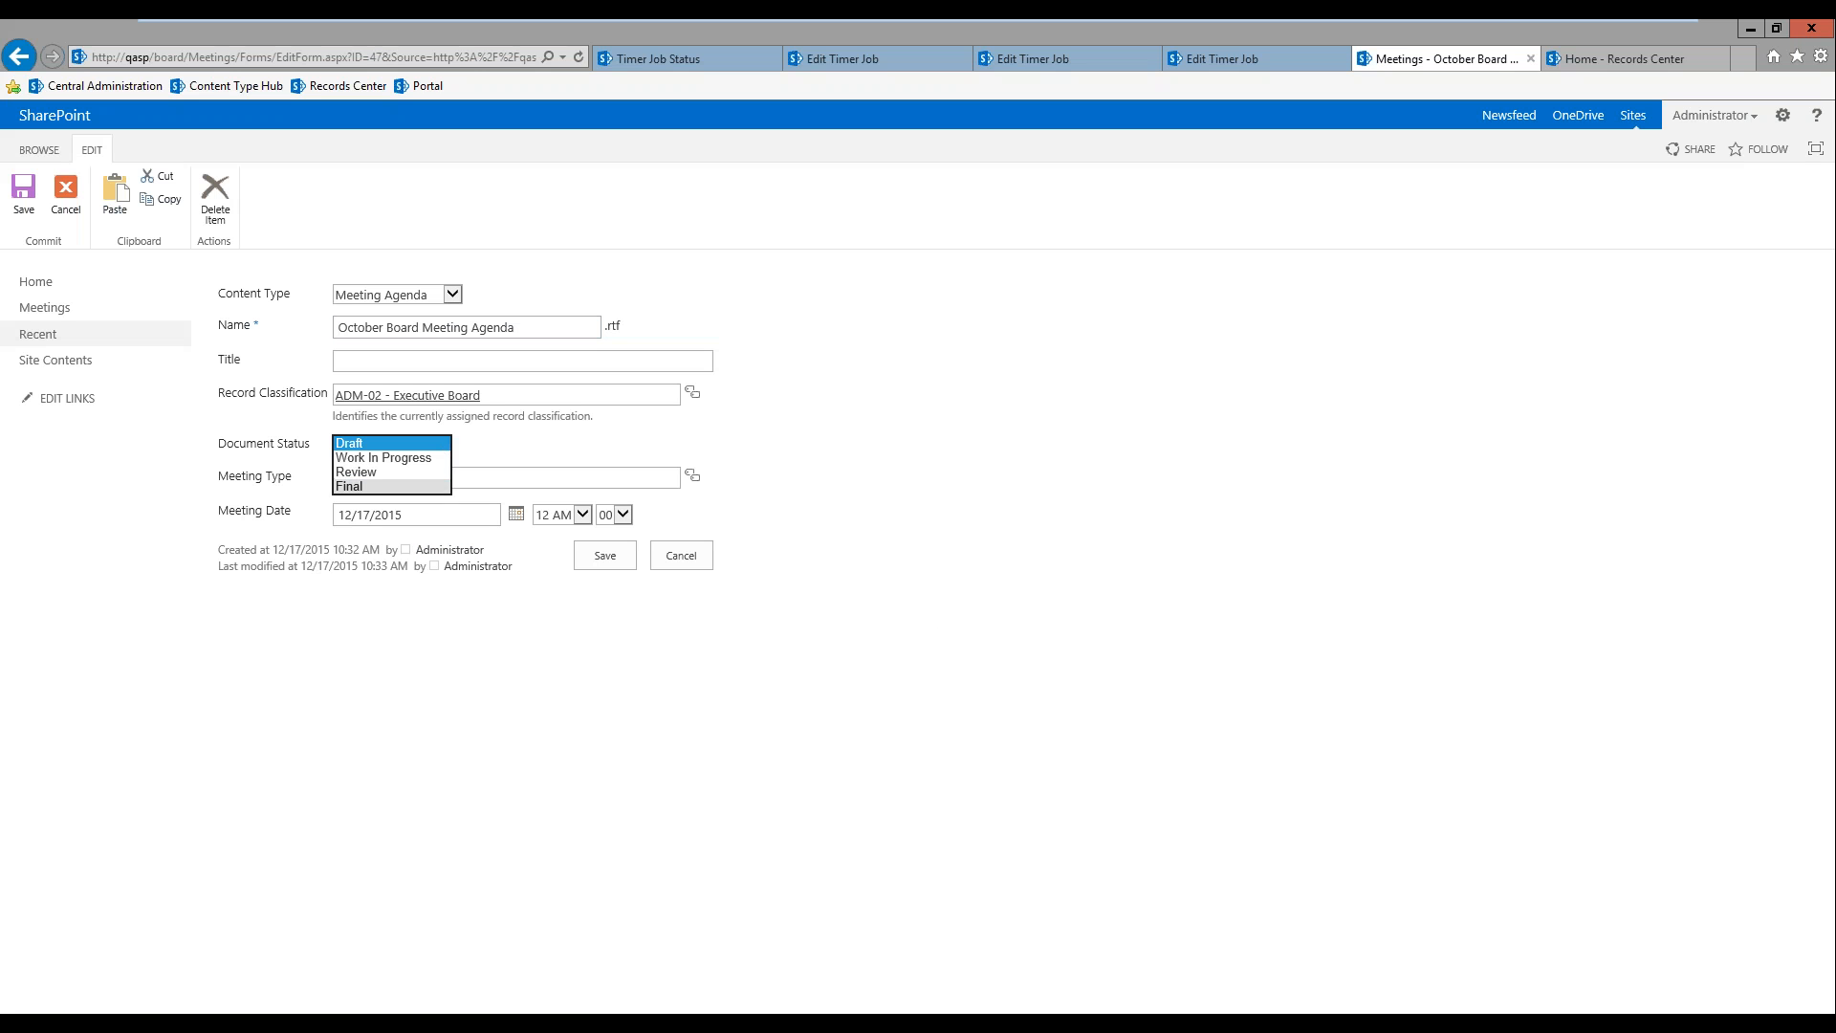
left_click(435, 486)
left_click(612, 558)
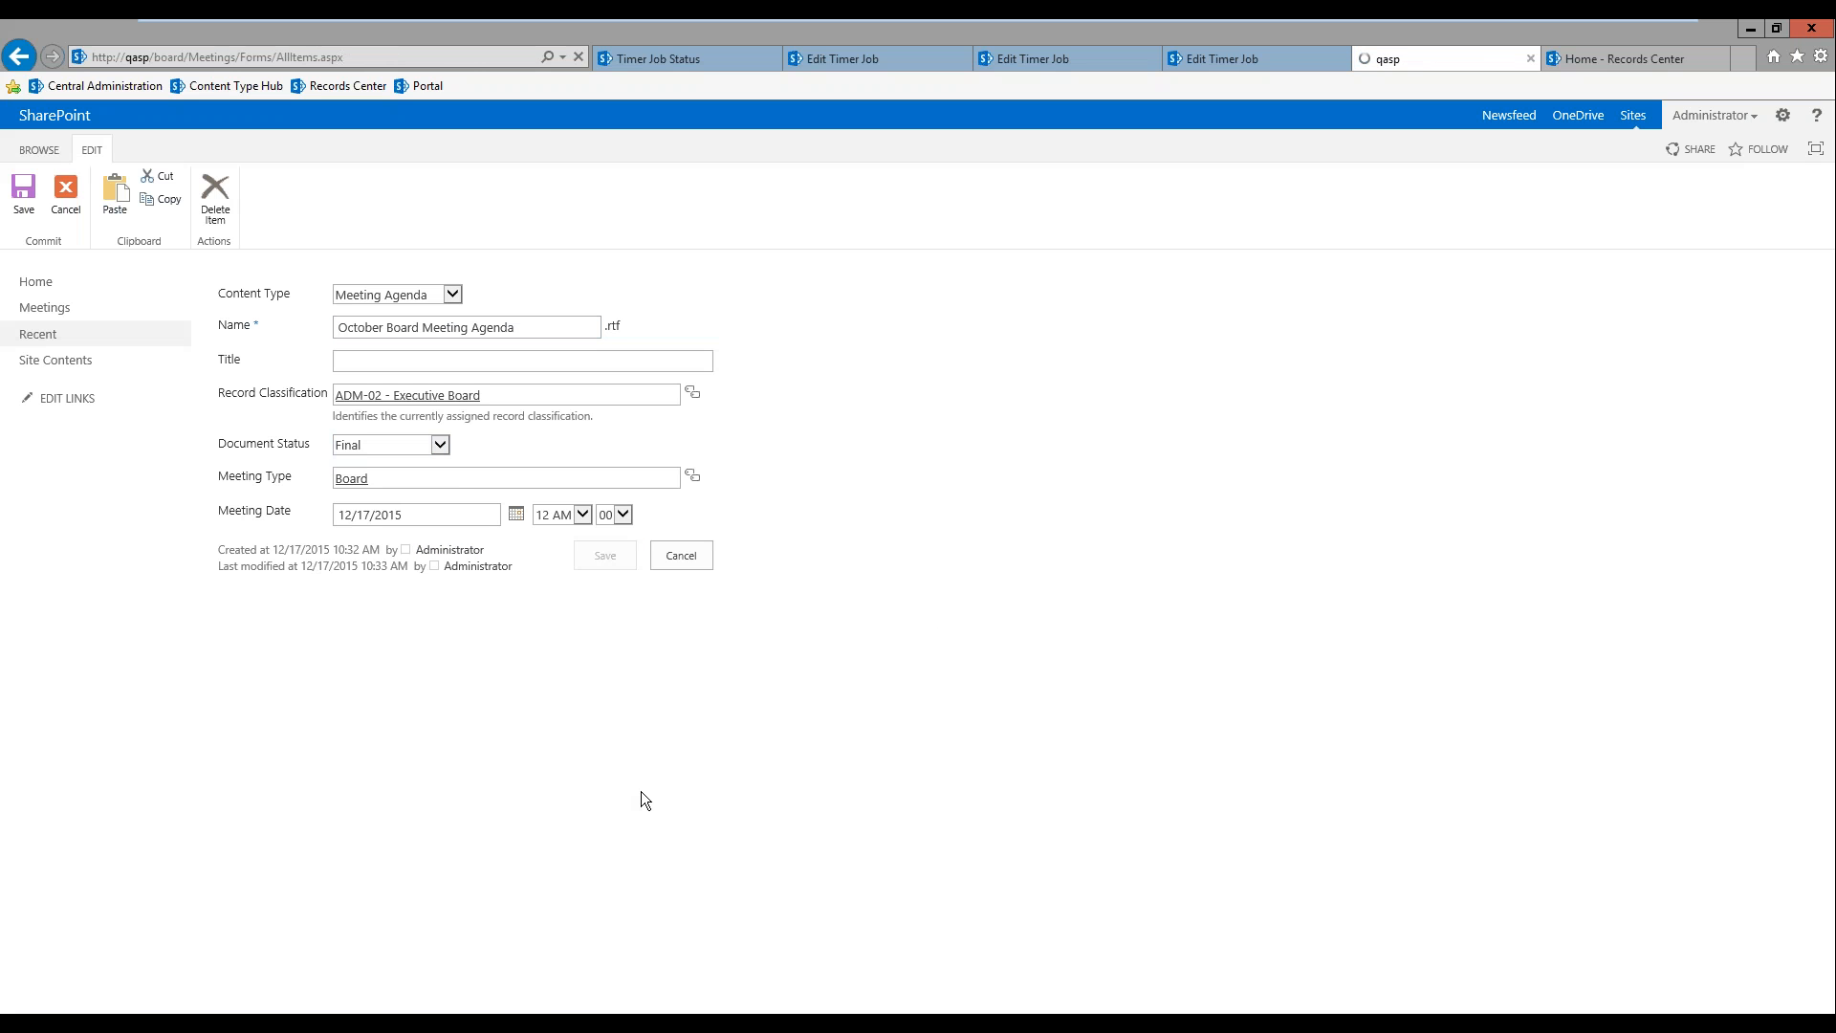
Step: Check the October Board Meeting Agenda's current workflow stage and its record state in the lifecycle details, and close them
left_click(221, 378)
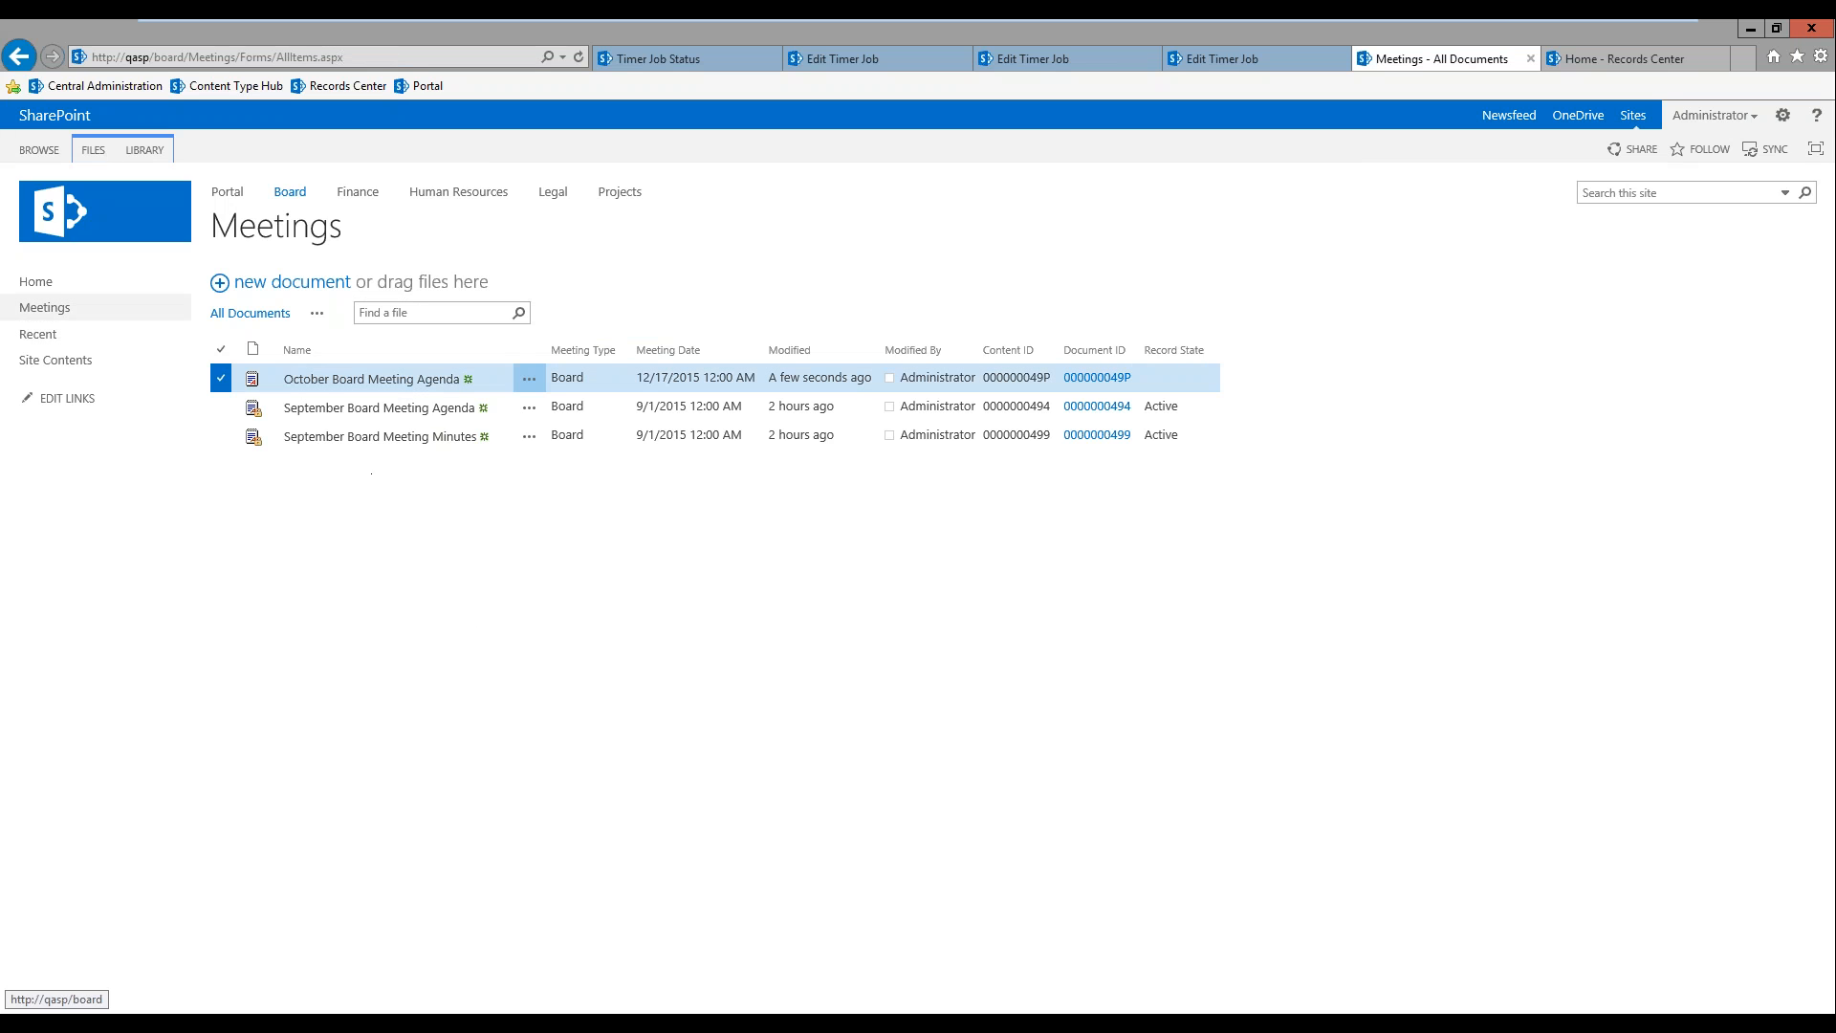
left_click(93, 146)
left_click(361, 199)
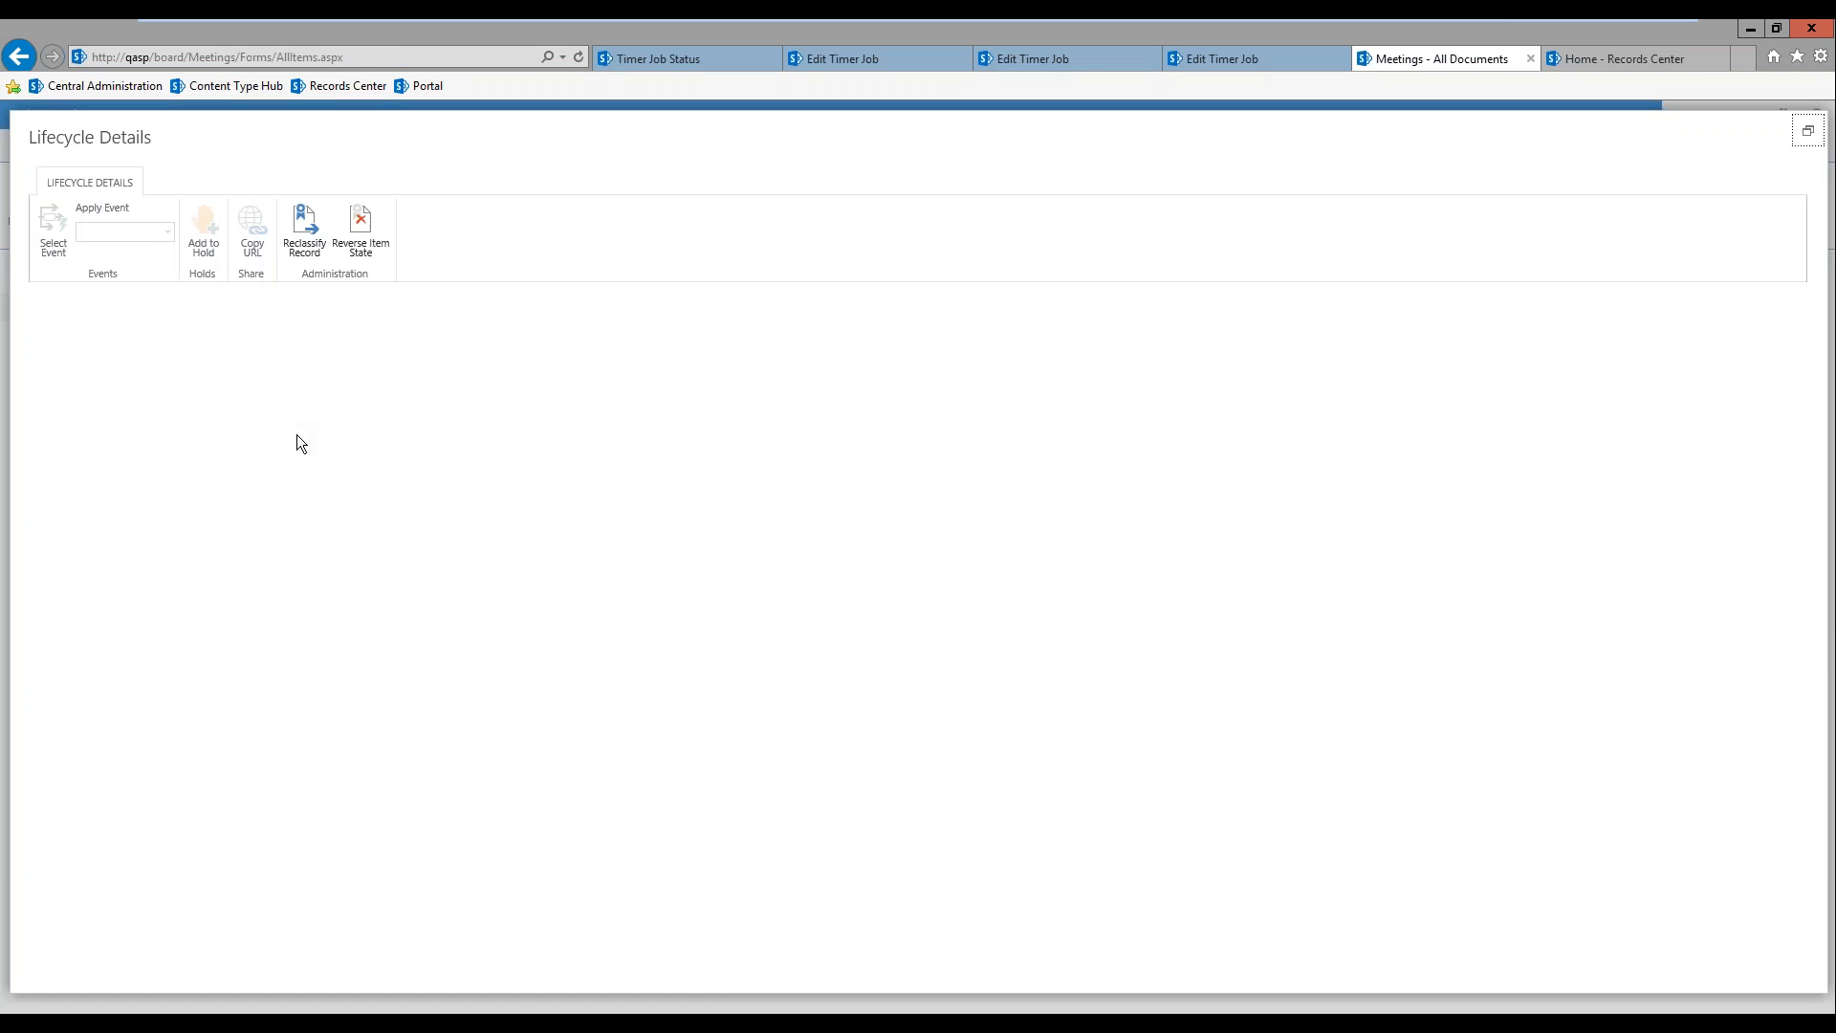
left_click(161, 385)
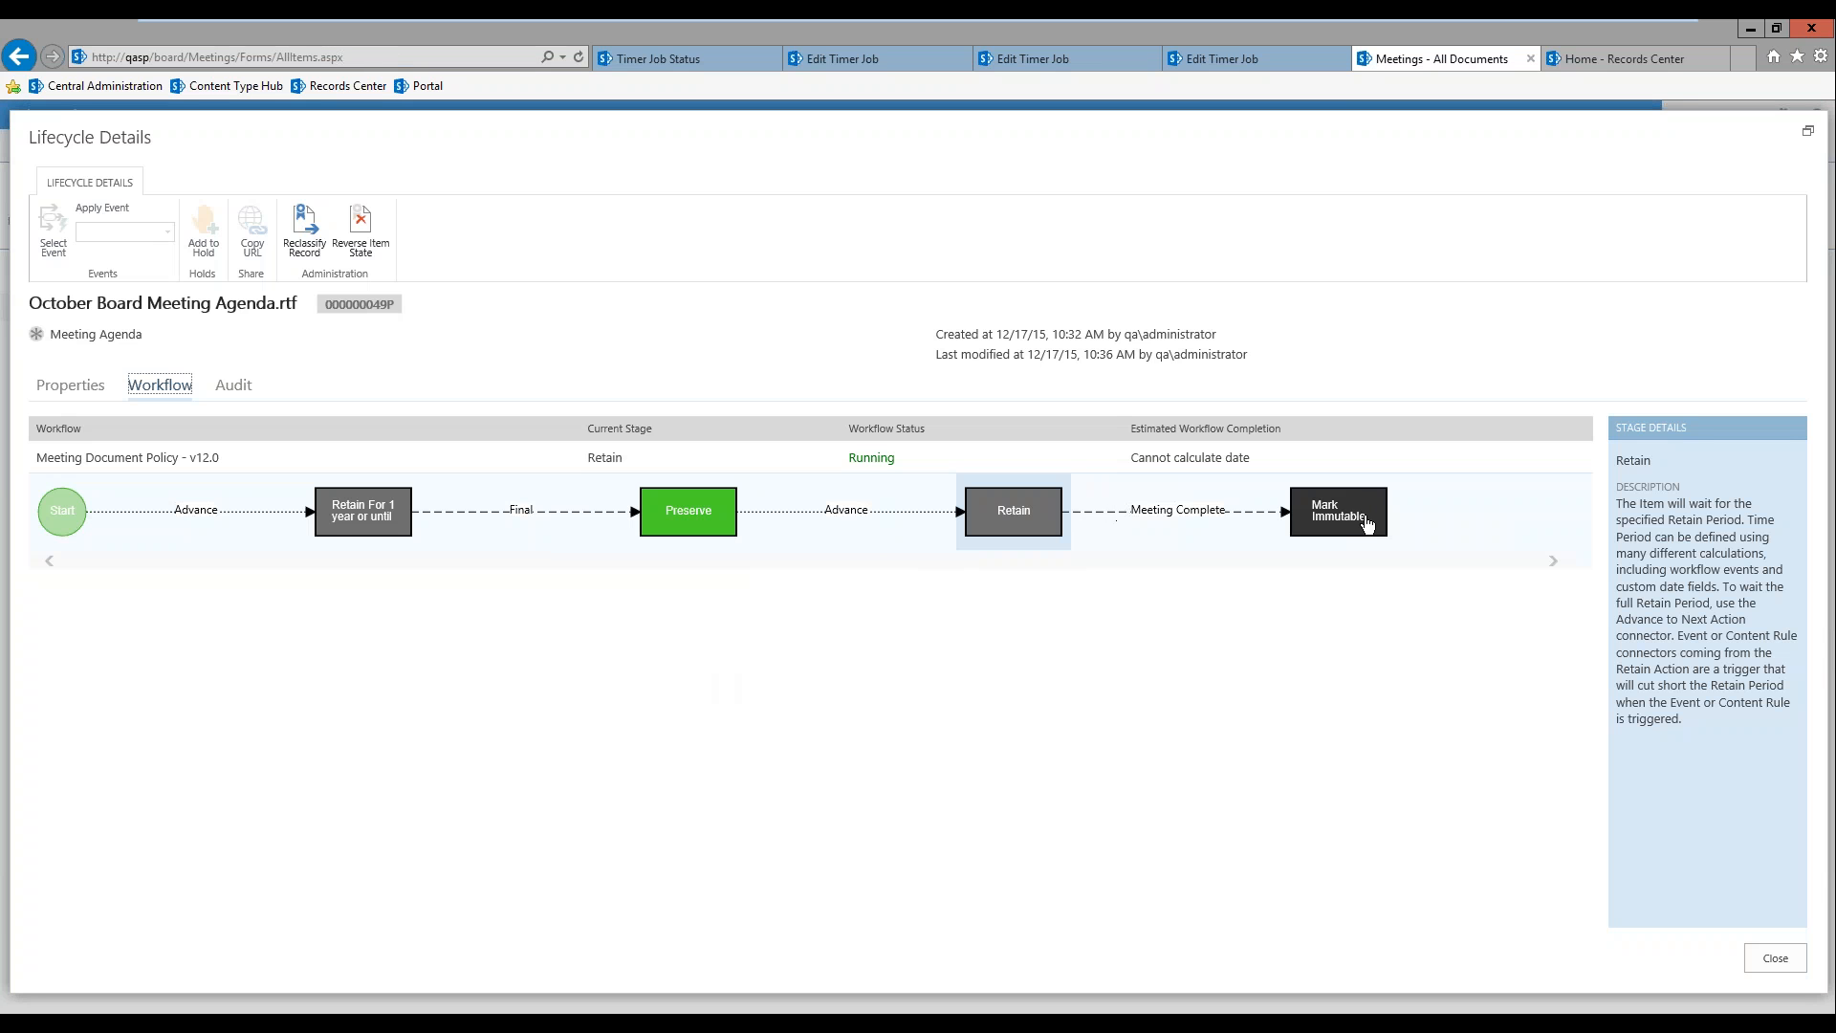
left_click(74, 394)
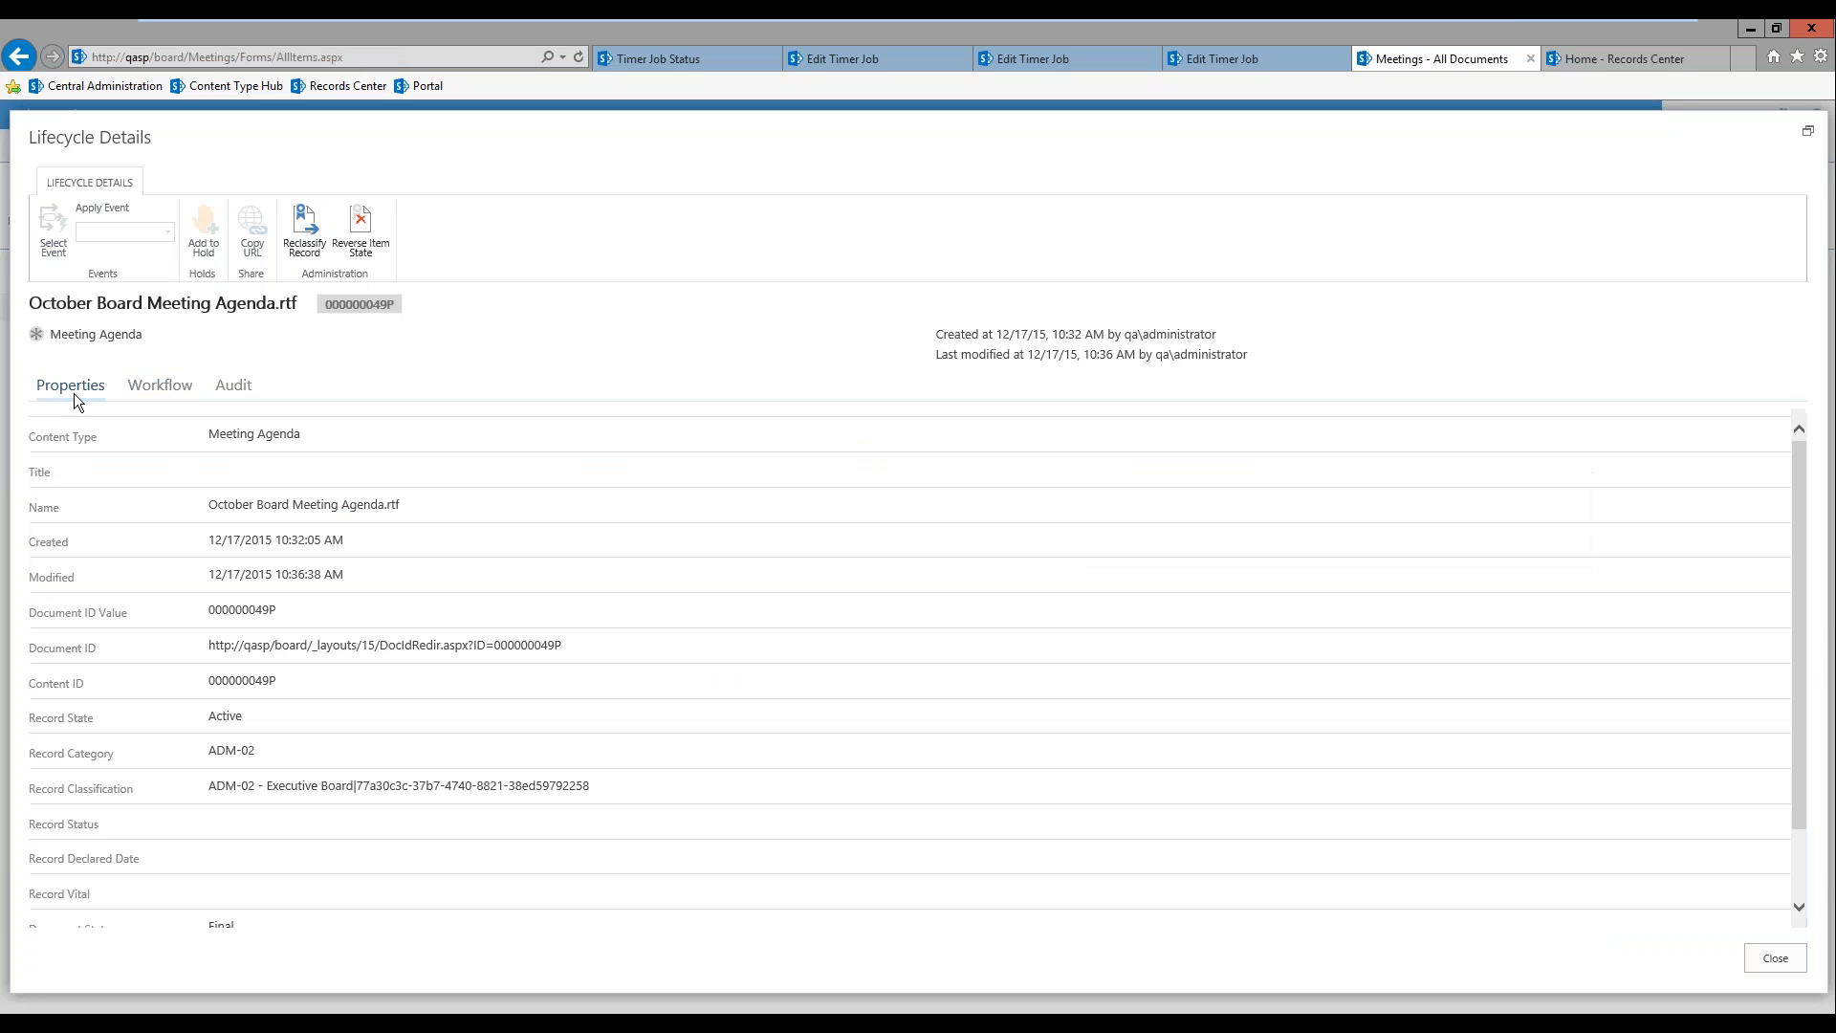
double_click(226, 716)
left_click(164, 386)
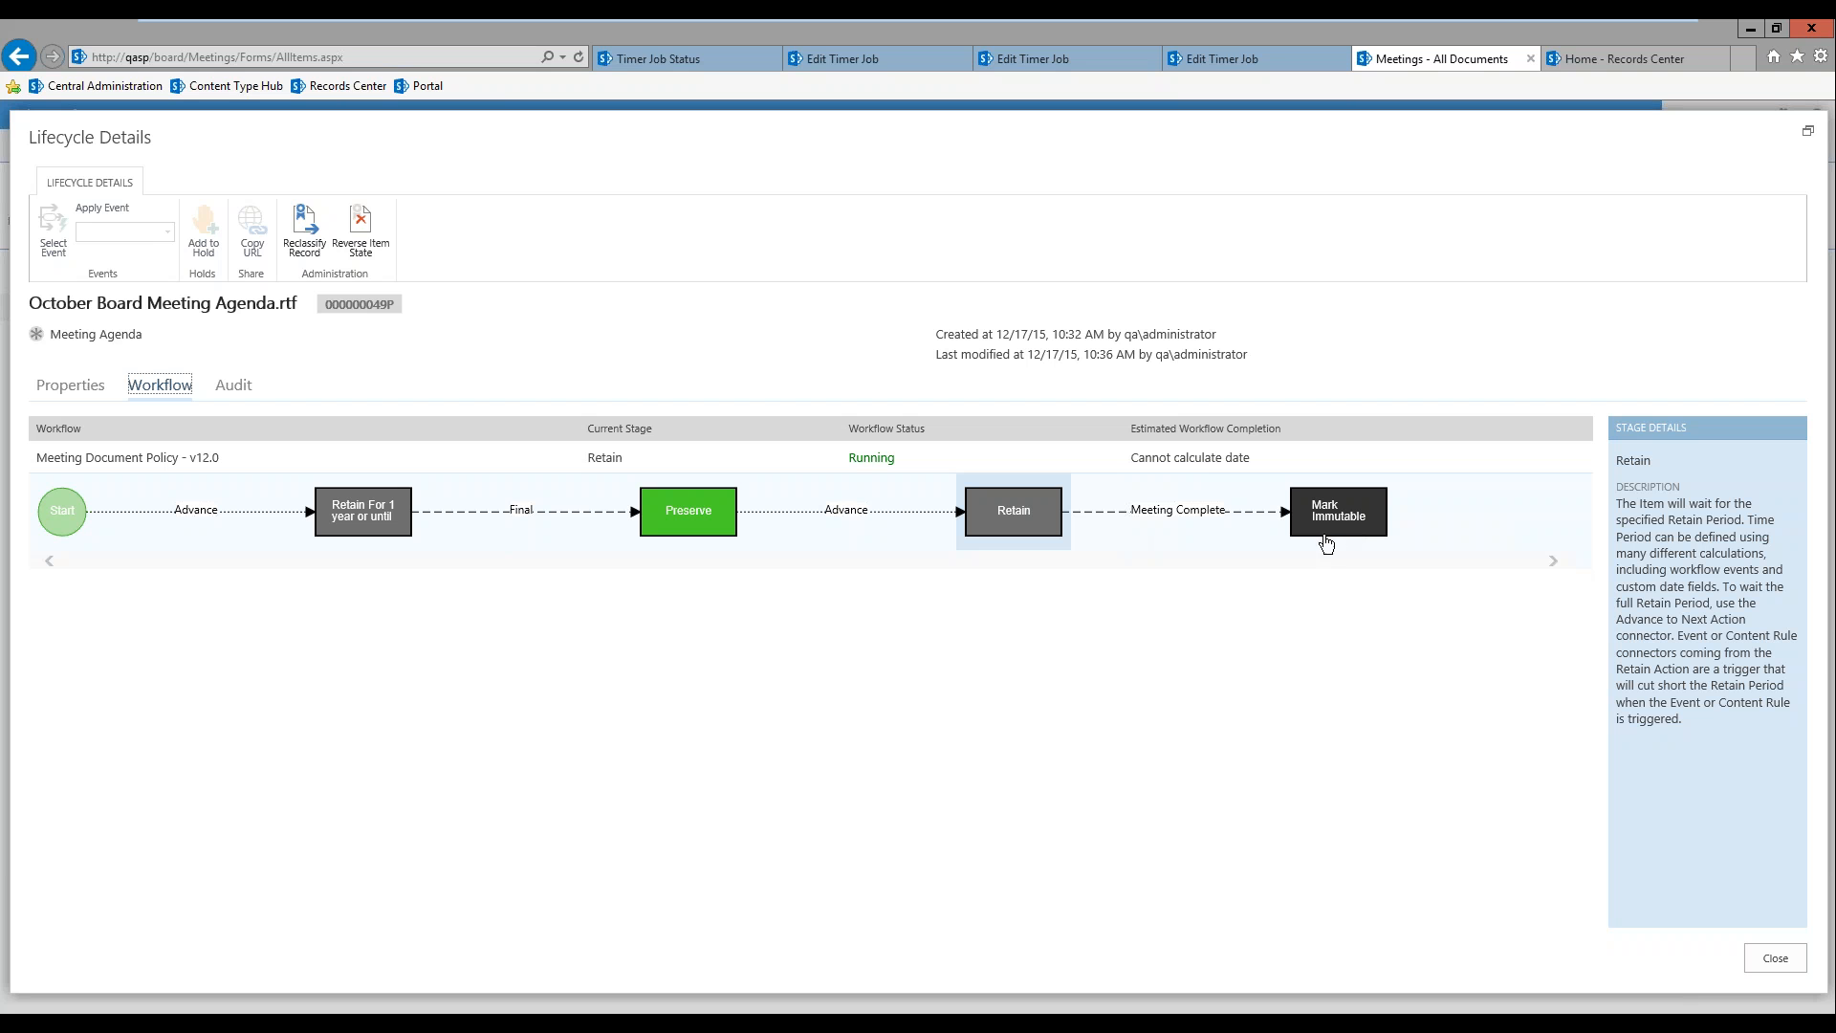
left_click(1776, 958)
Step: Try to delete the October Board Meeting Agenda from the Meetings library
left_click(524, 221)
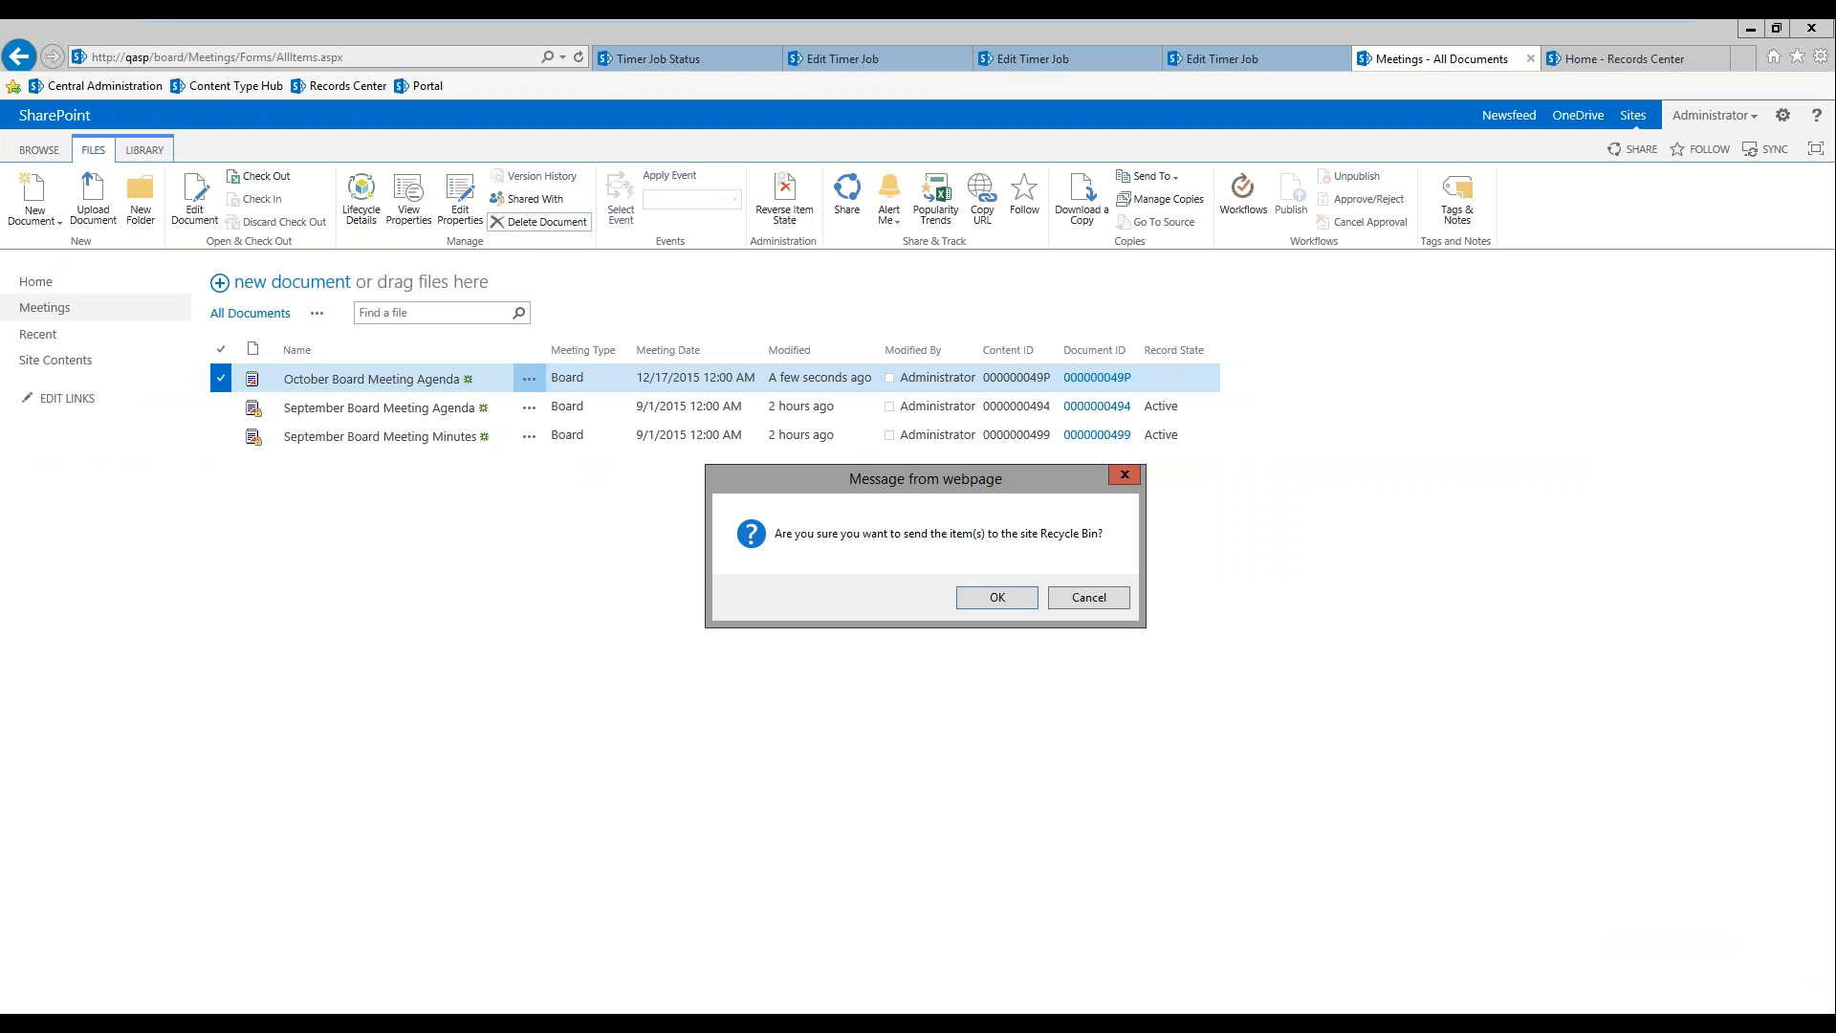
left_click(997, 599)
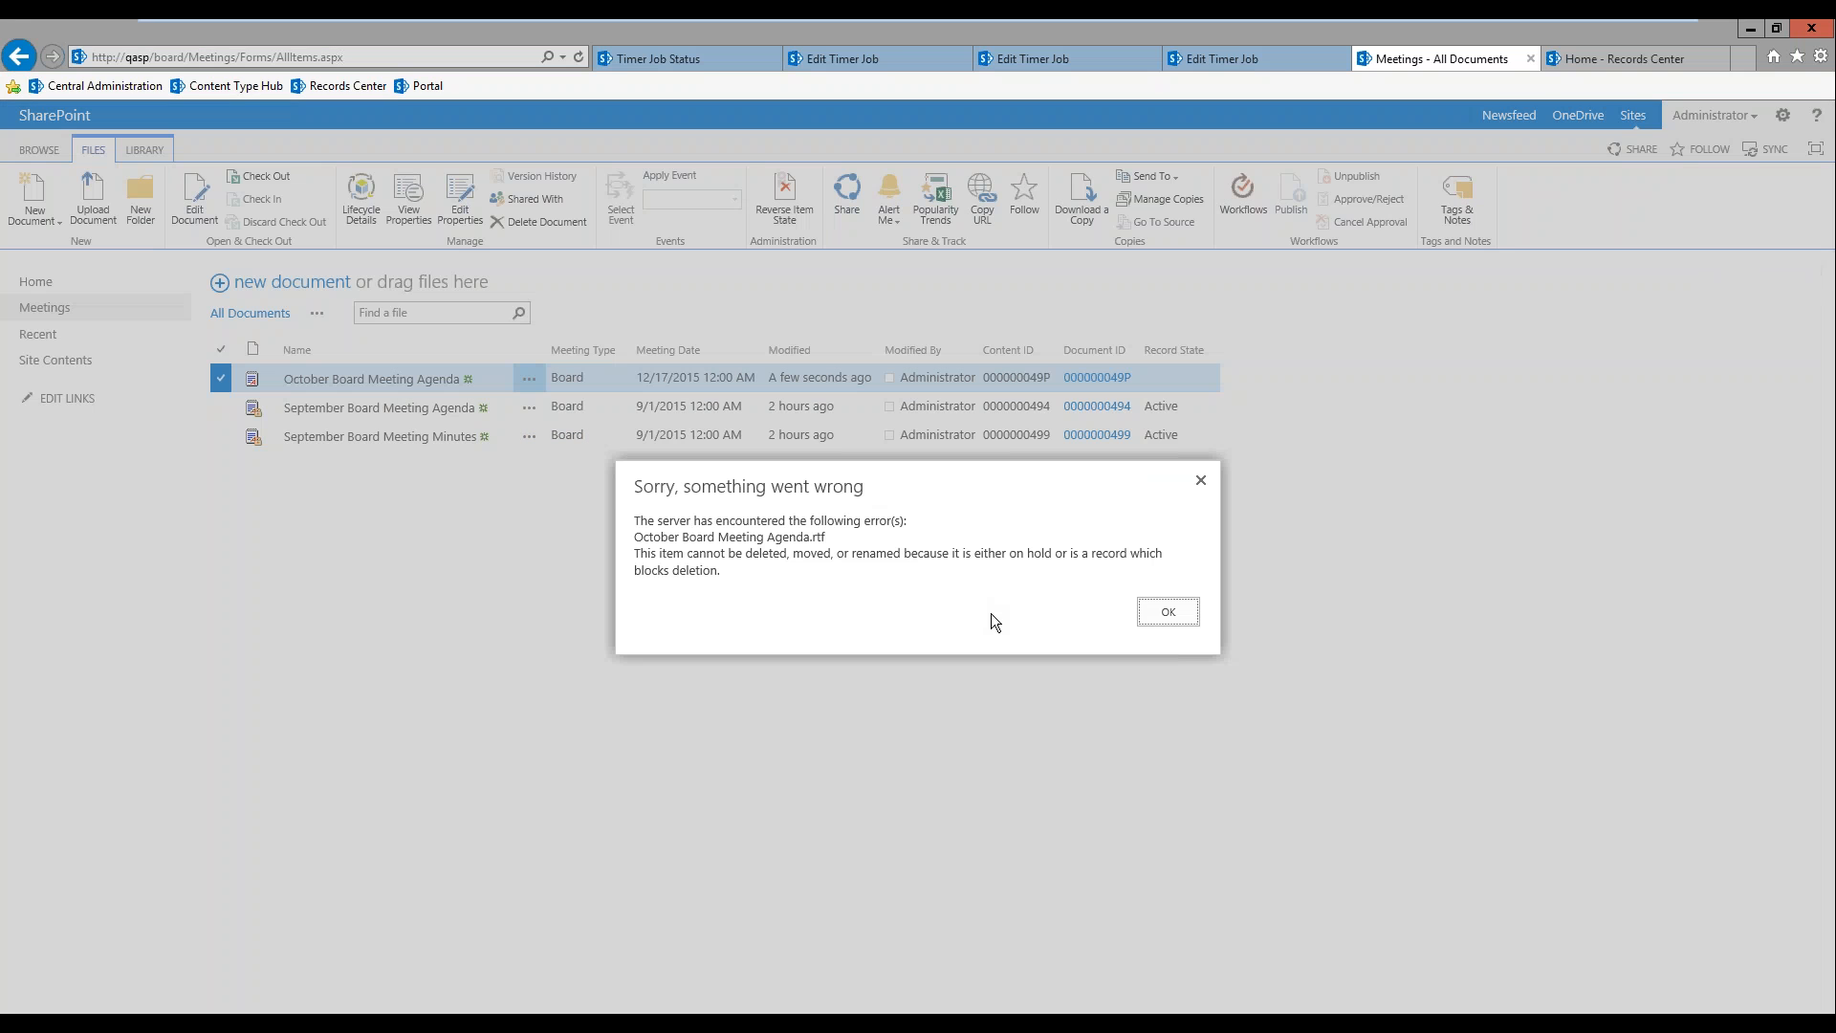
left_click(1169, 612)
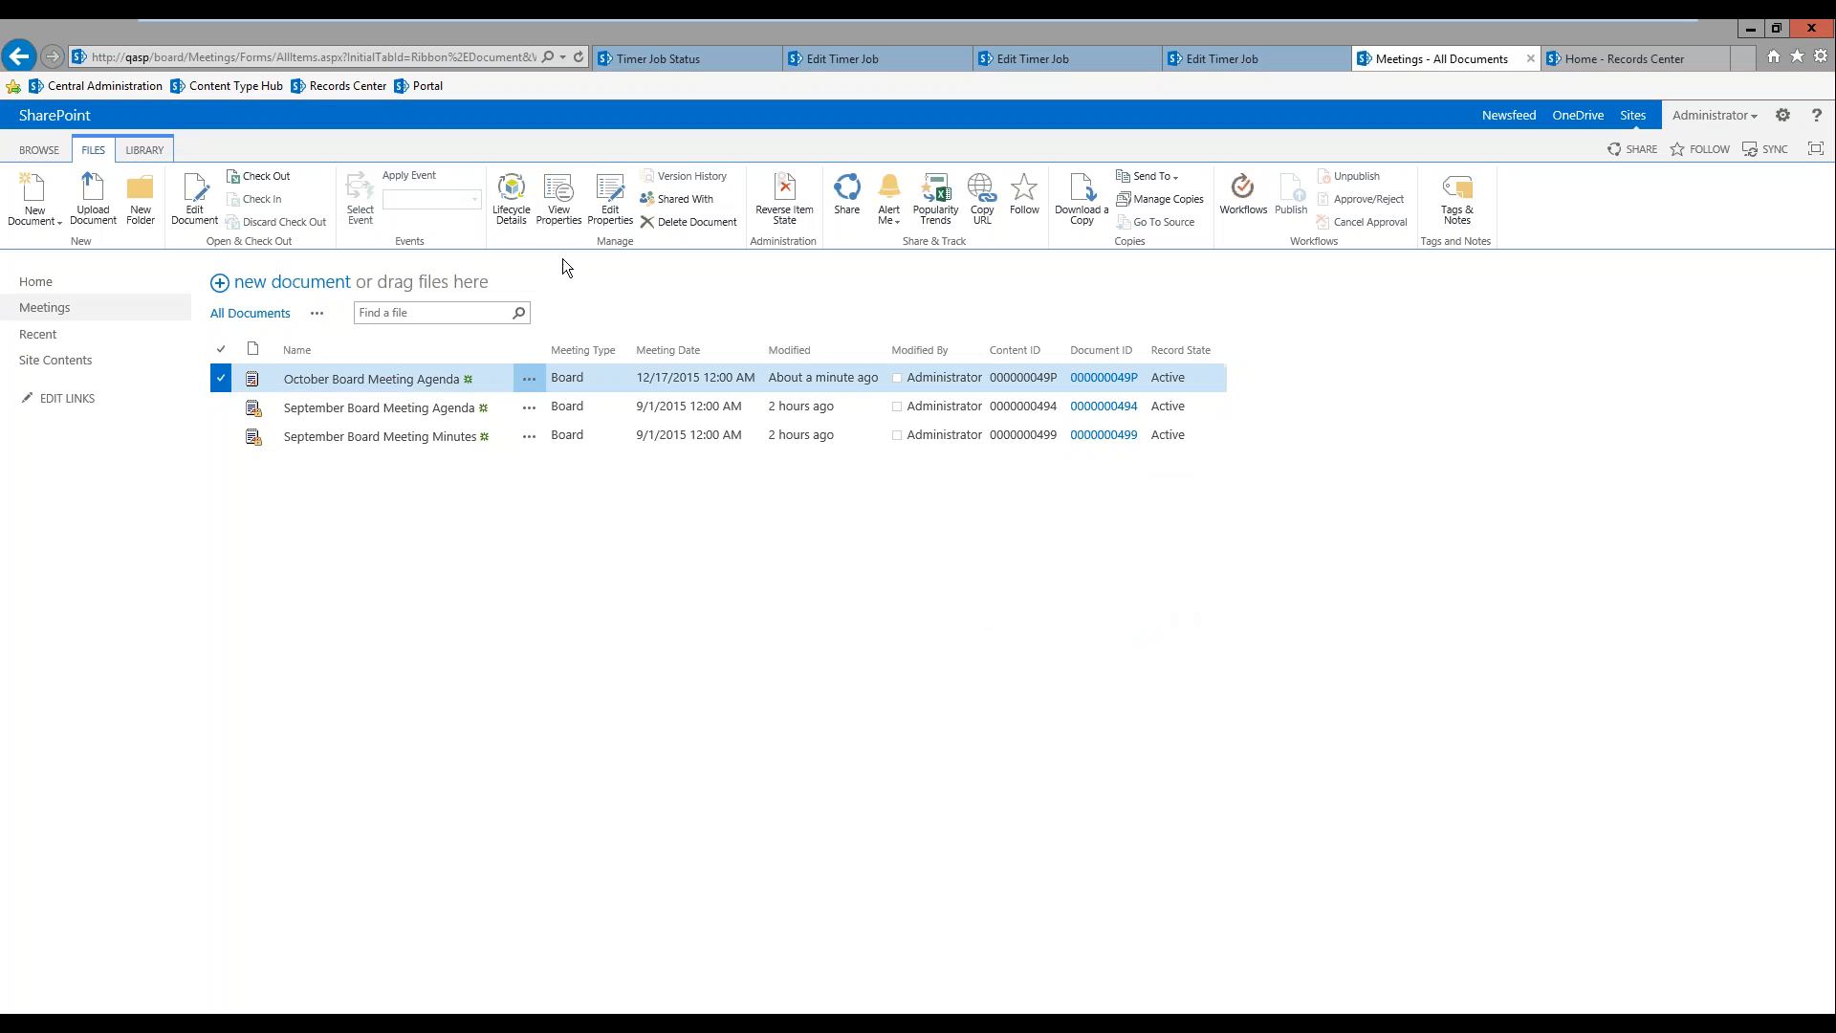
Step: Set the October Board Meeting Agenda's meeting date to 10/1/2015 and save its properties
left_click(606, 203)
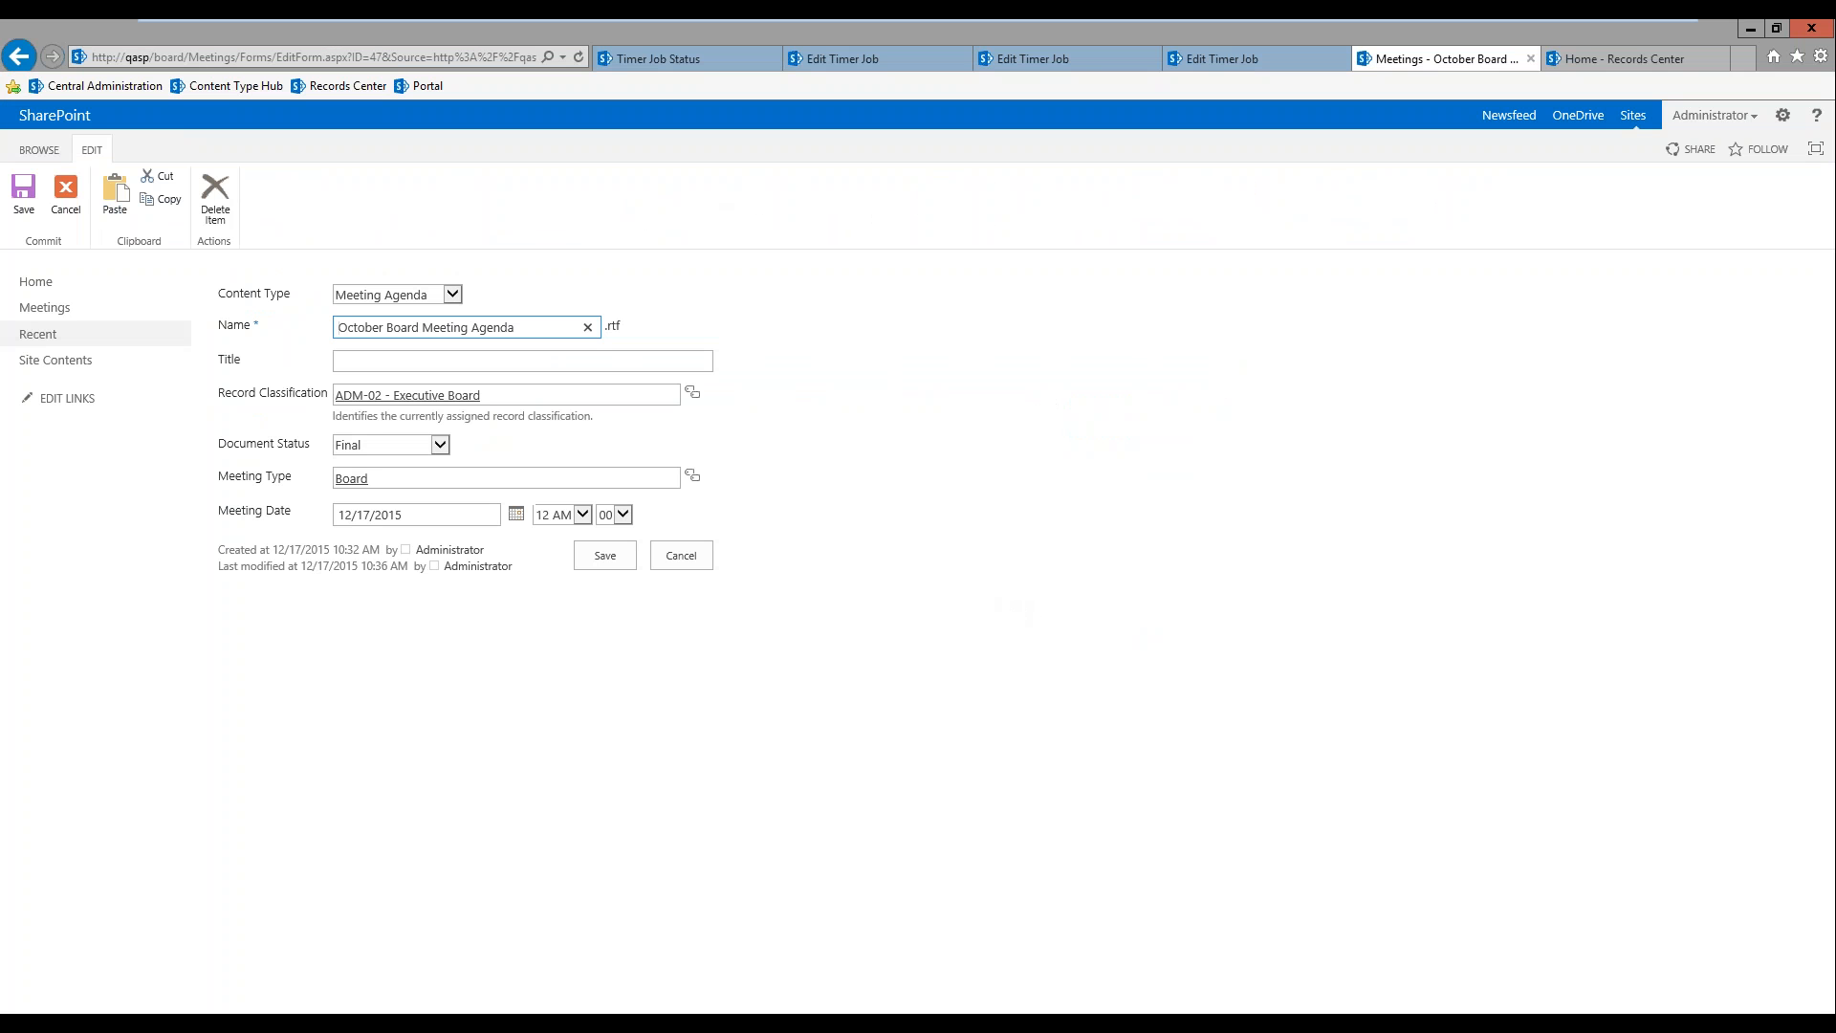
left_click(475, 514)
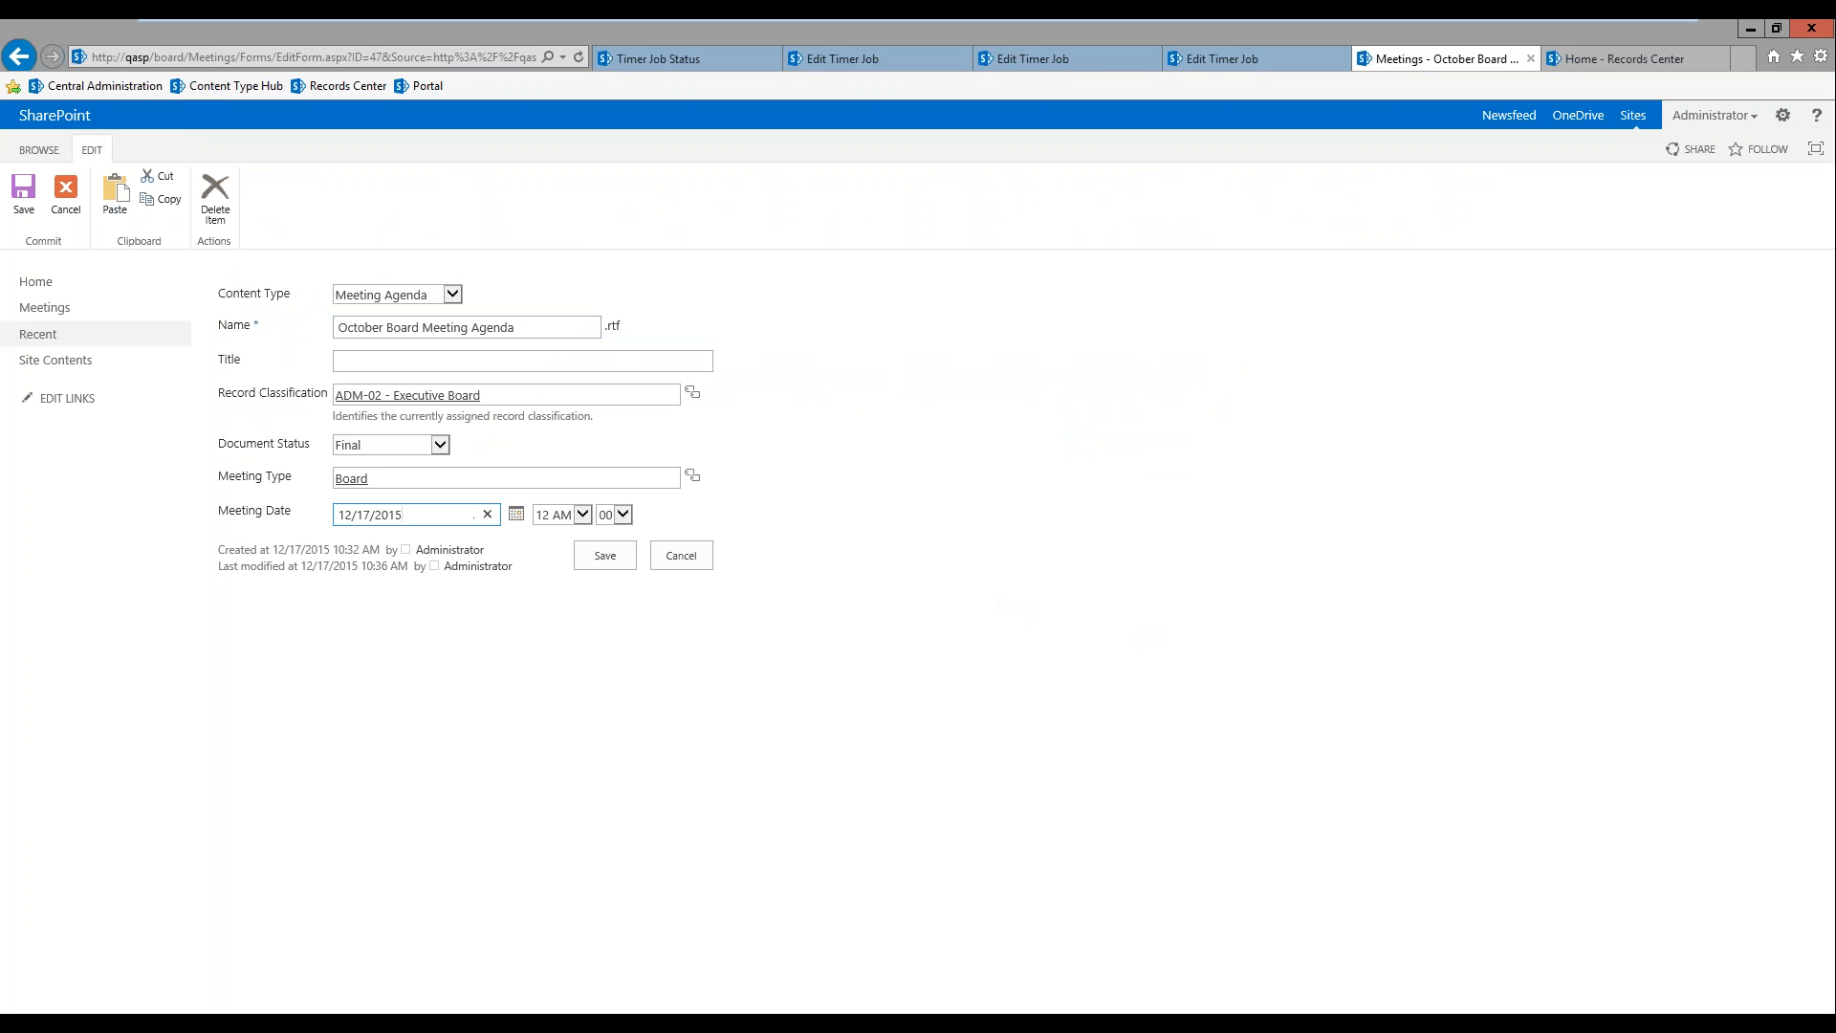
left_click(516, 515)
left_click(351, 538)
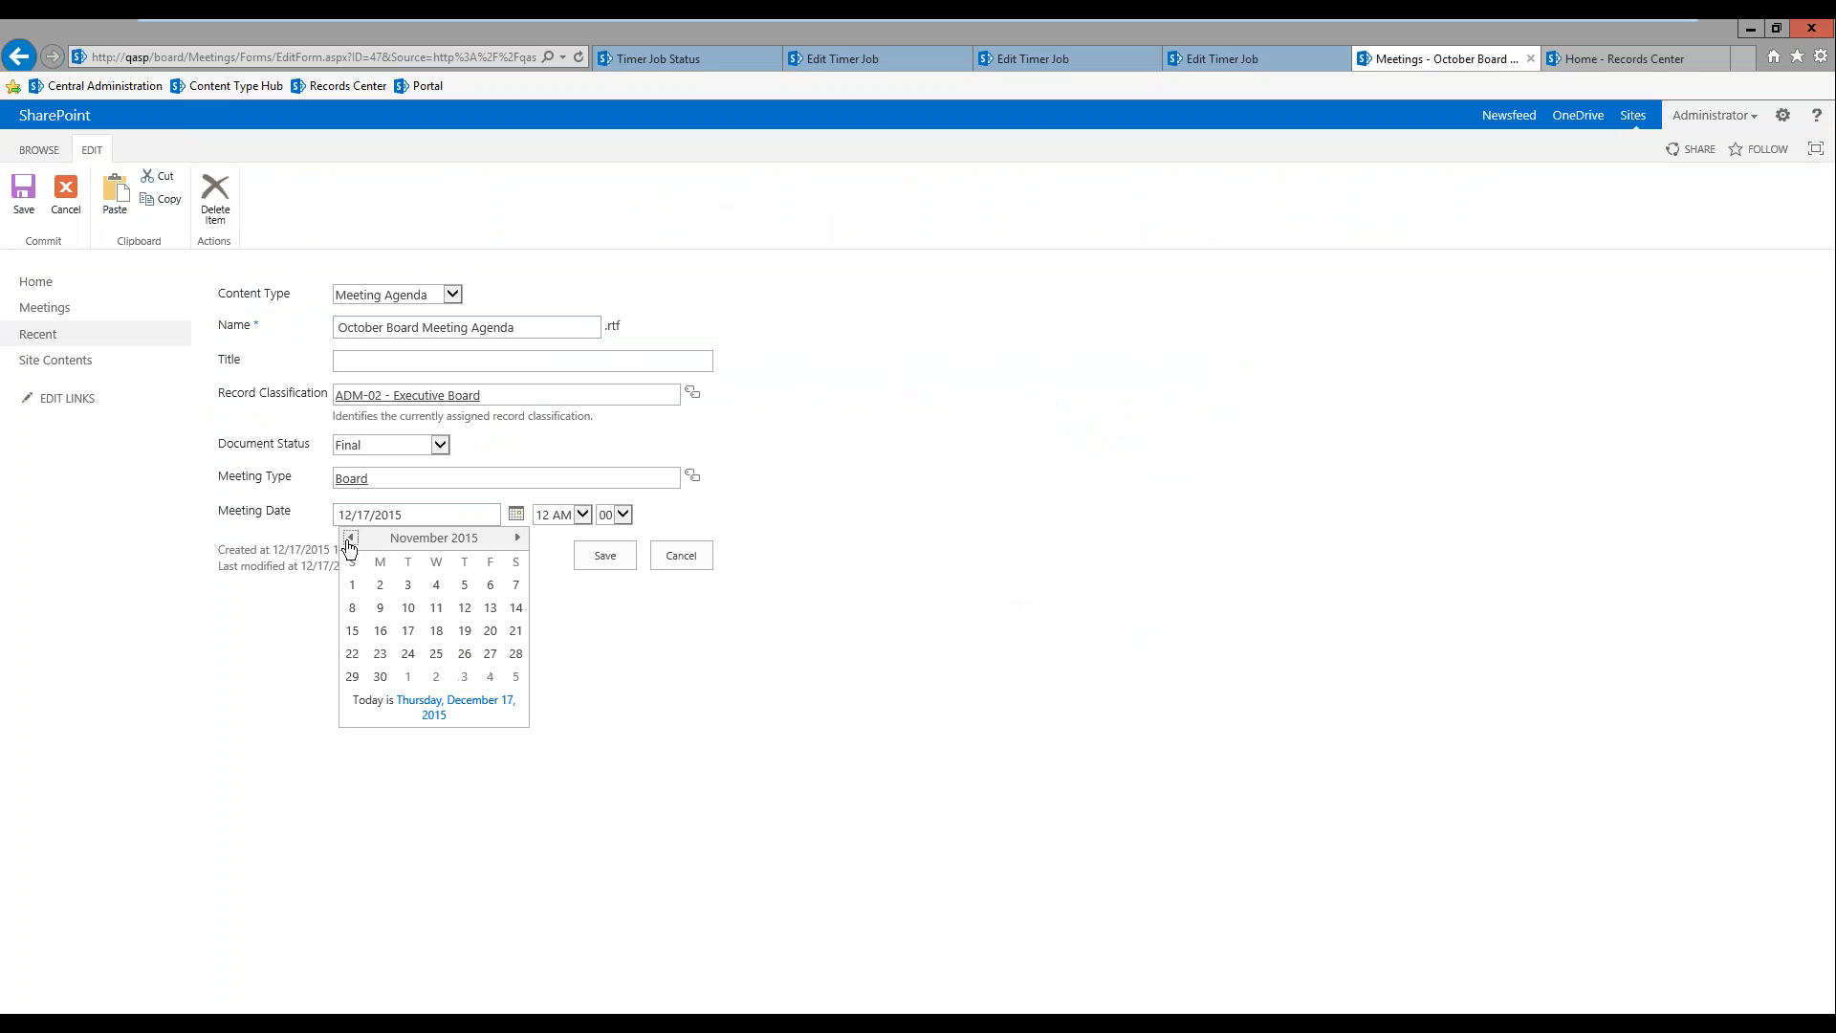
left_click(351, 537)
left_click(463, 584)
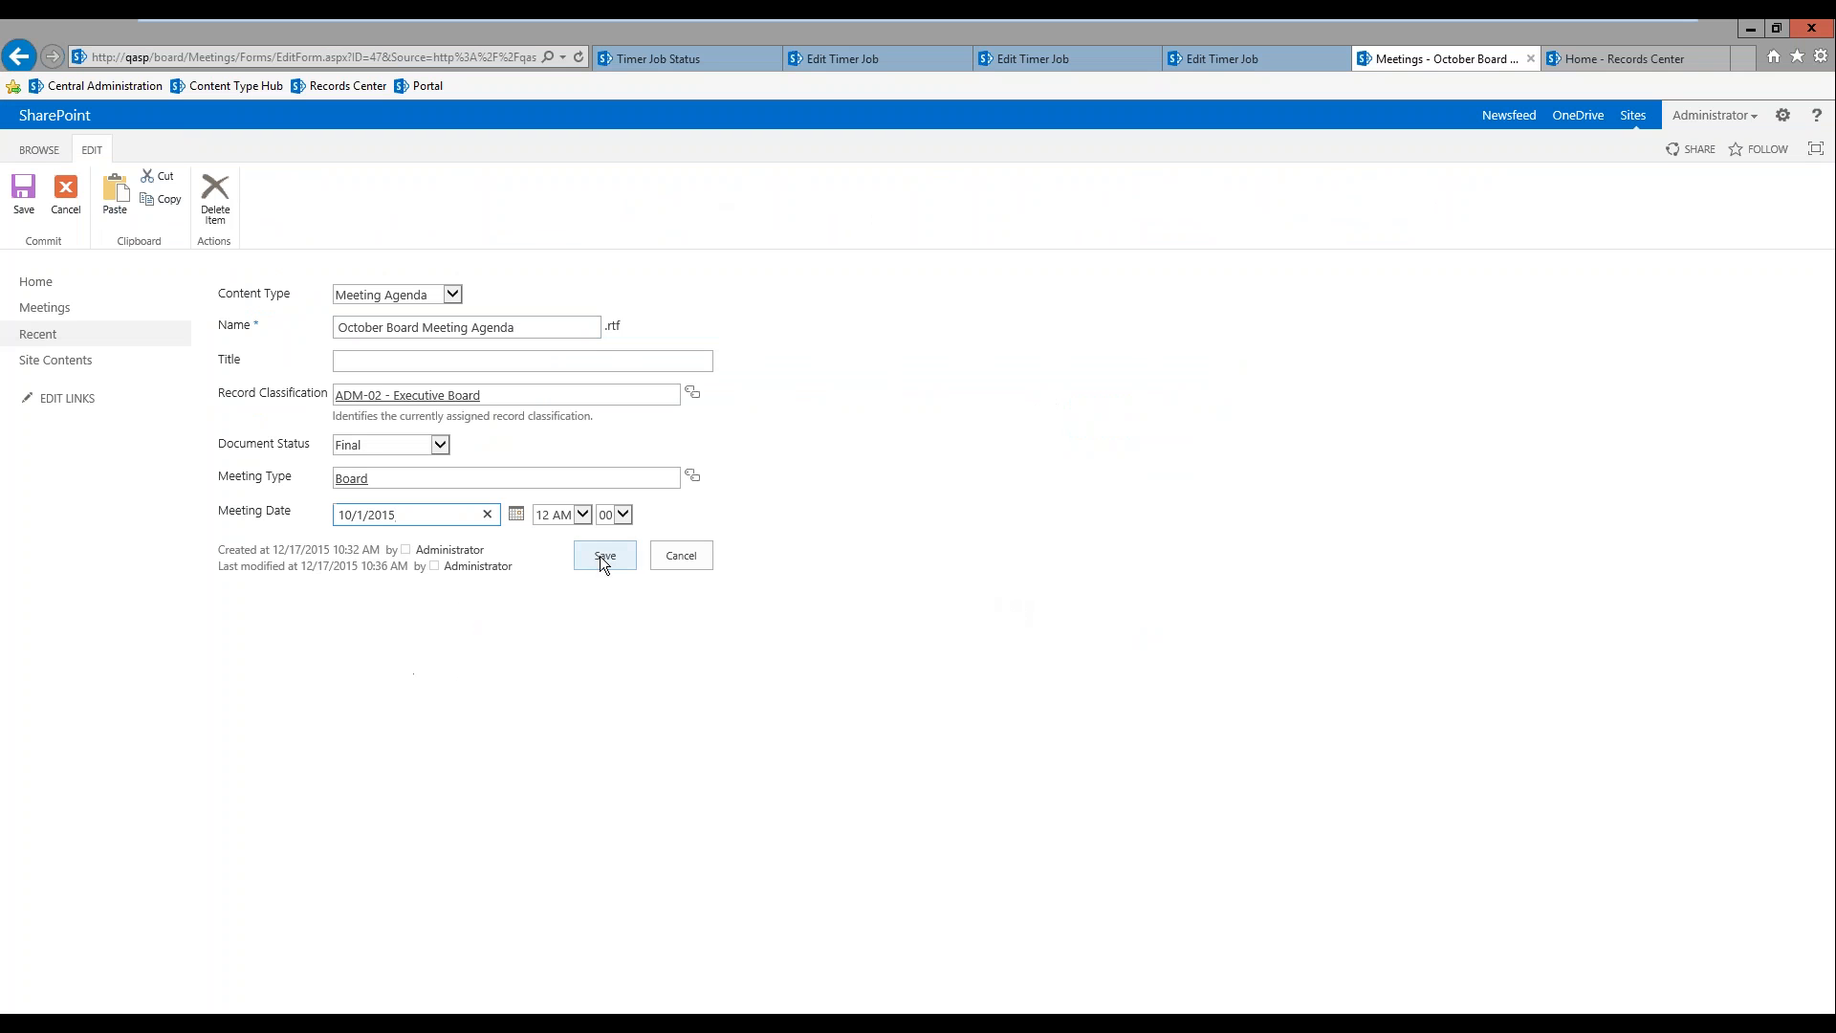
left_click(605, 557)
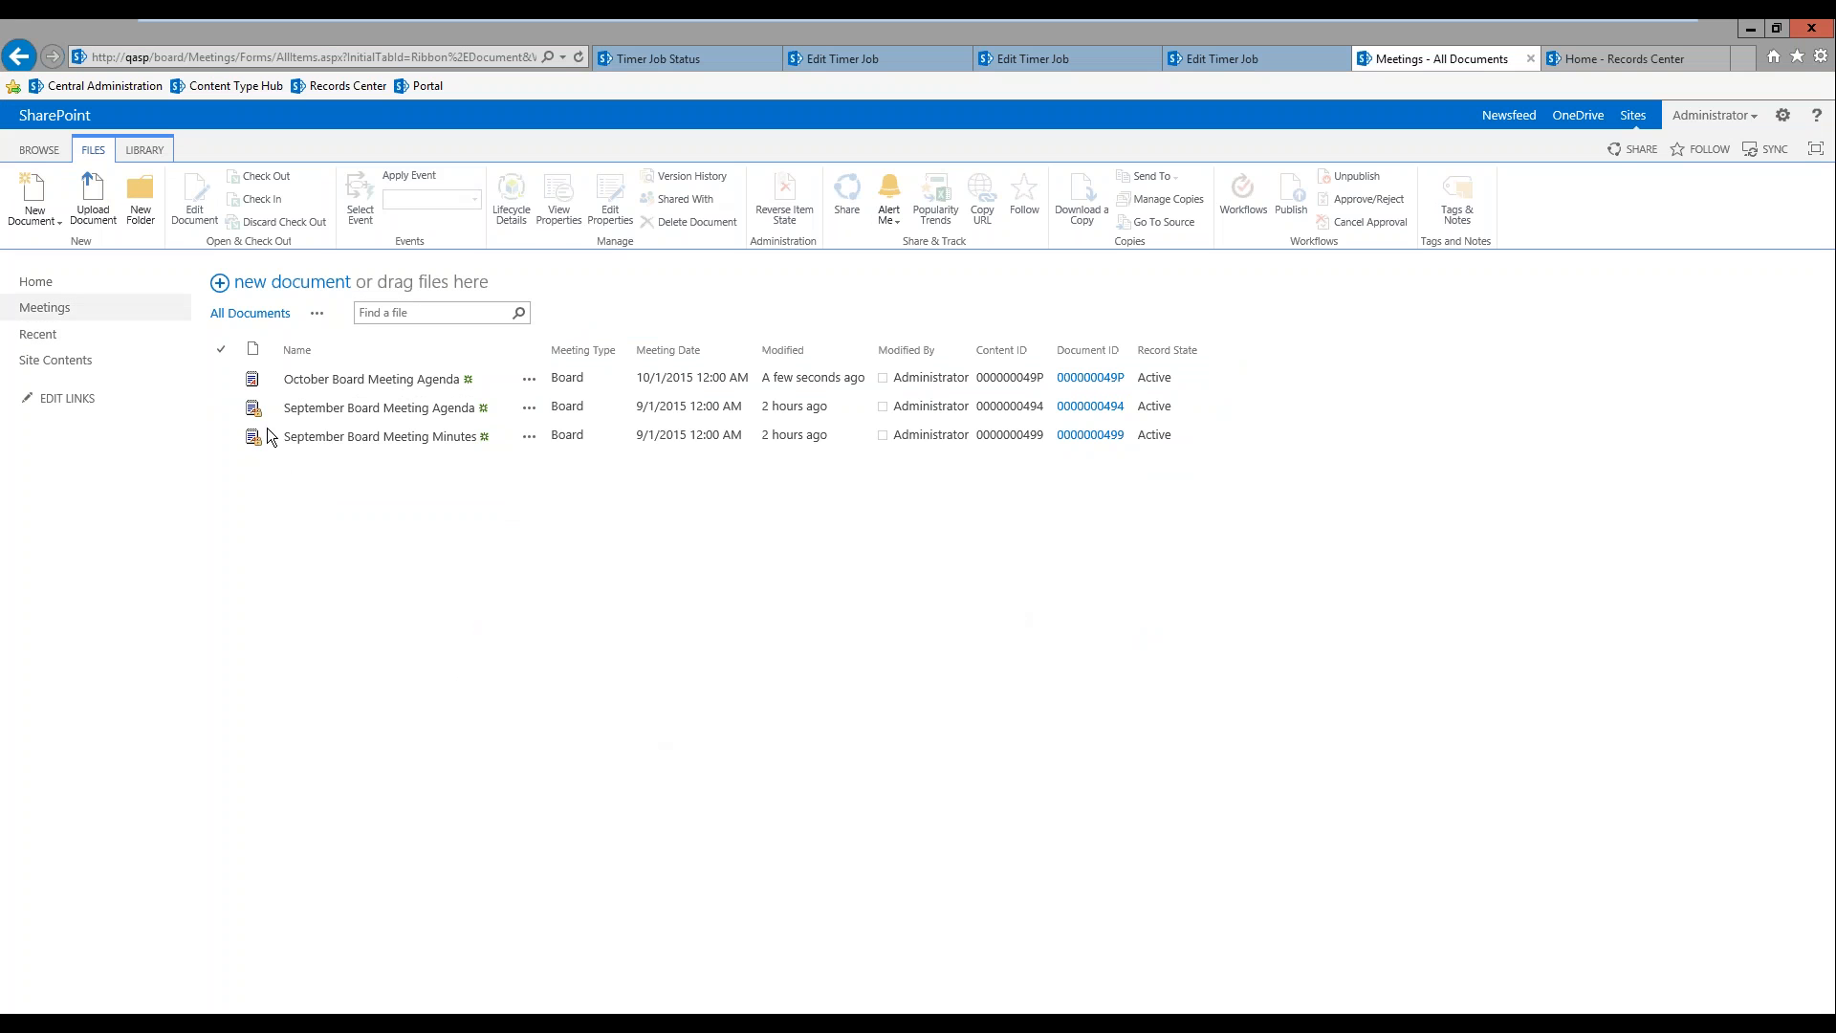
Step: Reload the Meetings library and examine the October agenda's lifecycle workflow, including its current stage and the details of the Preserve stage
left_click(33, 312)
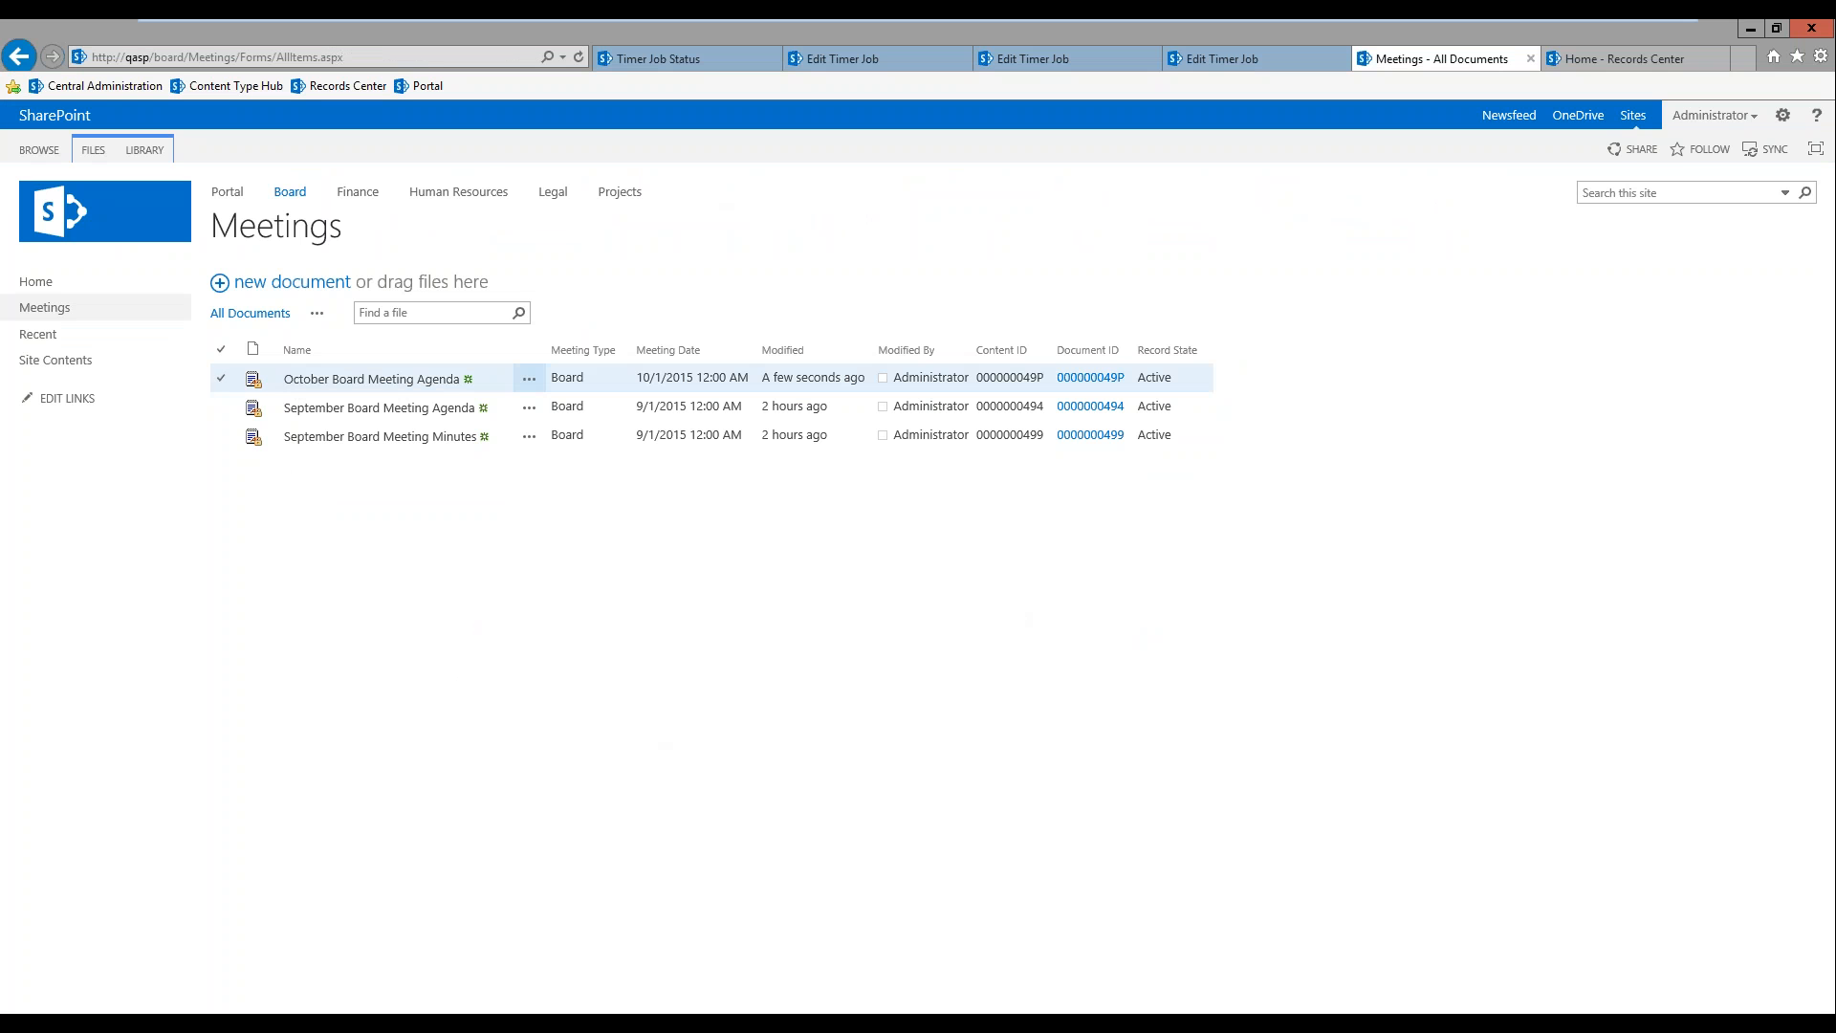
left_click(221, 378)
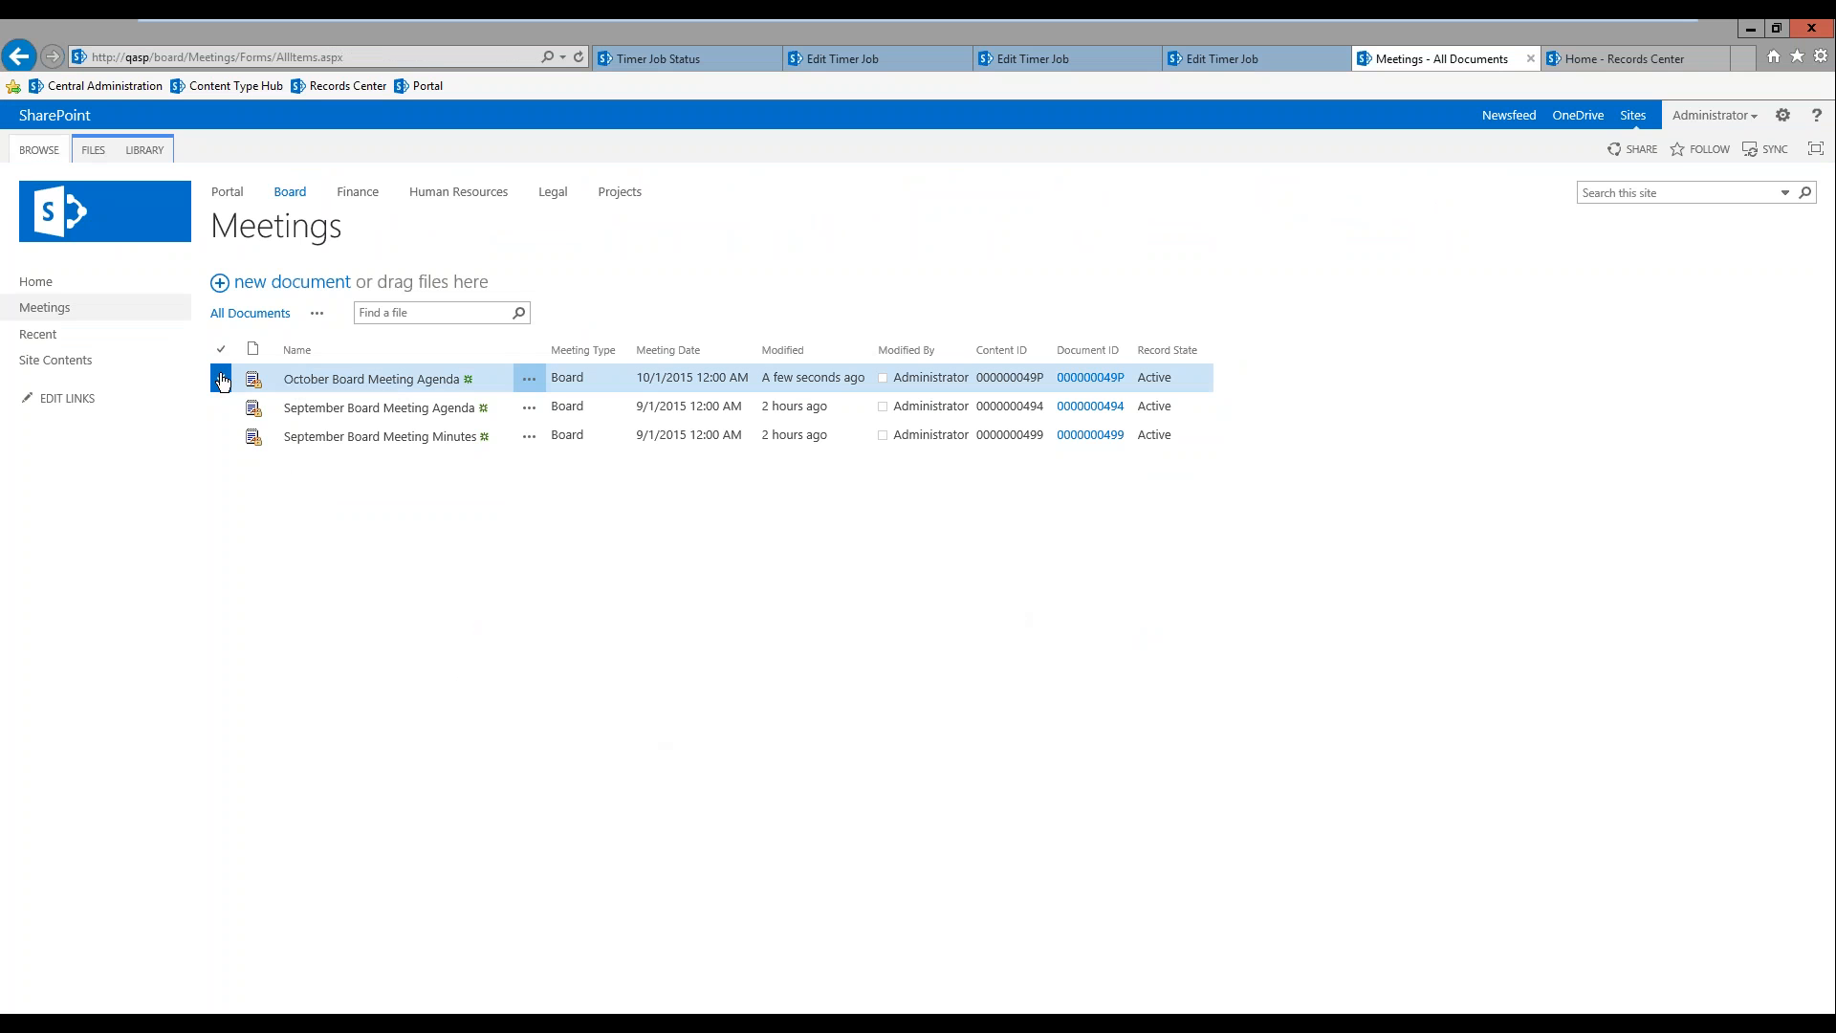
left_click(96, 150)
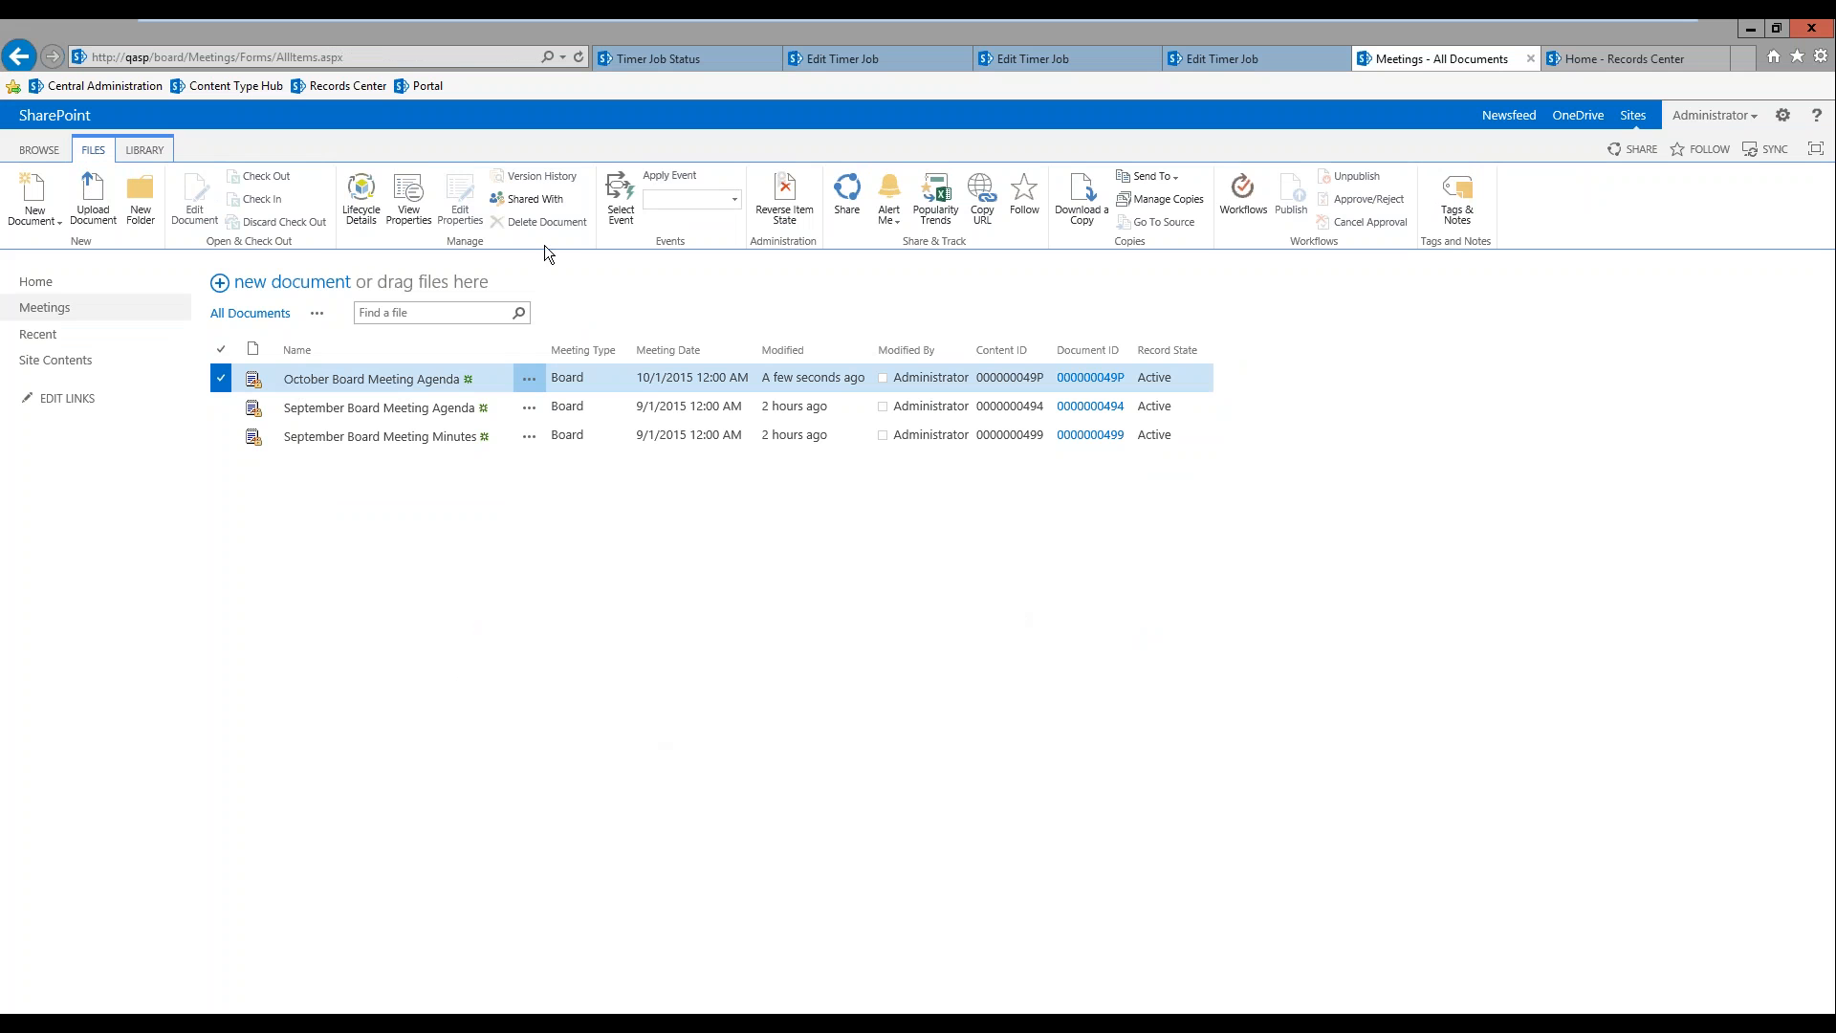
left_click(371, 208)
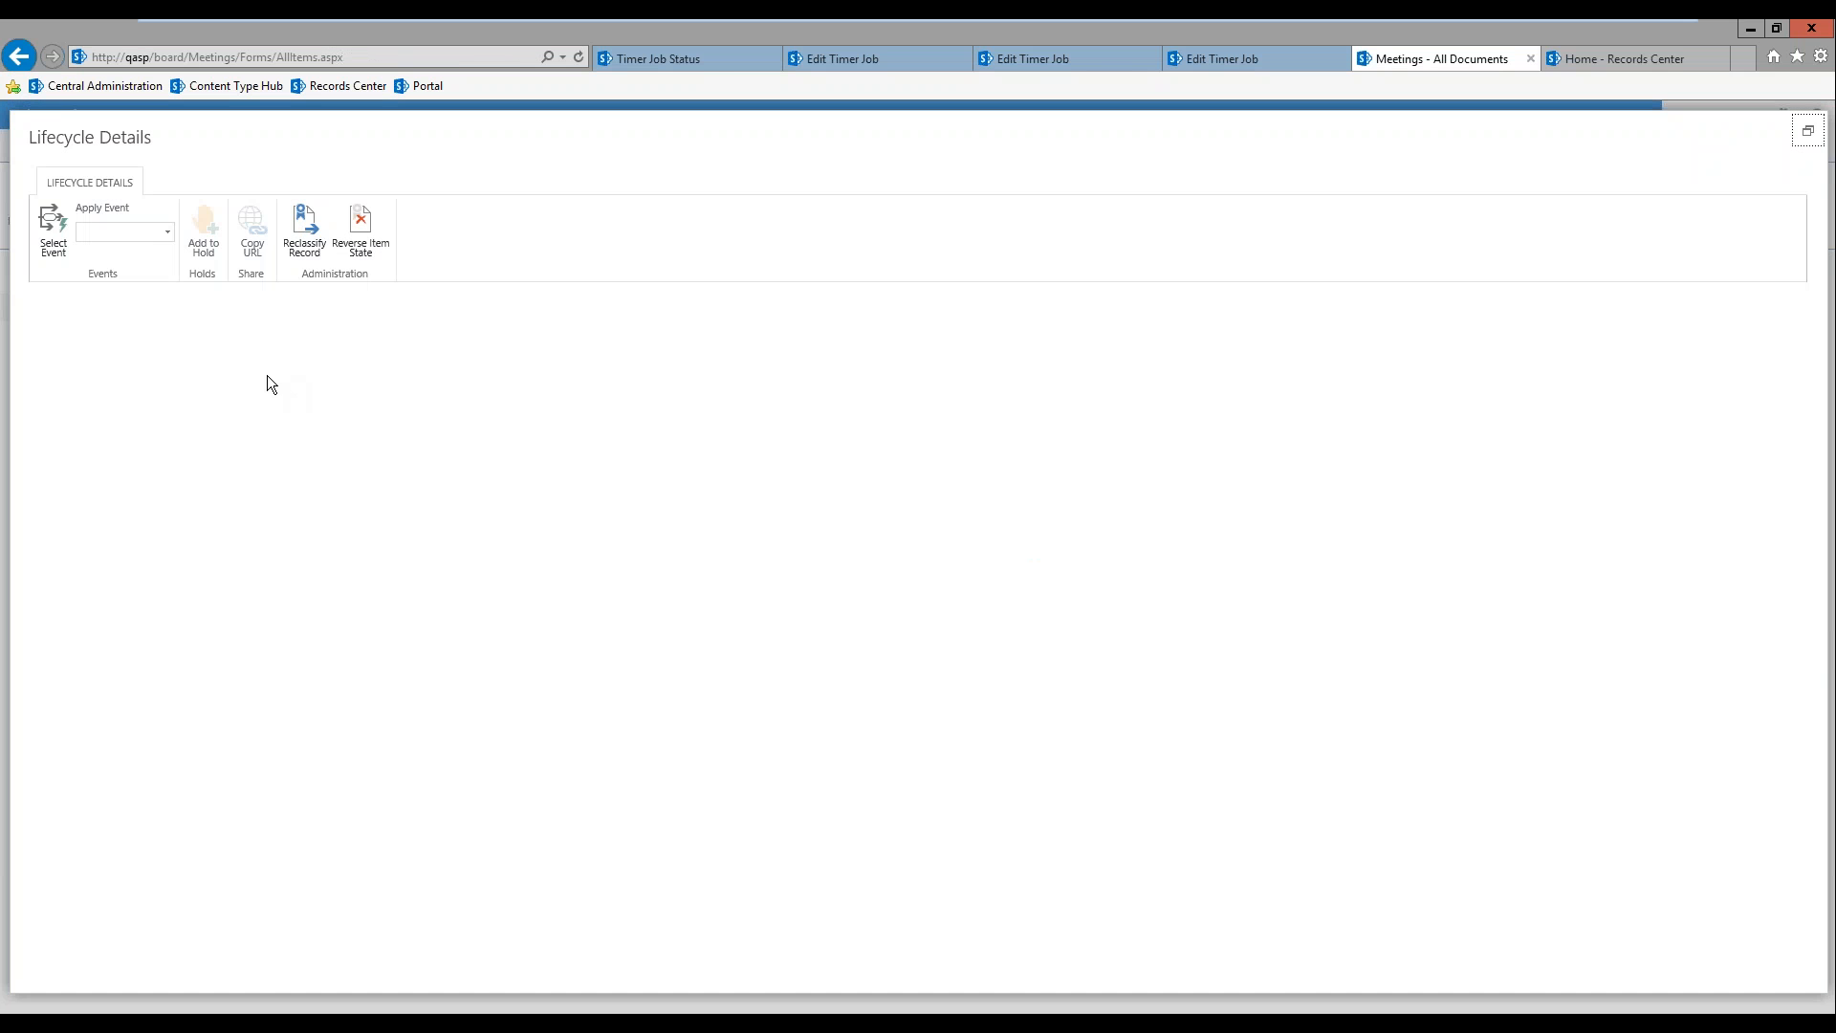
left_click(164, 386)
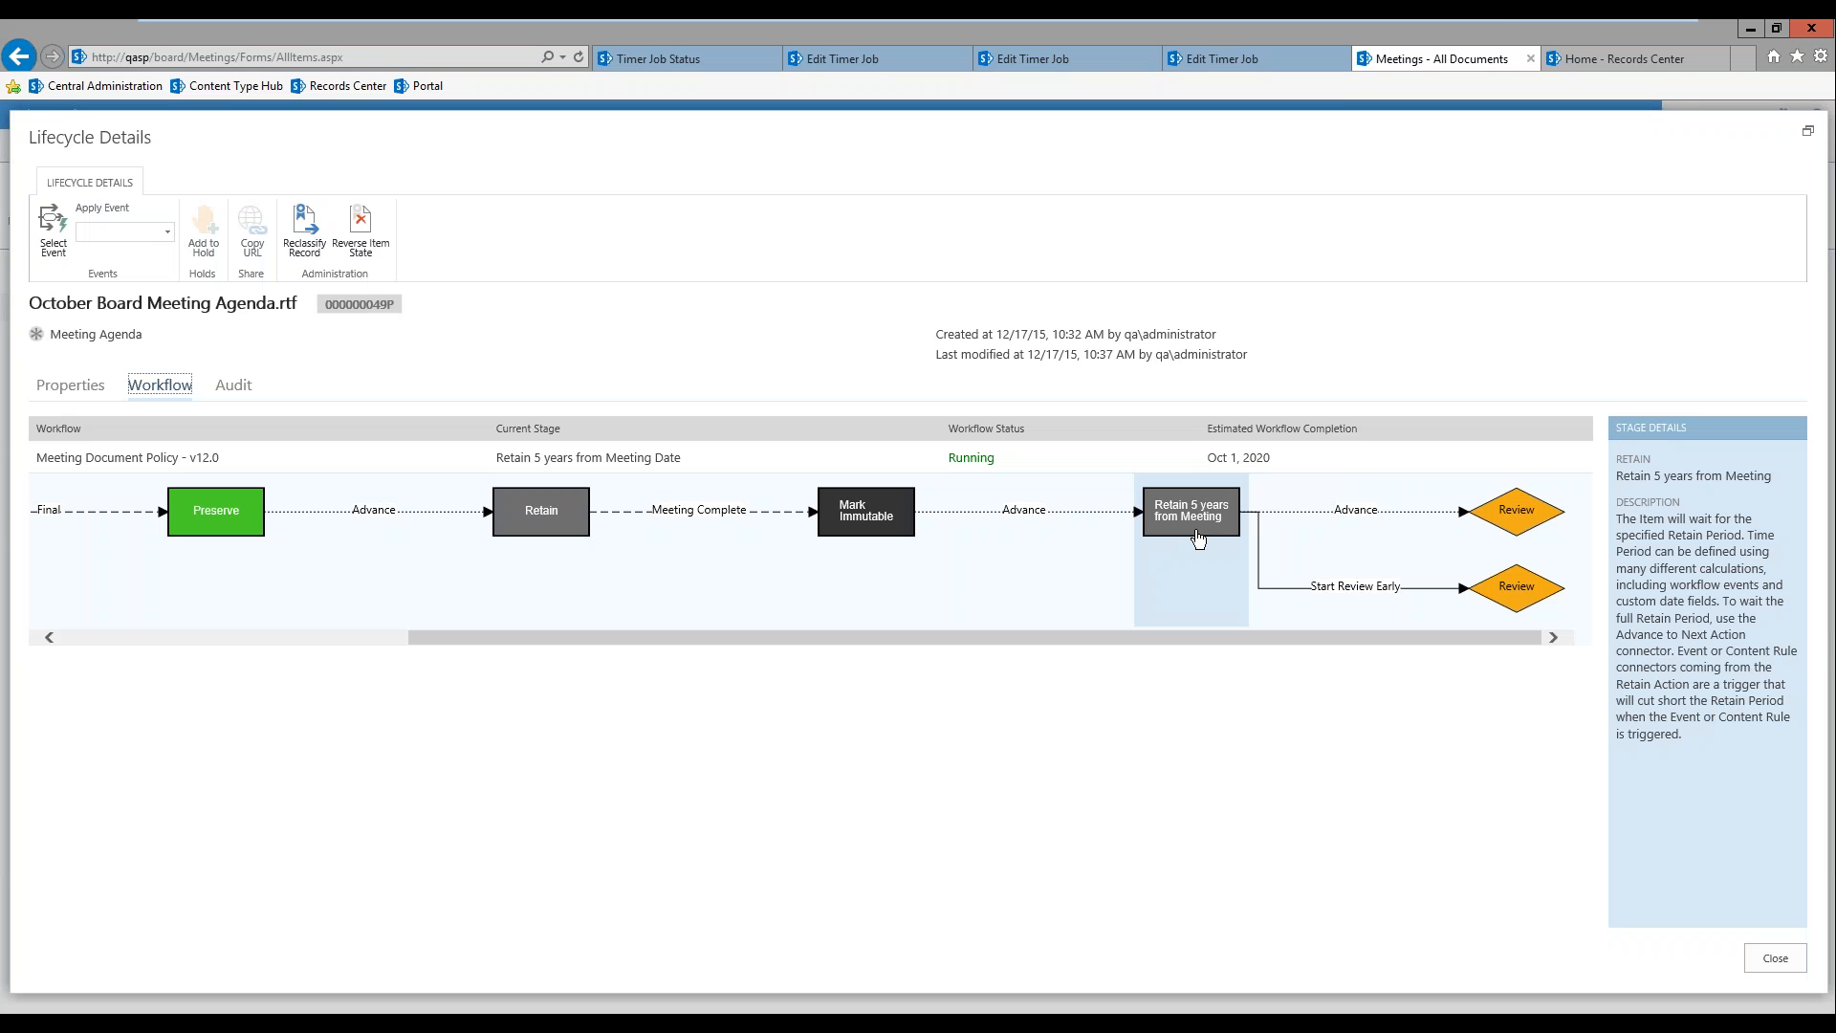
left_click(828, 529)
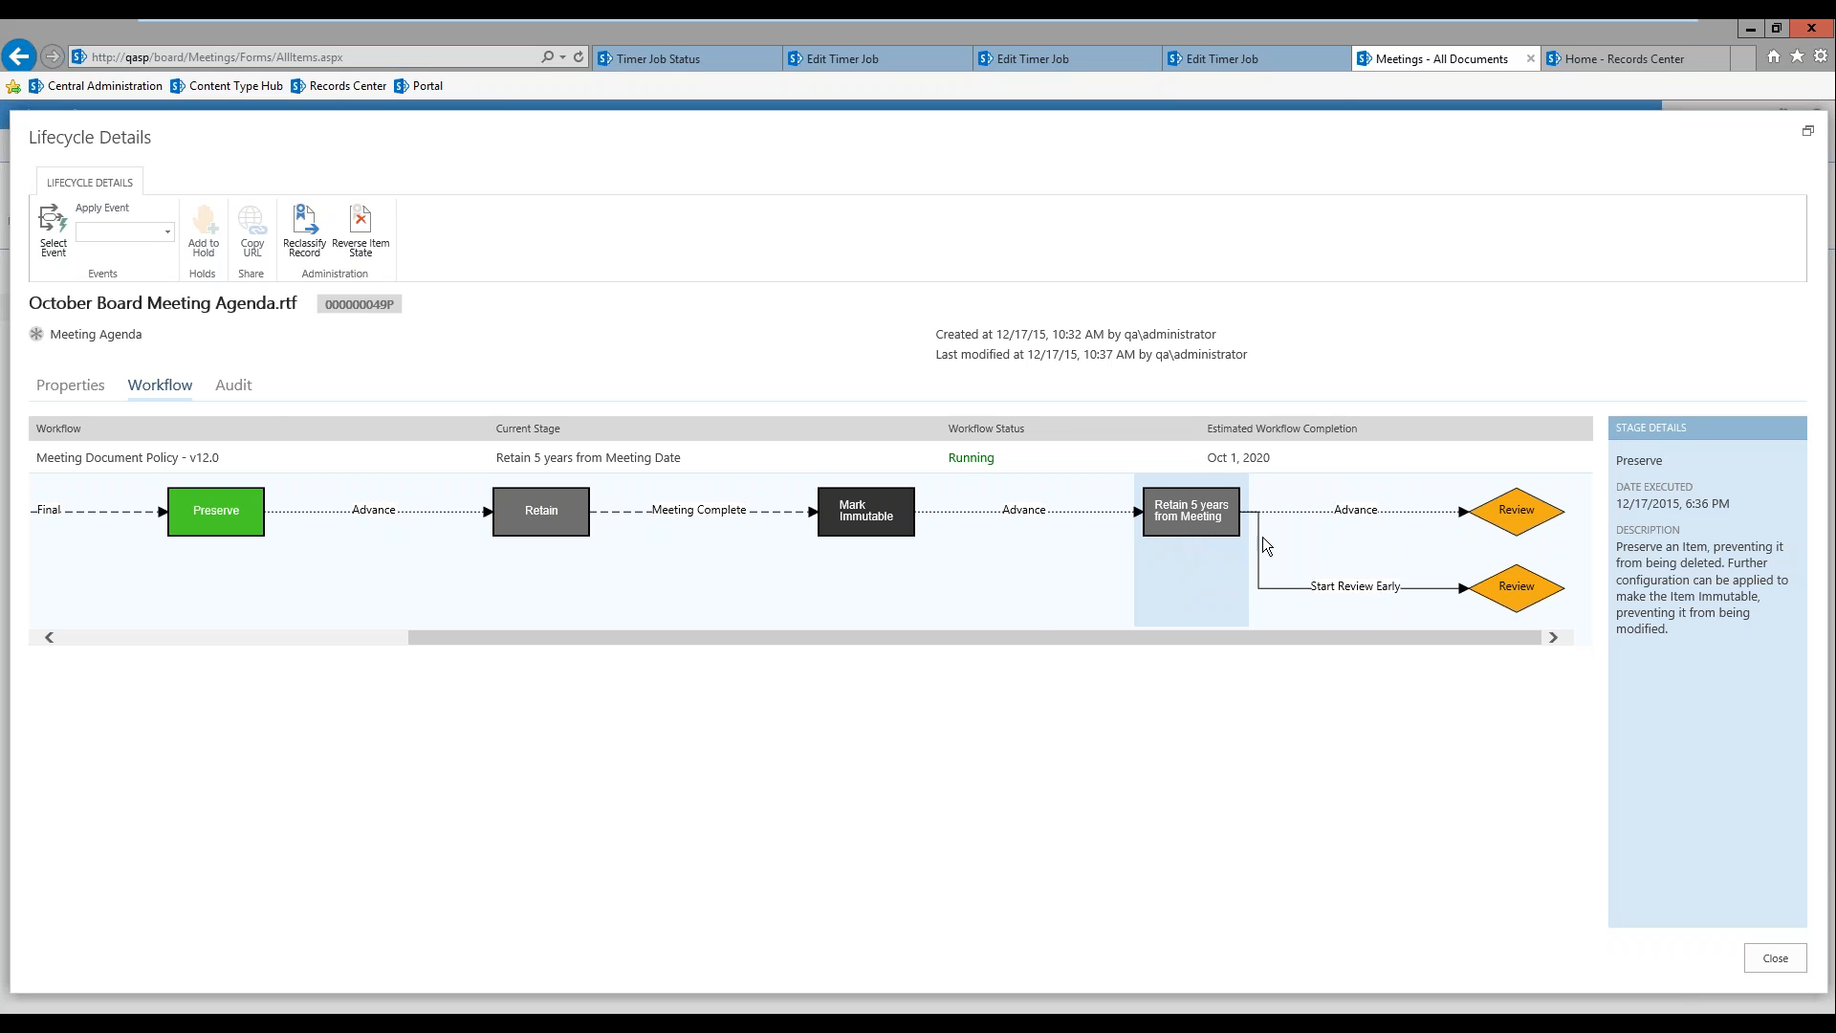
Step: Trigger the Start Review Early event on the October agenda, check its workflow stage and close the lifecycle details
left_click(166, 233)
left_click(140, 256)
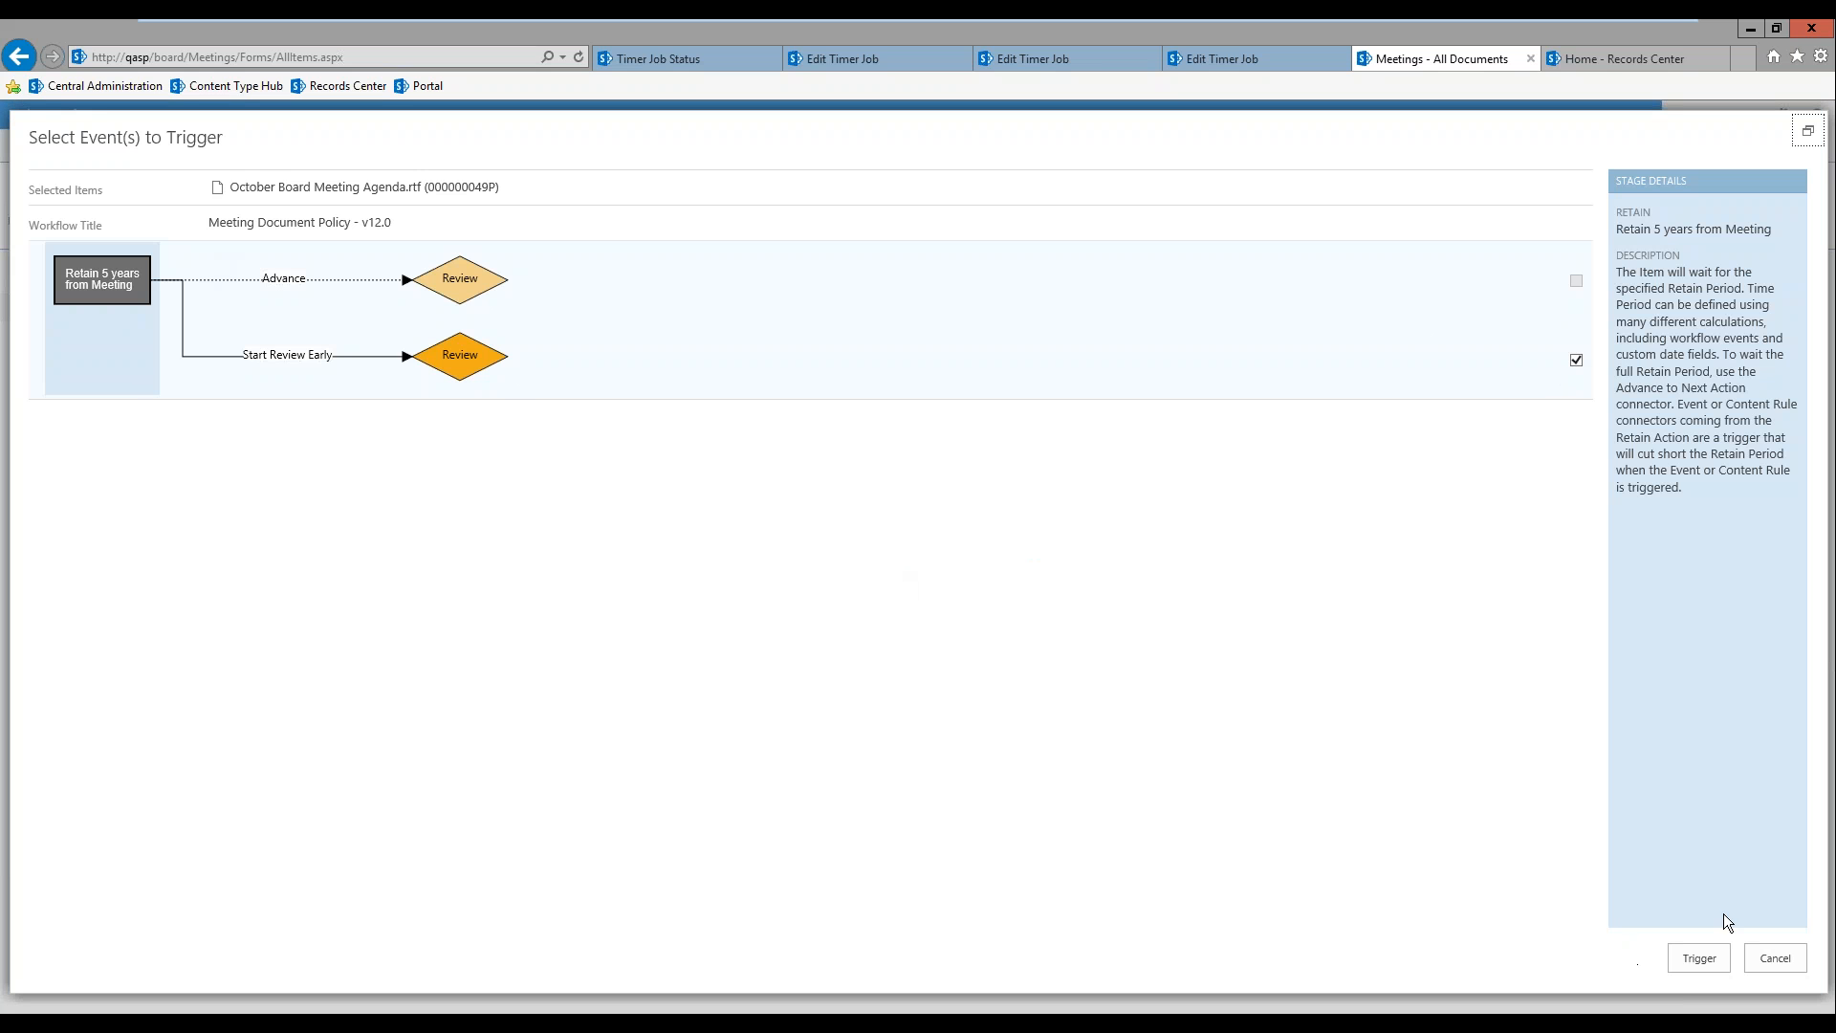
left_click(1700, 957)
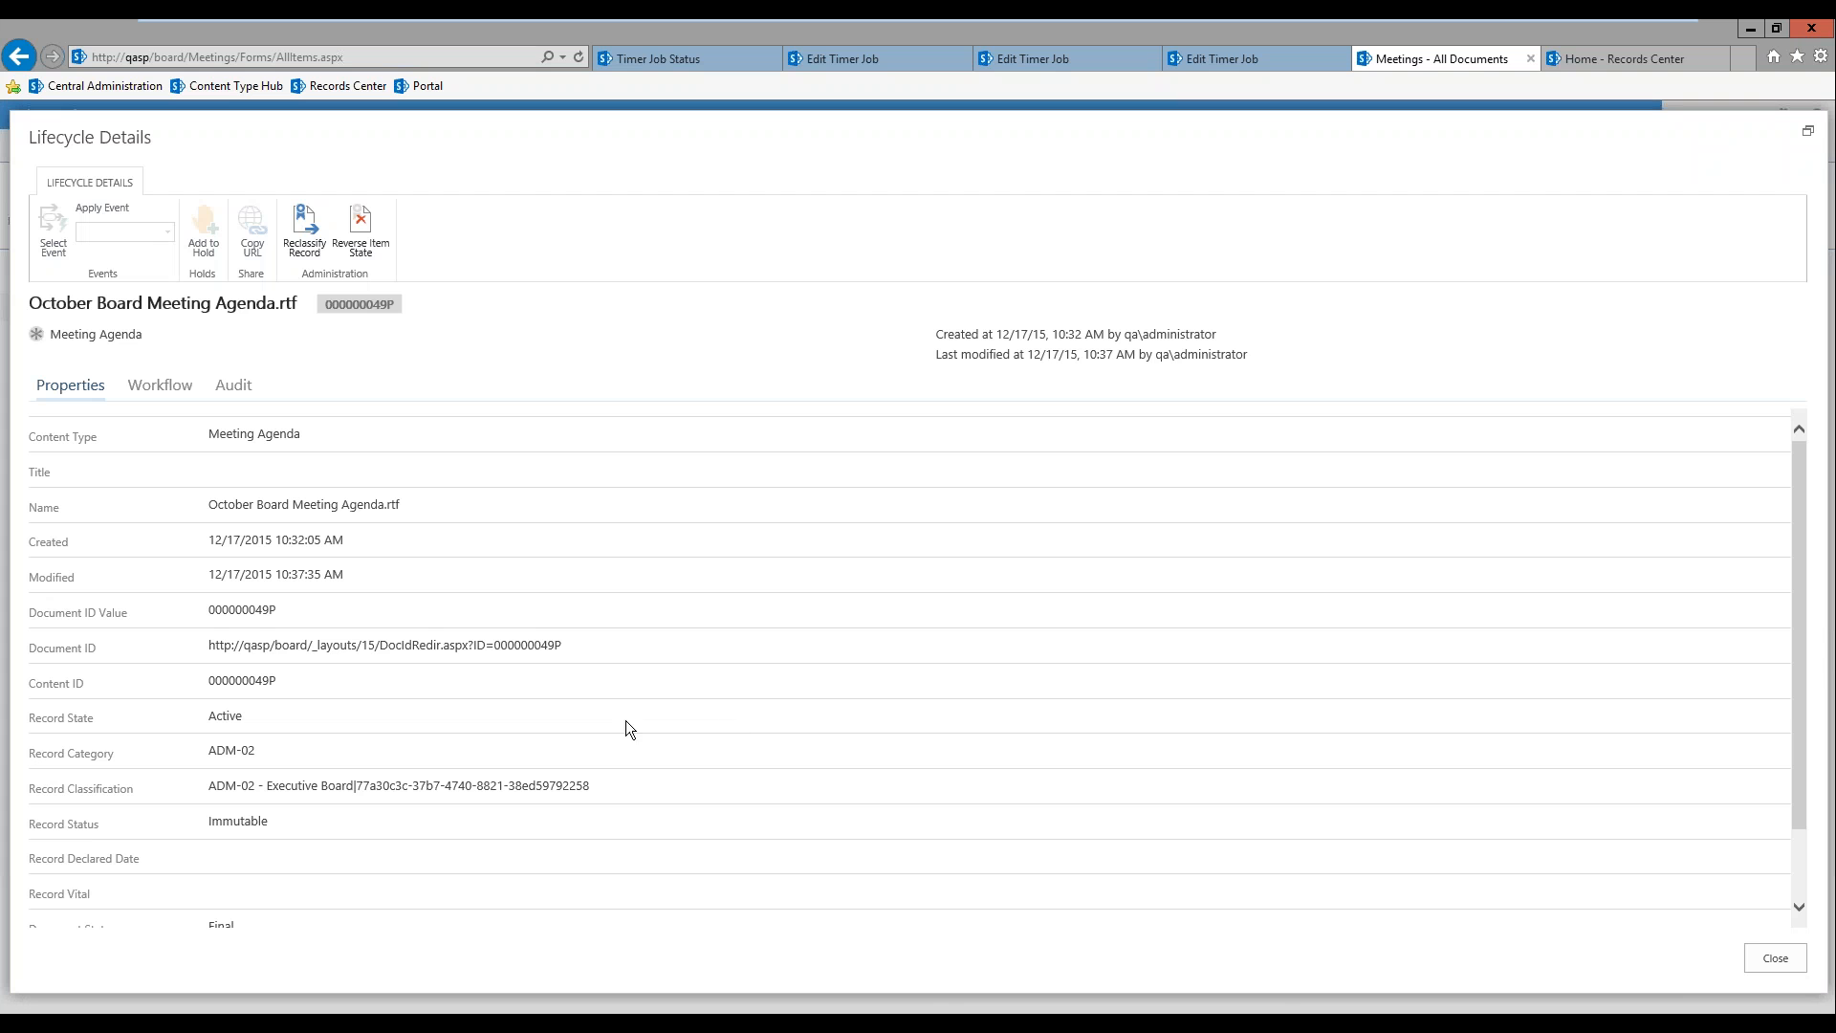
left_click(159, 401)
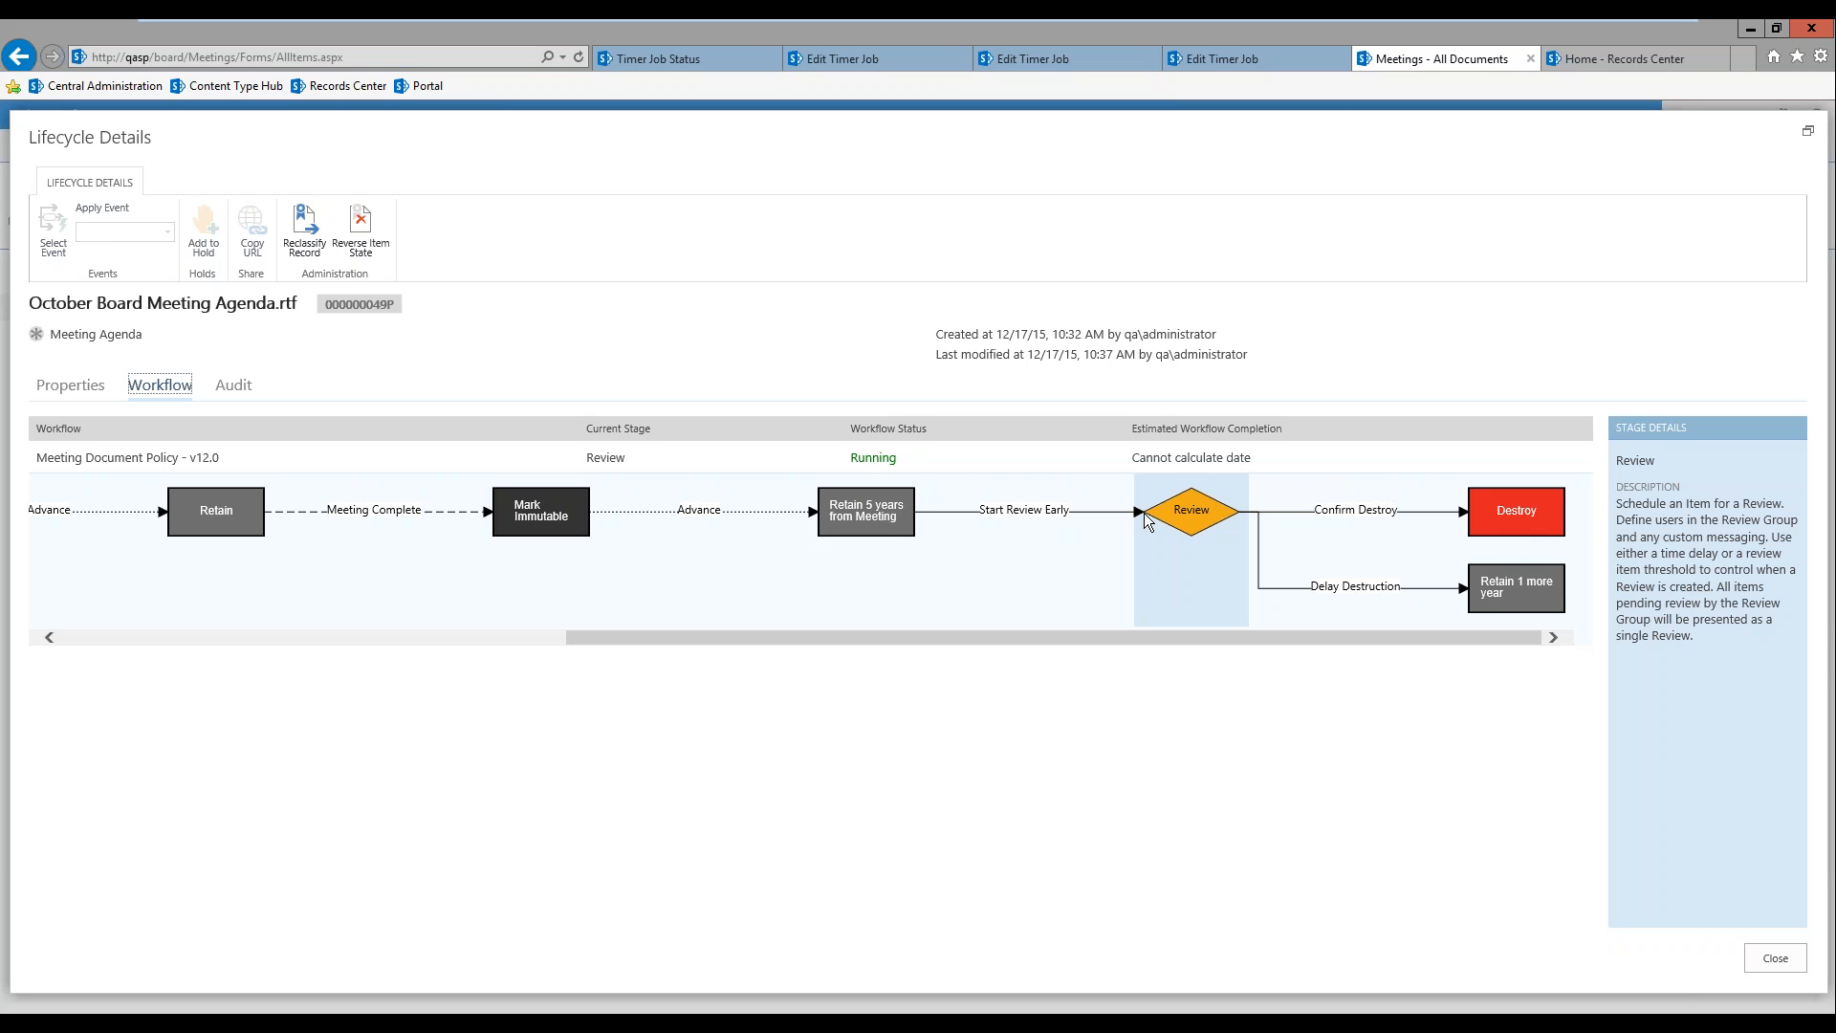
left_click(1773, 959)
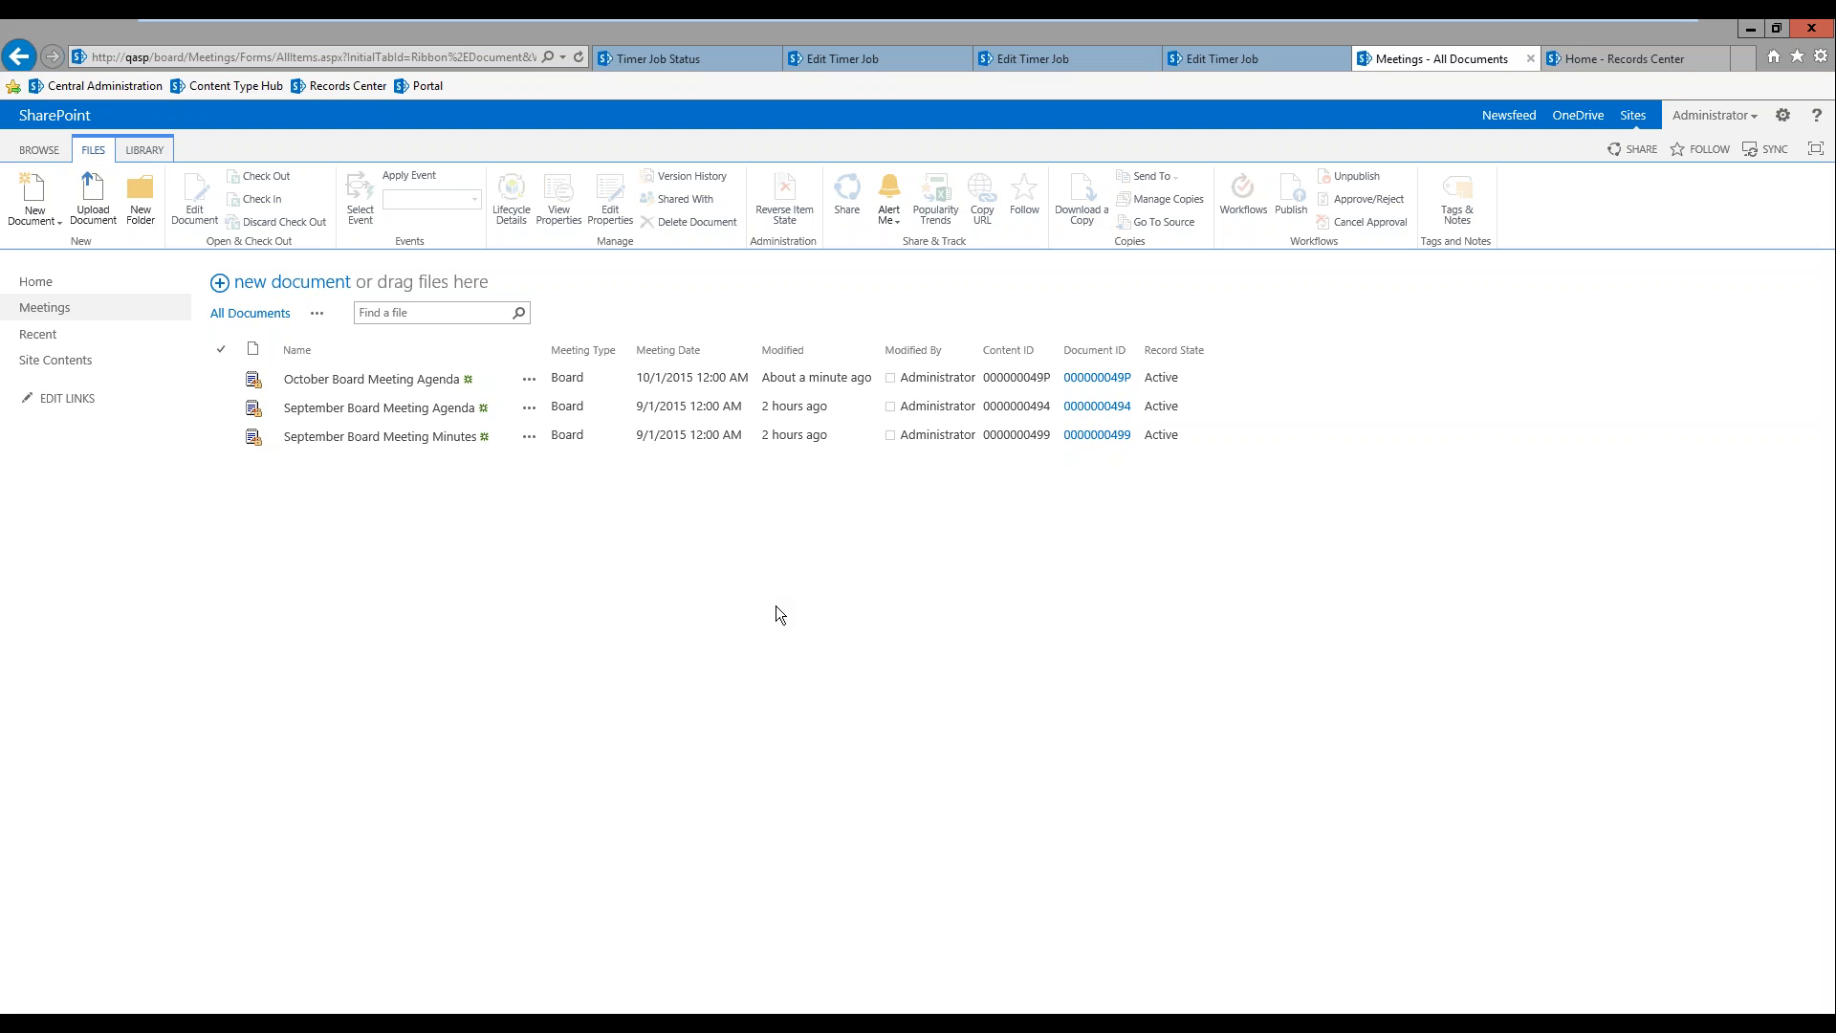
Step: Switch to the Records Center and open the current review lists in Lifecycle Management
left_click(1634, 62)
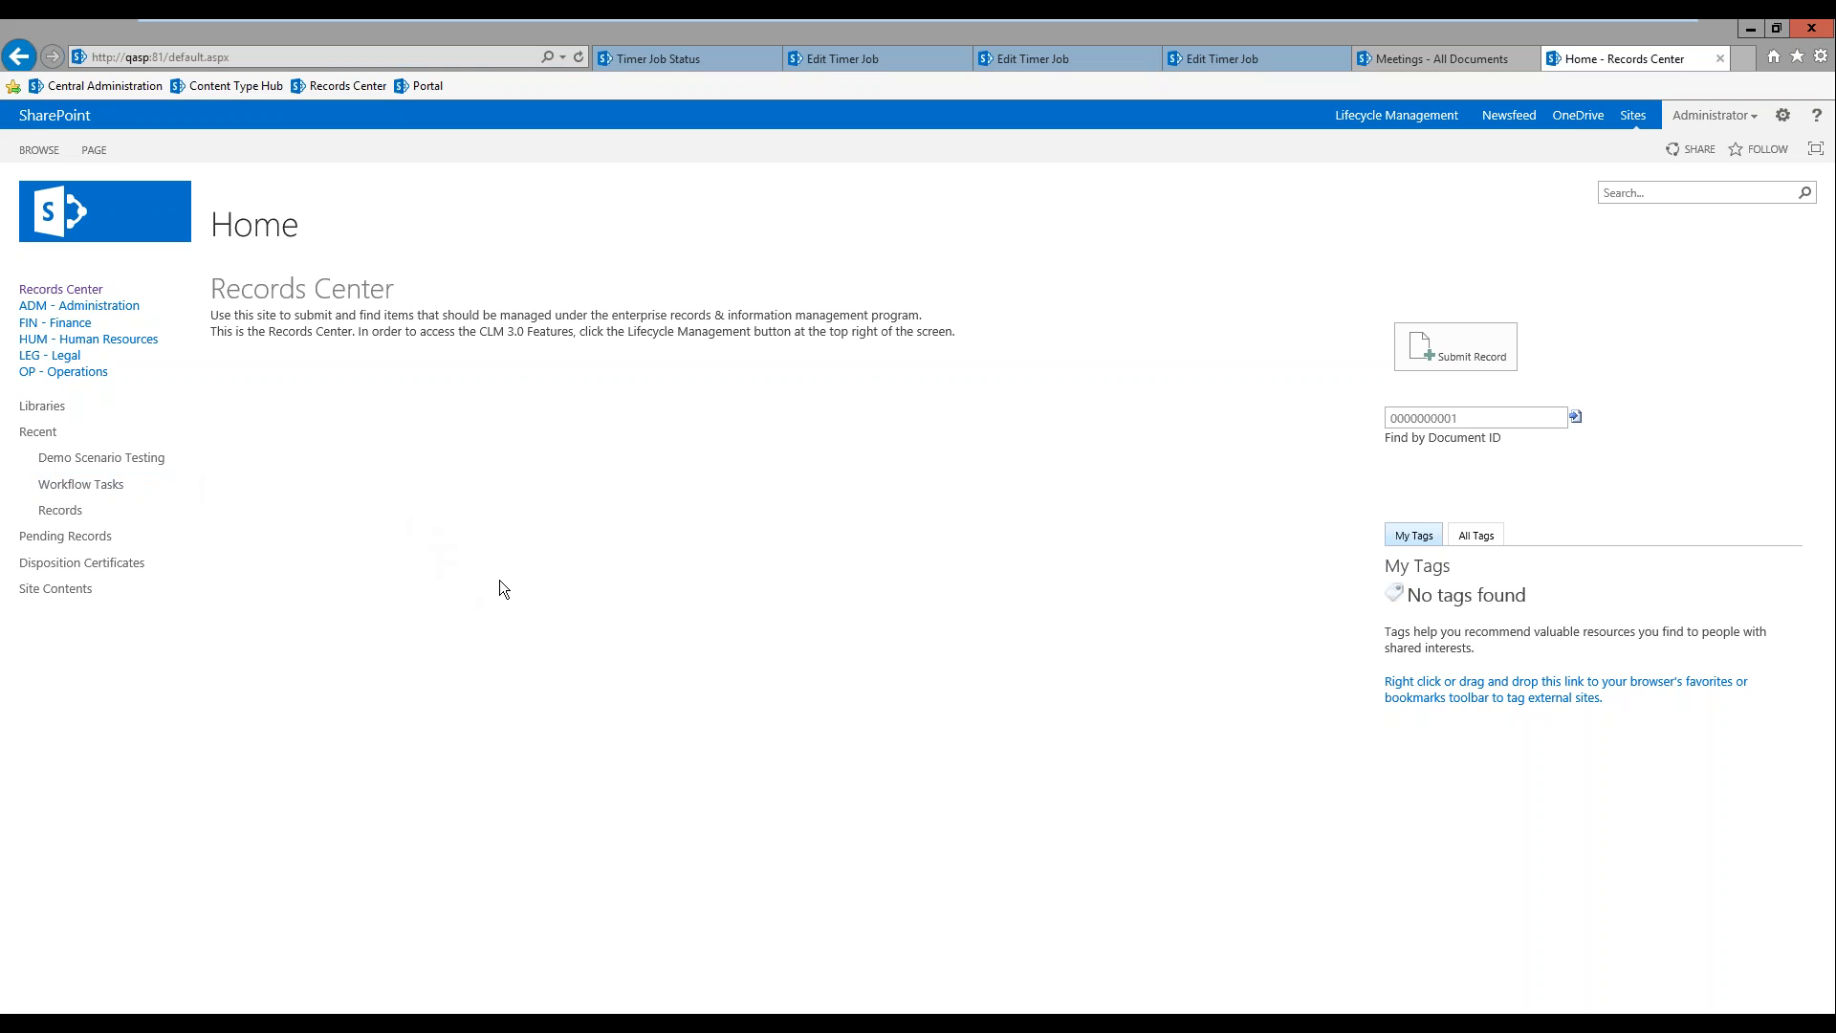
left_click(1396, 114)
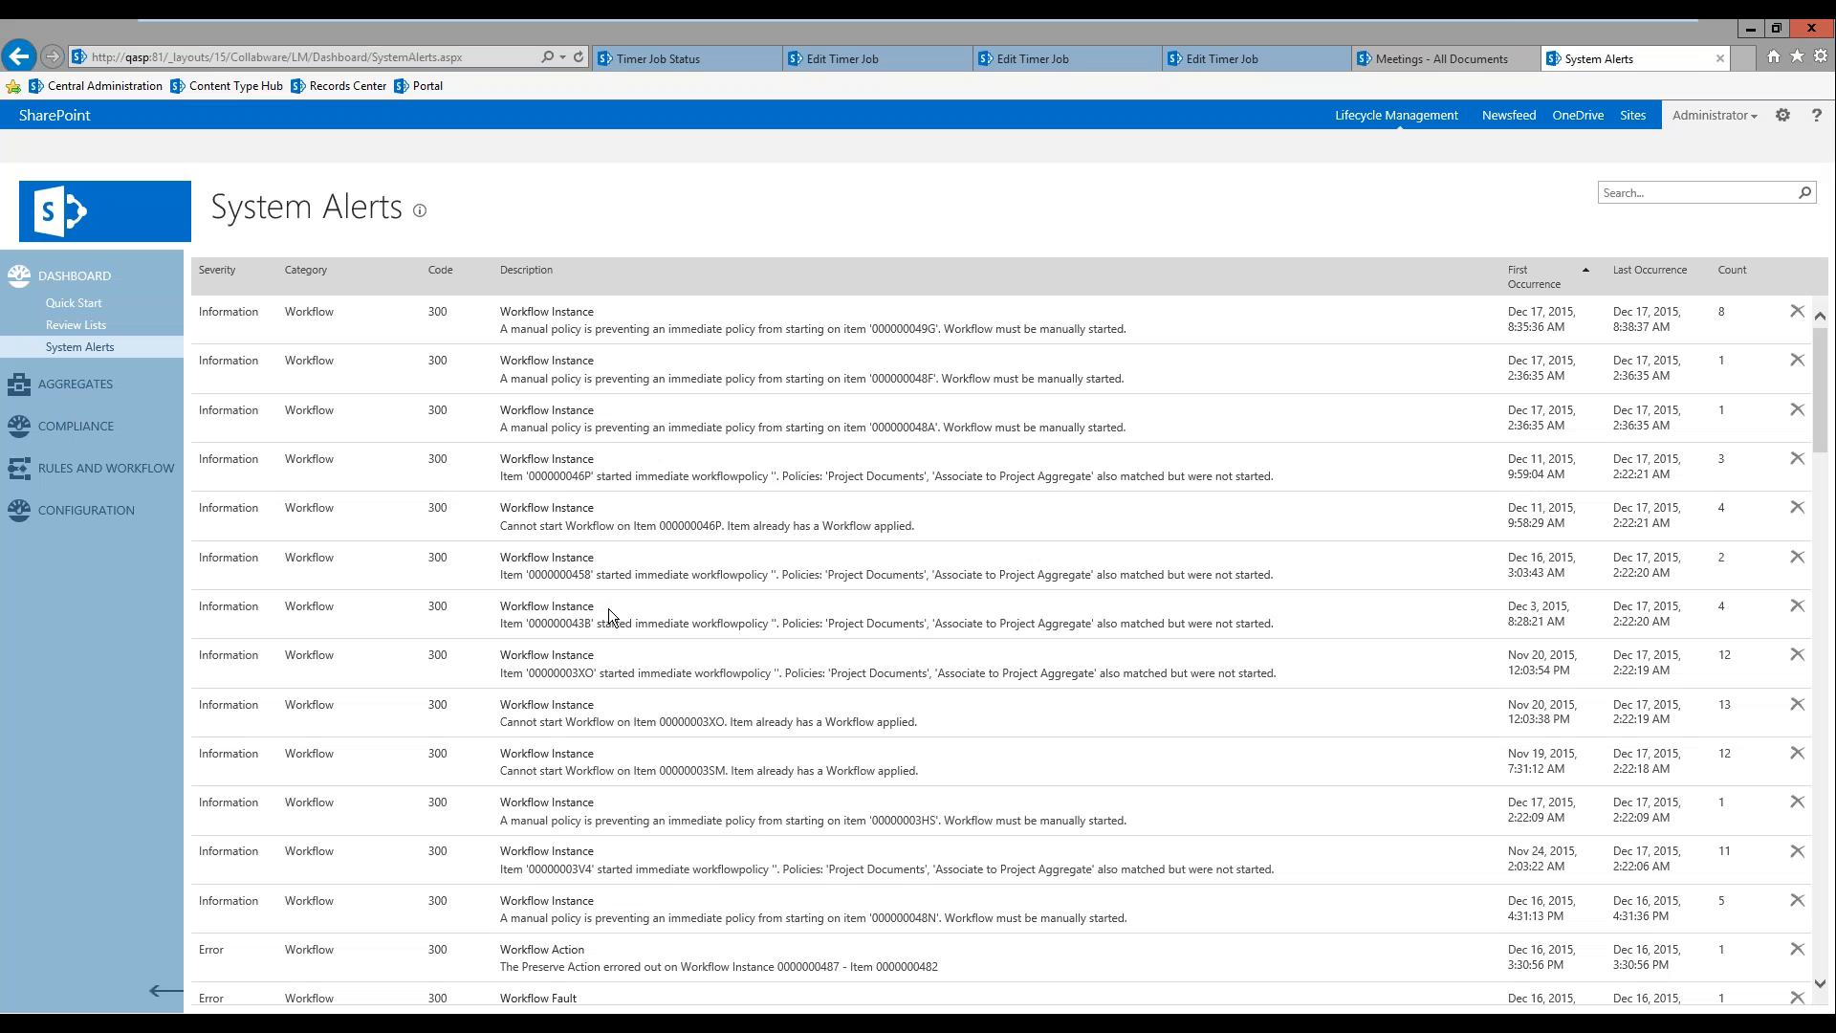
left_click(76, 324)
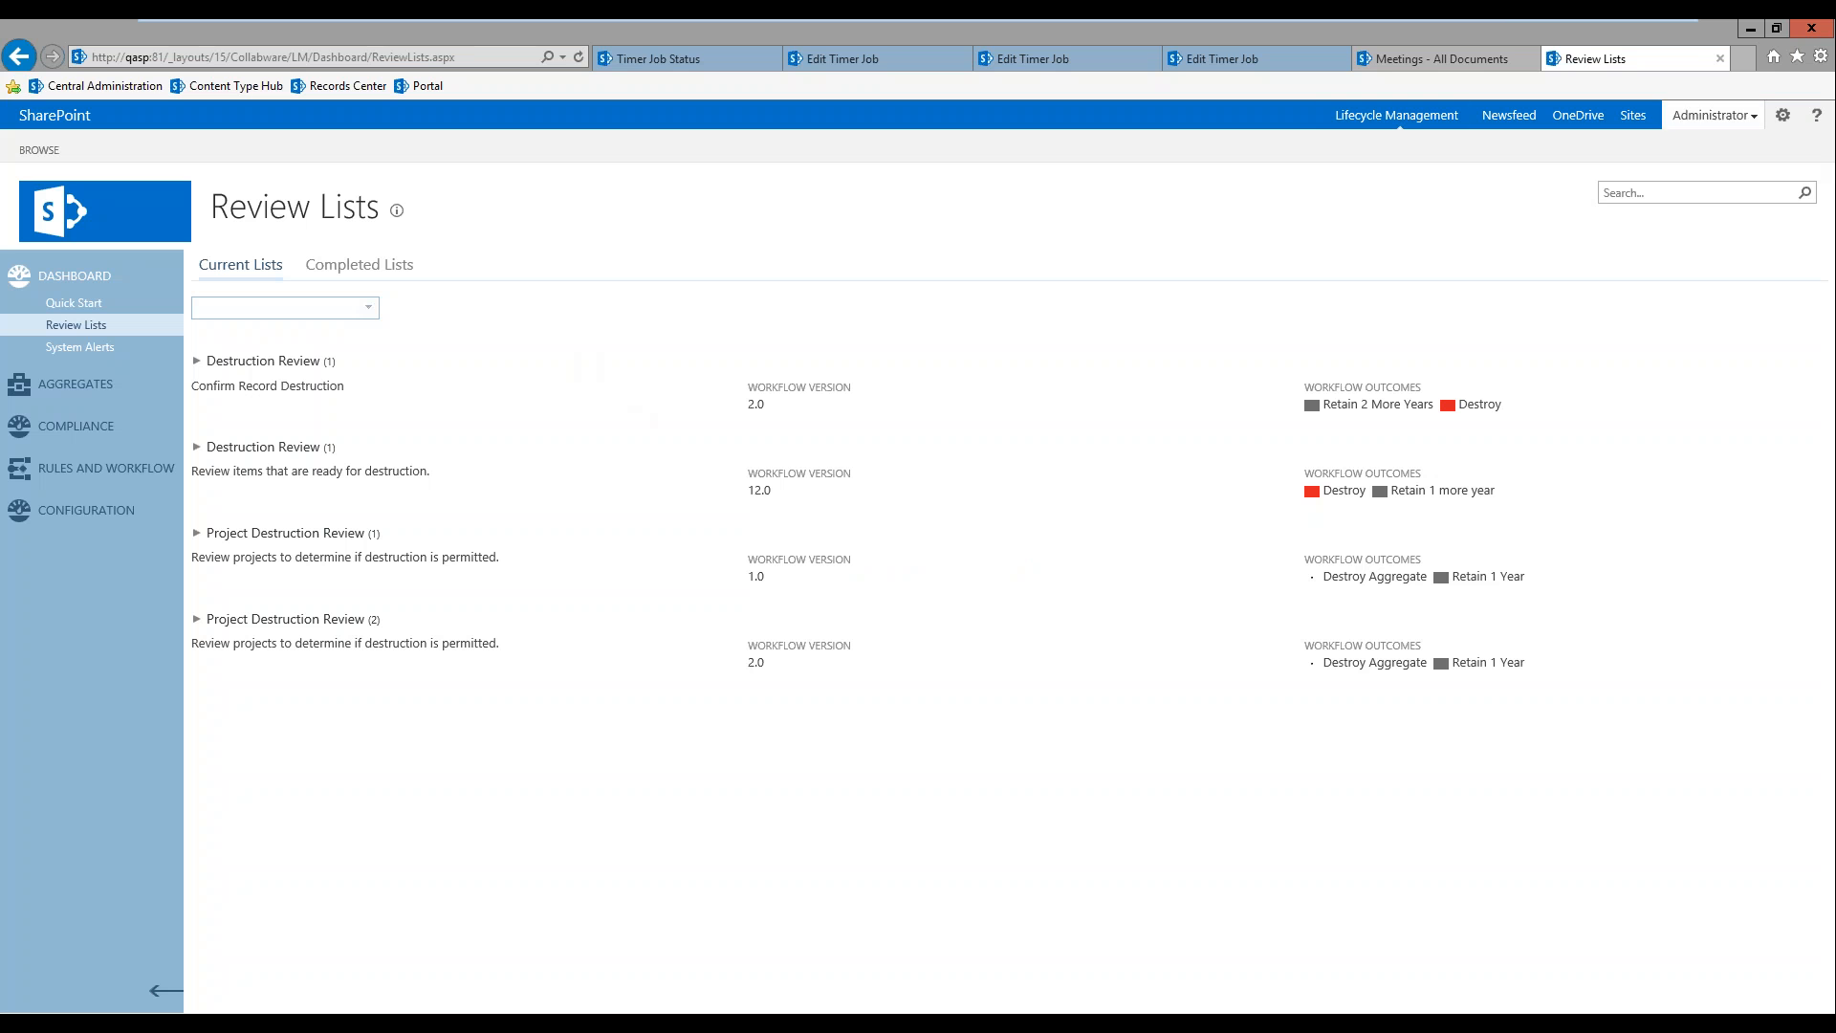
left_click(1712, 115)
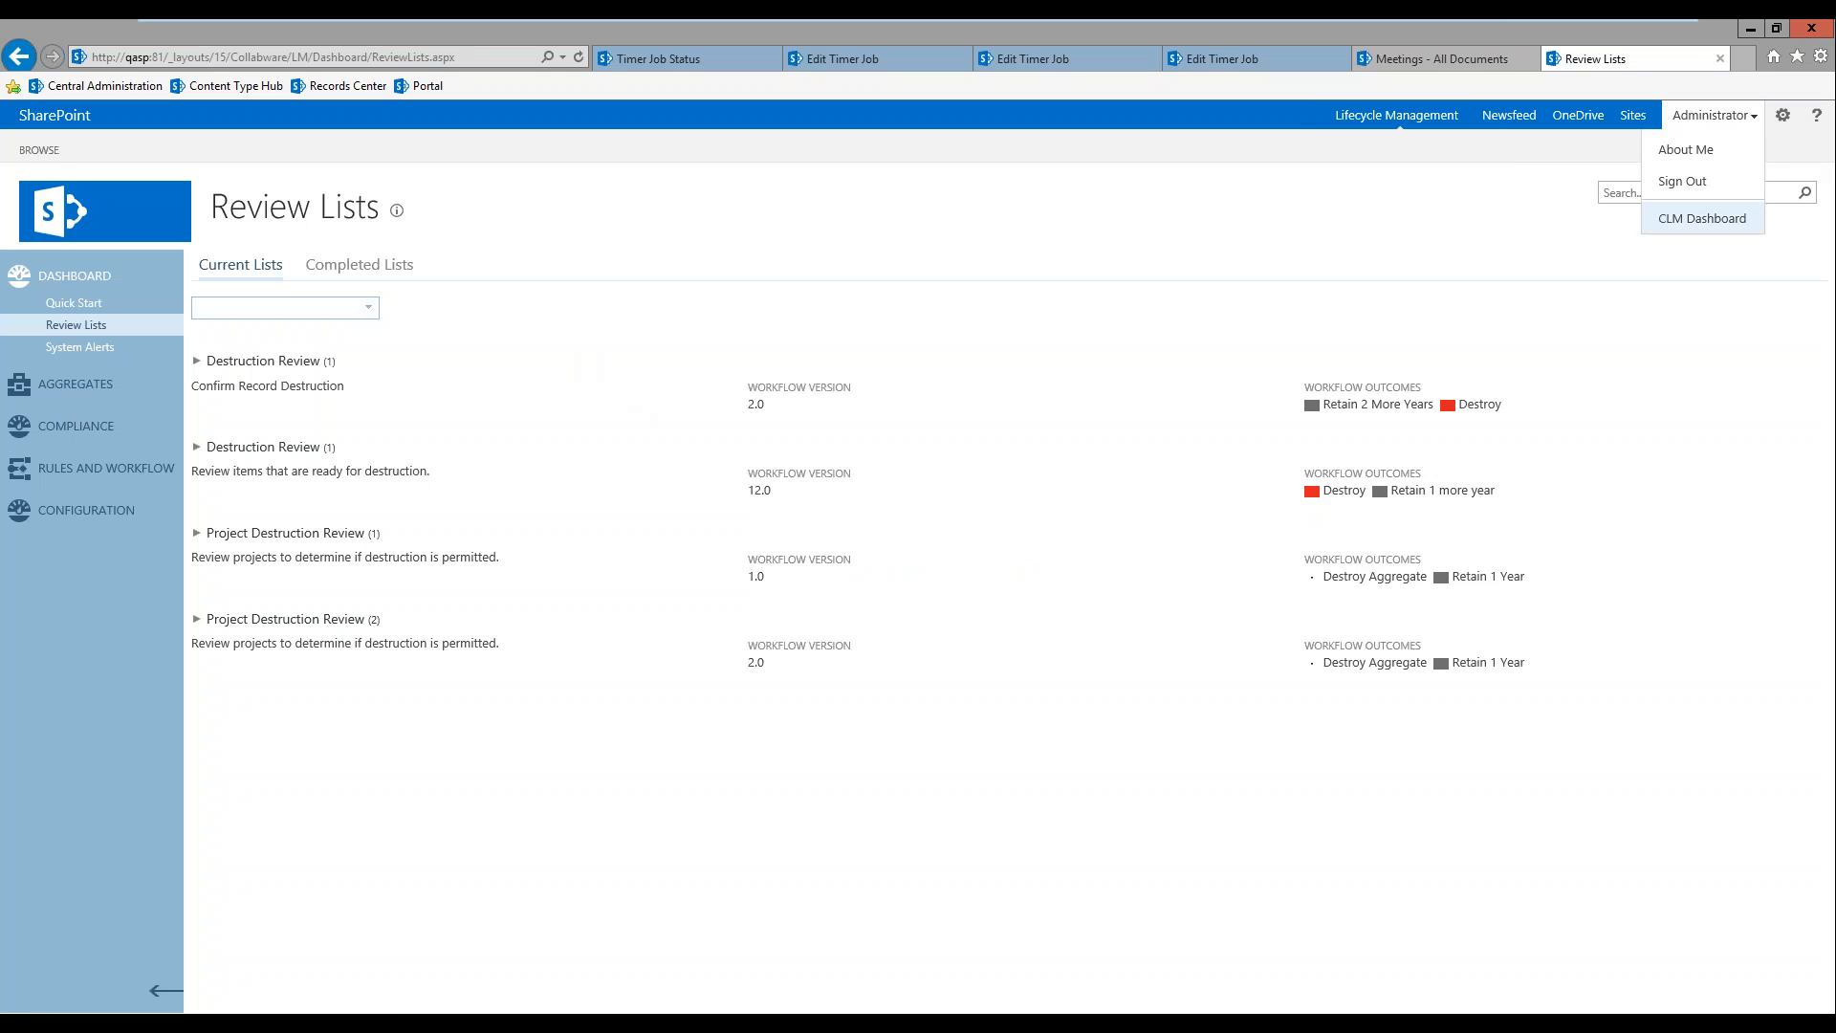
left_click(699, 226)
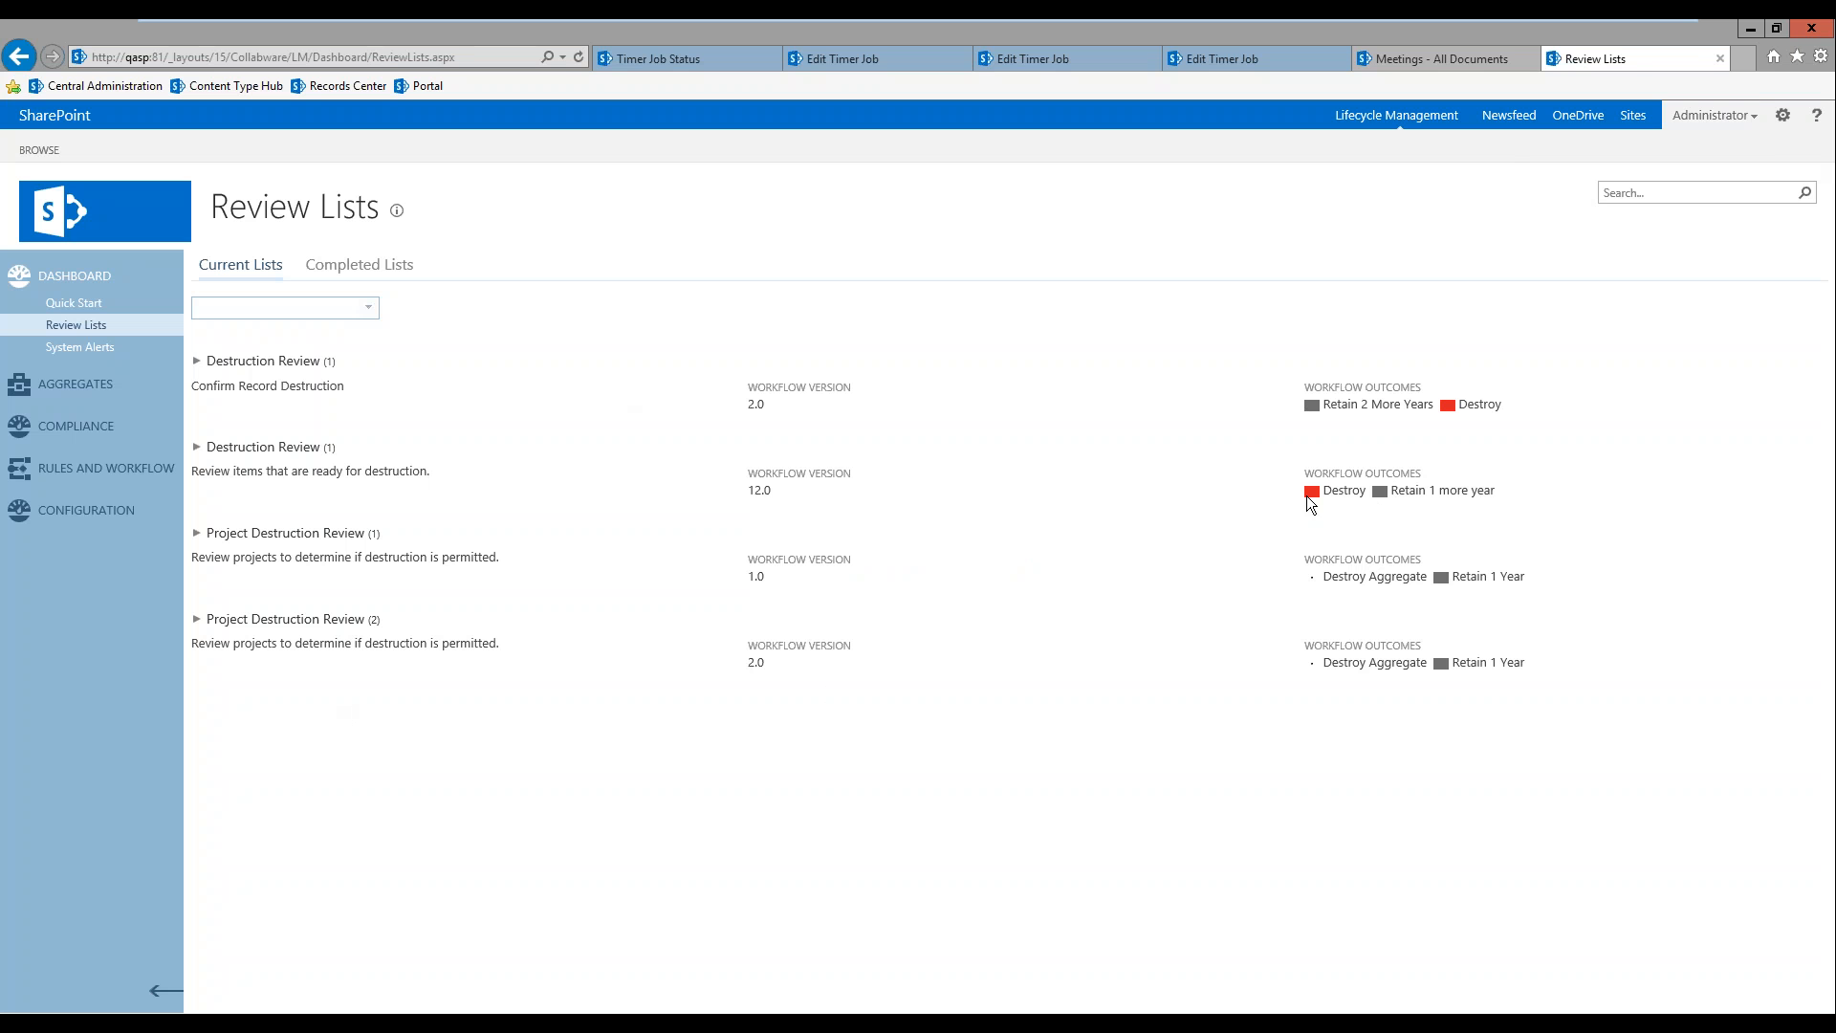
Step: Manually start the review list under the Destruction Review with workflow version 12.0
left_click(198, 447)
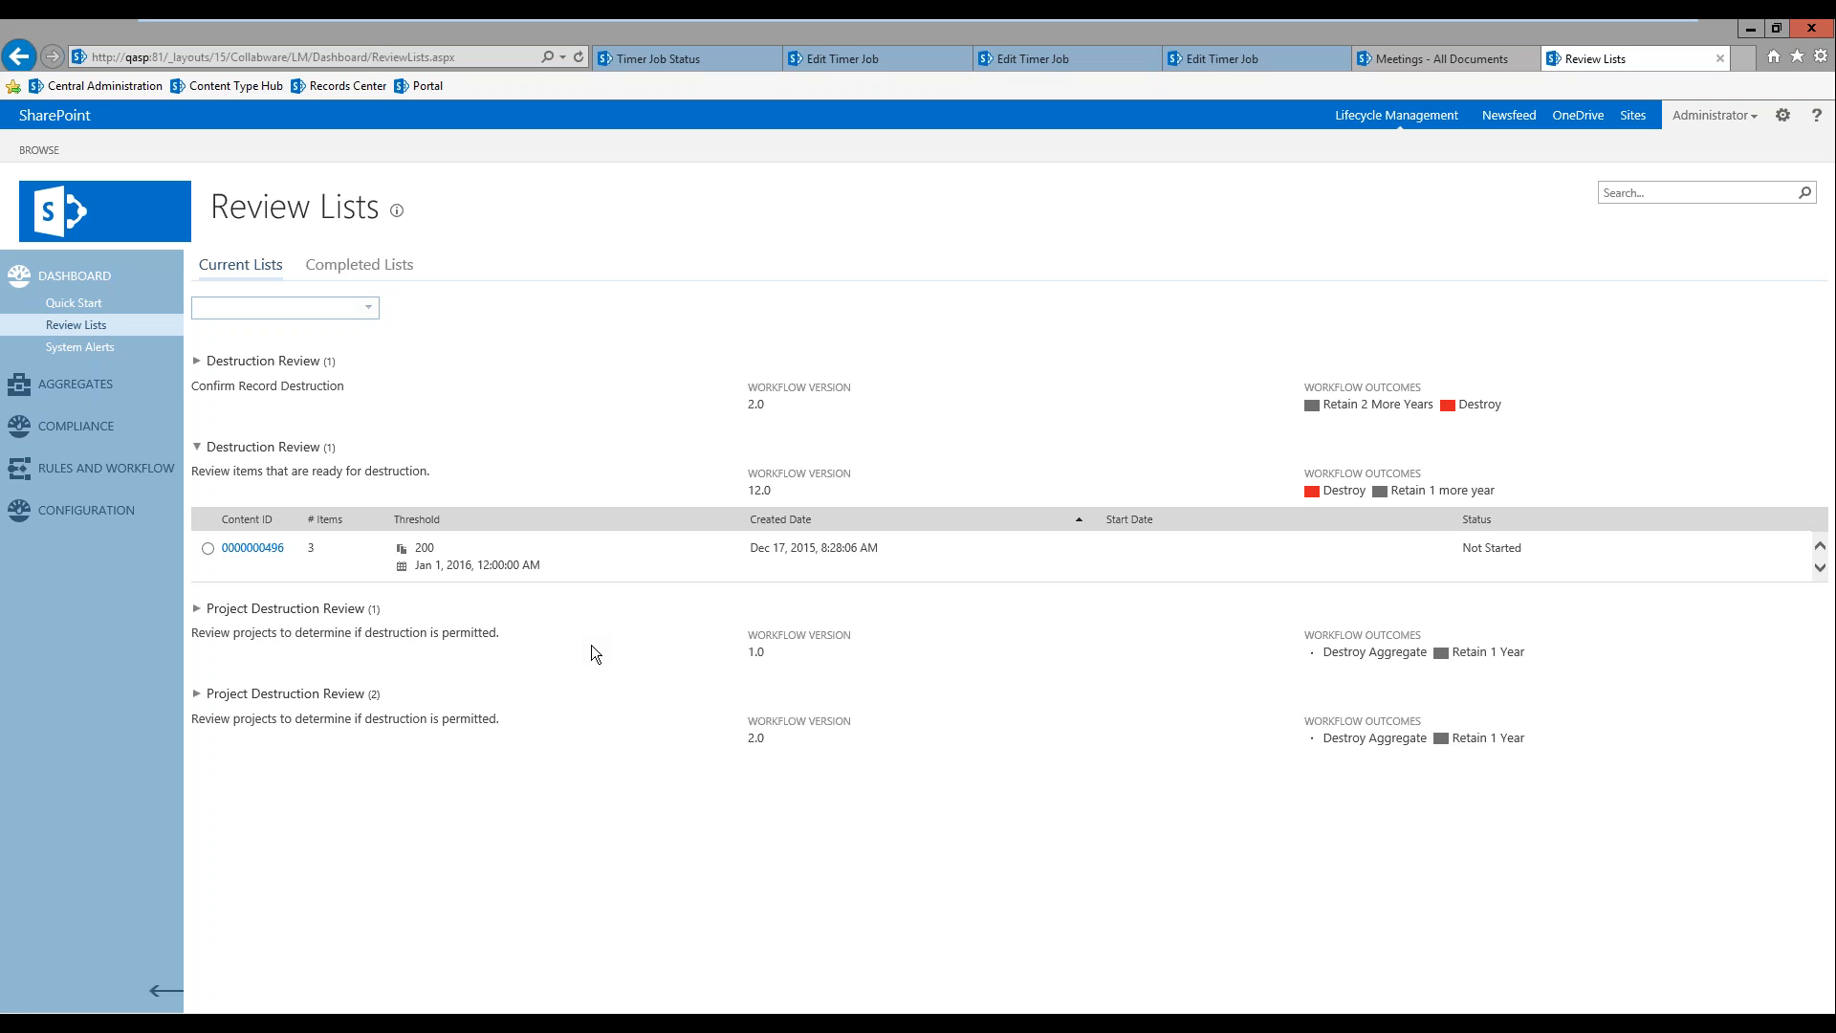
left_click(209, 548)
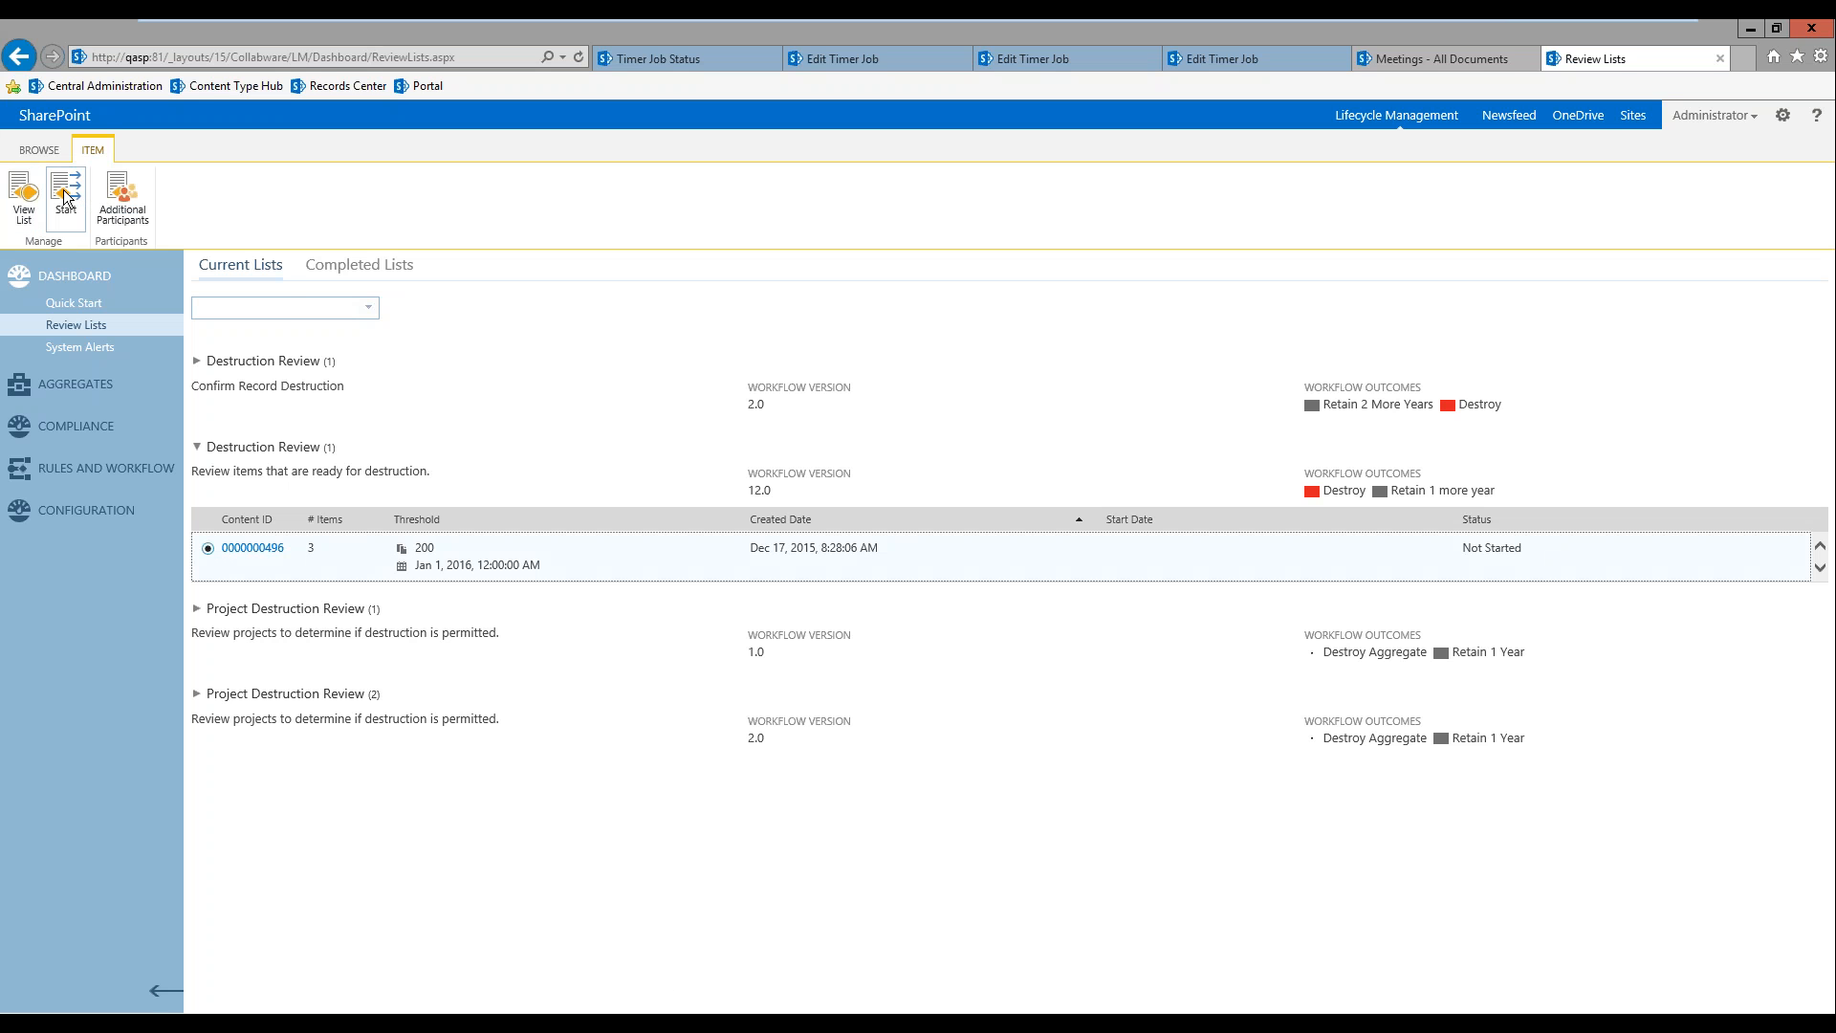
left_click(67, 199)
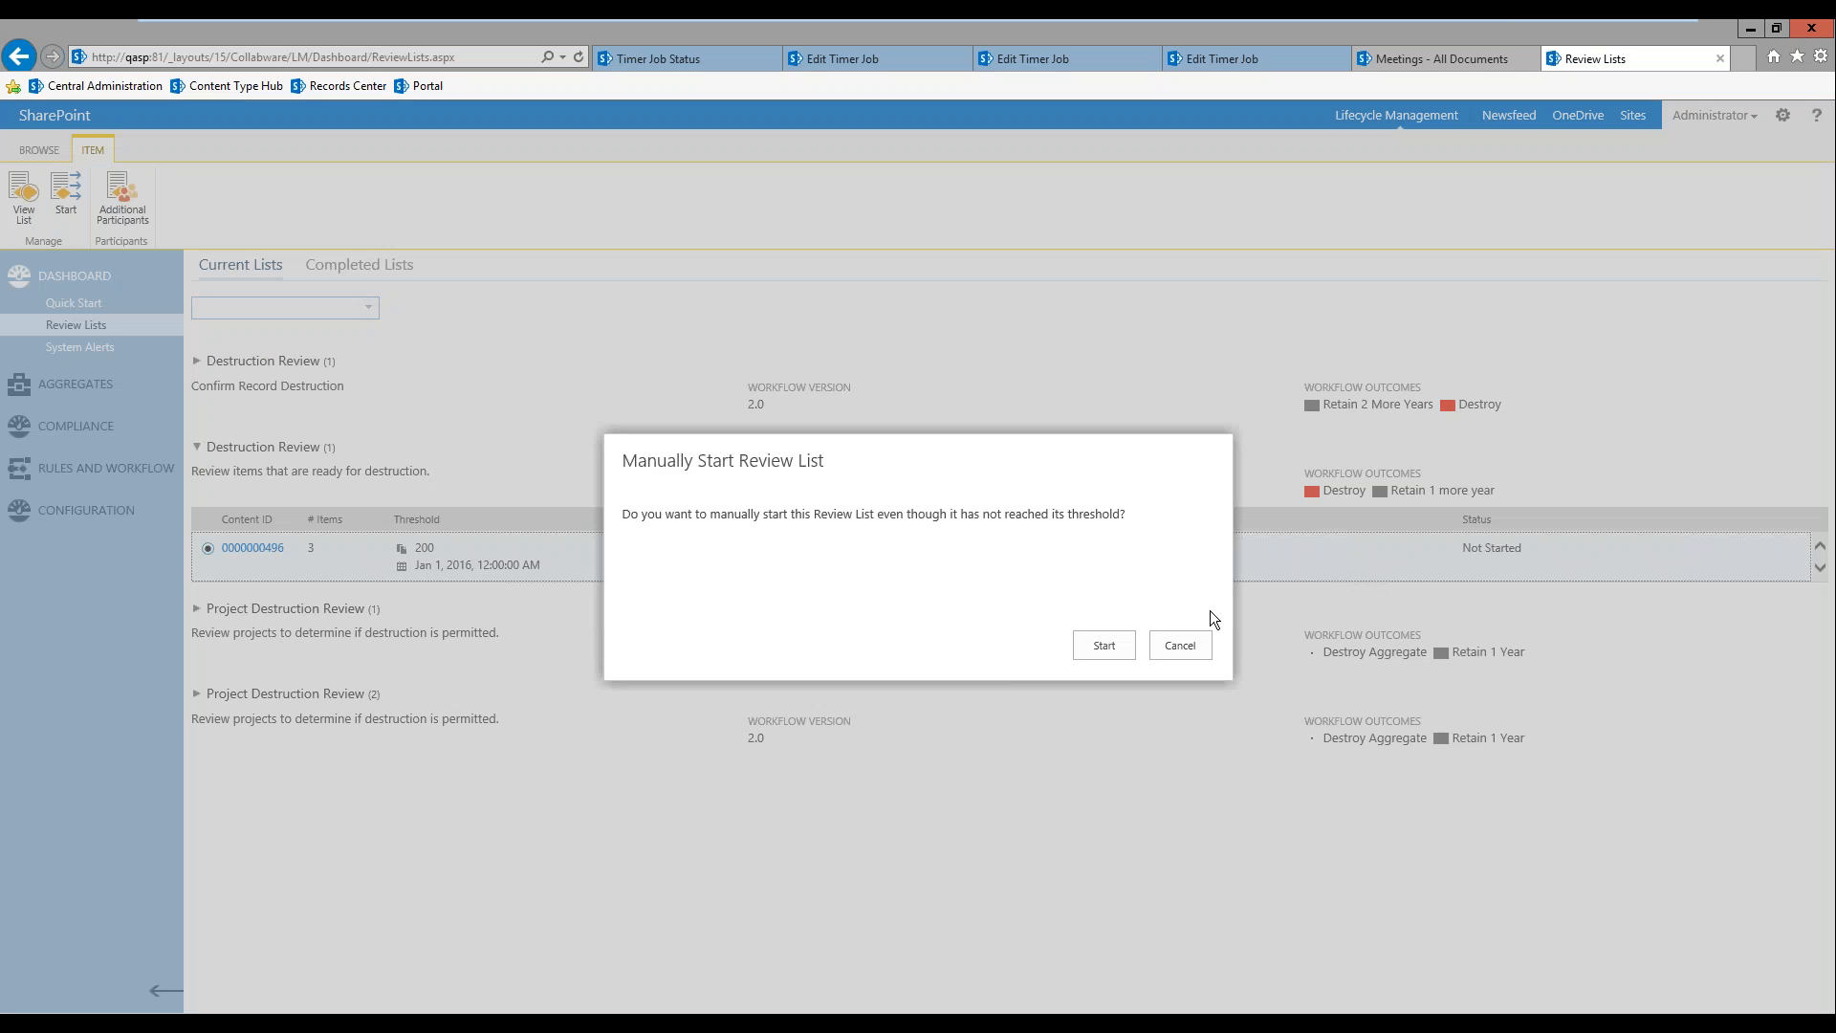
left_click(1105, 645)
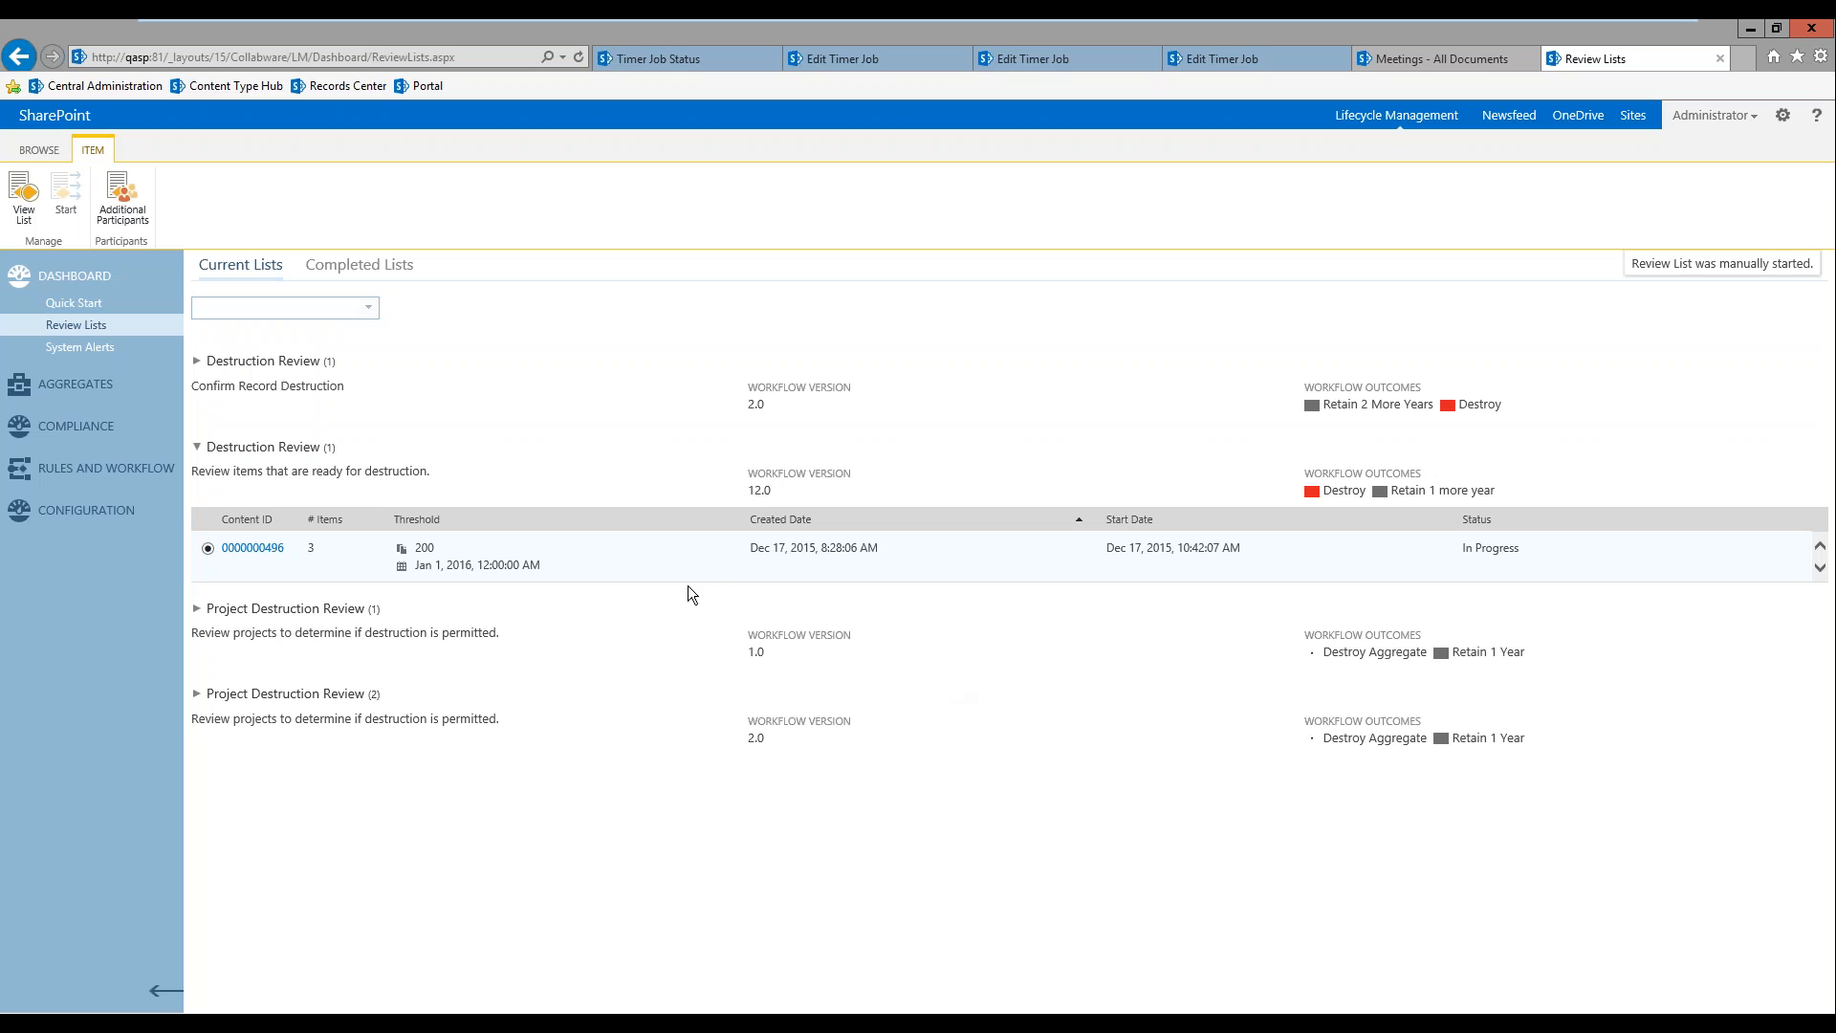
Step: Open the started Destruction Review list and add a Meeting Date column with the Date Only formatter to its display options
left_click(265, 554)
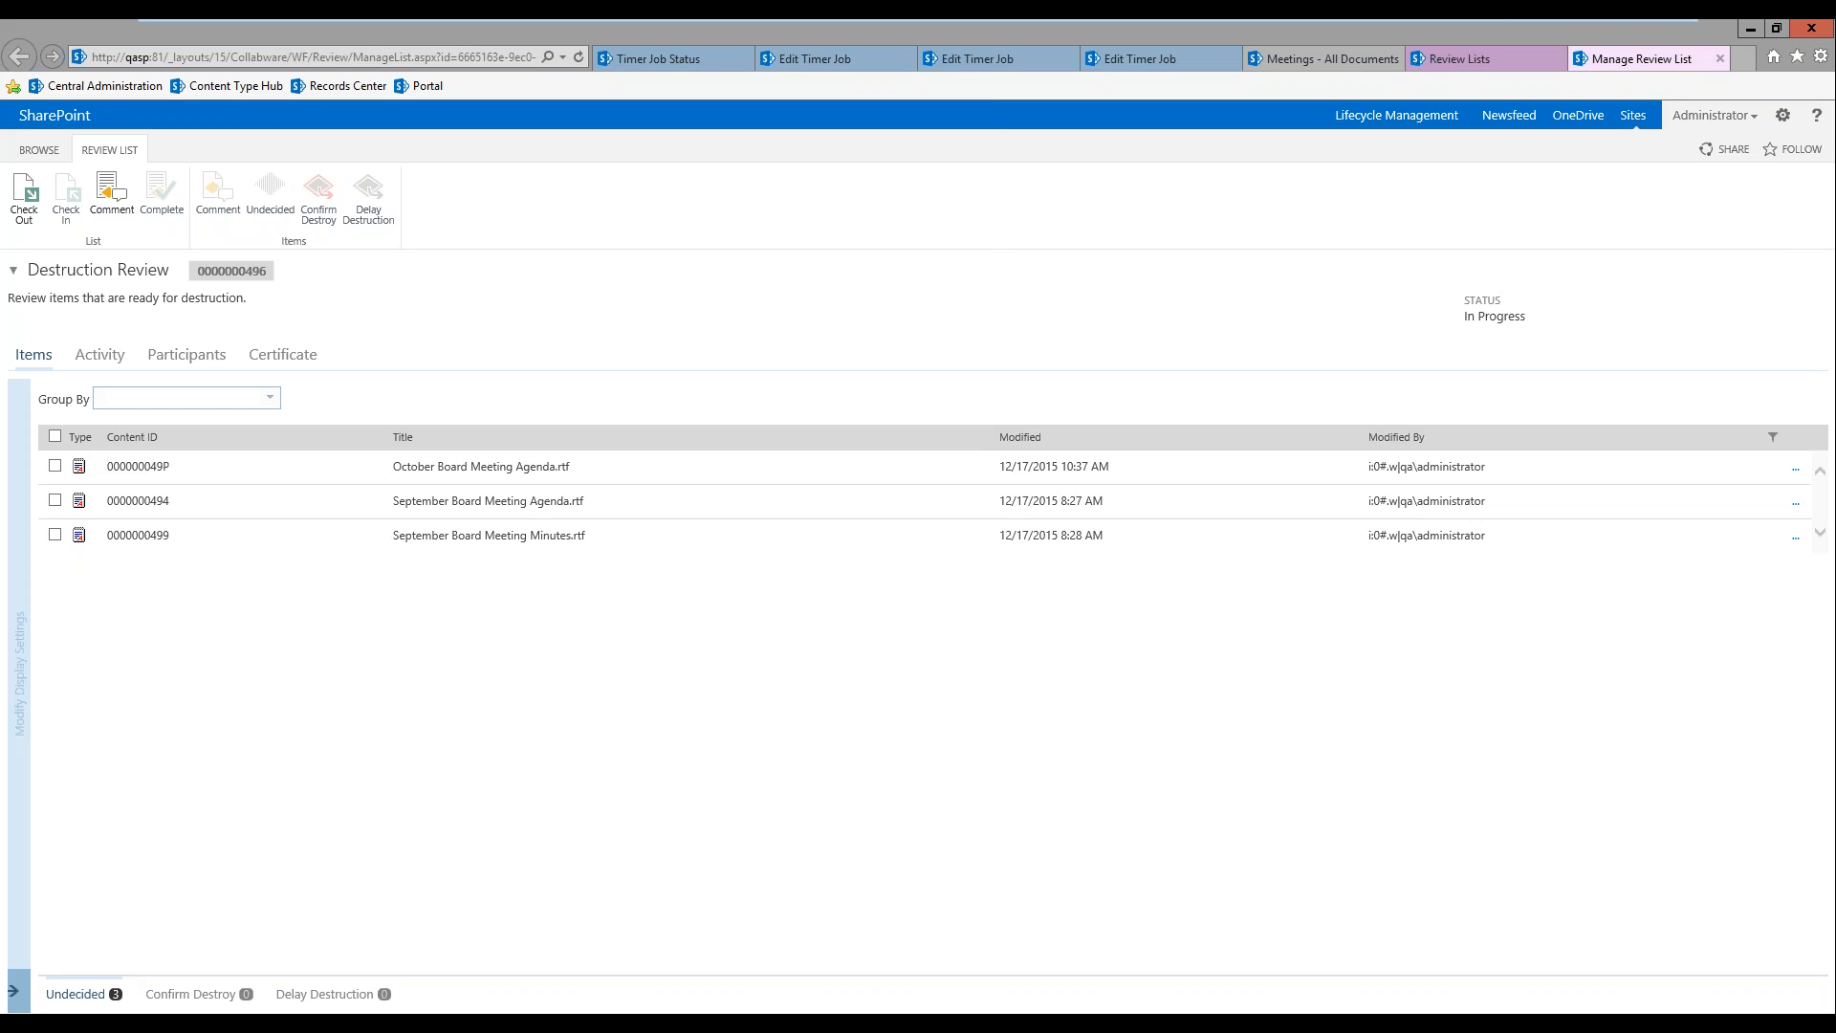
left_click(13, 994)
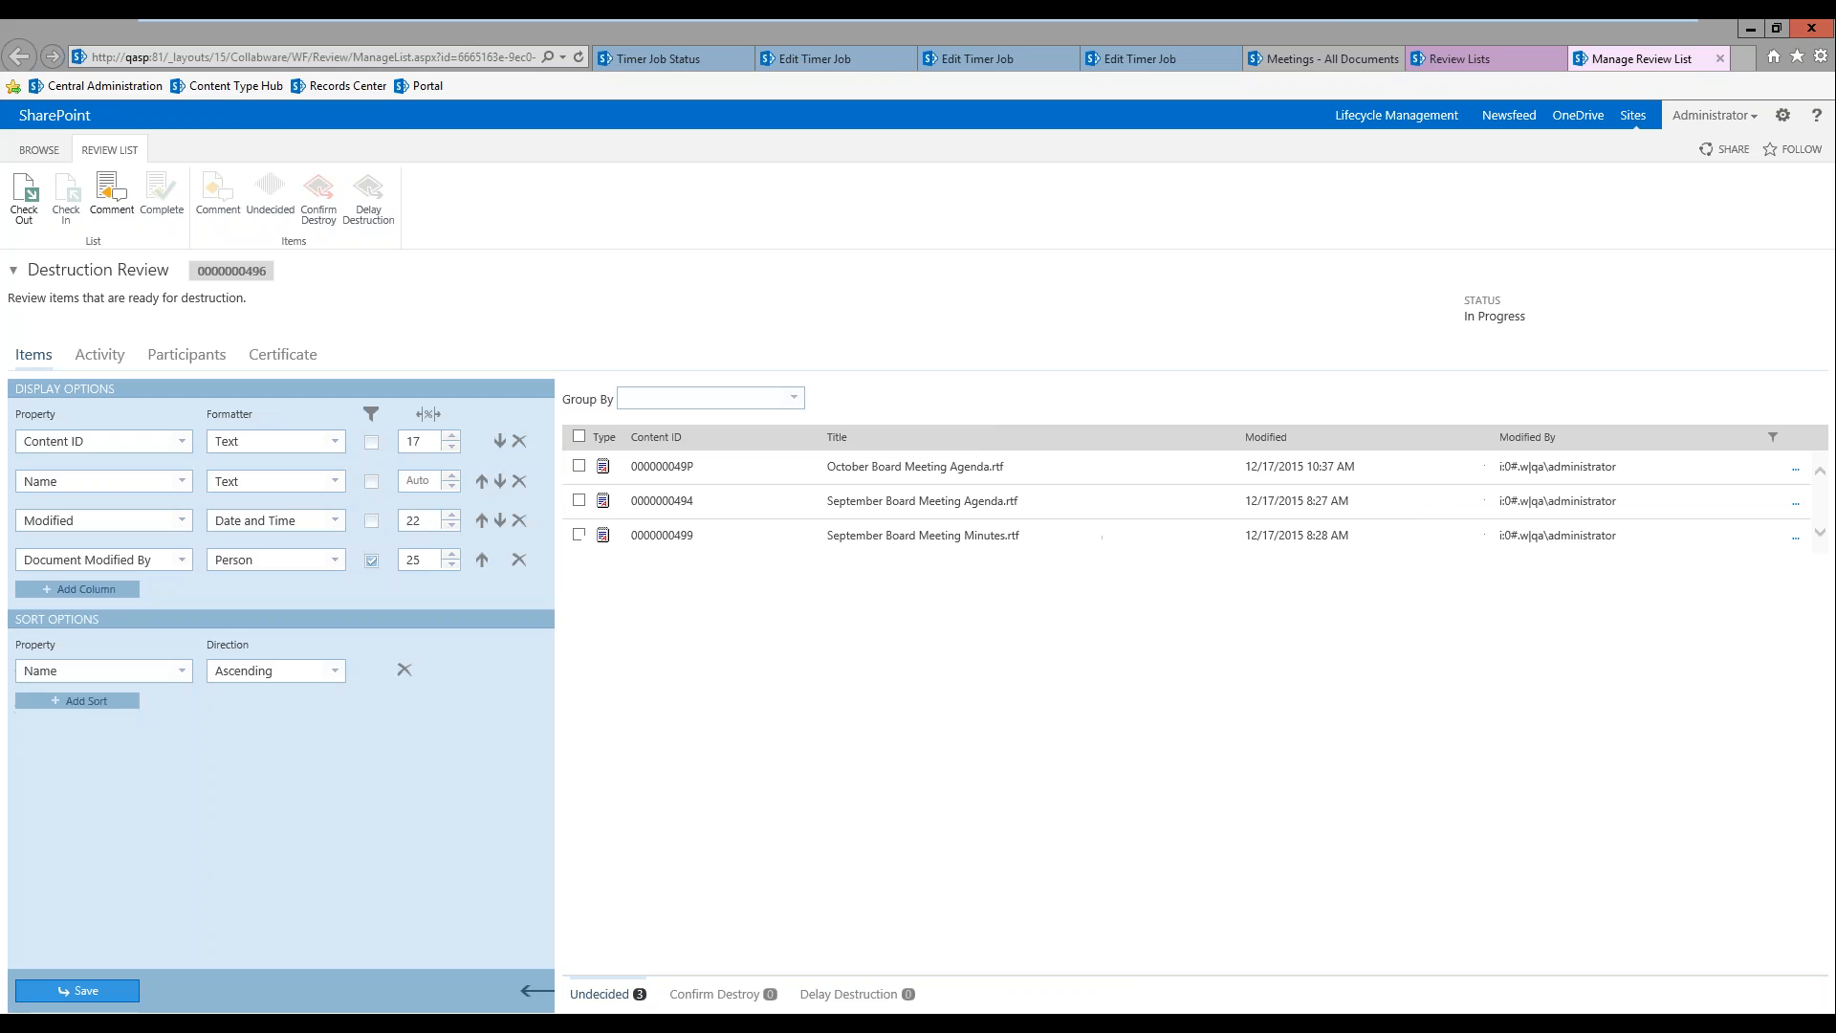
left_click(86, 582)
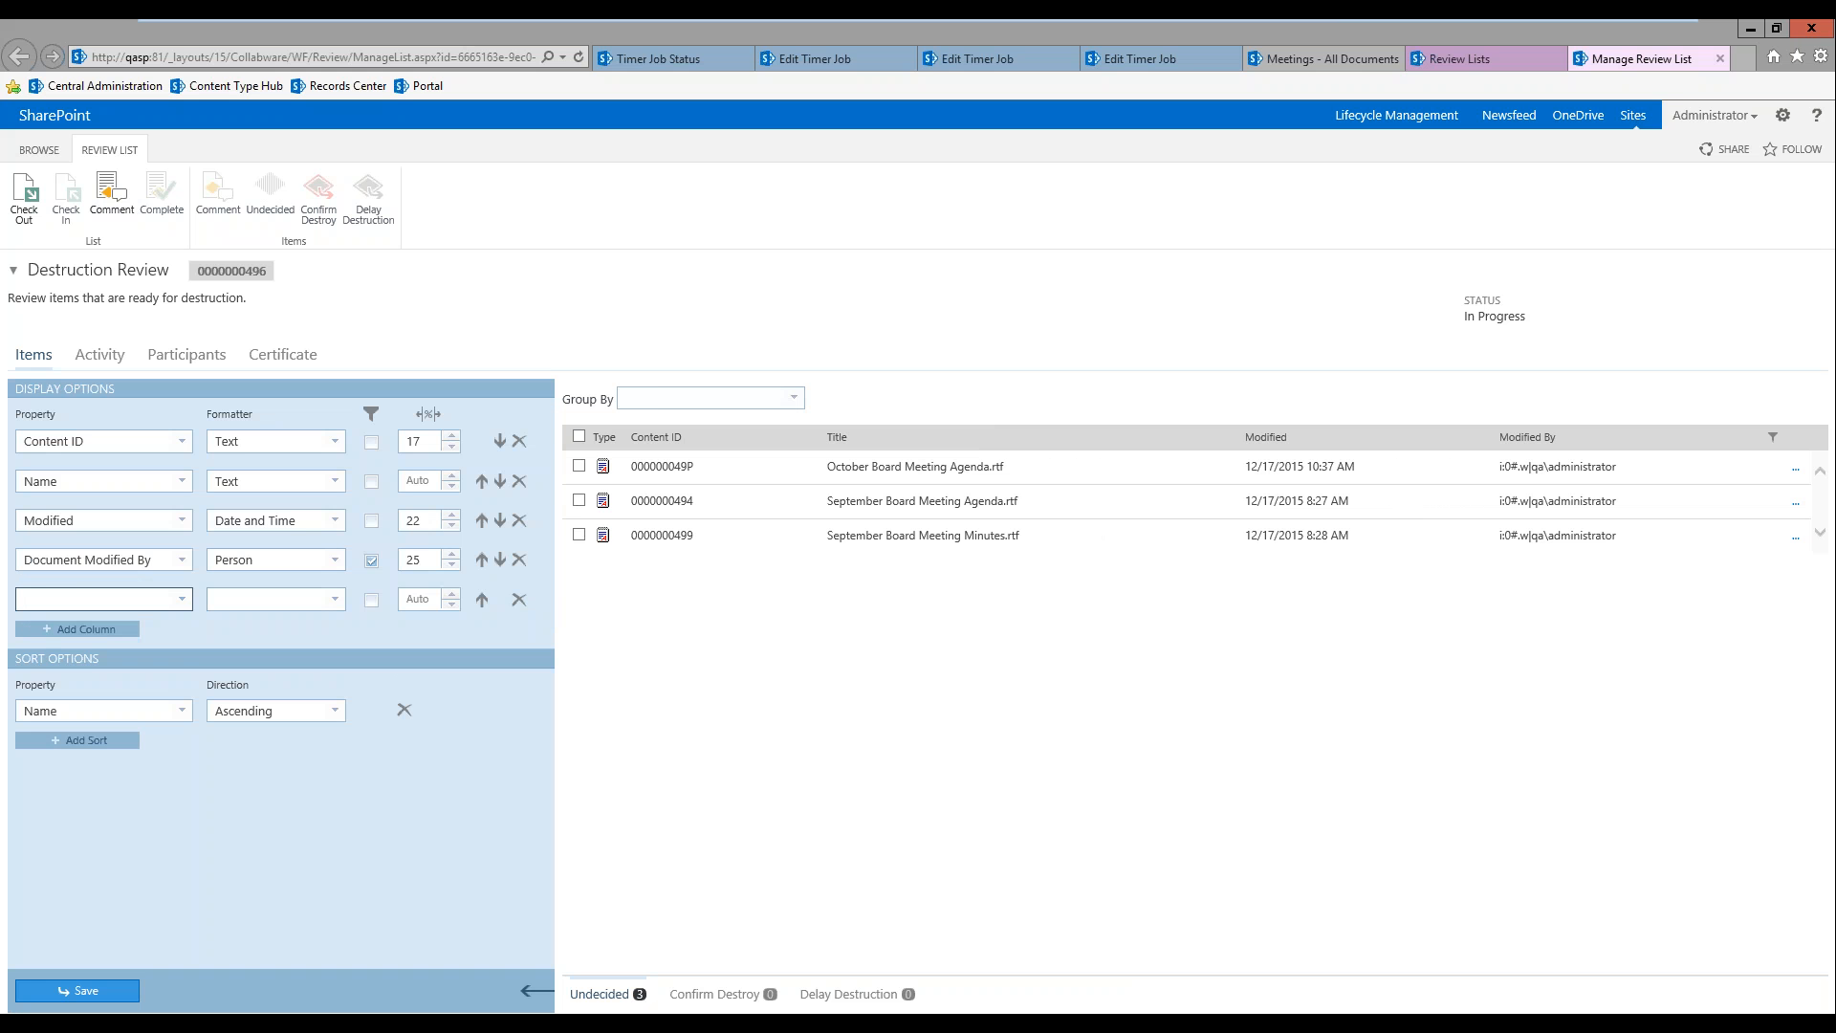
type("Meeting Date")
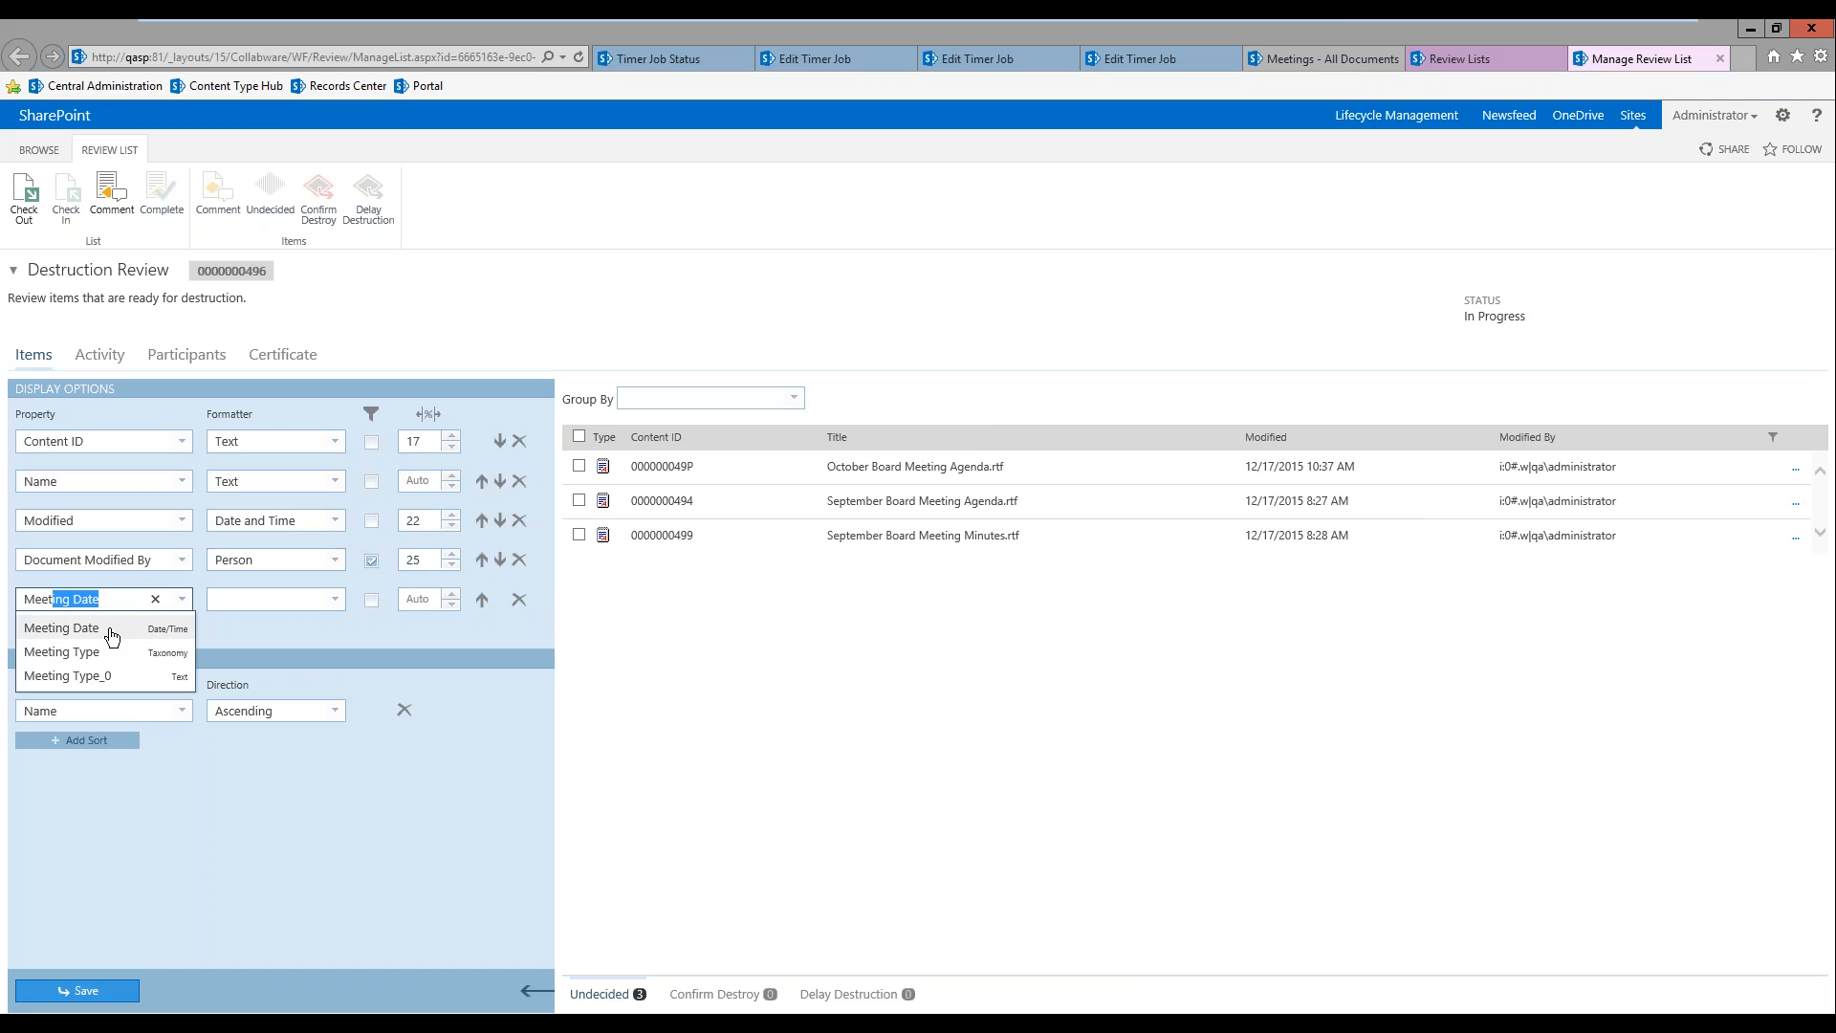
key("Tab")
type("Da")
key("Down")
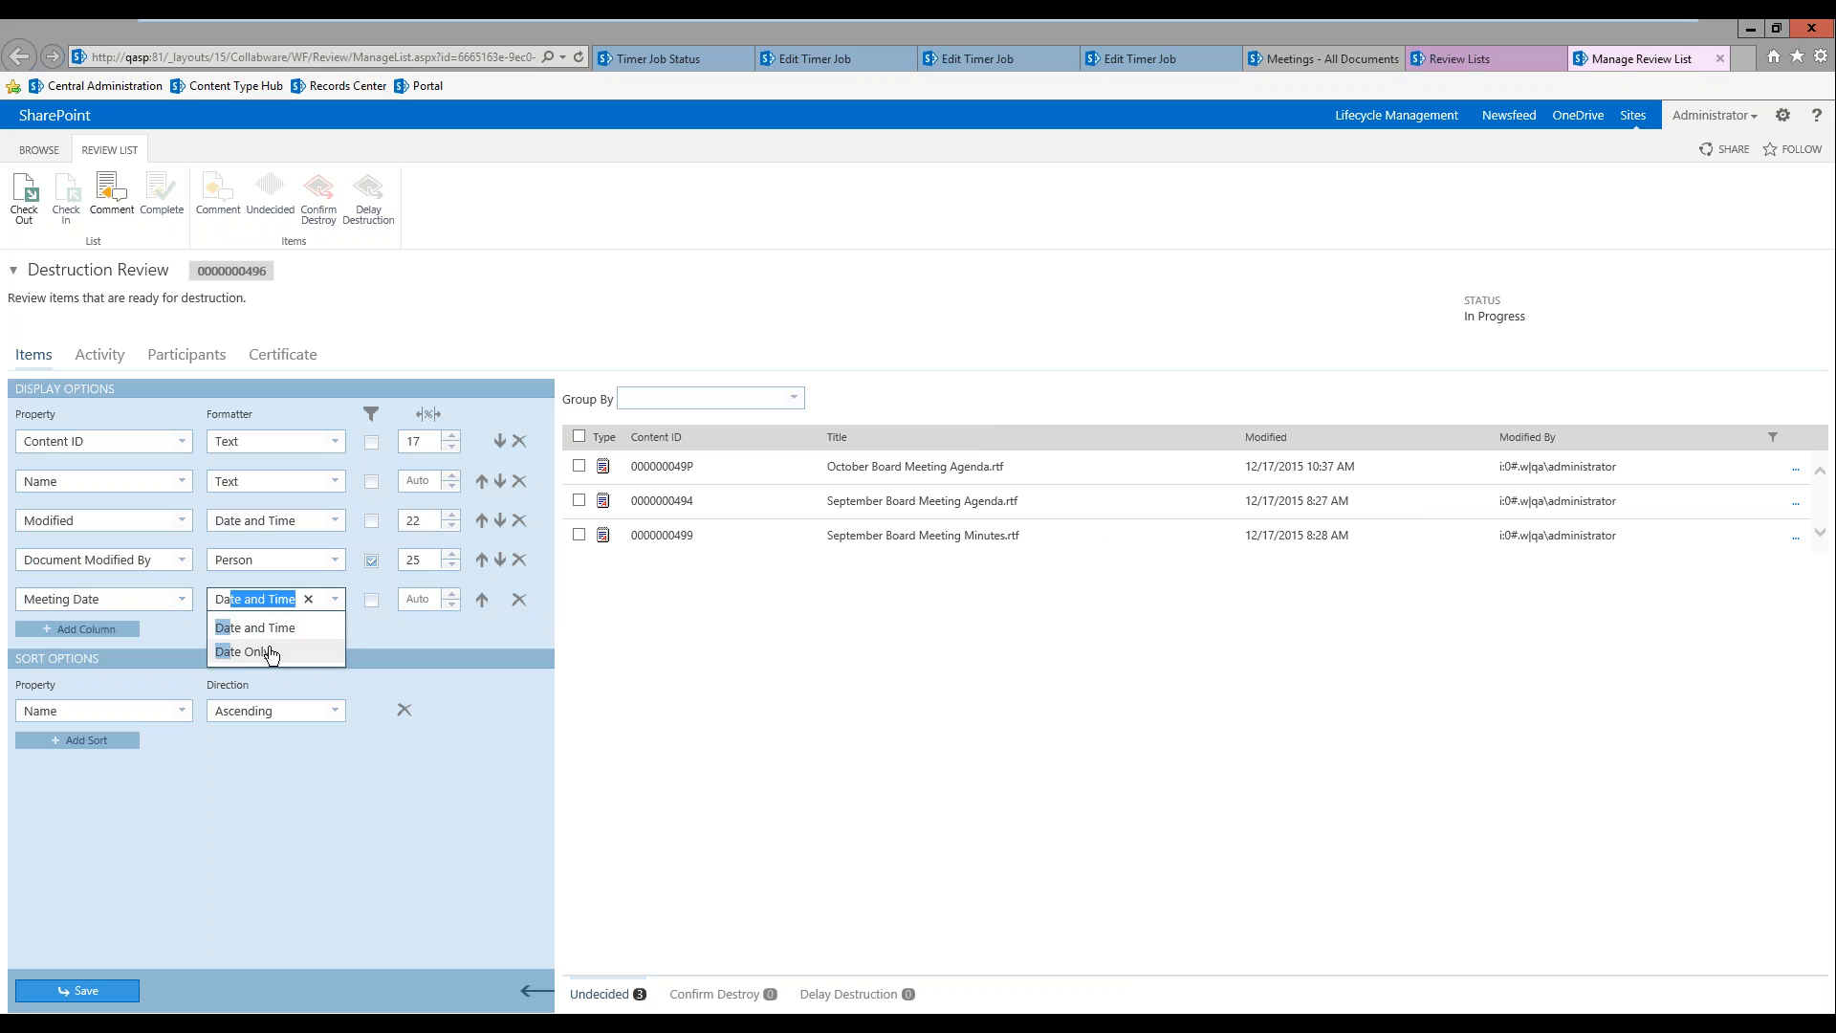
key("Return")
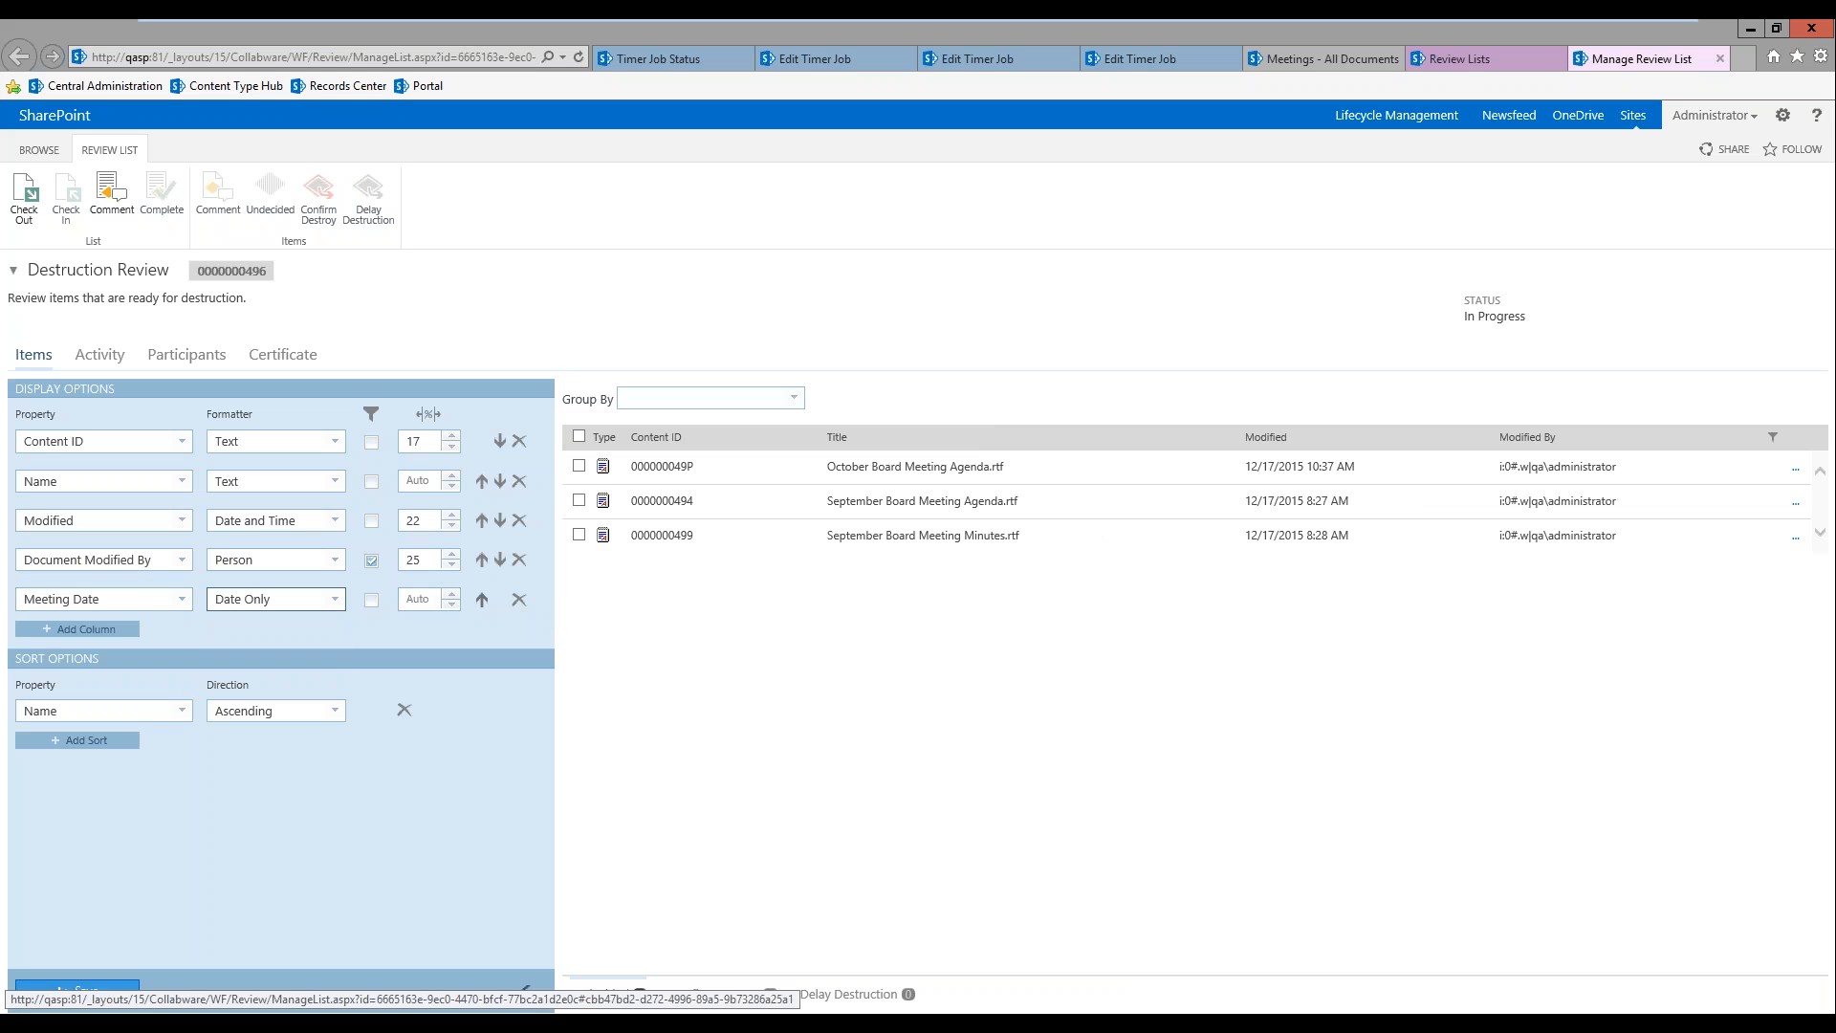
Step: Reorder the Meeting Date column to sit directly above Modified, then save and collapse the display options
left_click(482, 600)
left_click(482, 562)
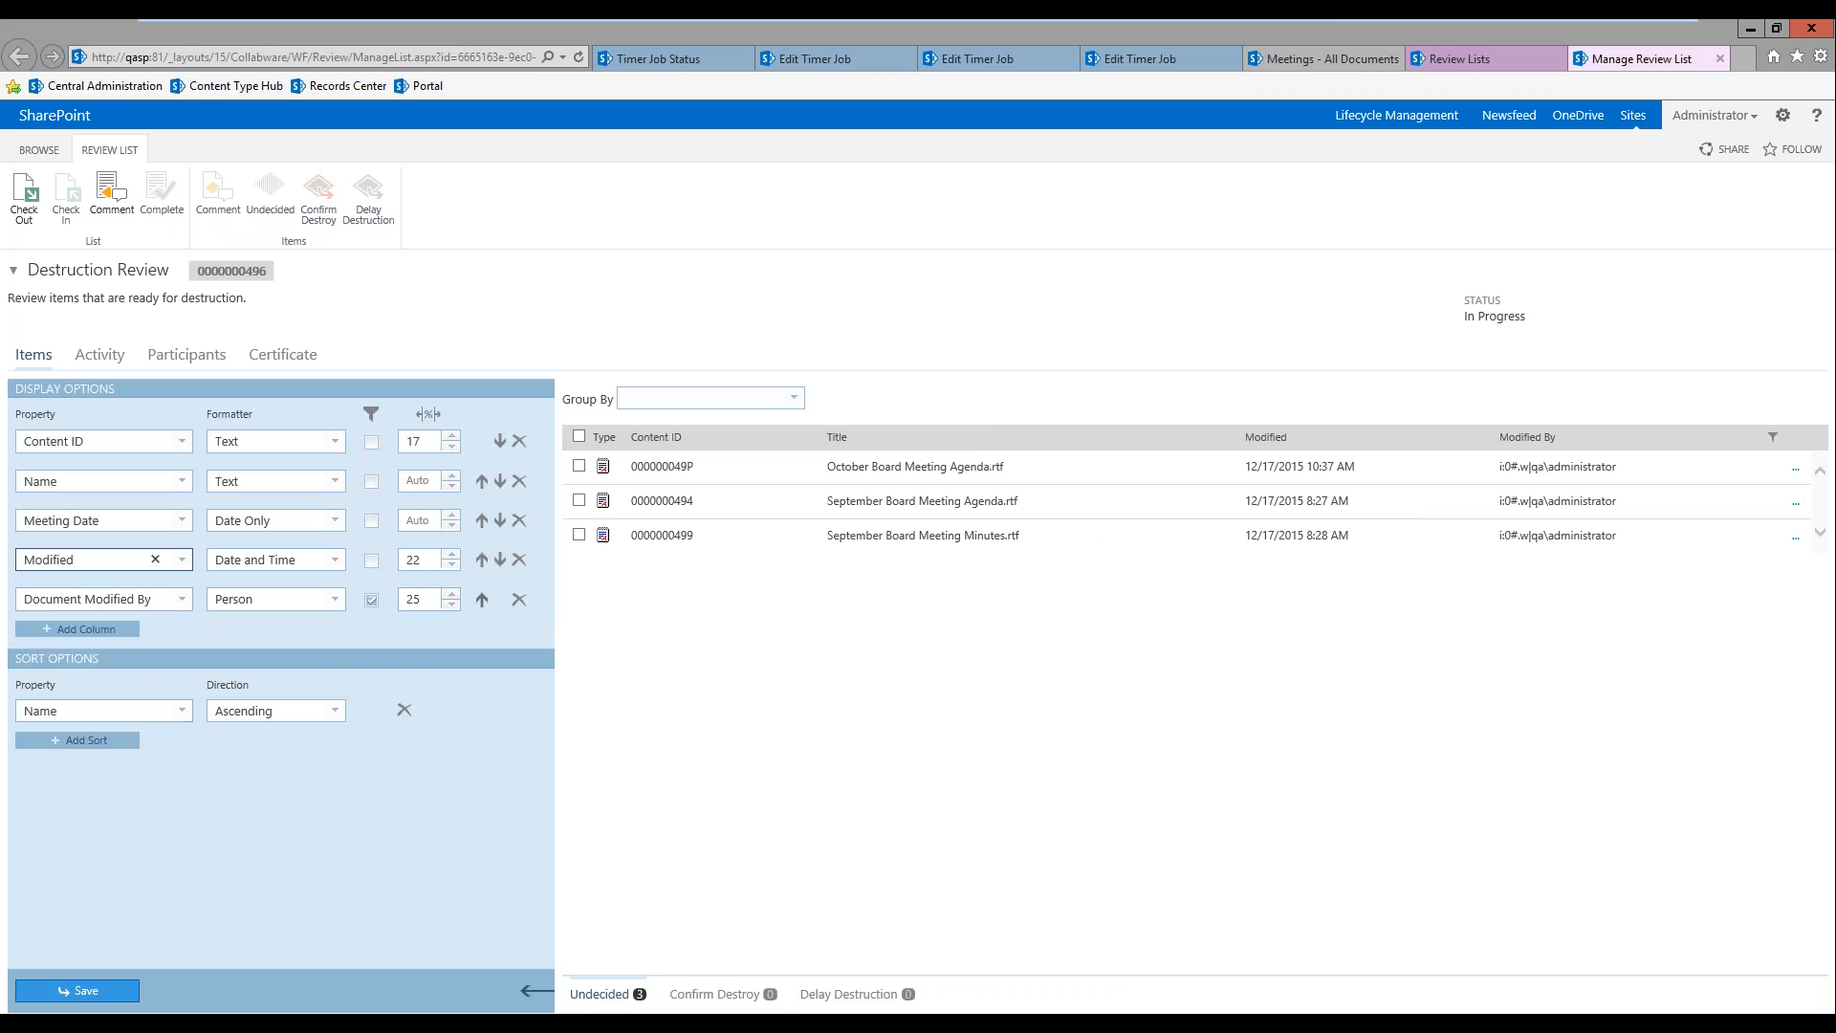
left_click(77, 991)
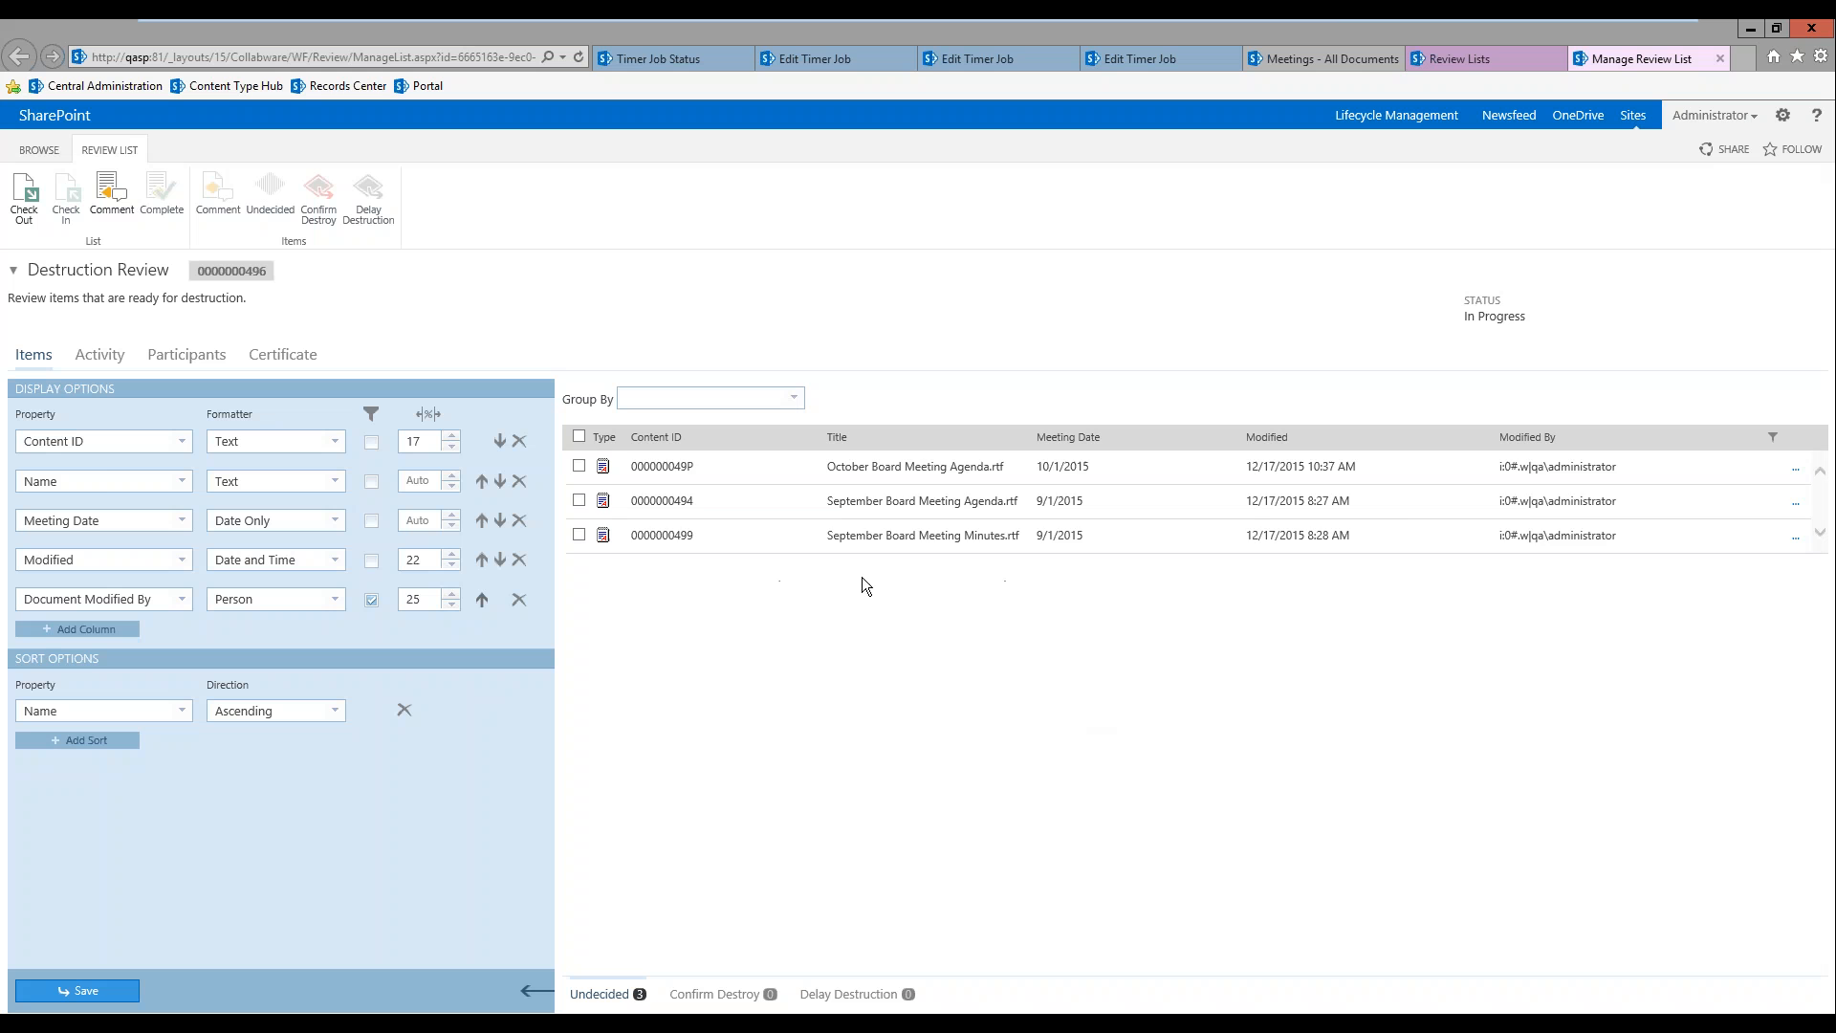
left_click(542, 989)
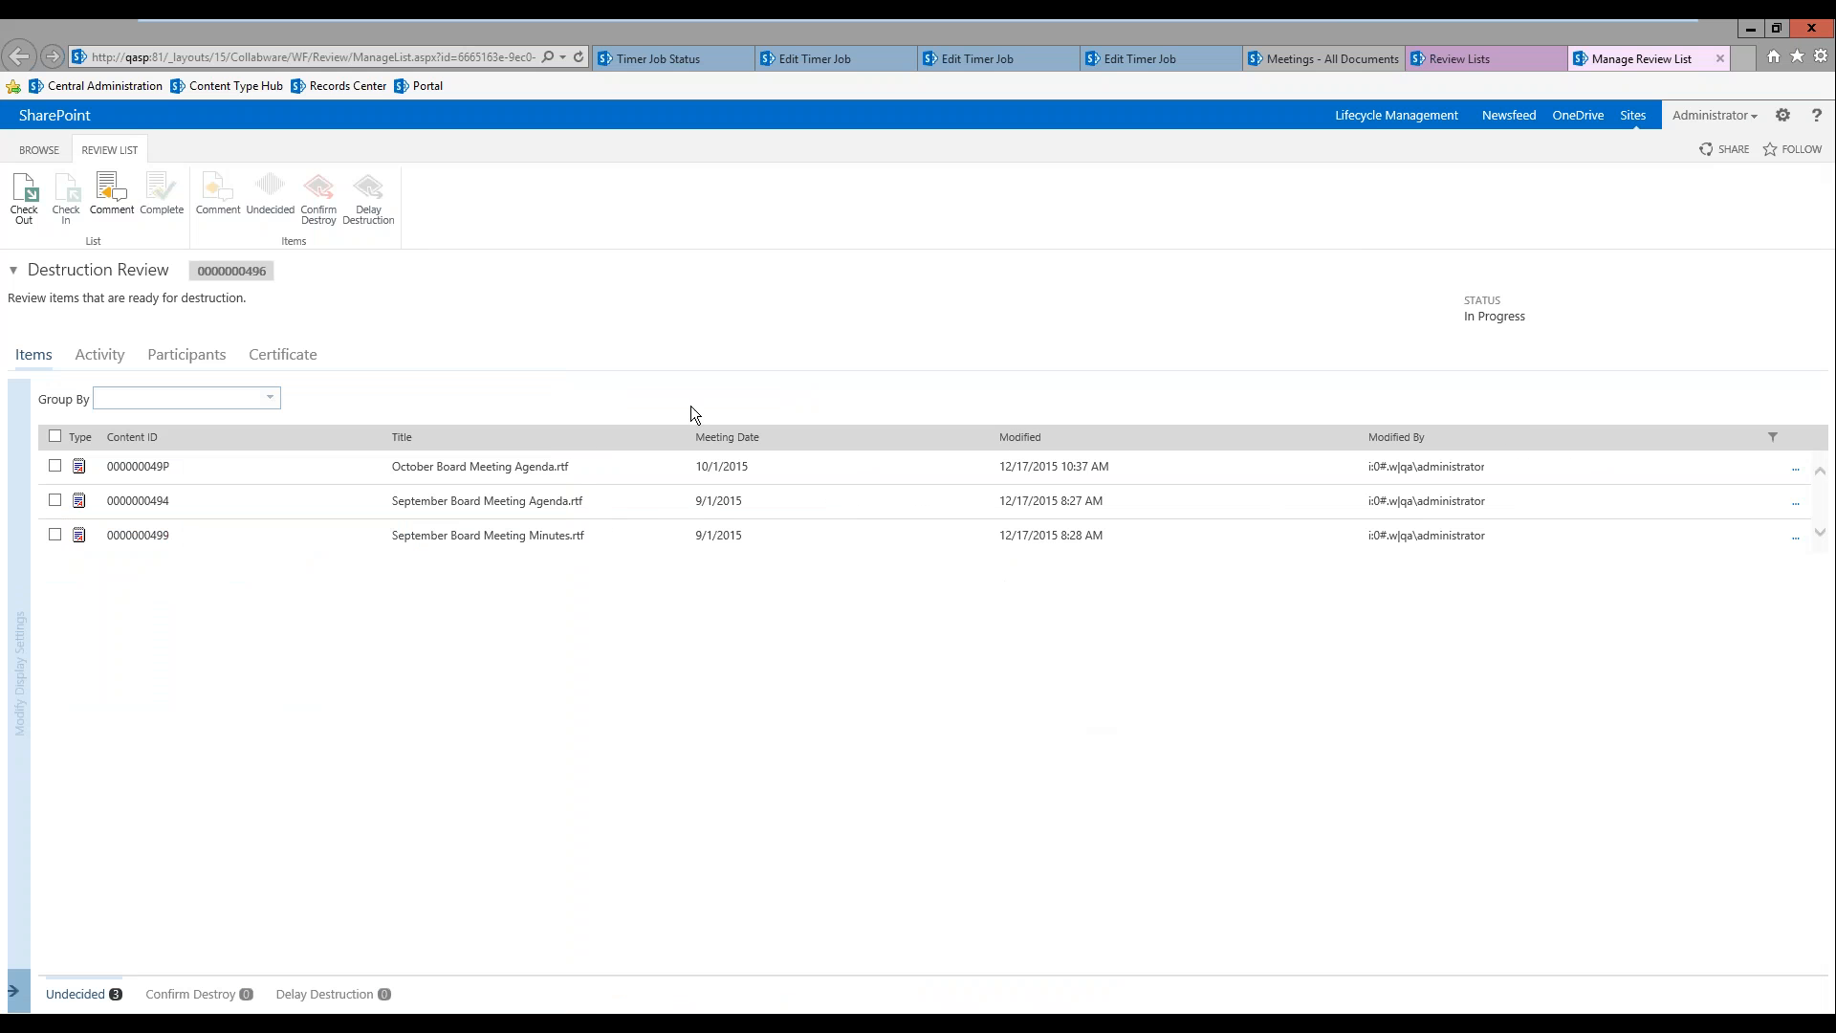
Step: Sort the review items by Meeting Date in descending order and group them by Meeting Date
left_click(775, 447)
left_click(772, 444)
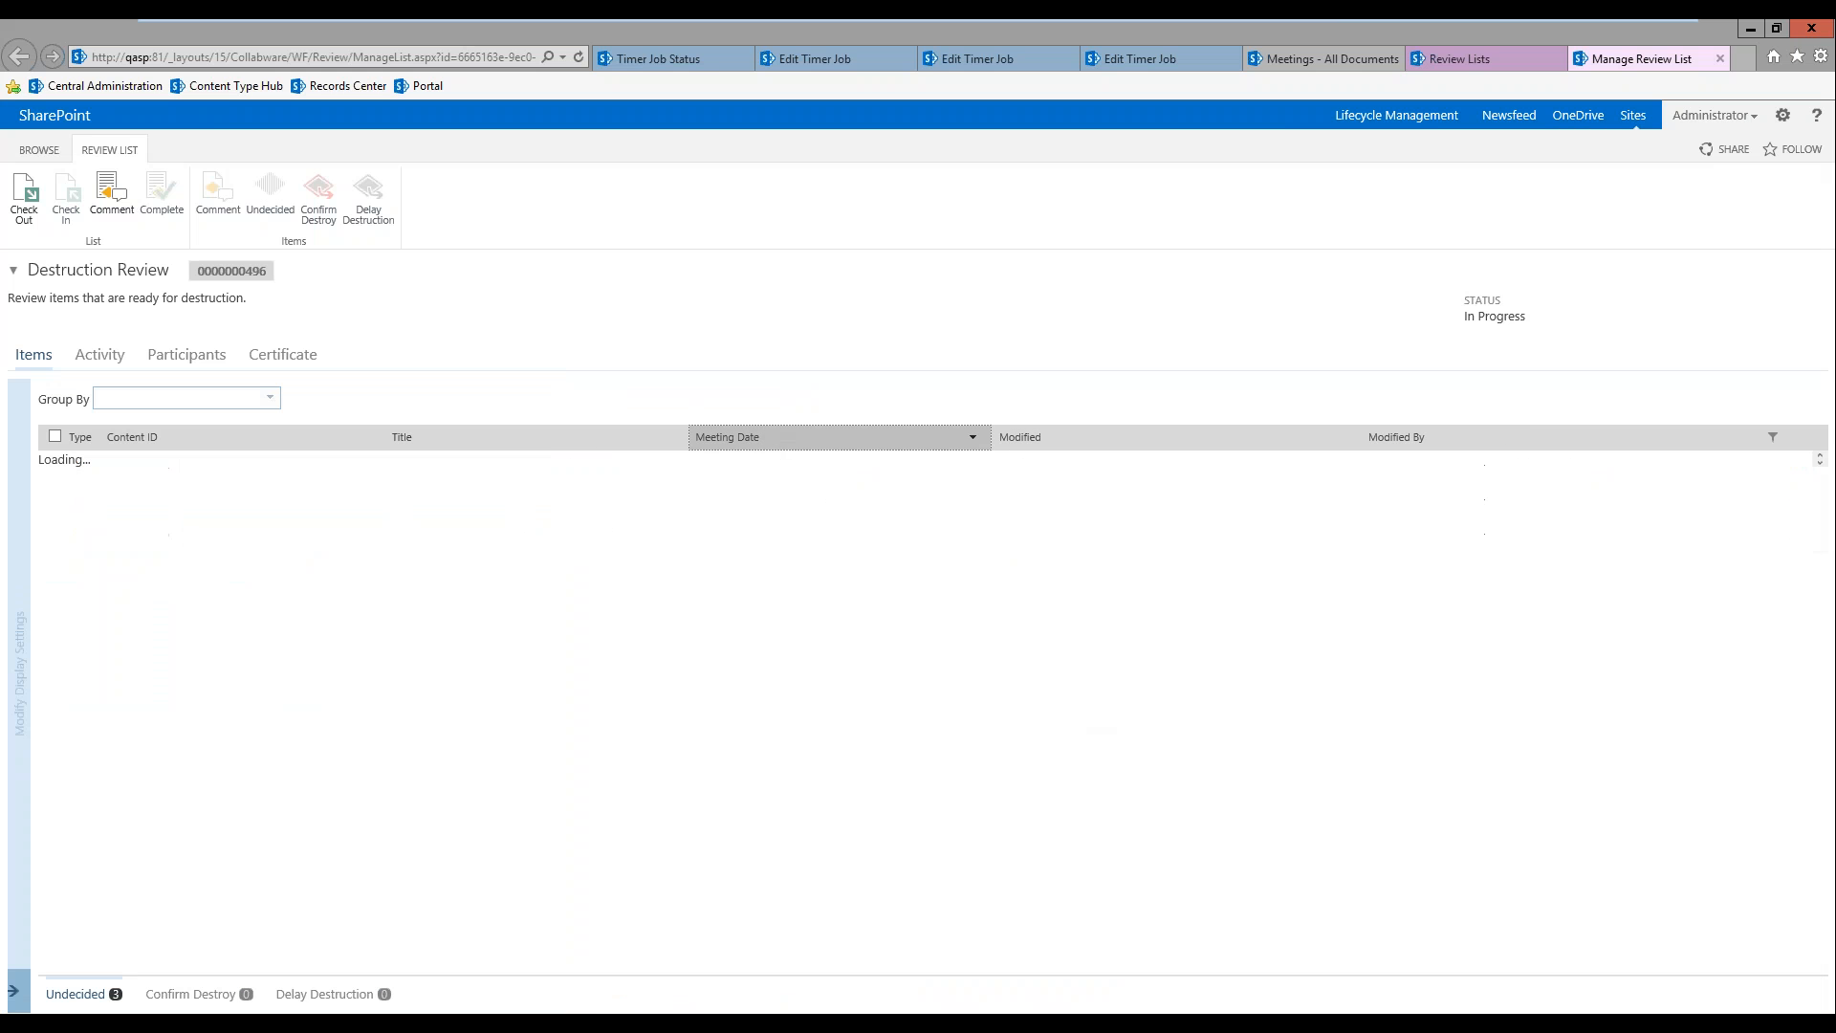
left_click(1772, 437)
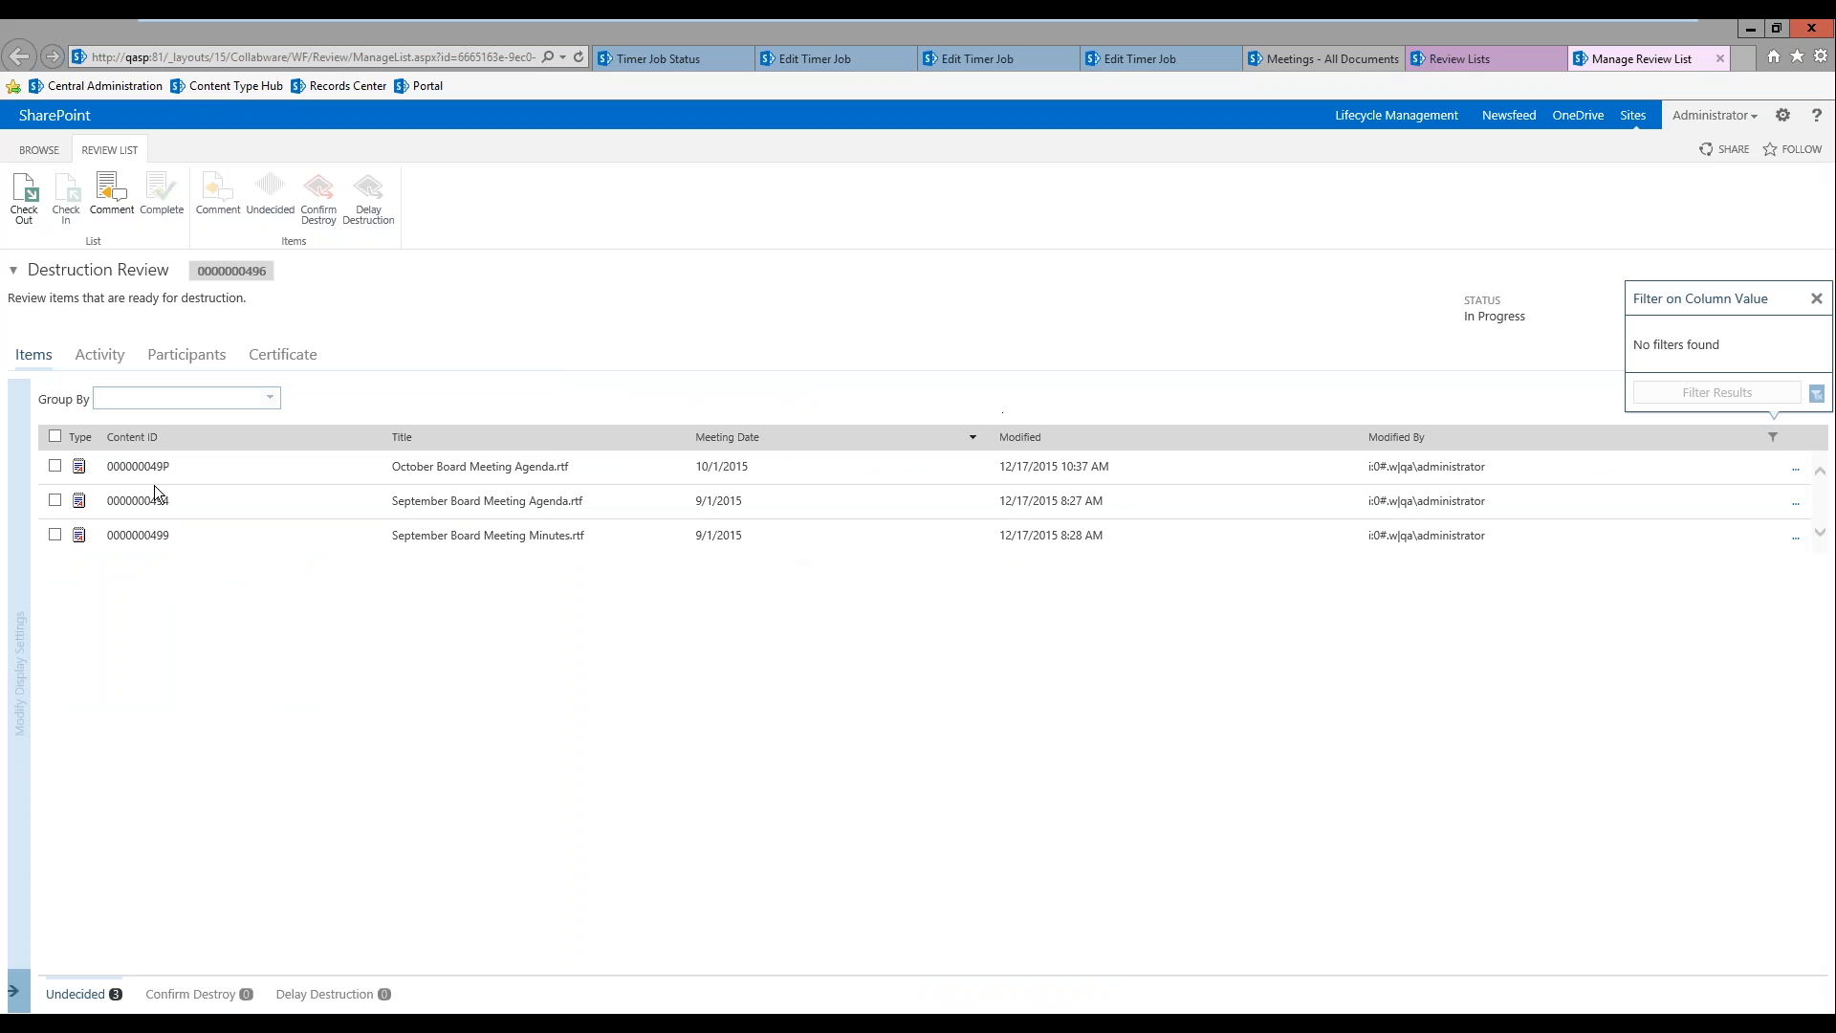
left_click(271, 397)
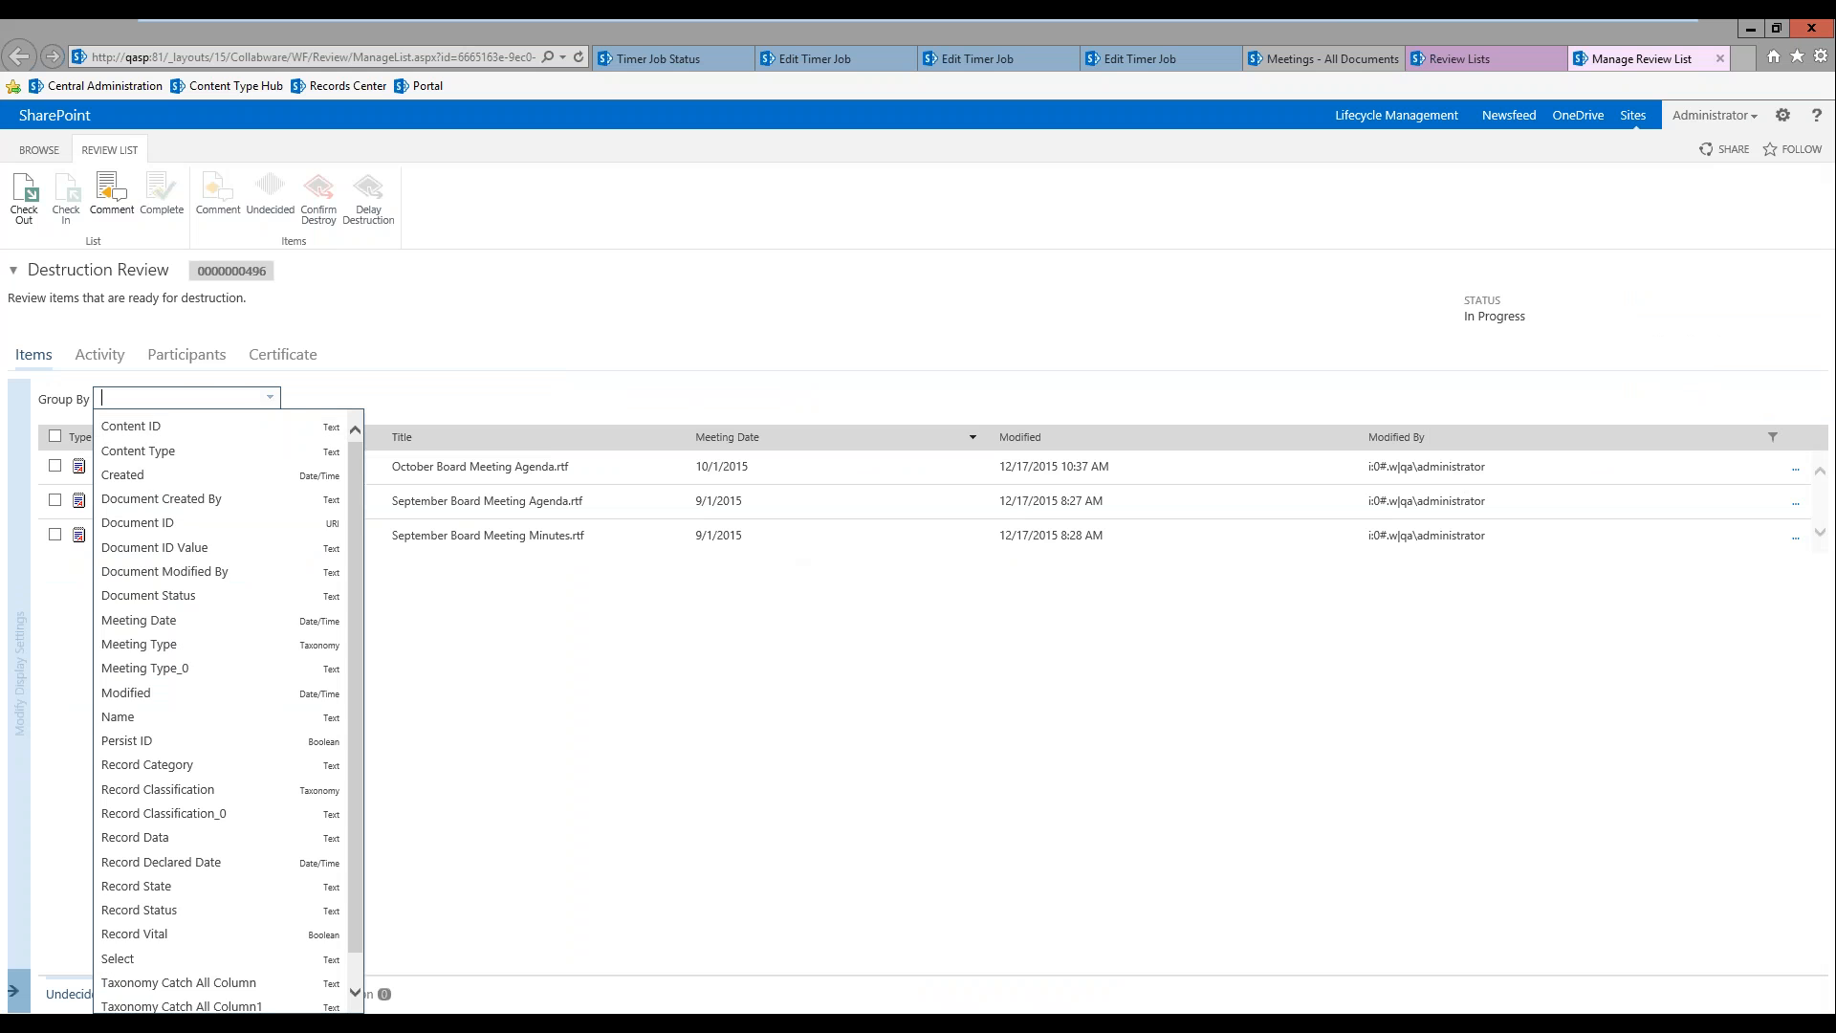
type("Mee")
left_click(192, 422)
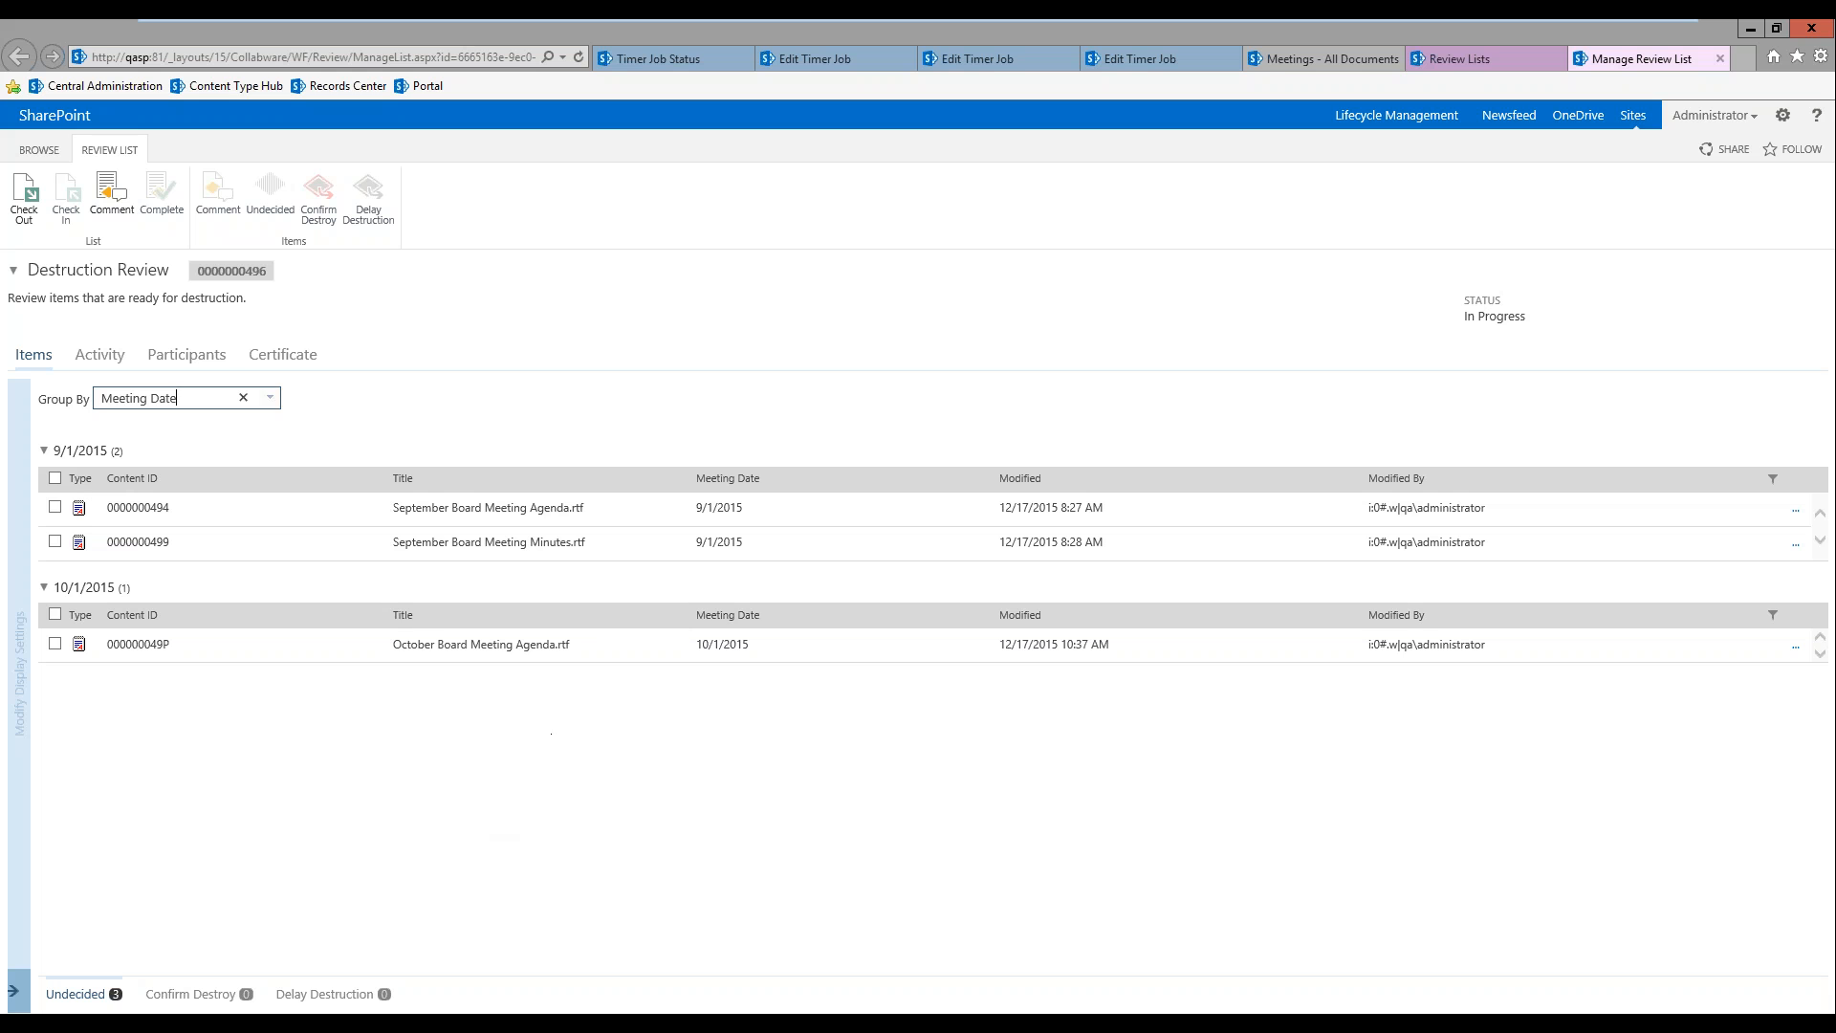
Step: Examine the review list's participants and activity history, and return to its items
left_click(180, 361)
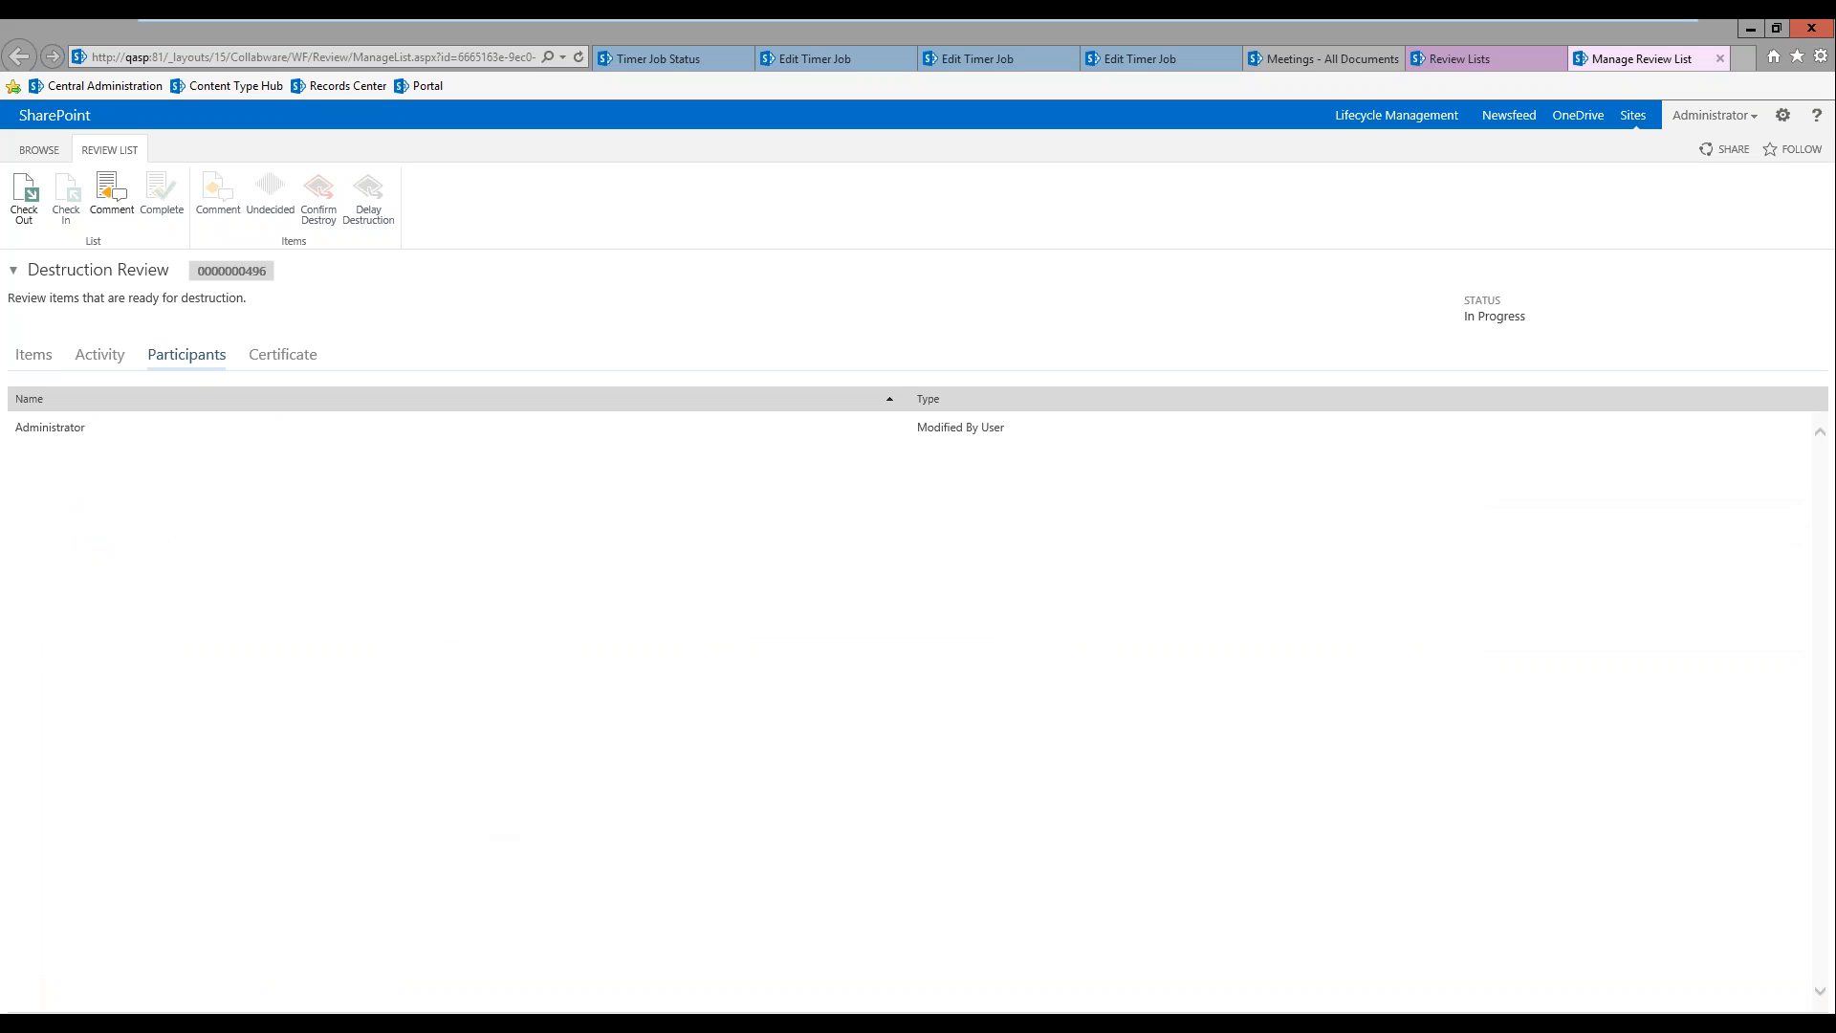
left_click(192, 355)
left_click(100, 356)
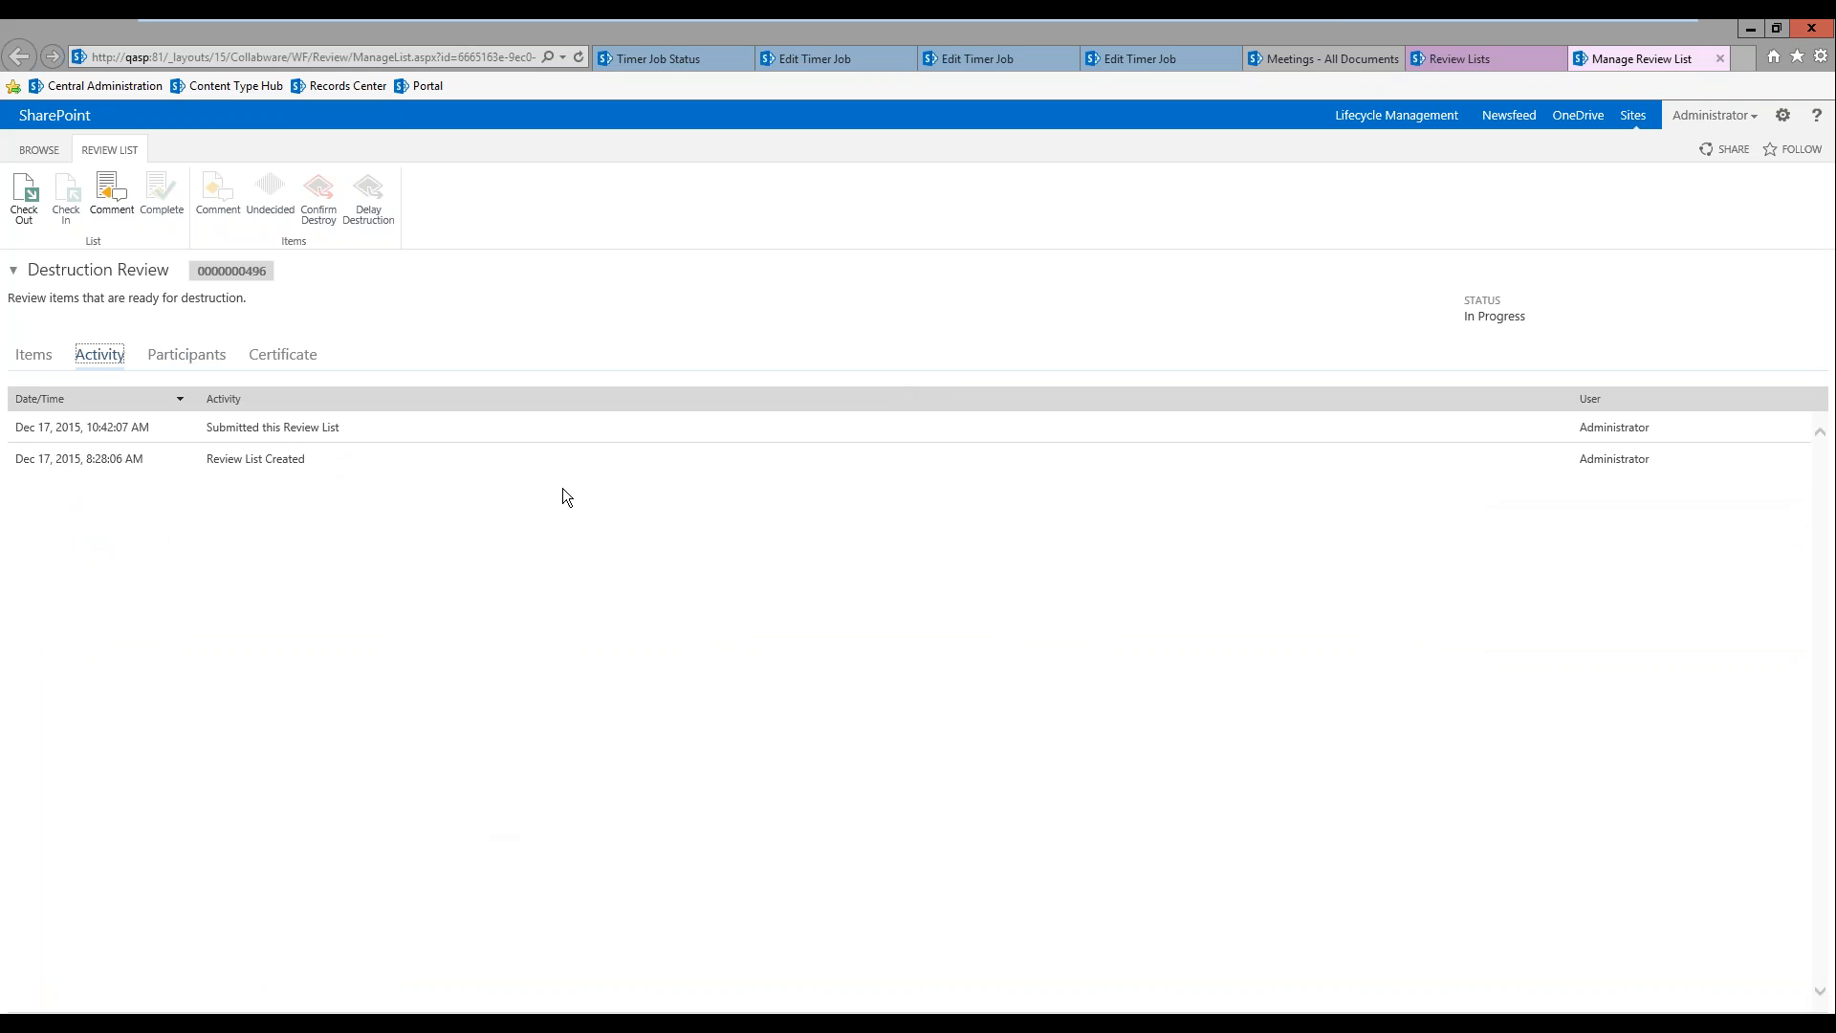
left_click(33, 354)
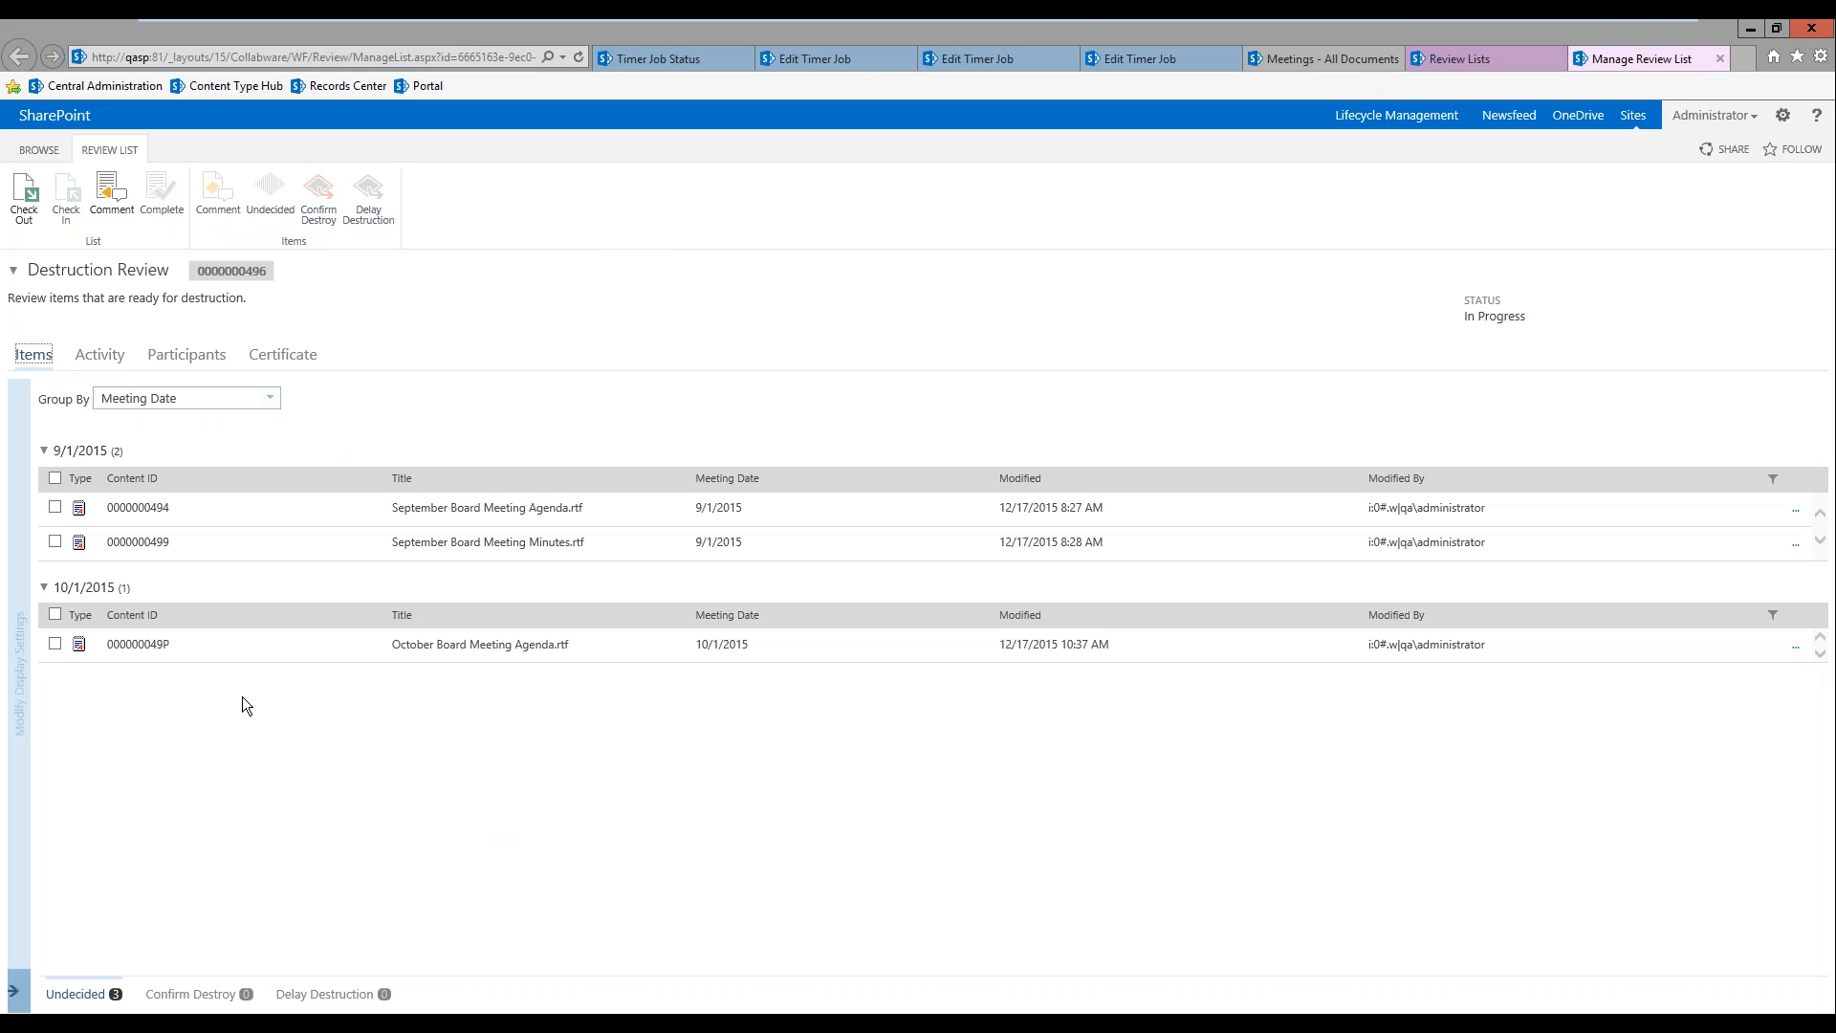
Step: Check out the review list and assign both September board meeting items to Confirm Destroy
left_click(21, 191)
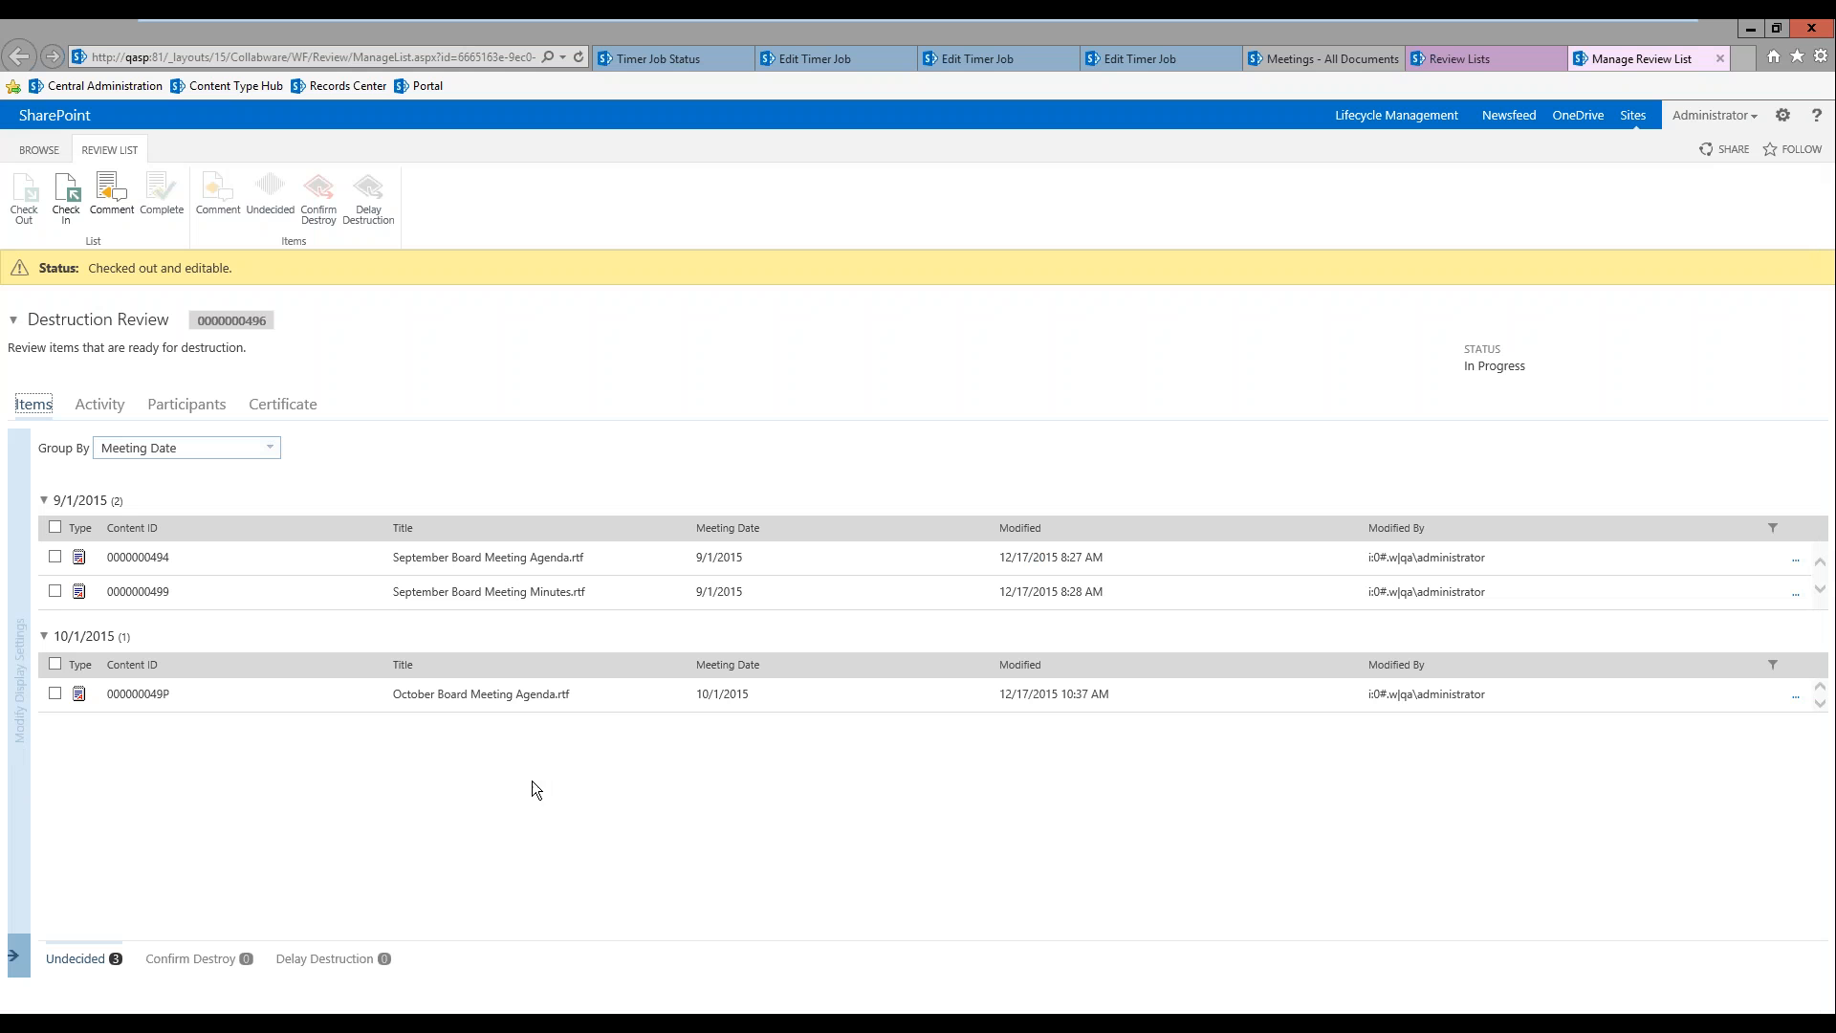
left_click(55, 527)
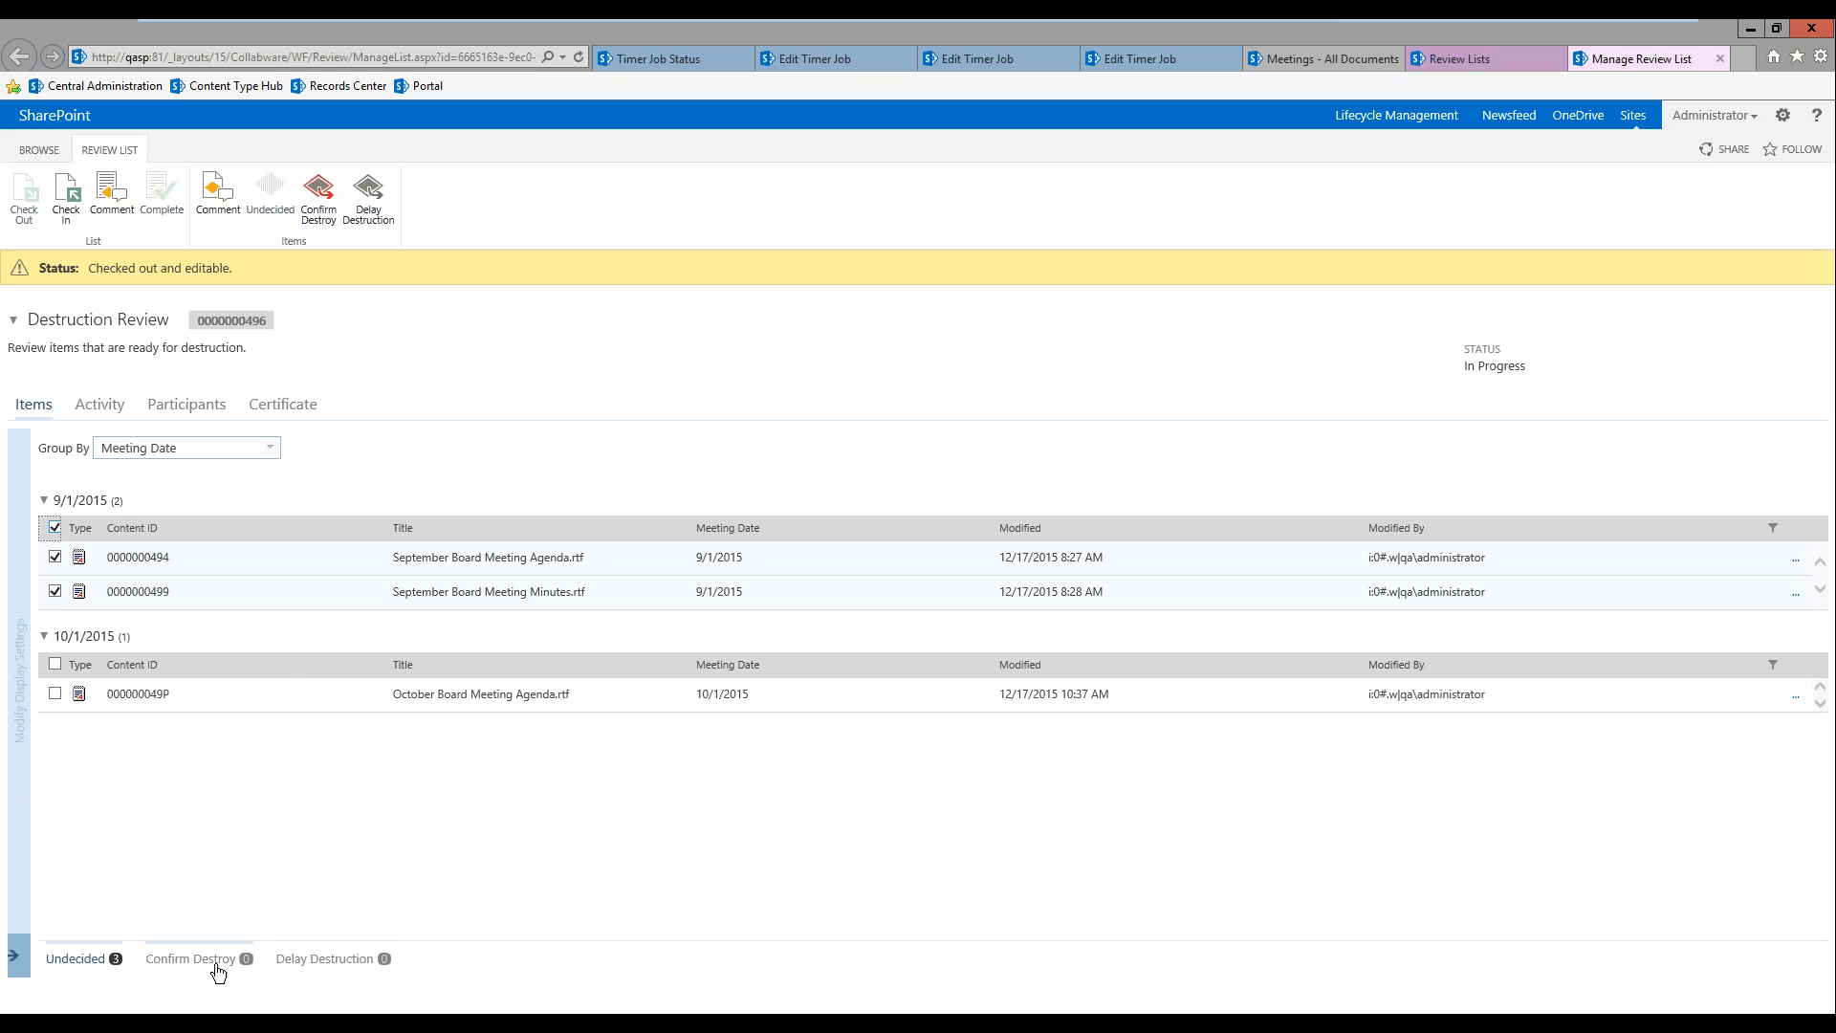
left_click(319, 206)
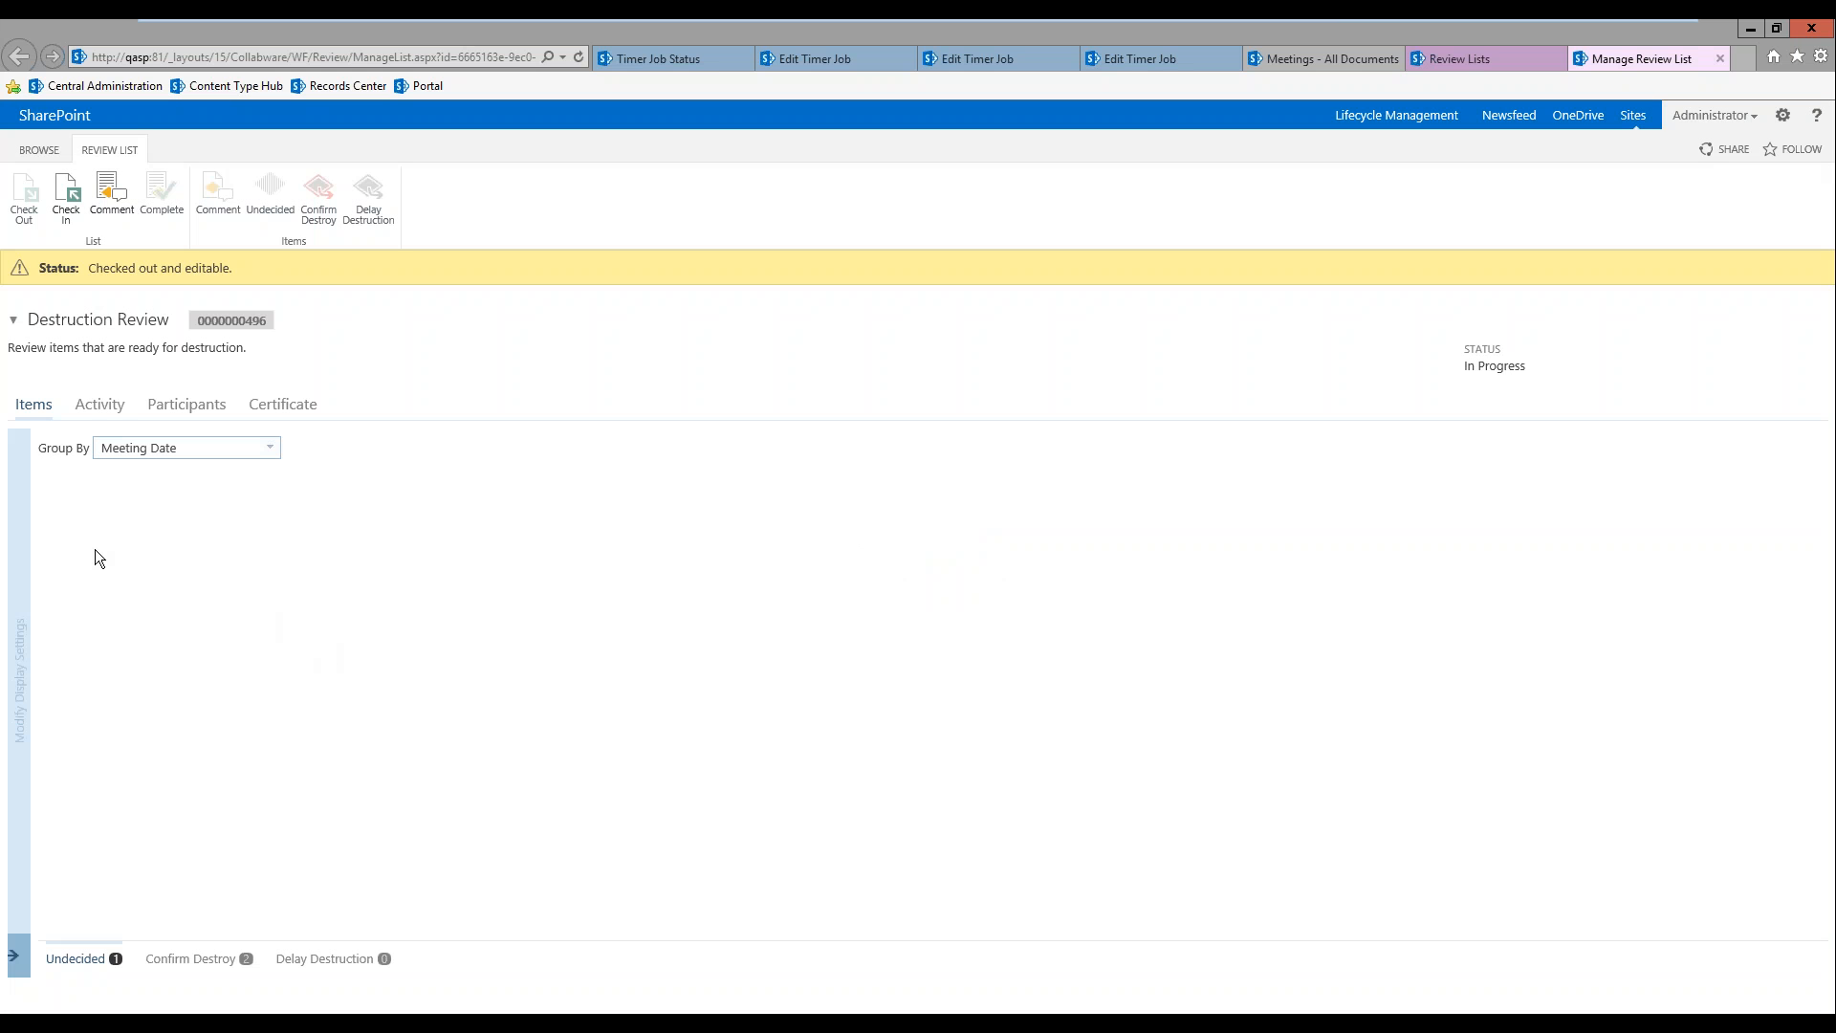
Step: With the Meeting Date grouping cleared, assign the October Board Meeting Agenda to Confirm Destroy and complete the review list
left_click(94, 406)
left_click(270, 447)
left_click(243, 447)
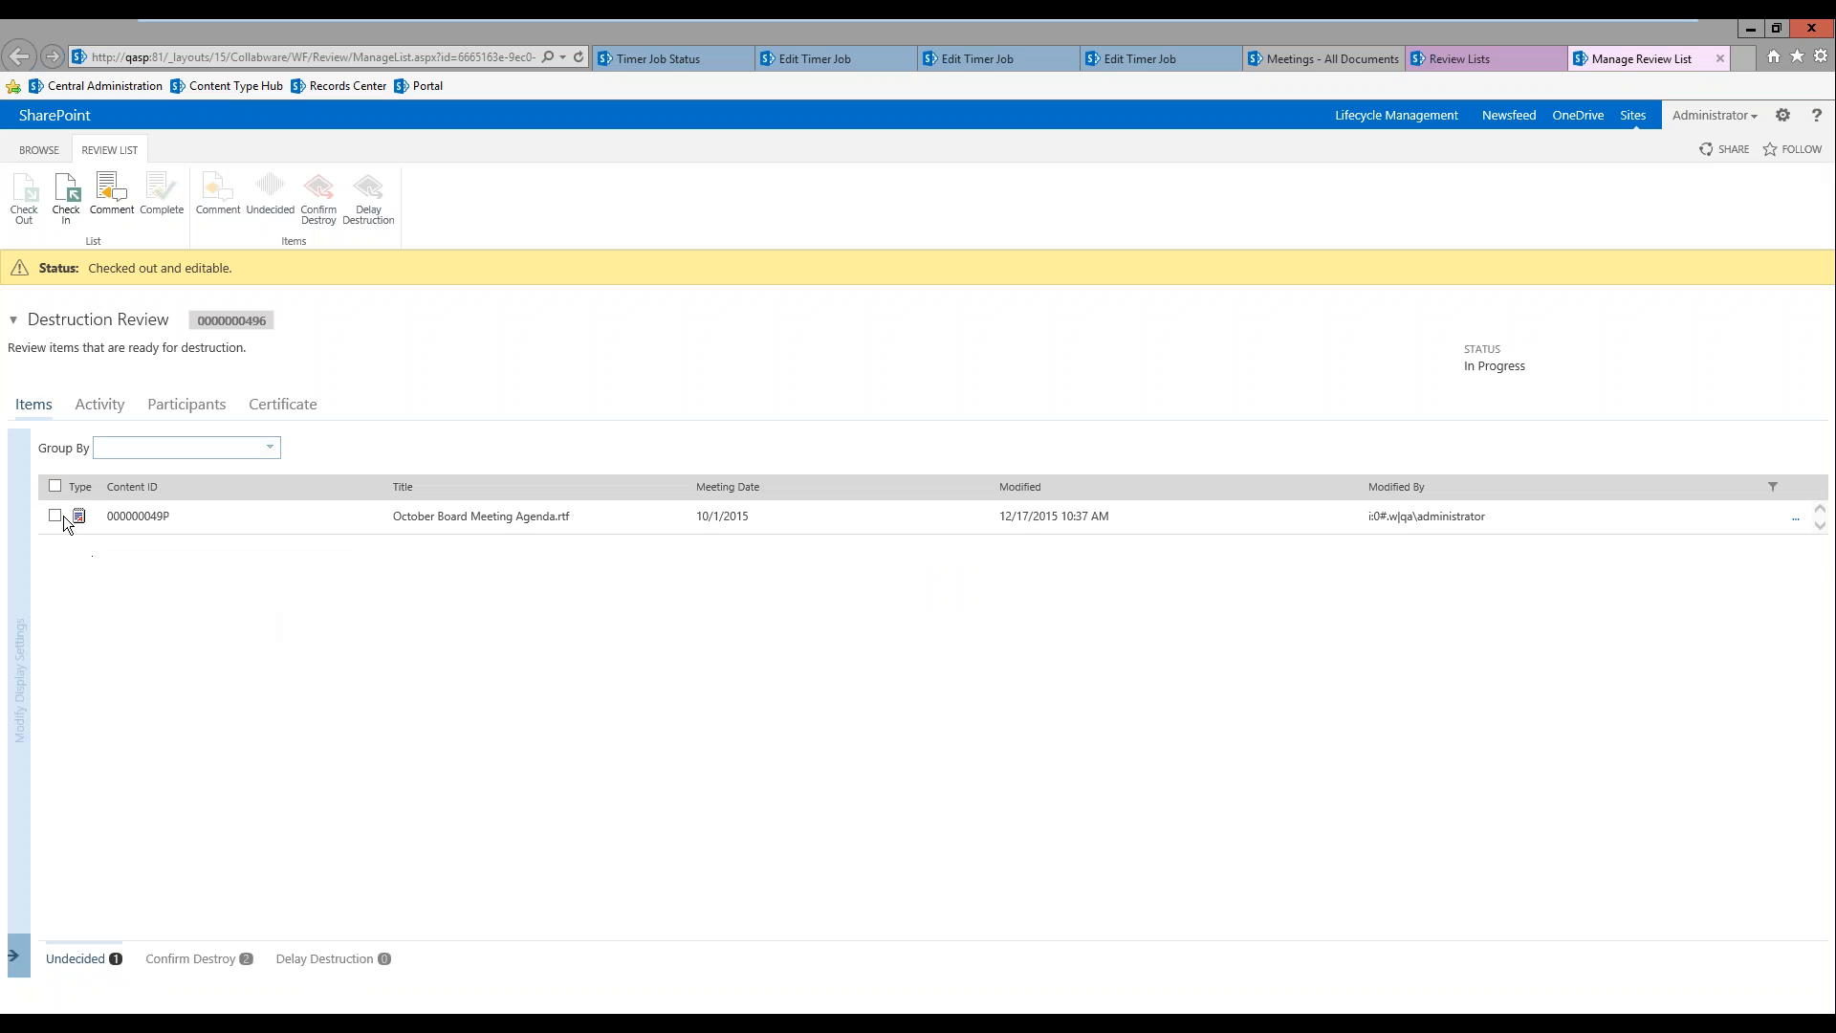
left_click(55, 516)
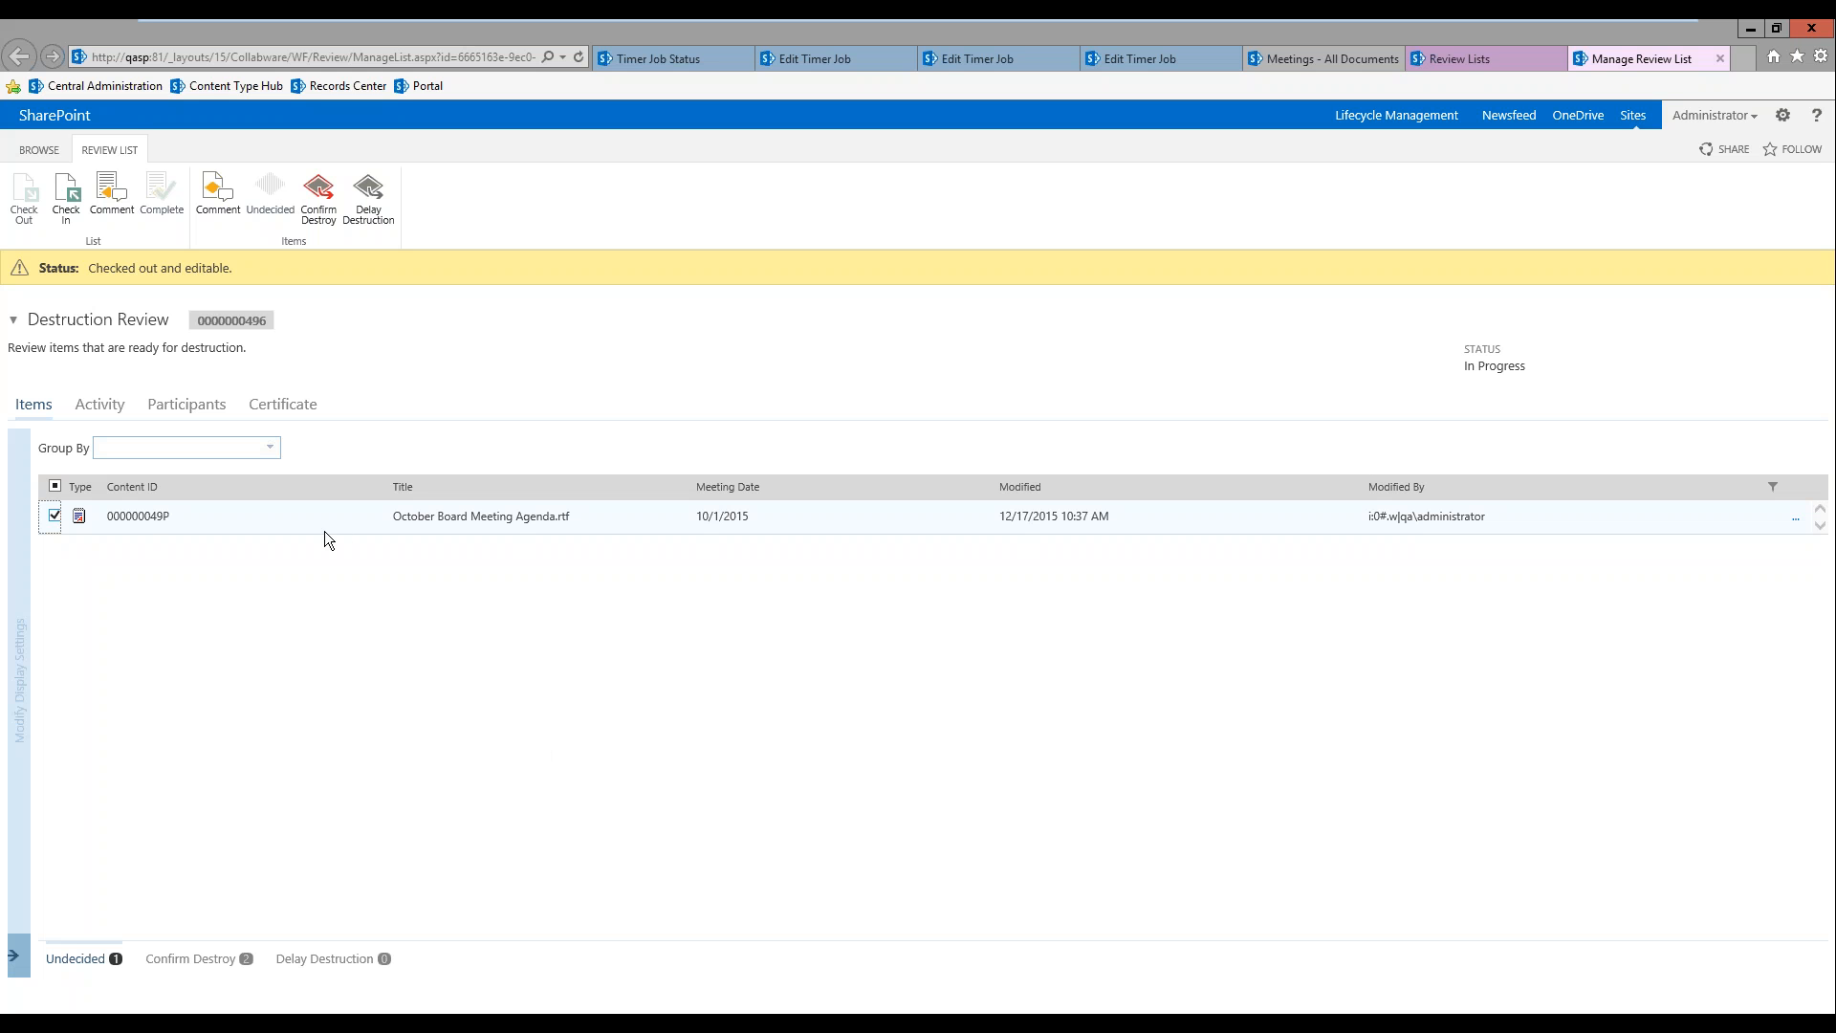
left_click(322, 209)
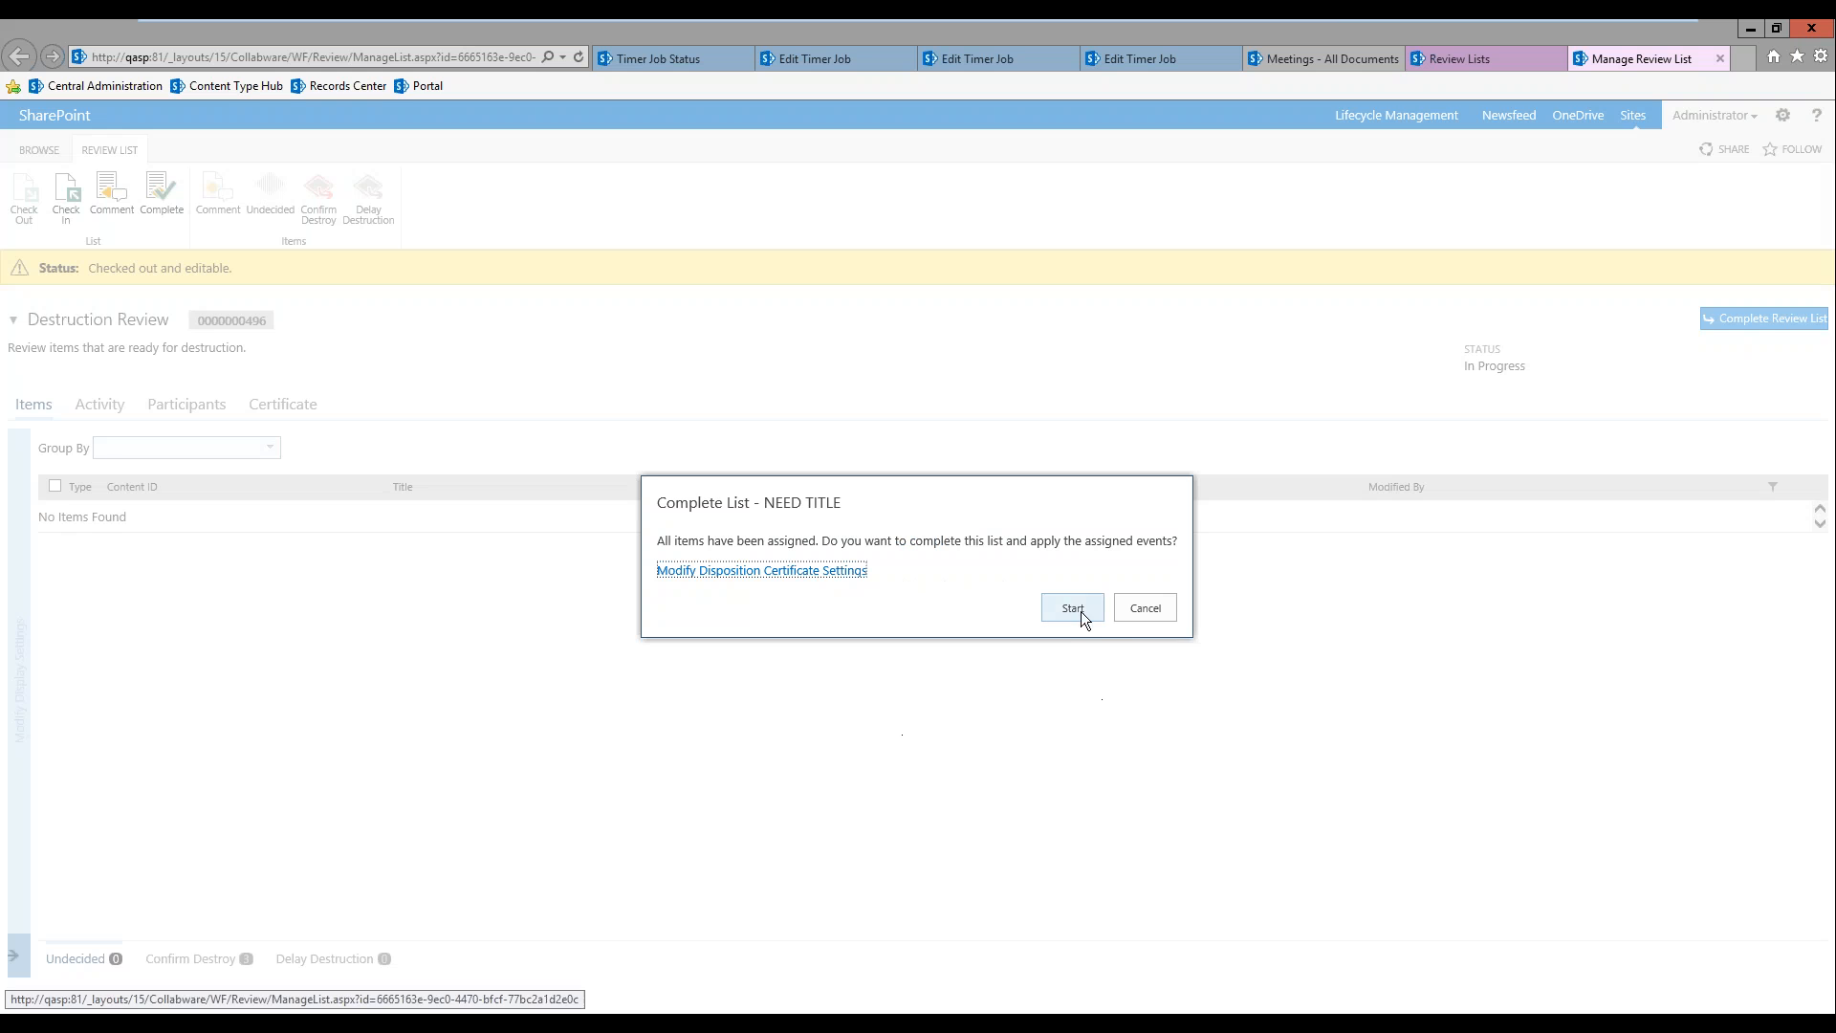
left_click(1076, 616)
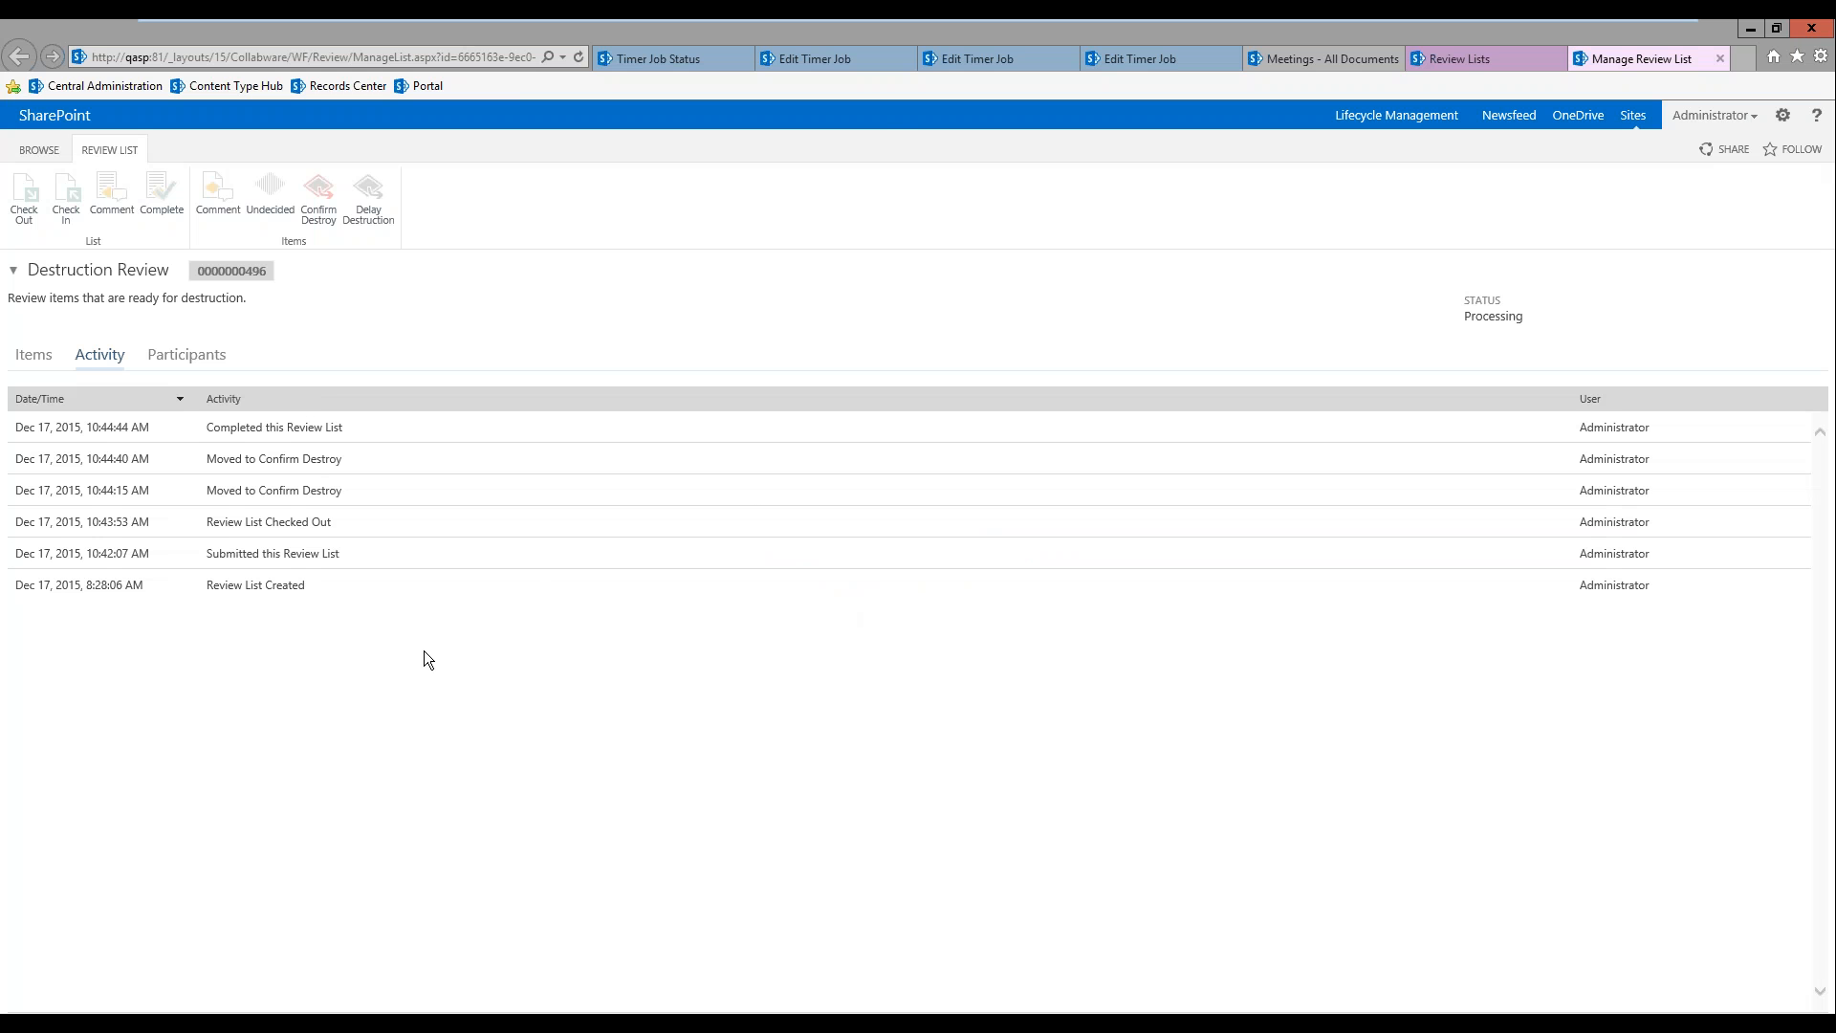
Step: Run the Records Center's Approval List Processing timer job immediately and close the Manage Review List page
left_click(814, 60)
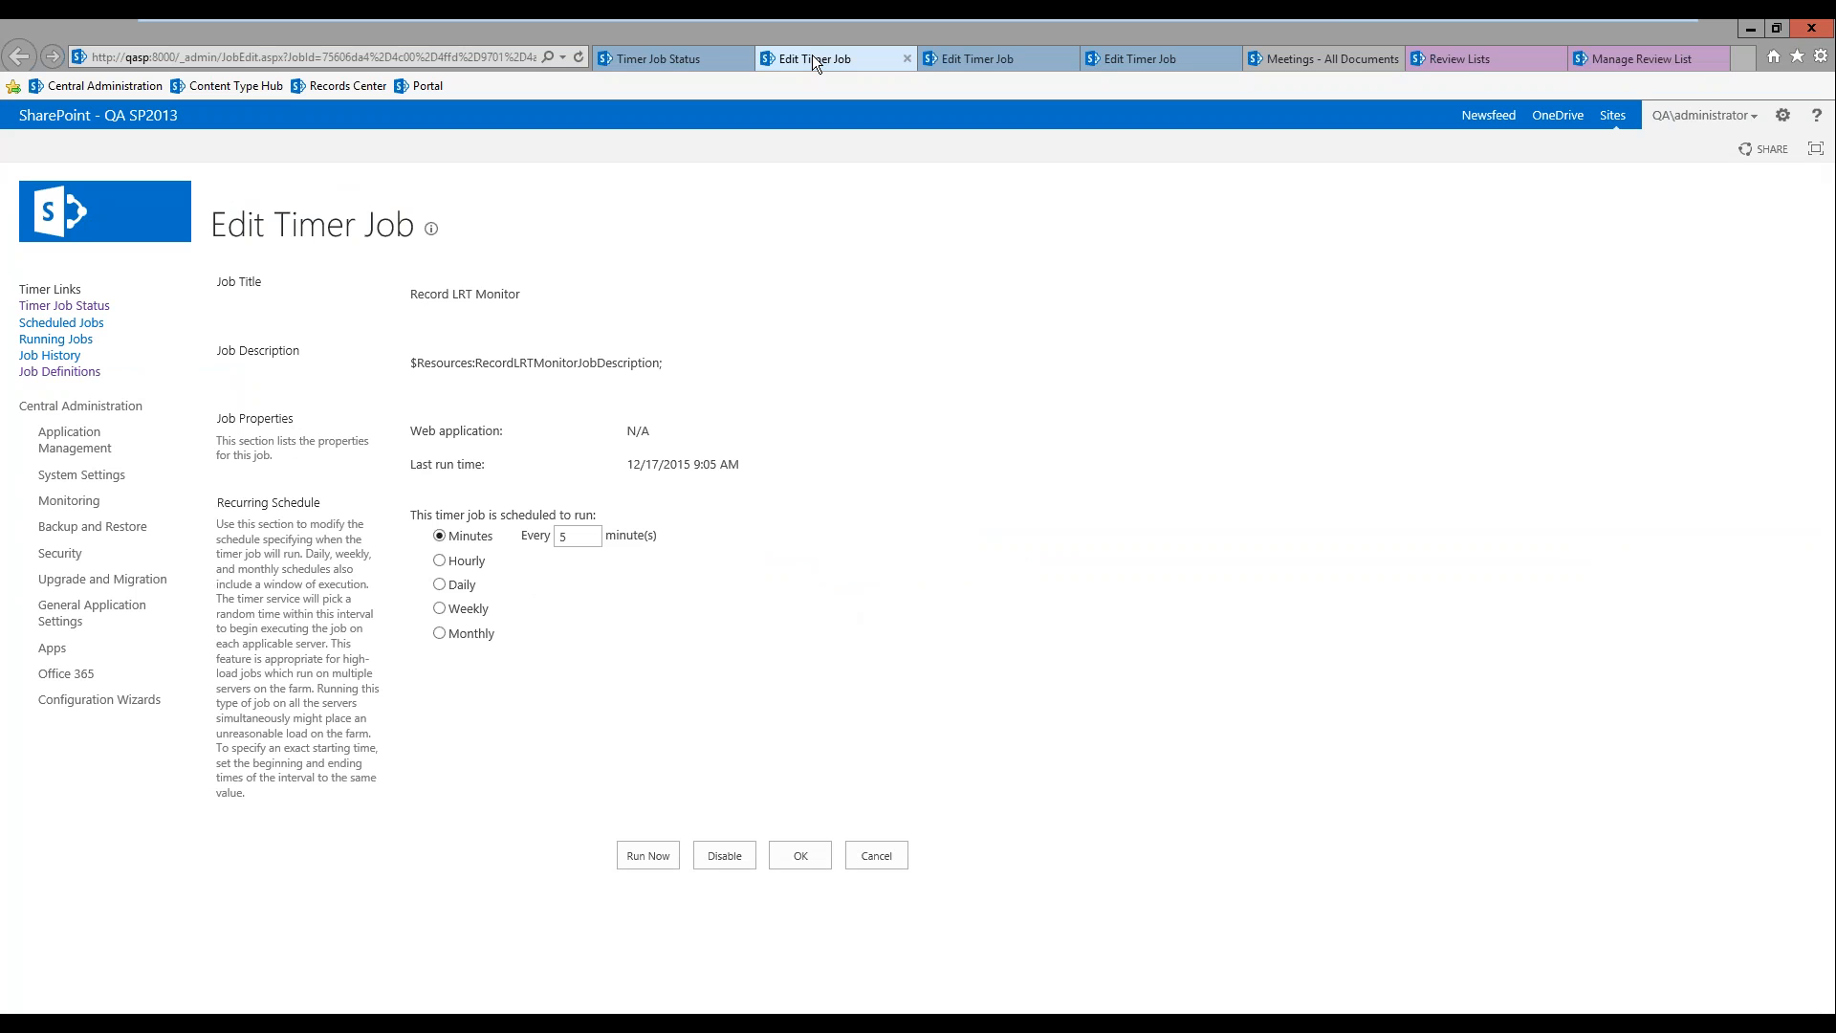
left_click(1157, 62)
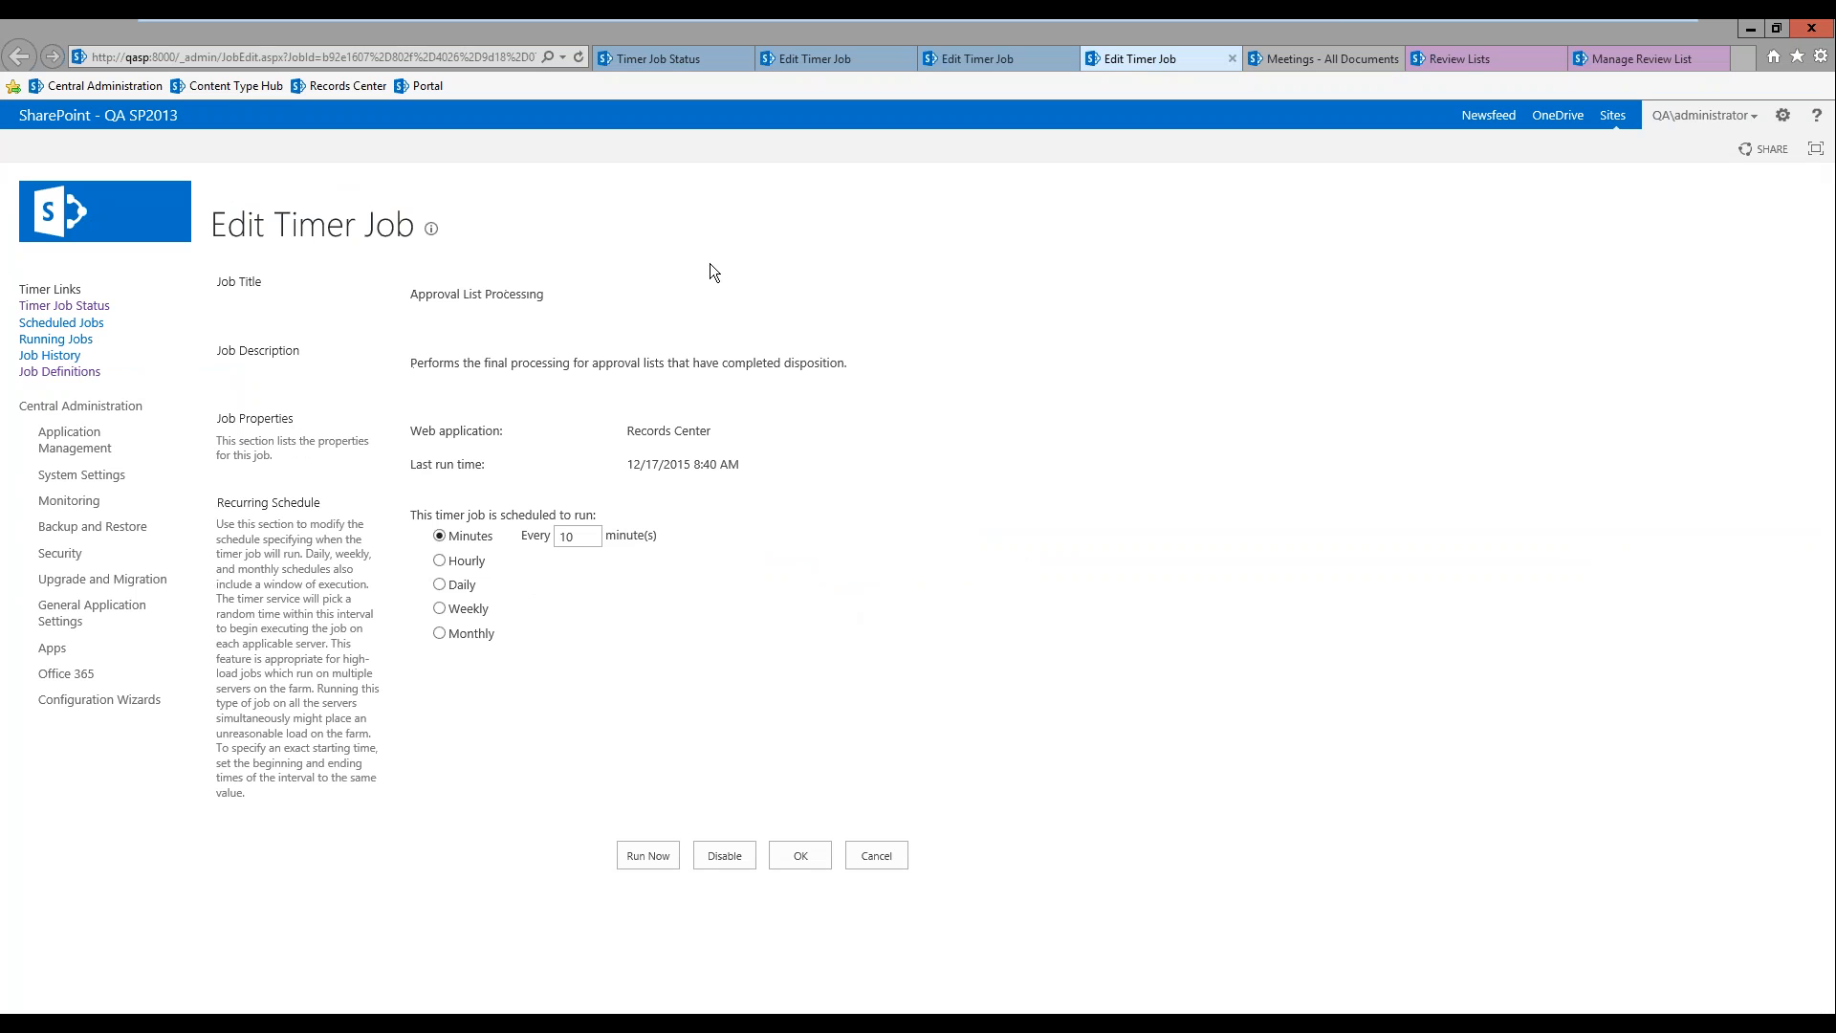
left_click(648, 861)
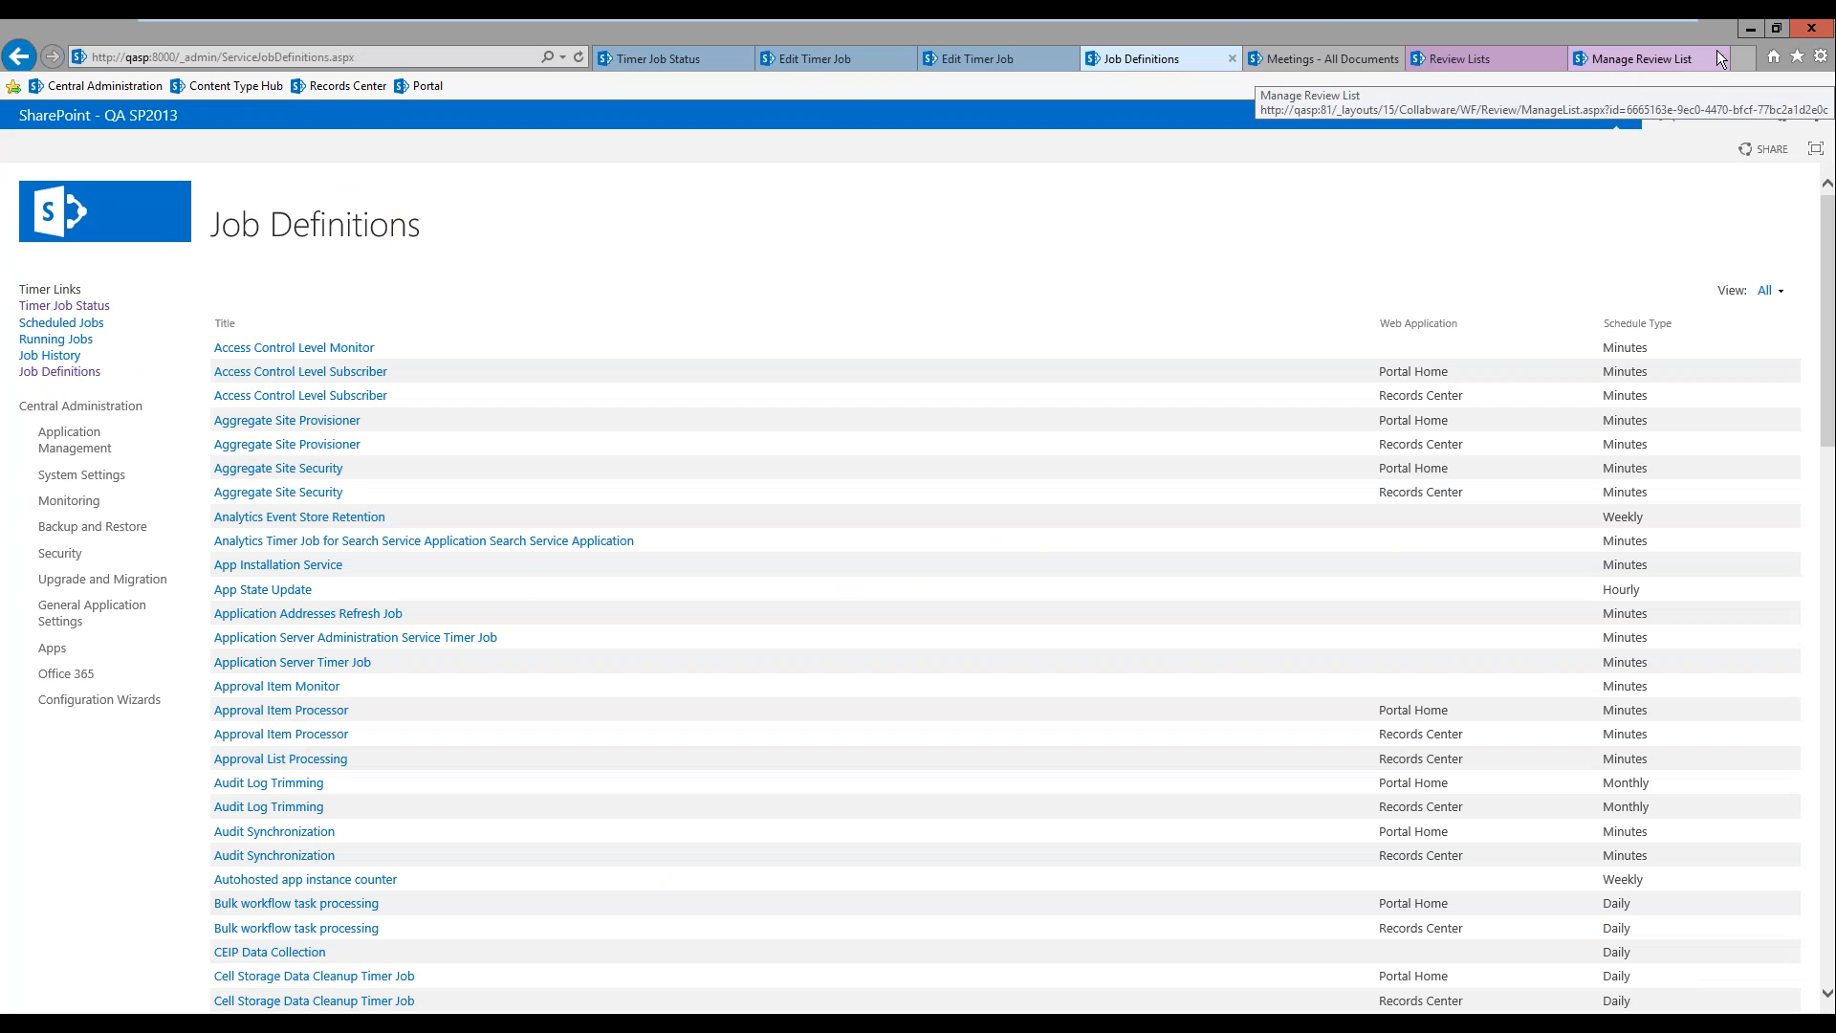
left_click(1672, 62)
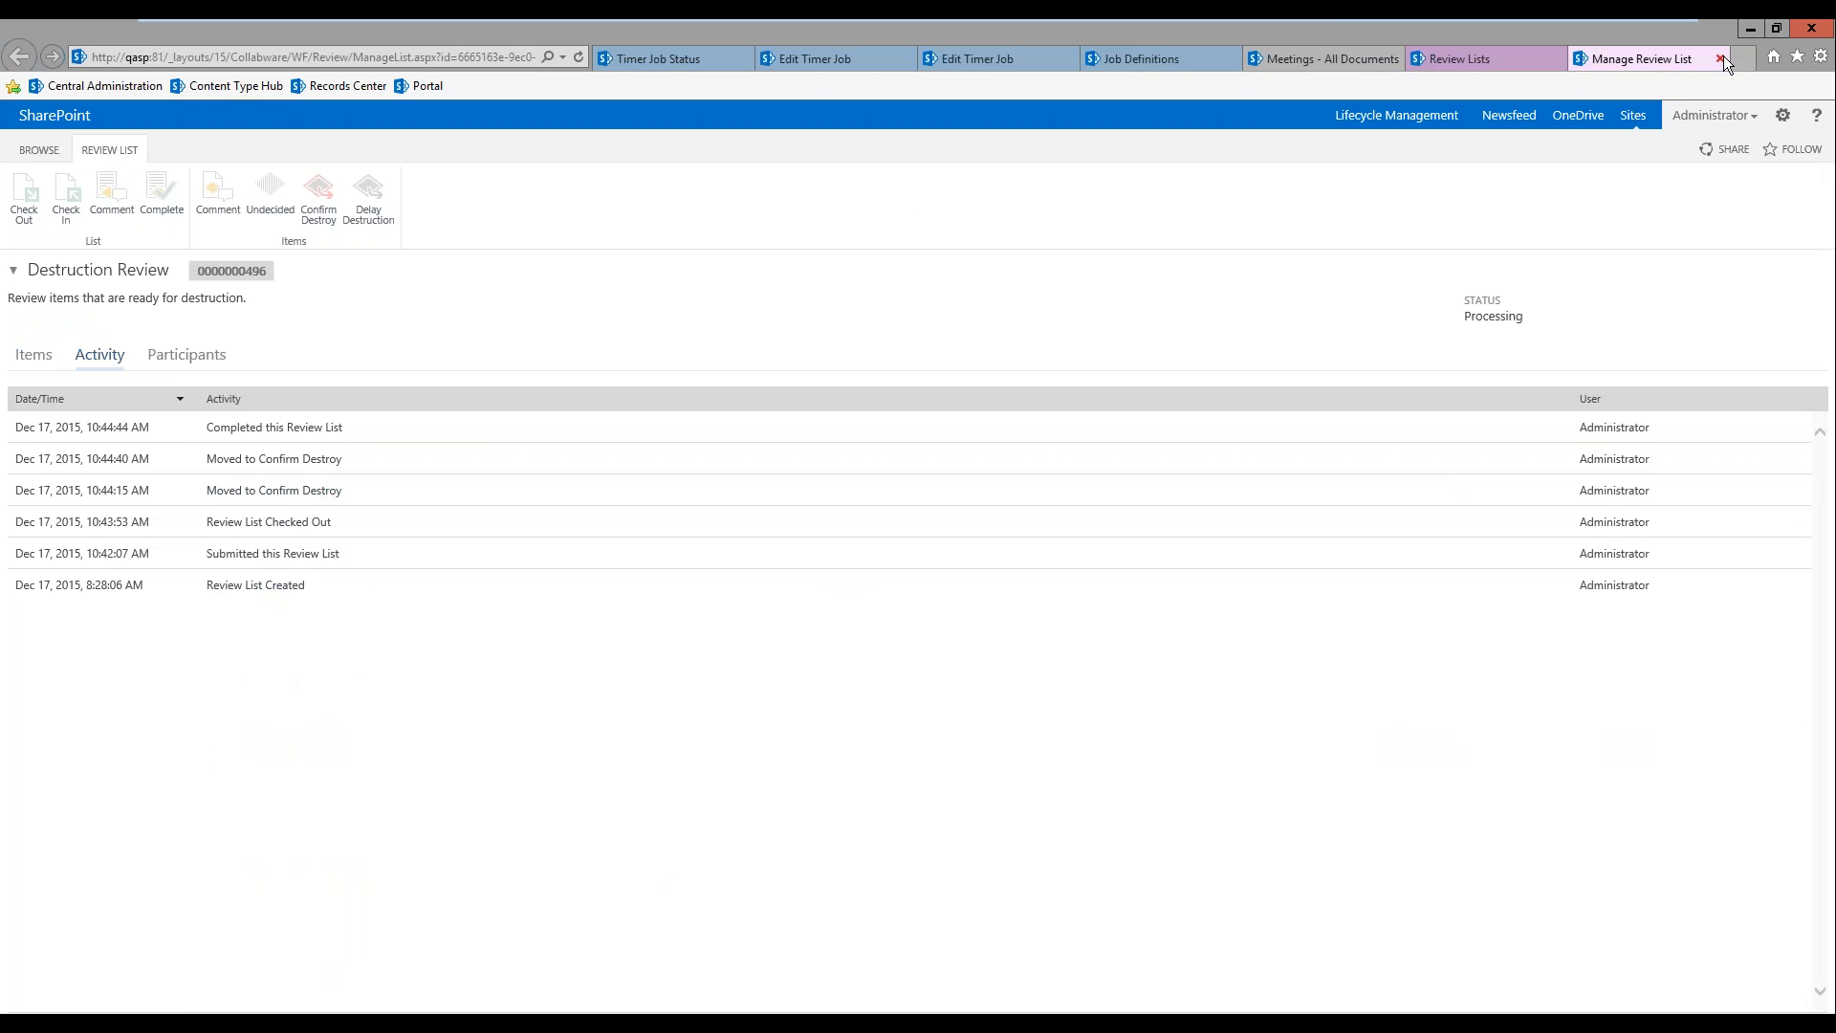
left_click(1721, 59)
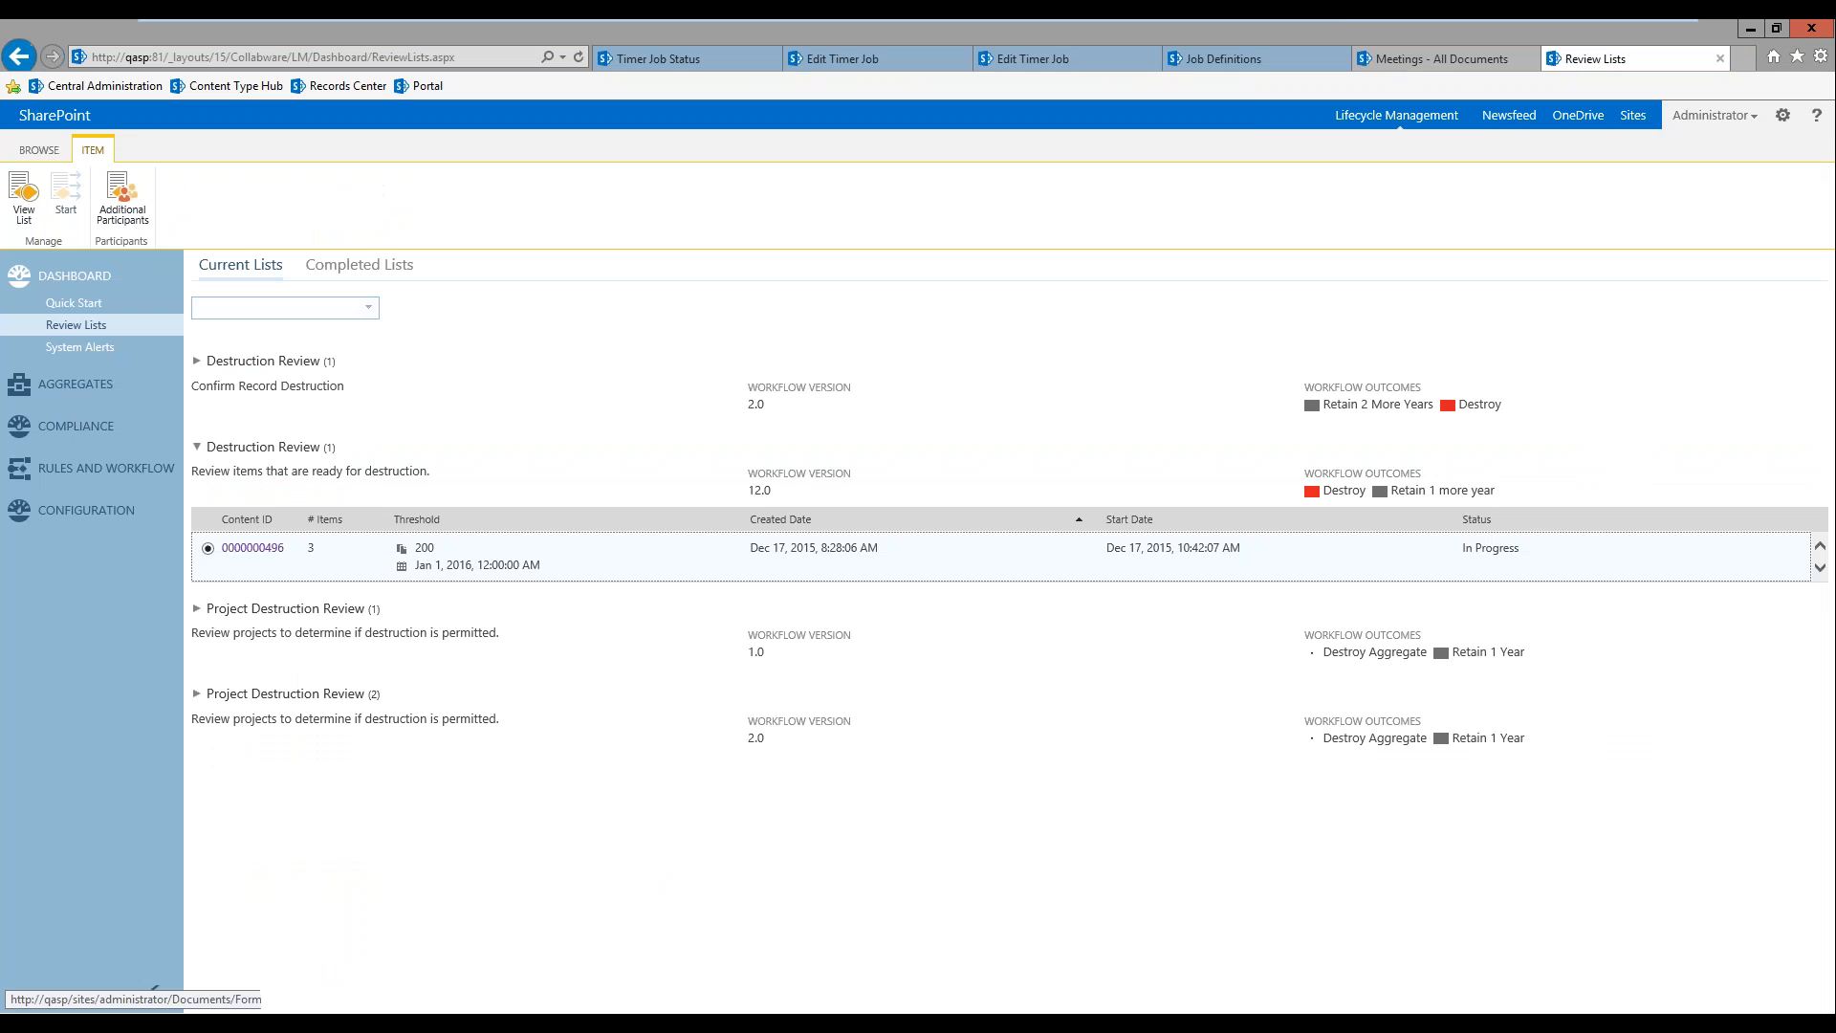
Step: Open the Employee File aggregate template and examine its properties, including the column mappings of Employee Name
left_click(64, 395)
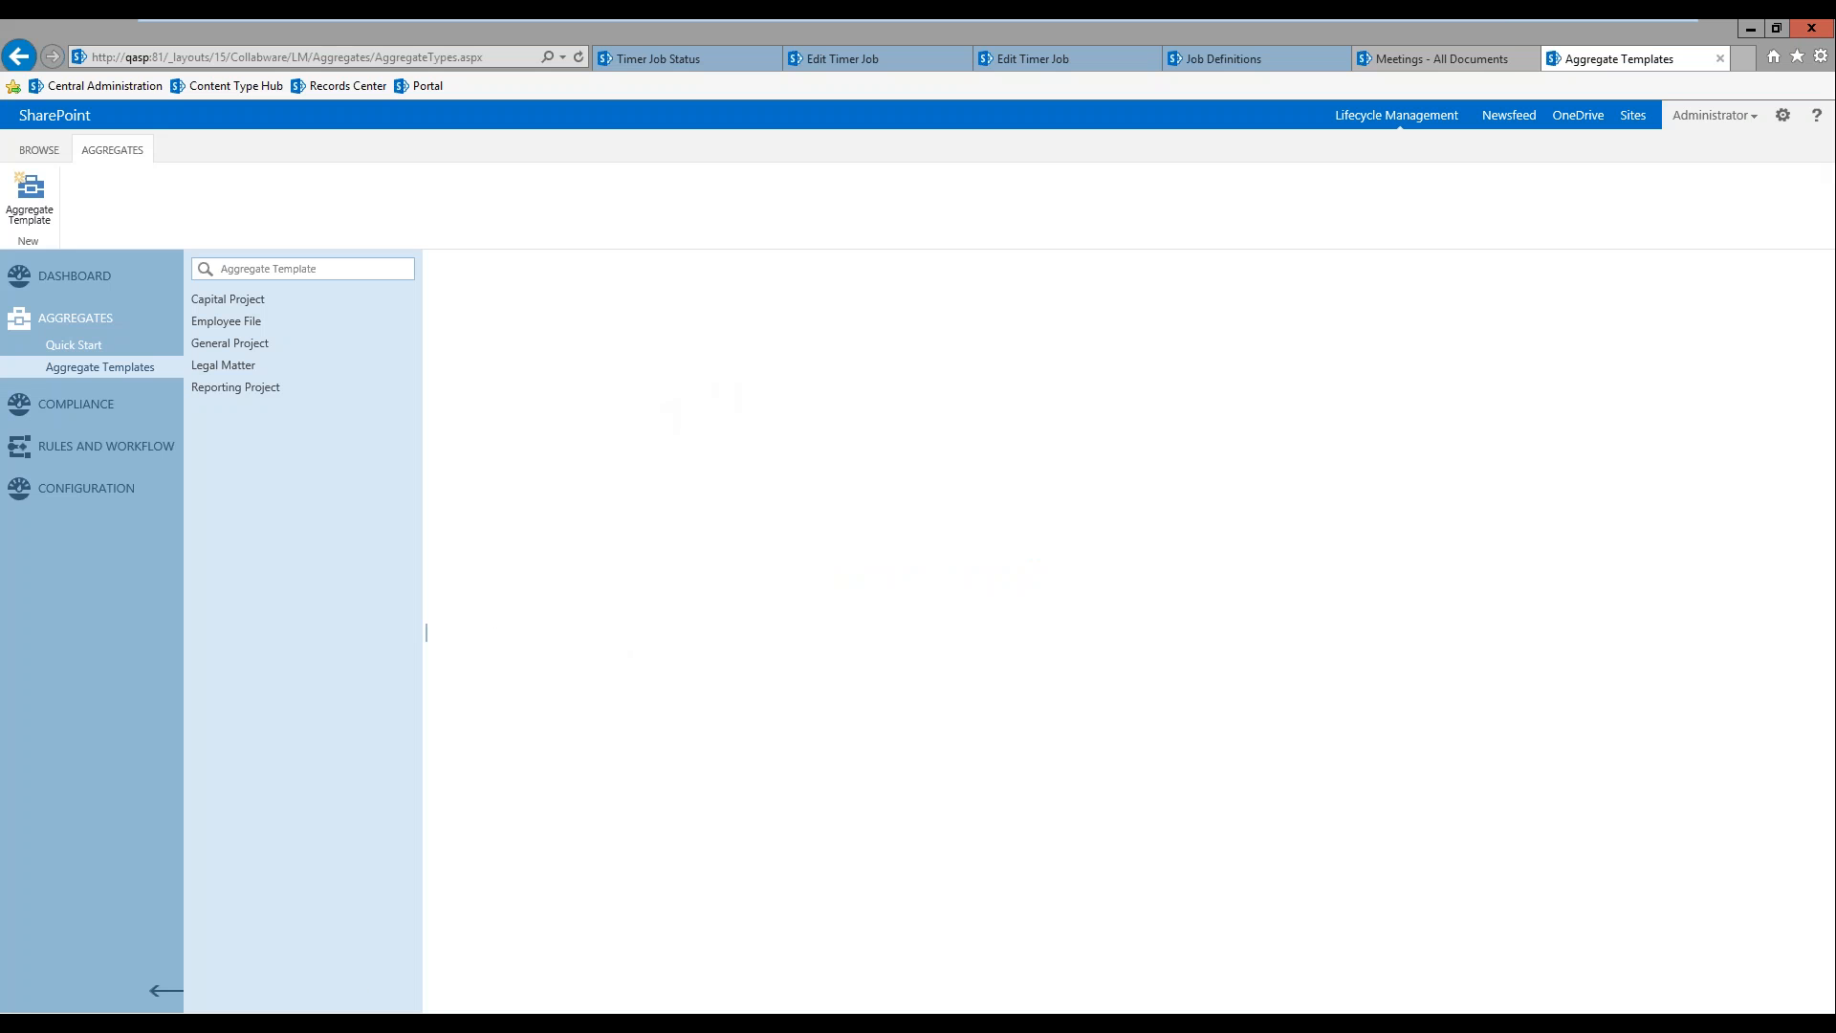
left_click(227, 321)
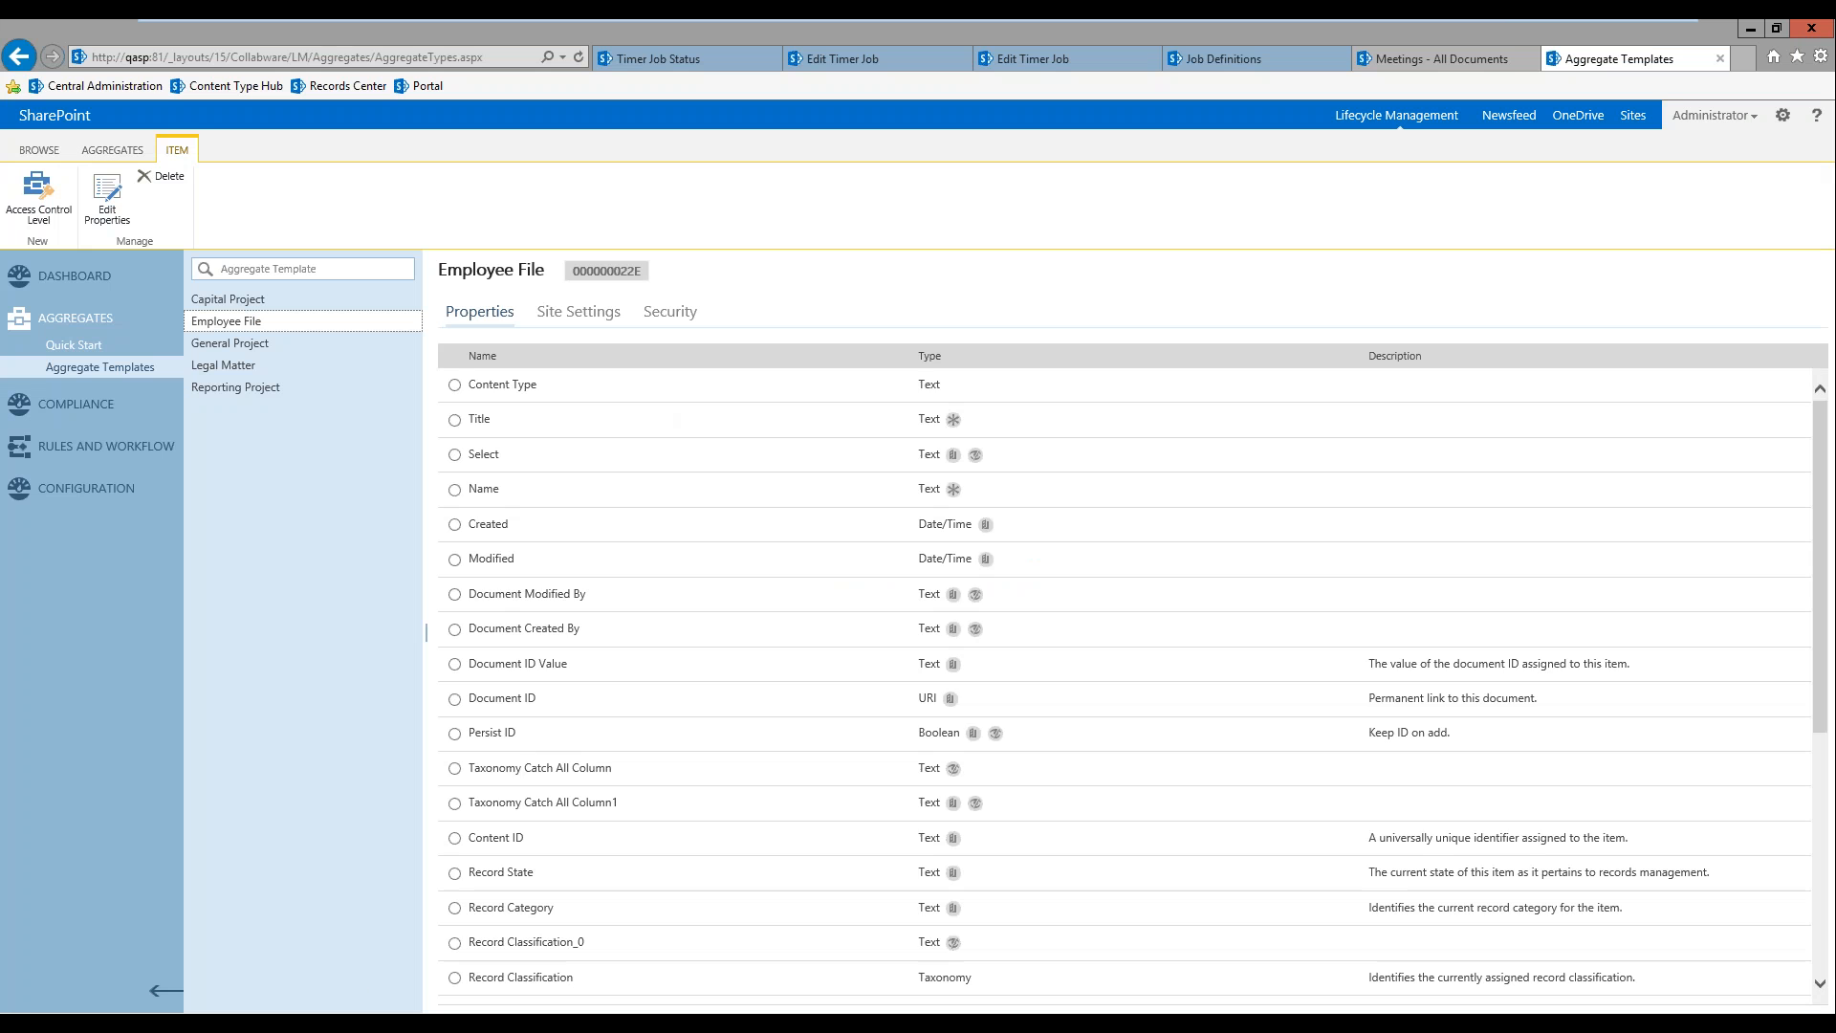
scroll(636, 707, "down", 5)
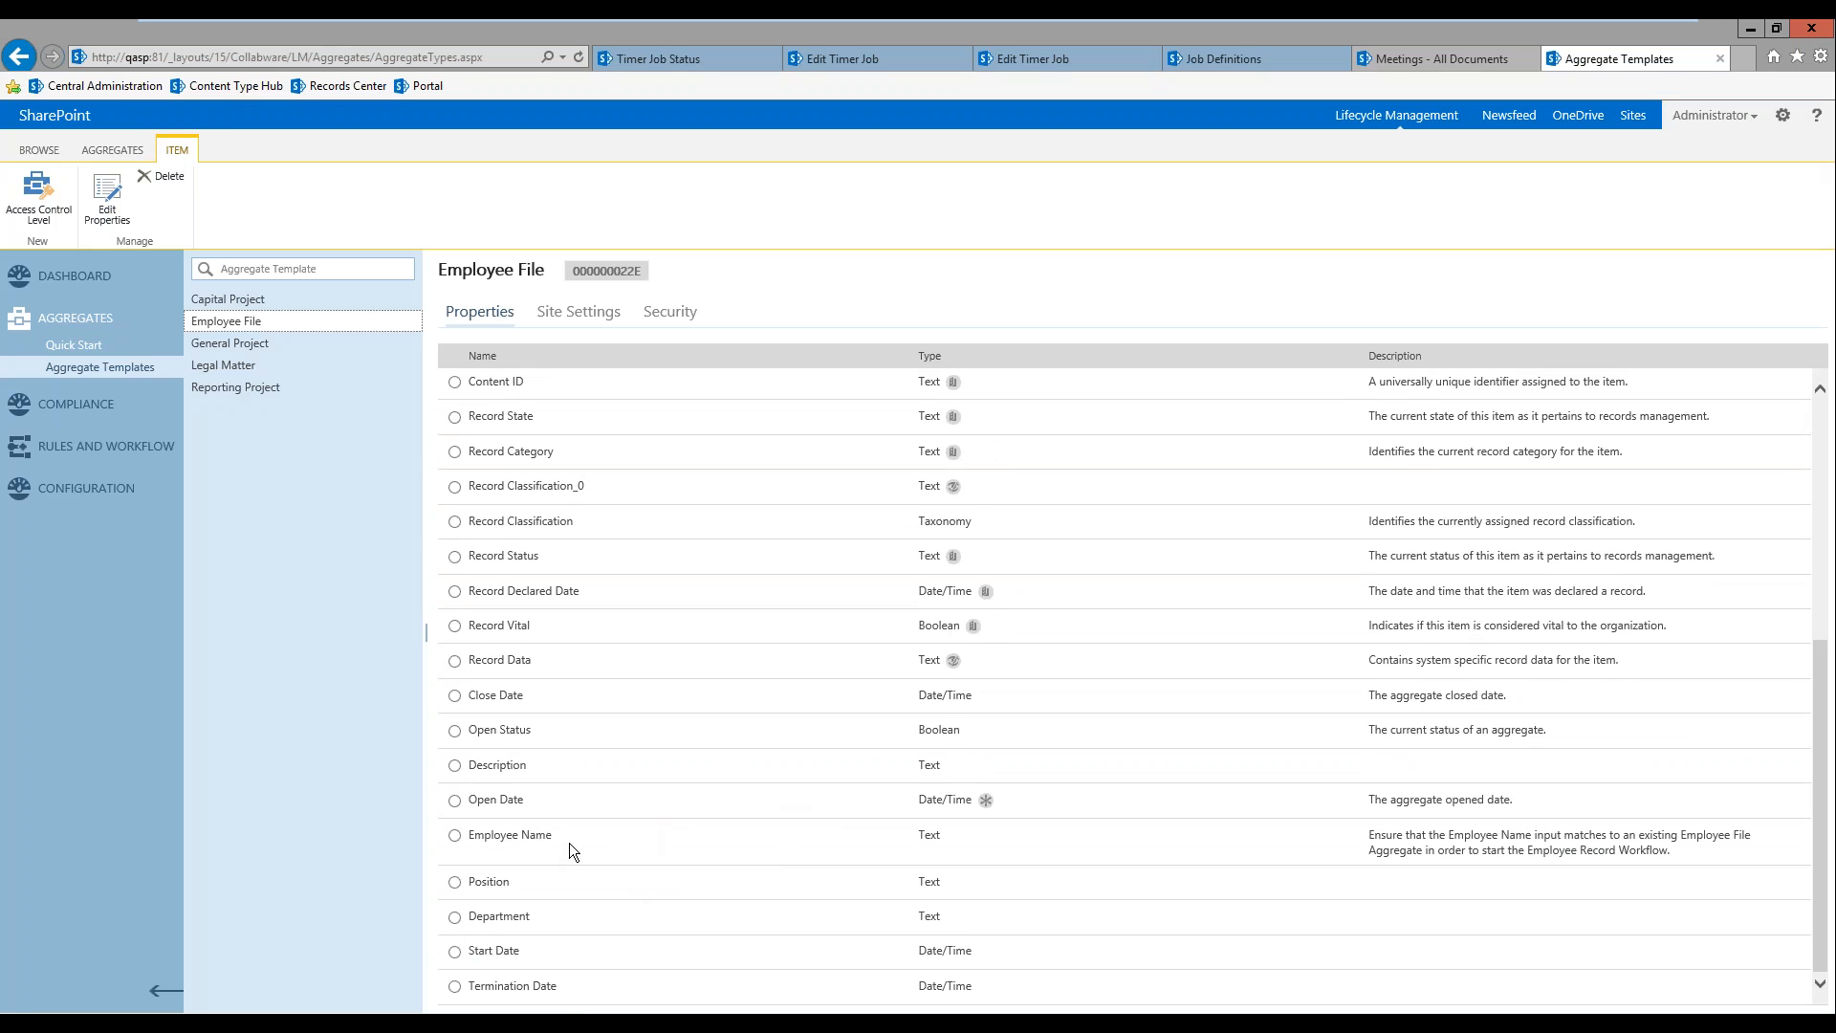
left_click(457, 836)
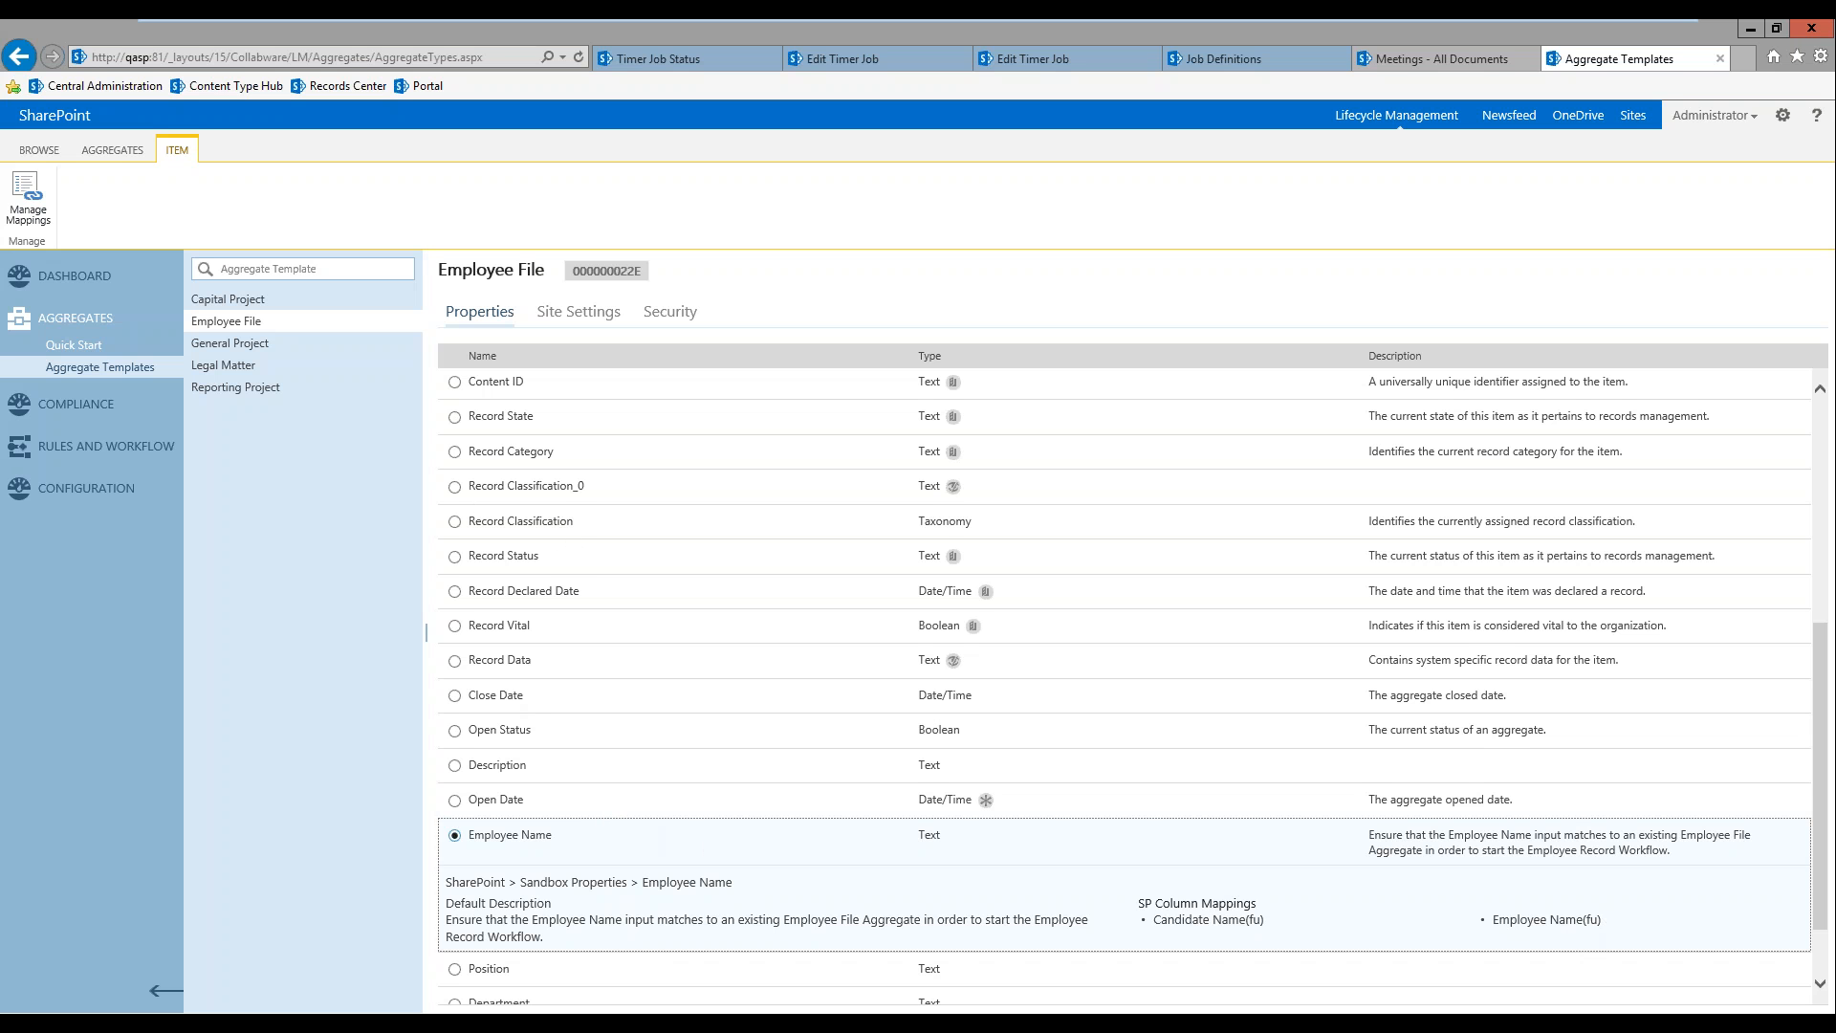
Step: Examine the security and site settings of the Capital Project aggregate template
left_click(228, 299)
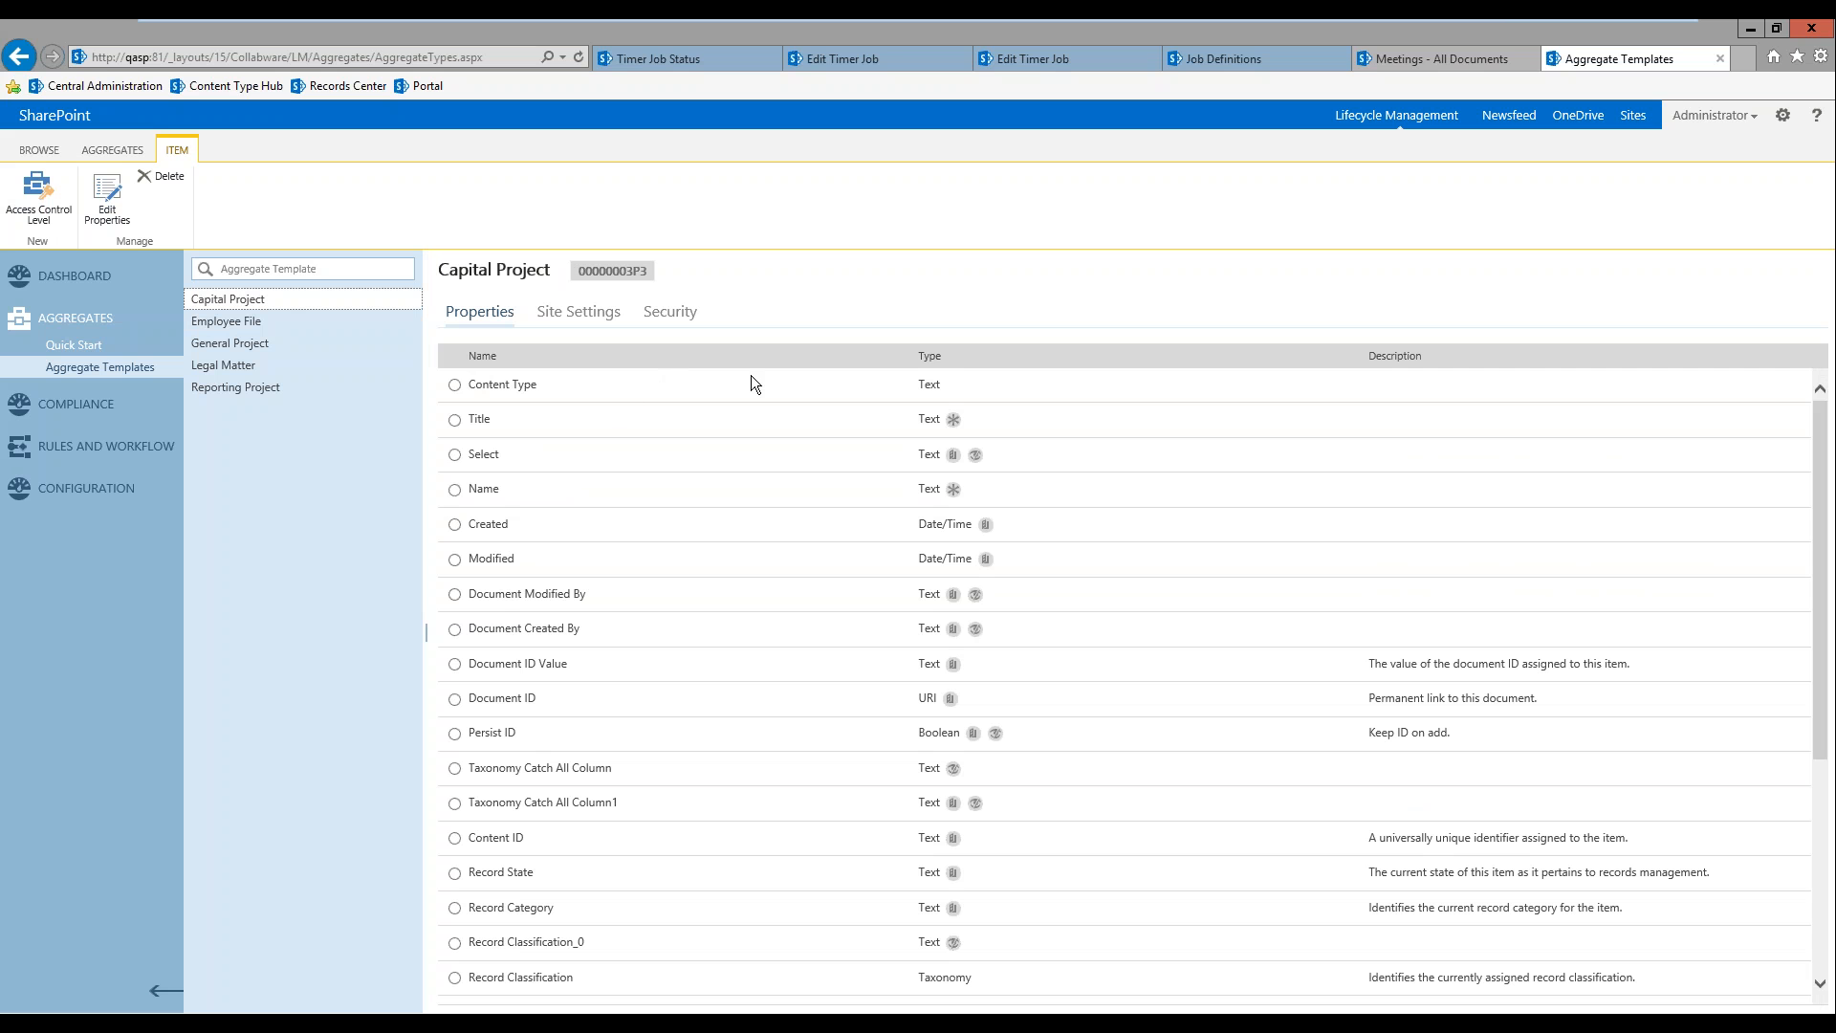
left_click(674, 318)
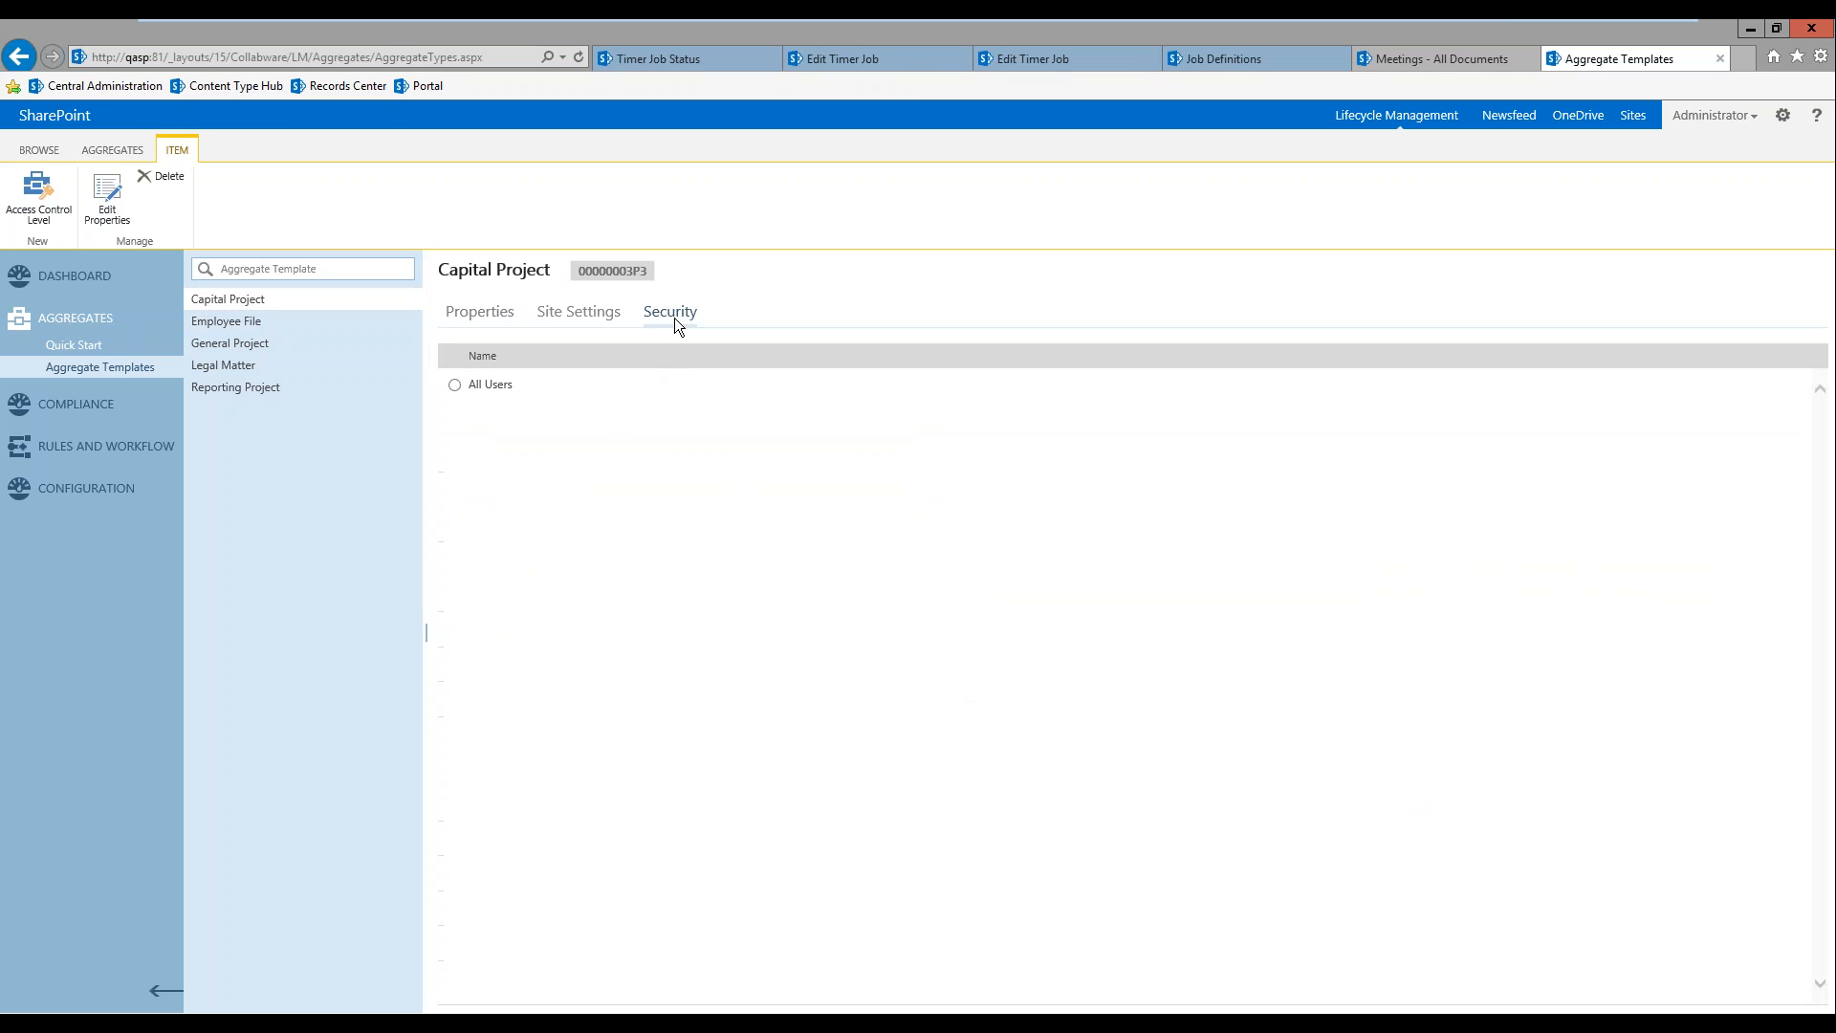
left_click(579, 313)
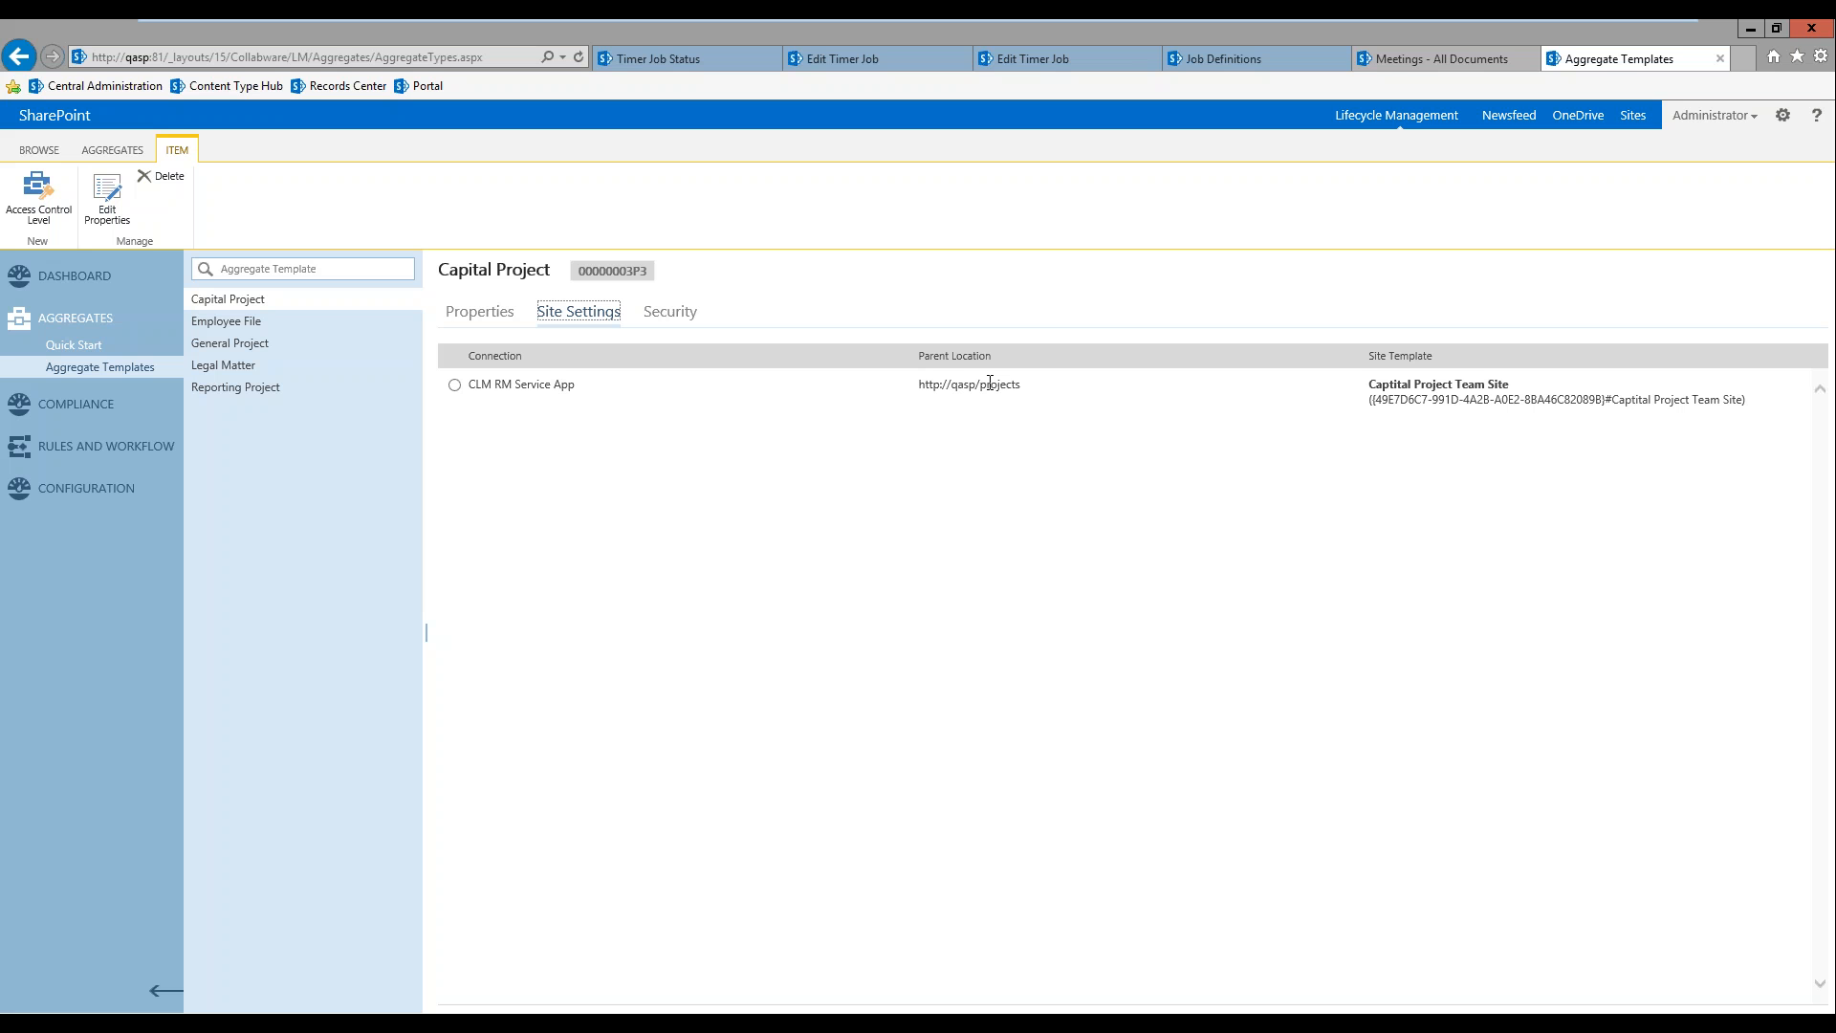
Step: Examine the file plan's HUM-03 - Employee Files category, covering its repository, its policies and the Employee Policy workflow diagram
left_click(45, 406)
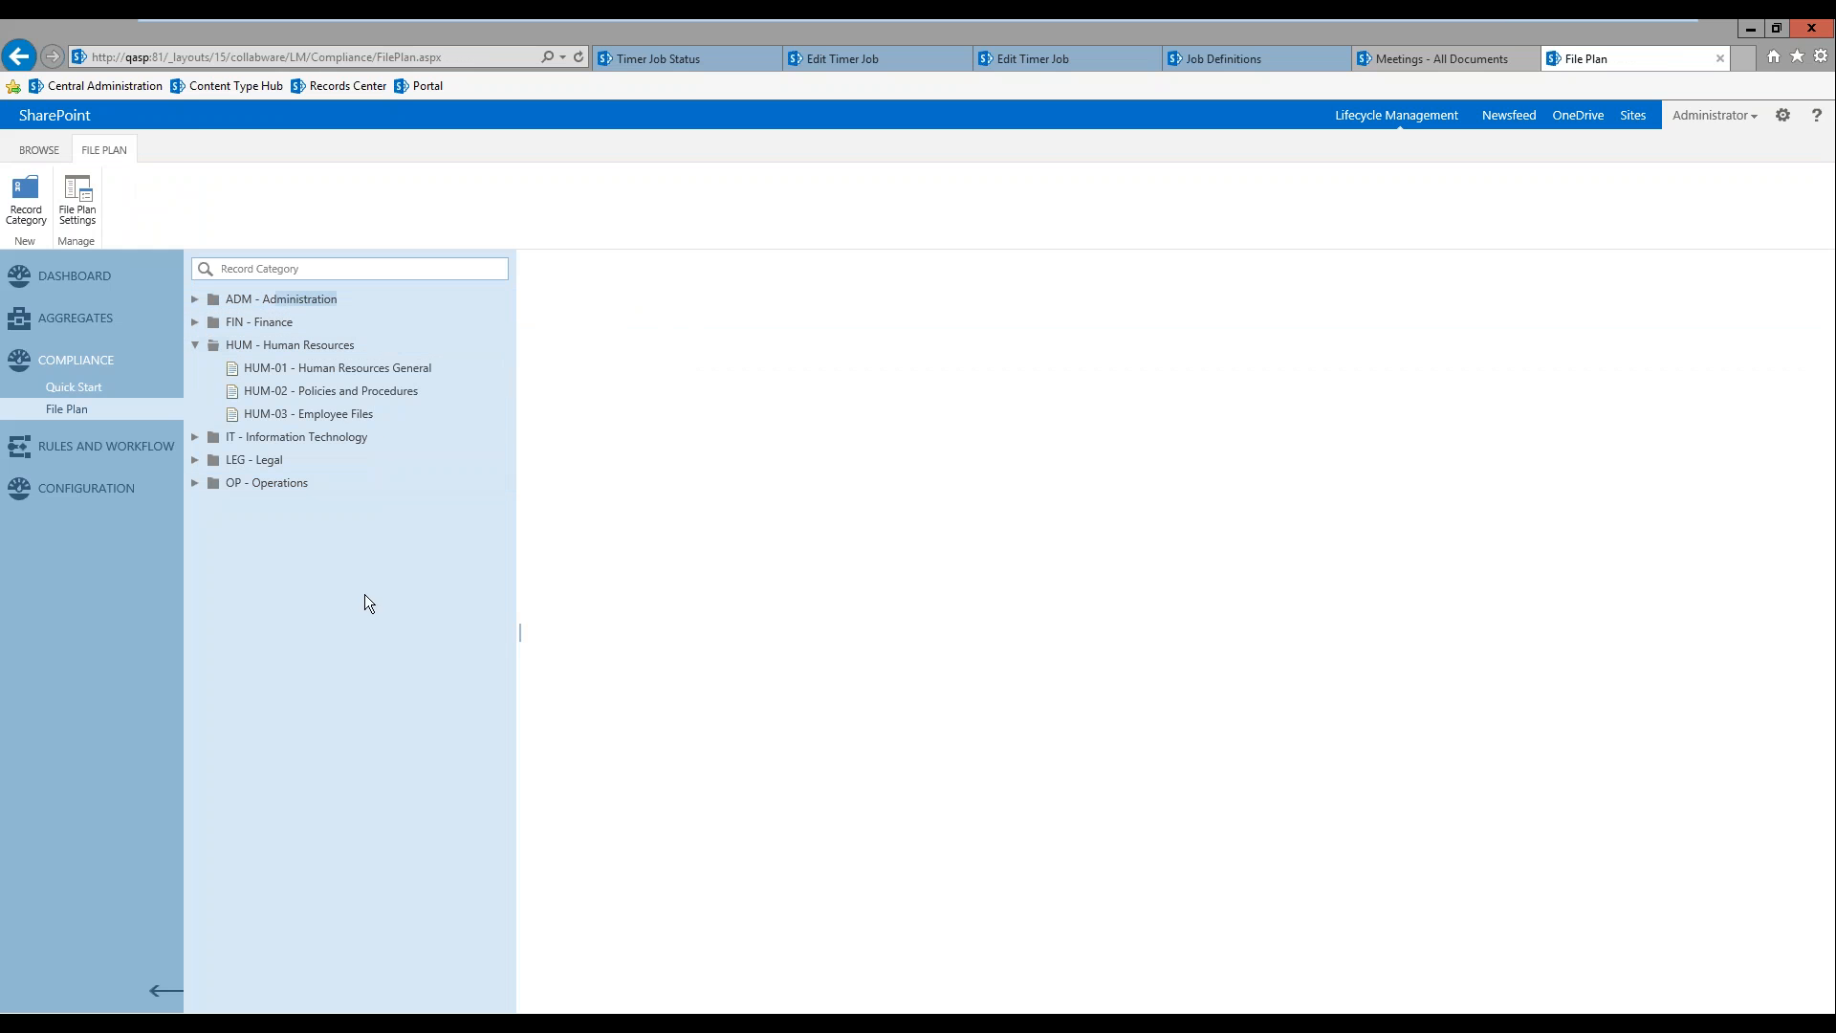
left_click(342, 413)
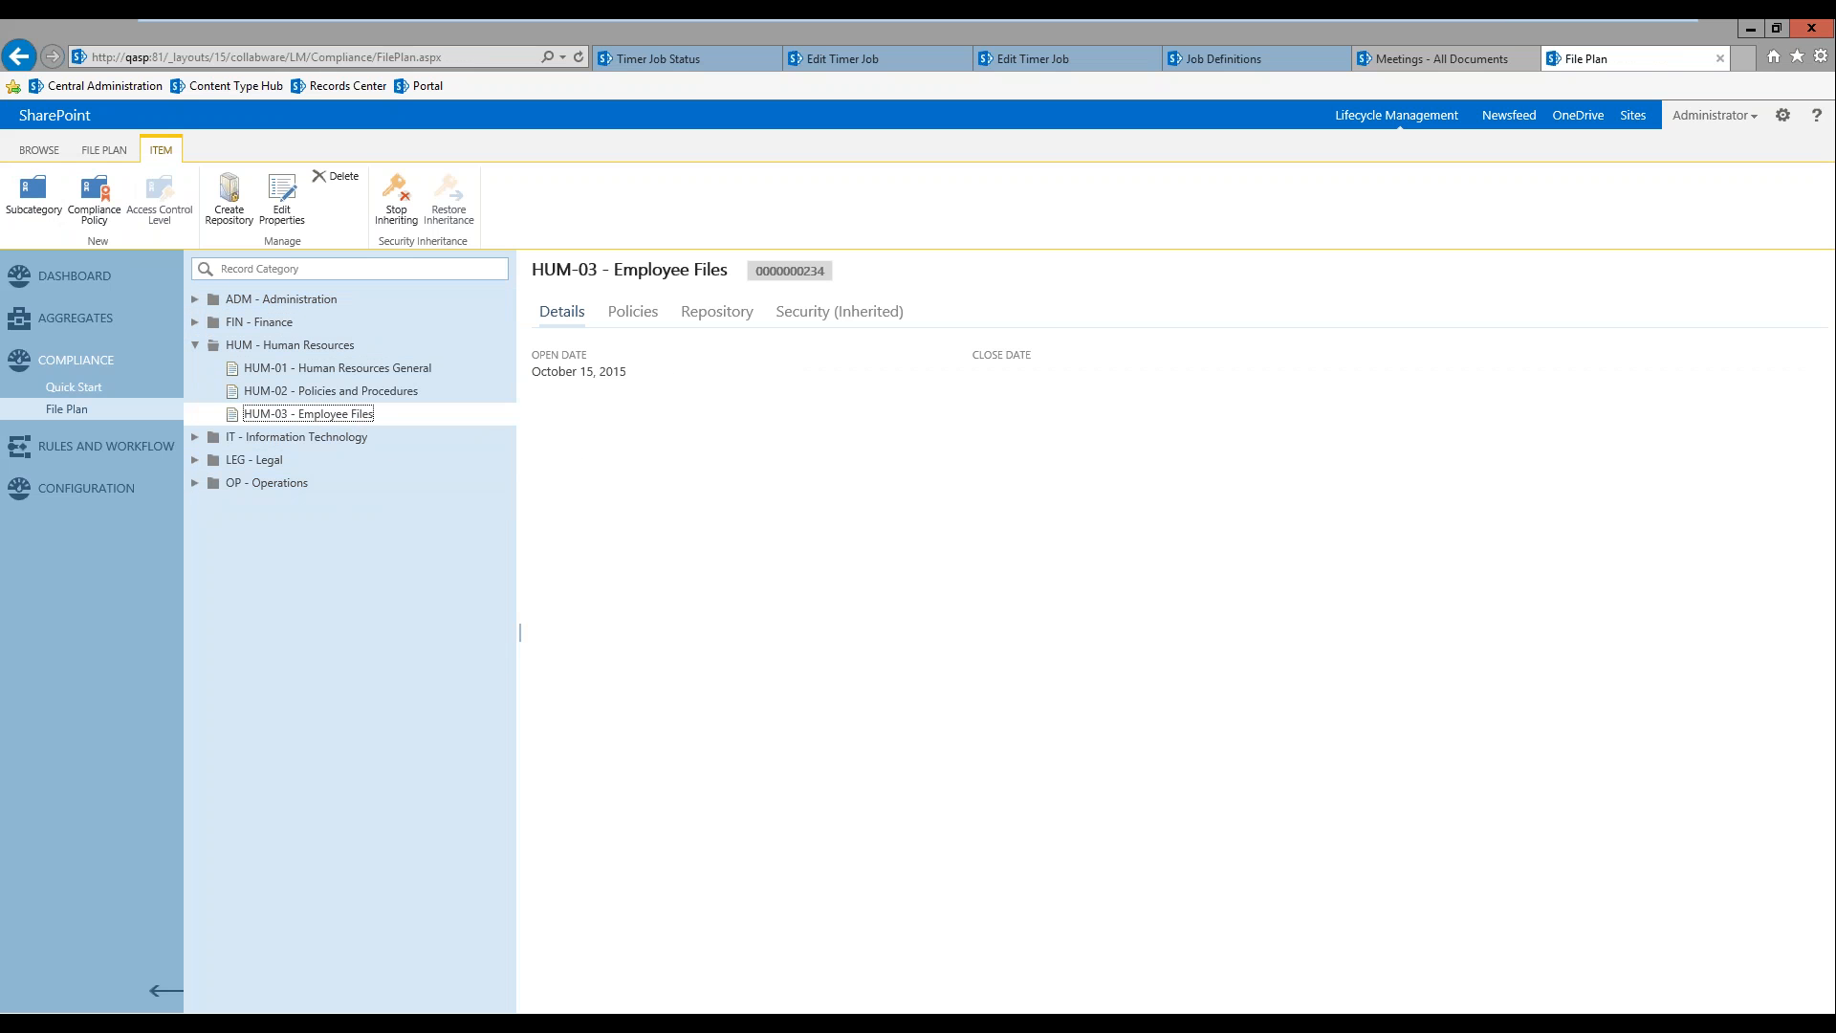
left_click(723, 314)
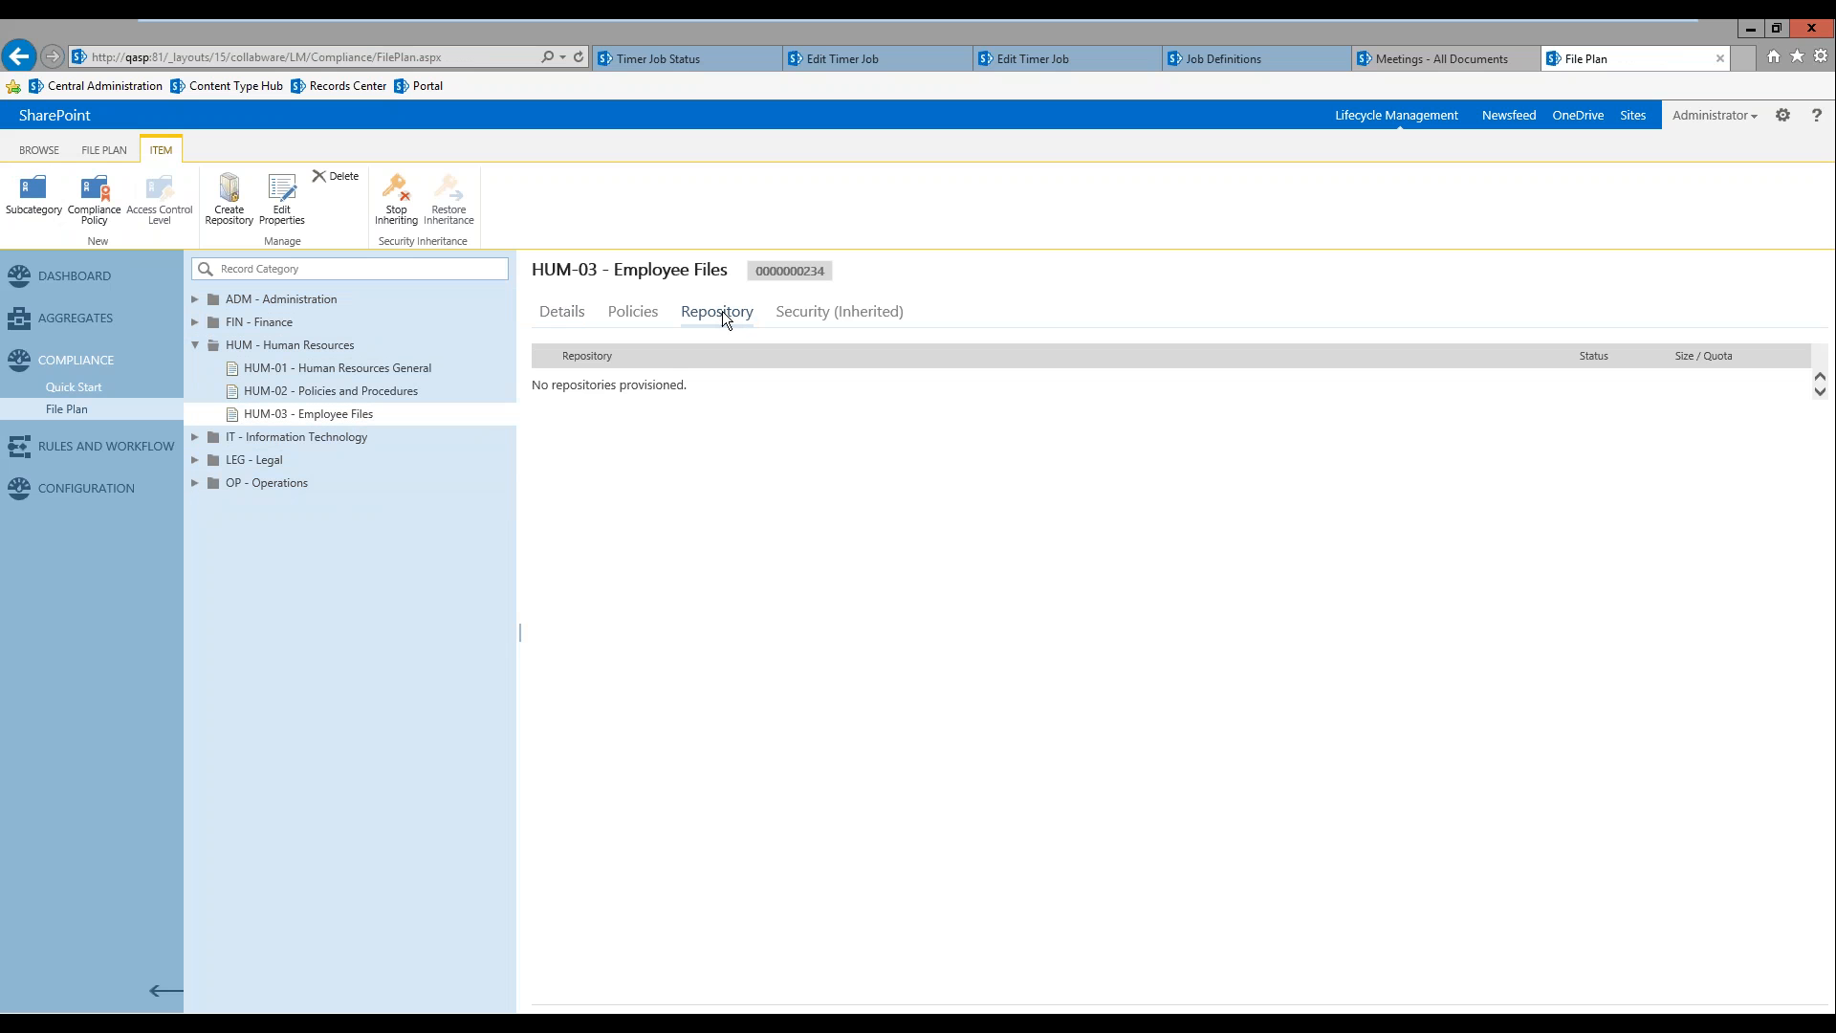
left_click(637, 318)
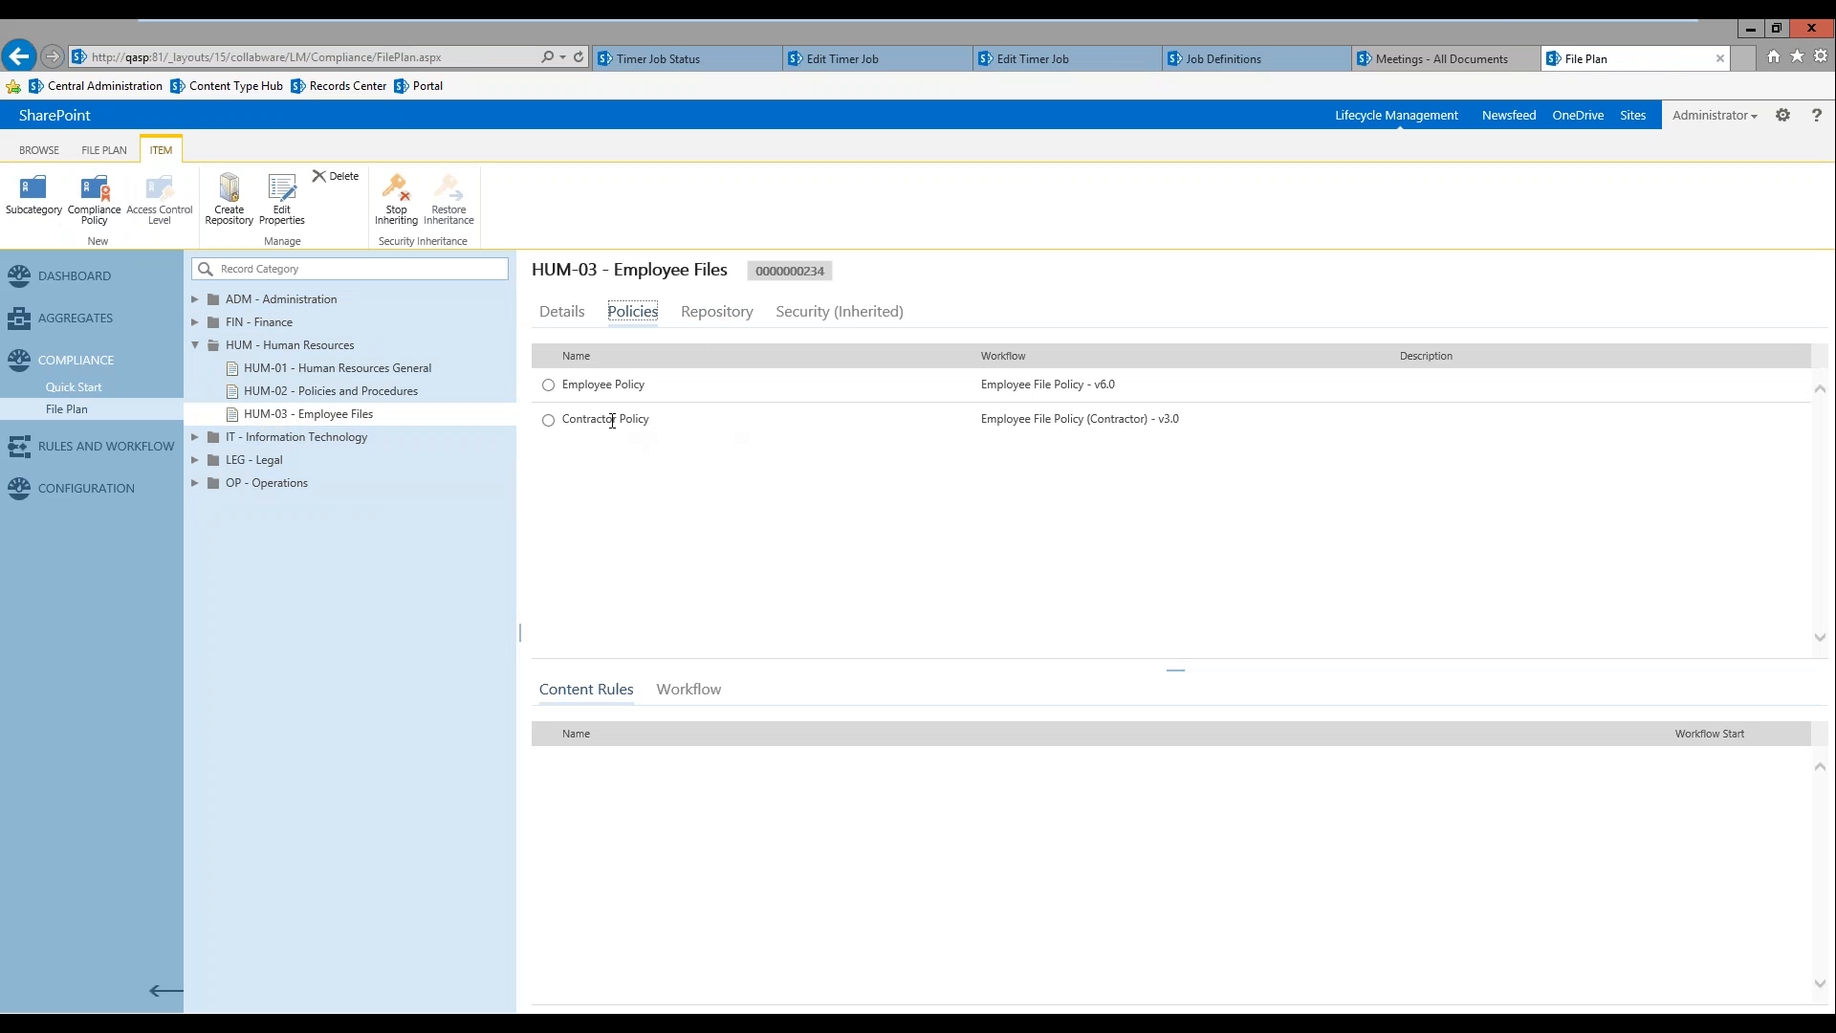
left_click(548, 384)
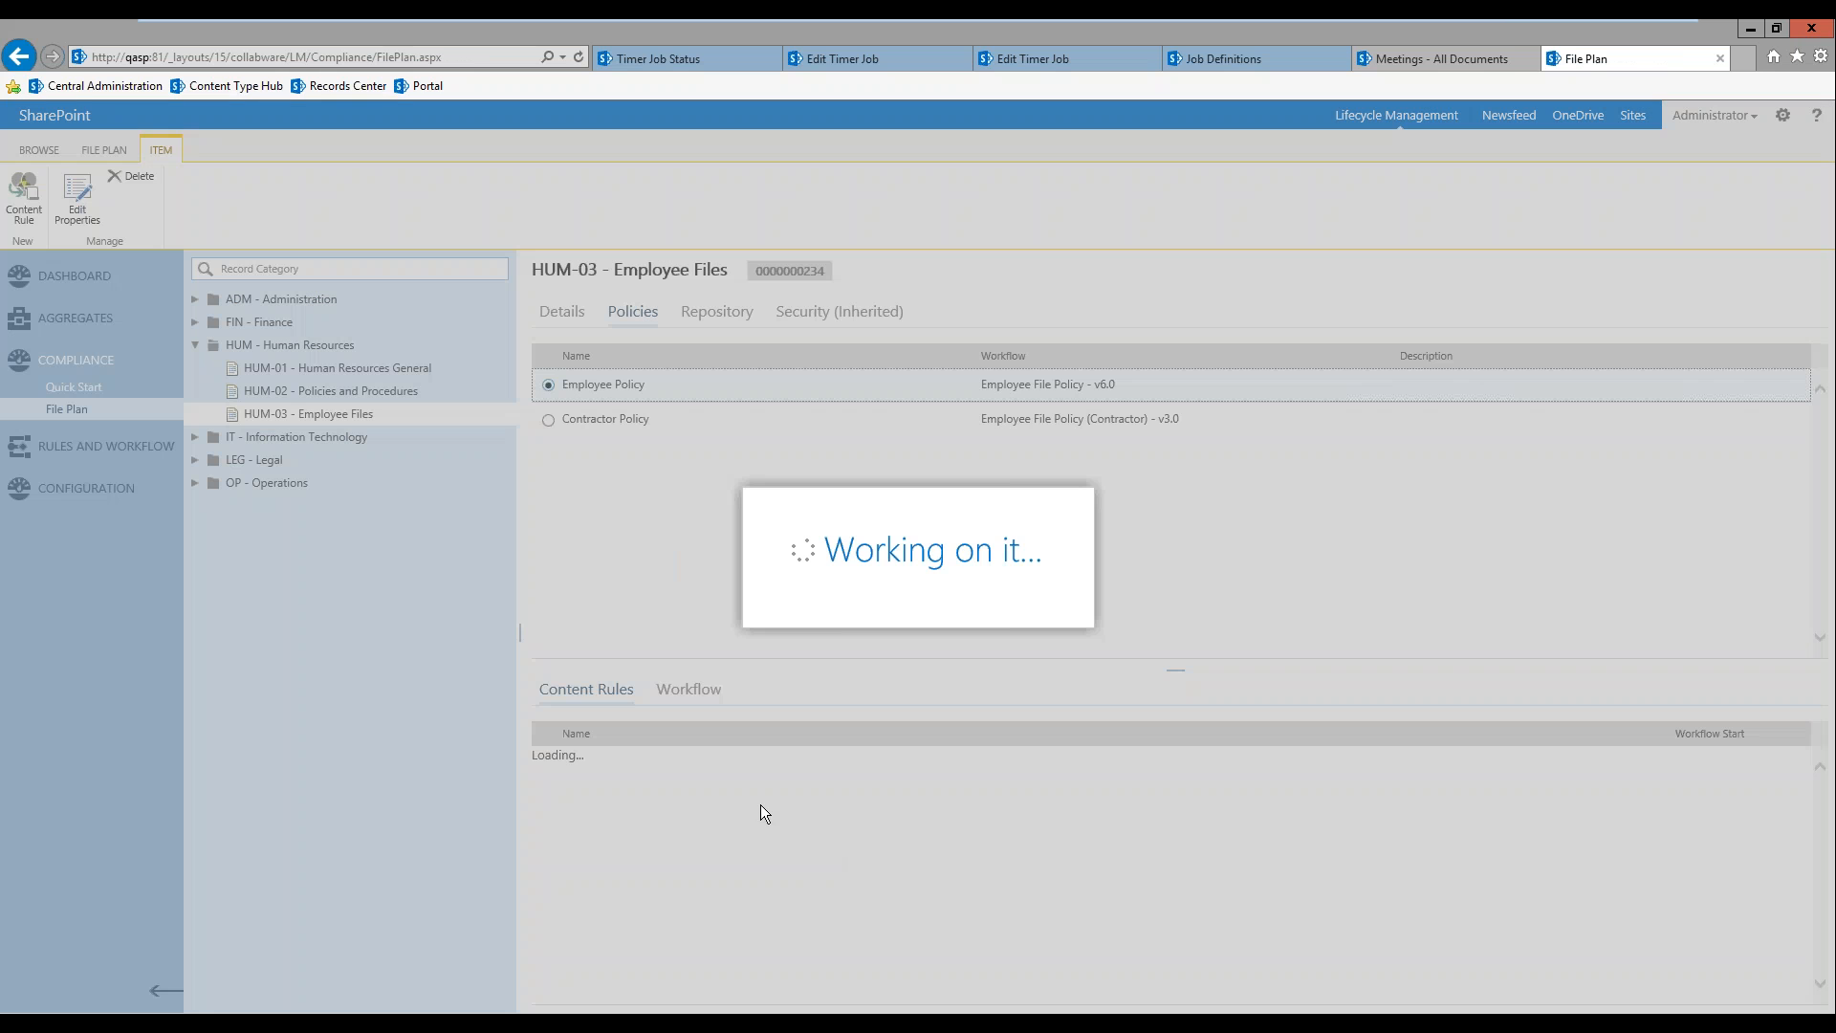
left_click(691, 693)
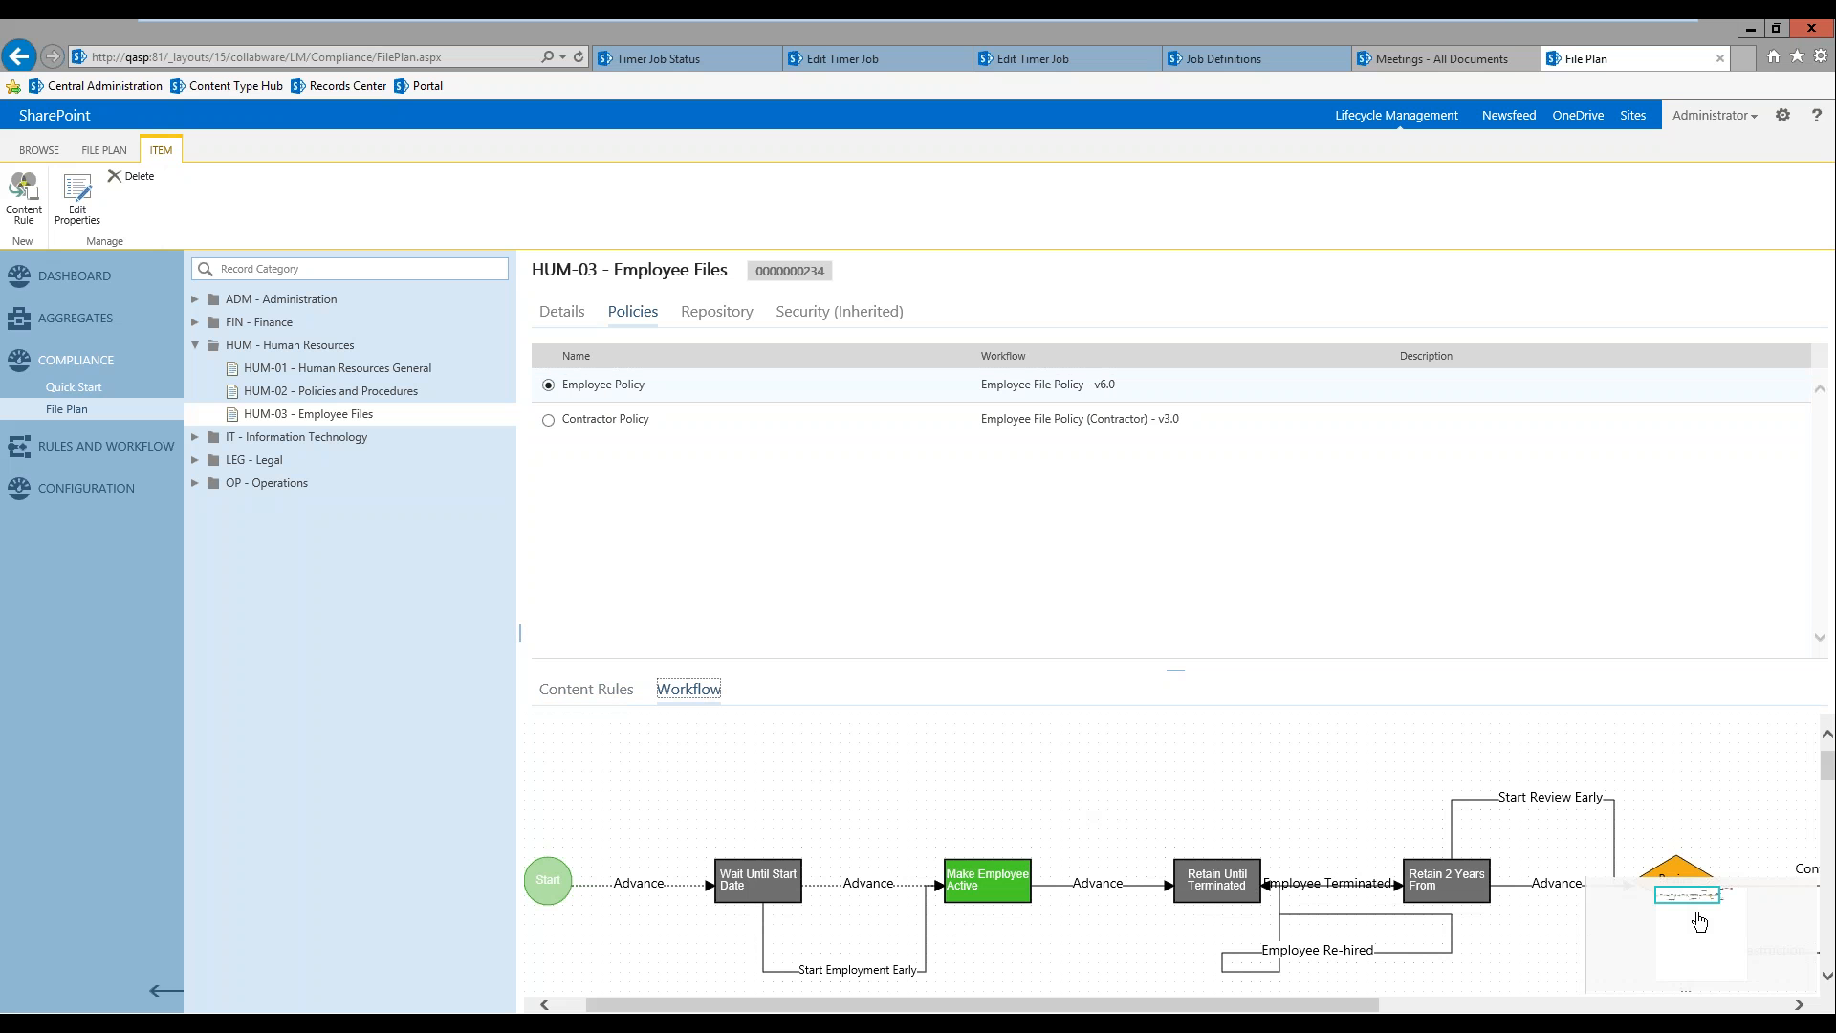
mouse_move(1689, 898)
left_mouse_down()
mouse_move(1709, 904)
mouse_move(1684, 896)
left_mouse_up()
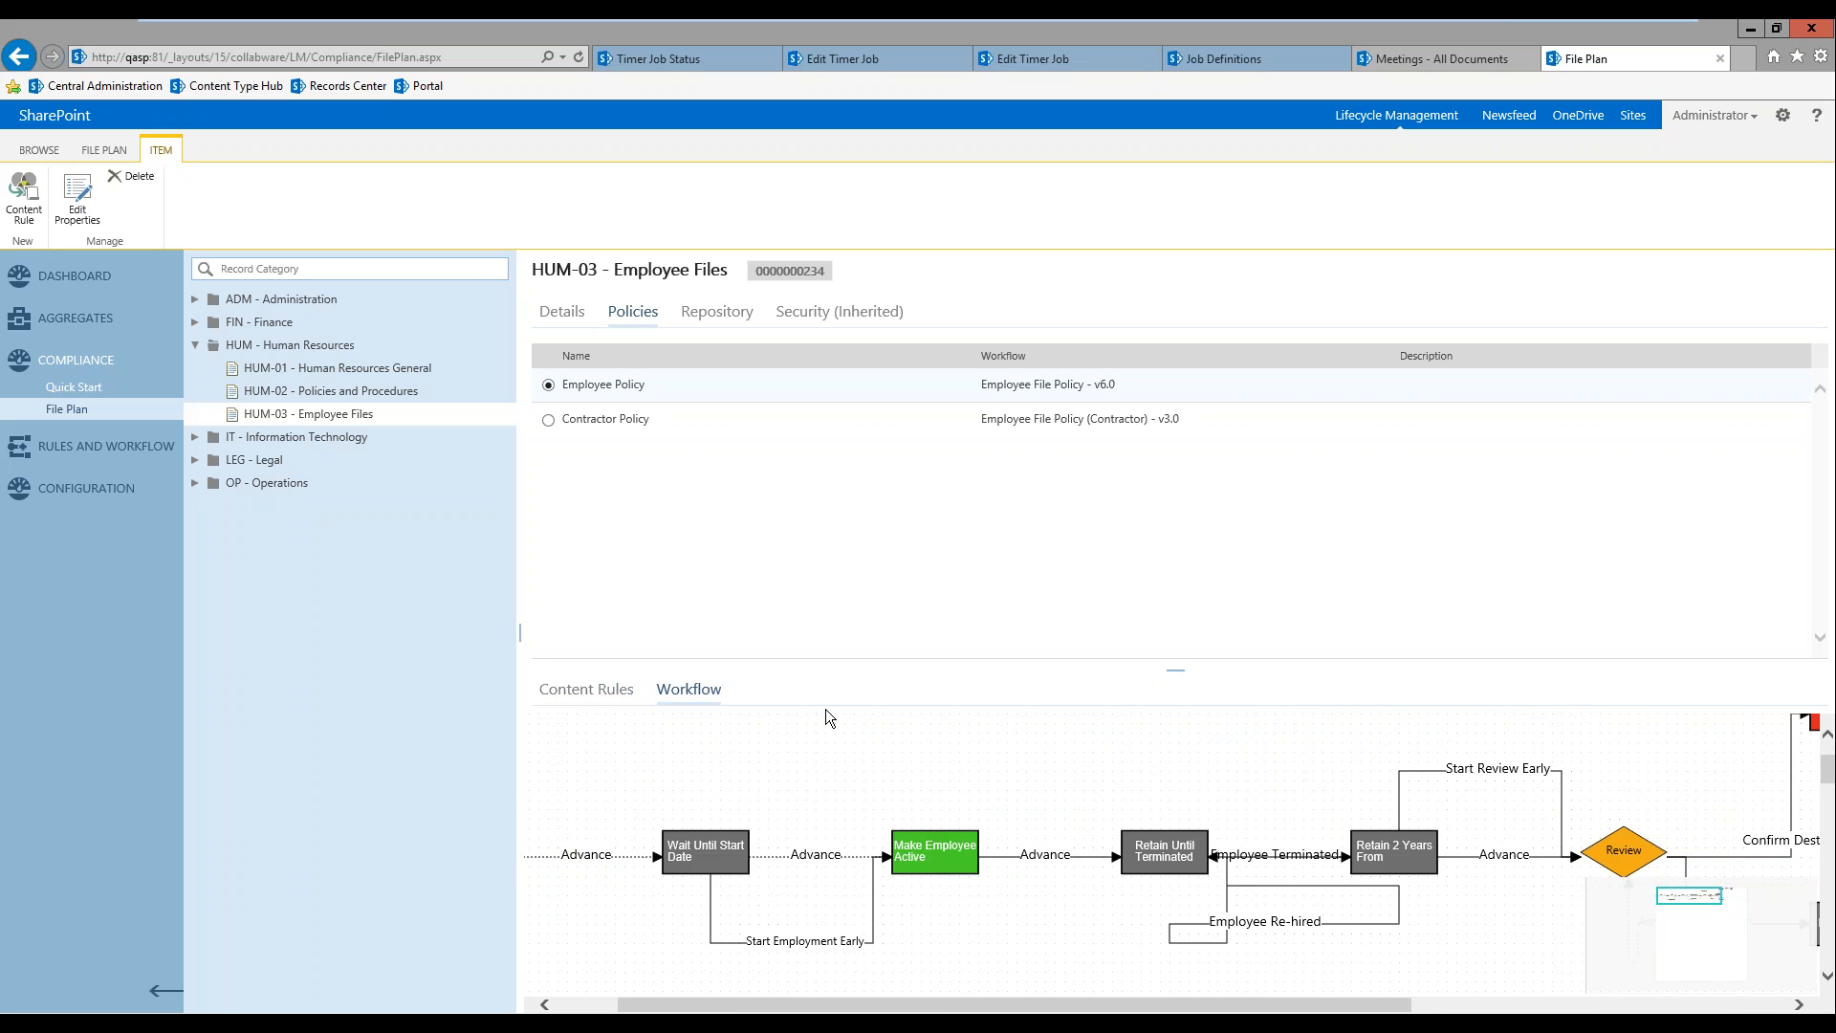
Step: Open the Employee File Policy from the compliance workflows and view its workflow diagram
left_click(71, 446)
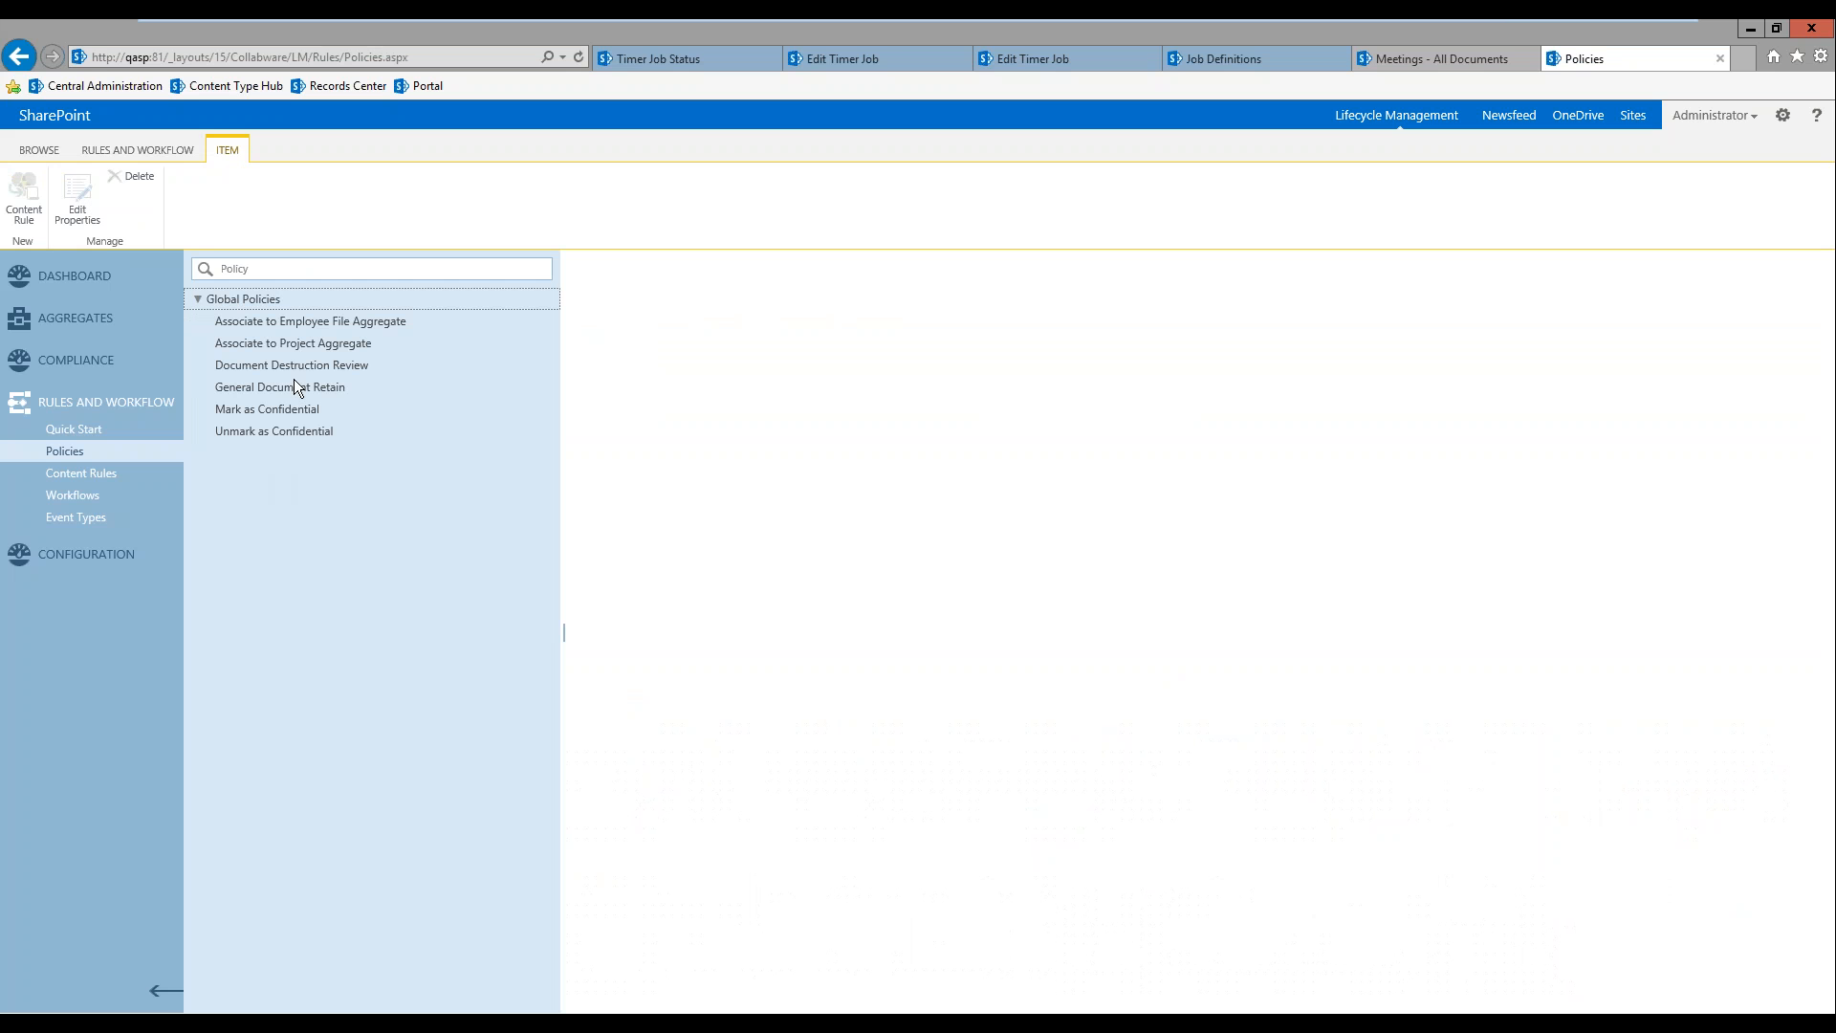
left_click(86, 495)
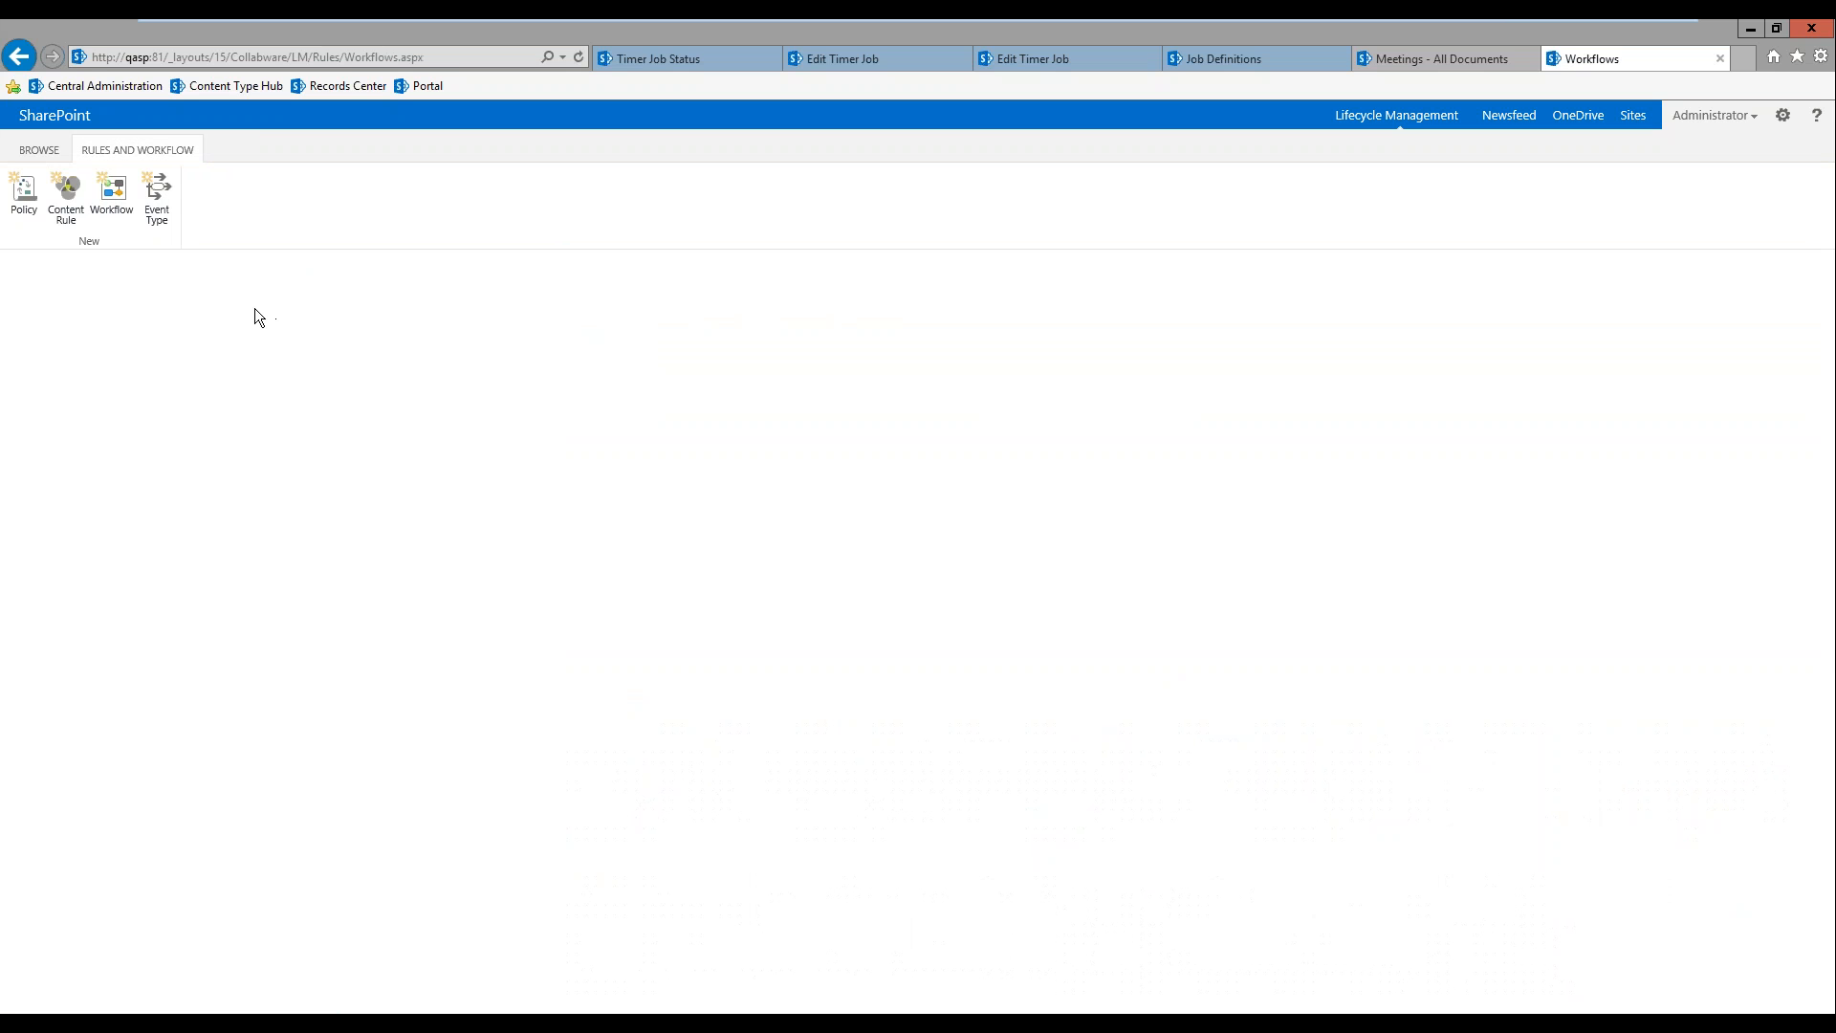
left_click(234, 299)
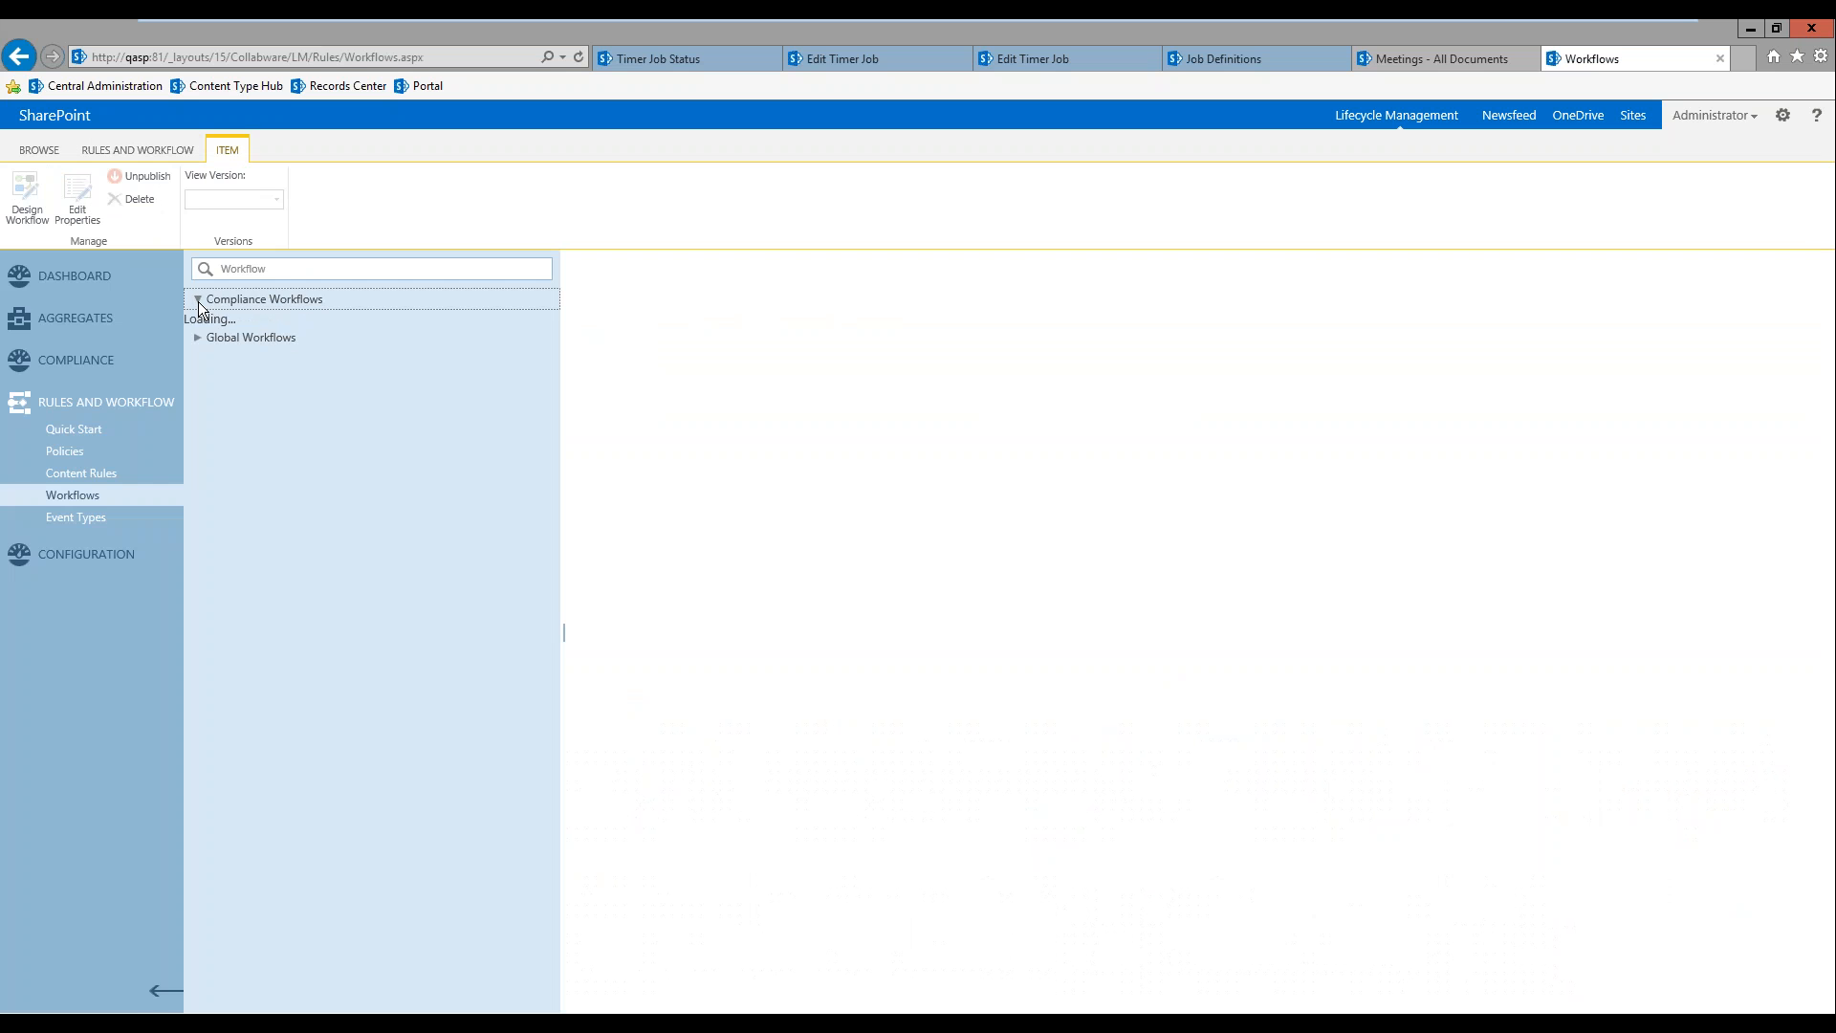
left_click(298, 367)
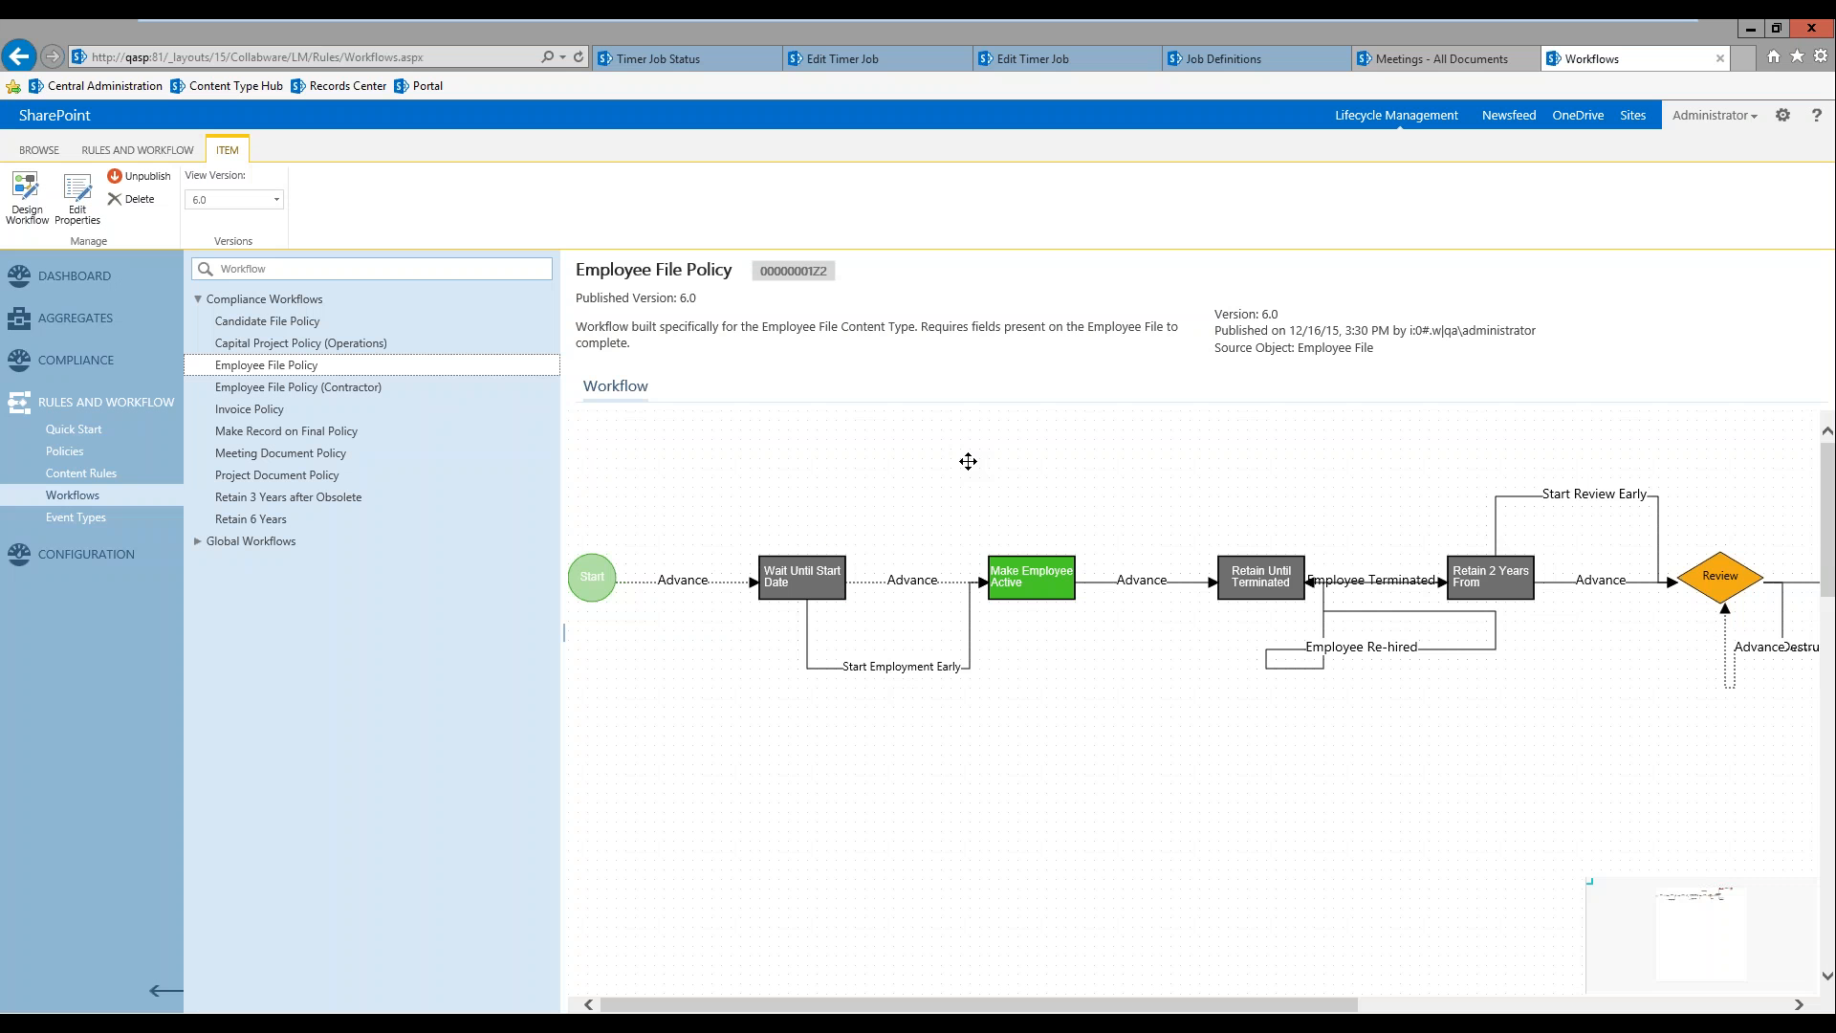
Step: Try adding a Set Property action below the Employee File Policy flow in the workflow designer, and discard the changes
left_click(27, 198)
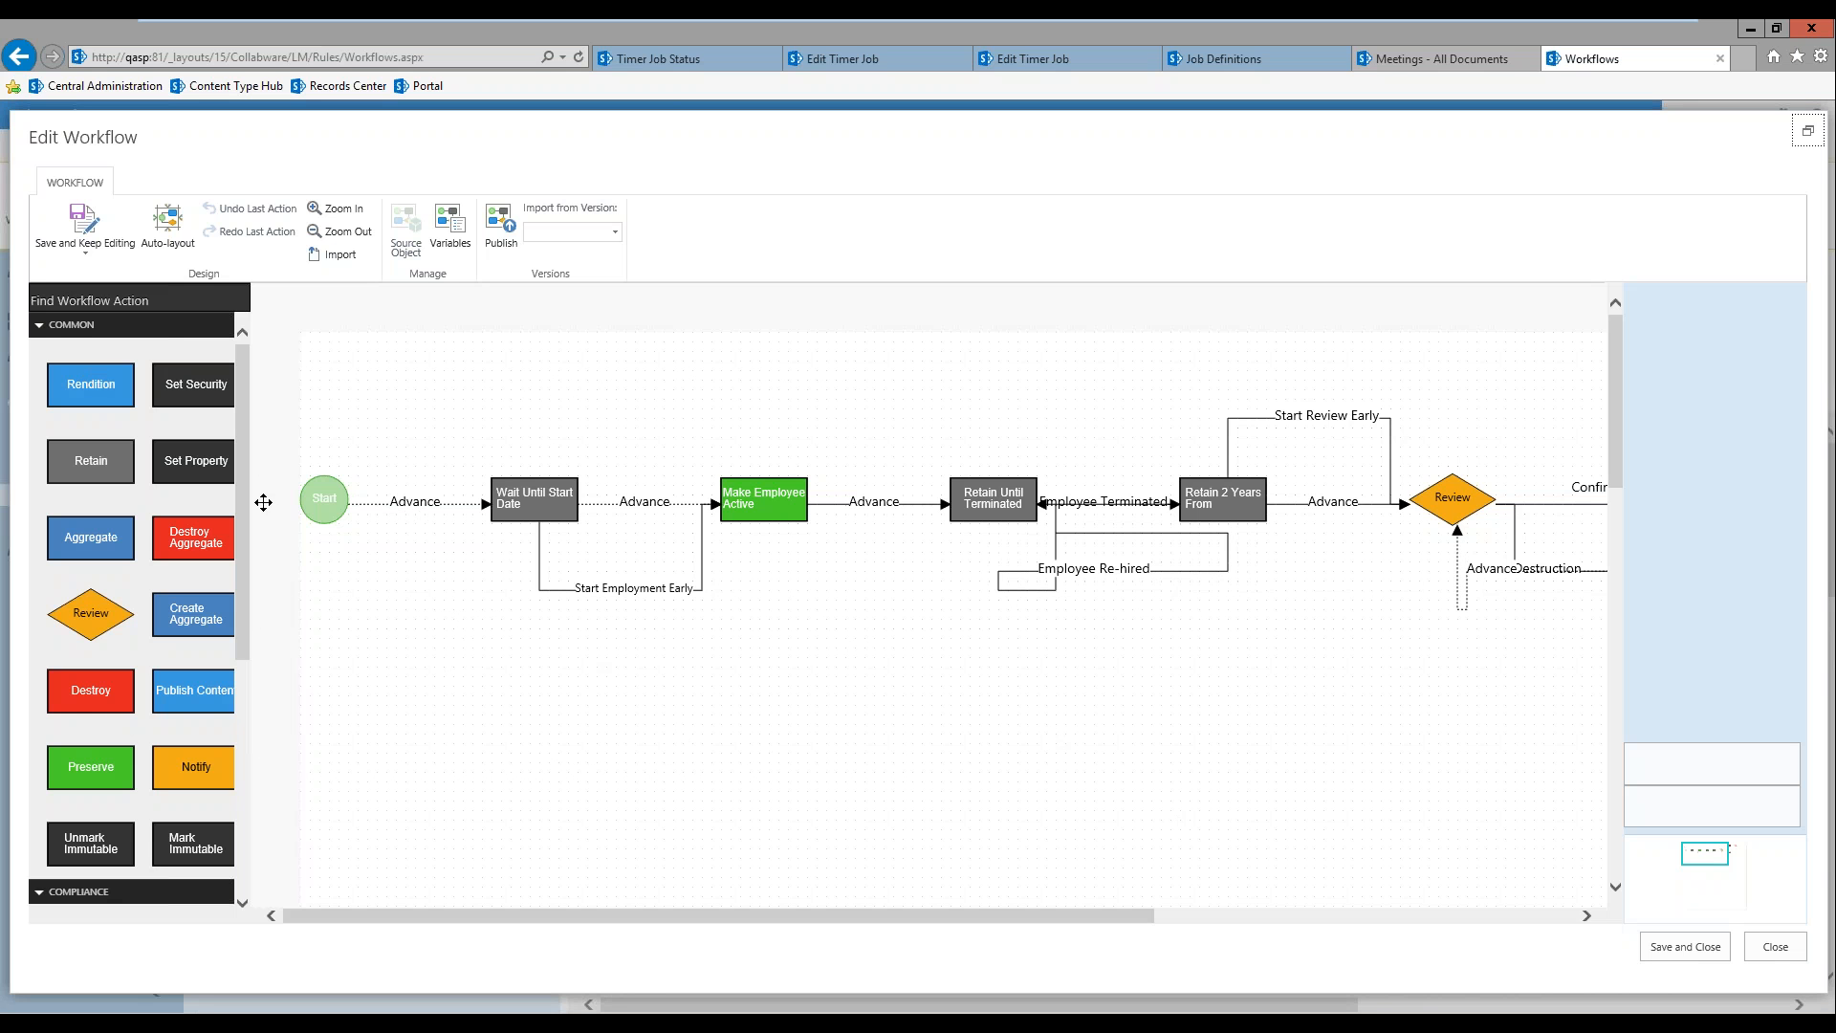
left_click_drag(196, 460, 972, 688)
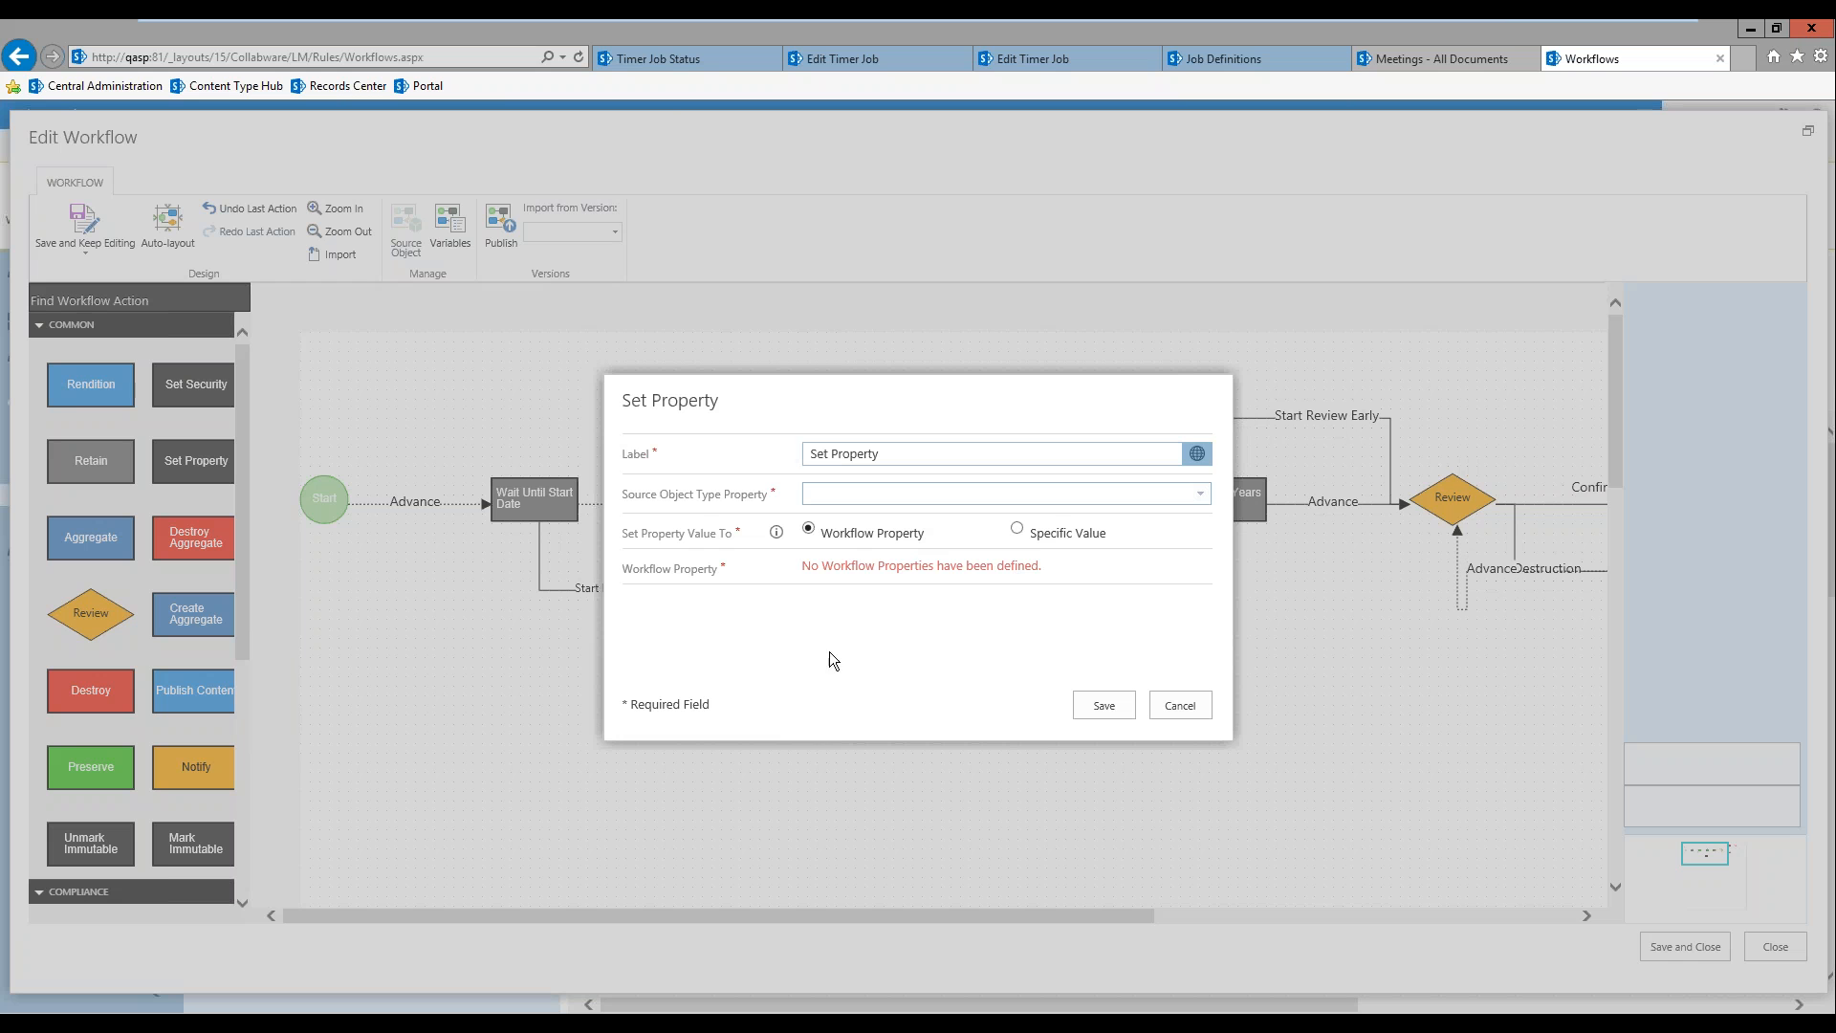
left_click(1180, 706)
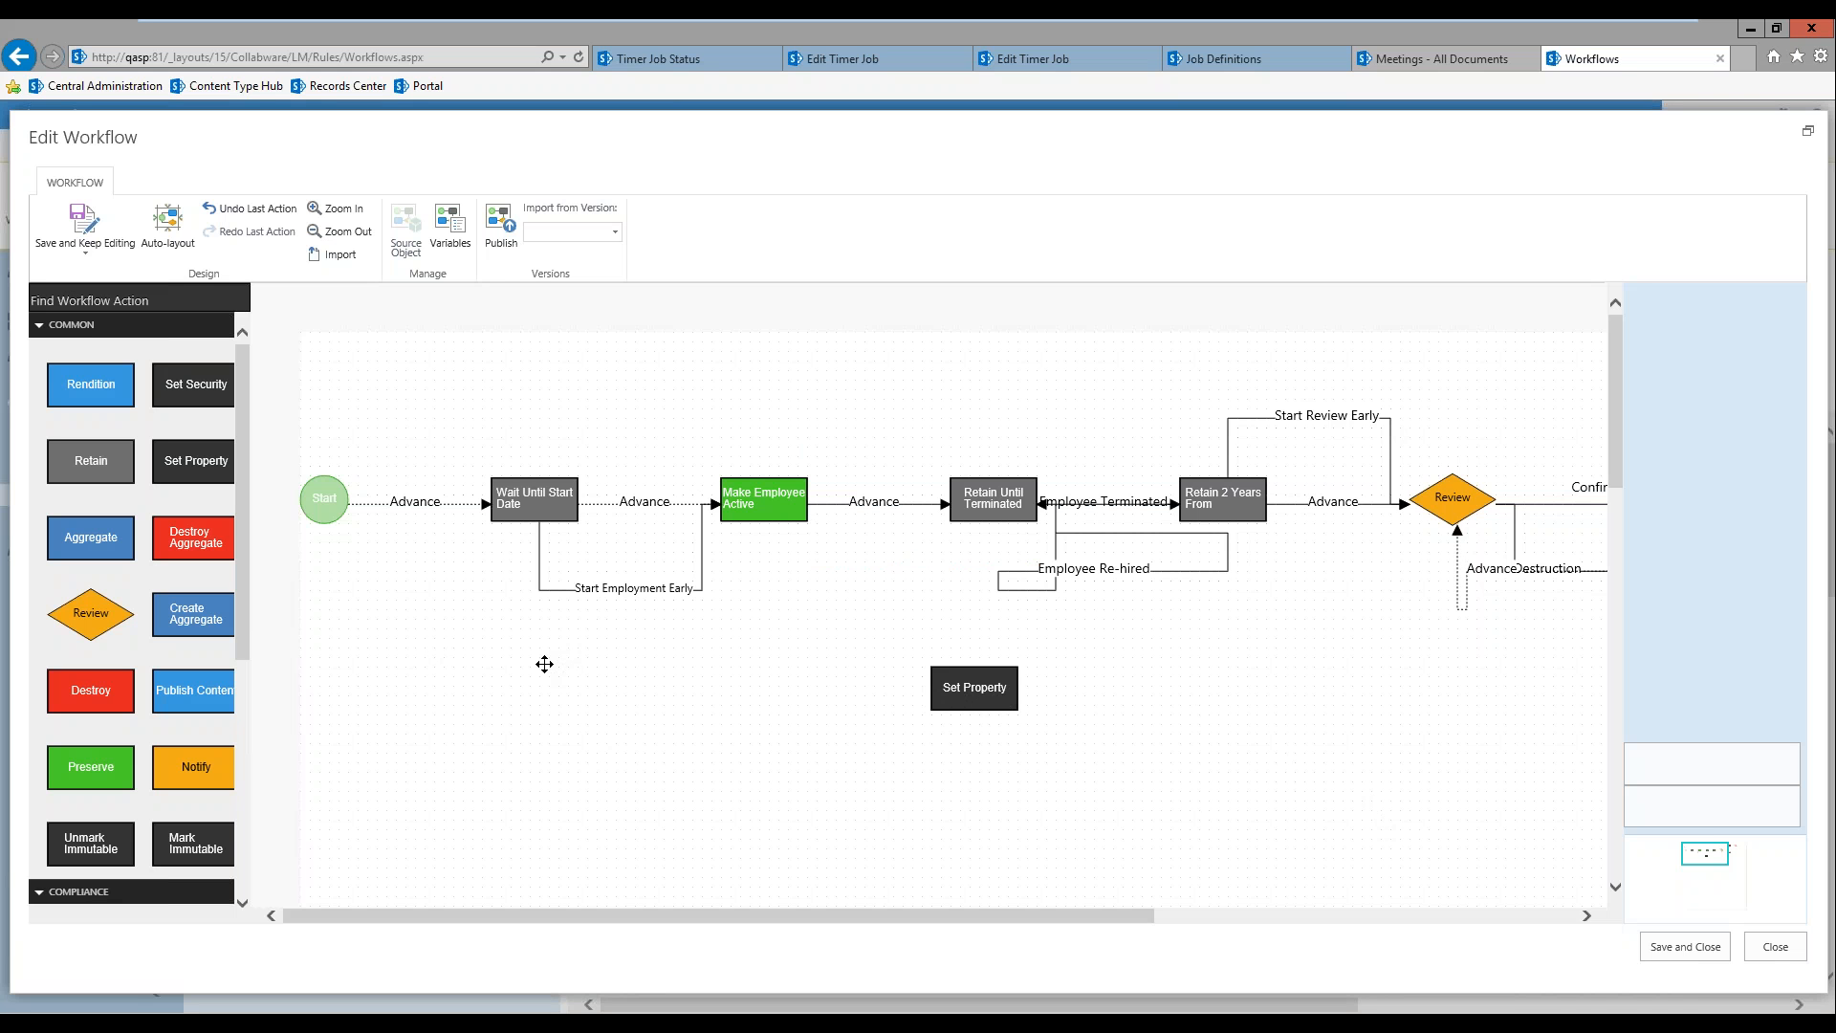
left_click(1777, 947)
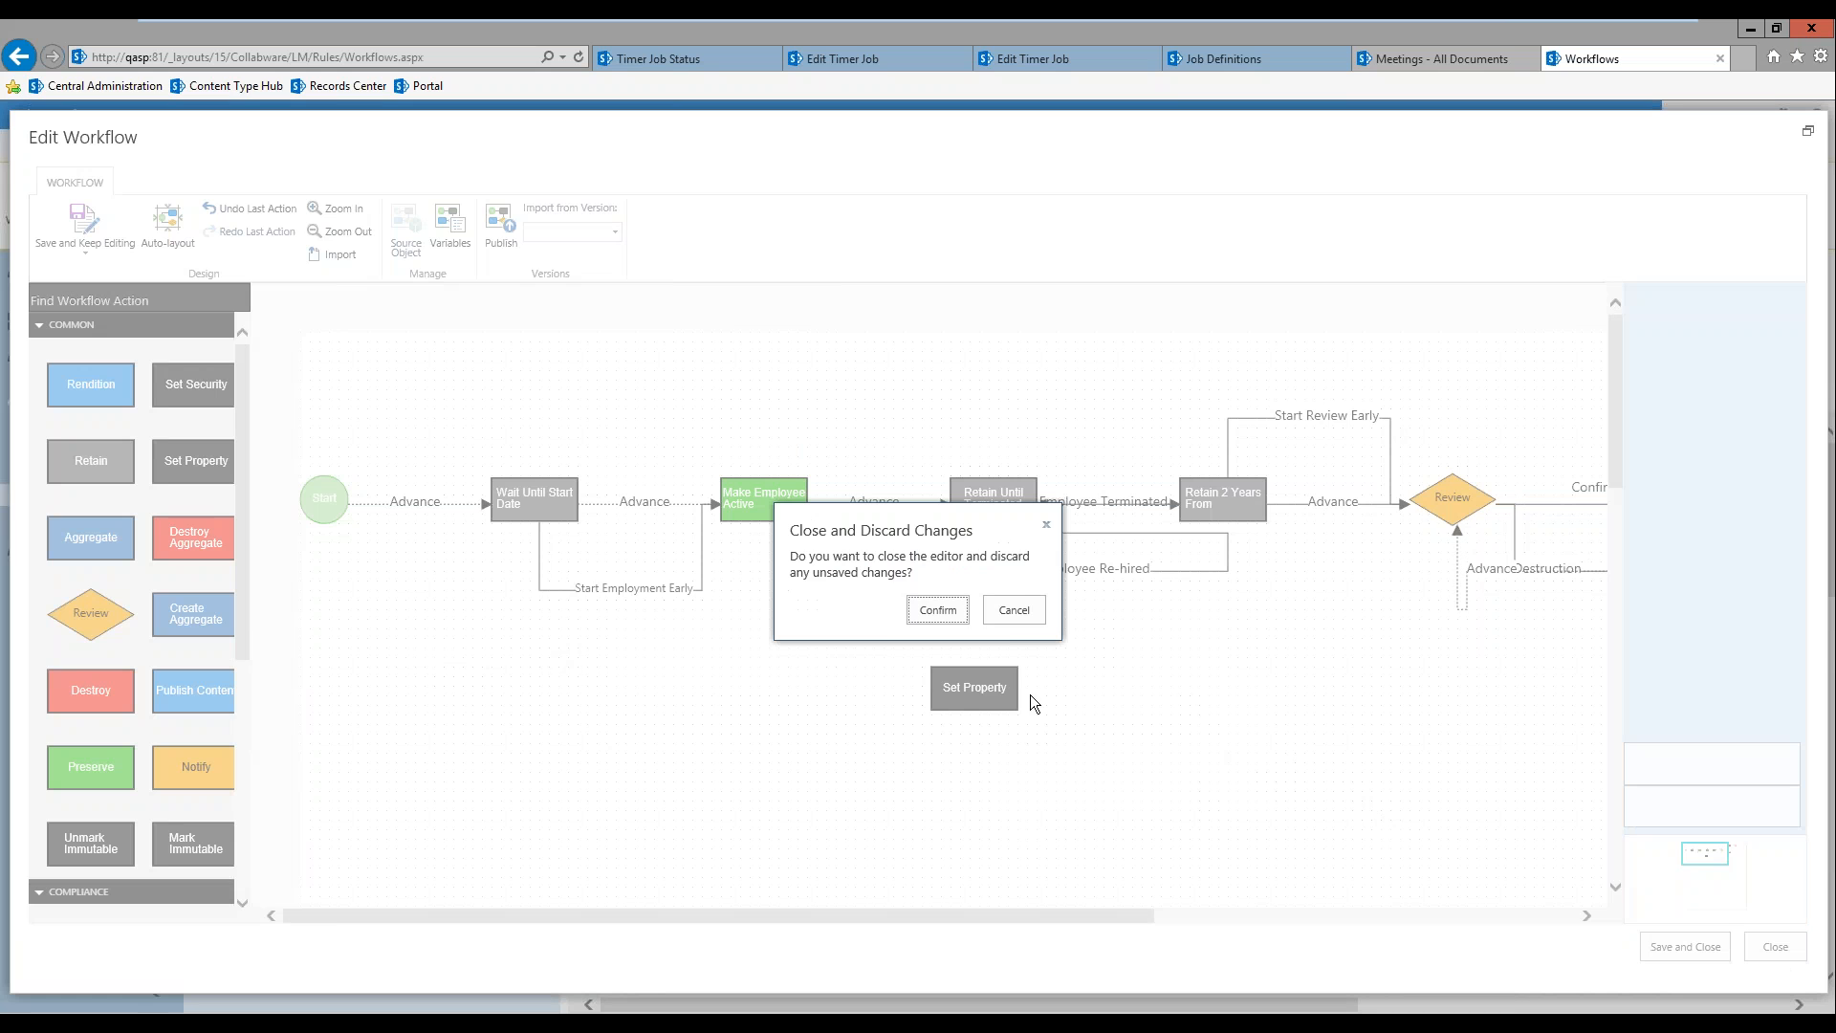
left_click(937, 611)
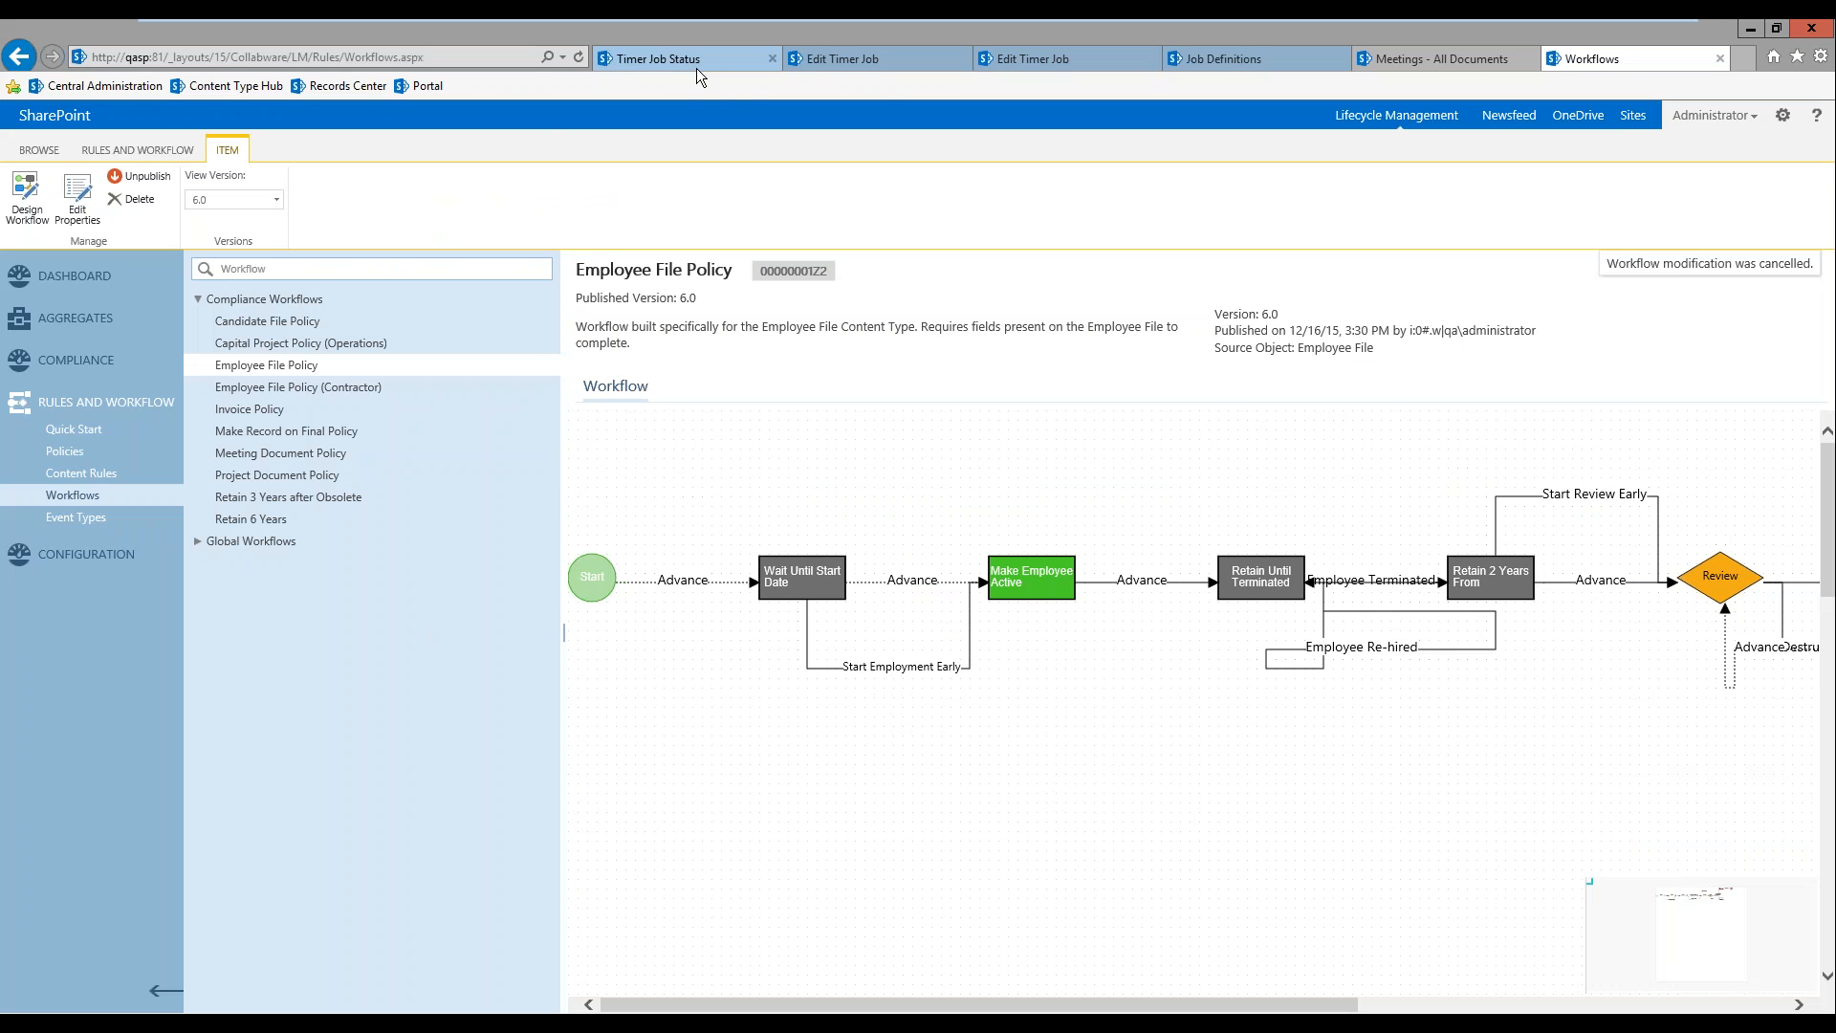
Step: Reload the Board site's Meetings library to check whether the reviewed documents are still listed
left_click(1470, 60)
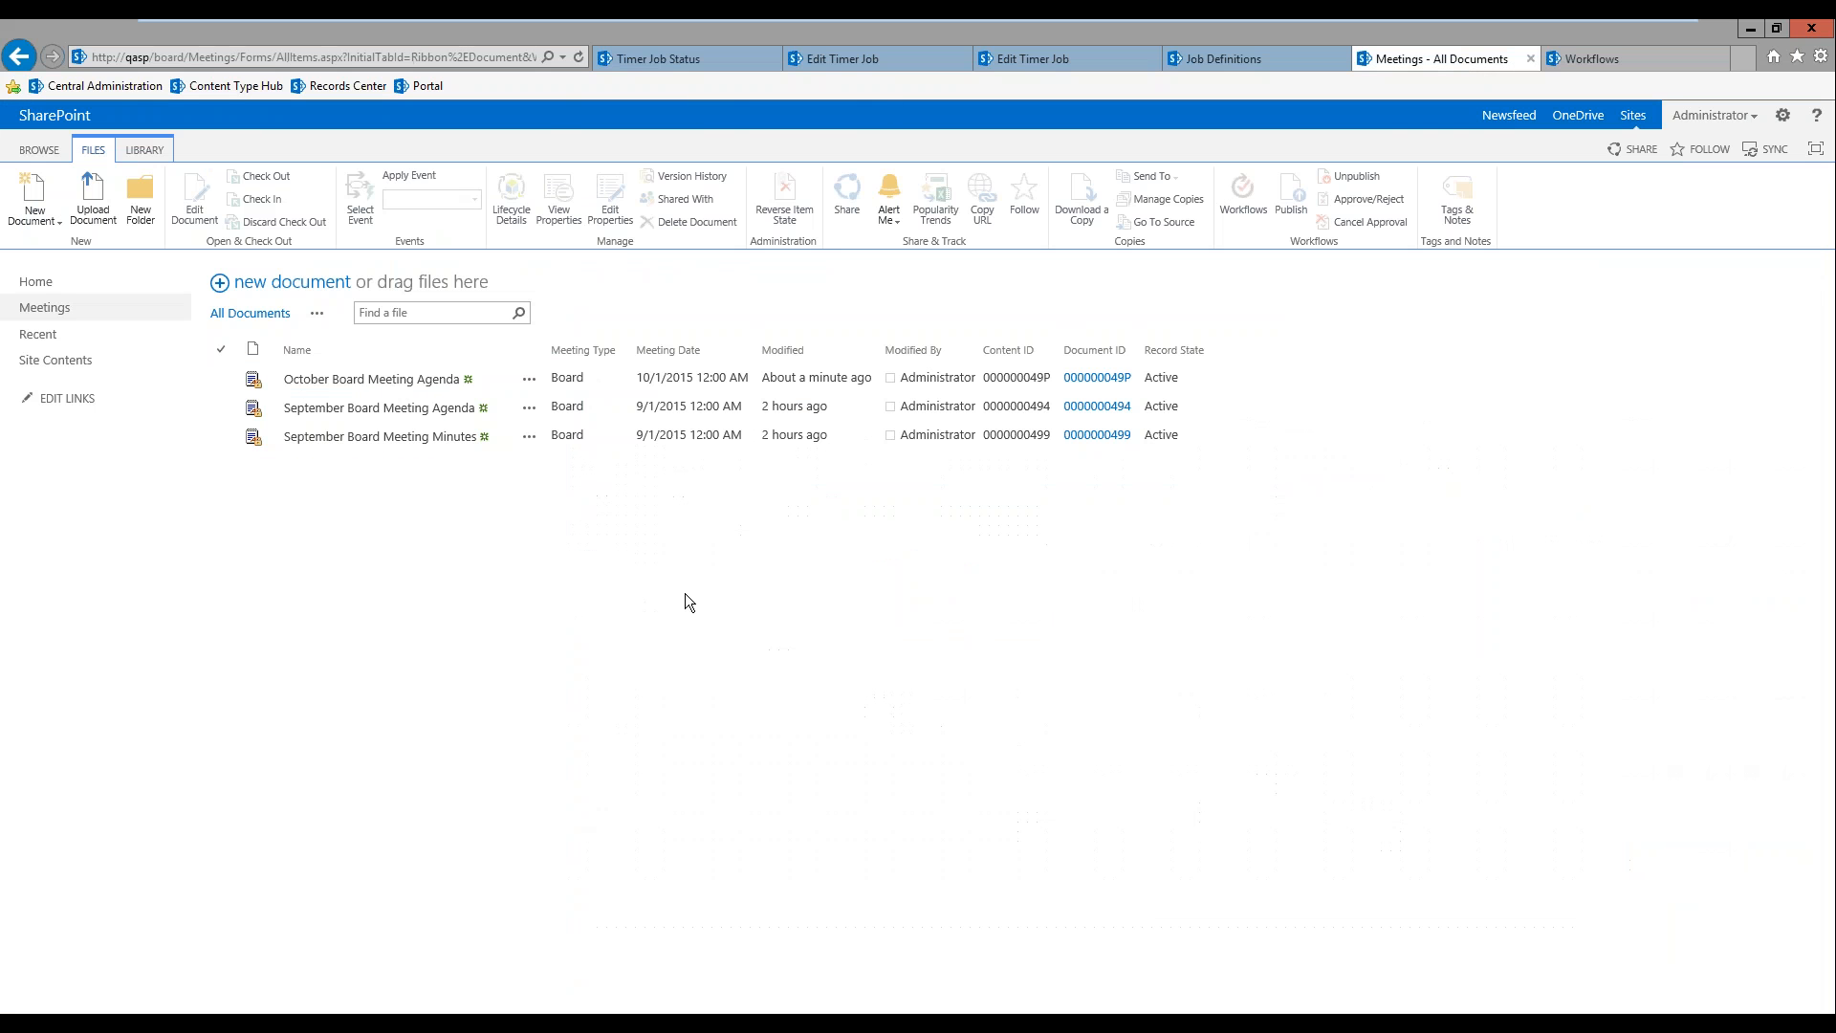
left_click(36, 307)
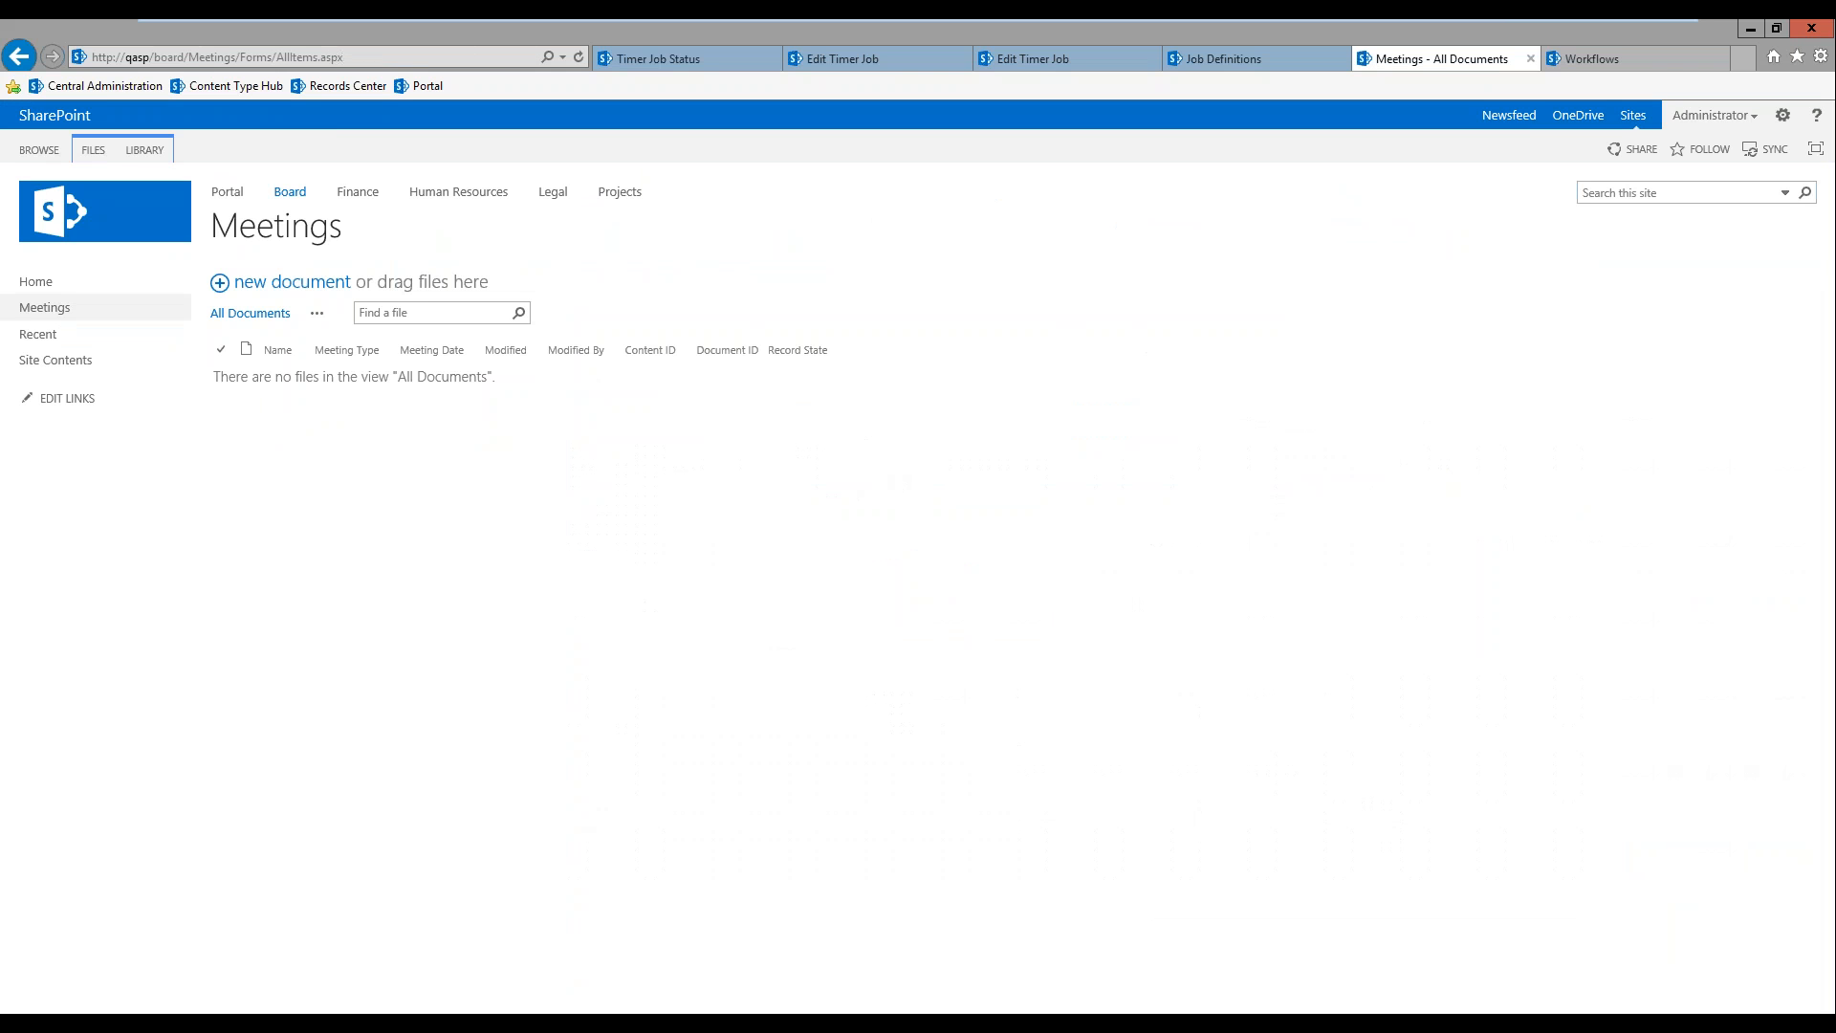
Step: Open the Records Center's Disposition Certificates library and sort it by Modified, newest first
left_click(1662, 63)
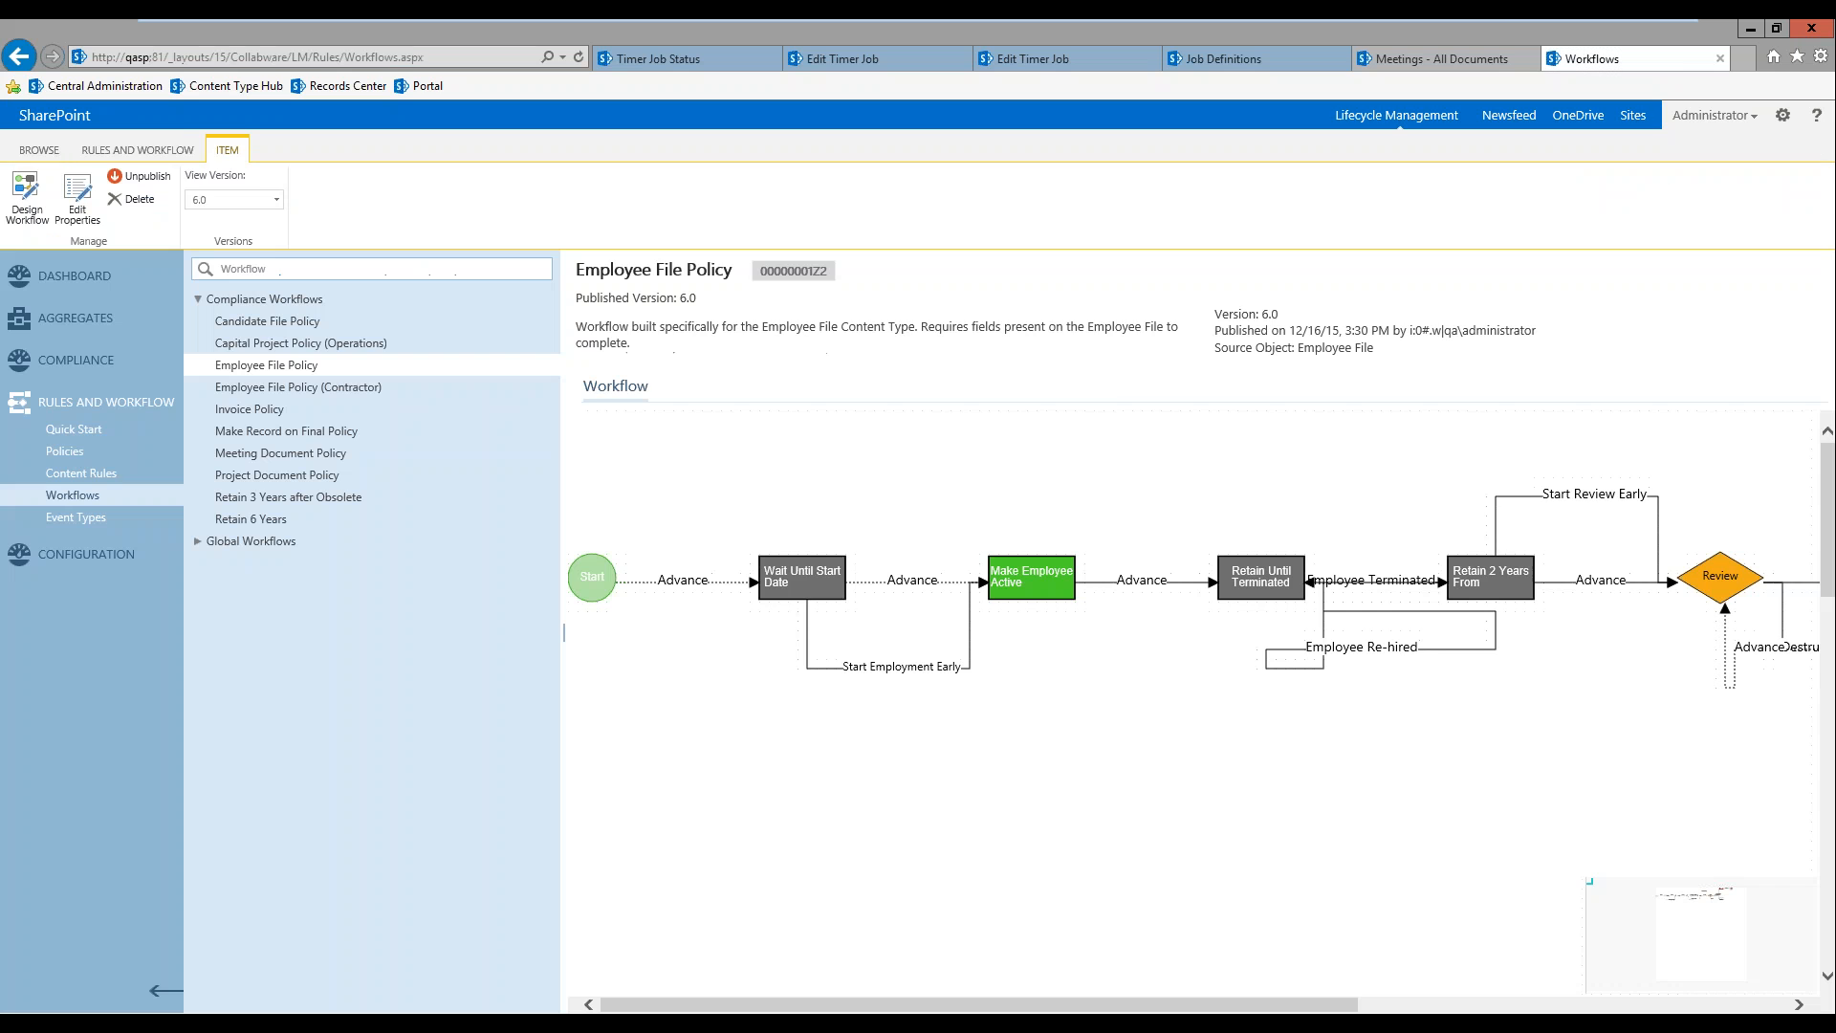
left_click(50, 153)
left_click(63, 212)
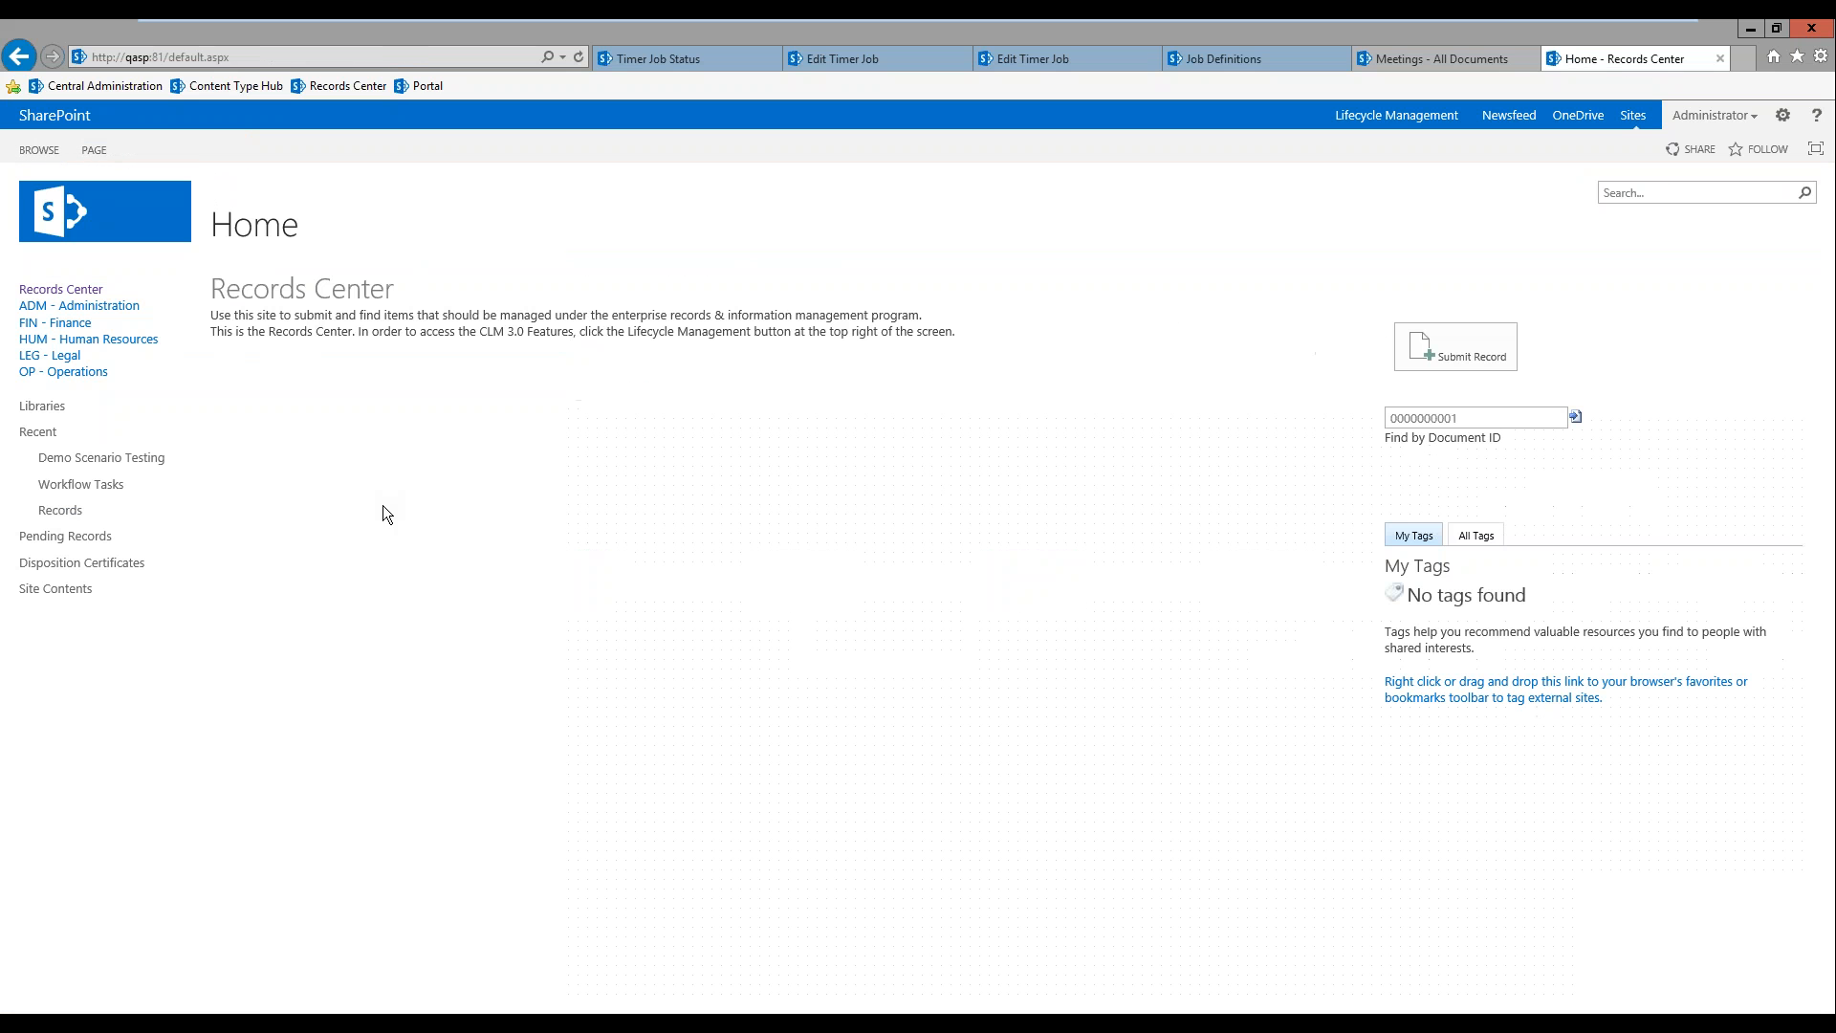
left_click(102, 565)
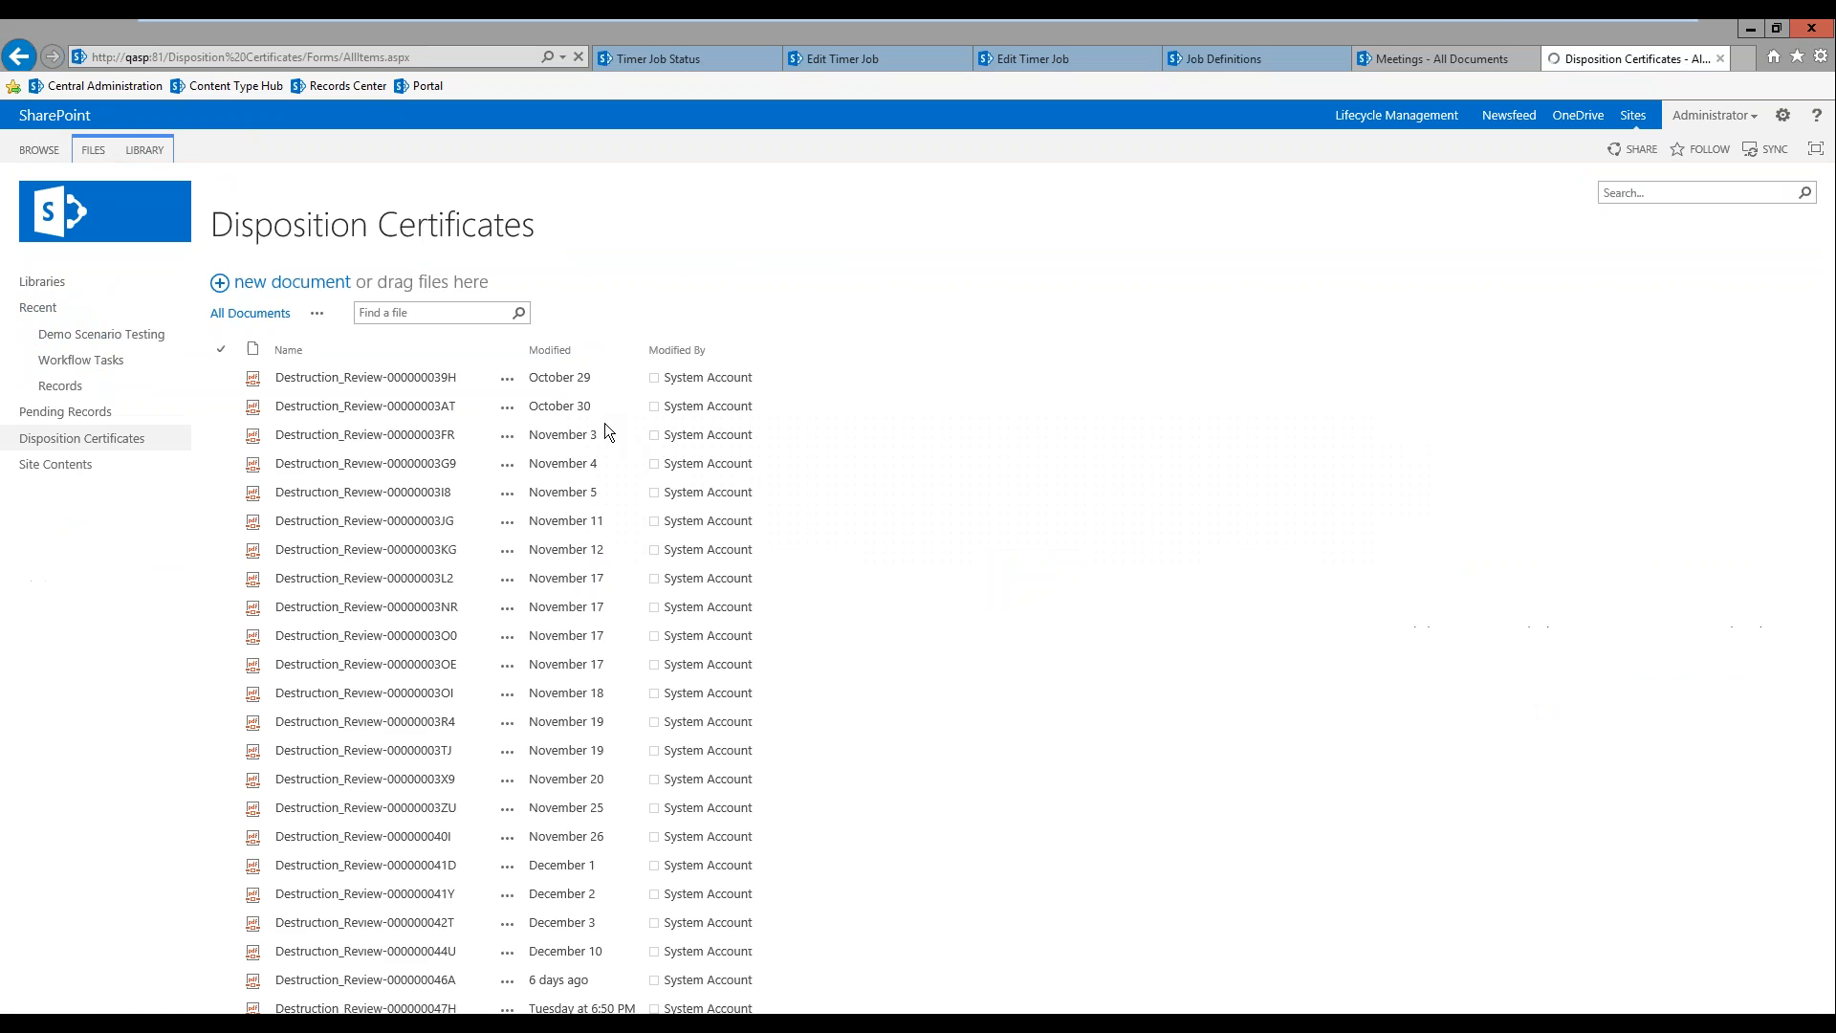
left_click(570, 346)
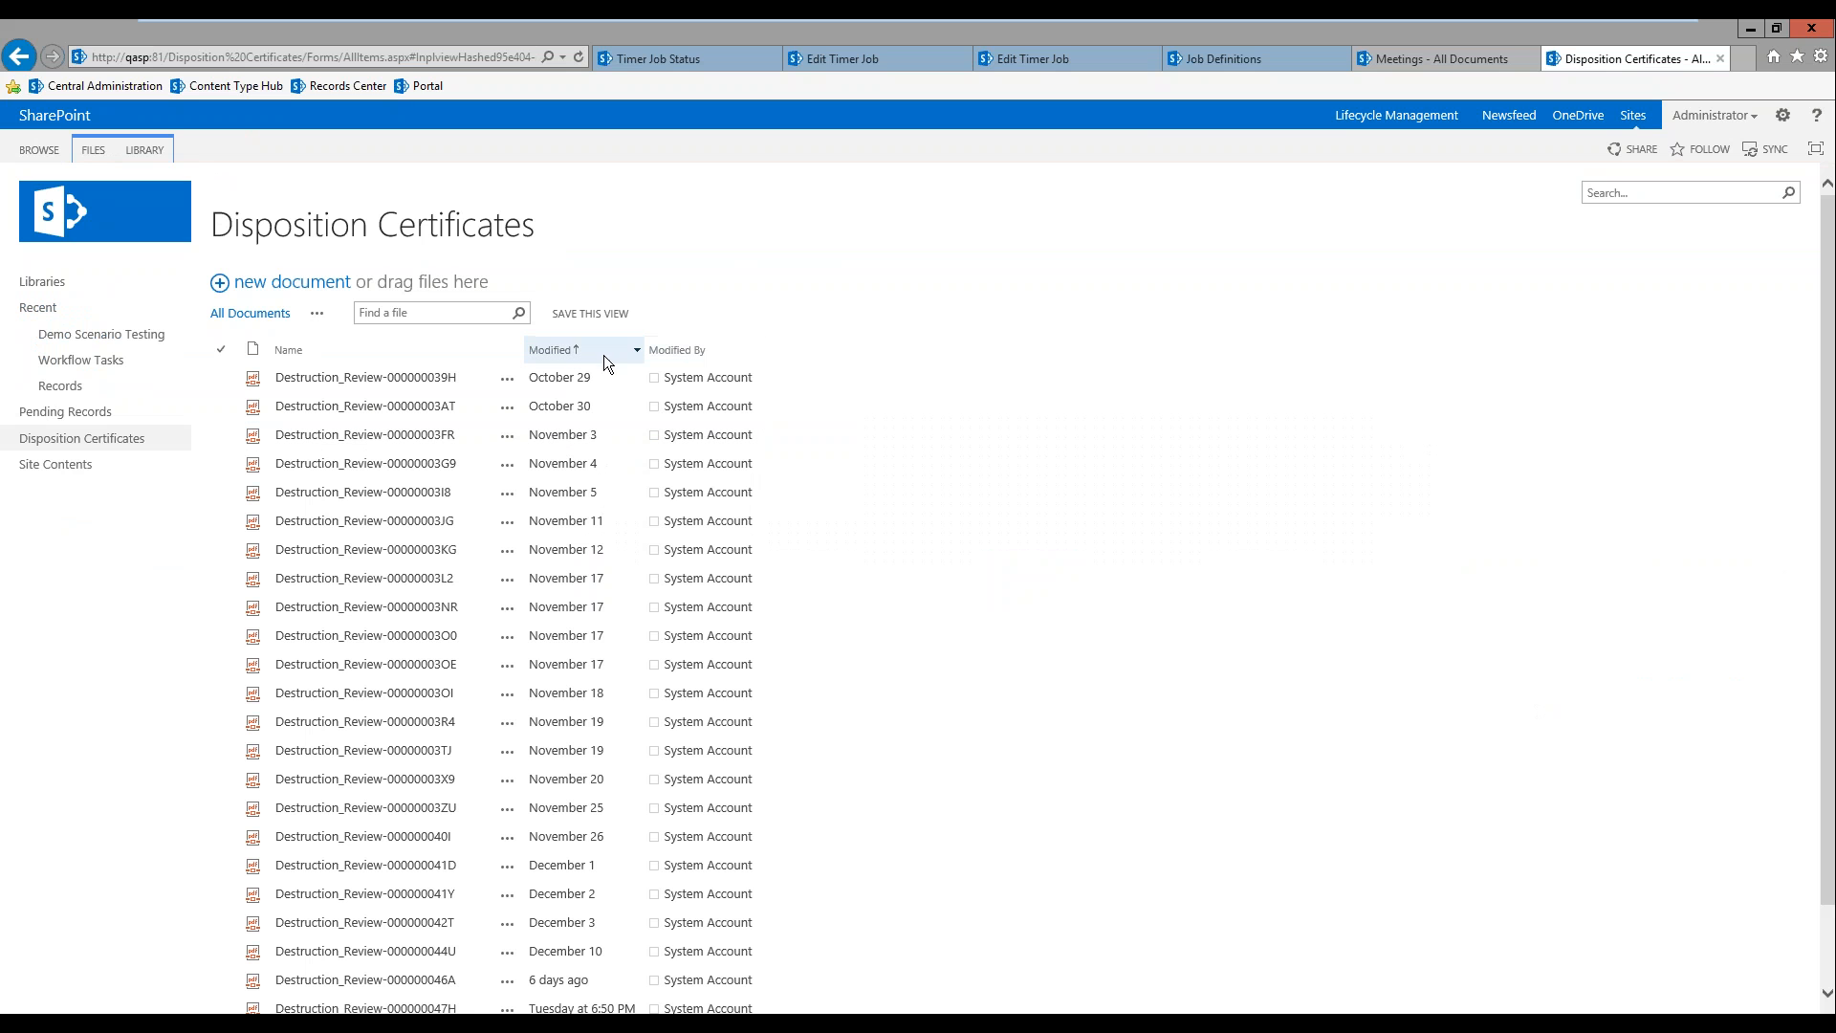
left_click(571, 352)
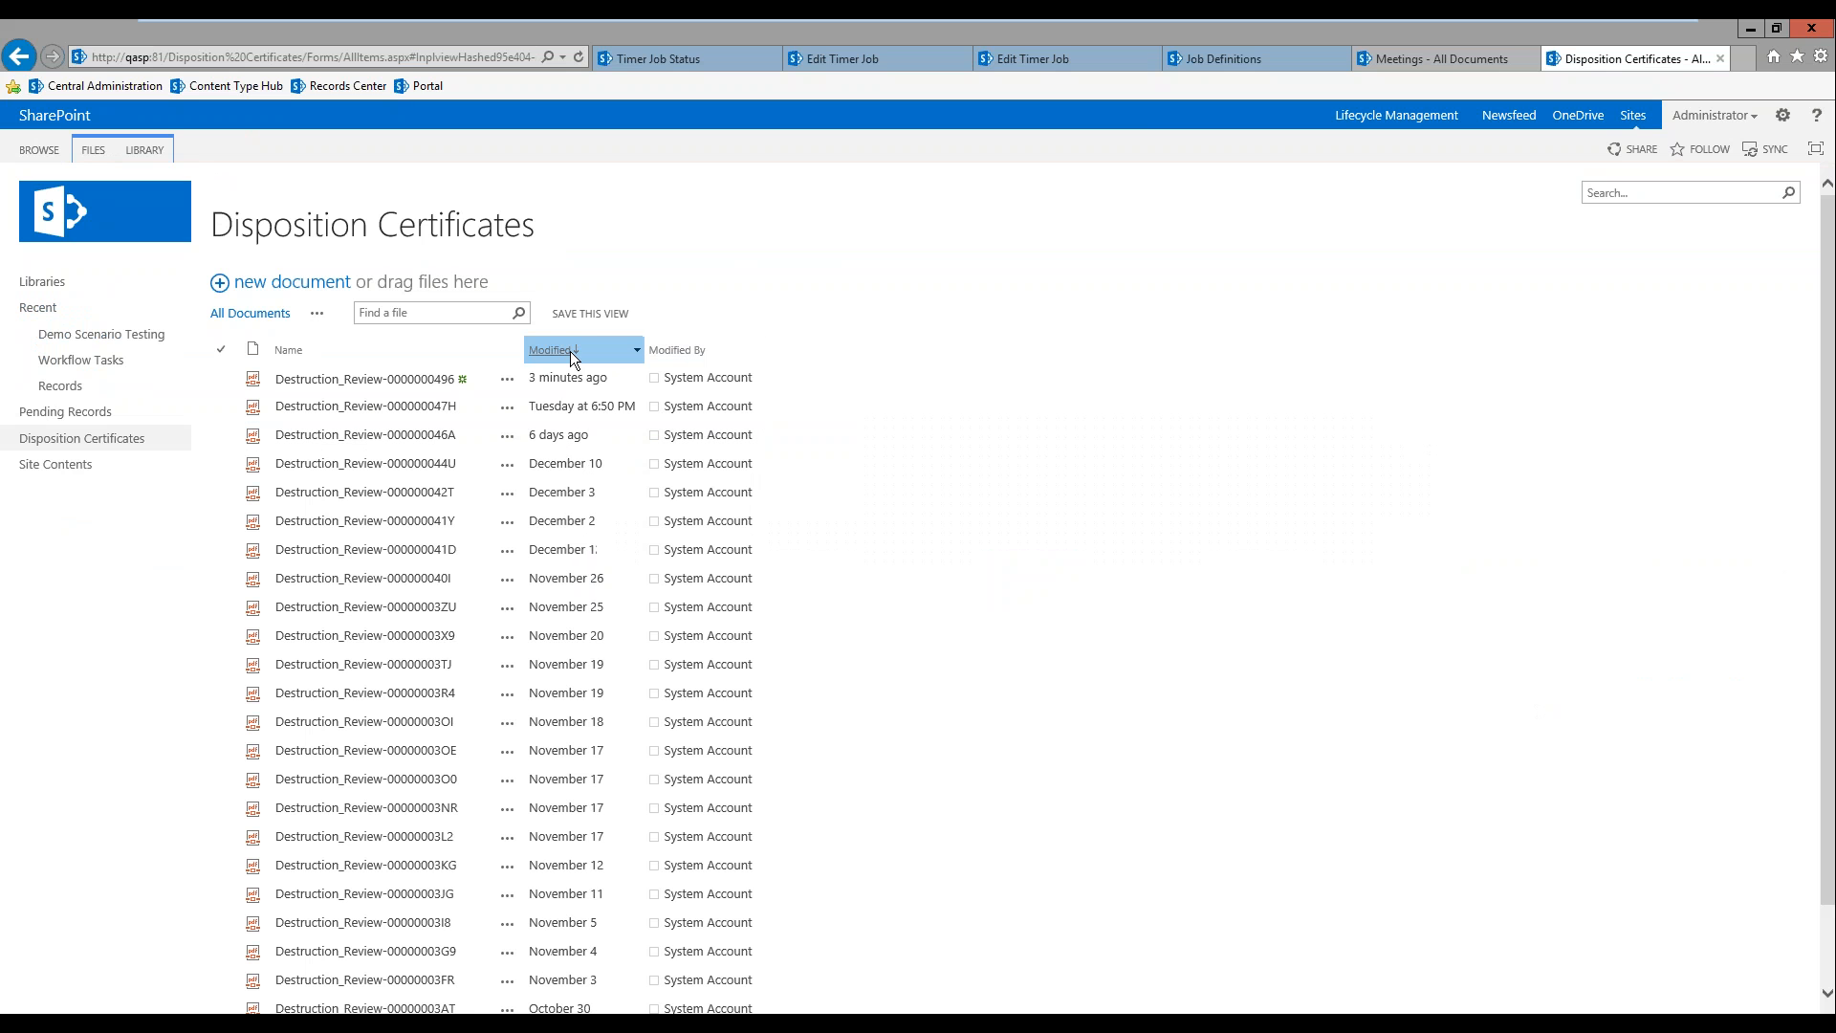
Step: Examine the workflow dispositions, activity history and item metadata in the newest disposition certificate, Destruction_Review-0000000496.pdf, and close it
left_click(340, 382)
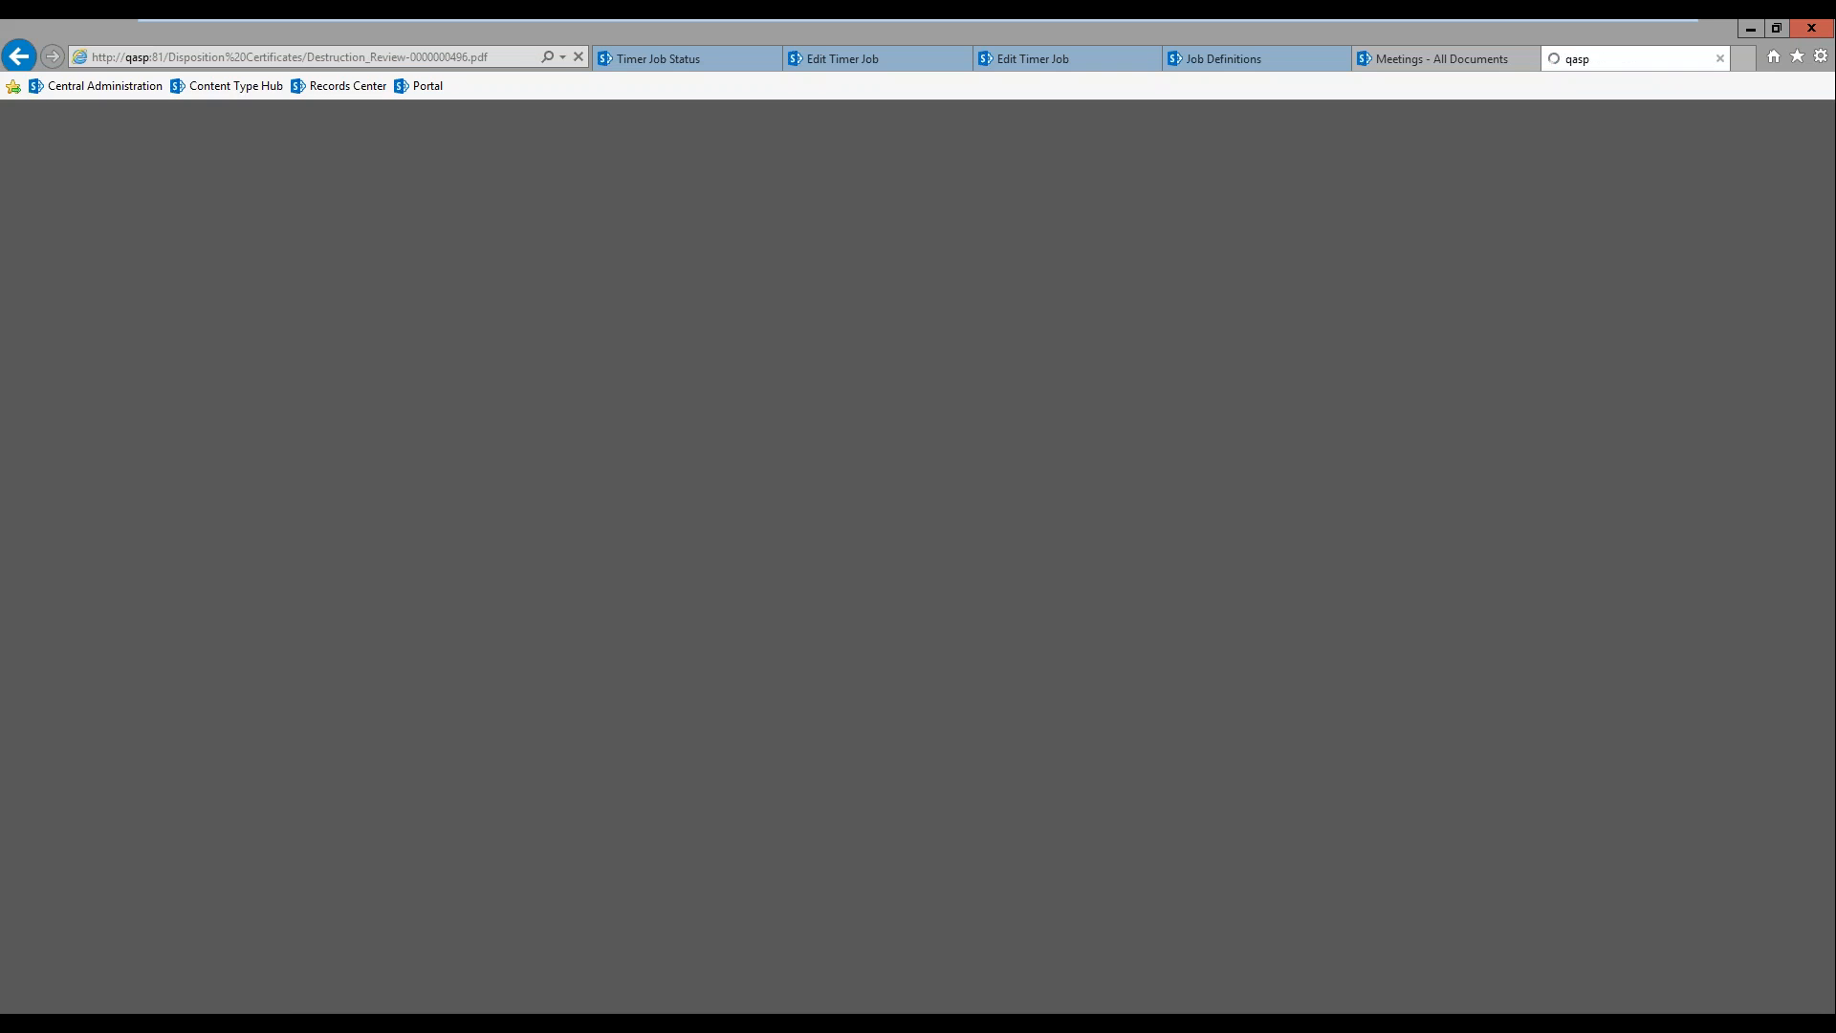
scroll(709, 521, "down", 5)
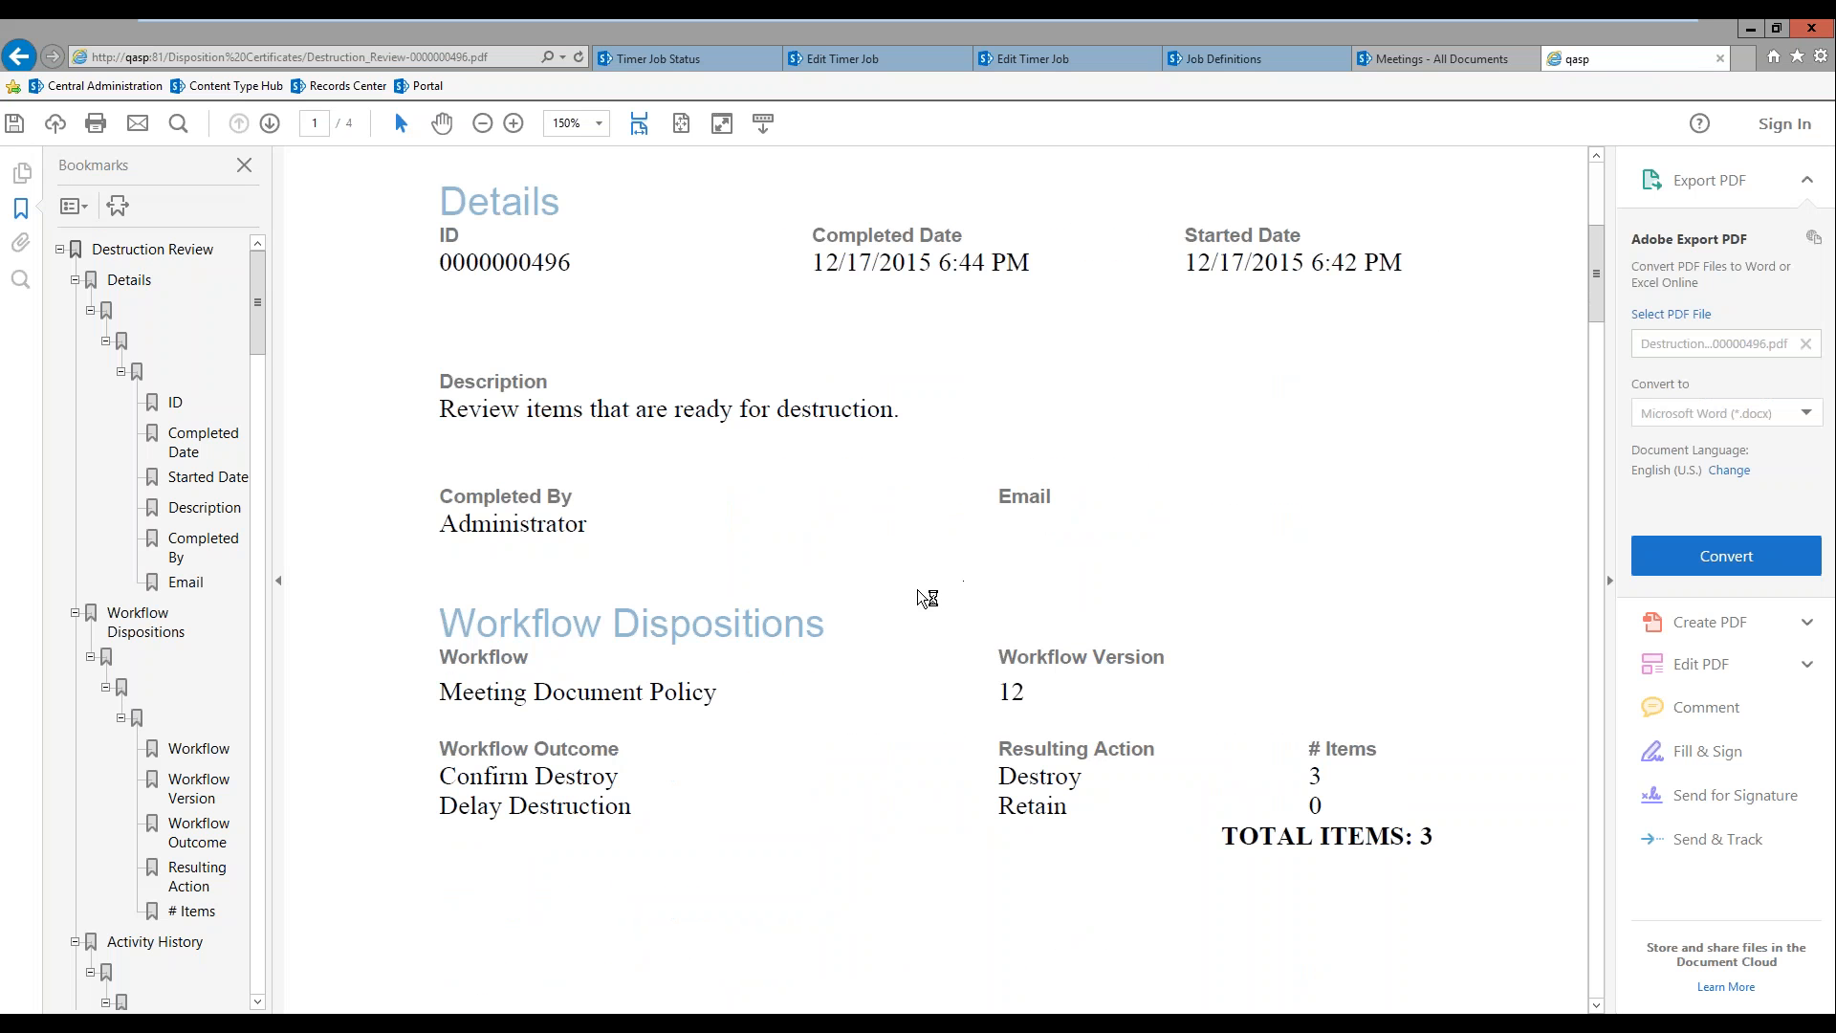
scroll(914, 612, "down", 3)
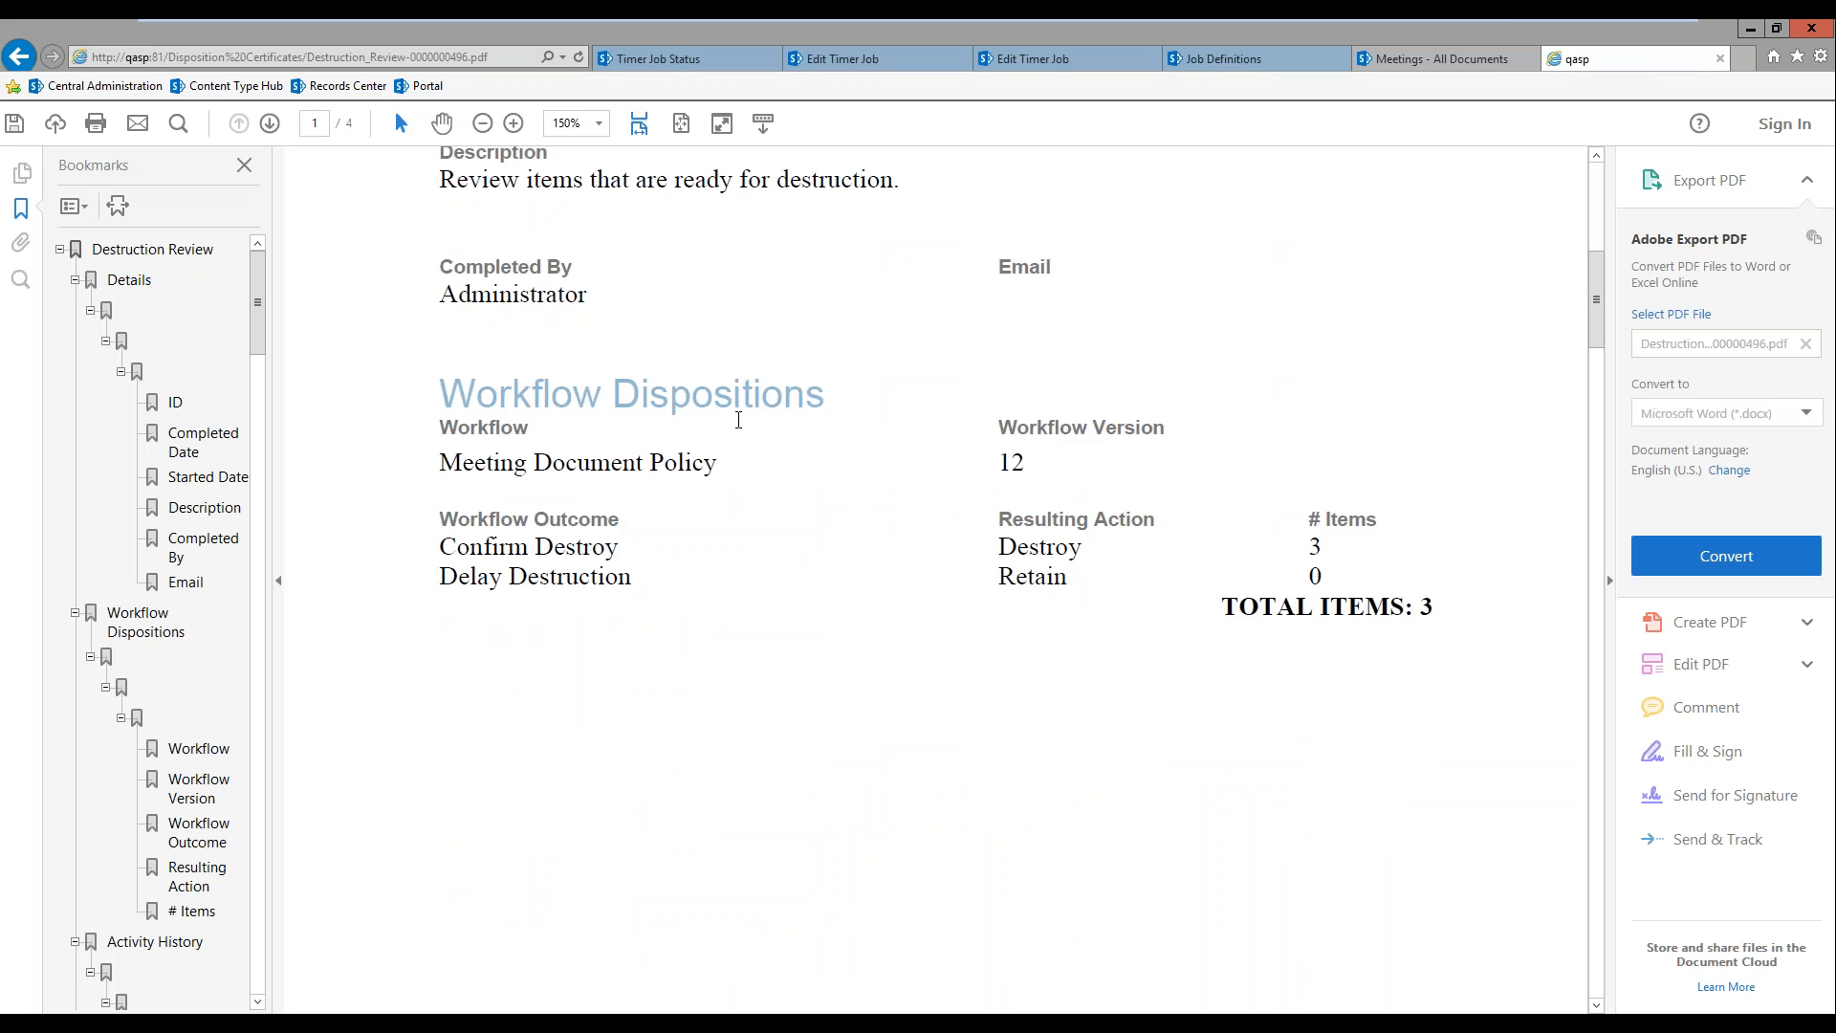
scroll(739, 421, "down", 10)
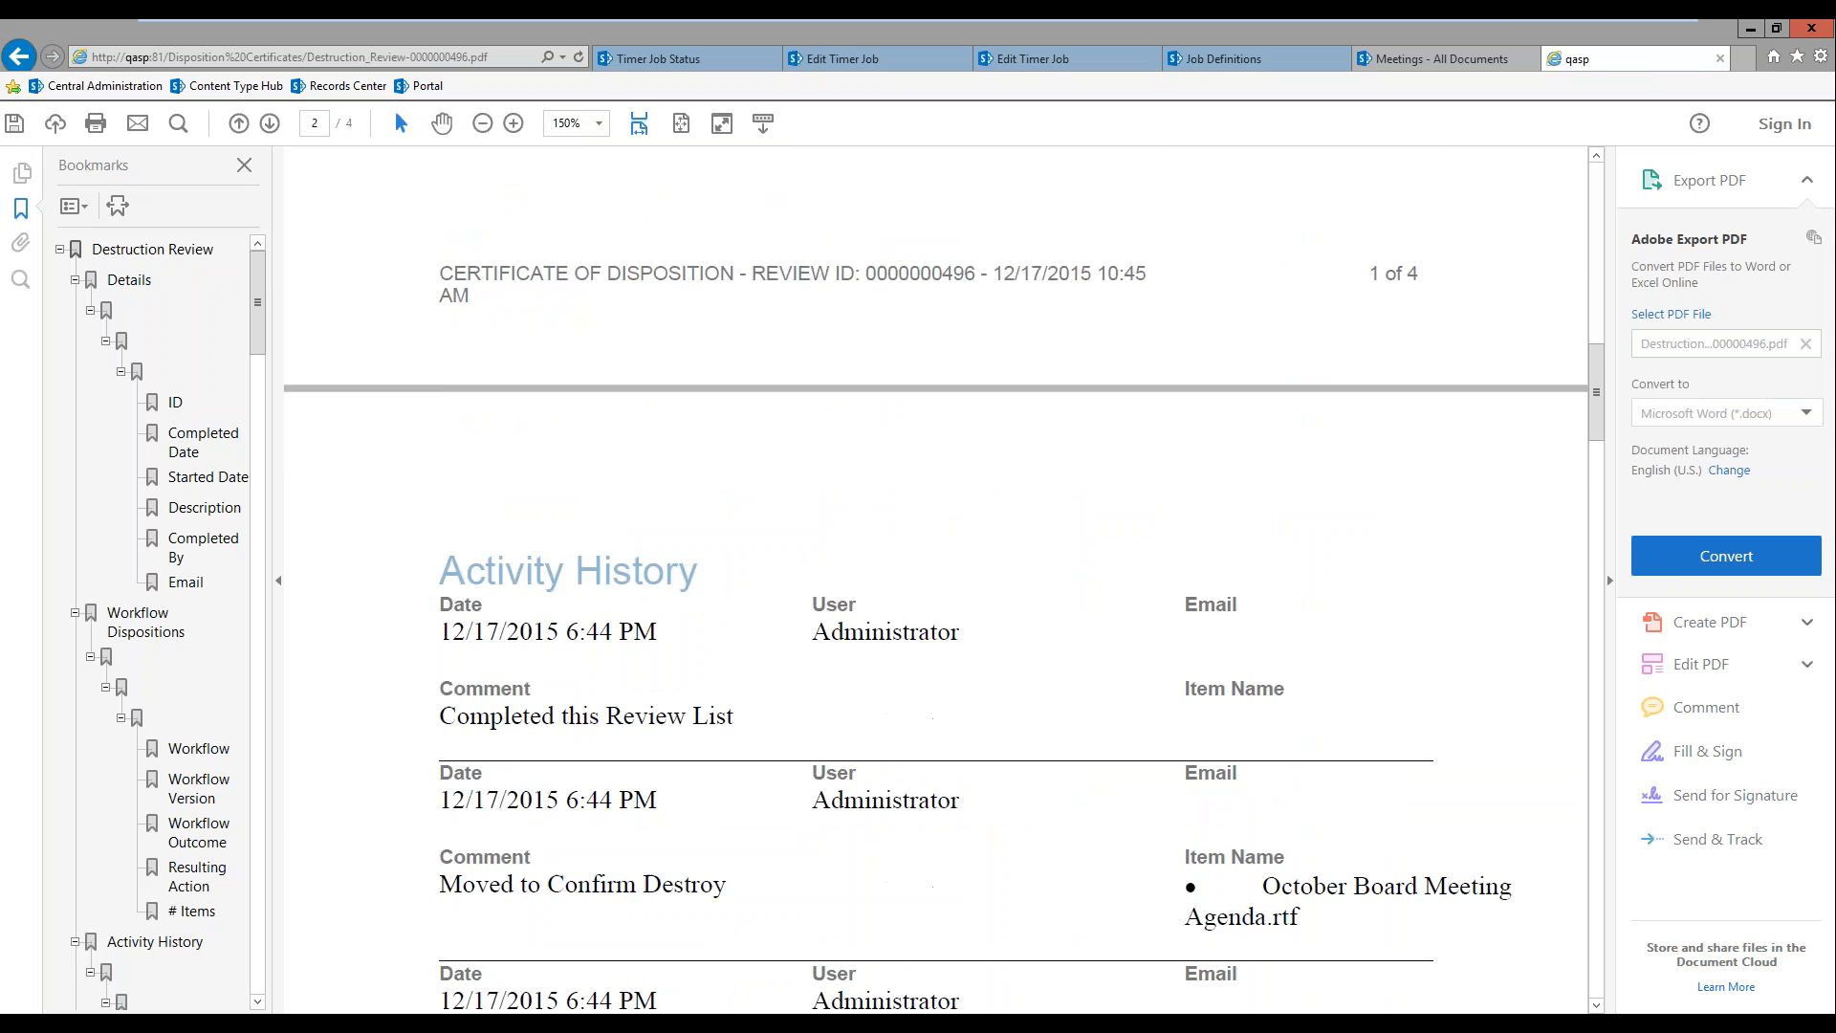
scroll(1402, 463, "down", 3)
scroll(792, 853, "down", 3)
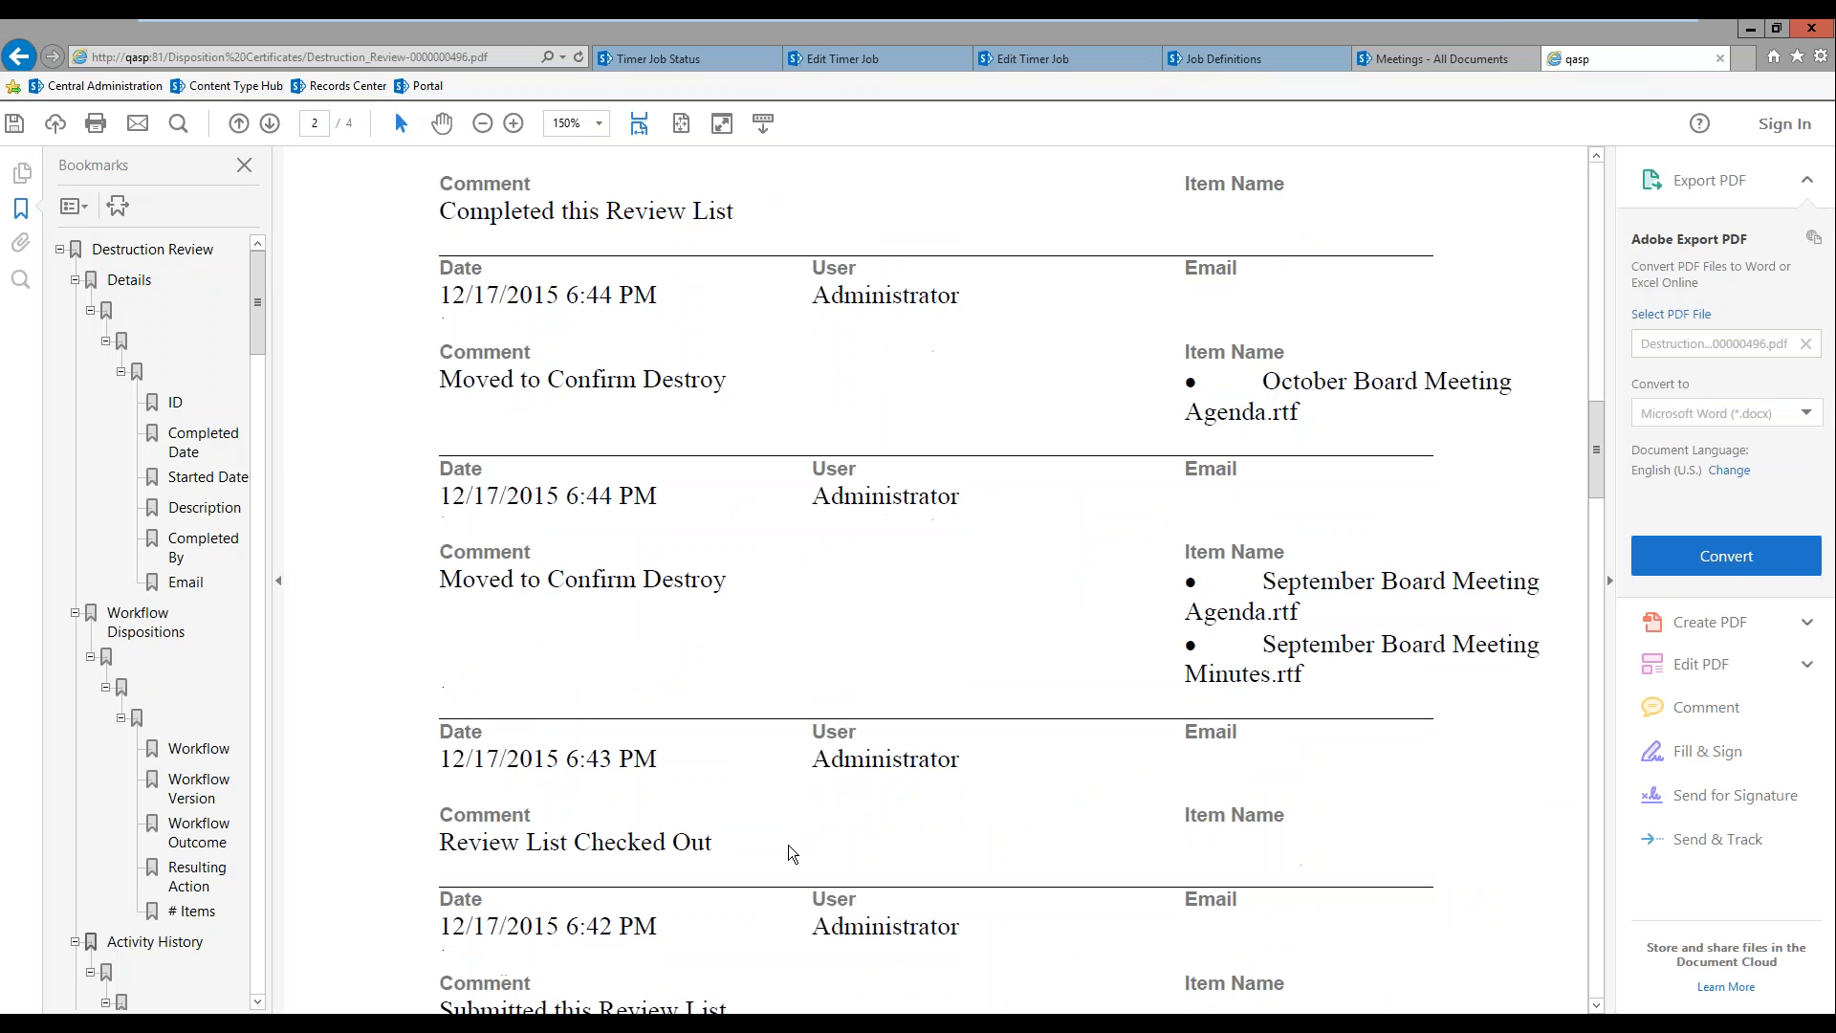
scroll(792, 854, "down", 14)
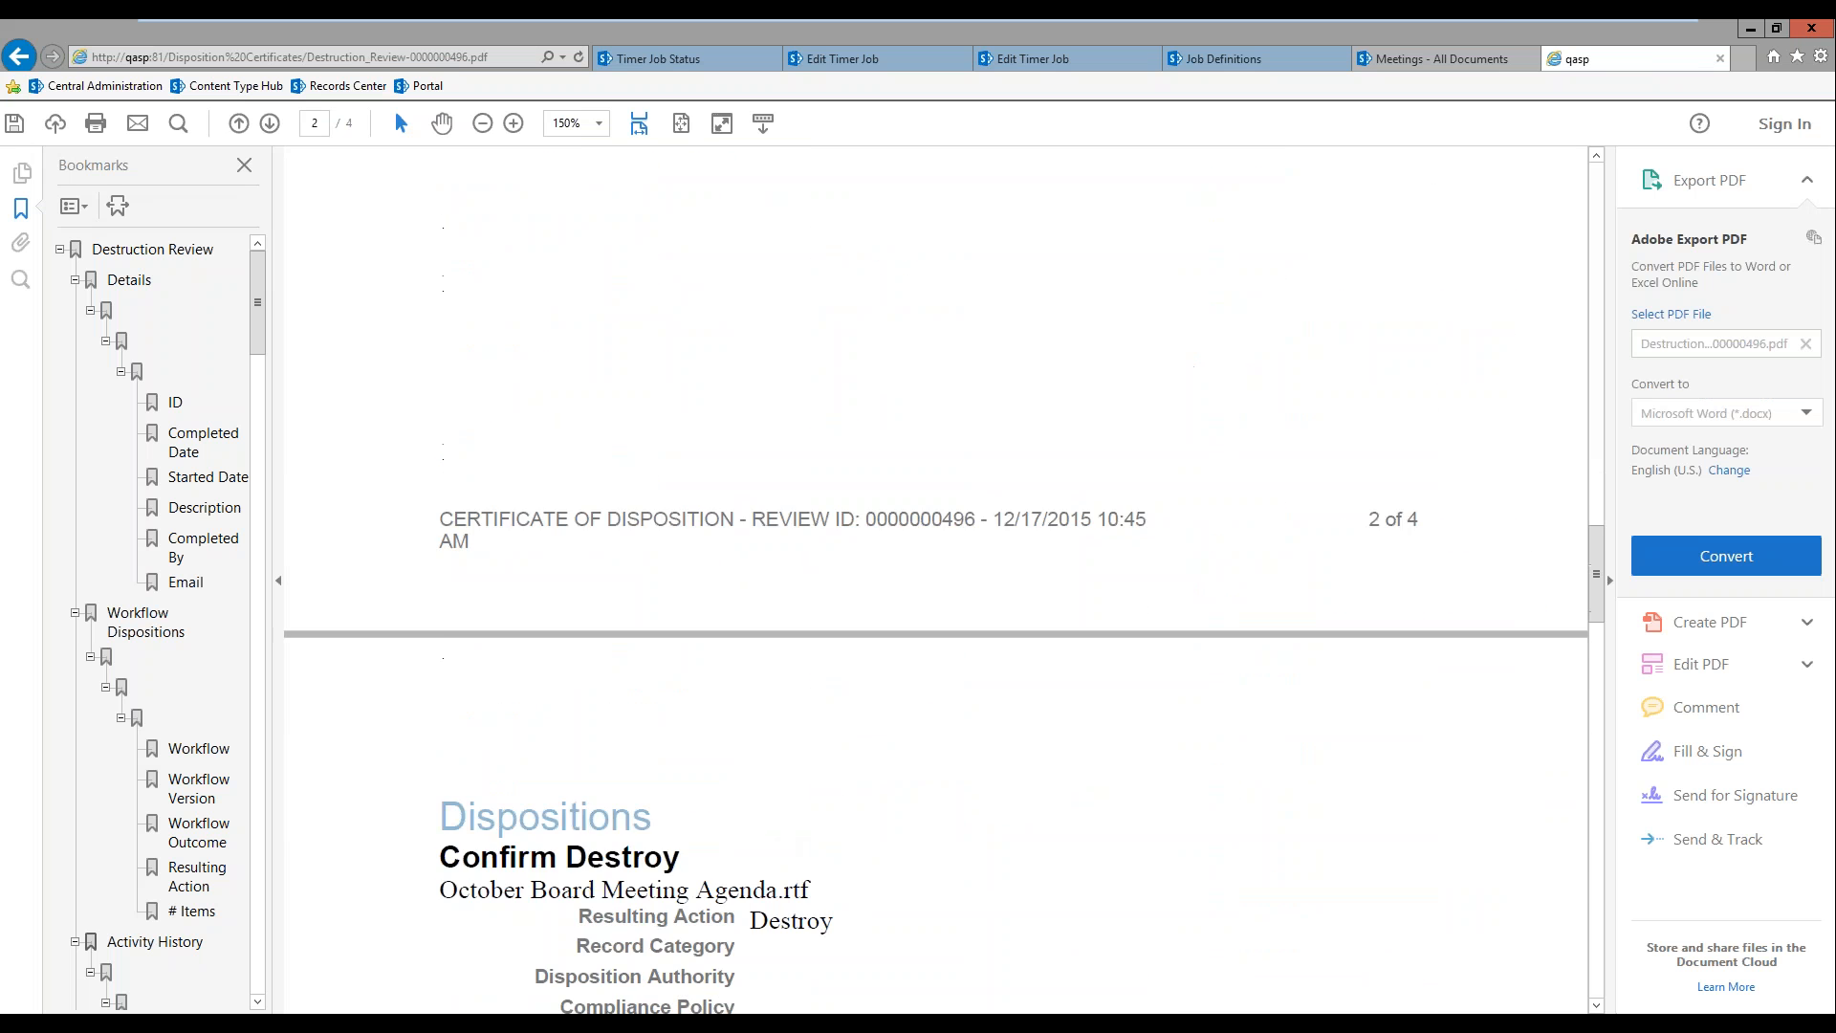
scroll(838, 789, "down", 9)
scroll(912, 546, "down", 1)
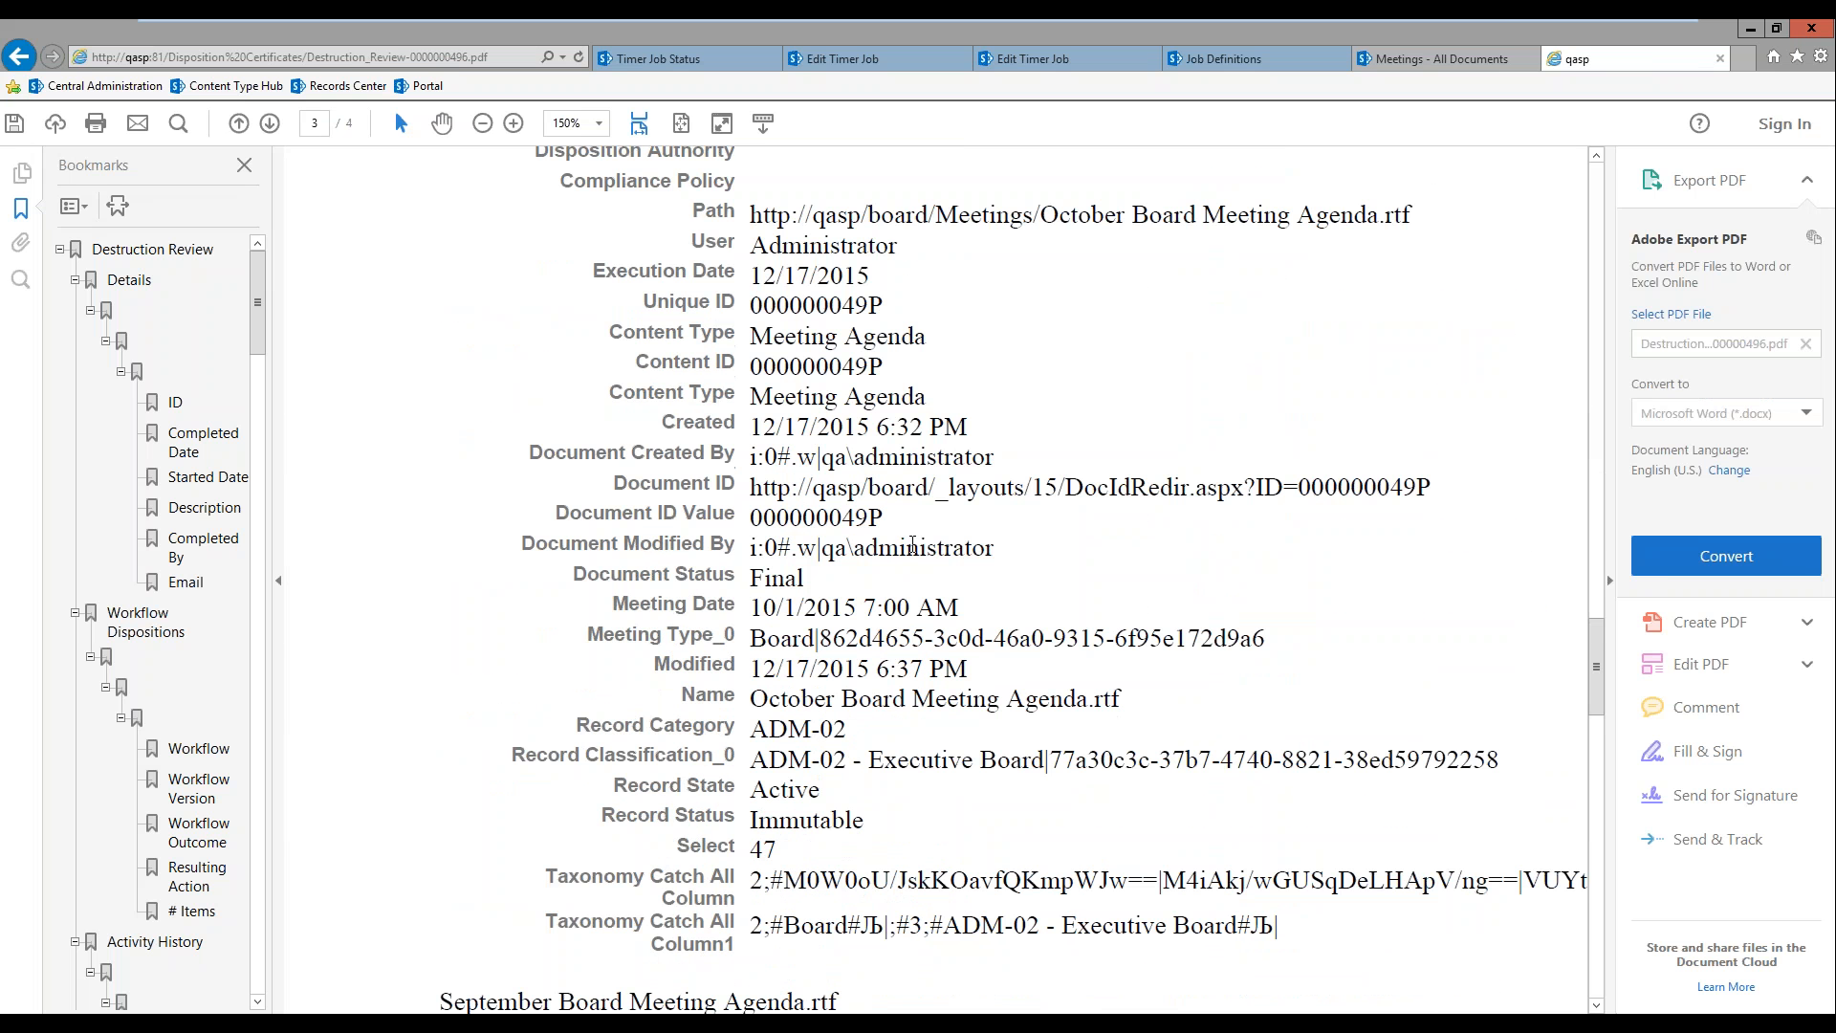
scroll(787, 557, "down", 8)
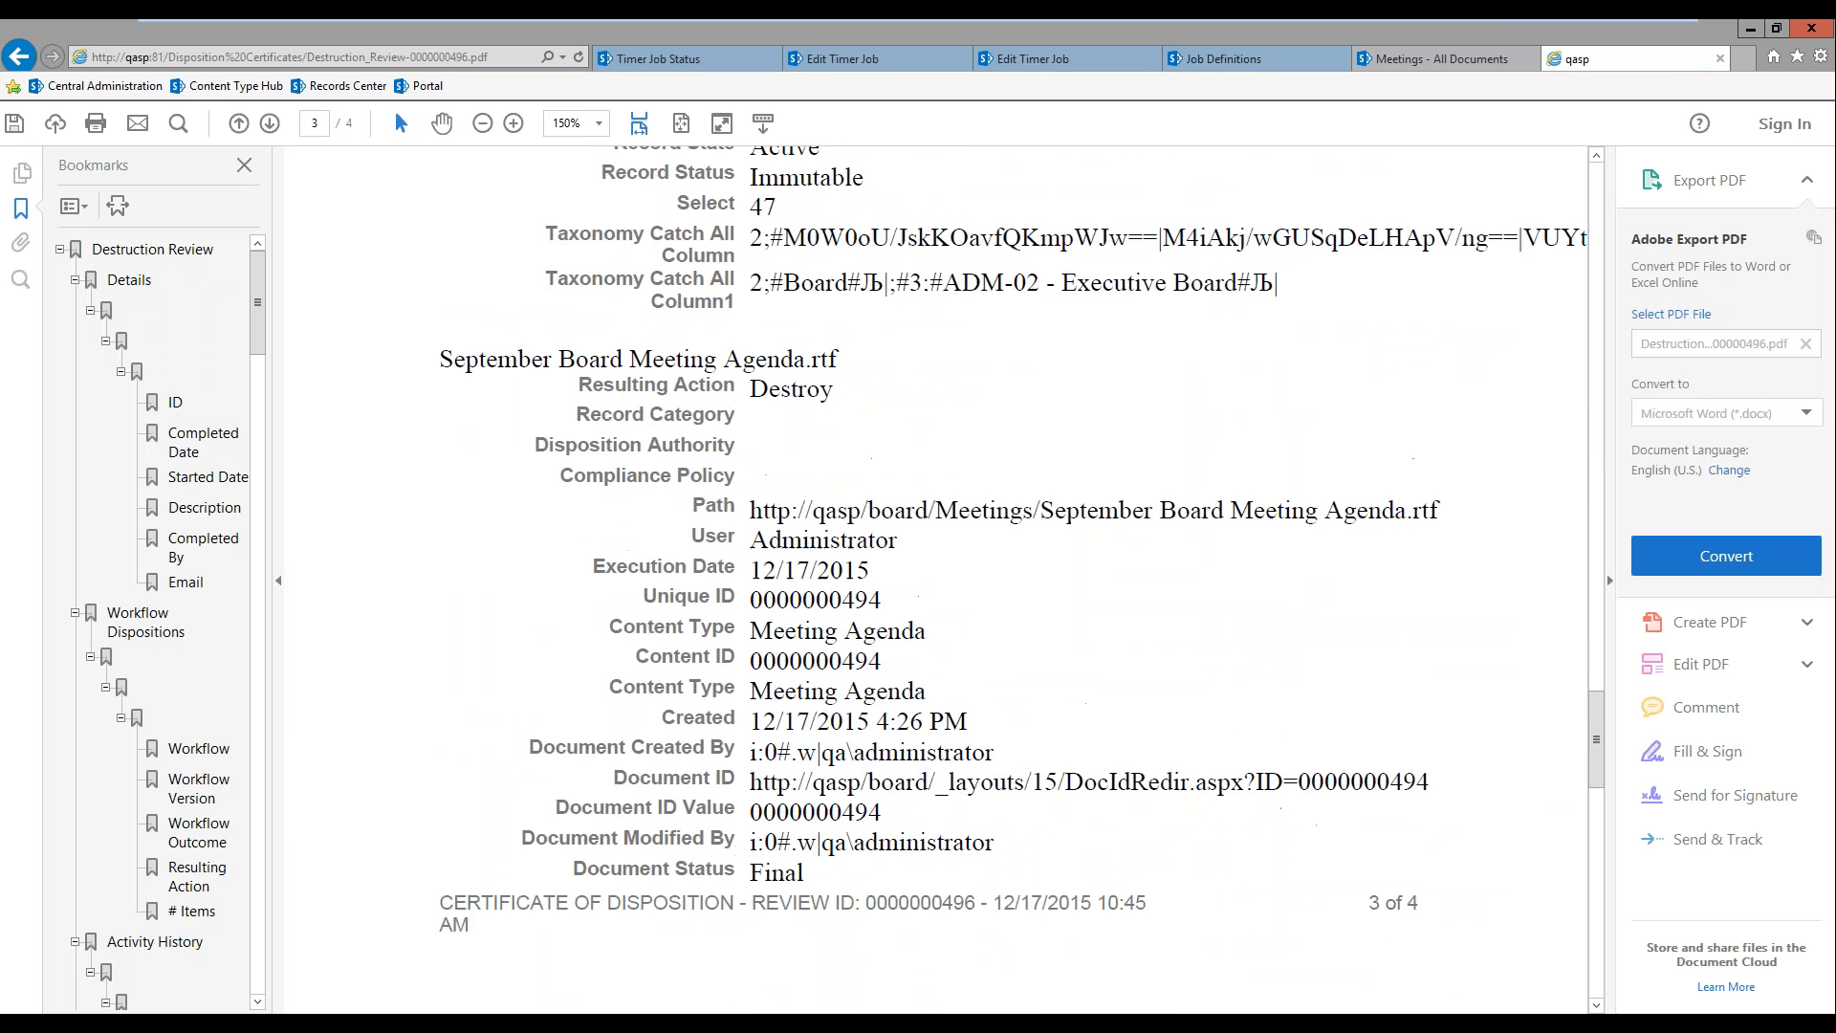
scroll(788, 467, "up", 20)
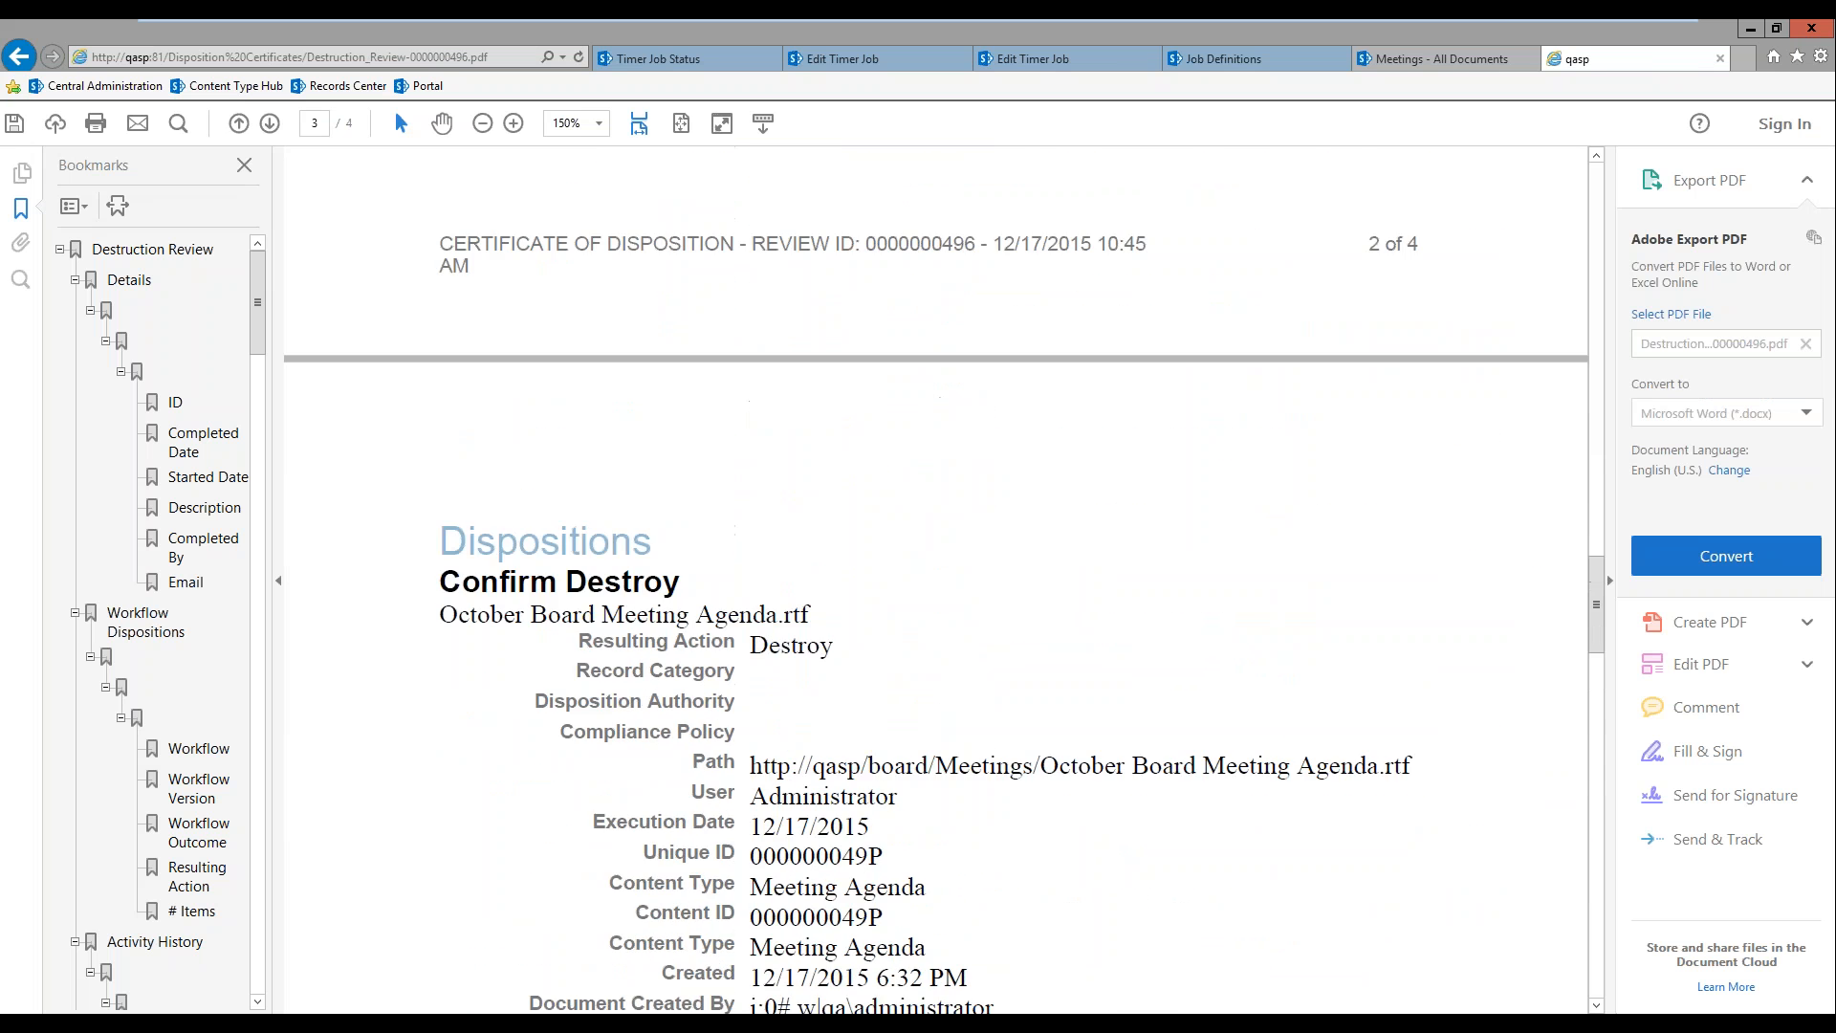
scroll(794, 469, "up", 20)
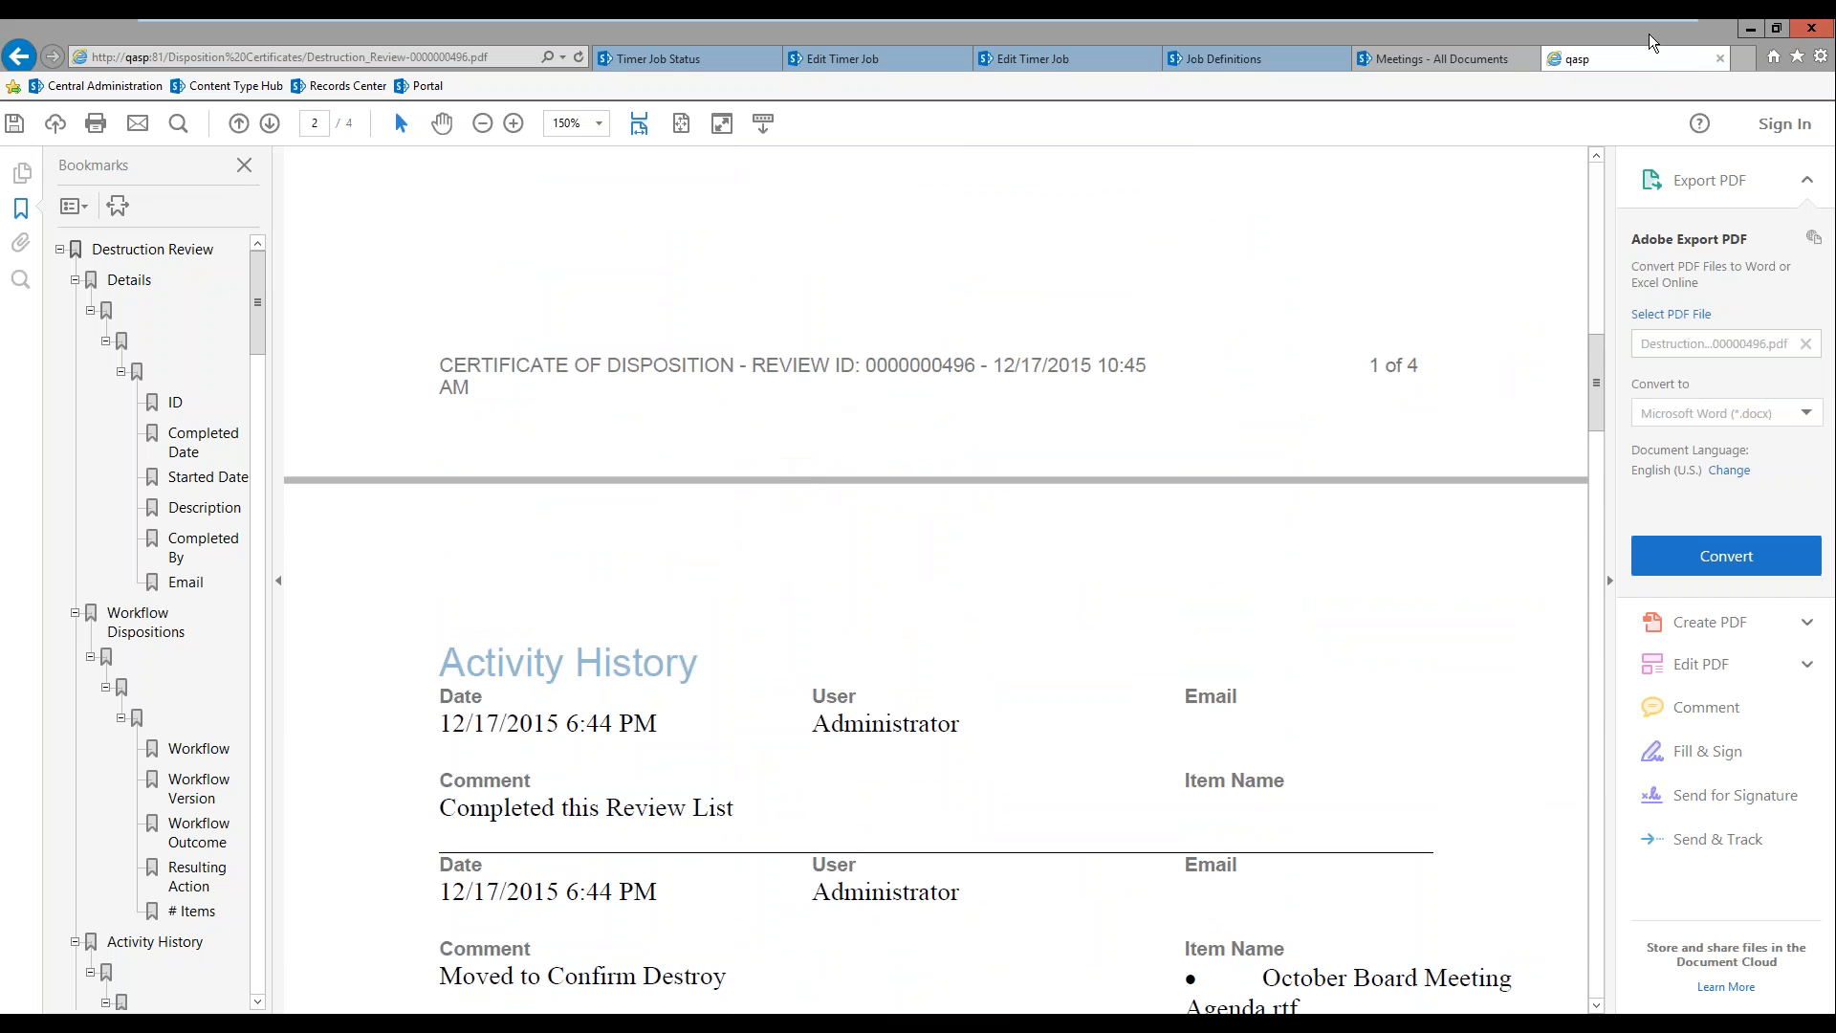
left_click(1718, 60)
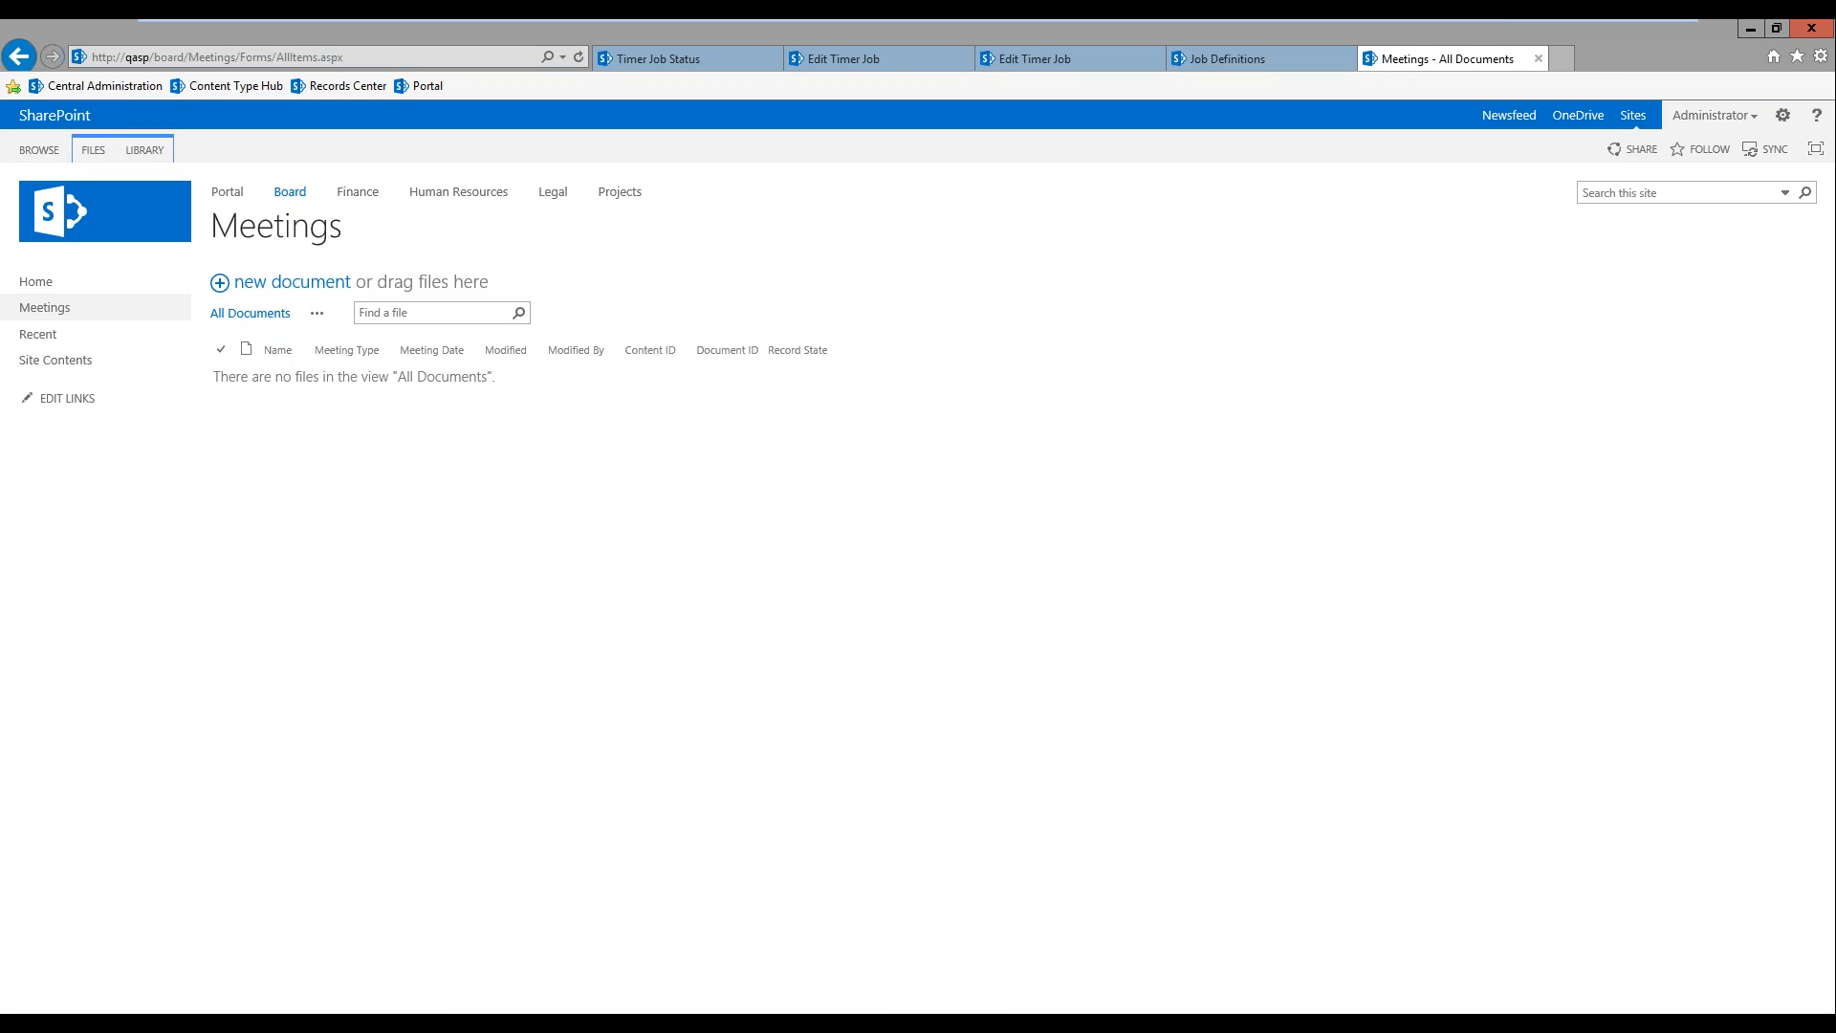
Step: Open the Human Resources site and switch to the Outlook inbox
left_click(446, 195)
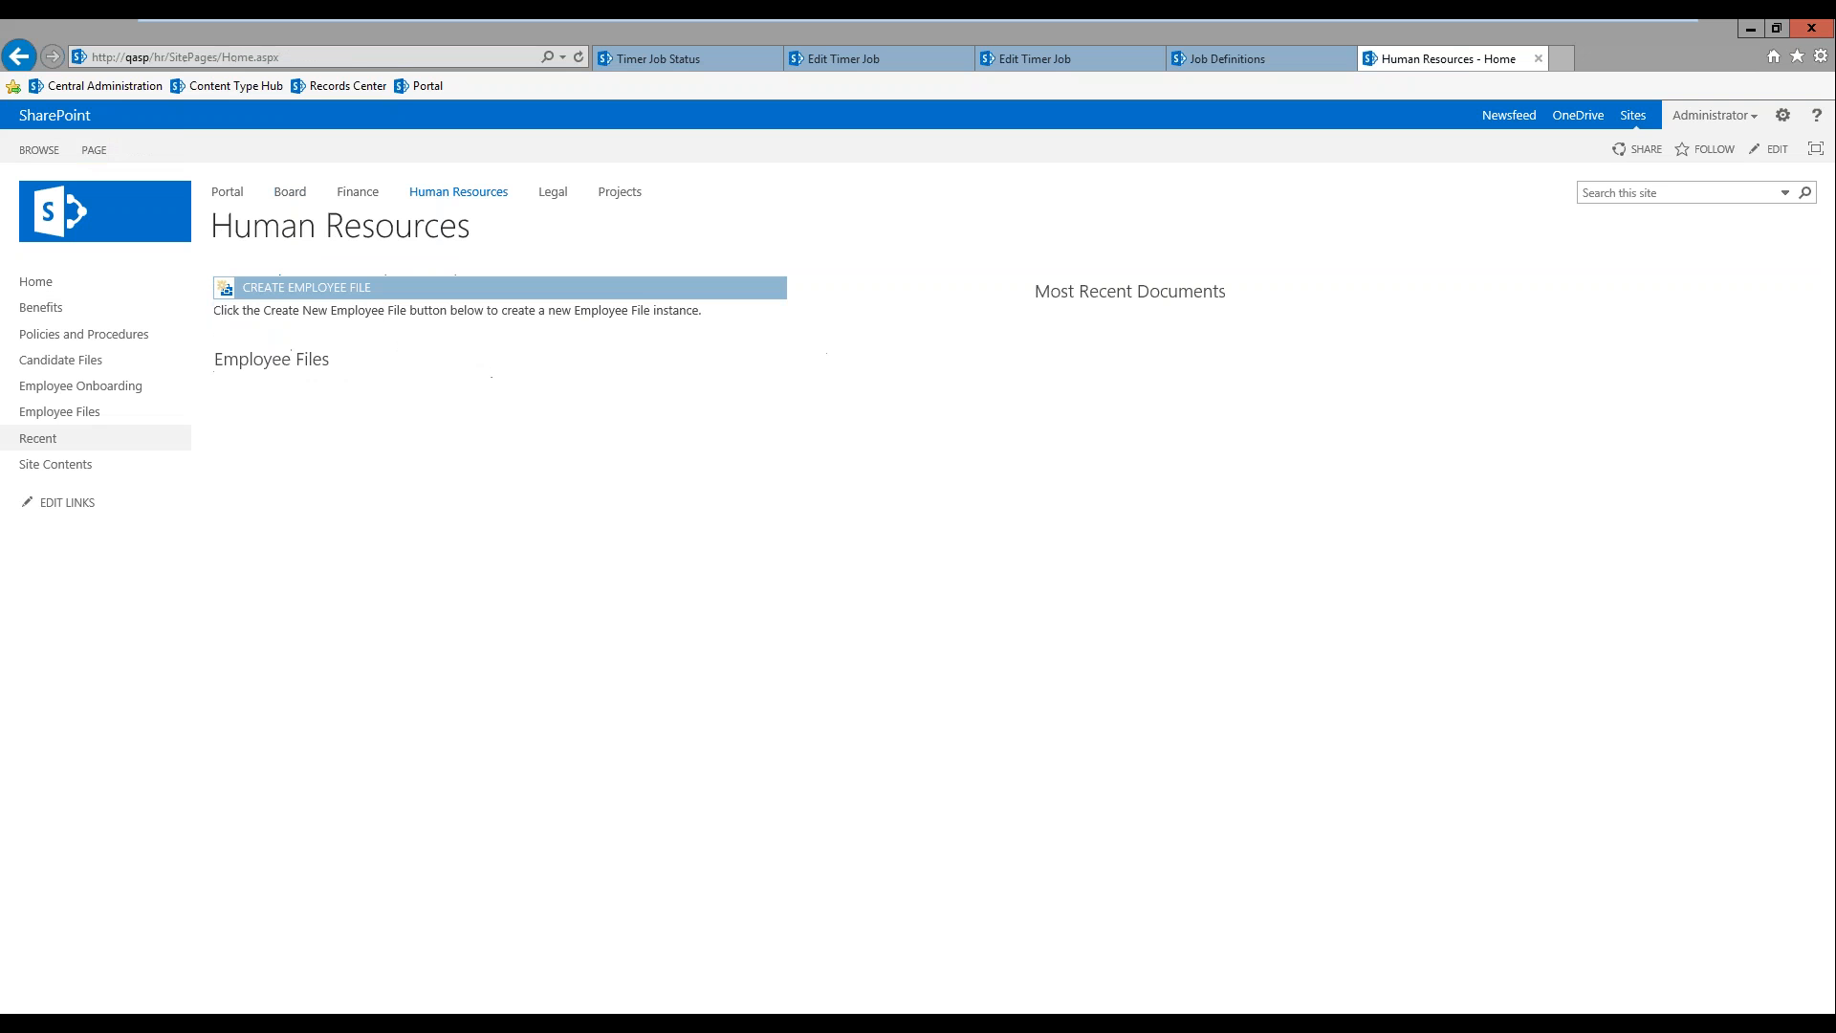
mouse_move(491, 1022)
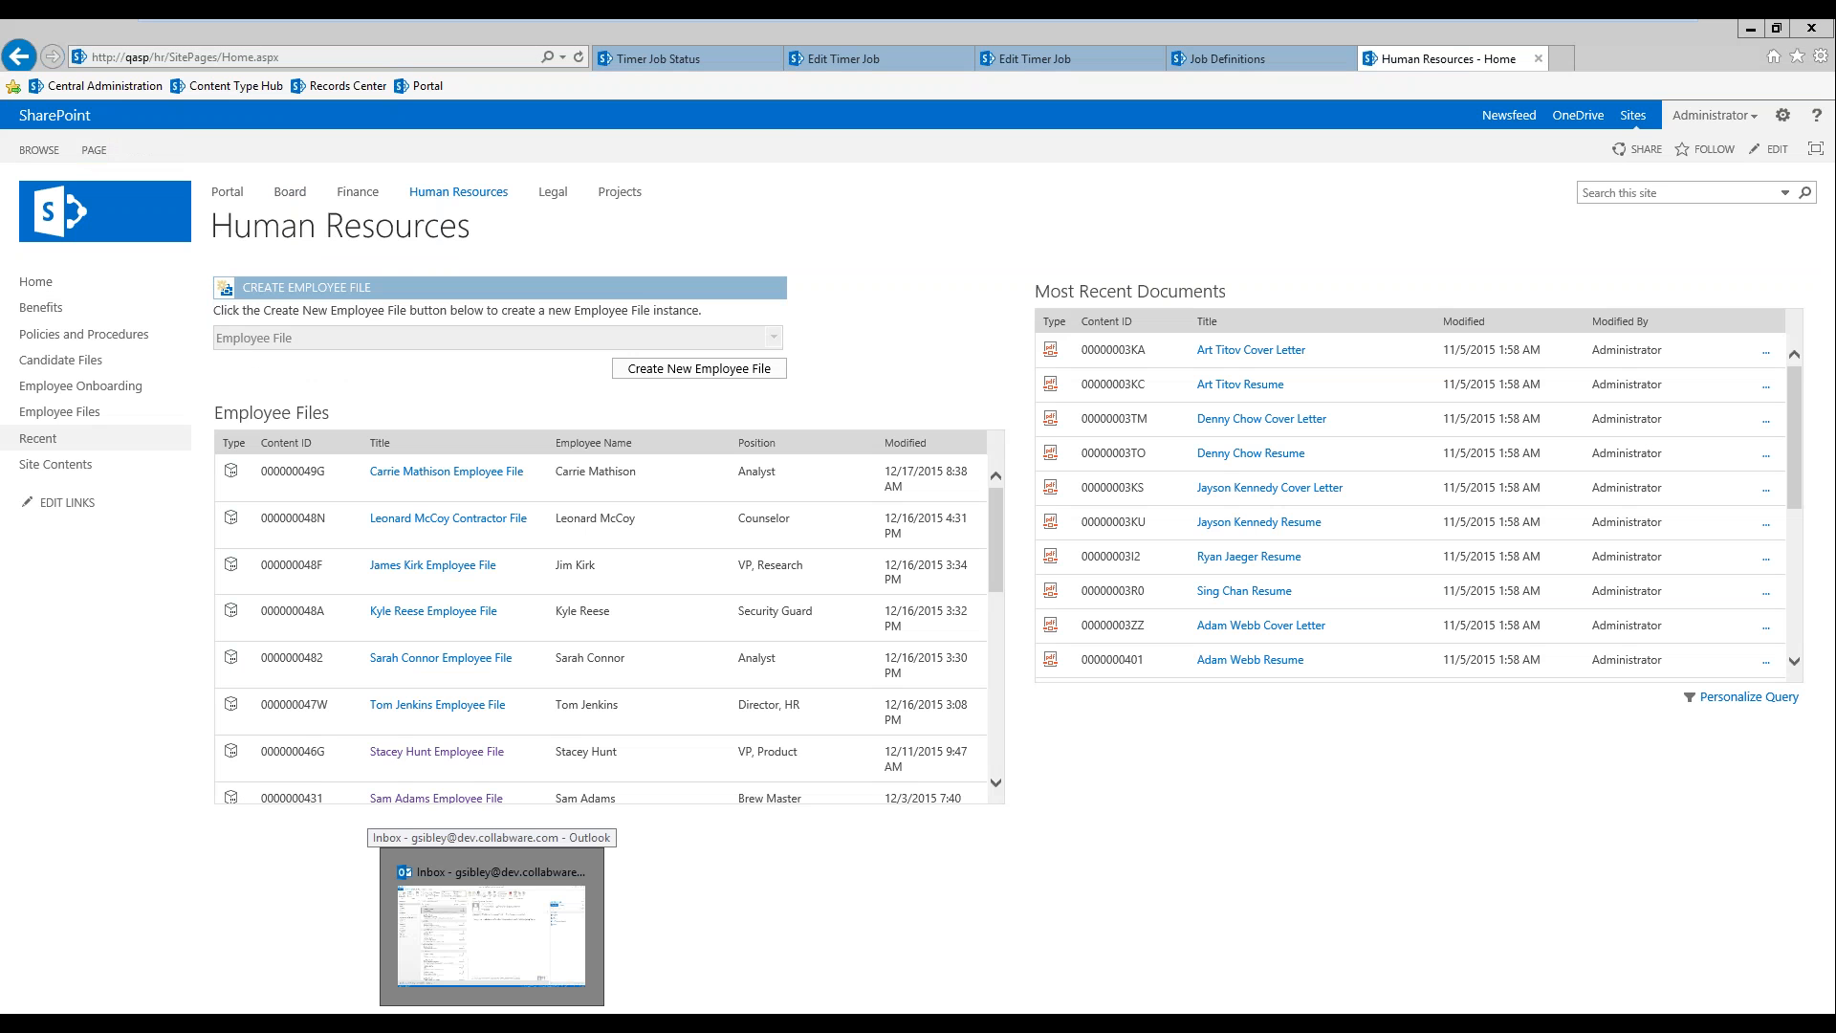
left_click(491, 932)
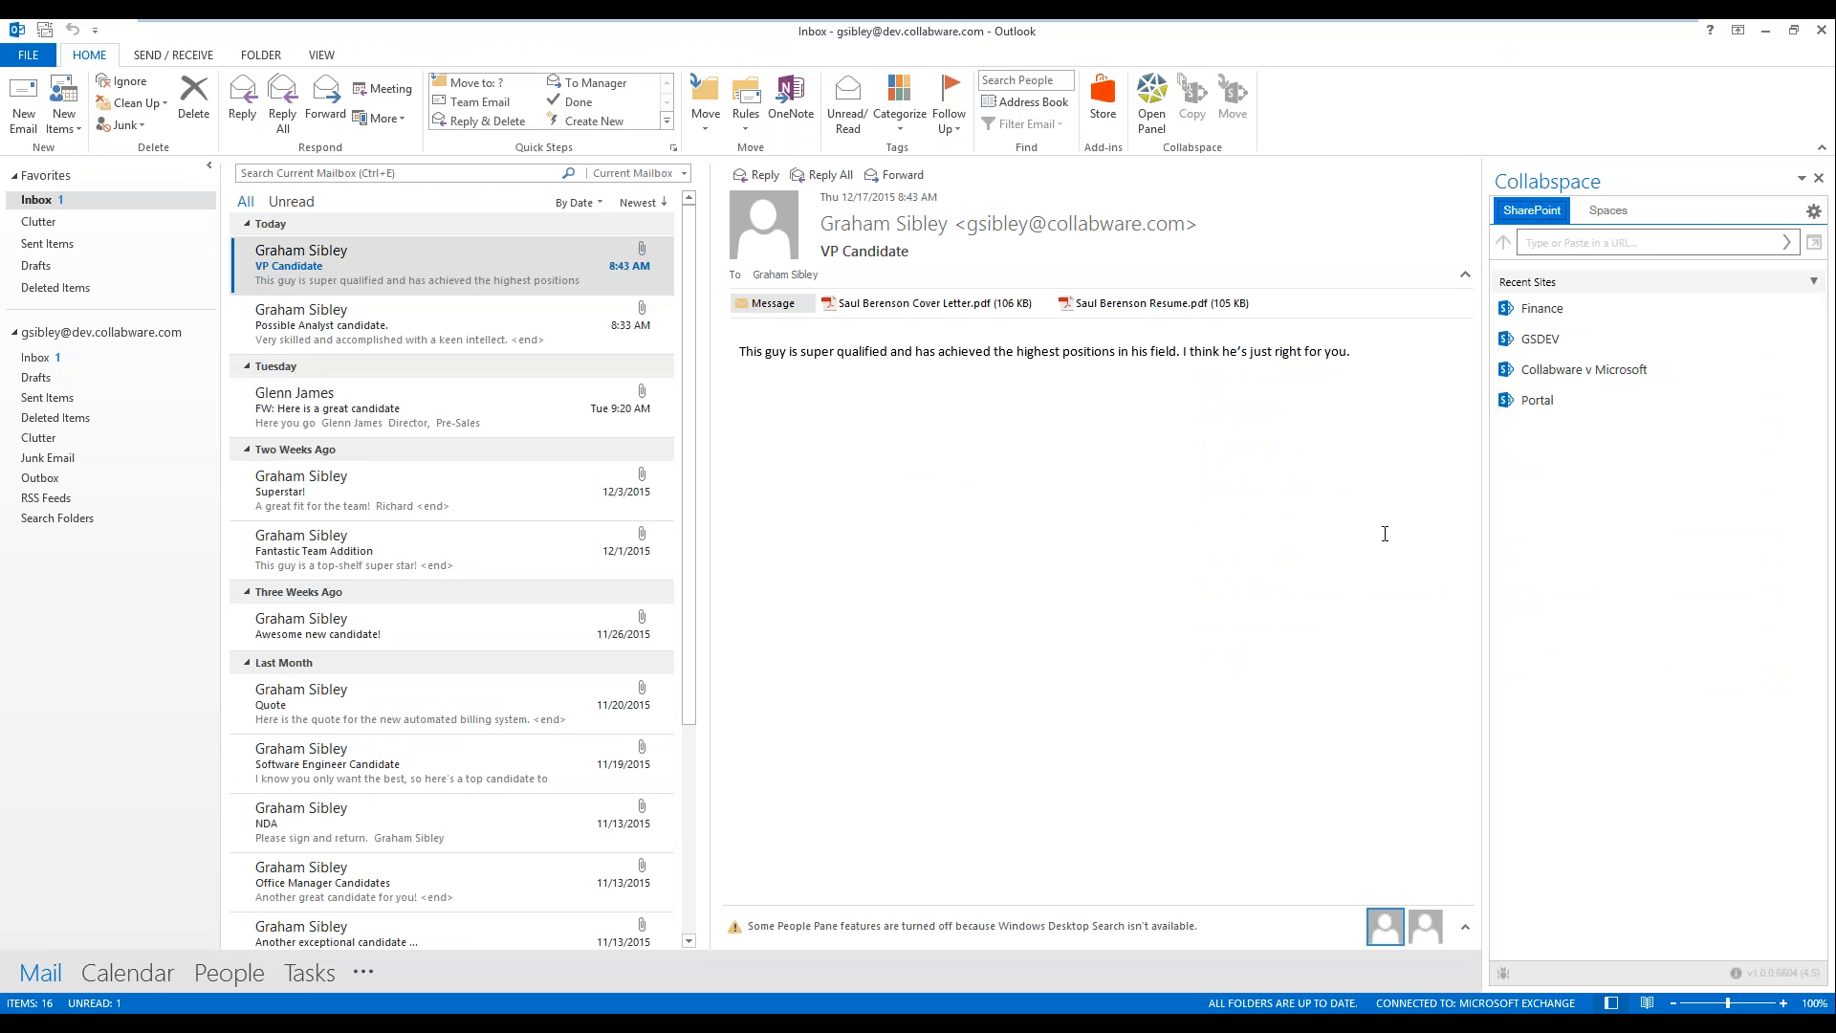
Step: Upload the VP Candidate email's cover letter and resume attachments to the Candidate Files library of the Portal's Human Resources site
left_click(1534, 404)
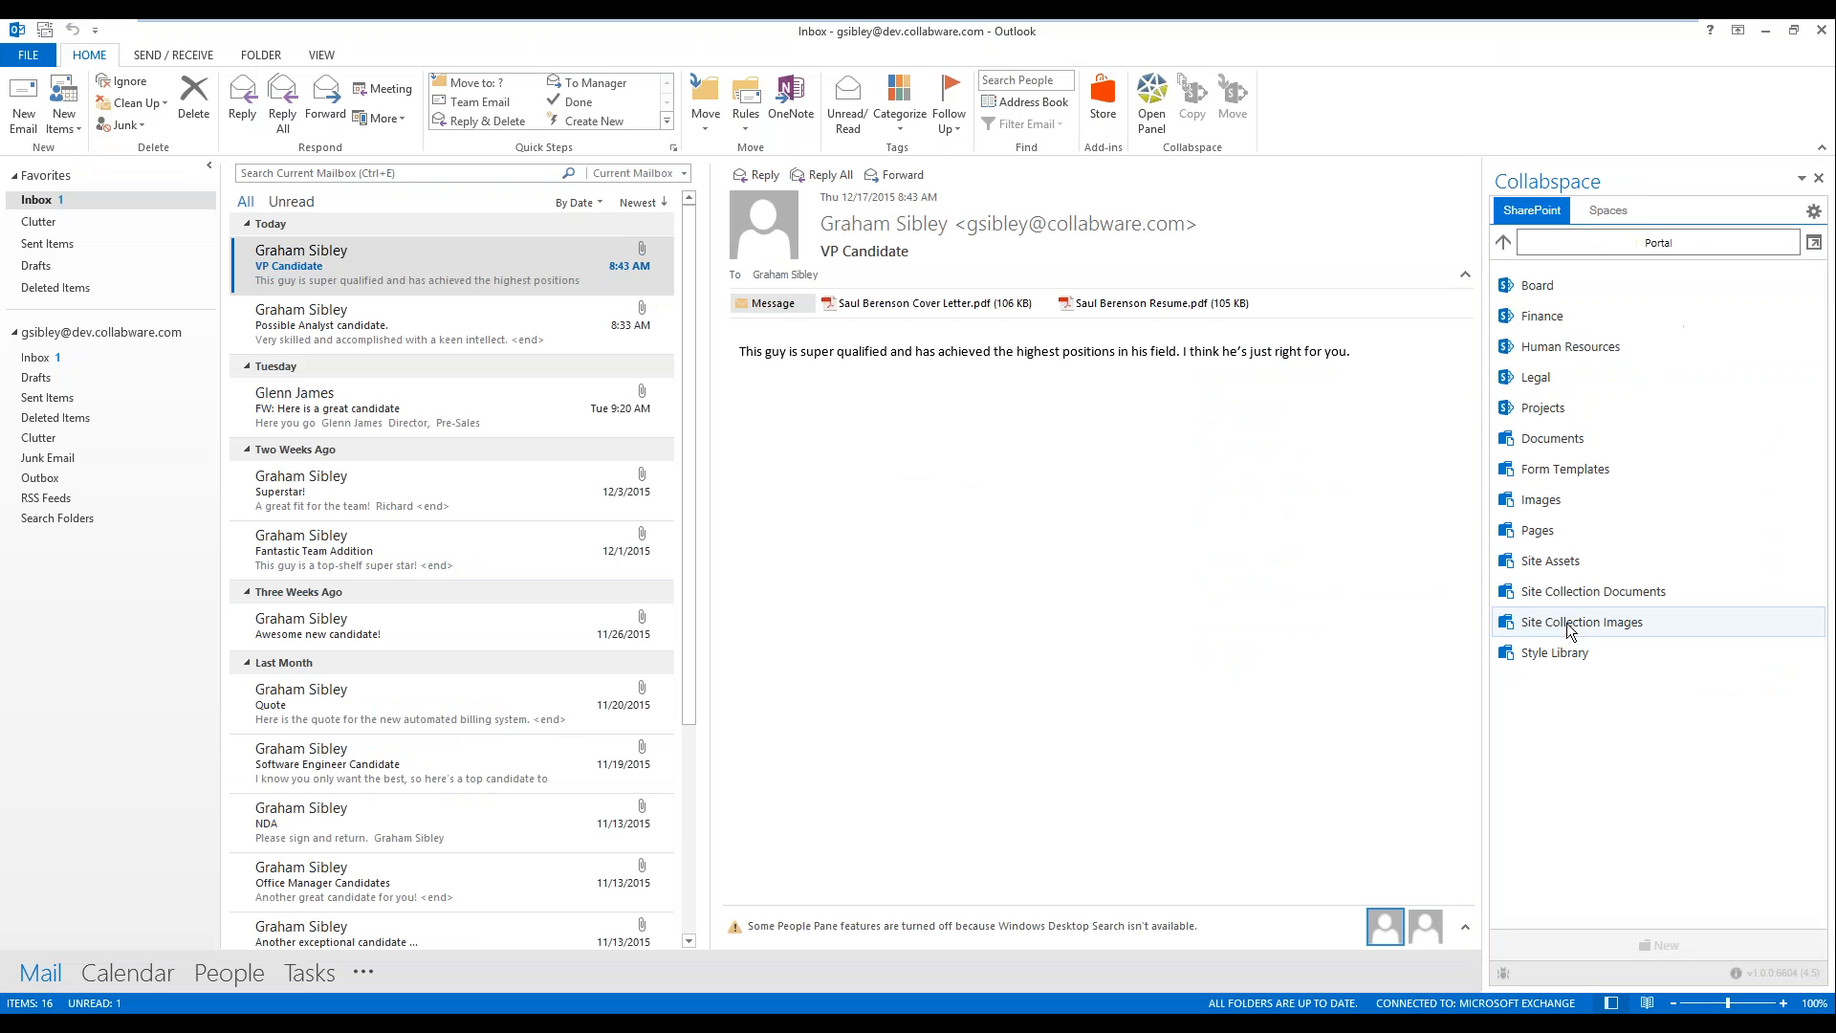
left_click(1565, 348)
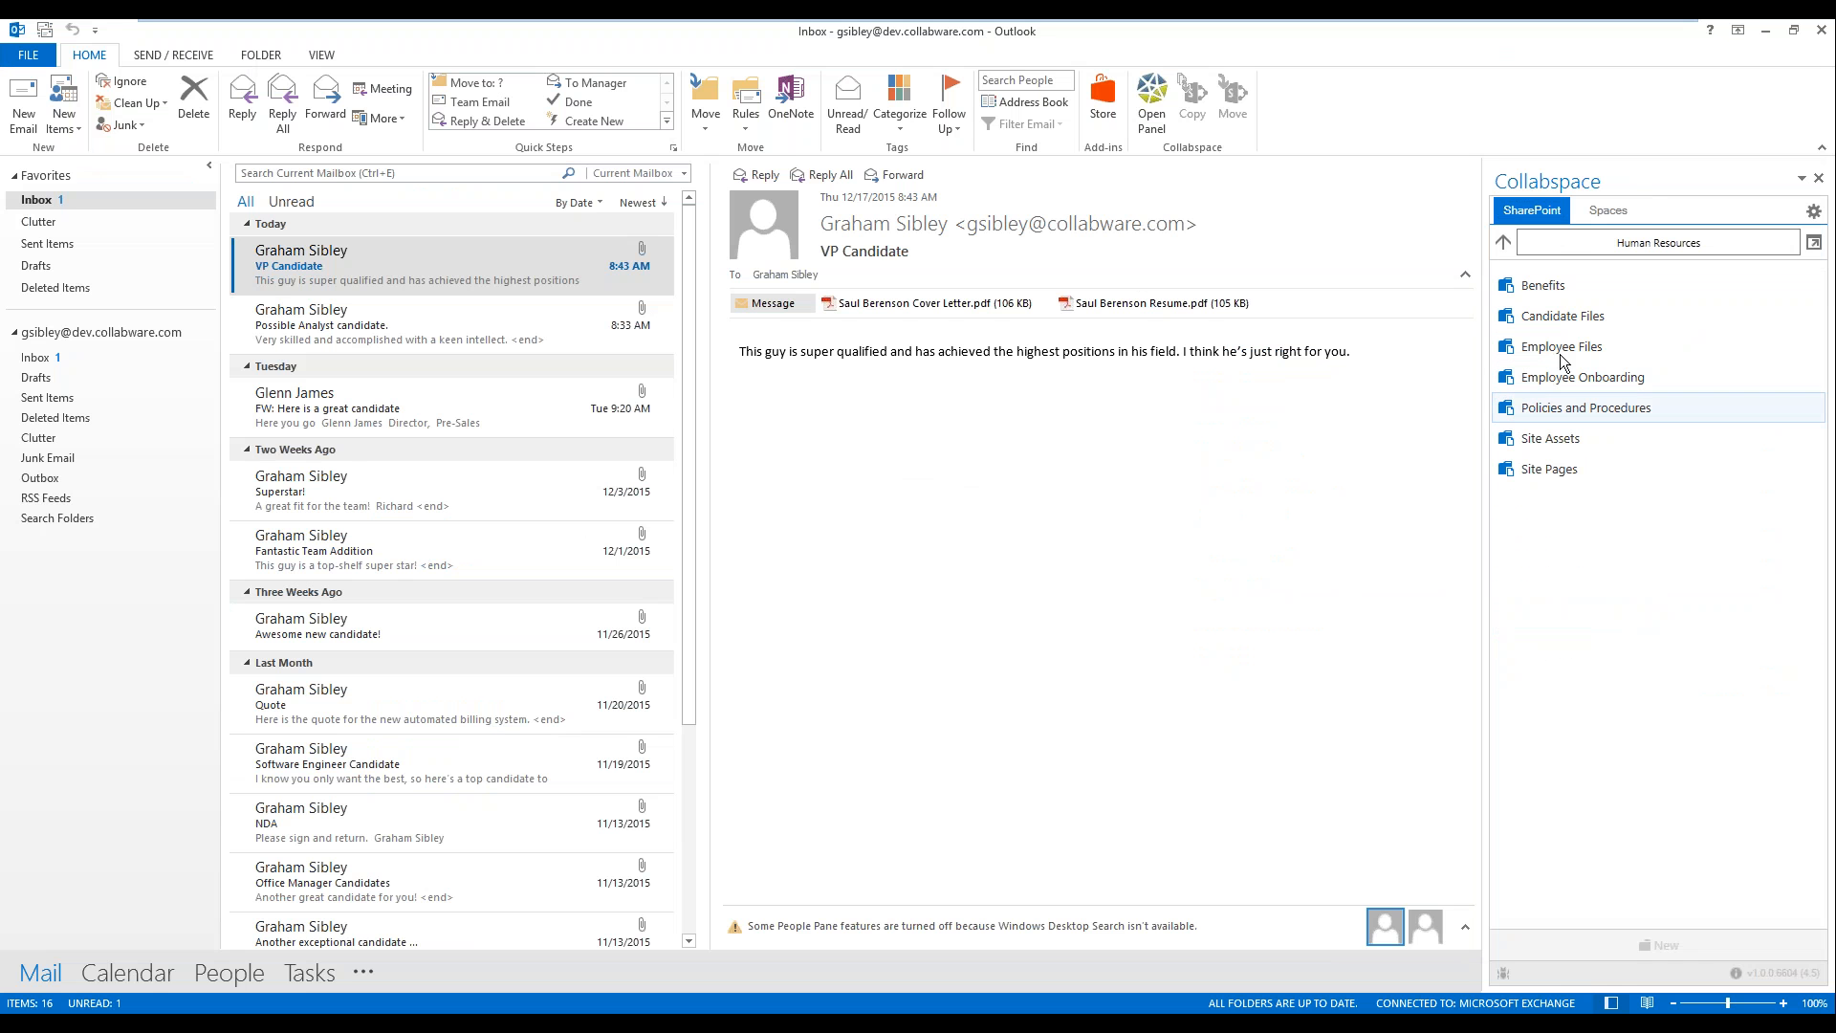
left_click(1567, 317)
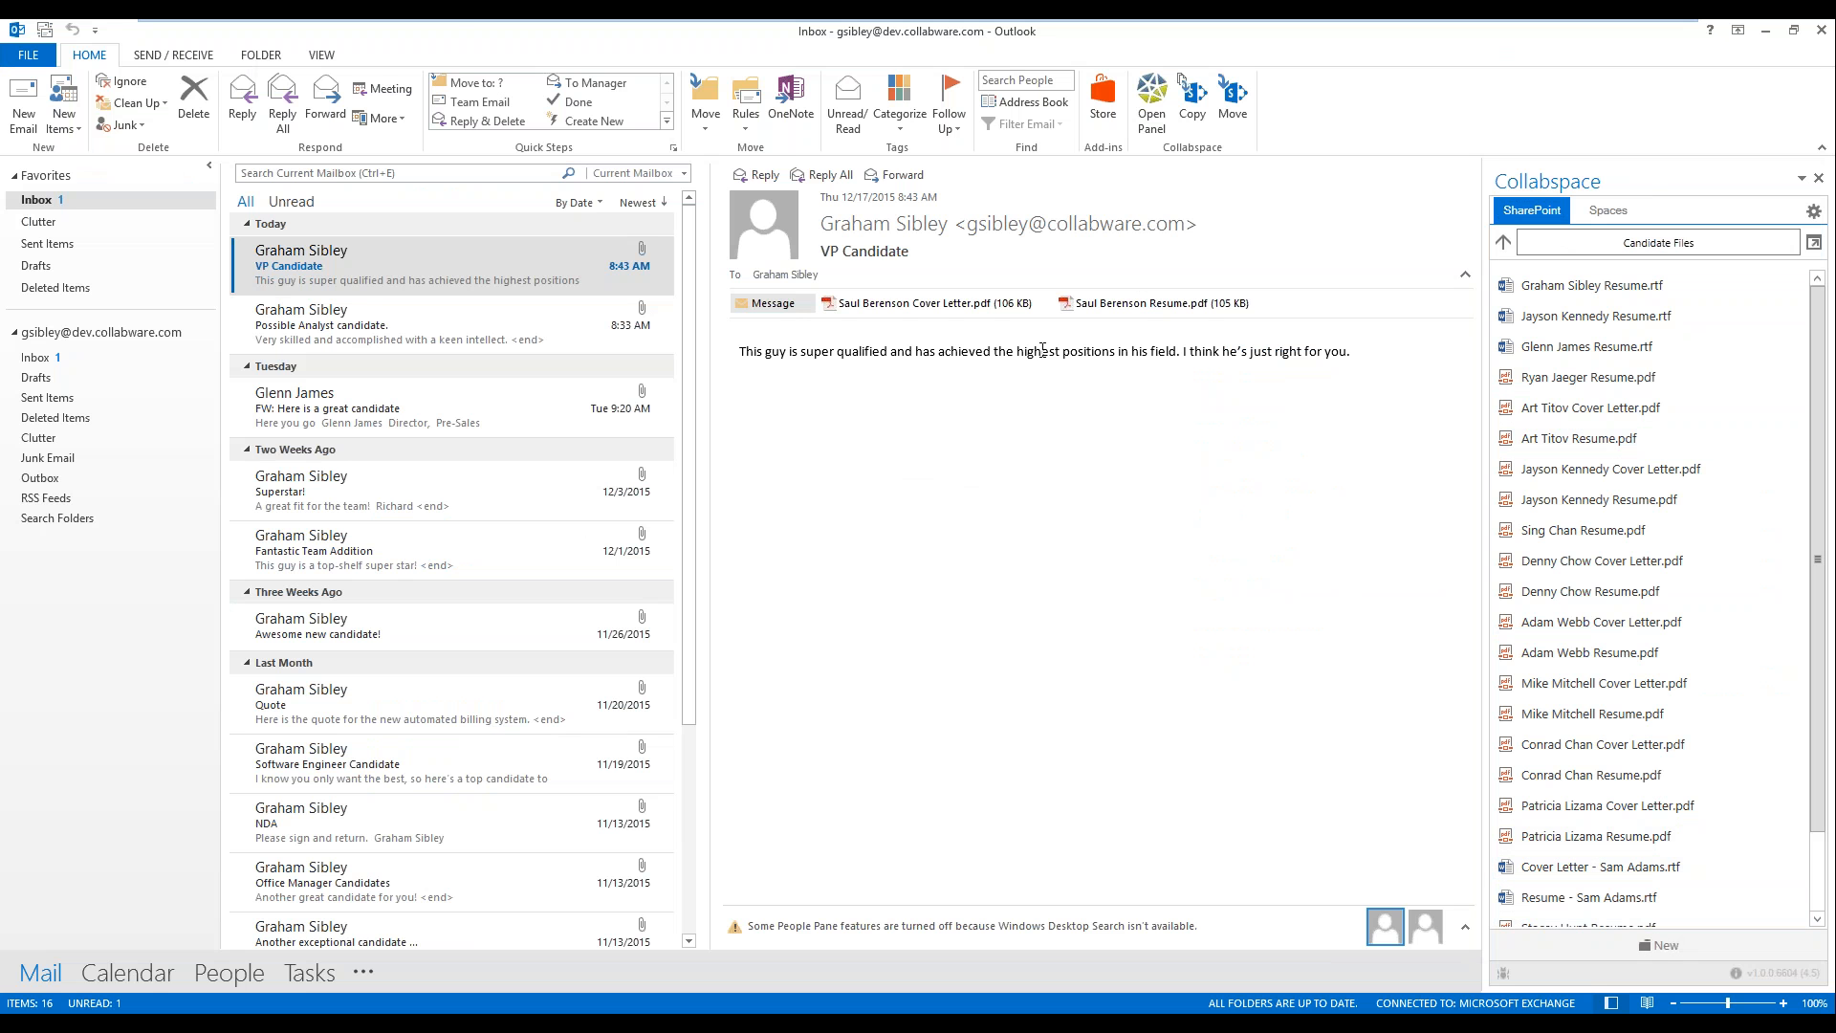
left_click(980, 303)
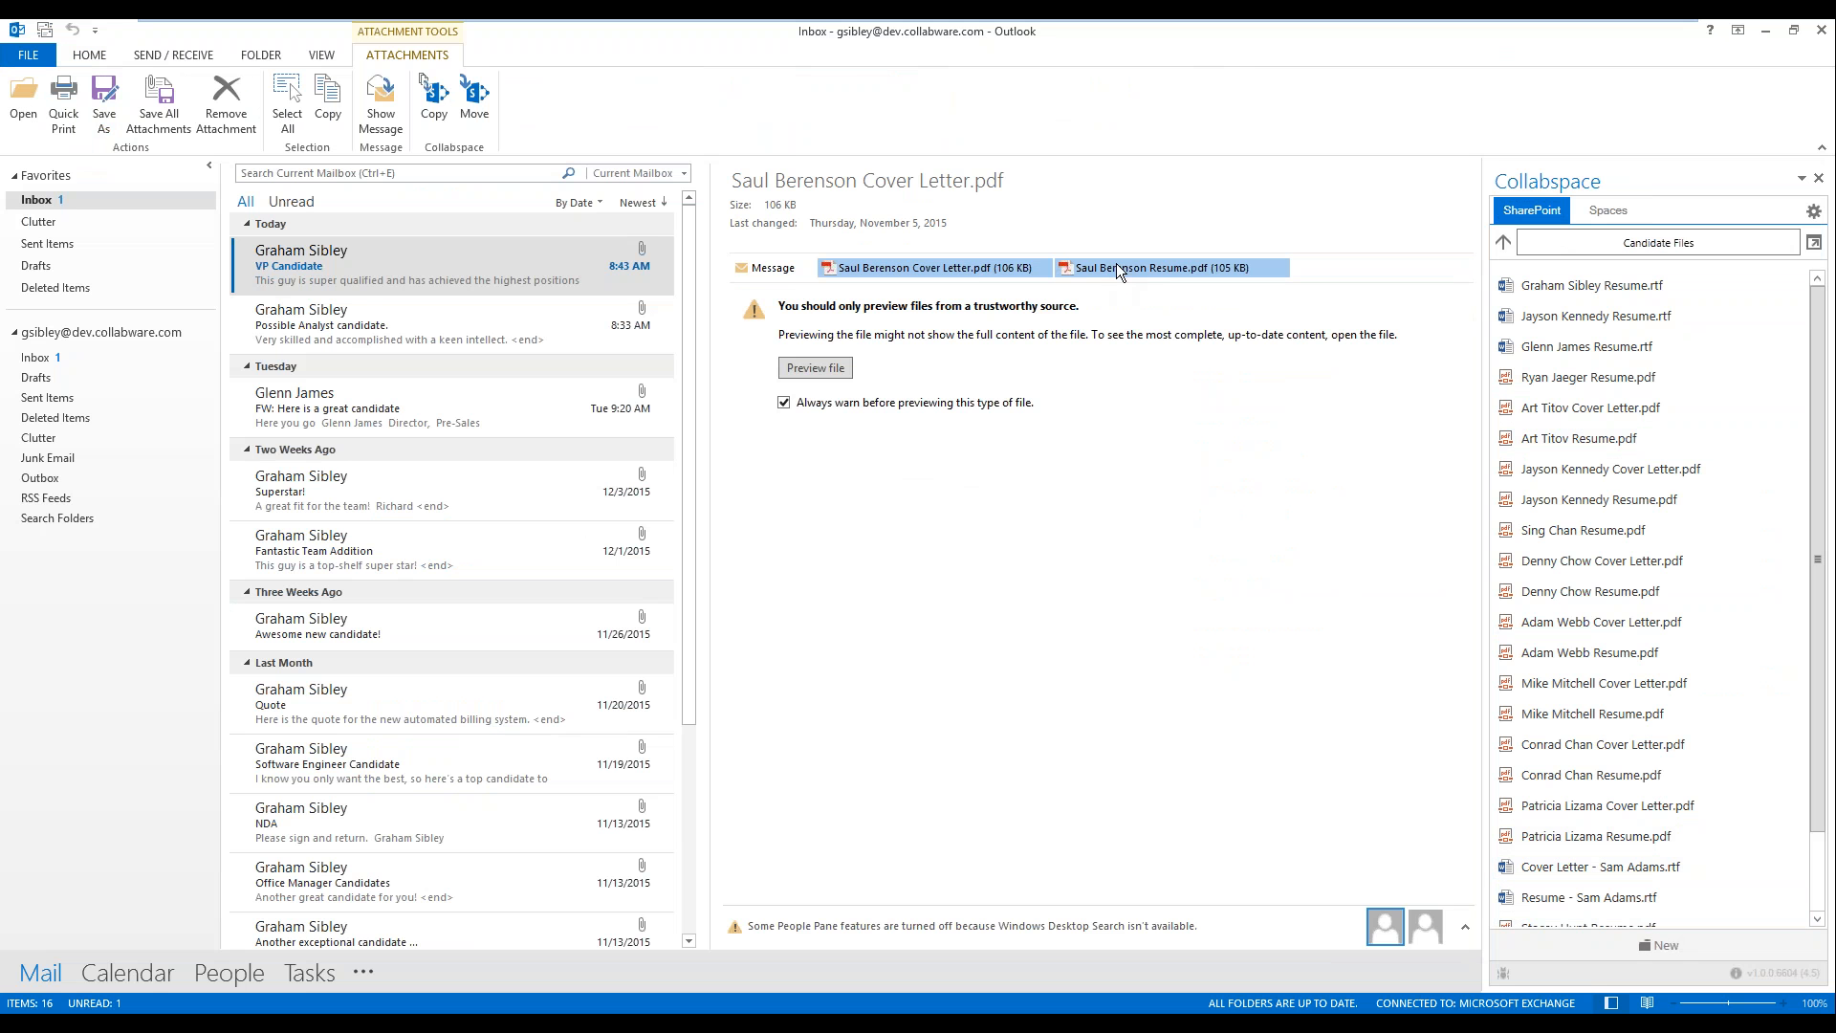
left_click_drag(972, 272, 1712, 678)
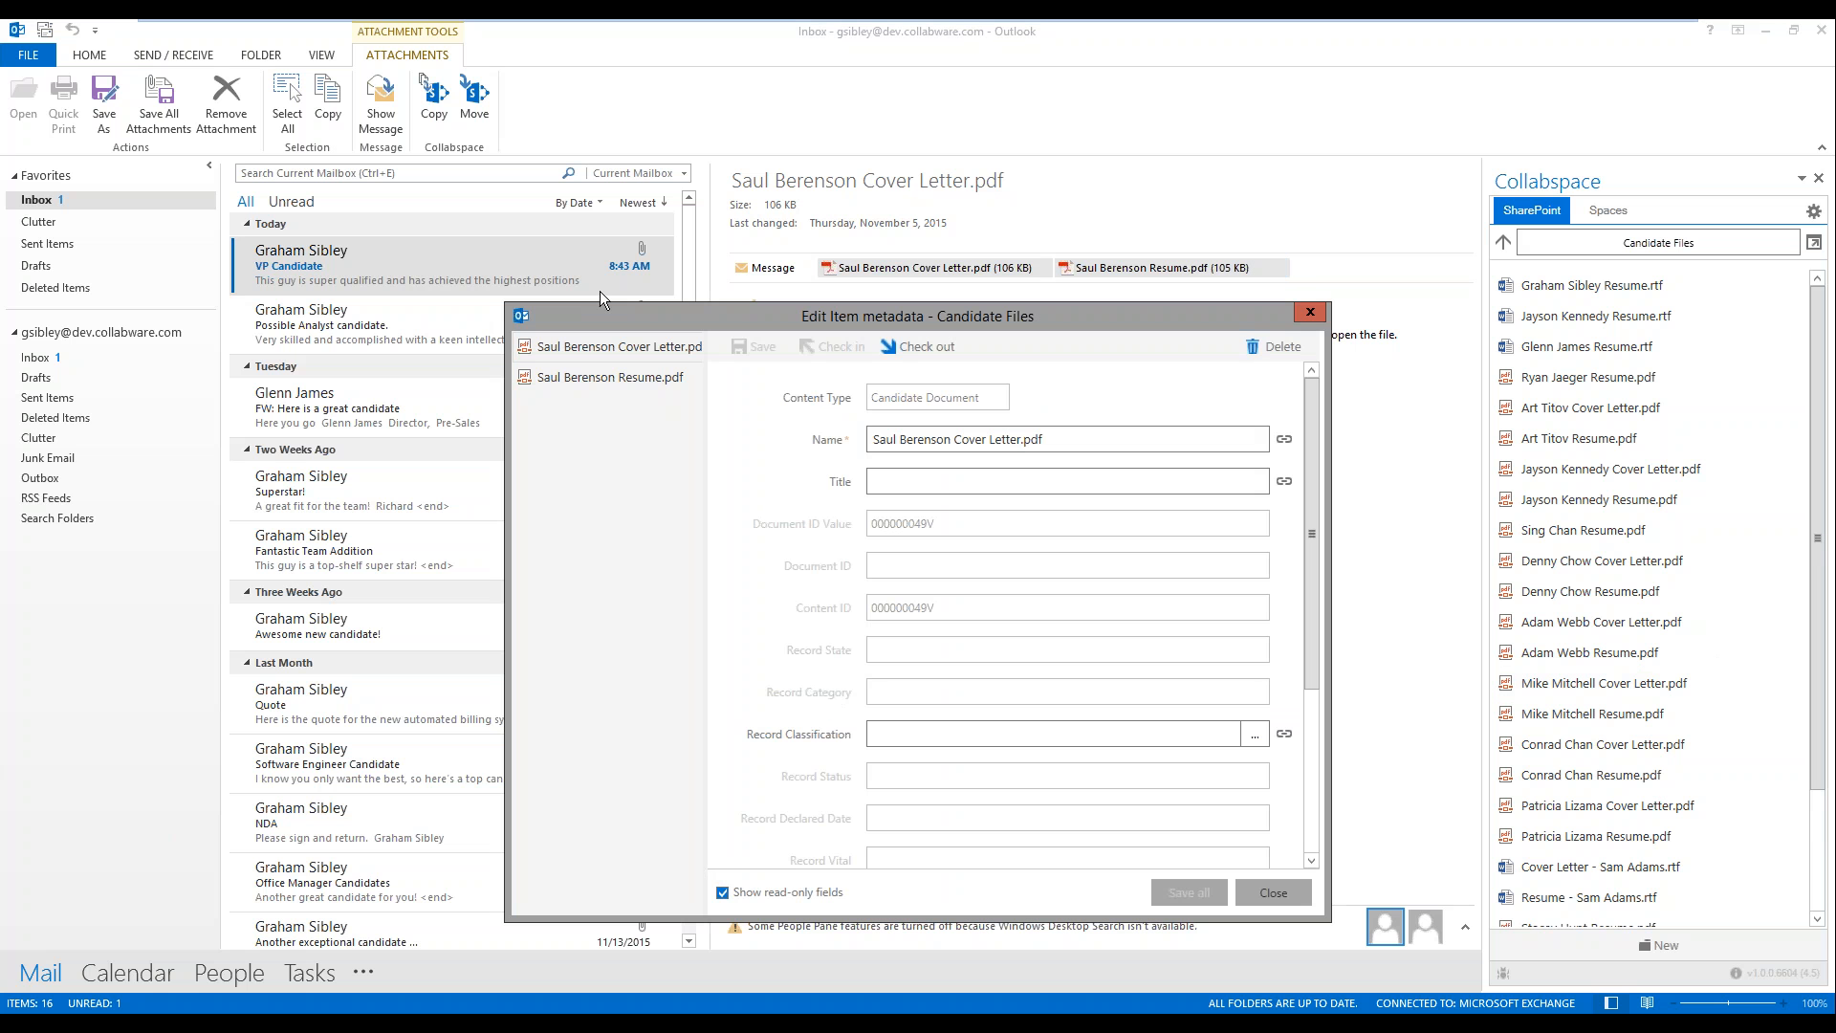
Step: Hide the cover letter's read-only fields, enter the candidate's full name and apply that name to the resume as well
left_click(723, 894)
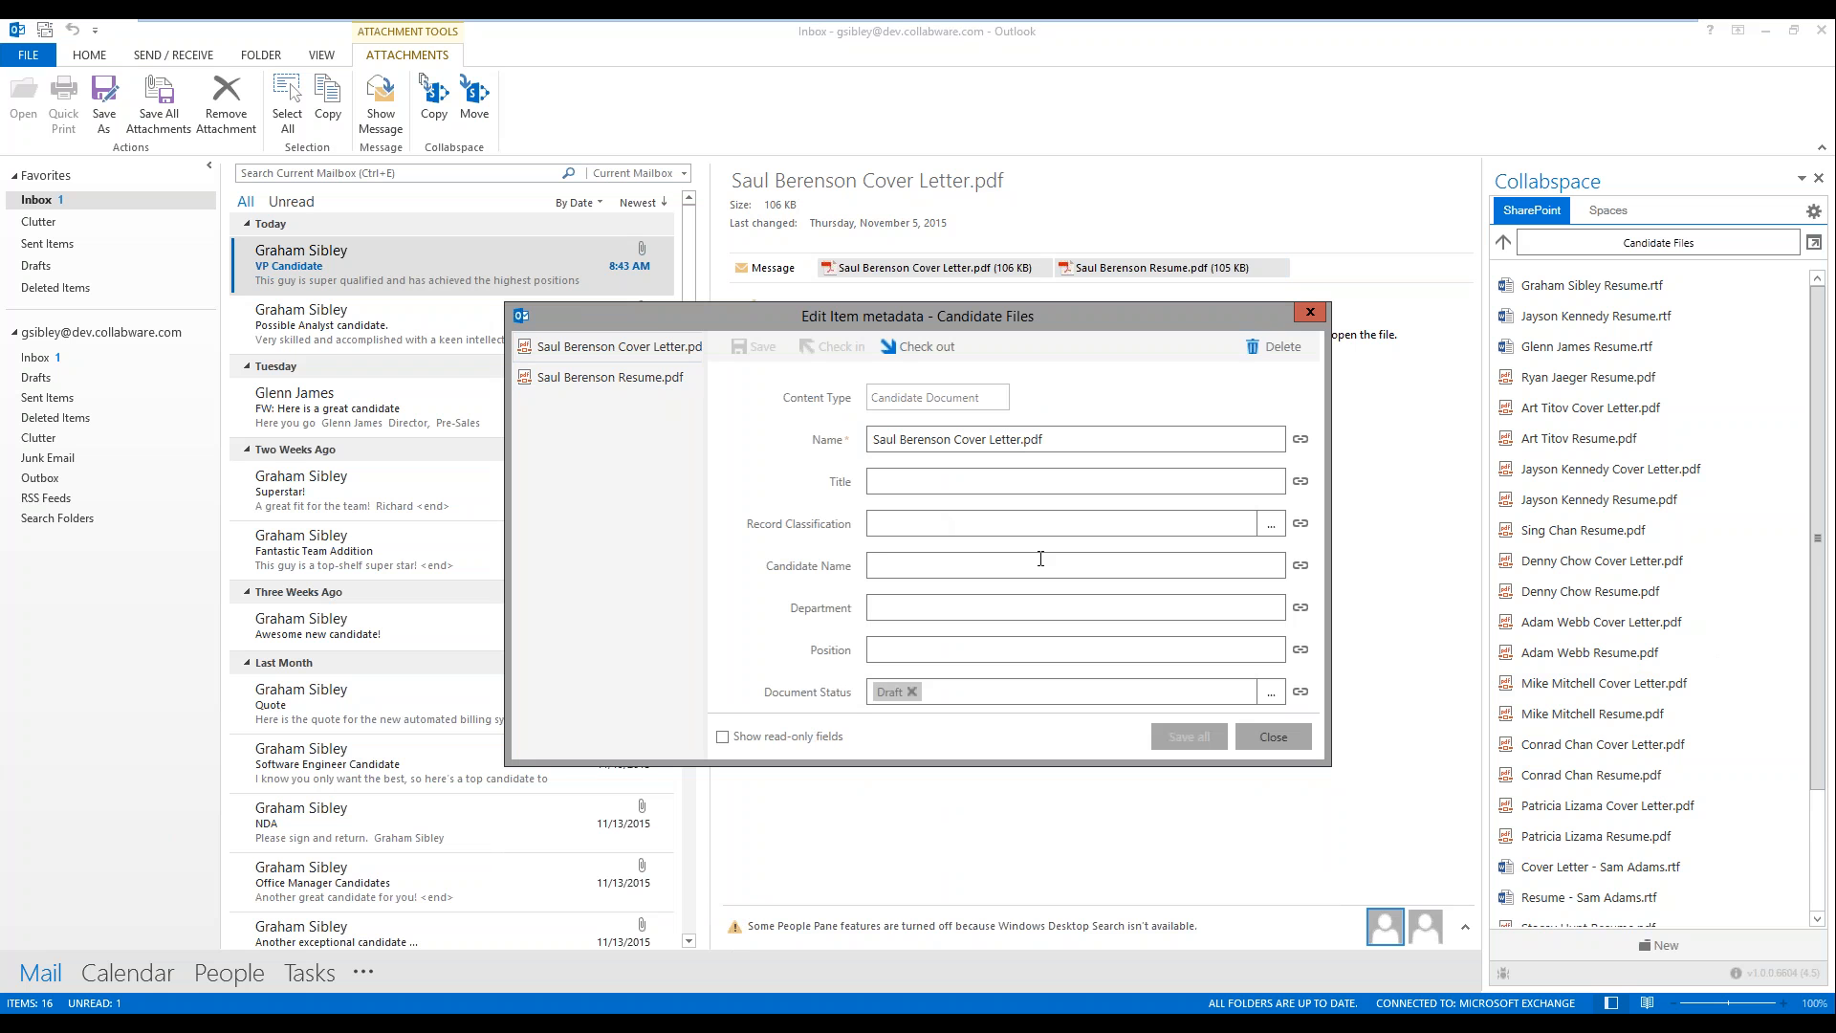
left_click(1041, 558)
type("Saul")
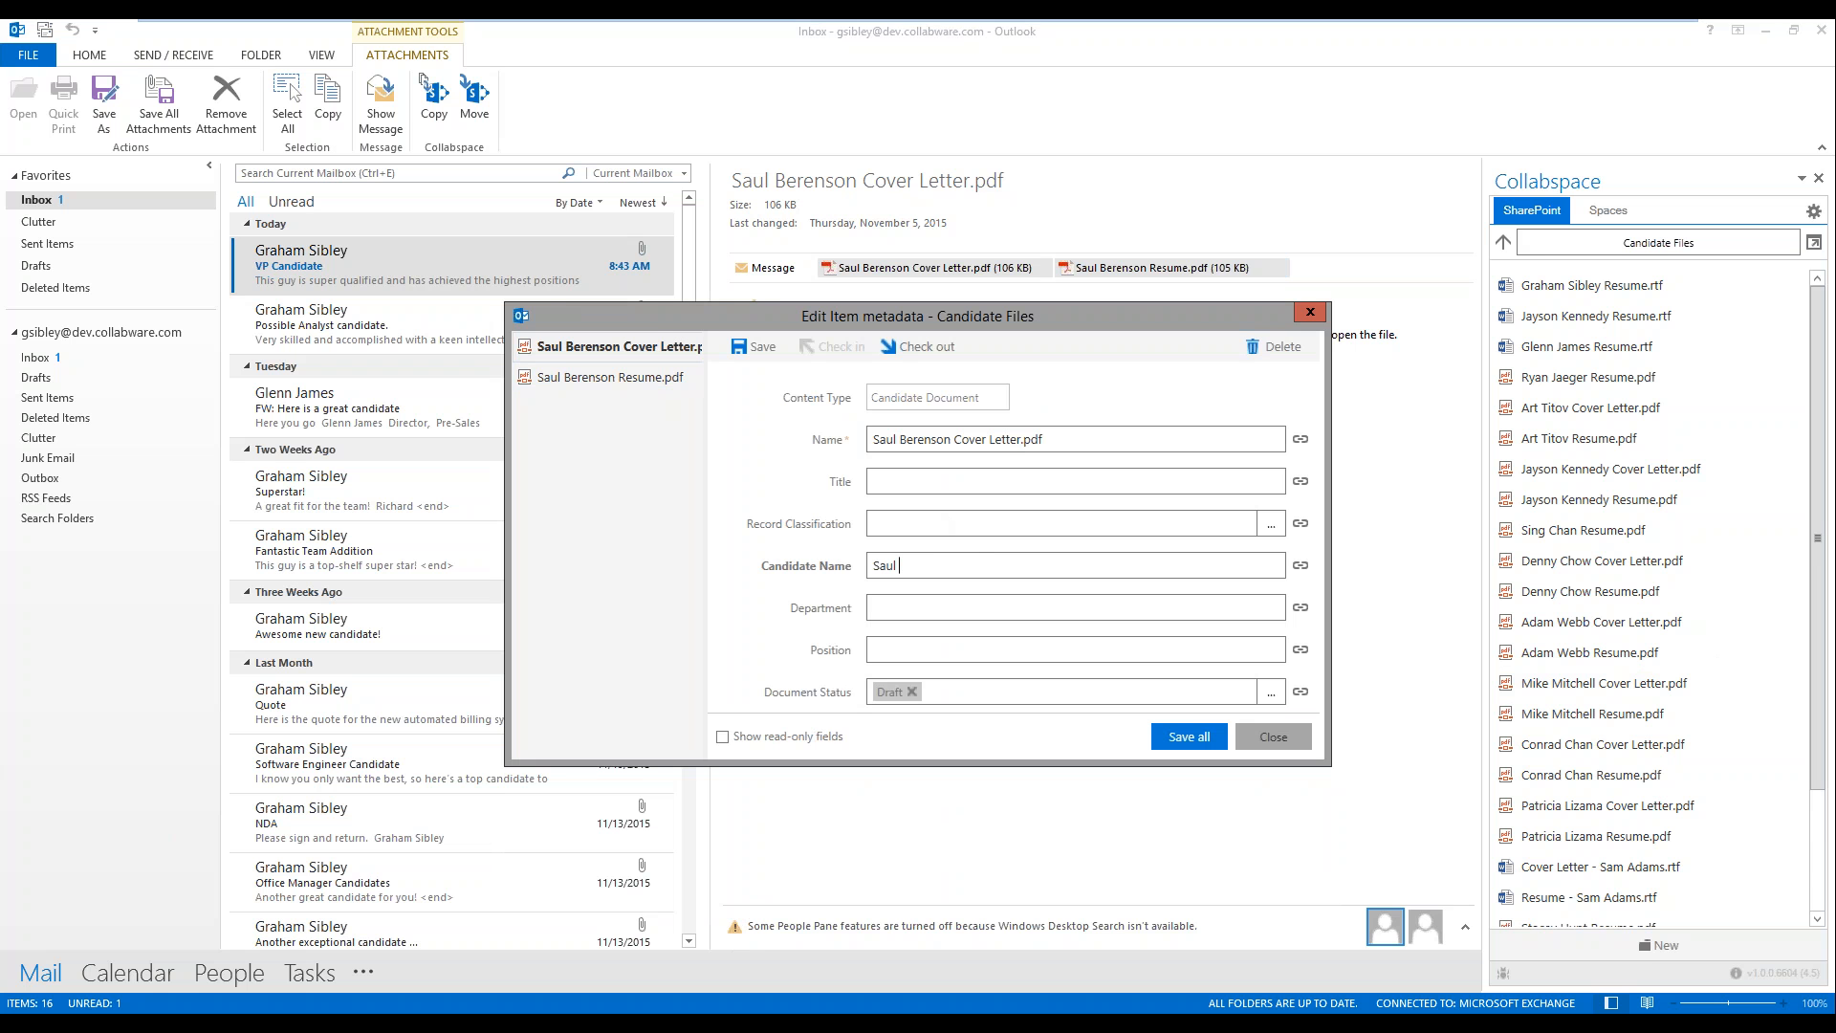
type(" Berenson")
left_click(1305, 564)
Step: Check the resume's metadata with read-only fields hidden, save the metadata of both documents and close the editor
left_click(613, 378)
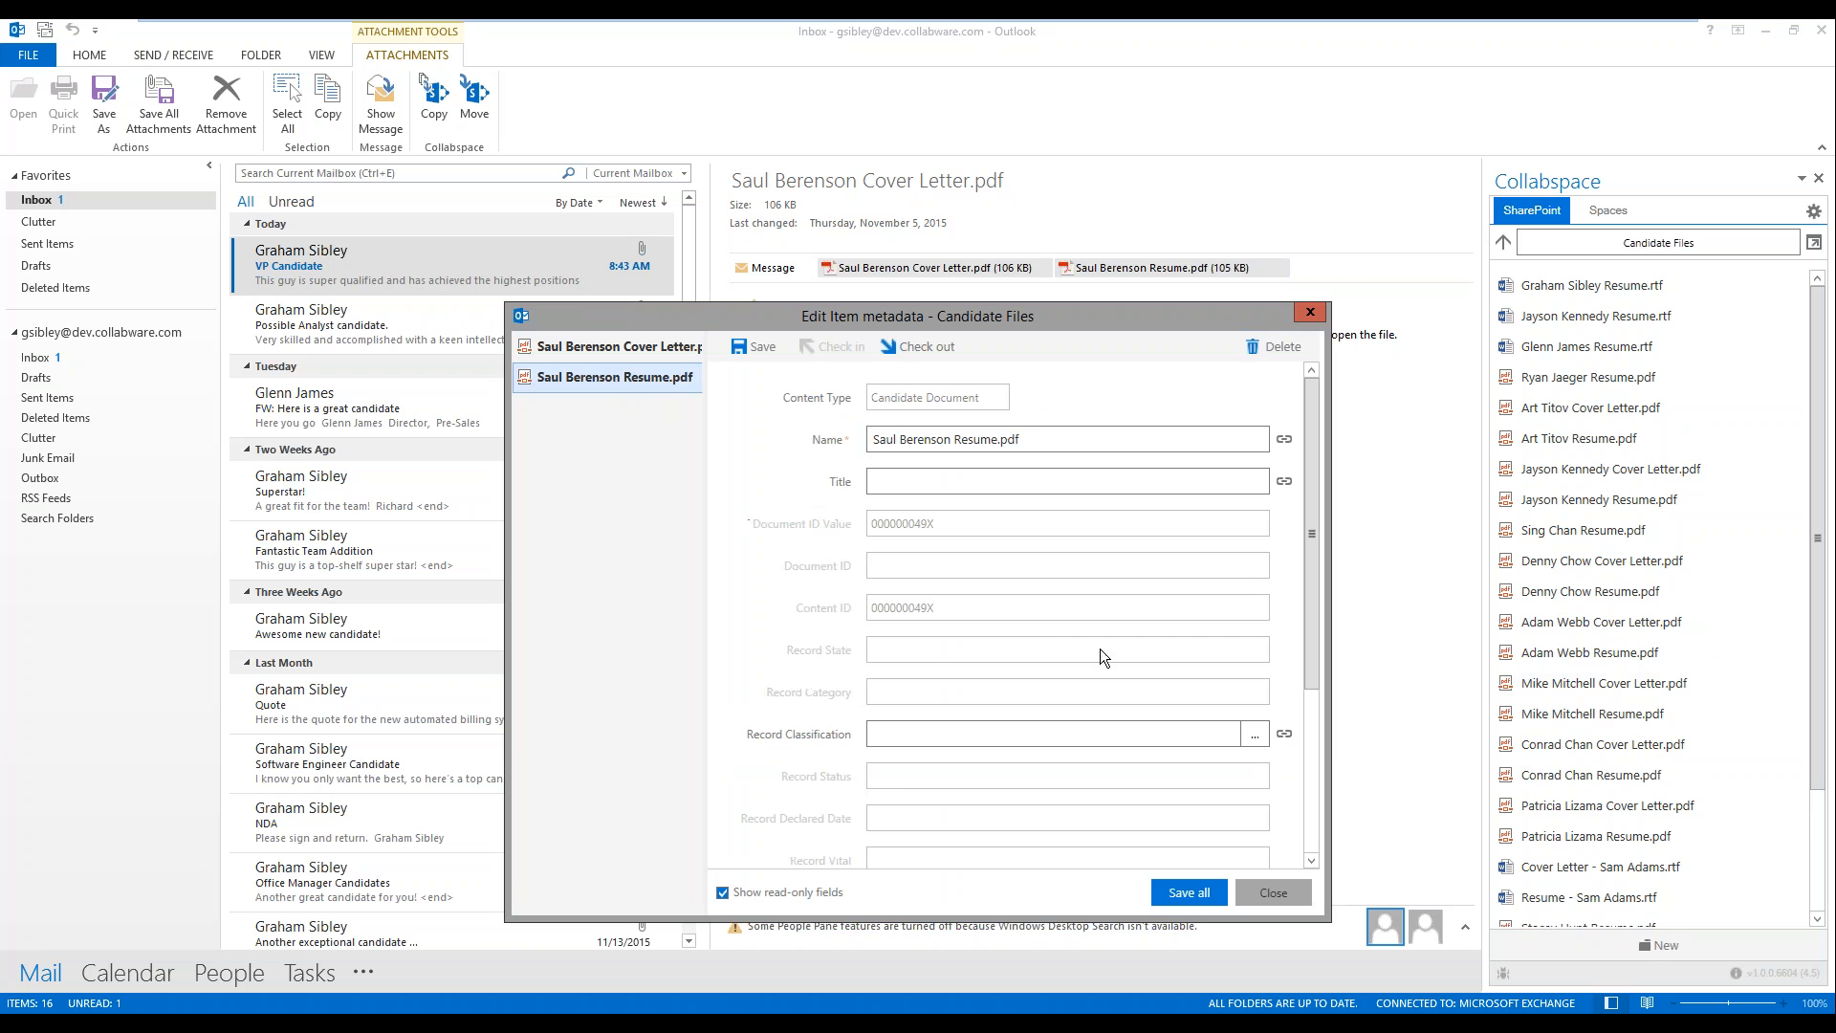
left_click(722, 896)
left_click(574, 346)
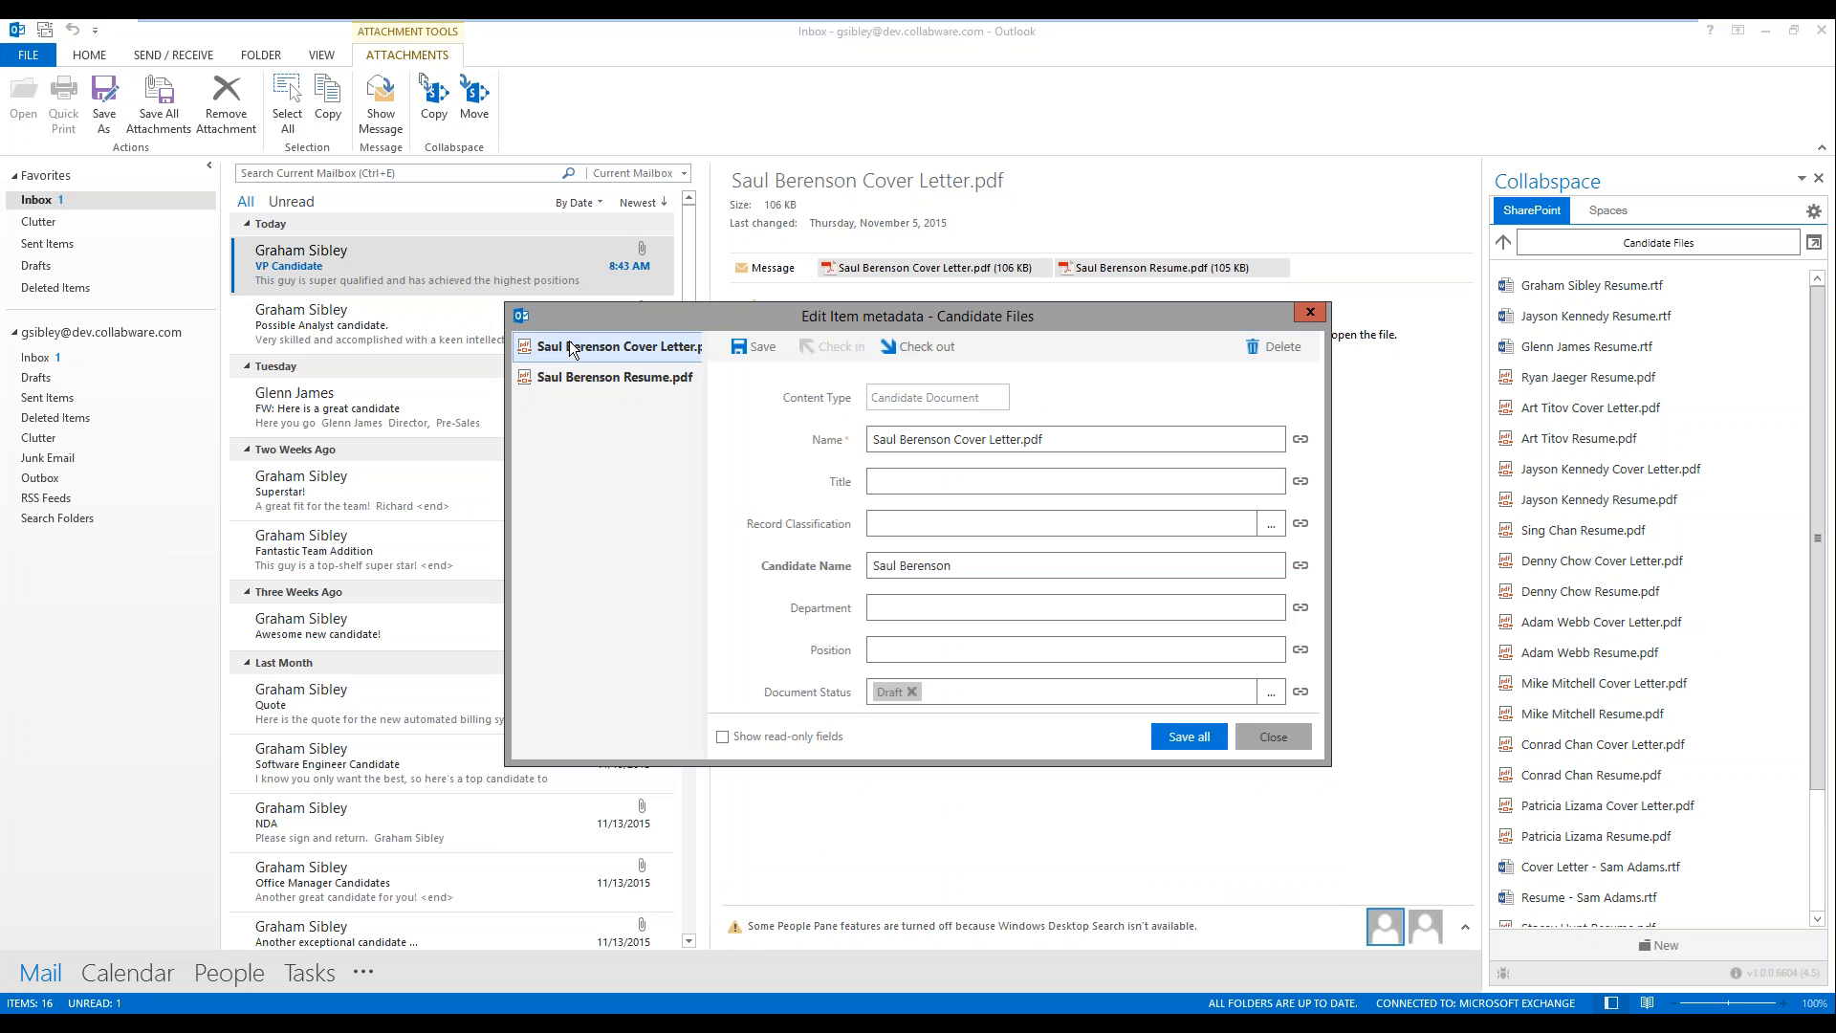
left_click(1189, 737)
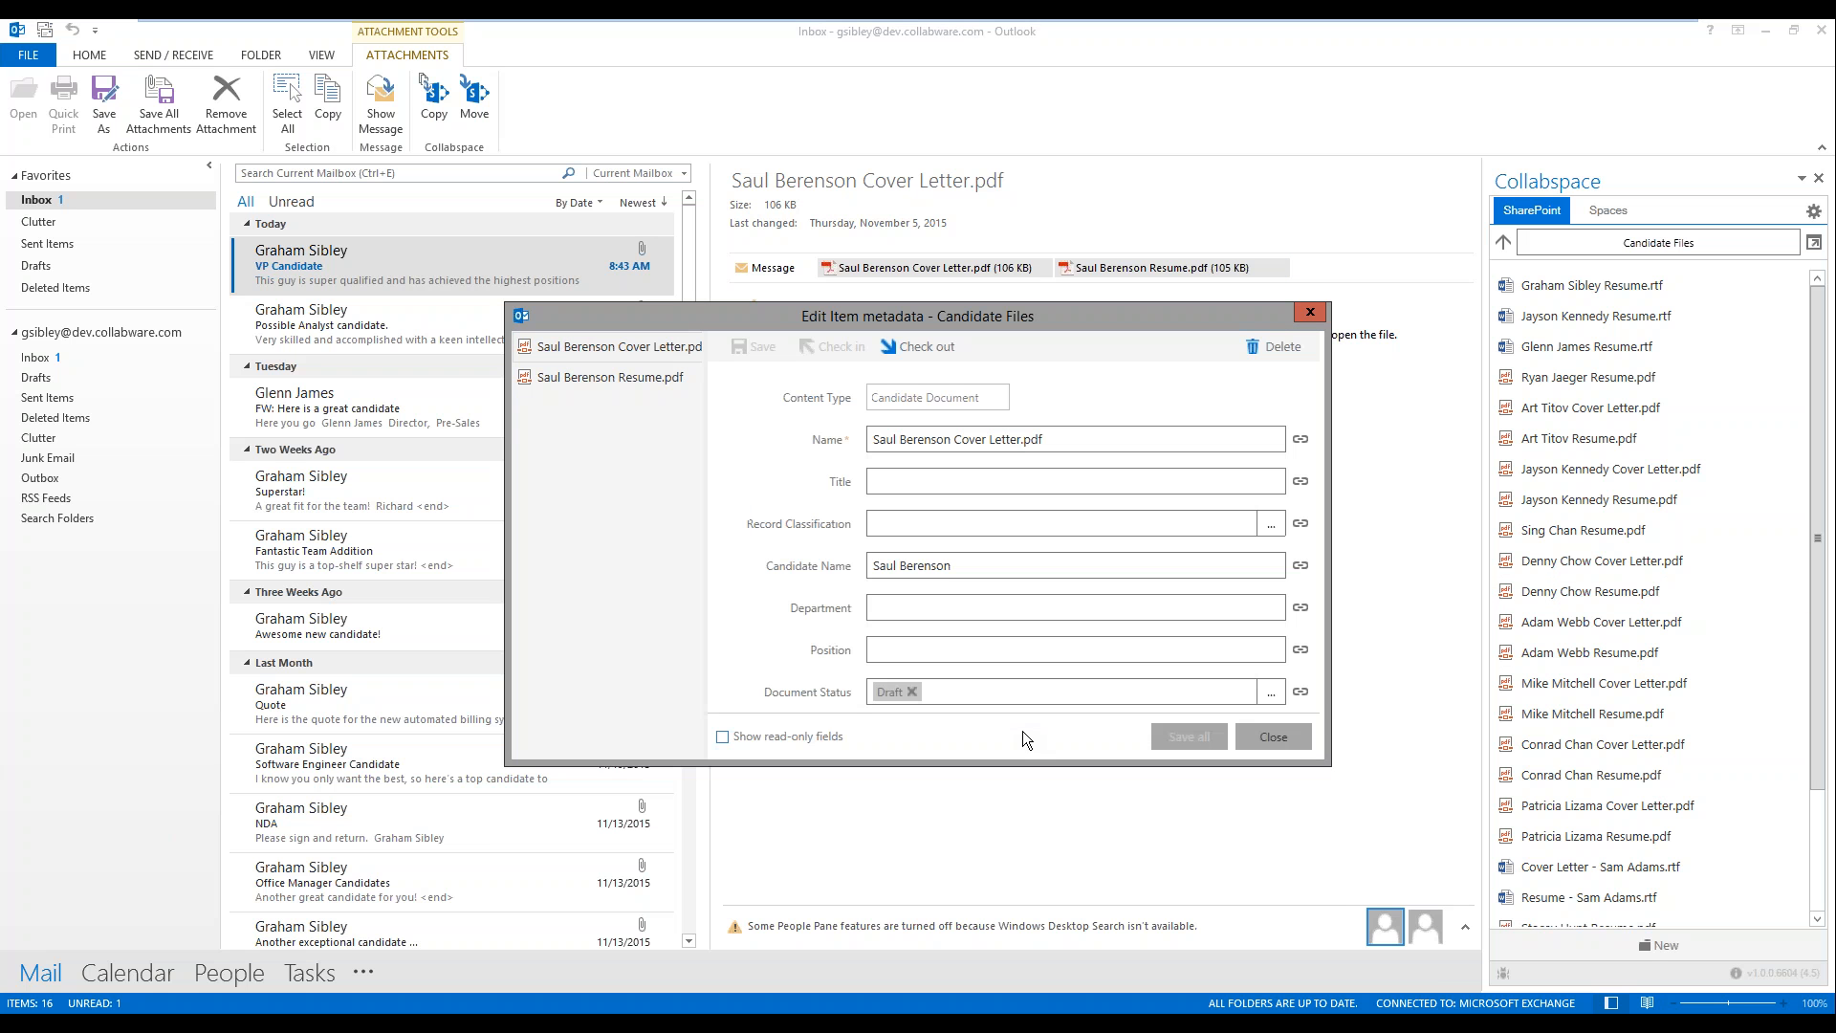
left_click(1243, 737)
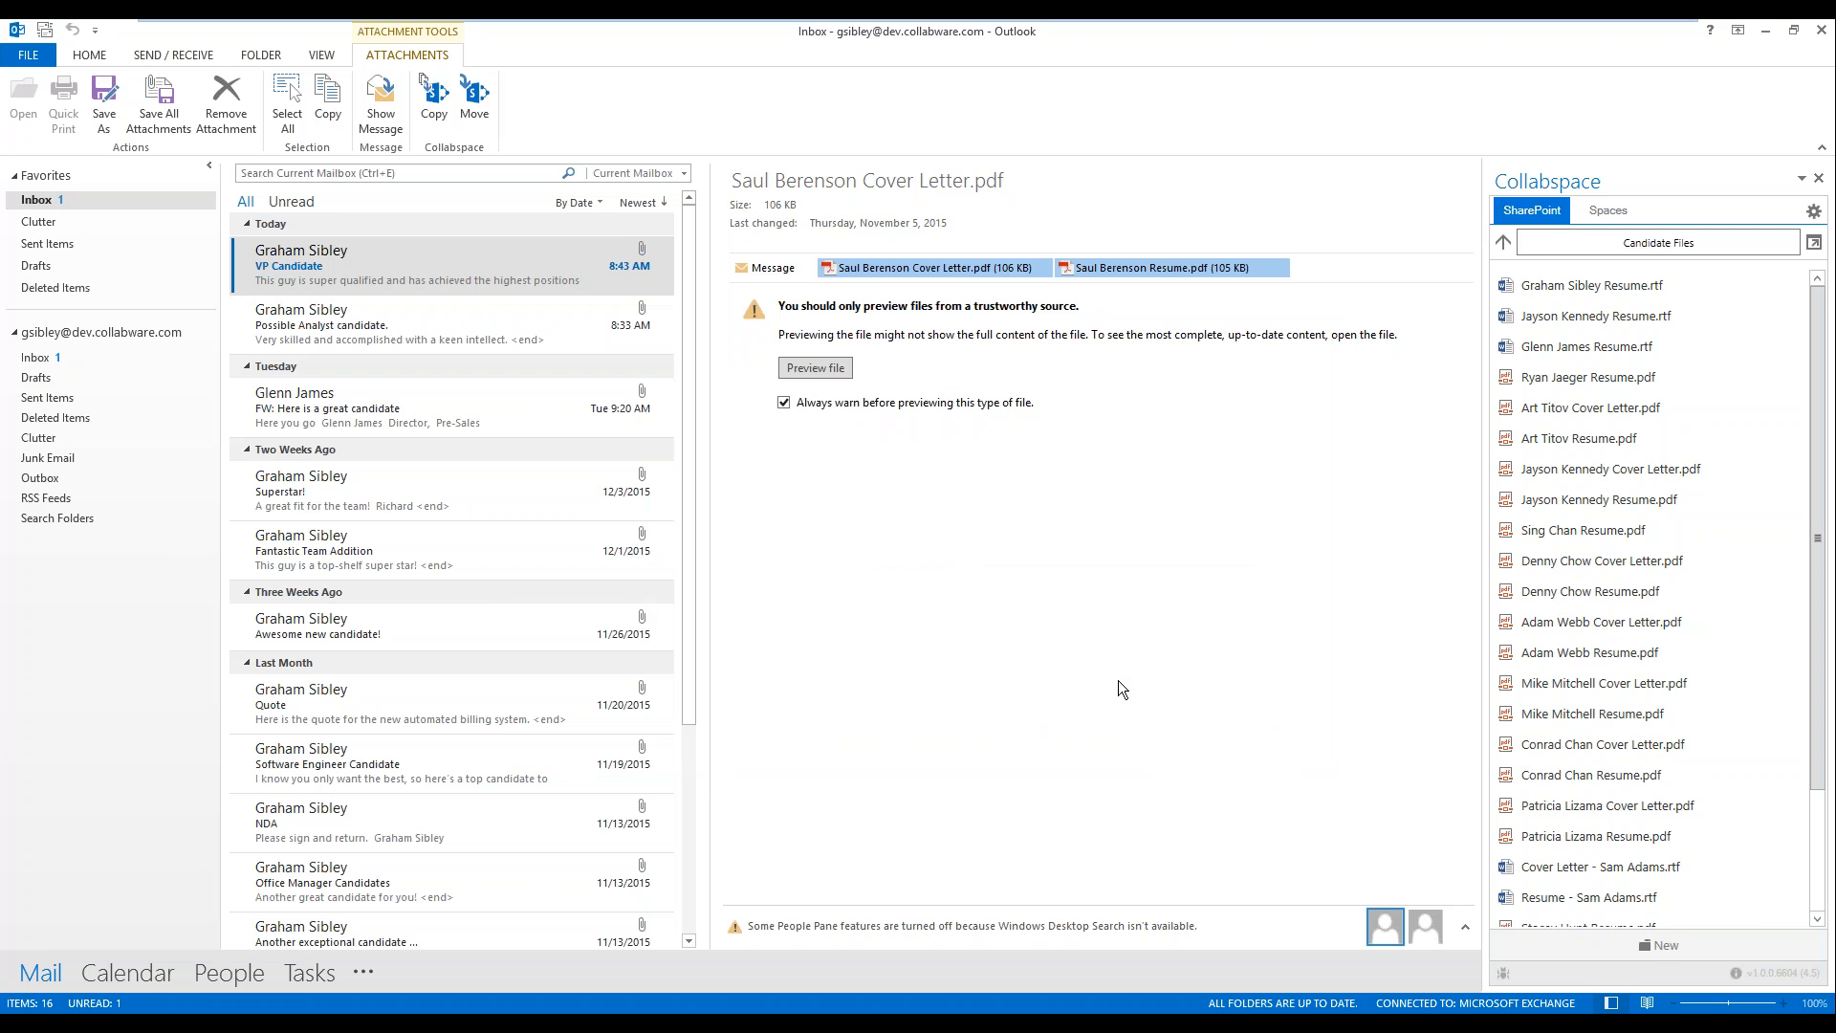
Step: View the Candidate Files library with its columns in a separate window and the Automated Billing System space's conversation in Collabspace
left_click(1814, 242)
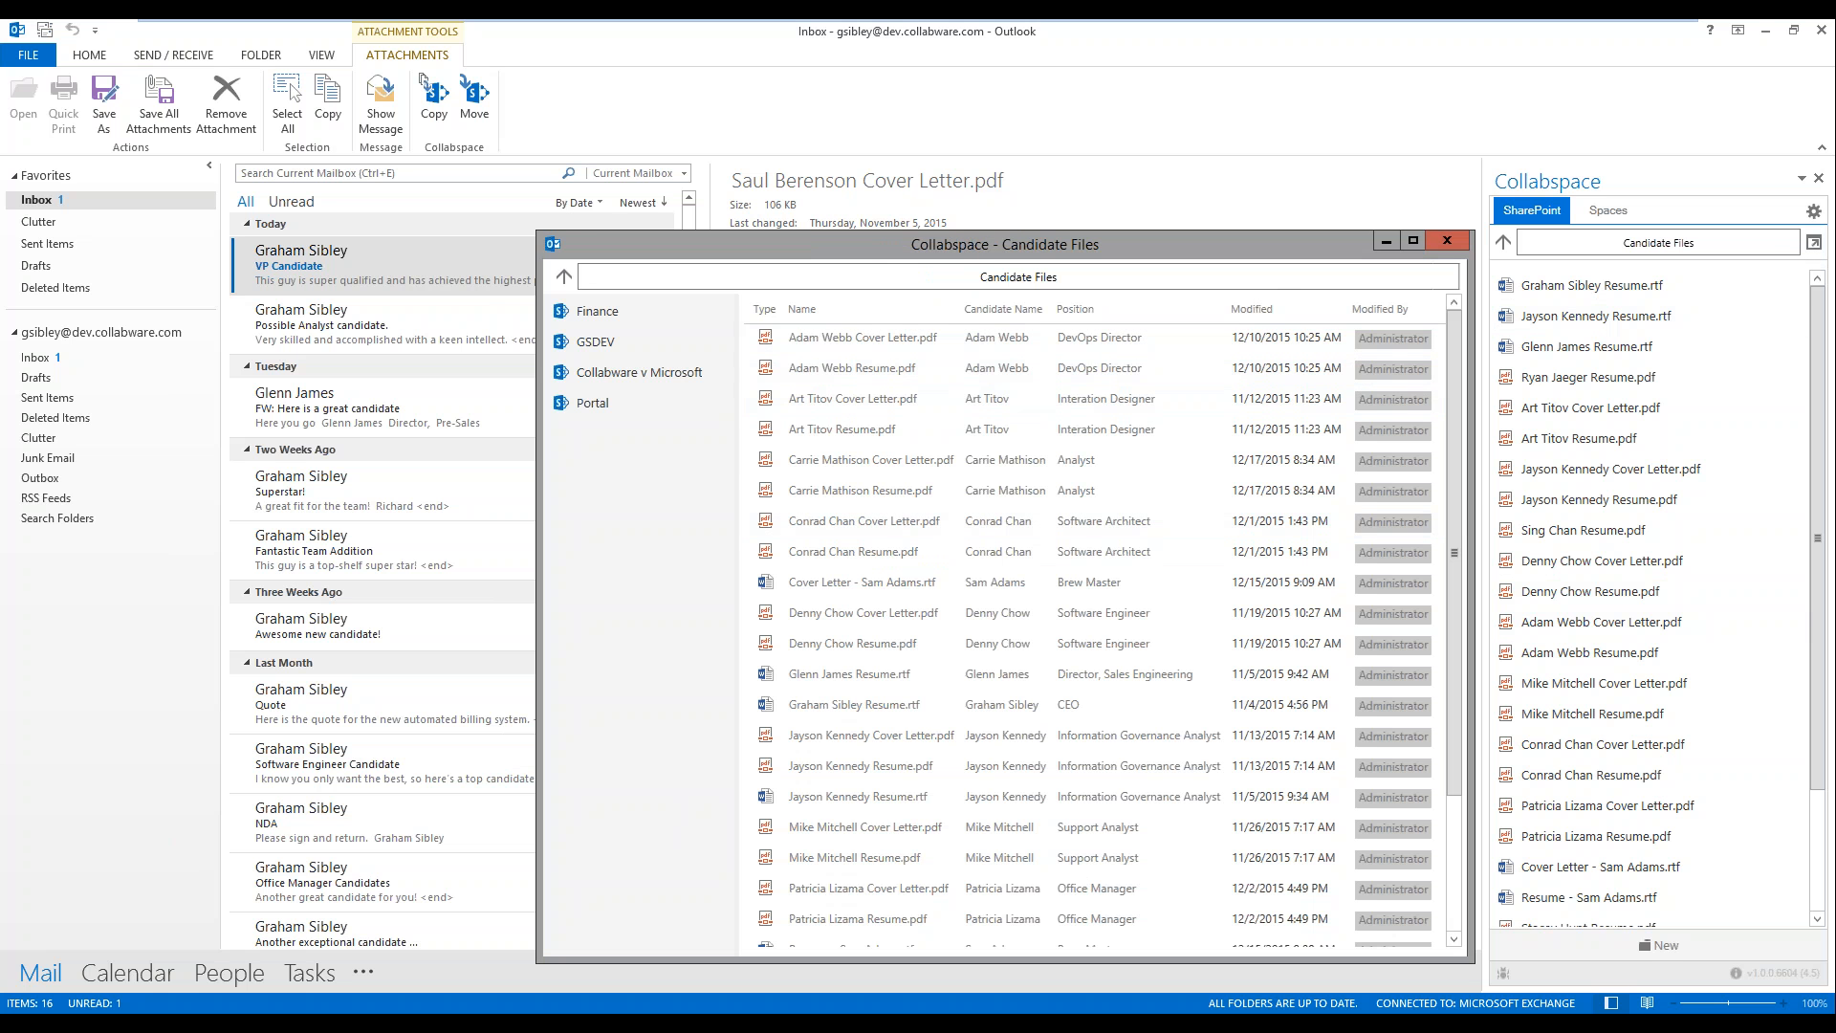
left_click(1446, 243)
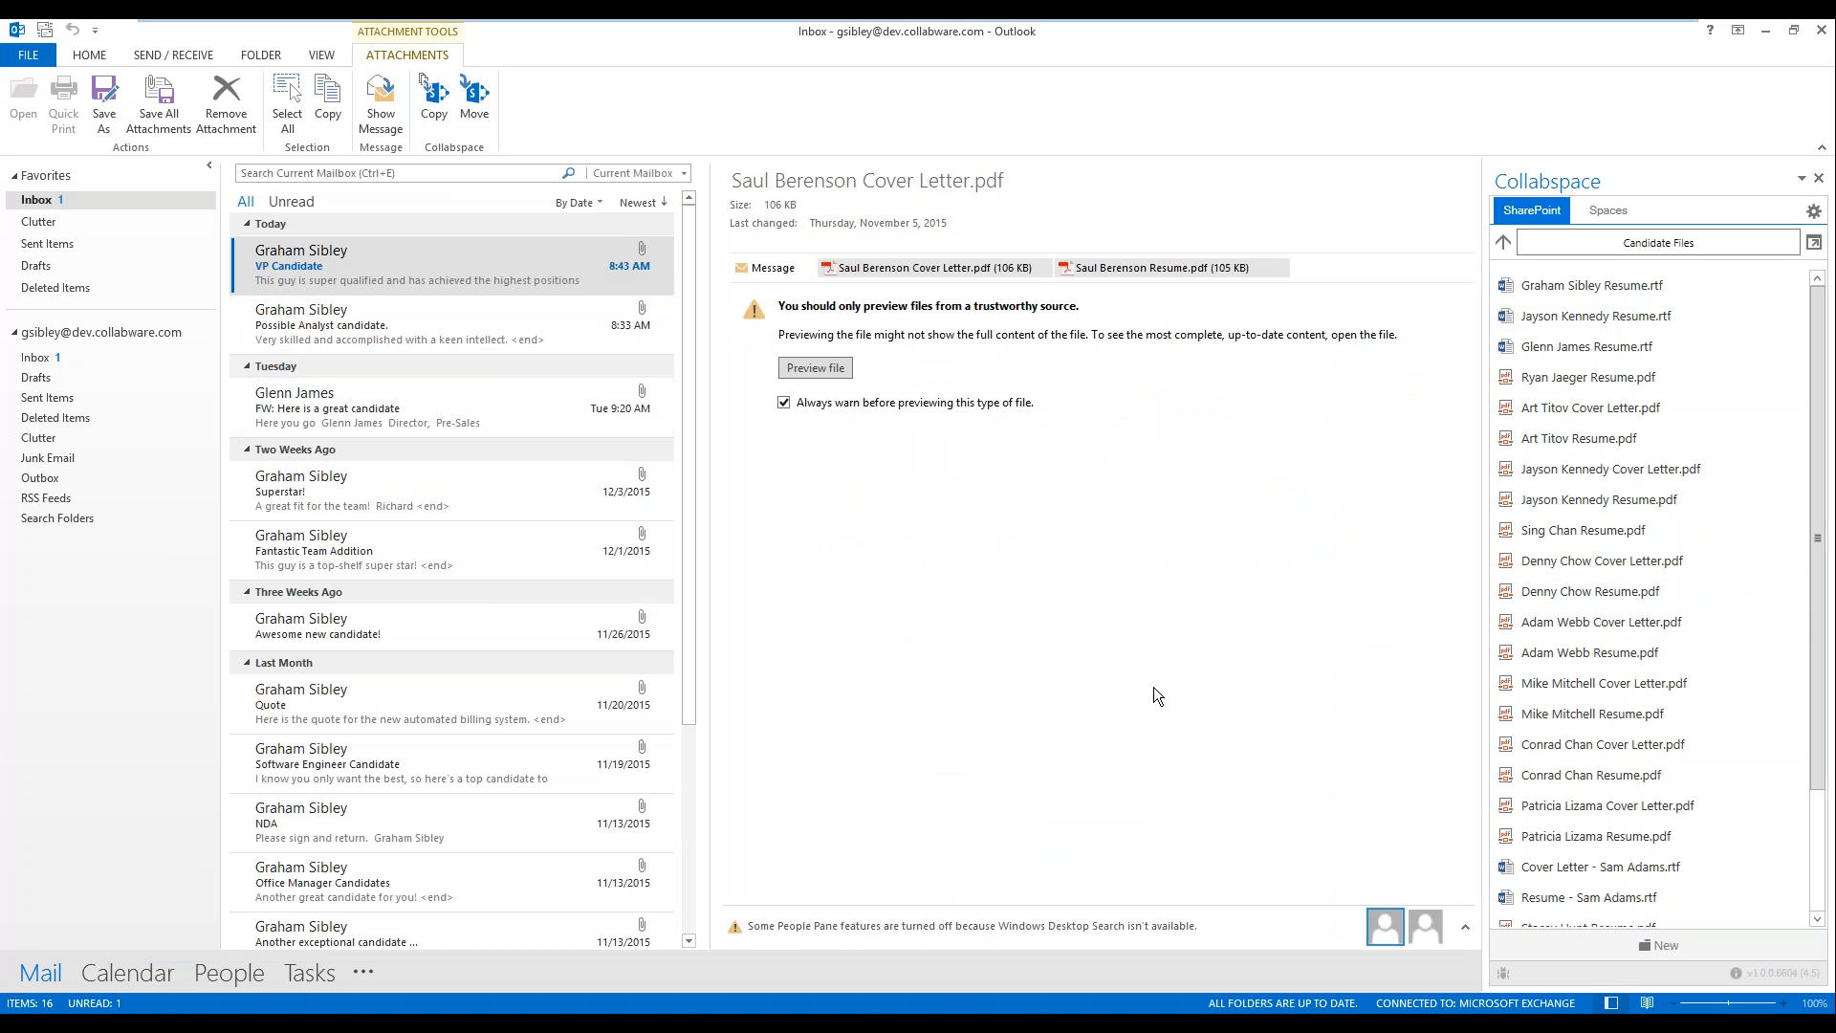
left_click(482, 266)
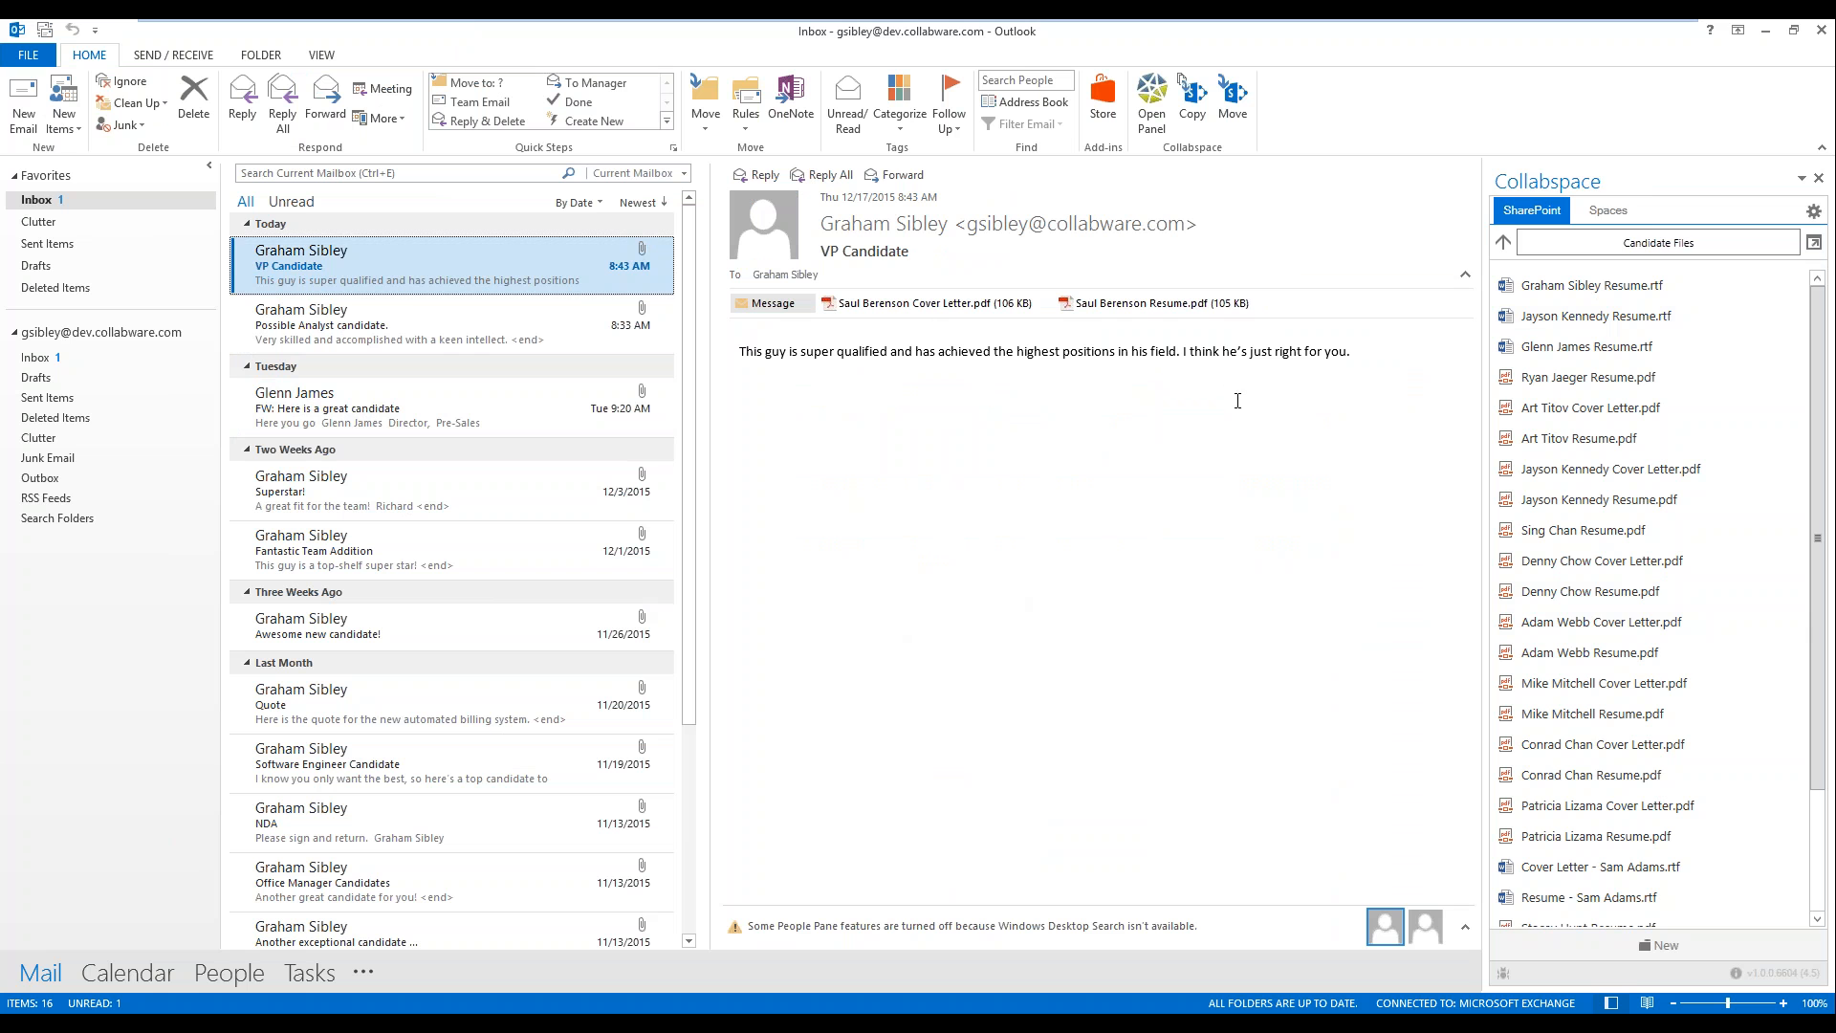
left_click(1608, 212)
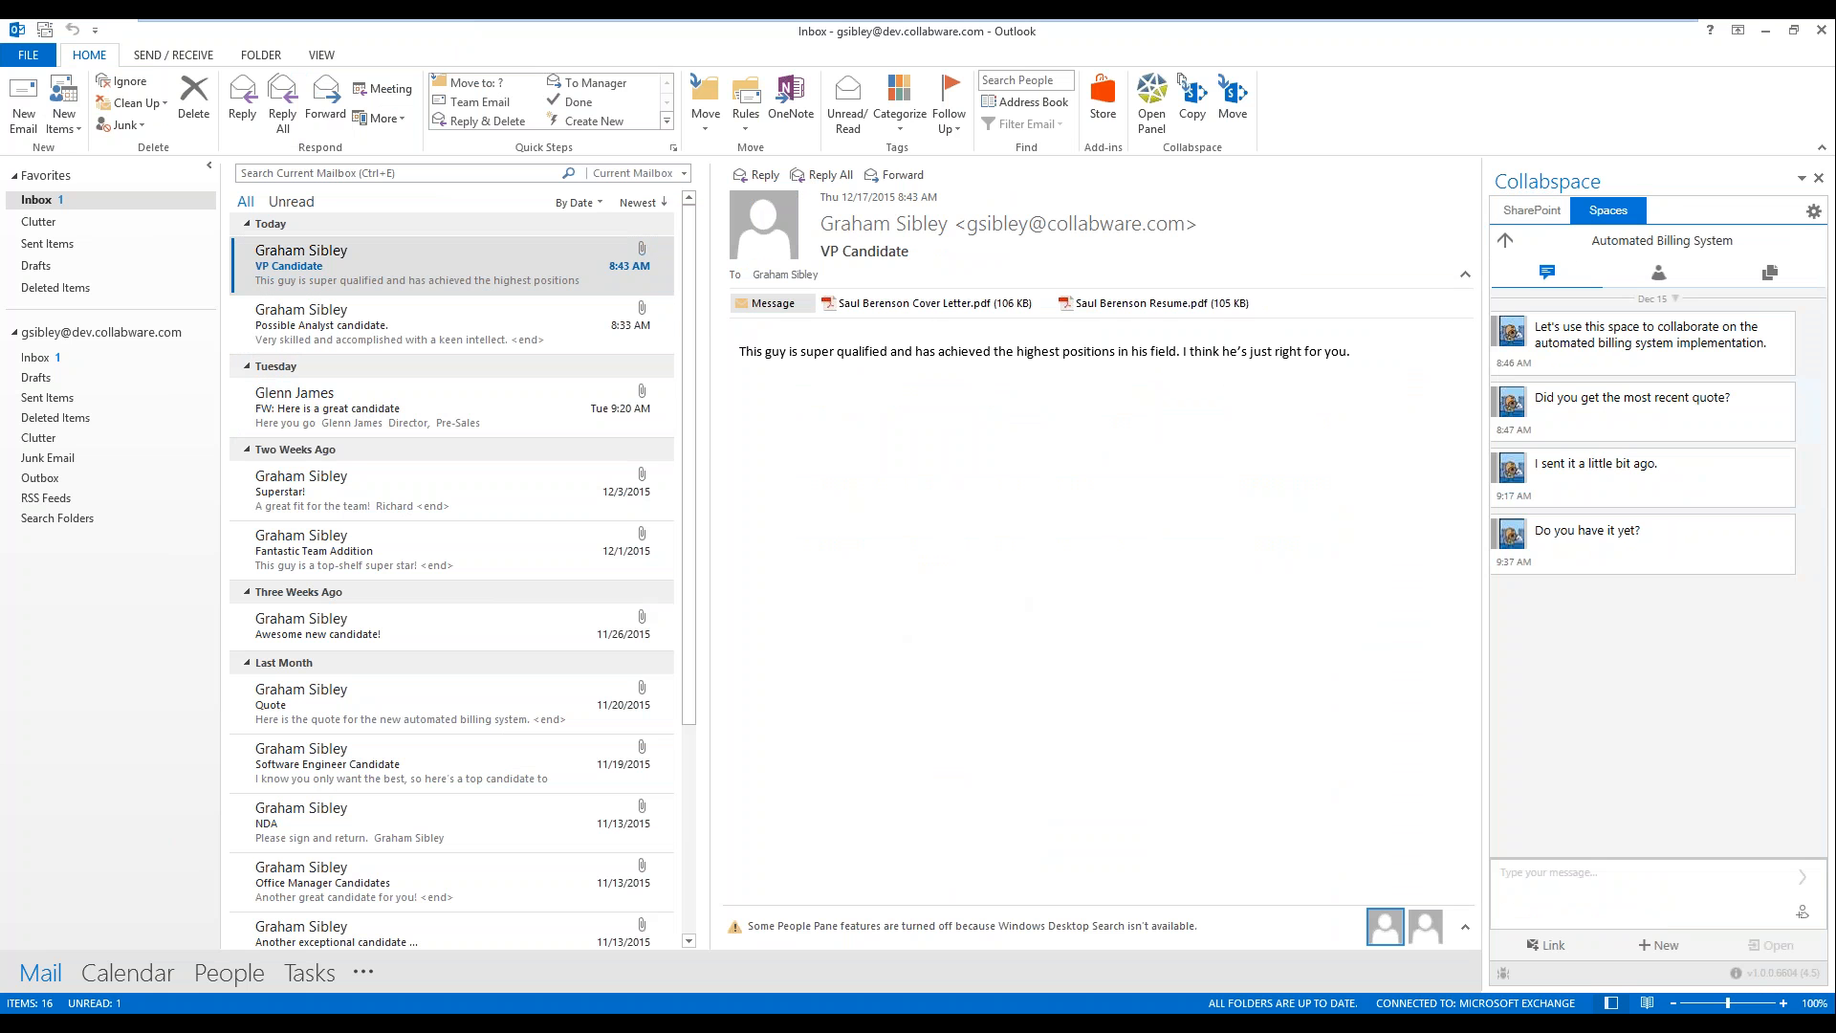
left_click(1531, 212)
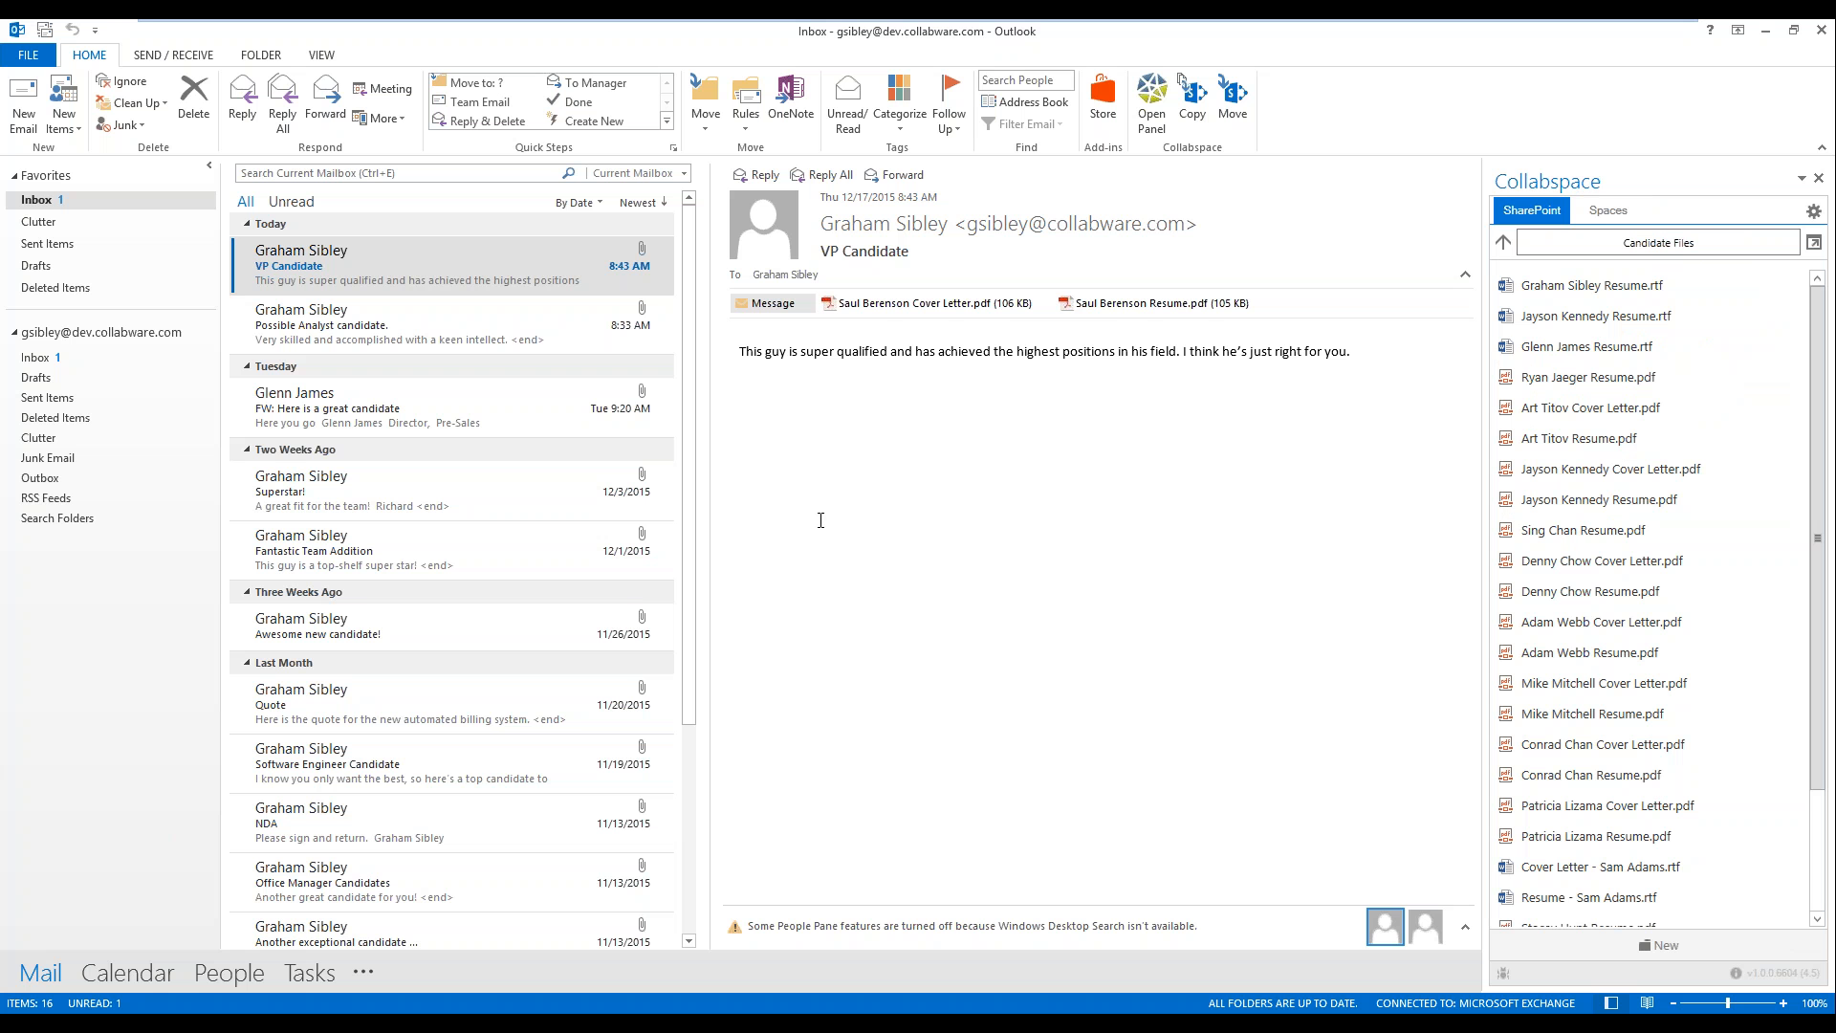
Step: Switch to the Human Resources site in the browser and start a new employee file named with the candidate's full name plus "Employee File"
mouse_move(308, 1023)
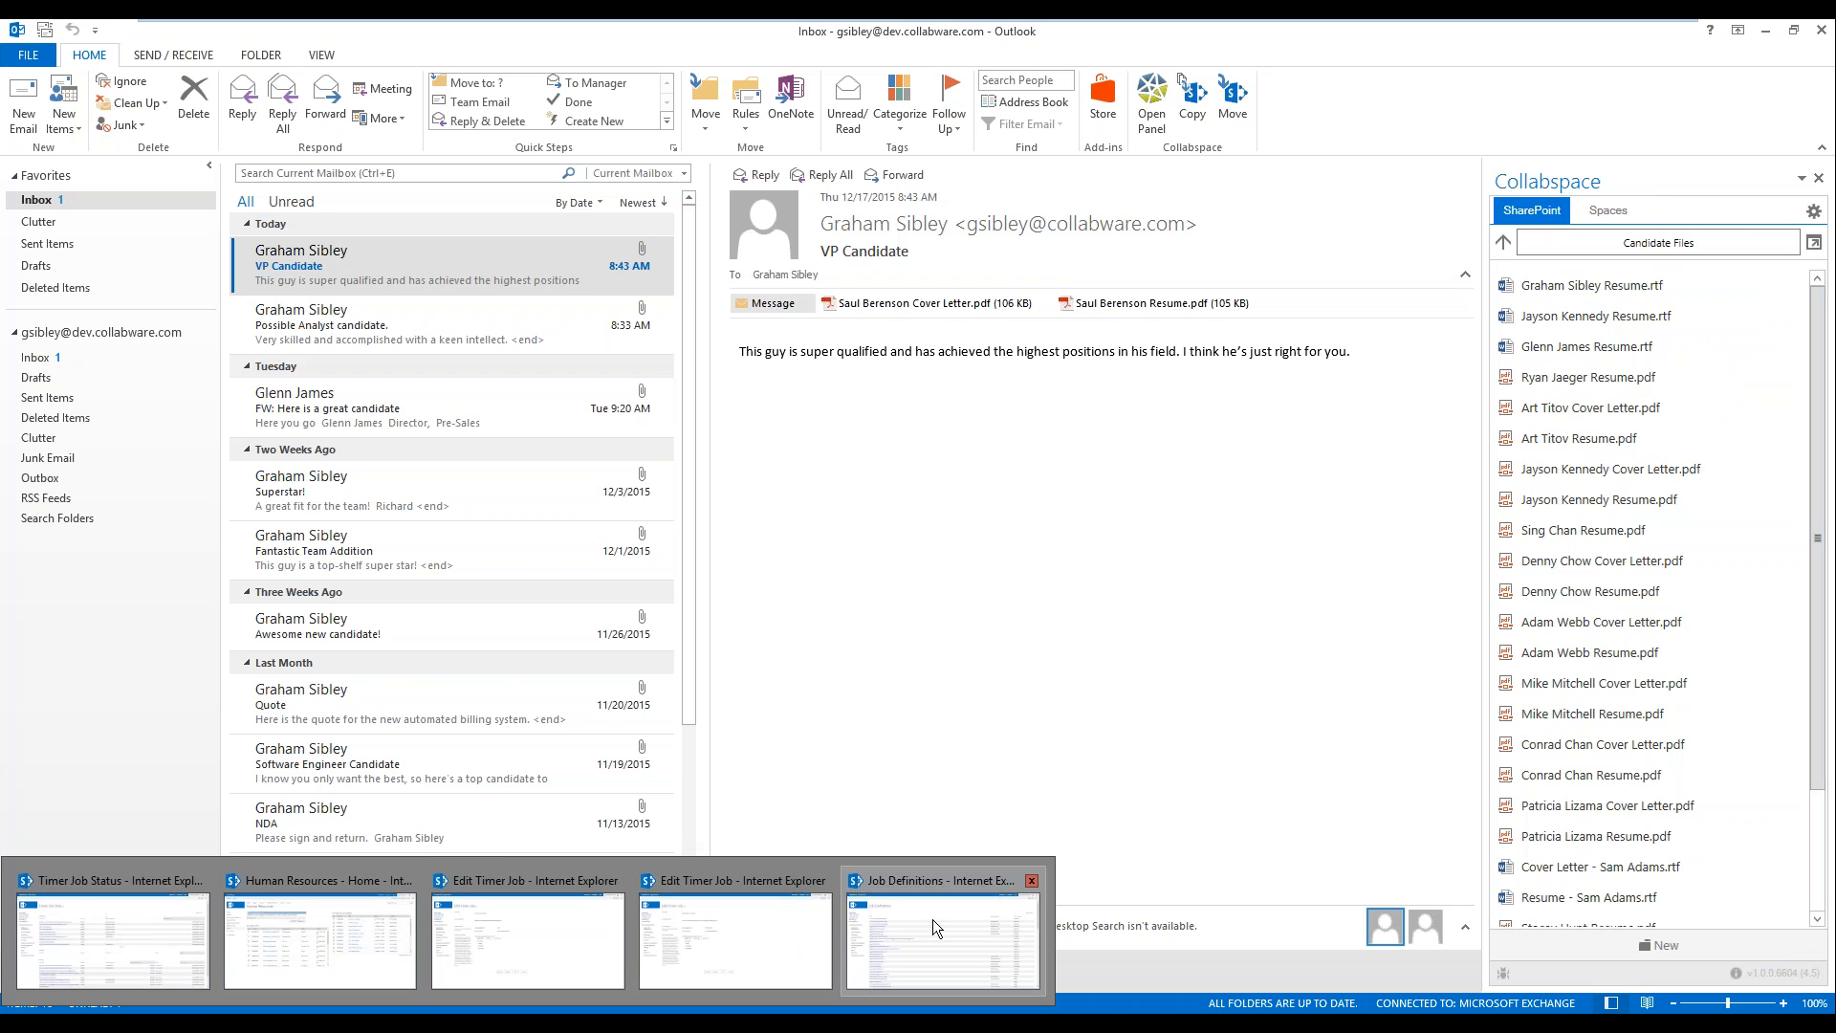
left_click(273, 944)
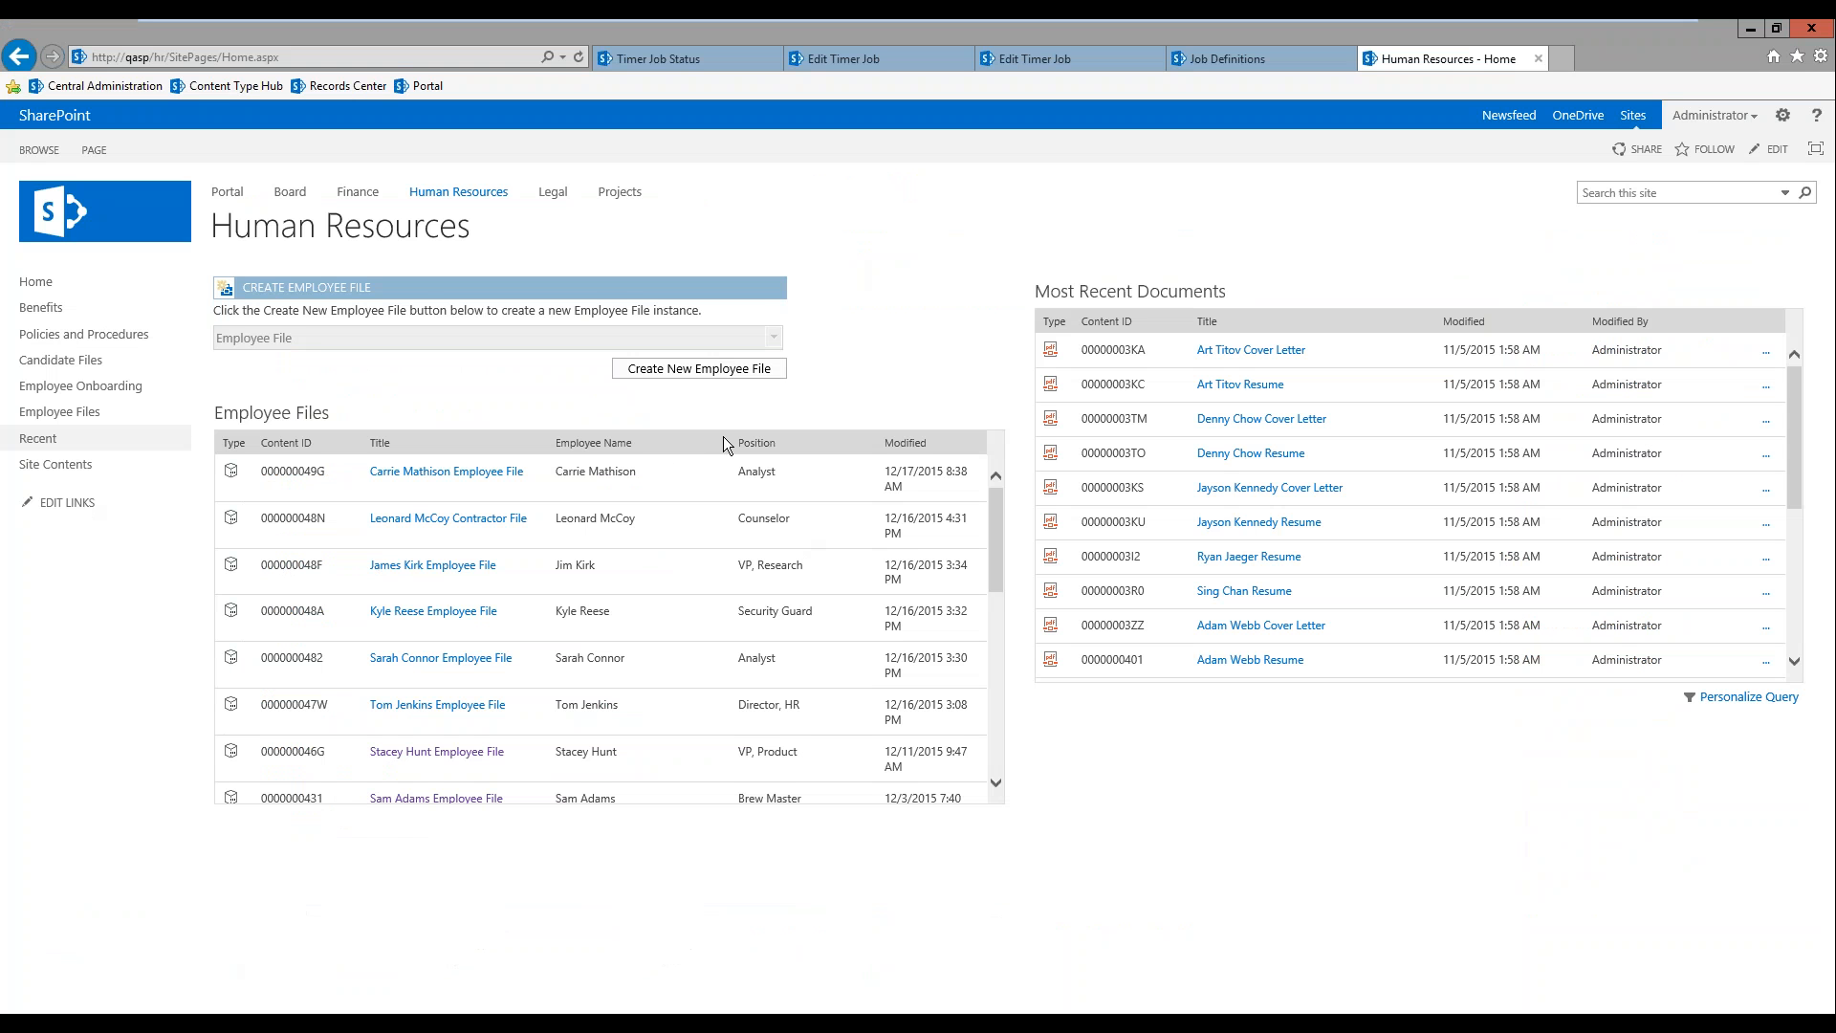
left_click(690, 375)
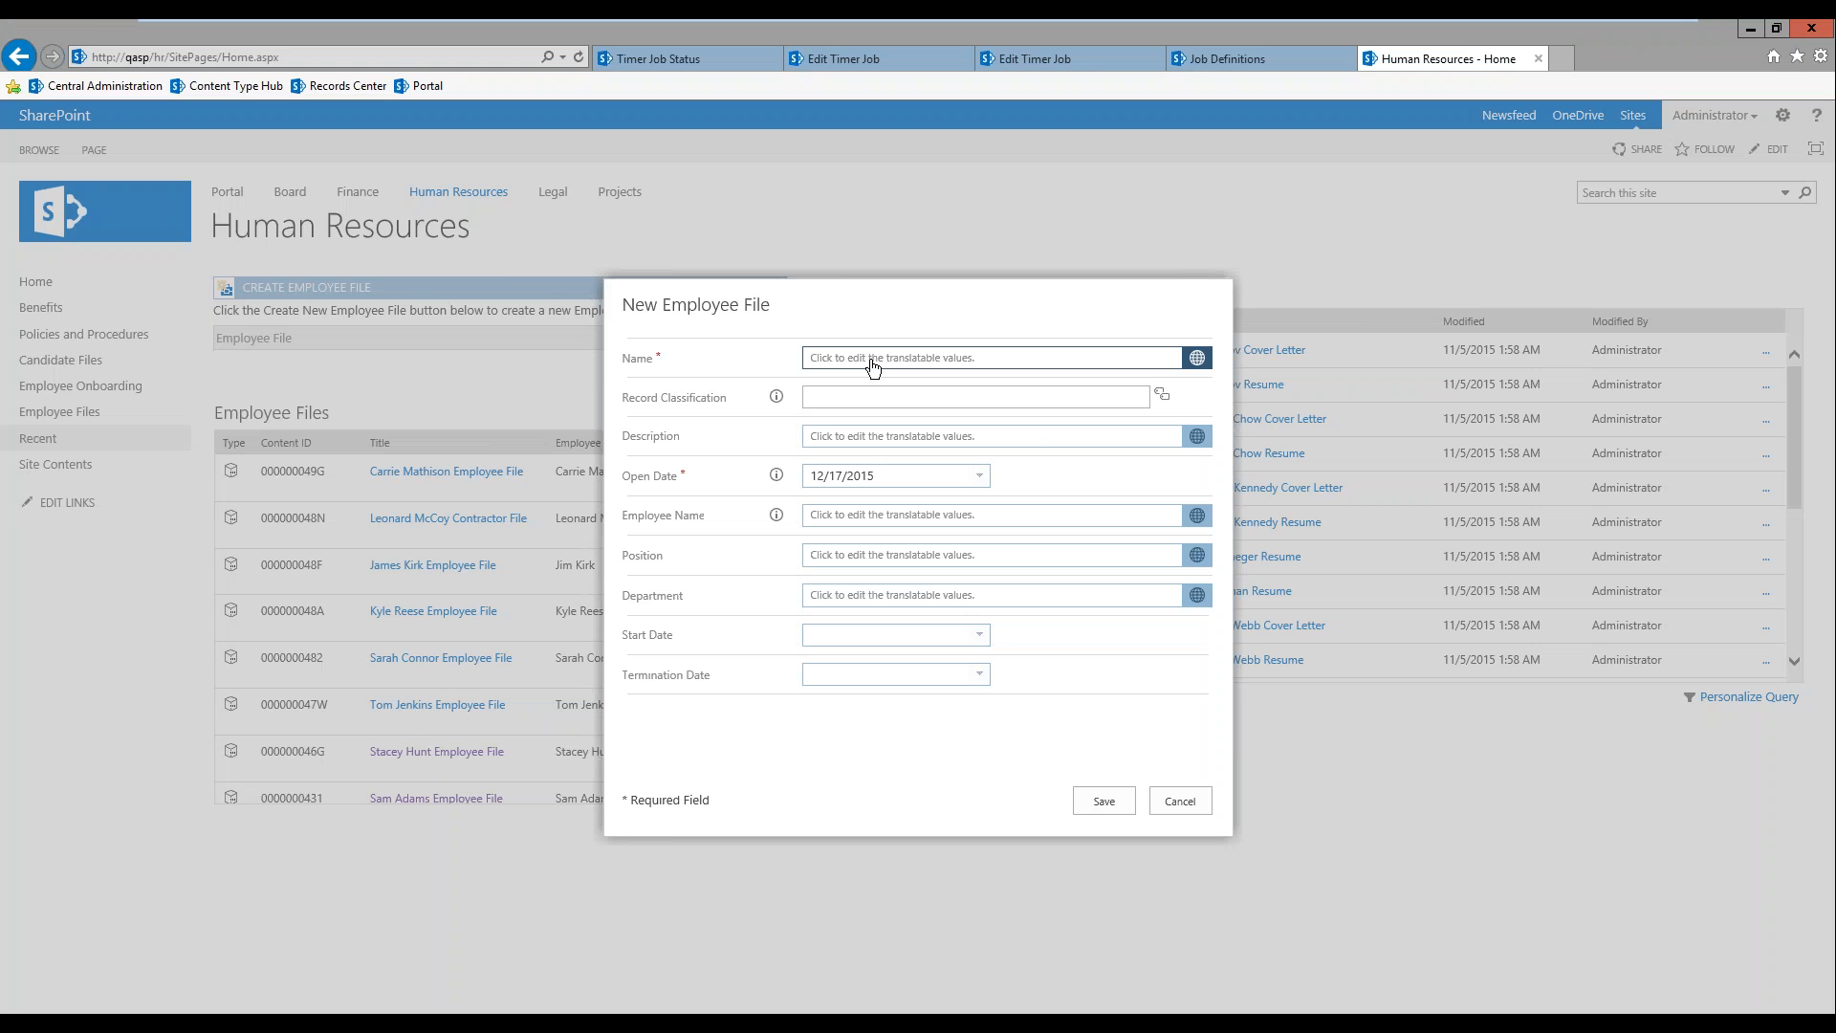
left_click(870, 358)
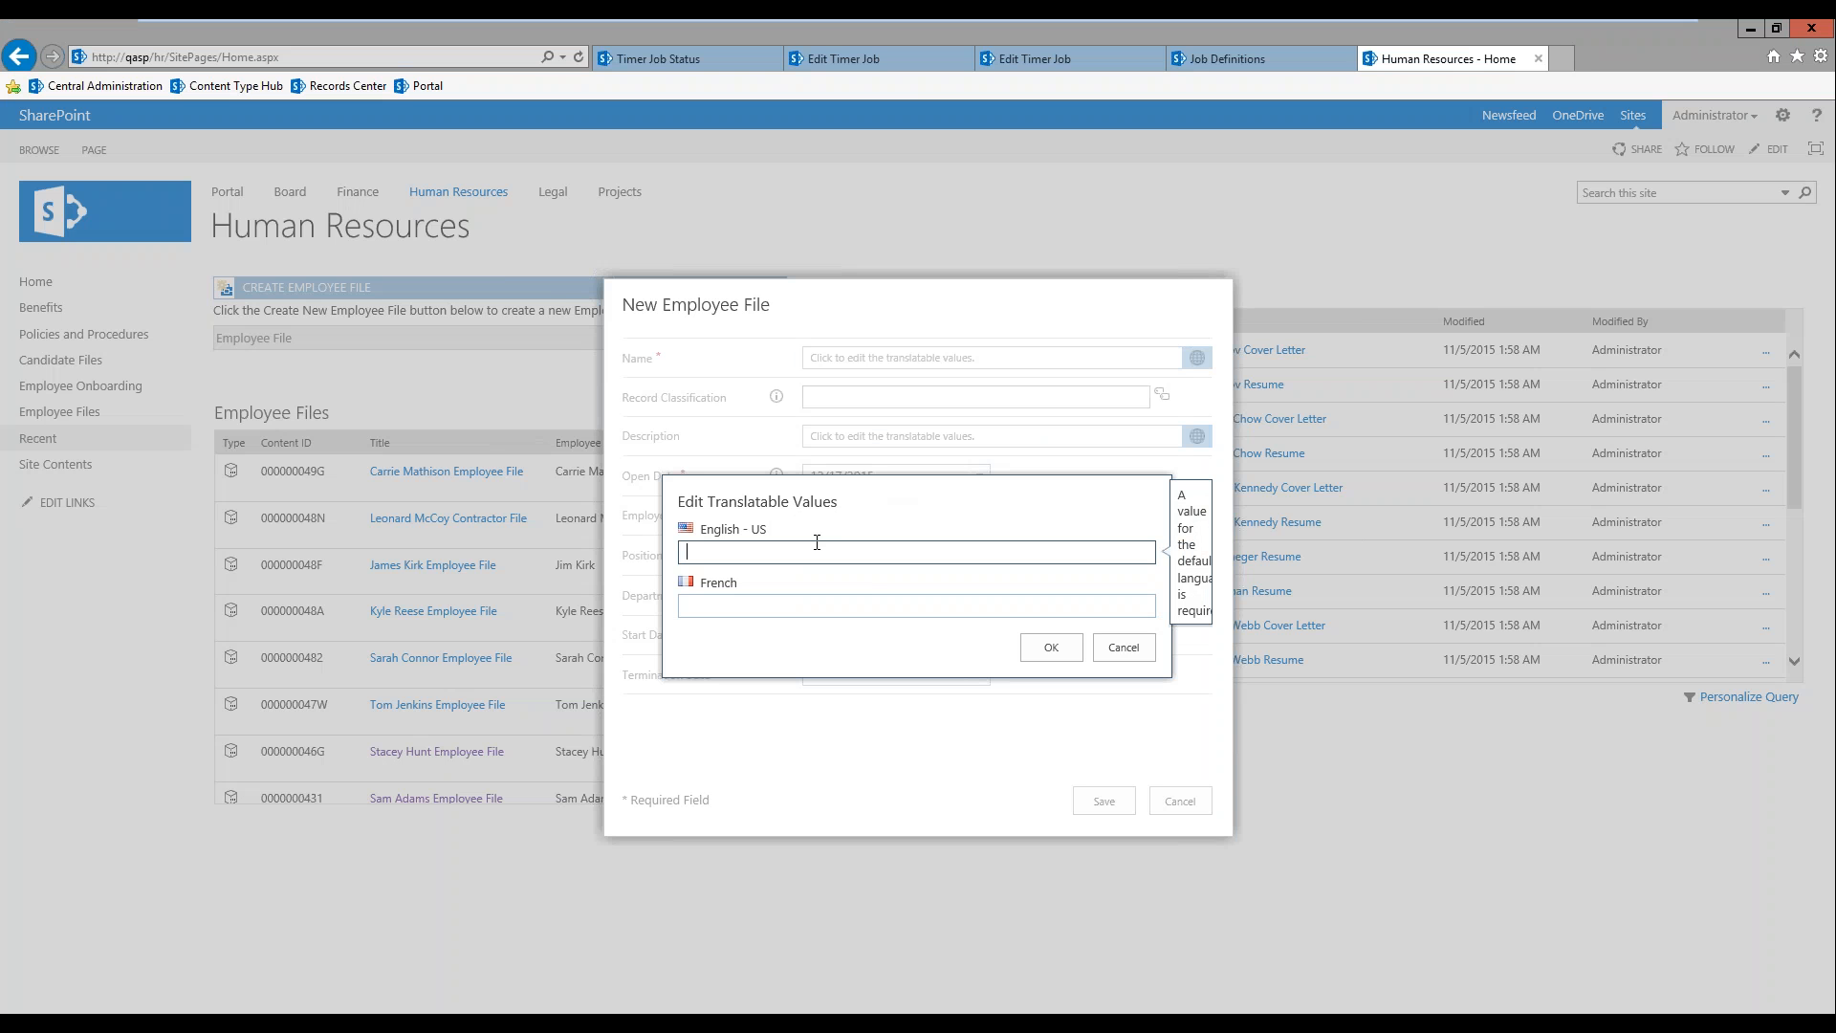
type("Sa")
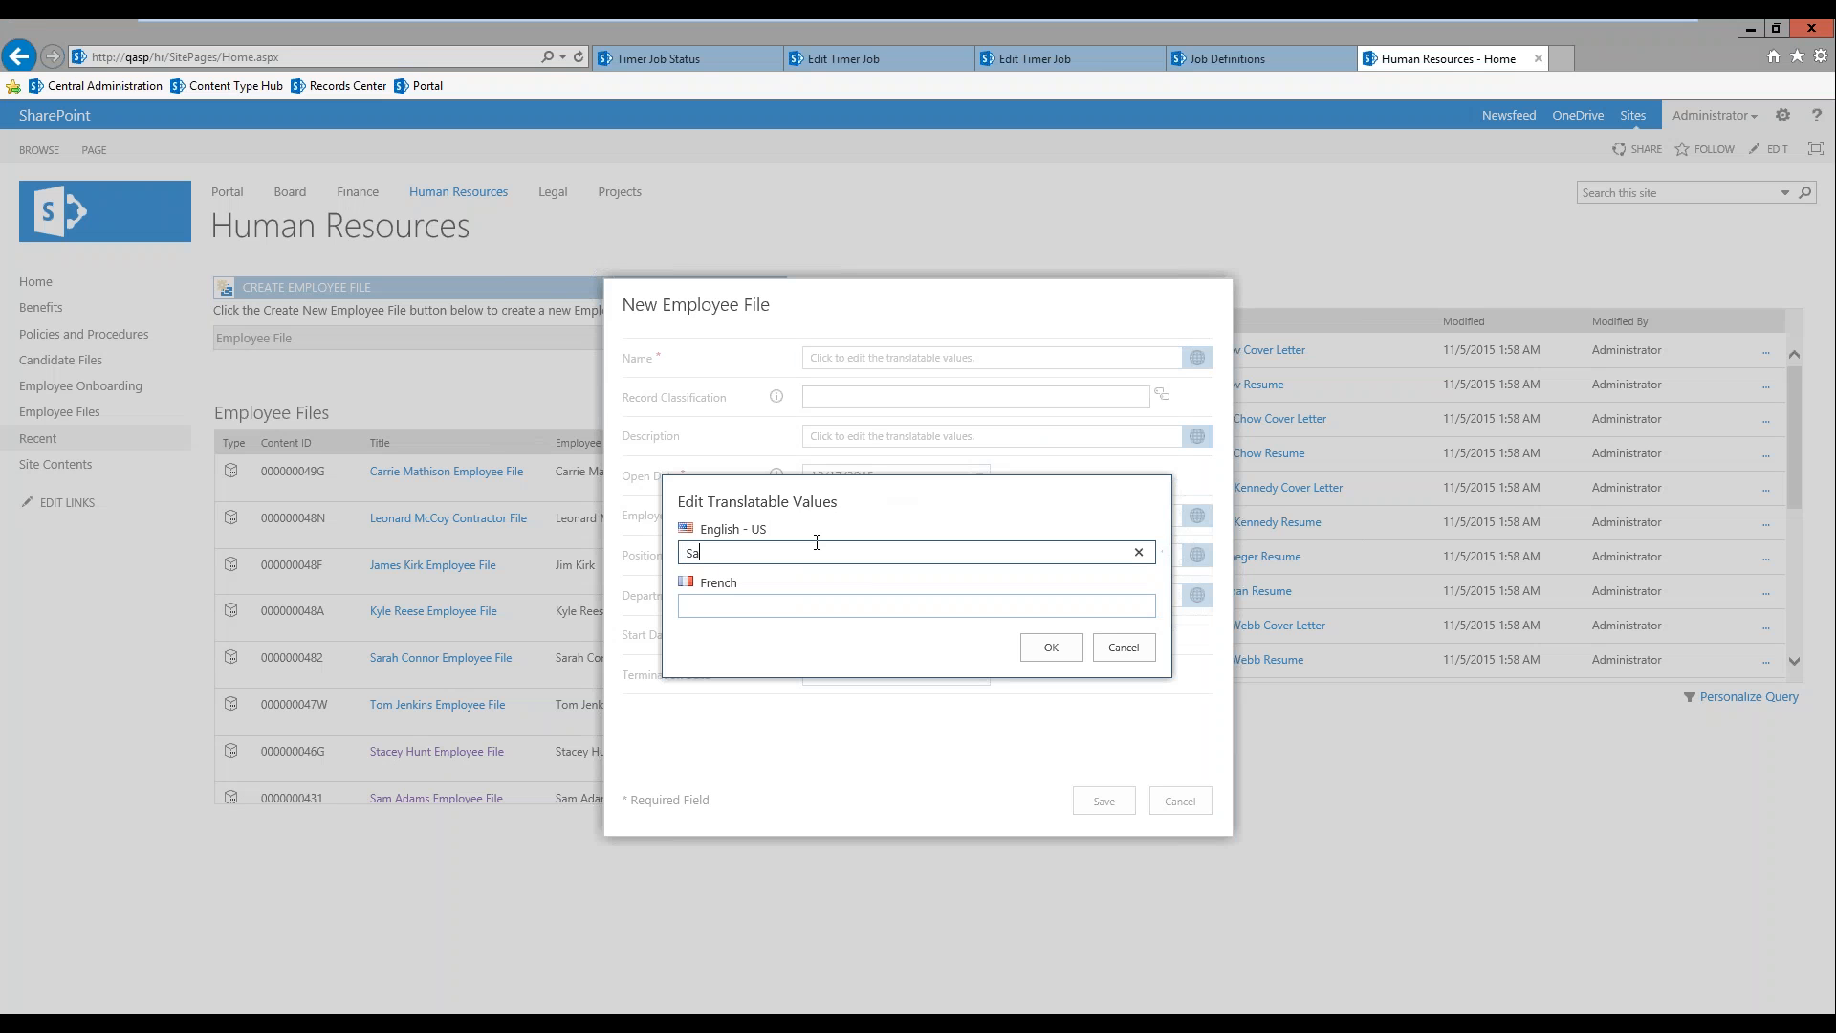
type("ul Bersenson")
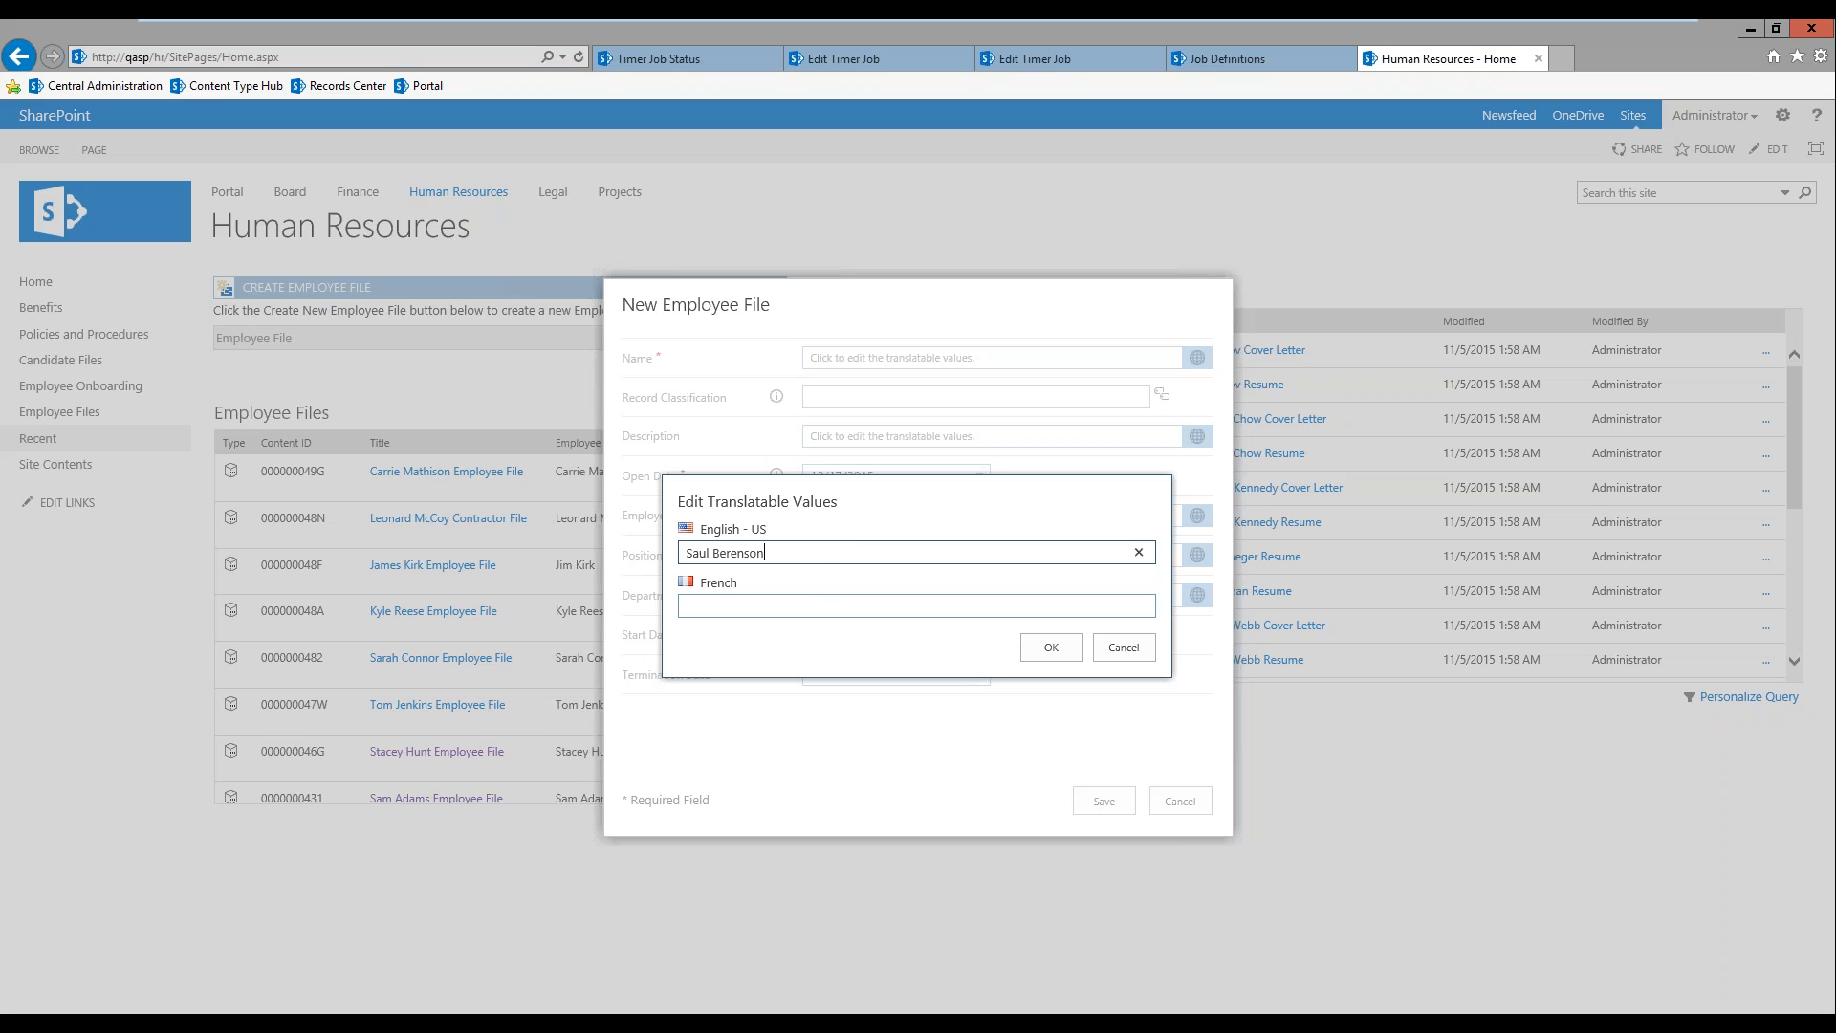
type(" Employe")
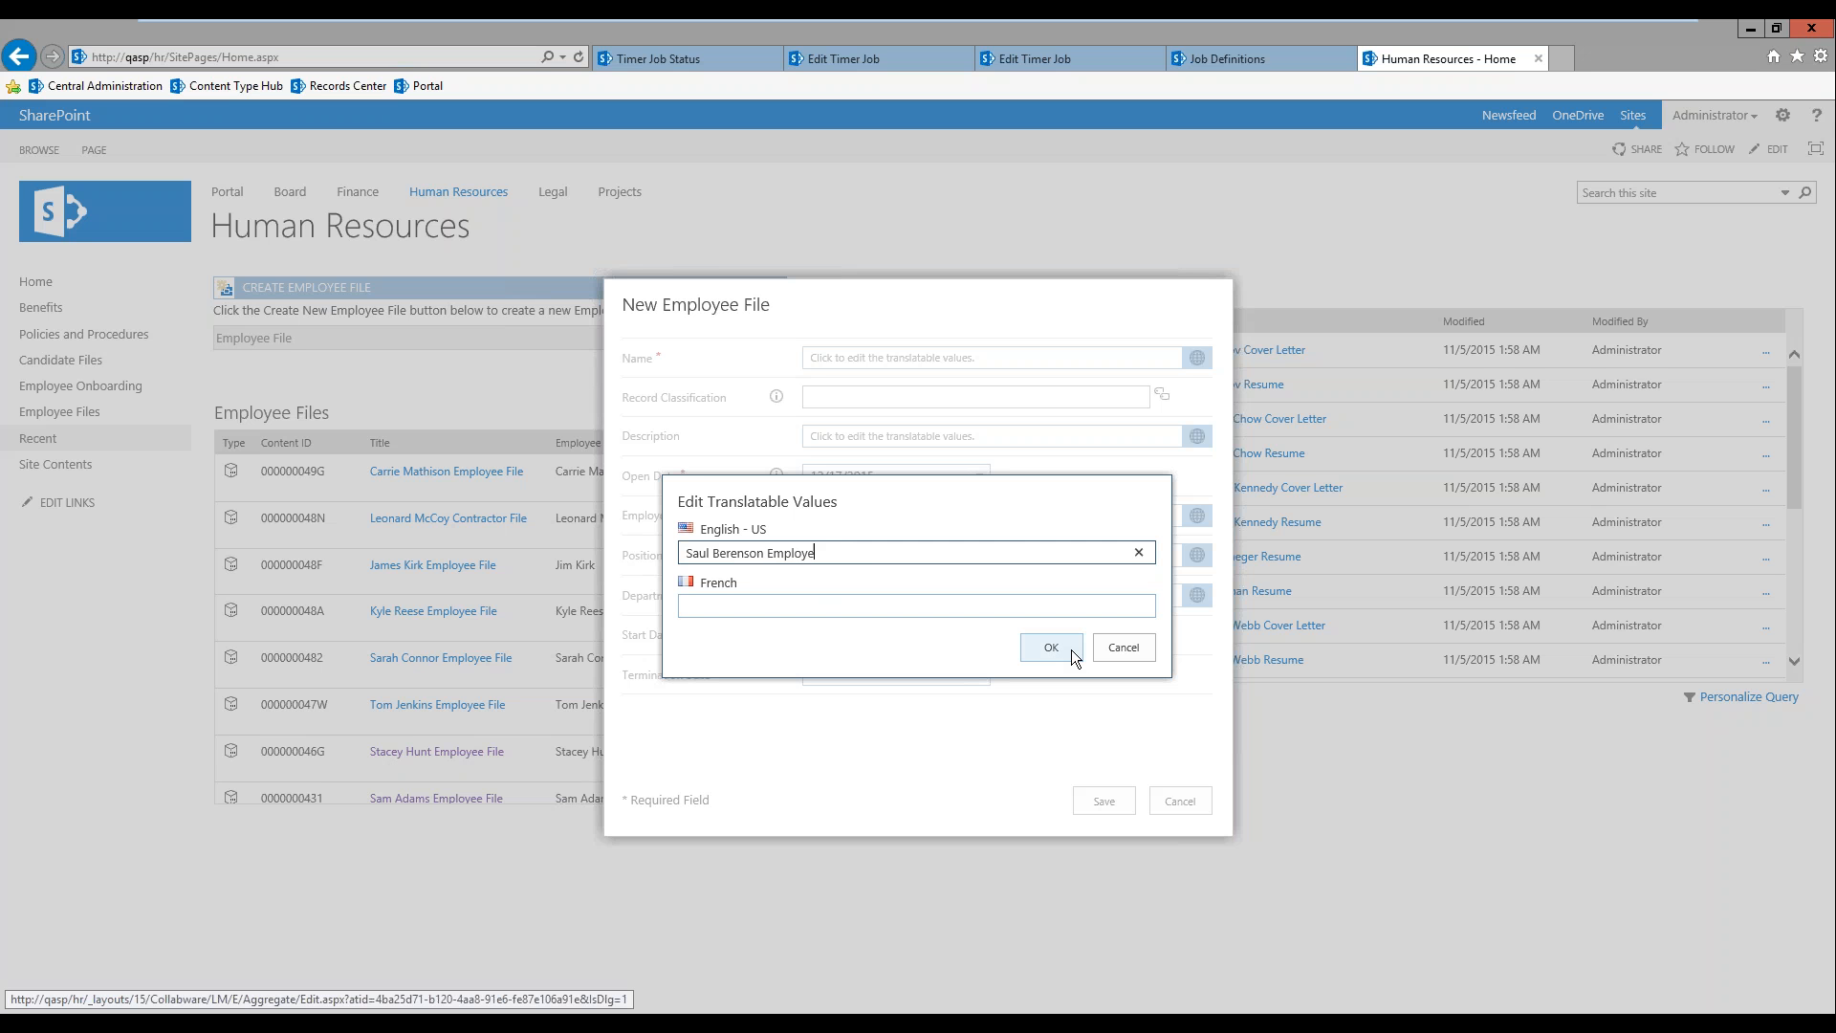
type("e File")
left_click(1069, 642)
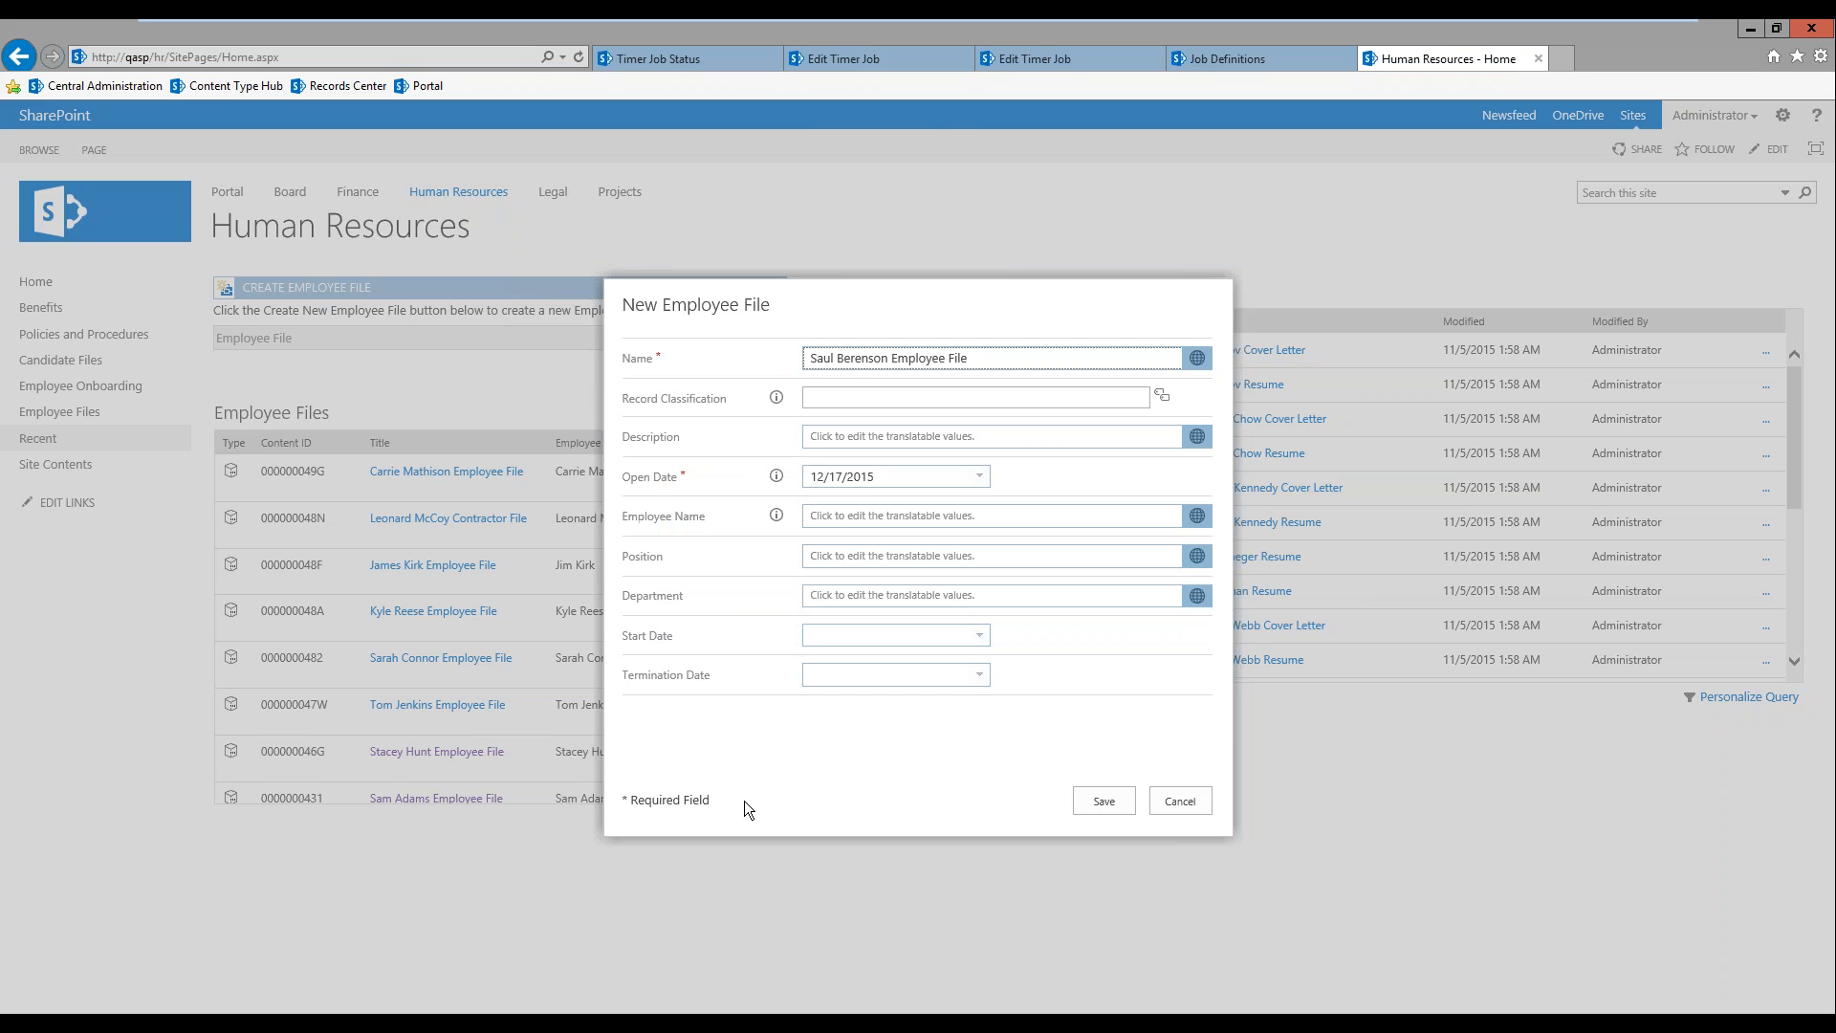
Step: Enter the candidate's full name as the English employee name of the new file
left_click(922, 517)
type("Sau")
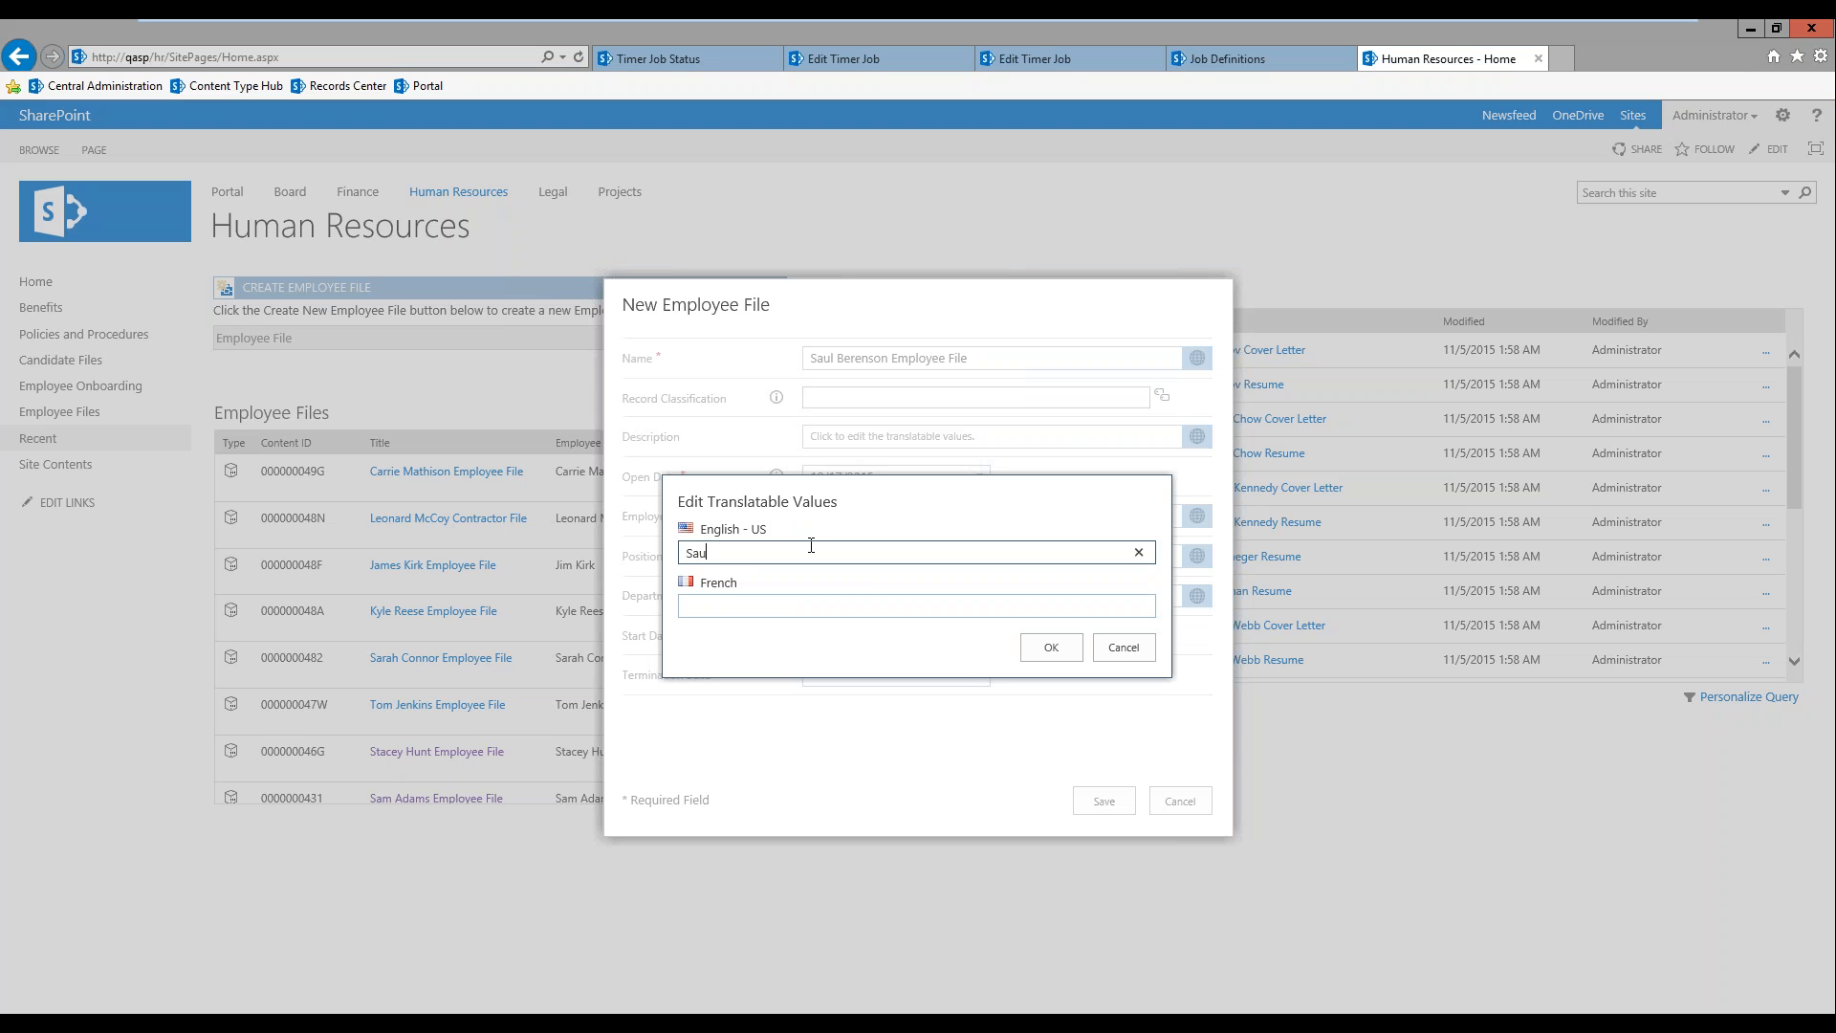
type("l Berenson")
left_click(1049, 648)
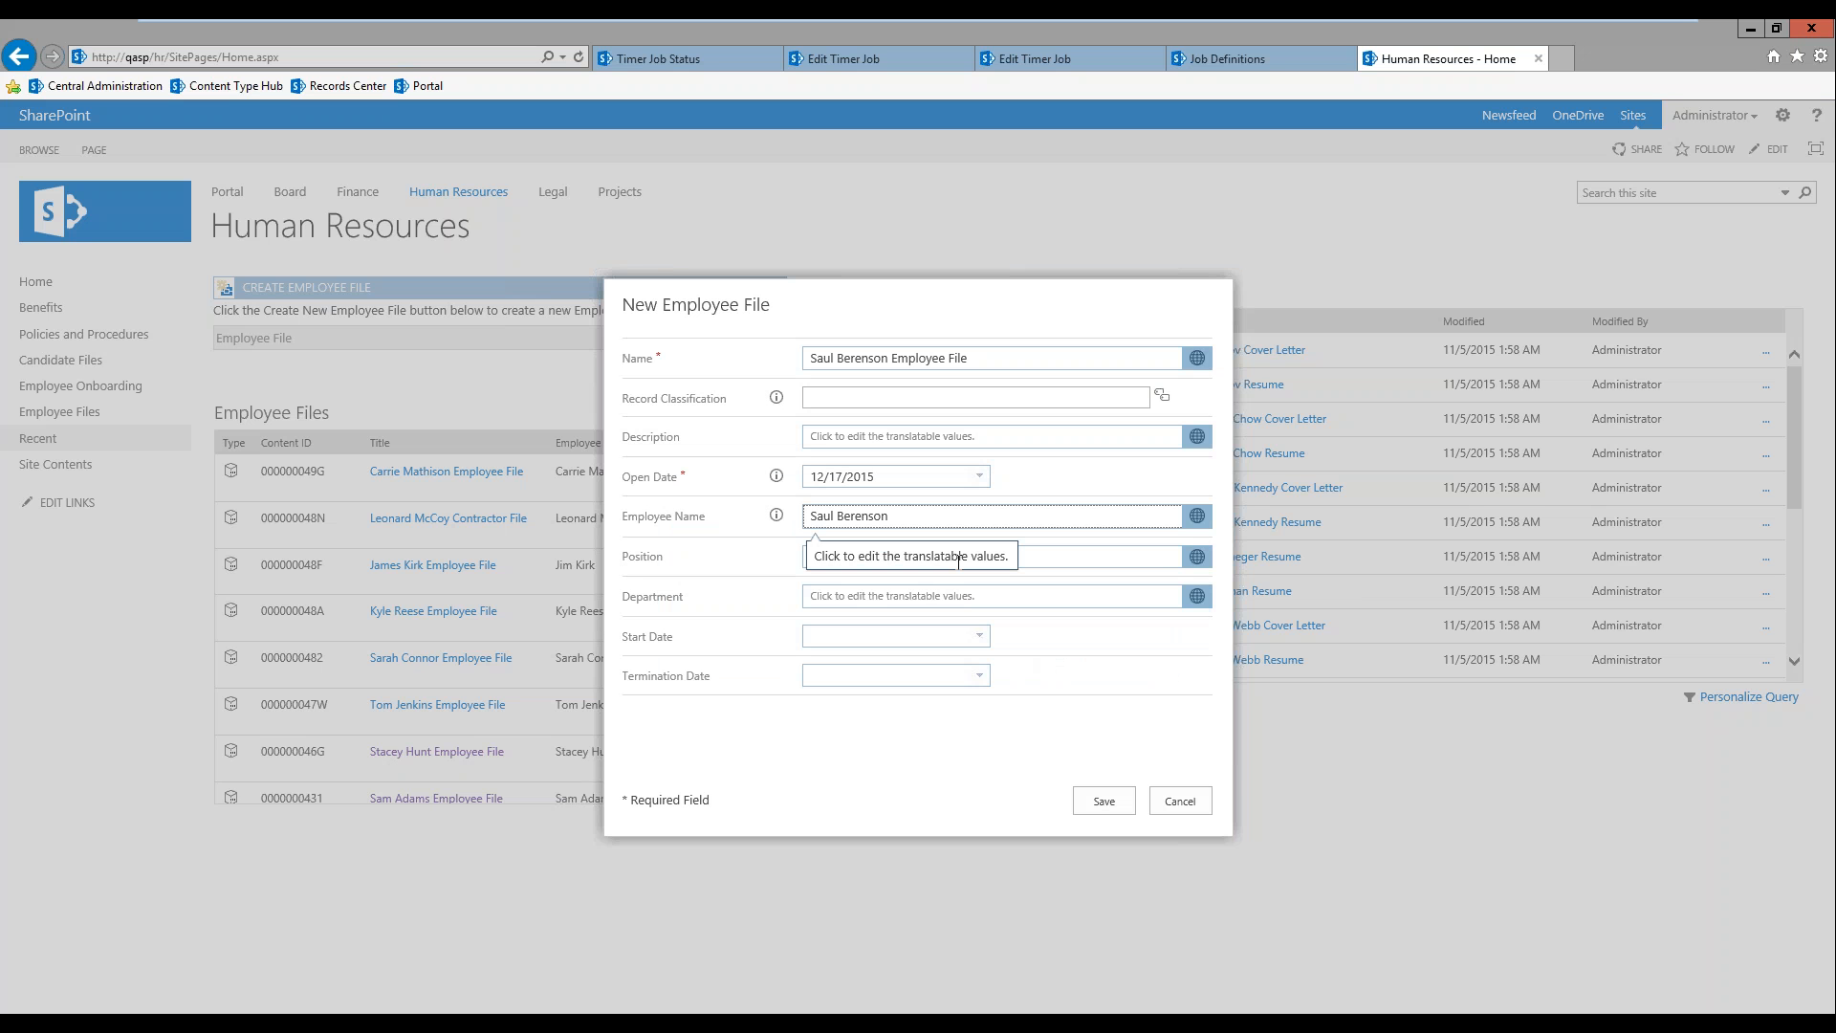
Step: Set the new employee file's position to "VP, Security" and its department to "Product Development"
left_click(1068, 559)
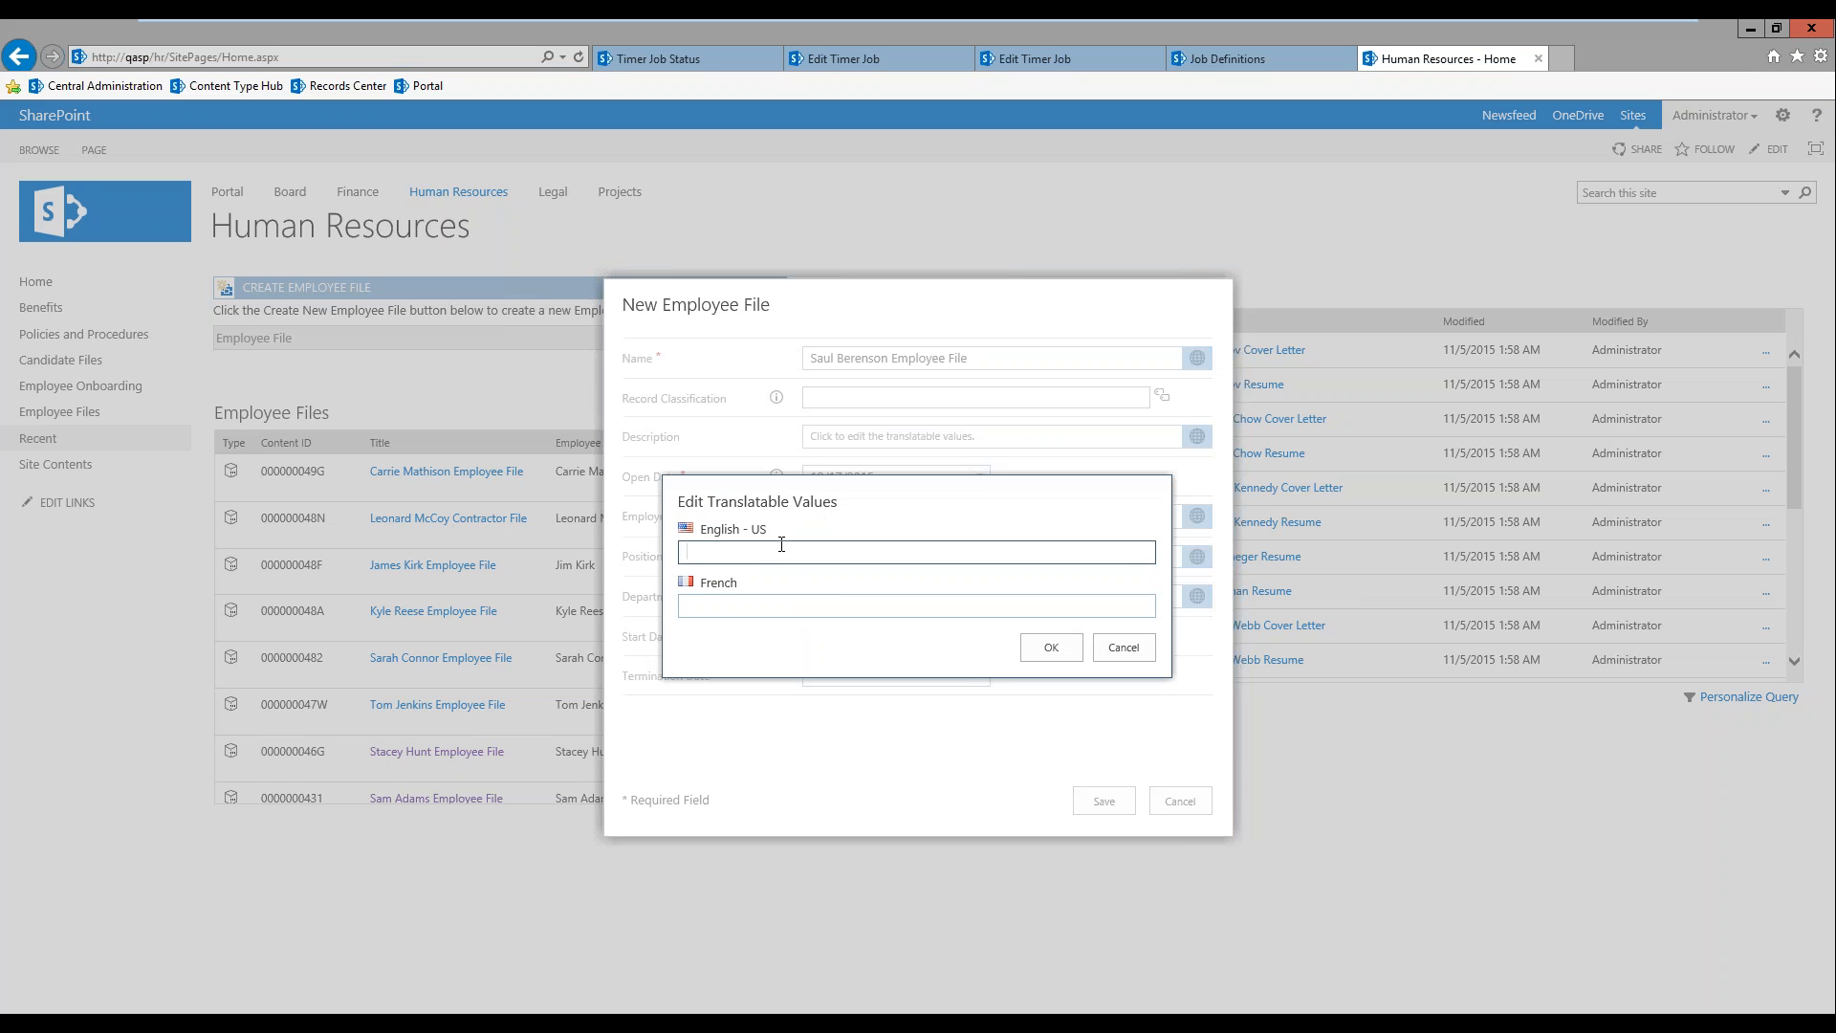
type("VP, Security")
left_click(1048, 640)
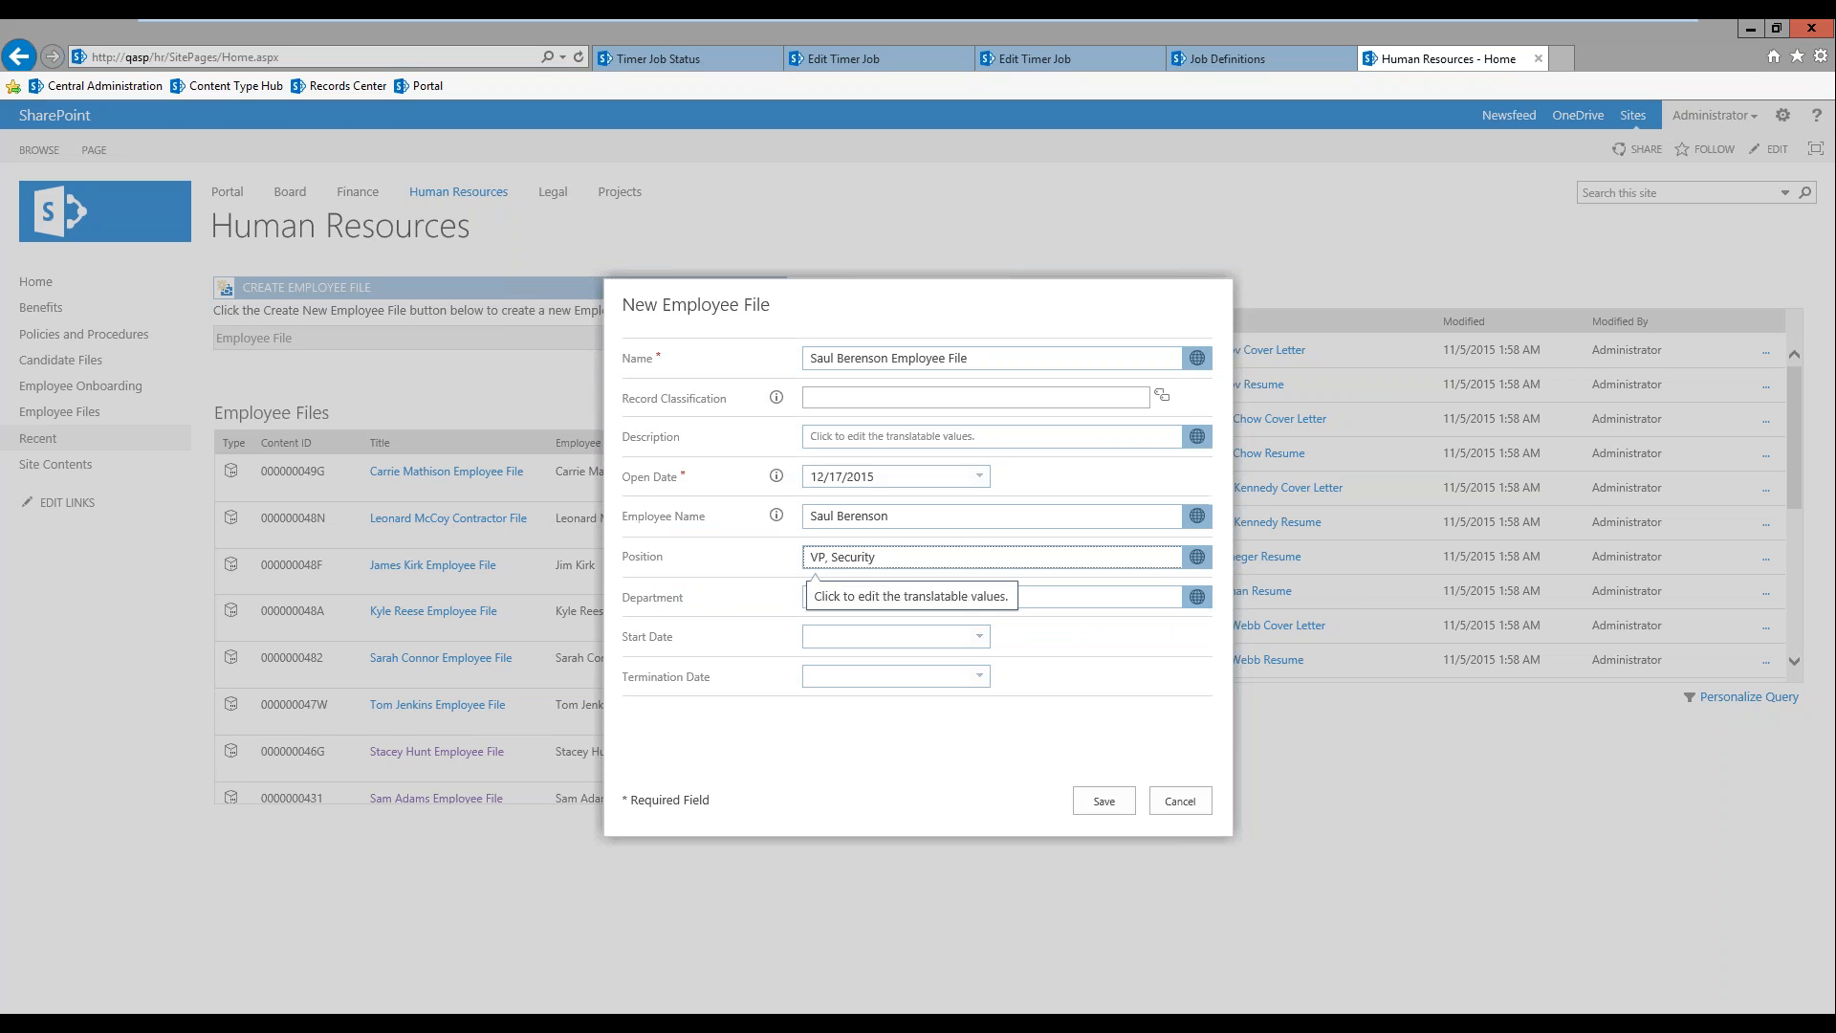
left_click(1041, 597)
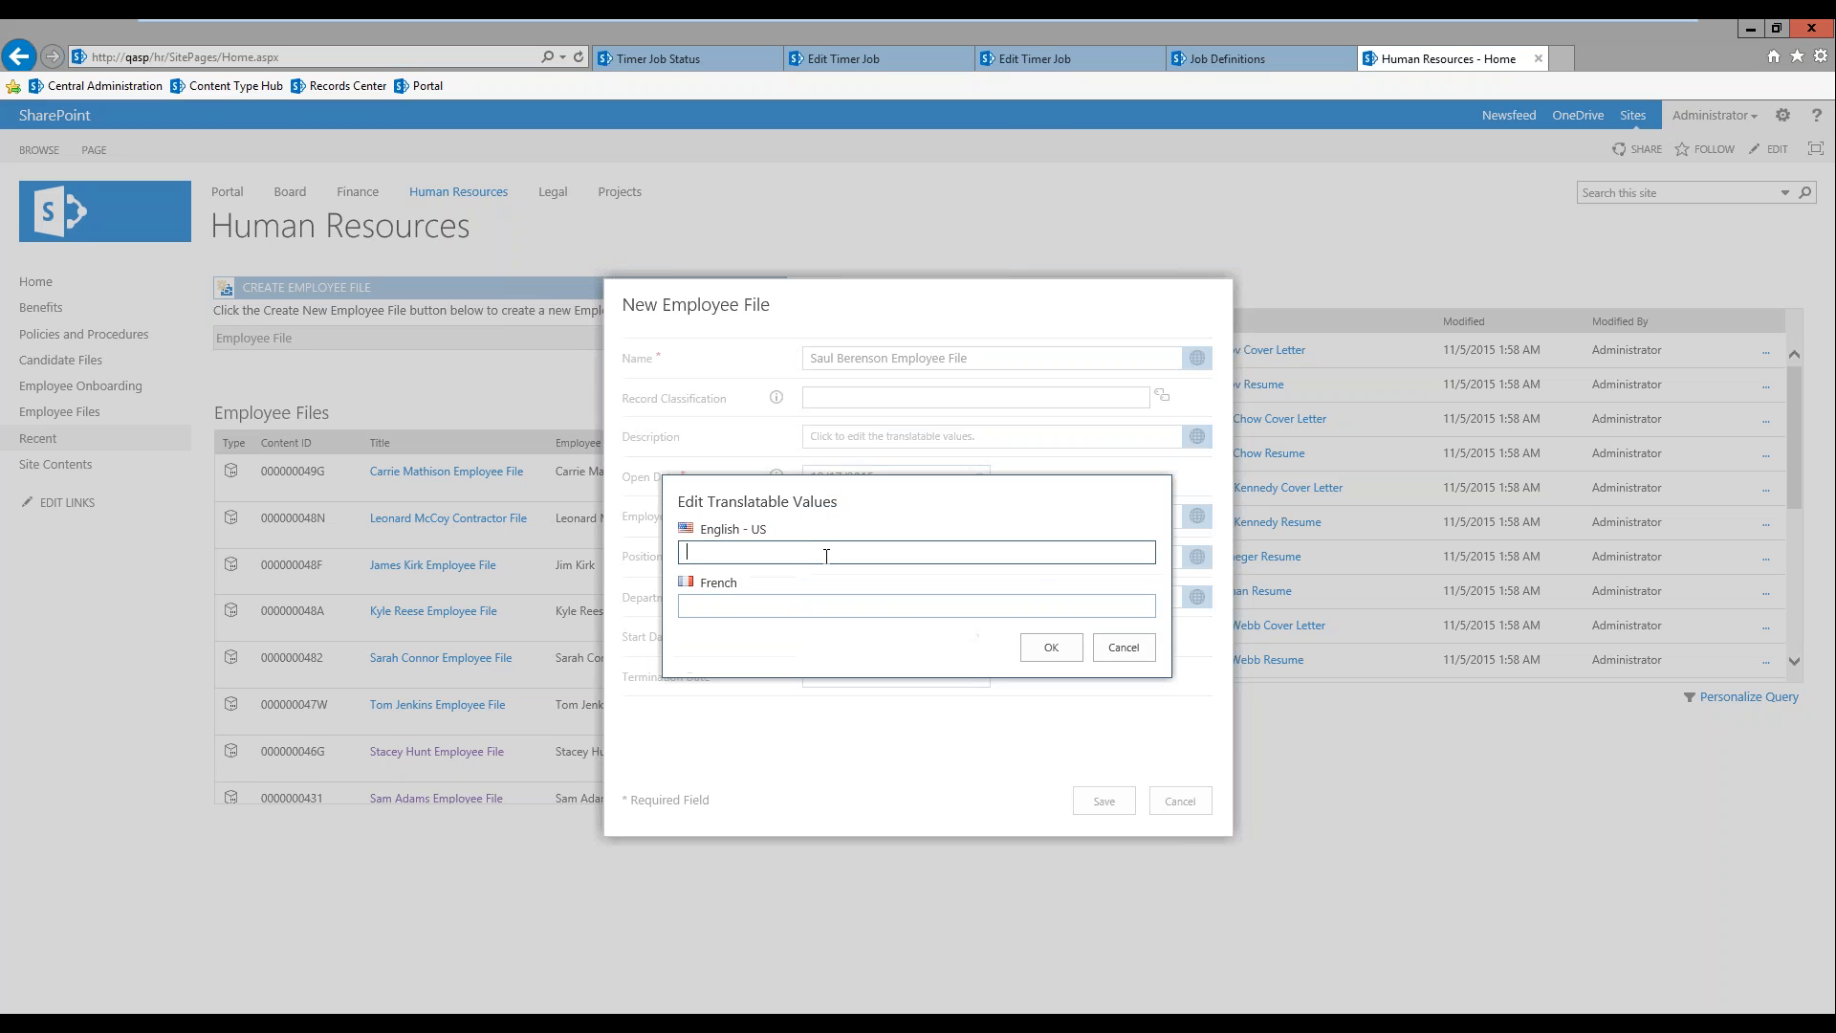
type("Product Development")
left_click(1062, 652)
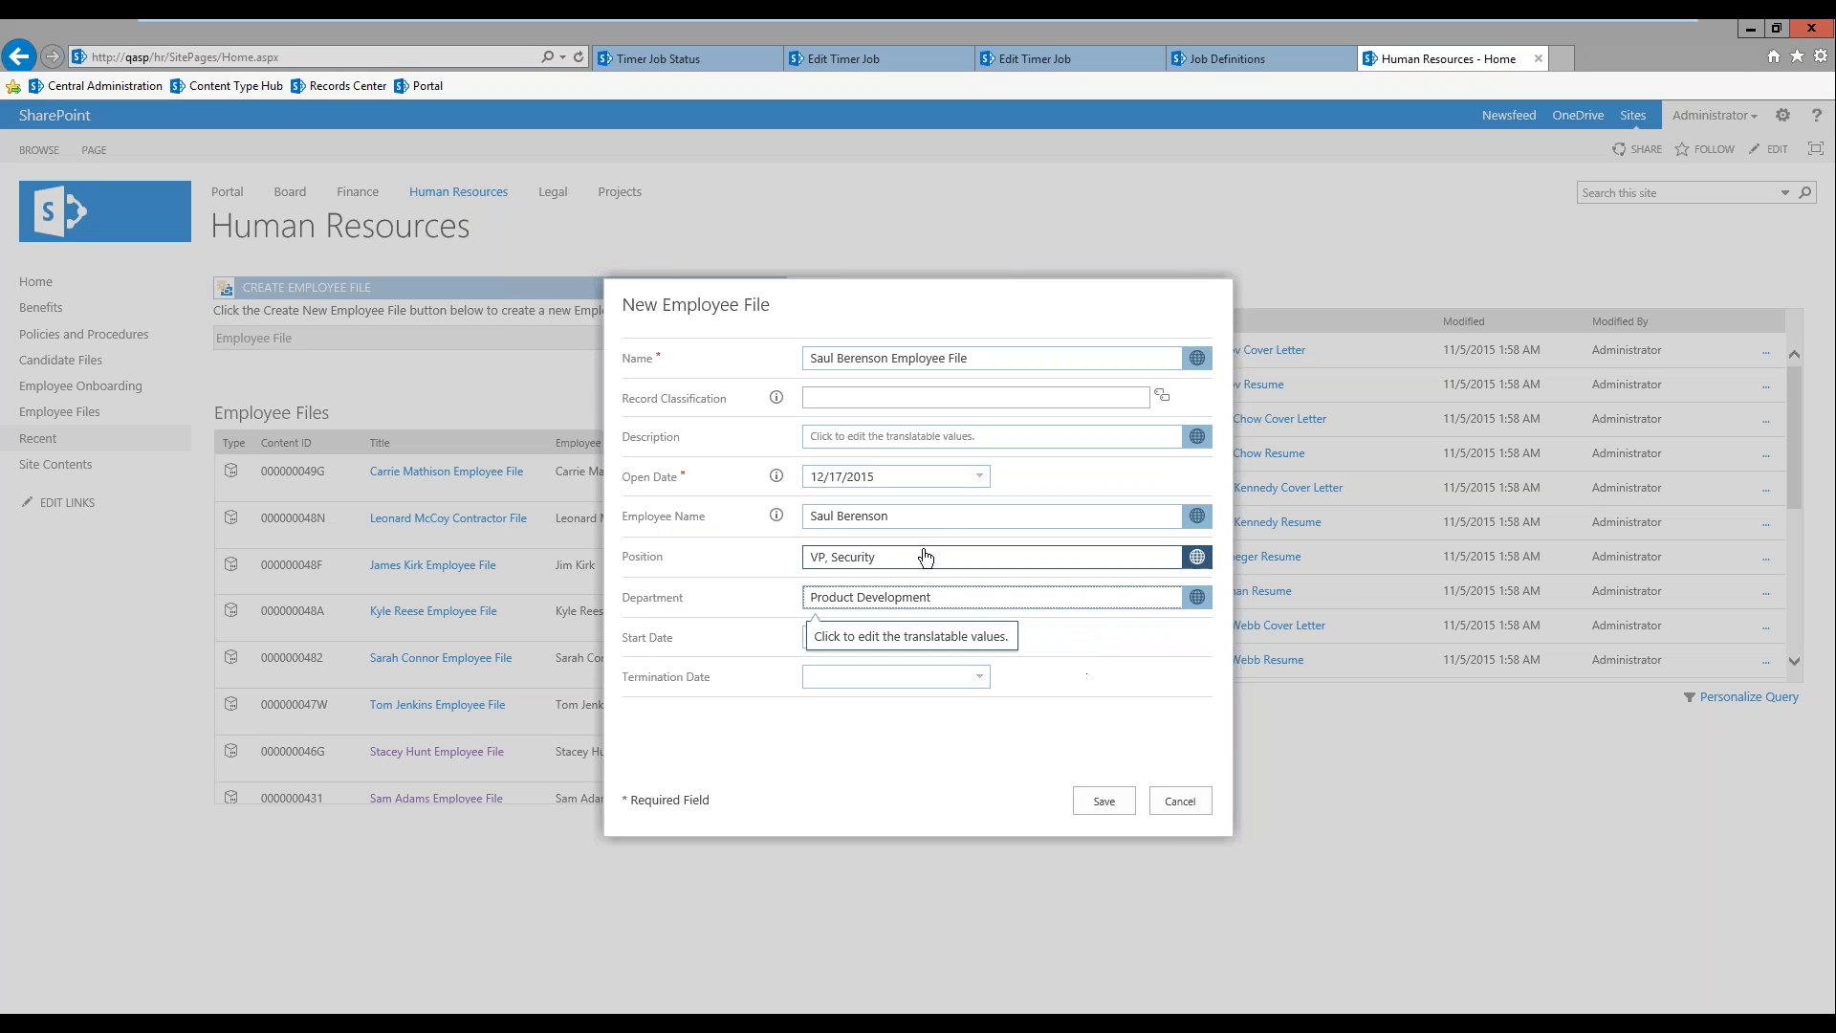
Step: Set the employee file's start date to 12/21/2015 and save the new file
left_click(988, 640)
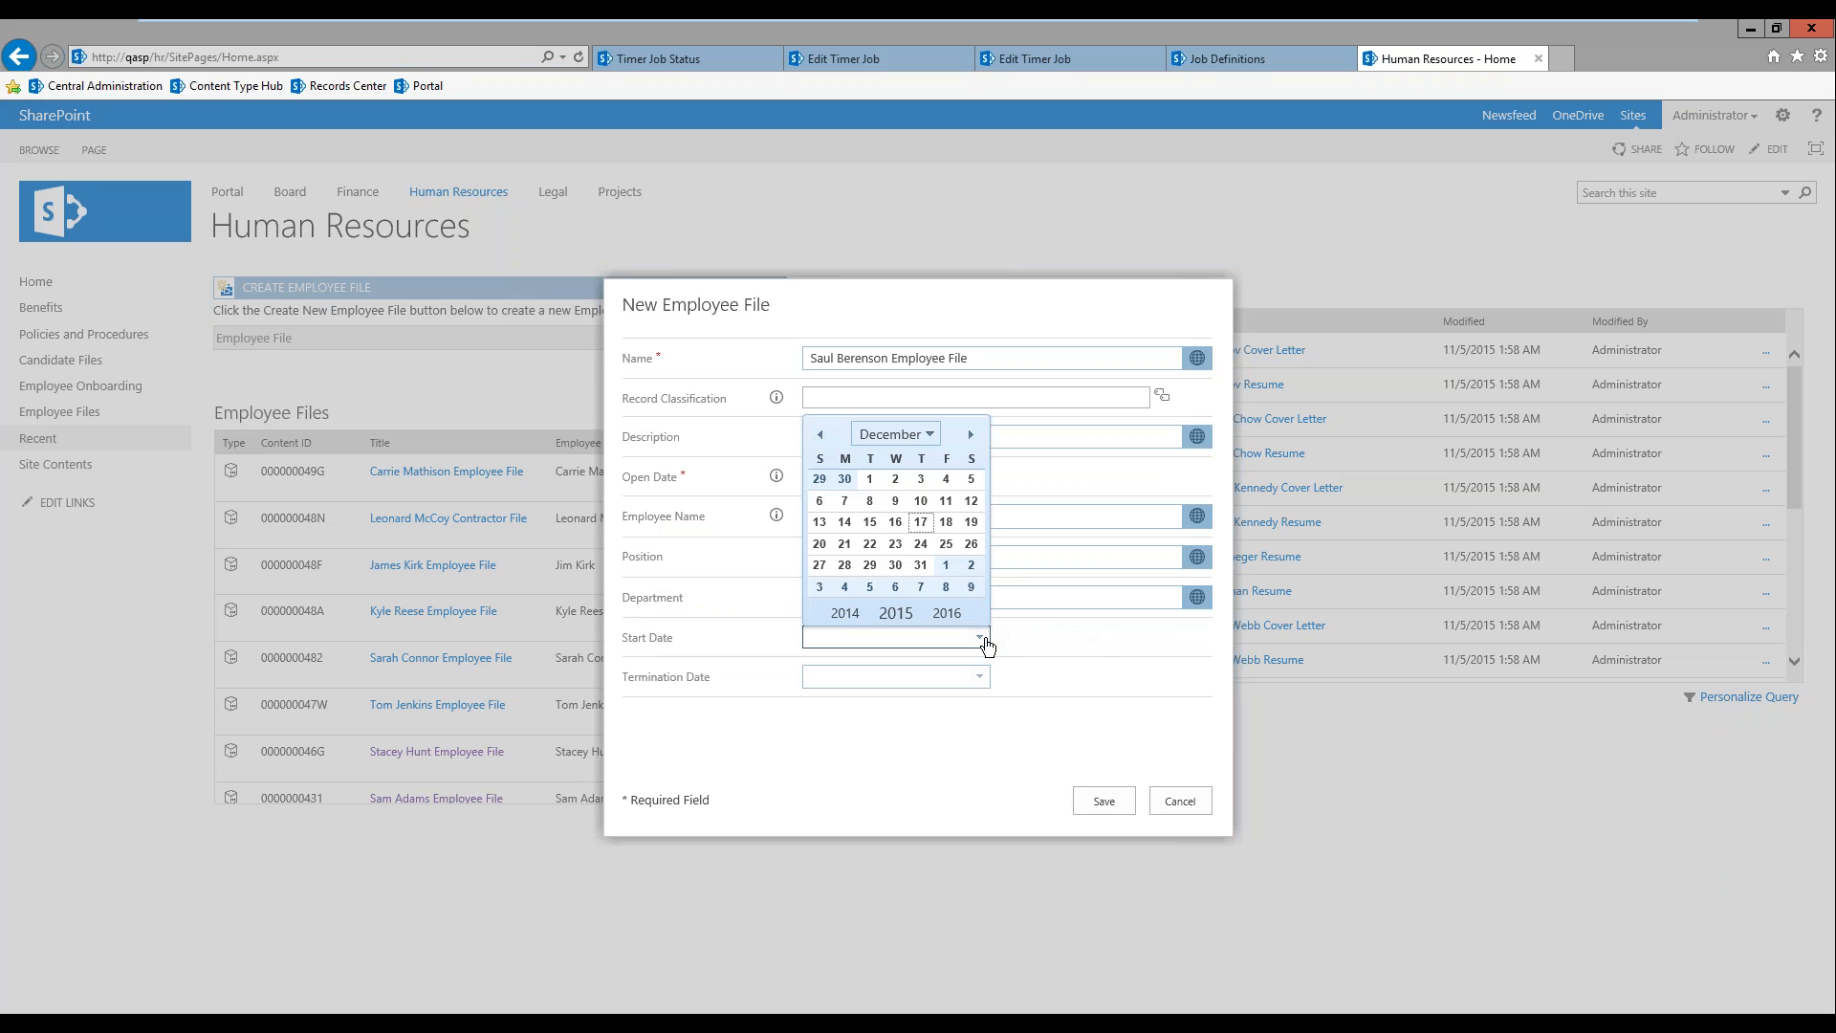
left_click(843, 543)
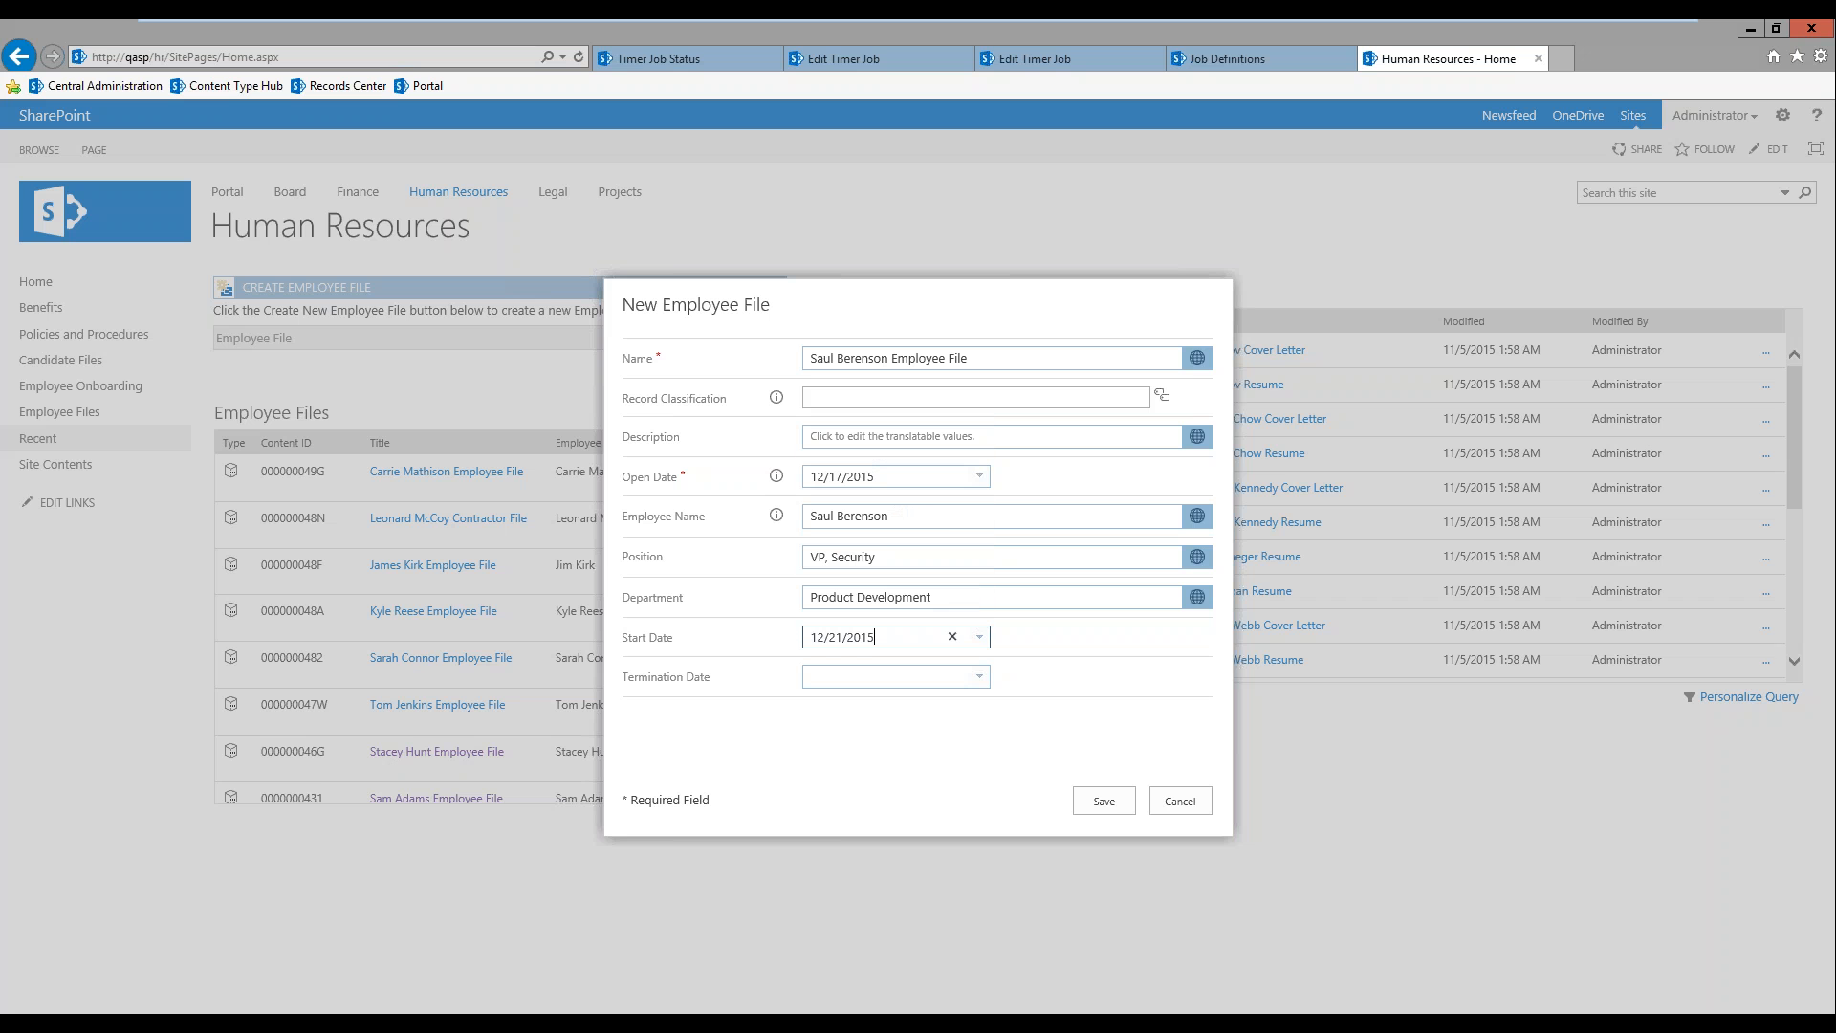
left_click(1106, 802)
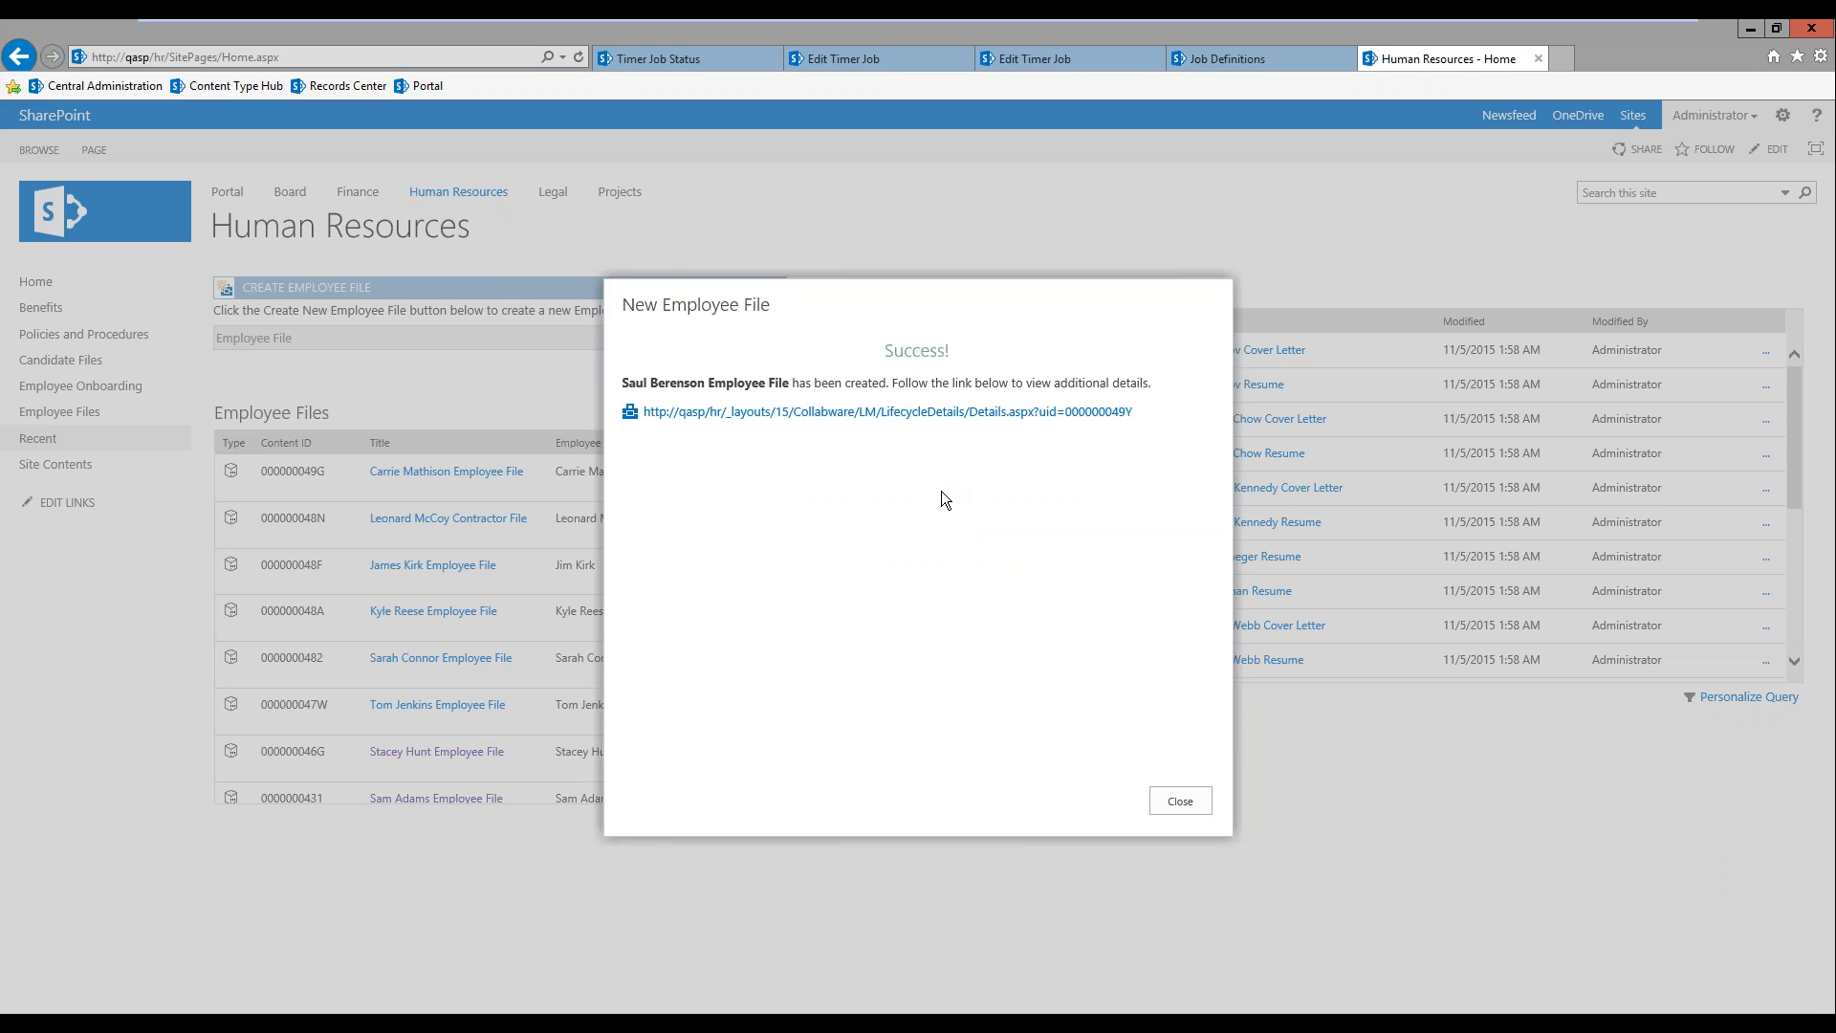
Step: Open the new employee file's lifecycle details and review its properties, security, workflow and content
left_click(934, 412)
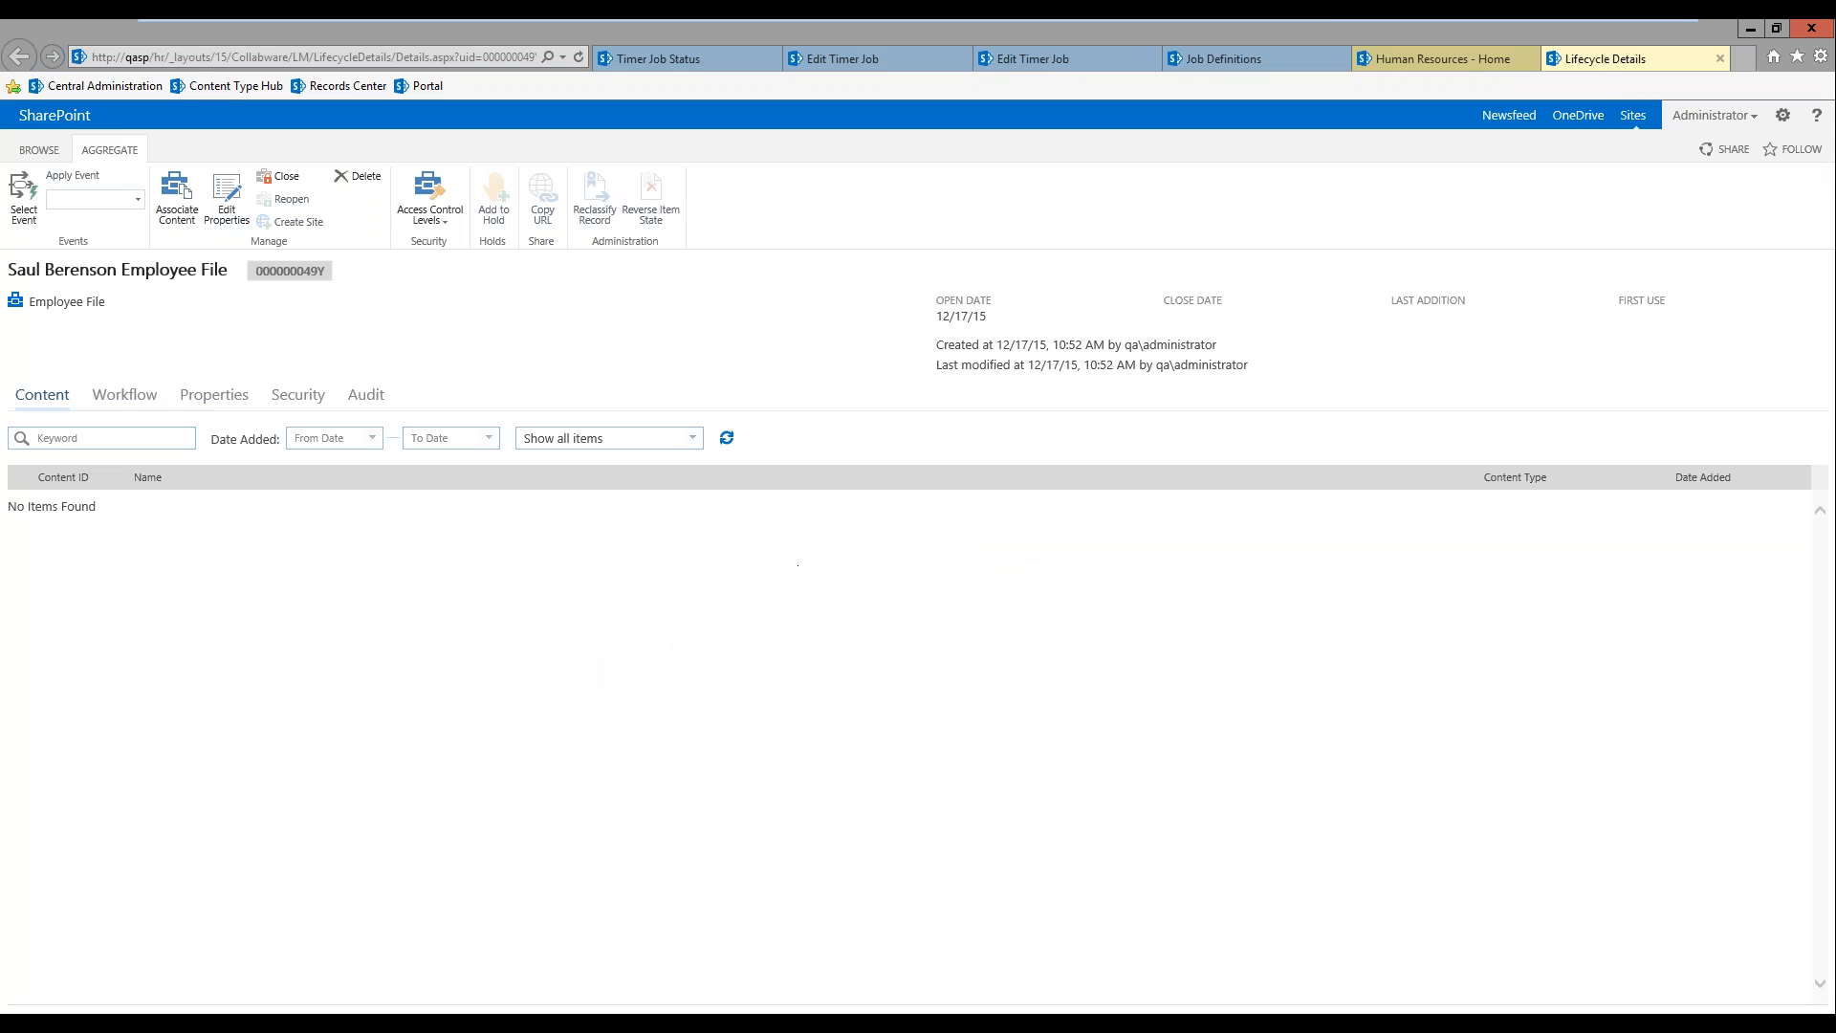
left_click(213, 395)
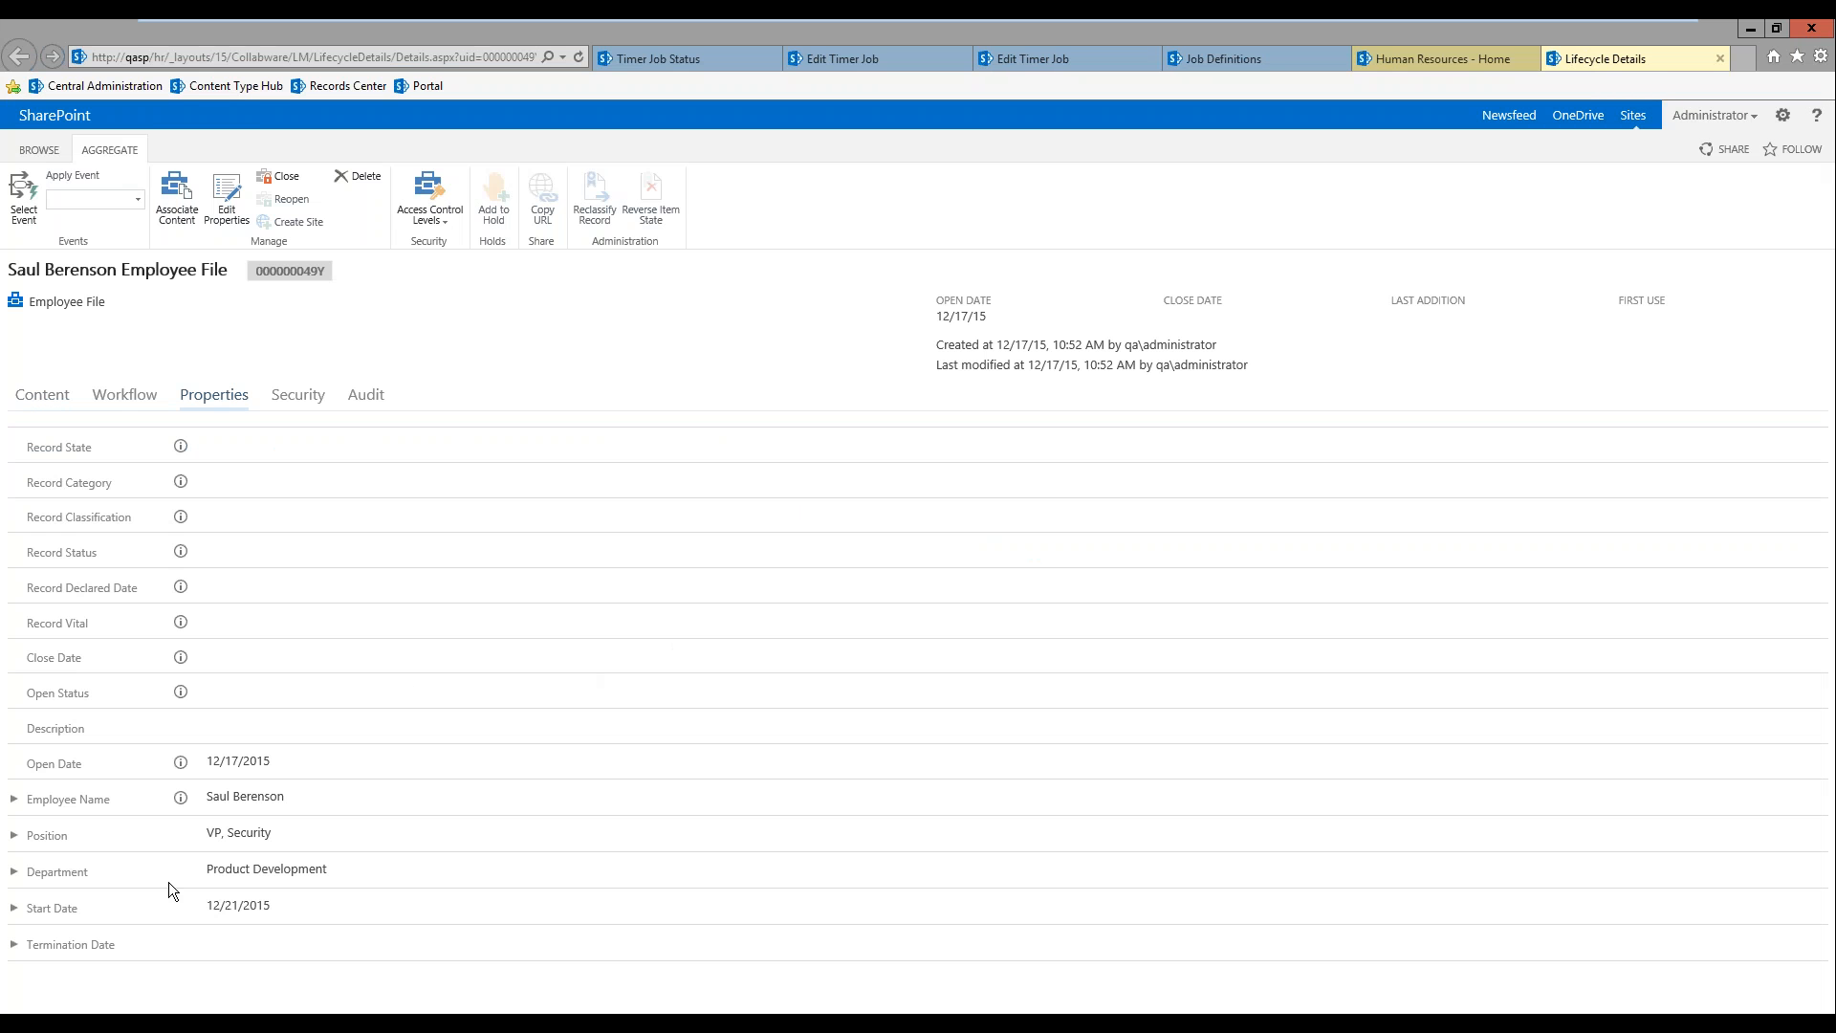
left_click(294, 396)
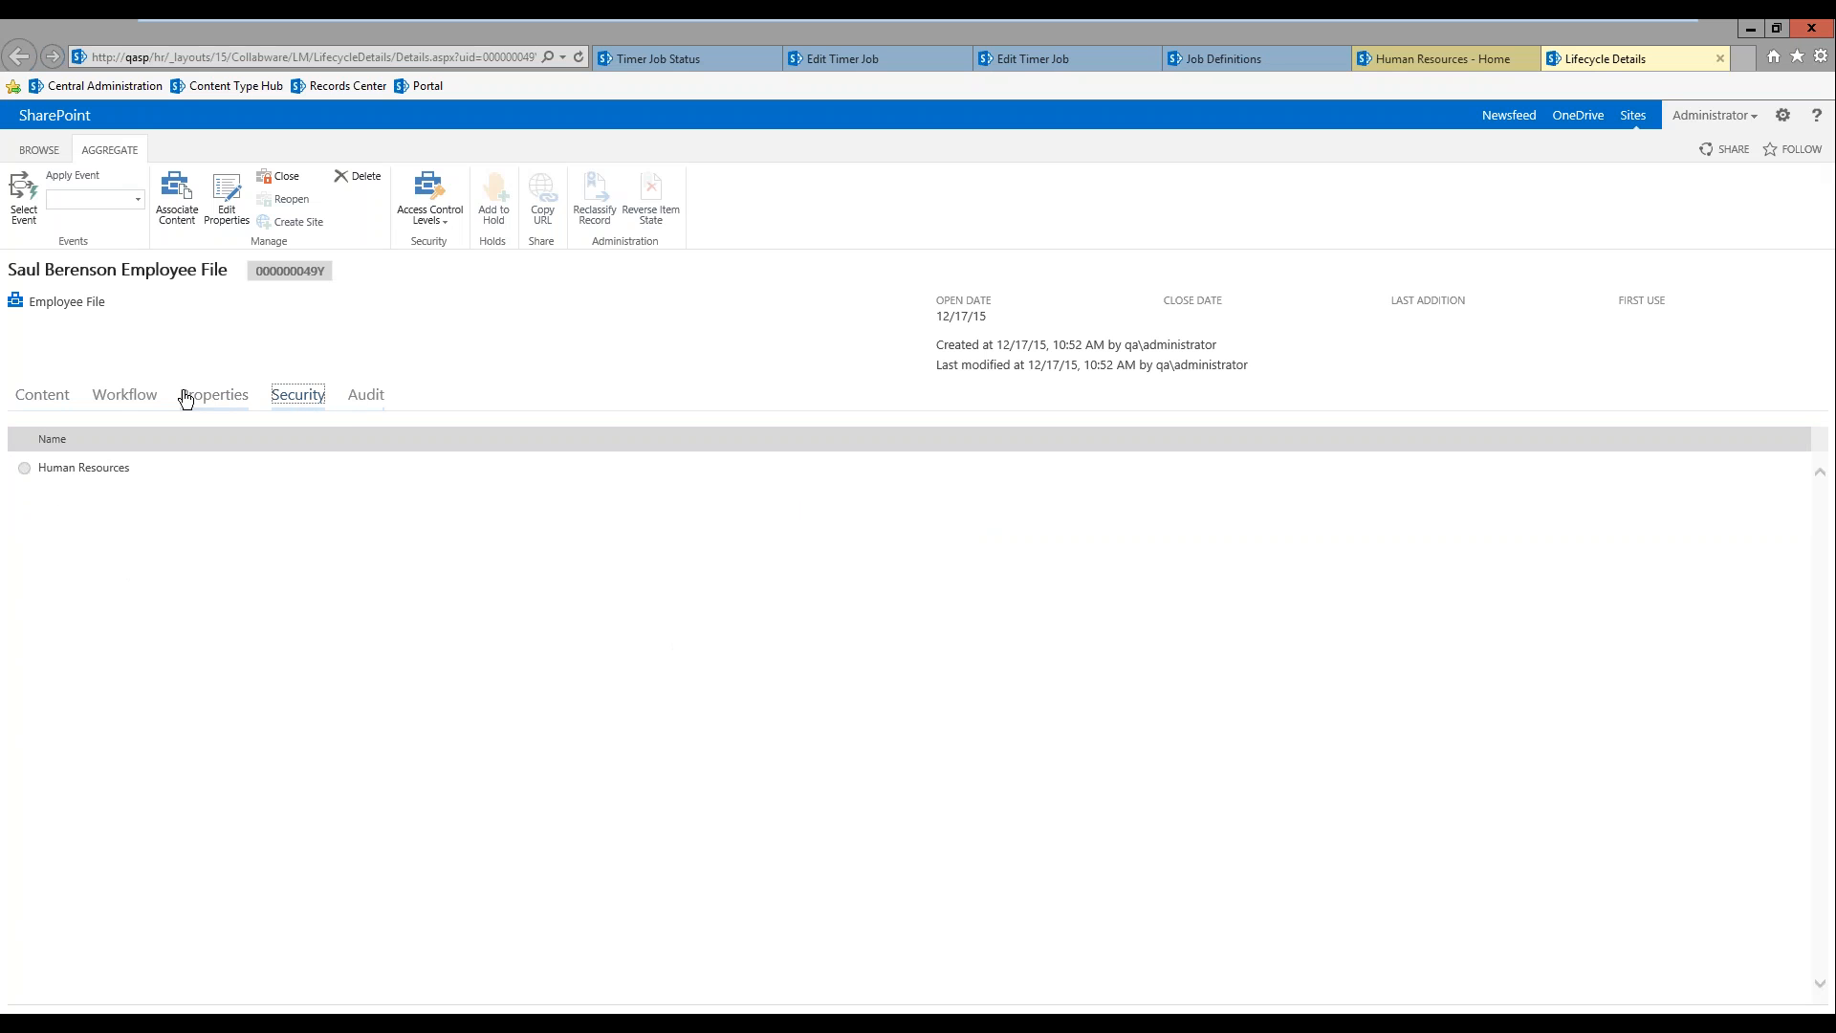
left_click(125, 395)
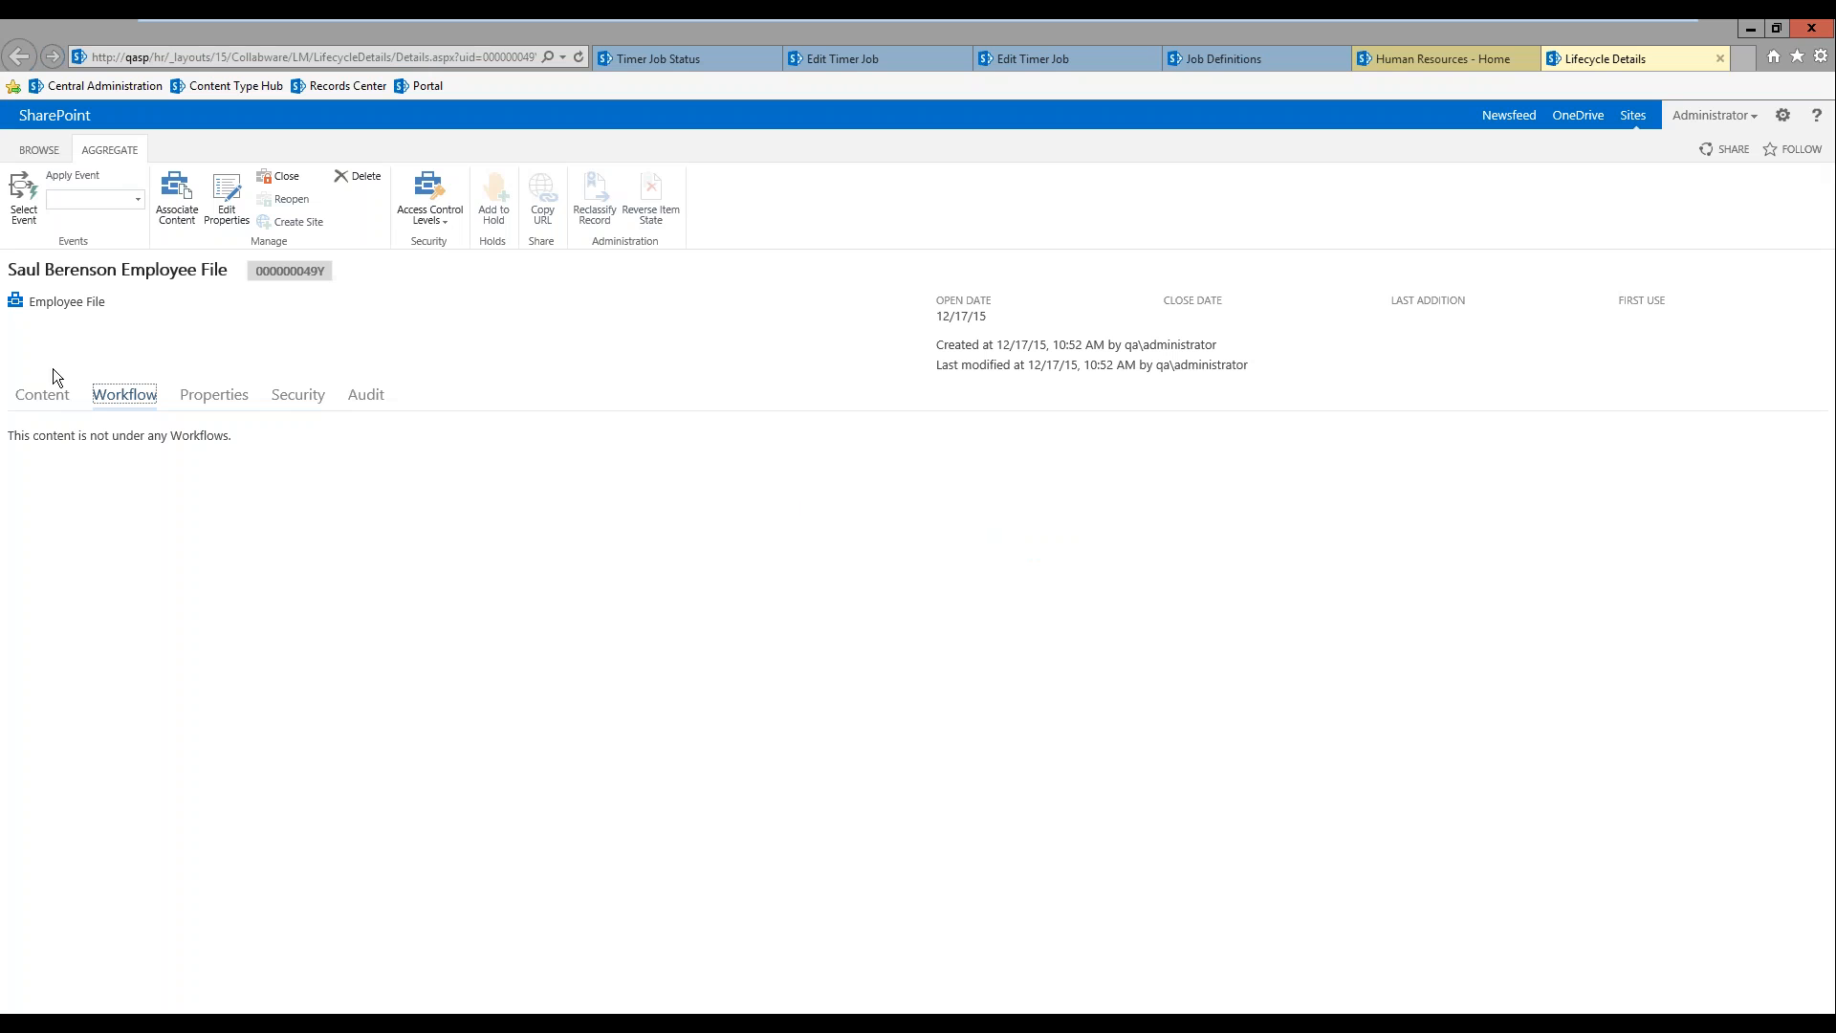
left_click(42, 395)
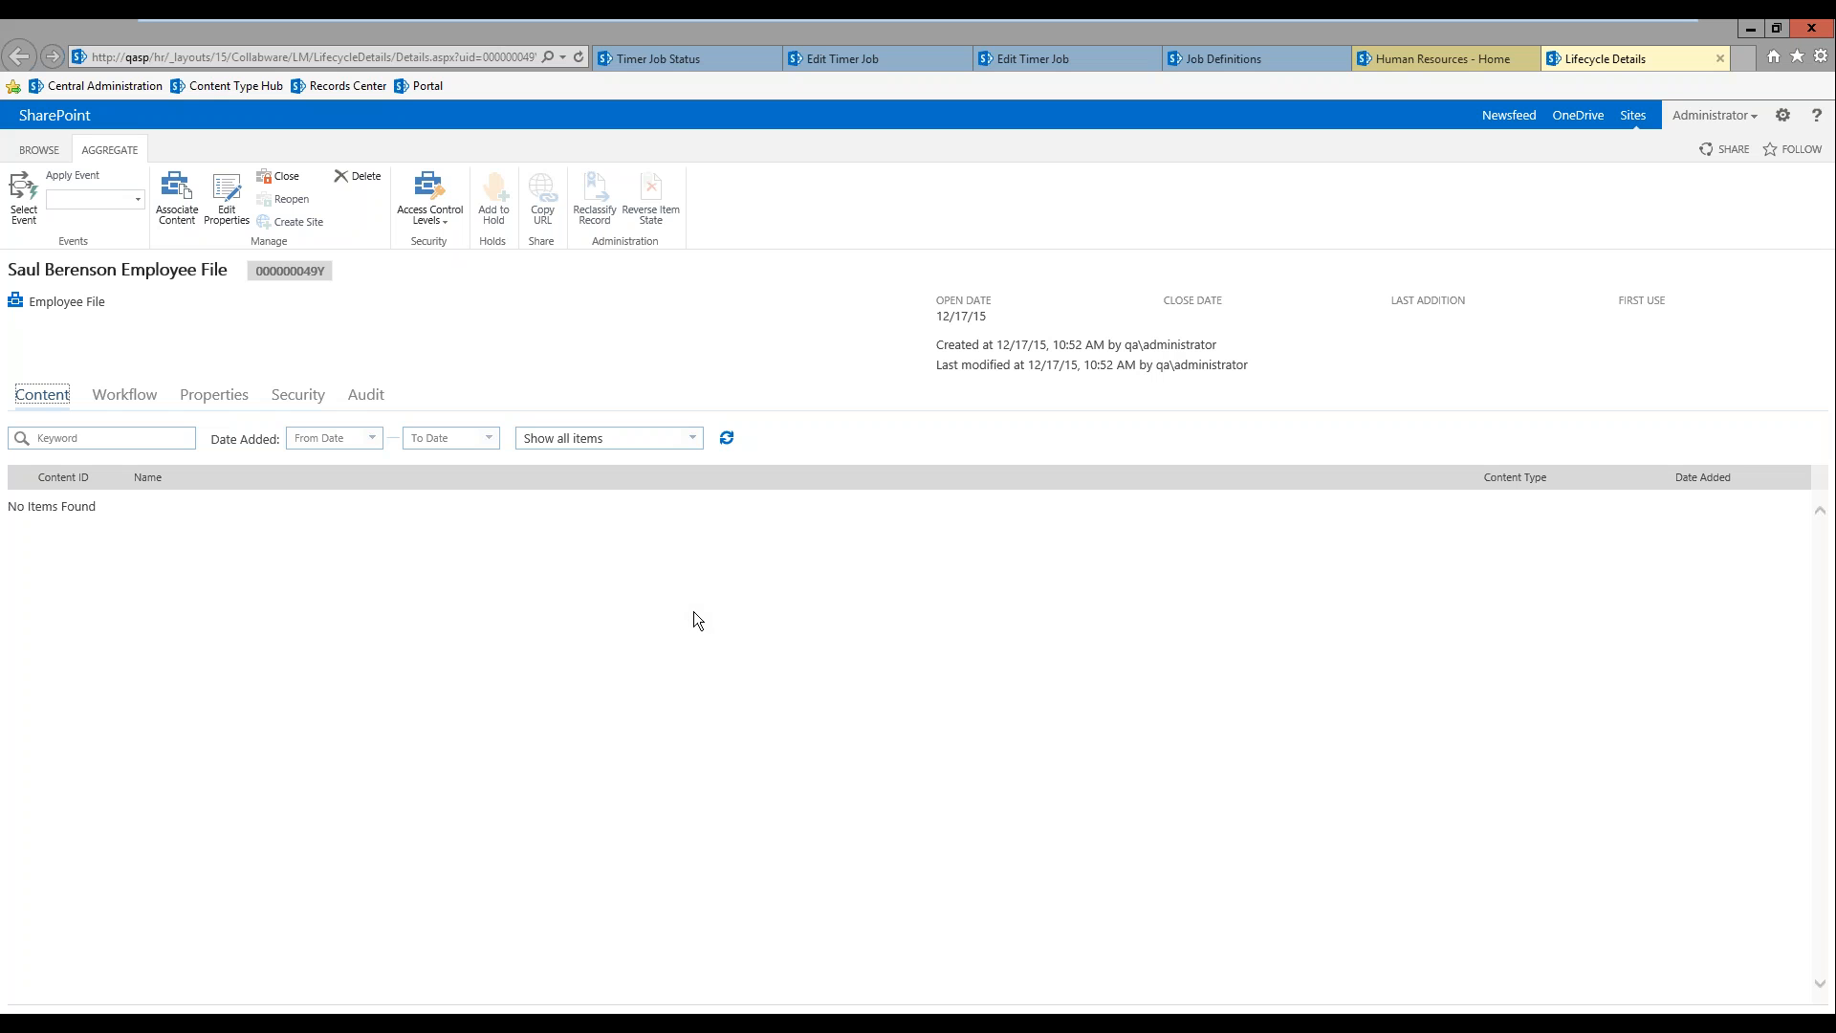
Step: Run the Record LRT Monitor timer job immediately and close the new employee file's creation dialog on the Human Resources site
left_click(874, 59)
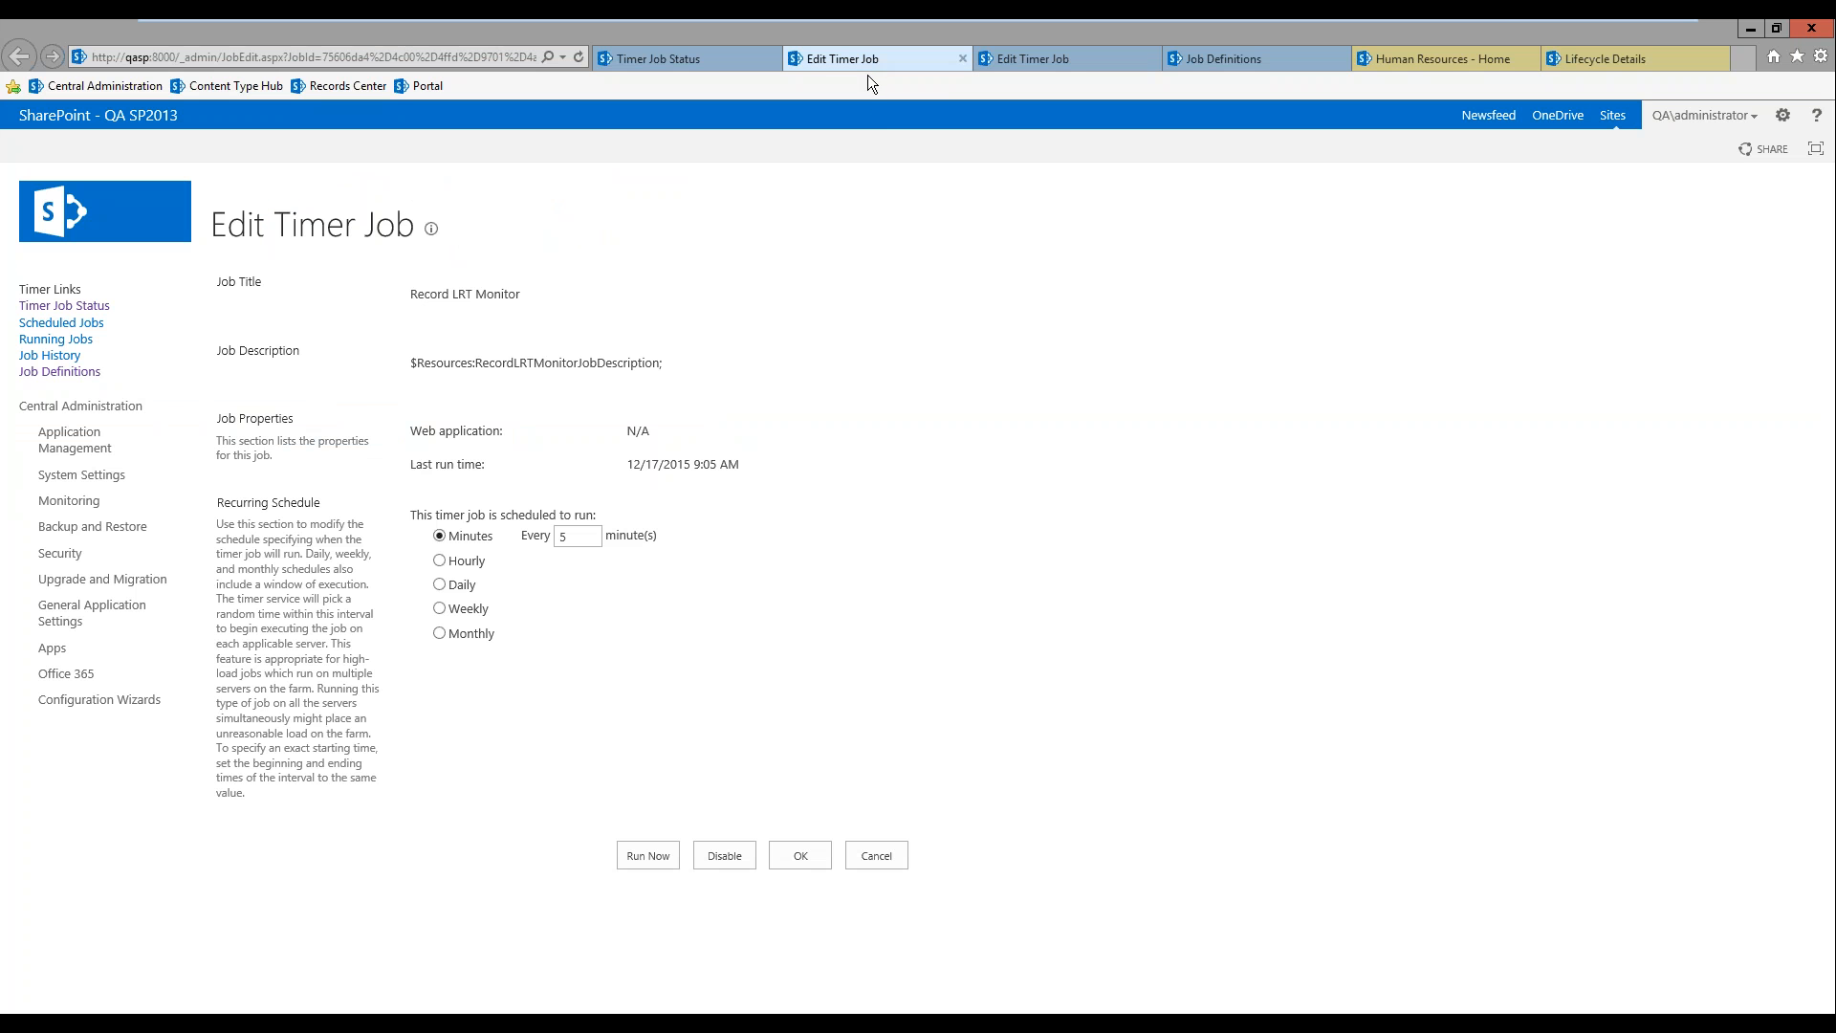
left_click(649, 856)
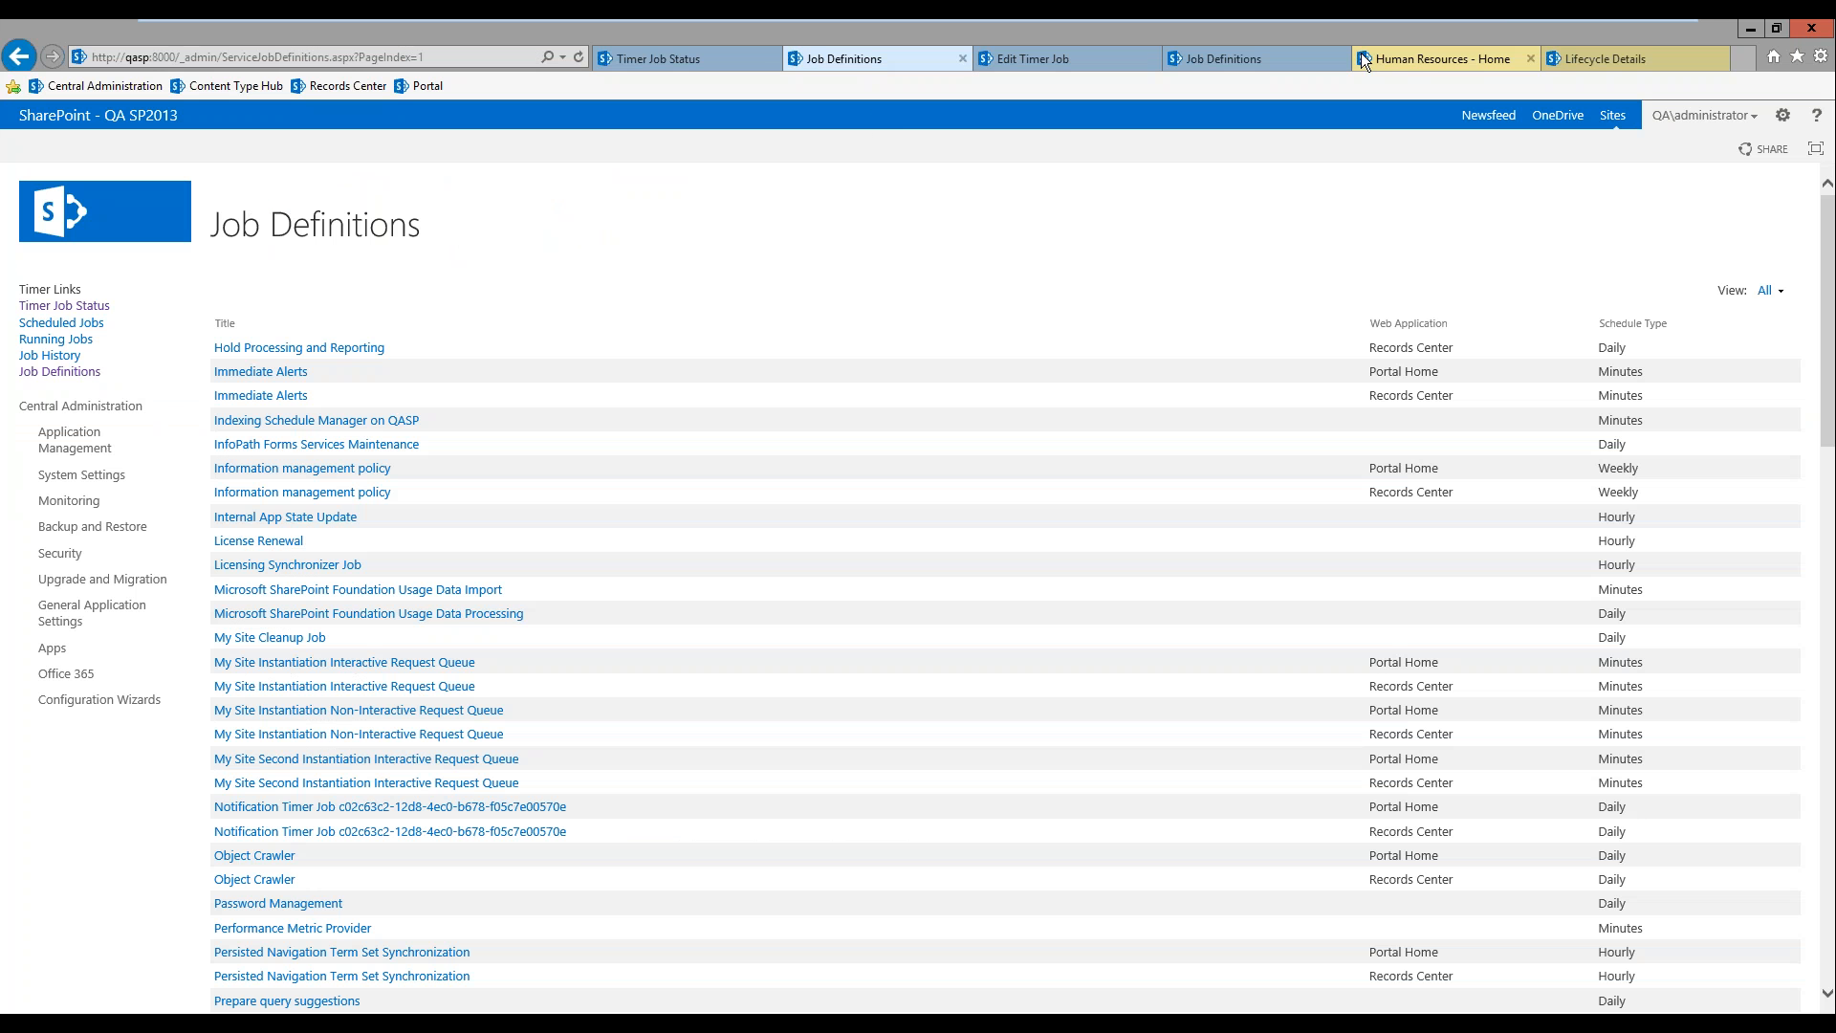
left_click(1477, 50)
left_click(1182, 802)
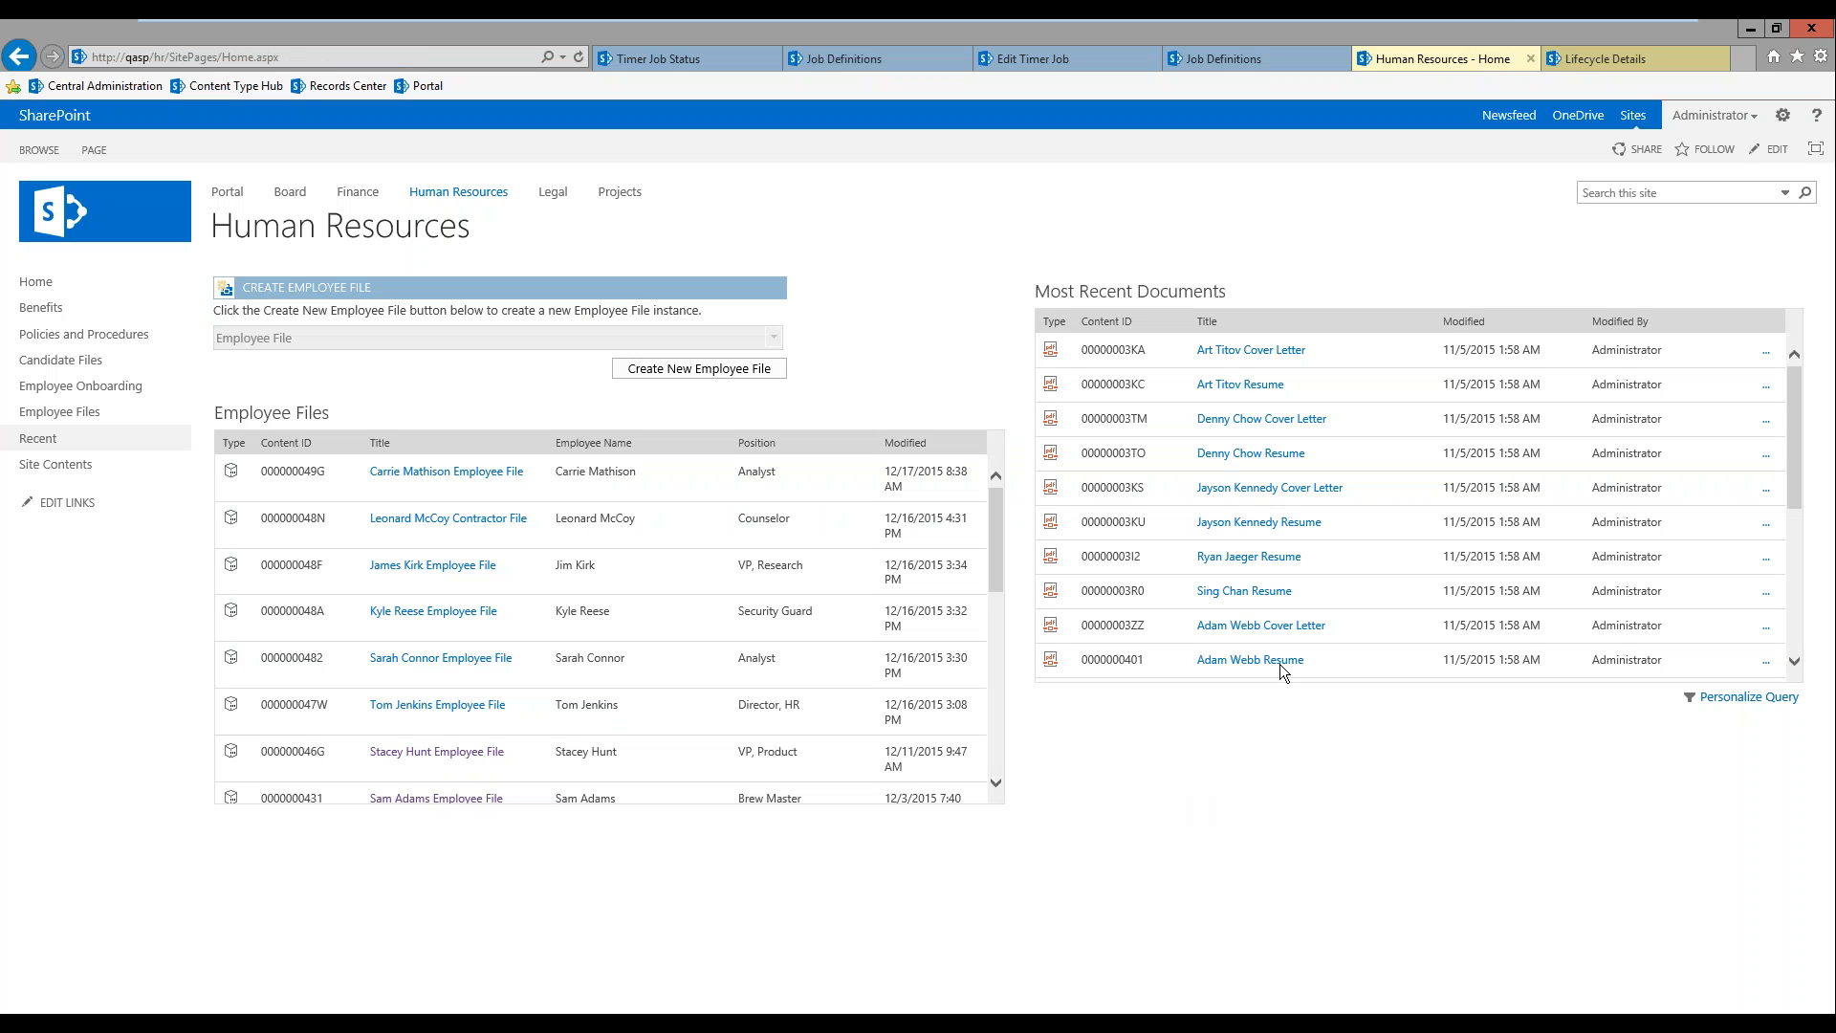
Step: Check out the new hire's cover letter and resume in the Candidate Files library
left_click(78, 369)
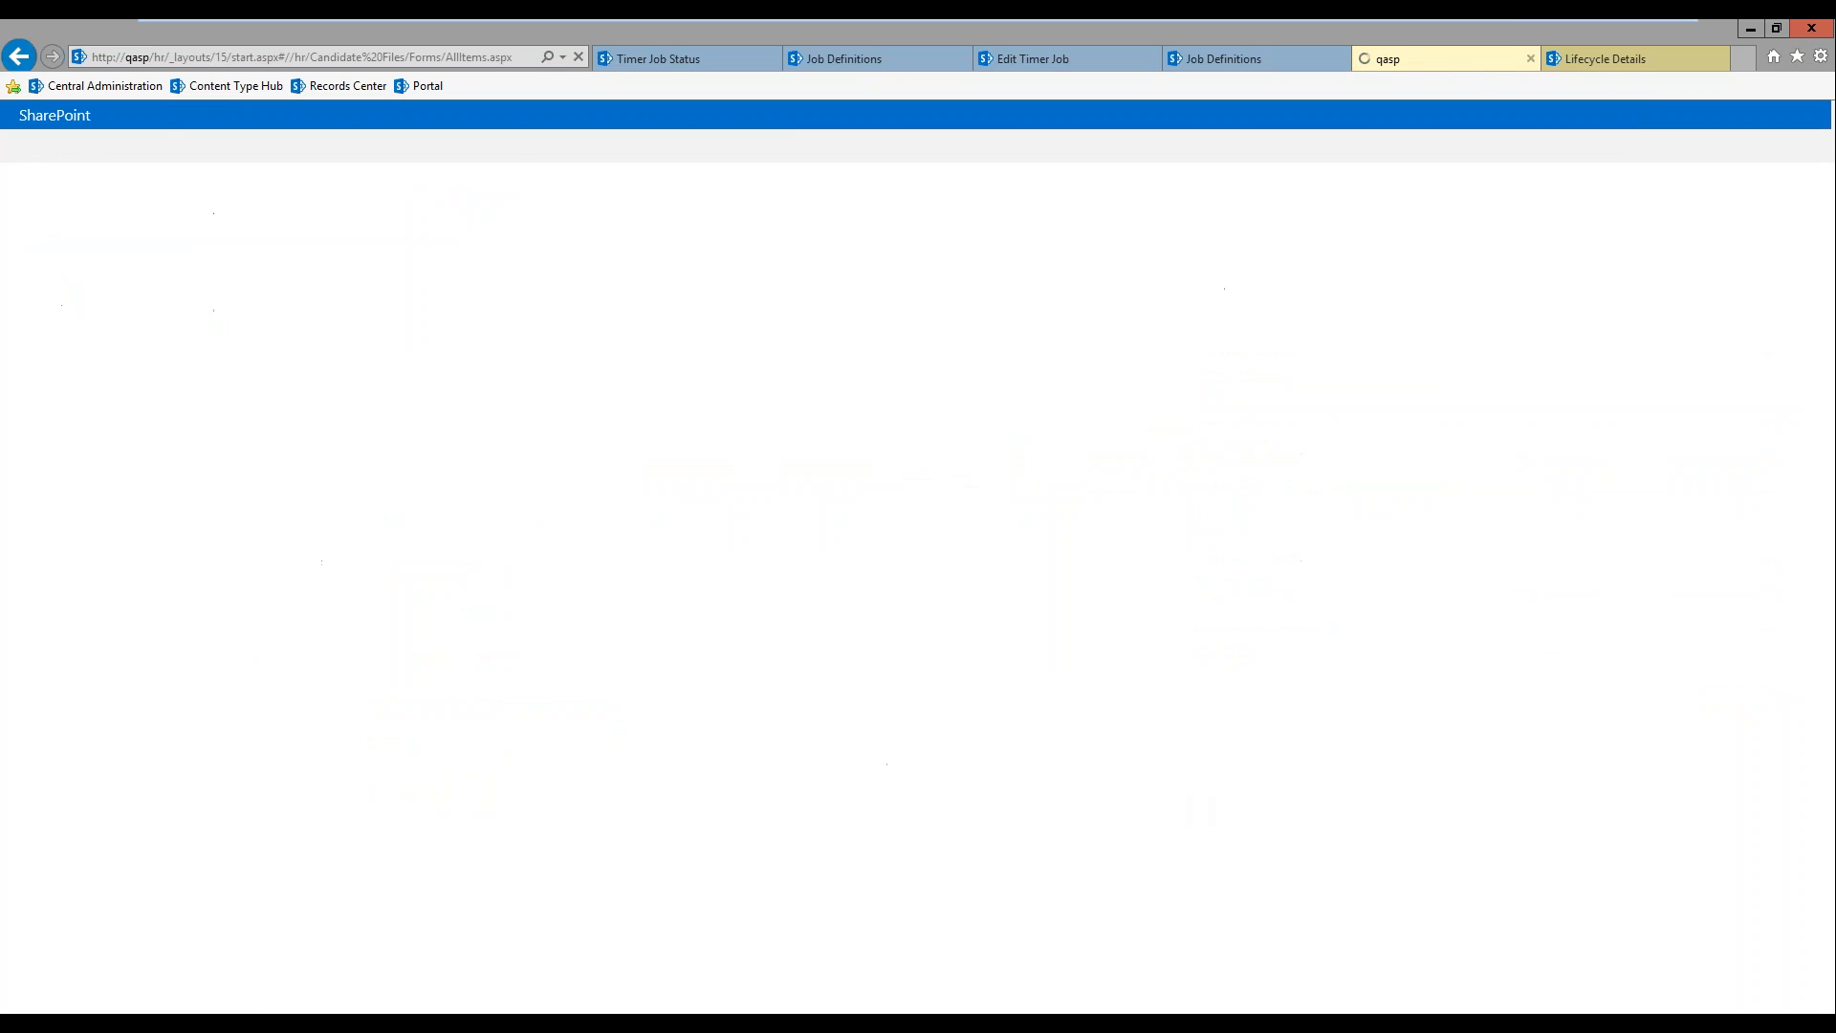
scroll(442, 718, "down", 3)
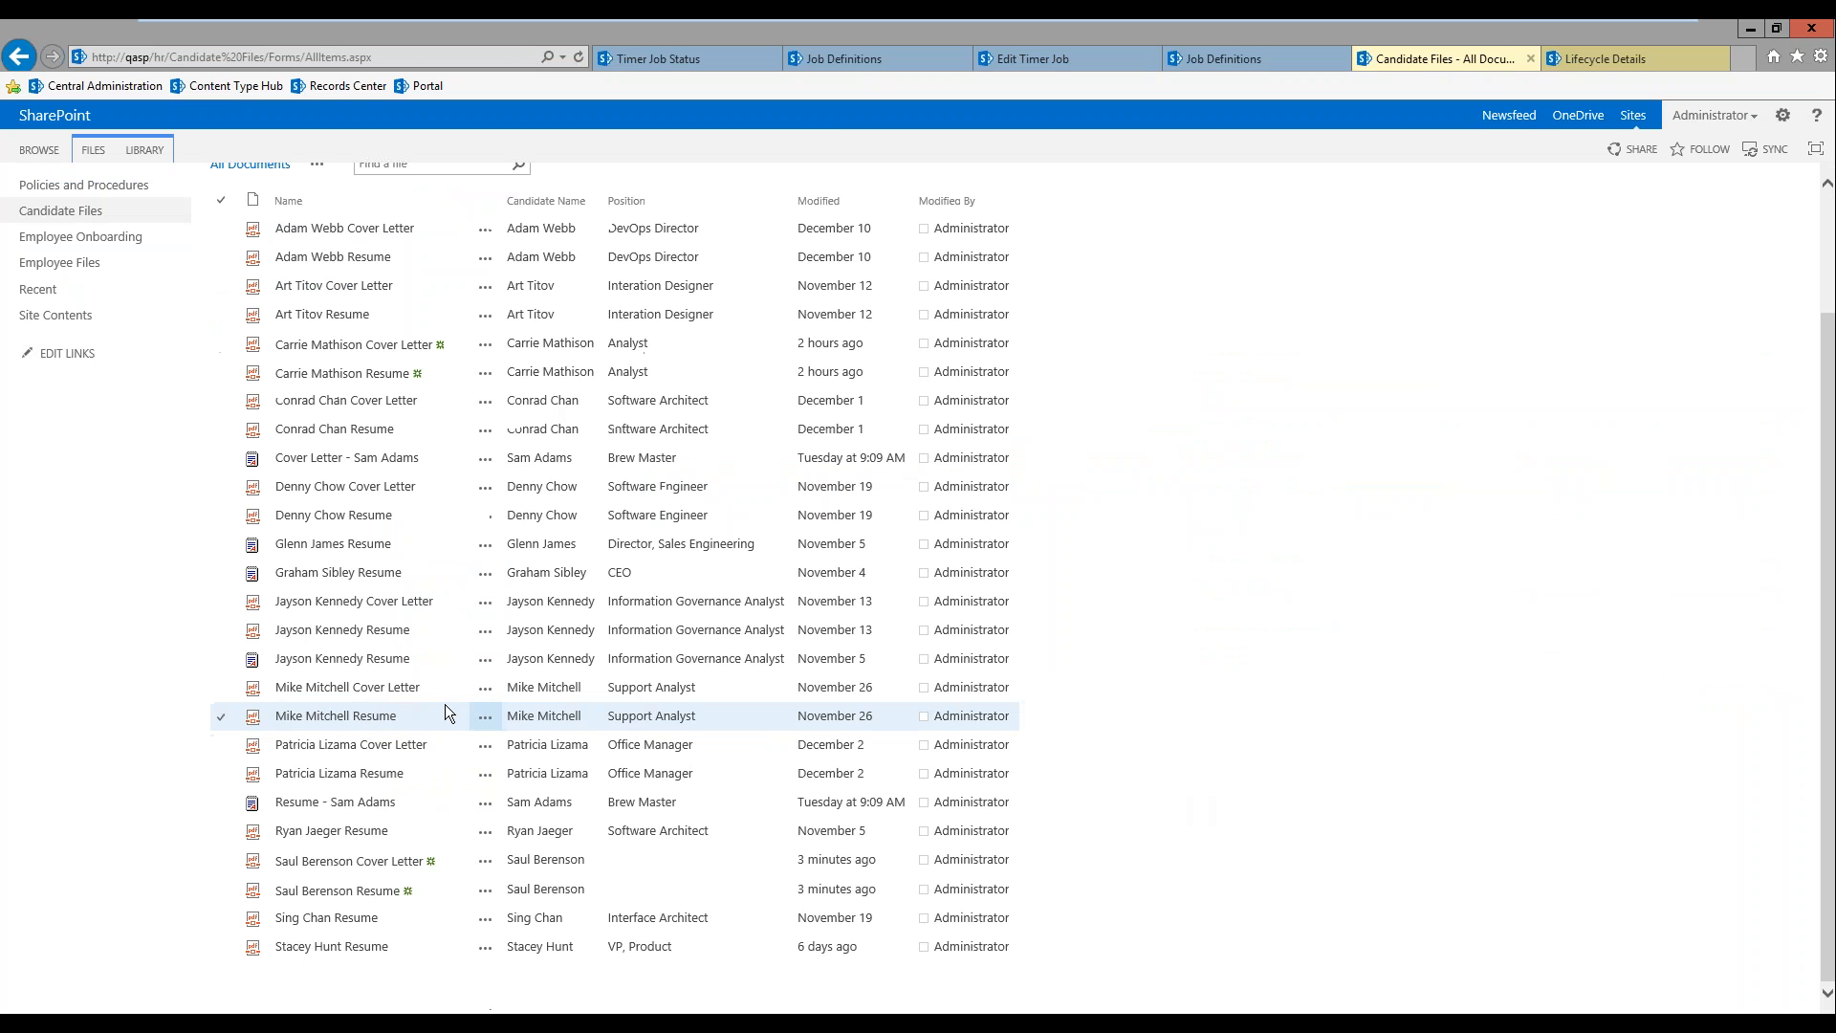
left_click(221, 860)
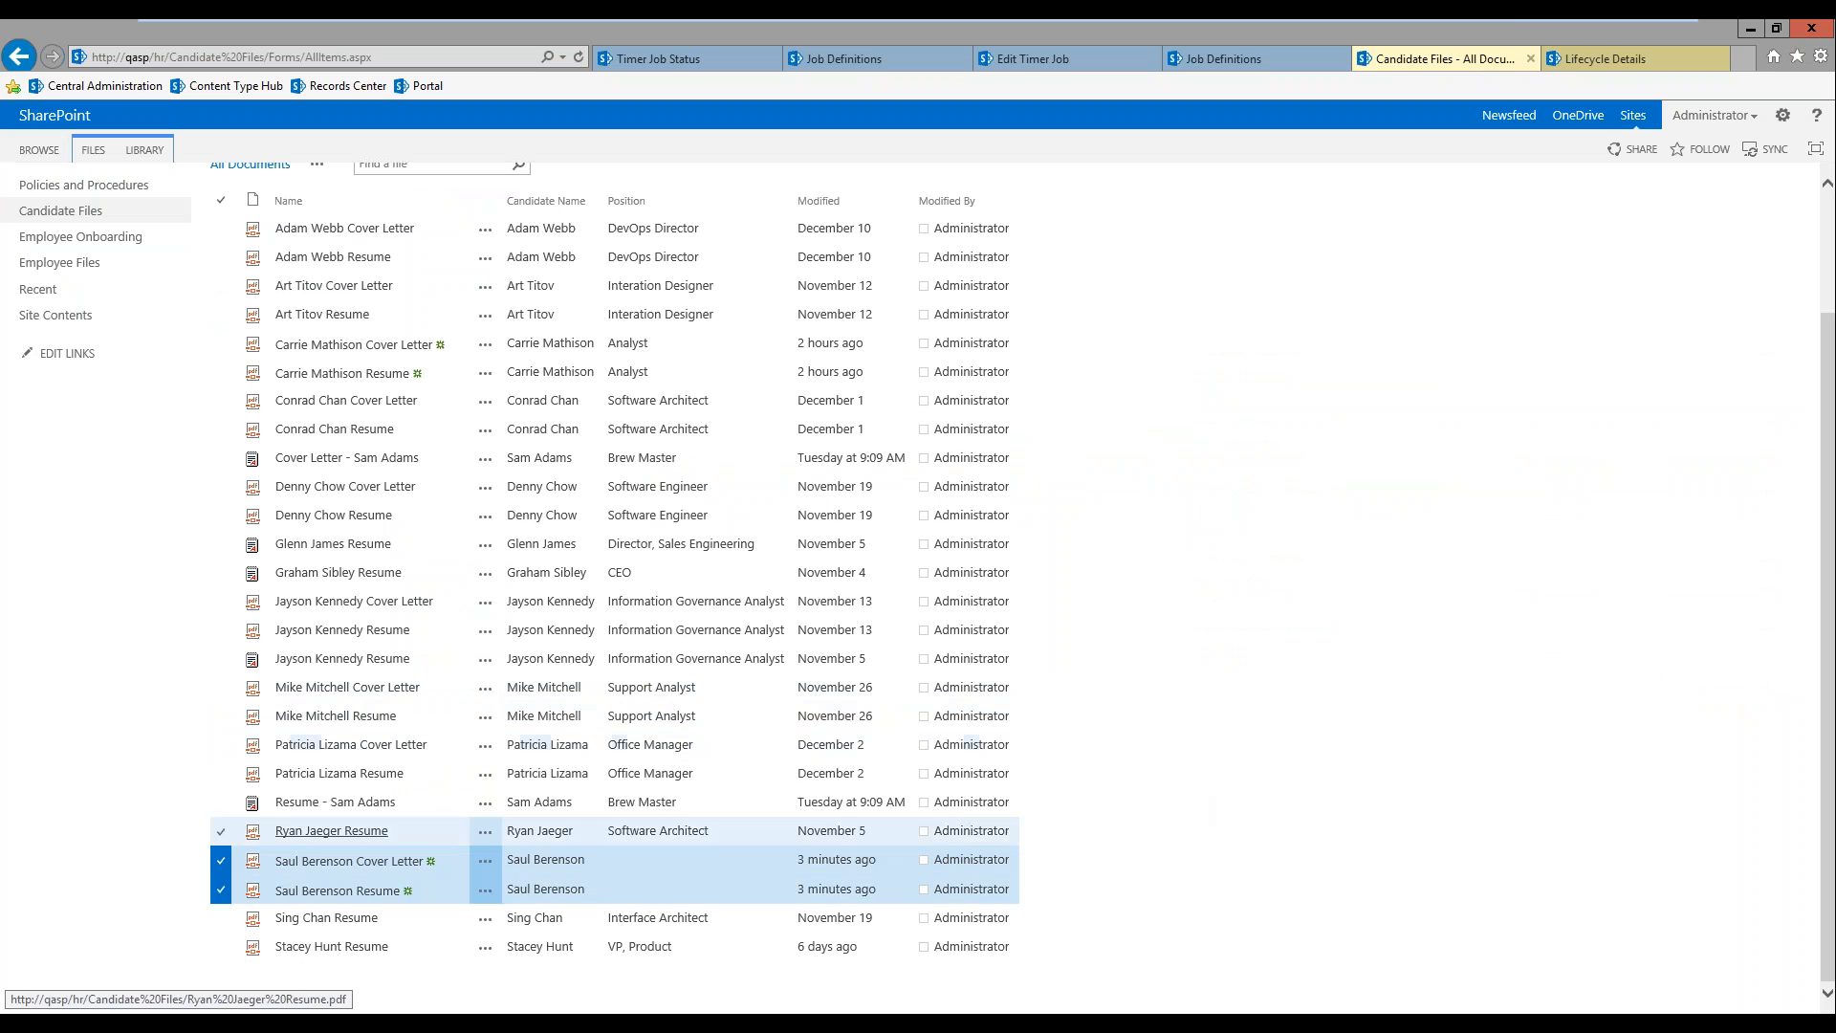
scroll(220, 832, "up", 3)
left_click(93, 150)
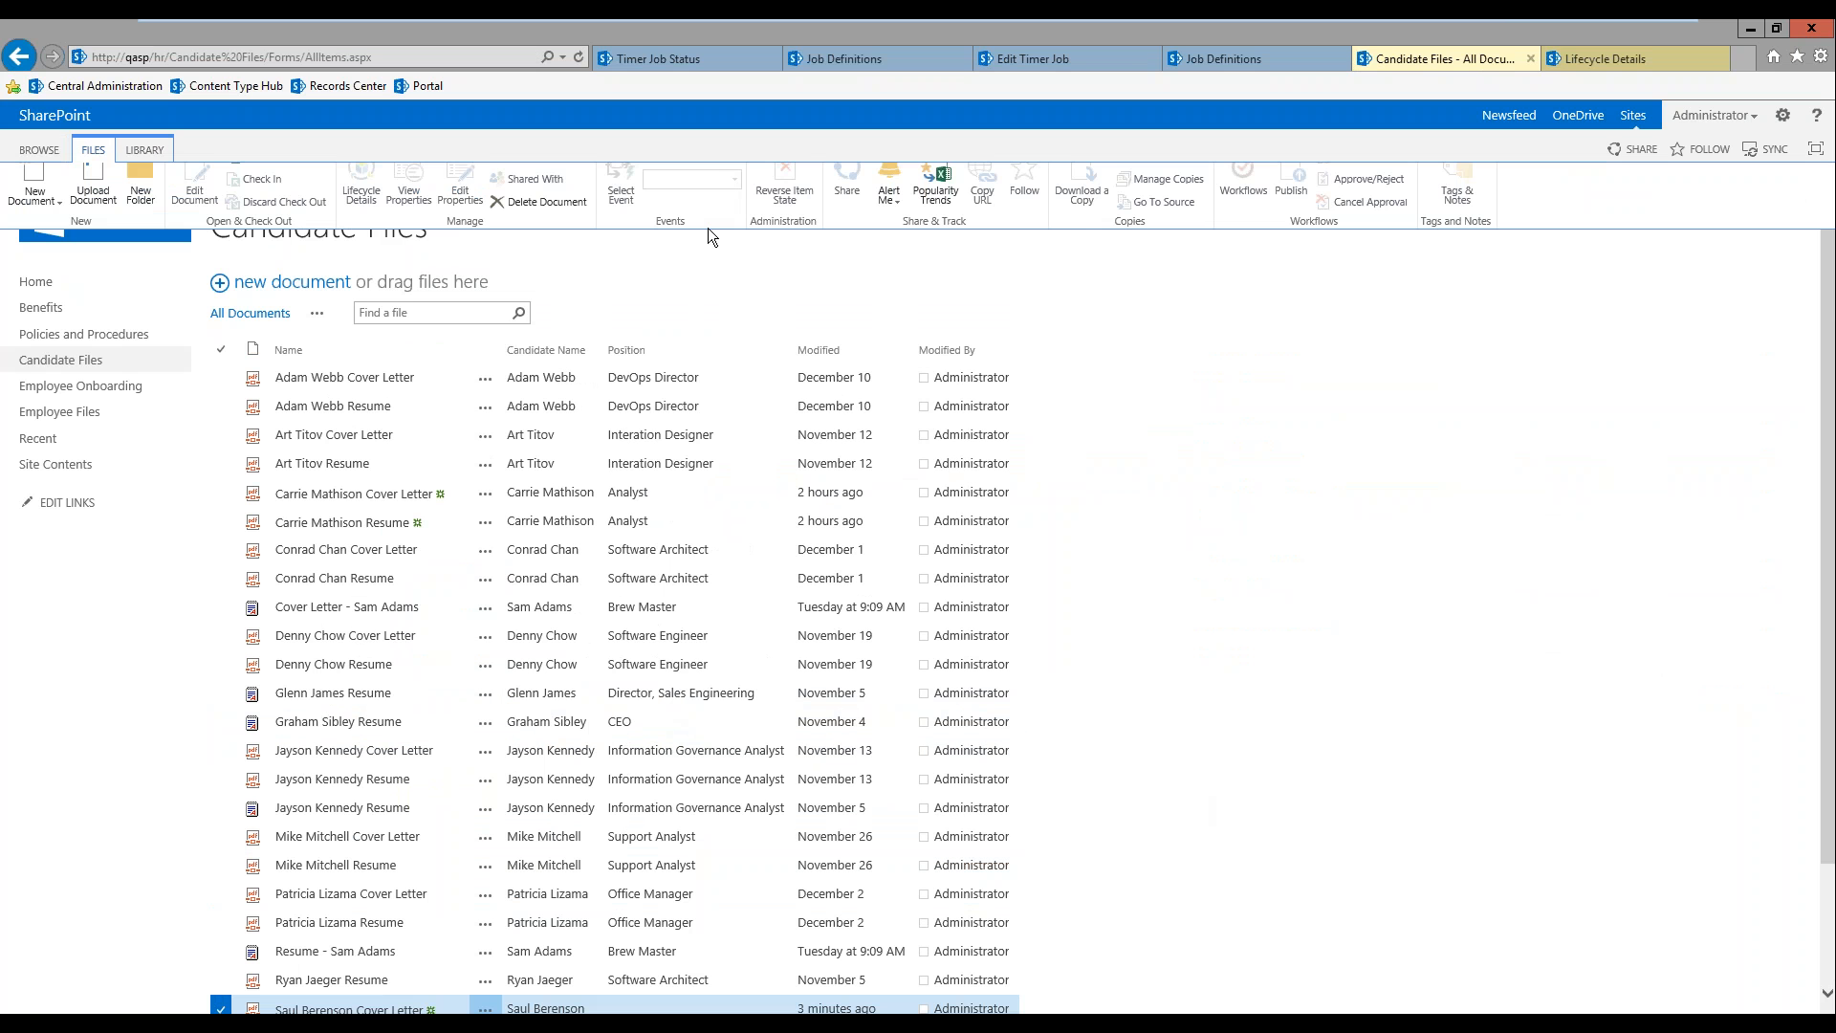
left_click(265, 178)
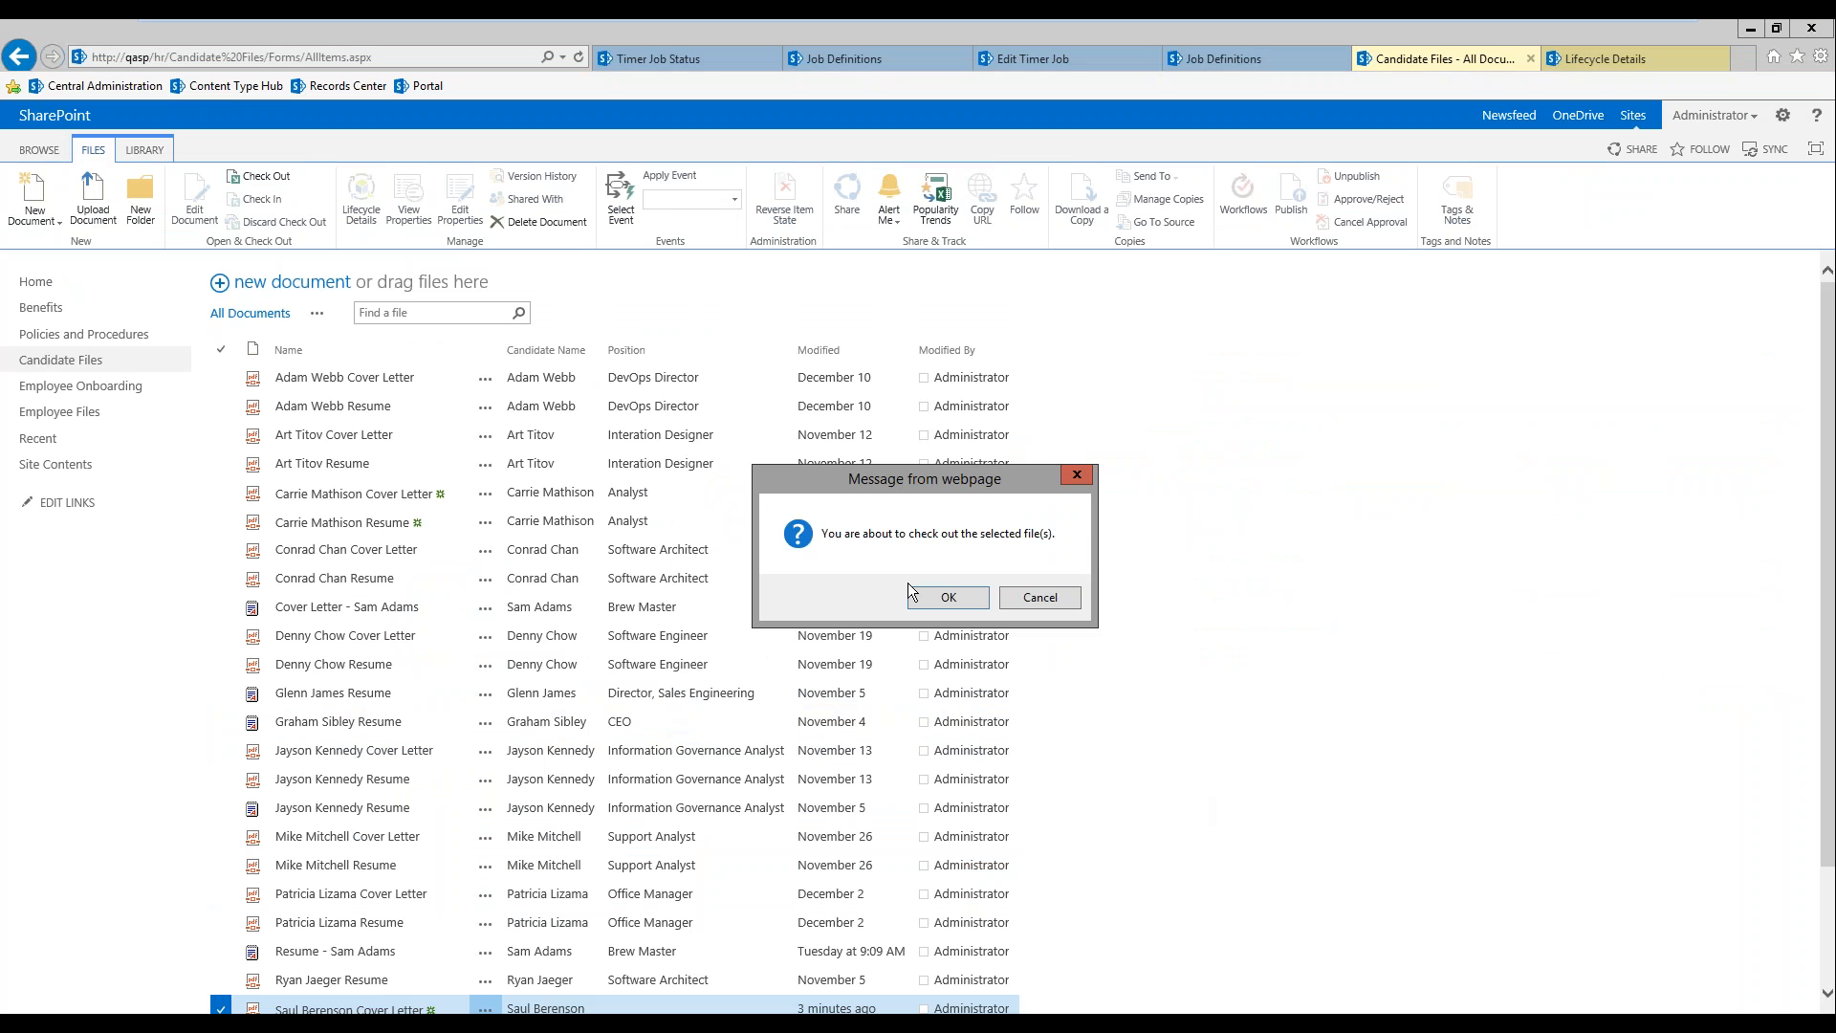
left_click(945, 609)
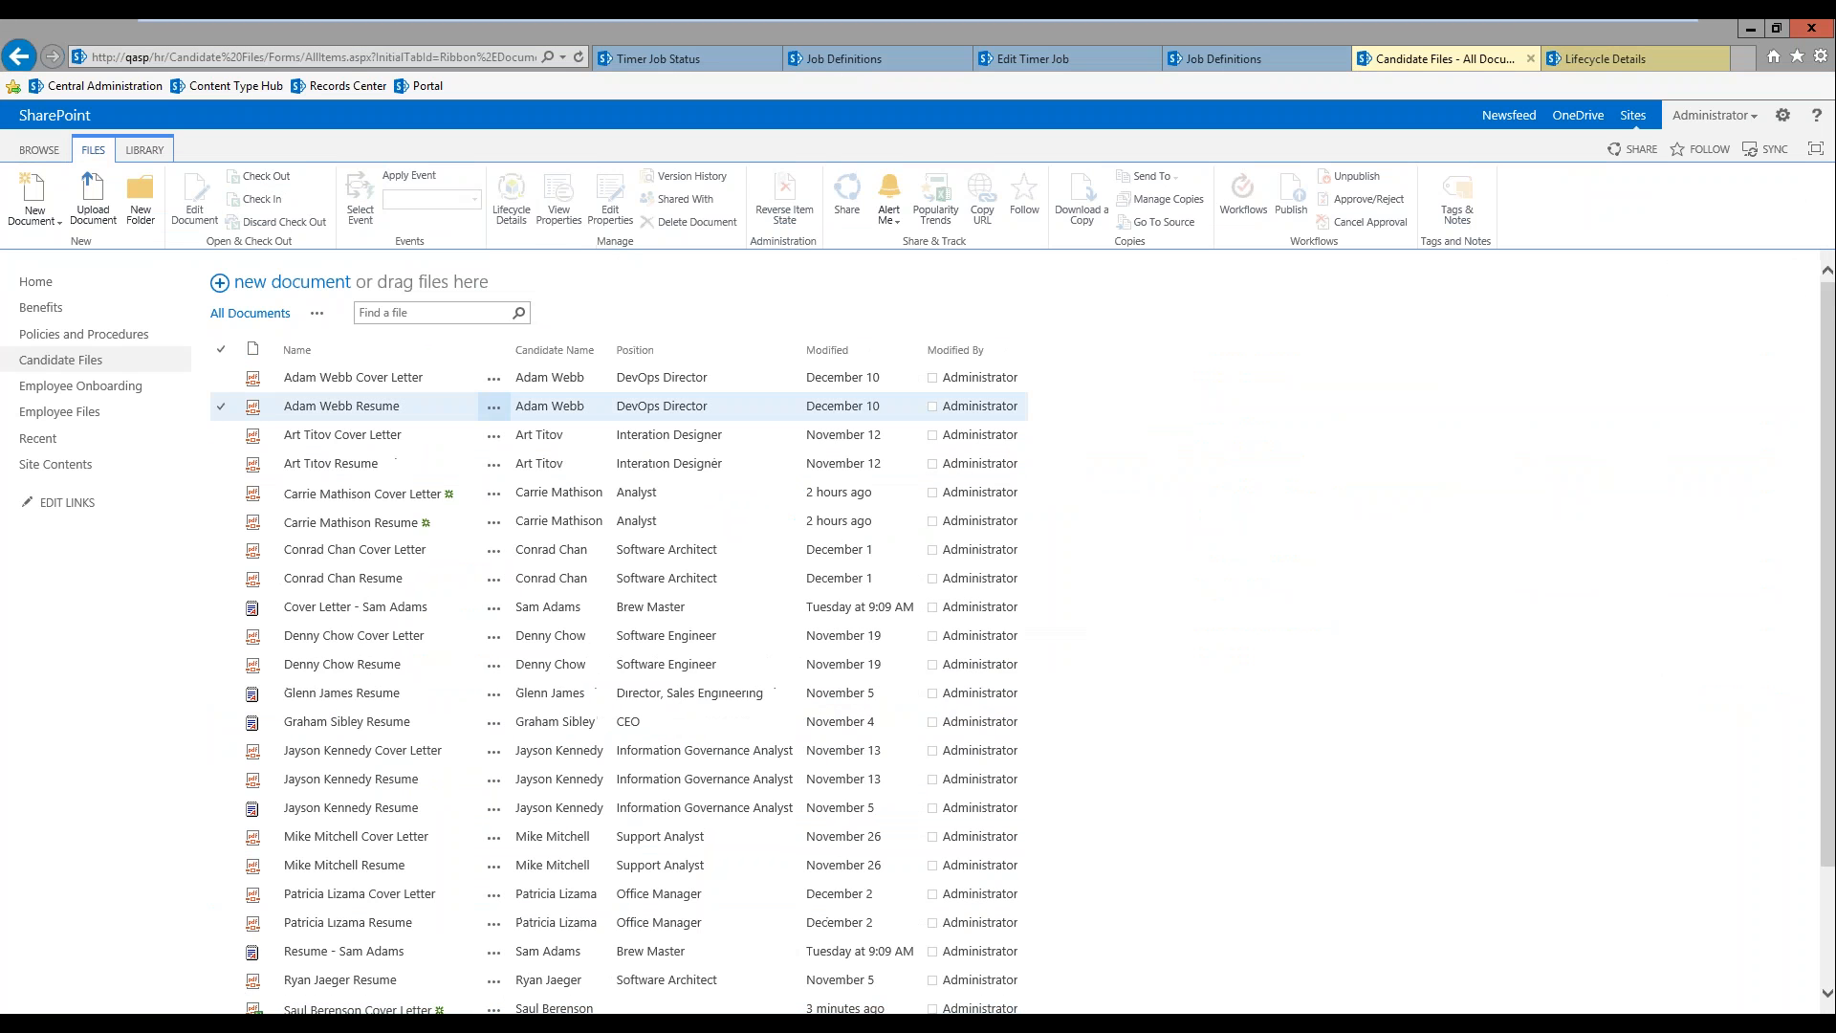
Step: Check in the new hire's cover letter and resume without retaining the check out
scroll(234, 658, "down", 3)
left_click(222, 861)
left_click(222, 890)
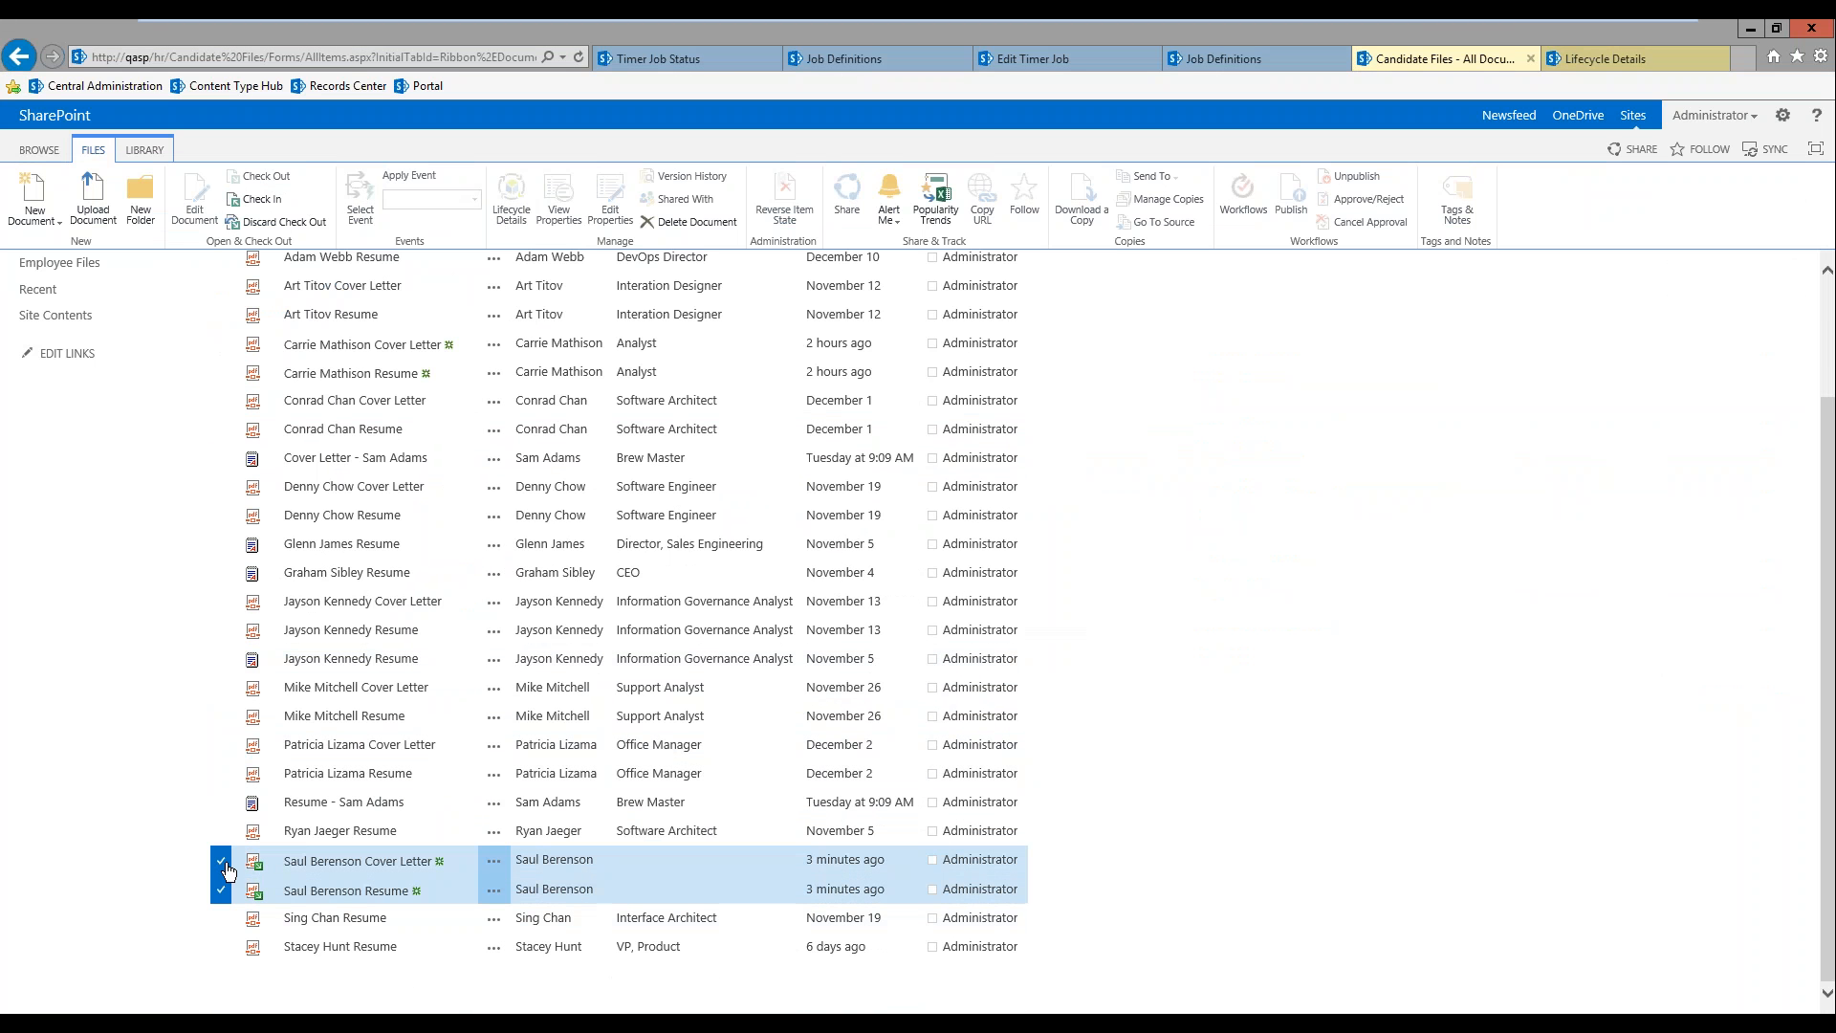
left_click(258, 199)
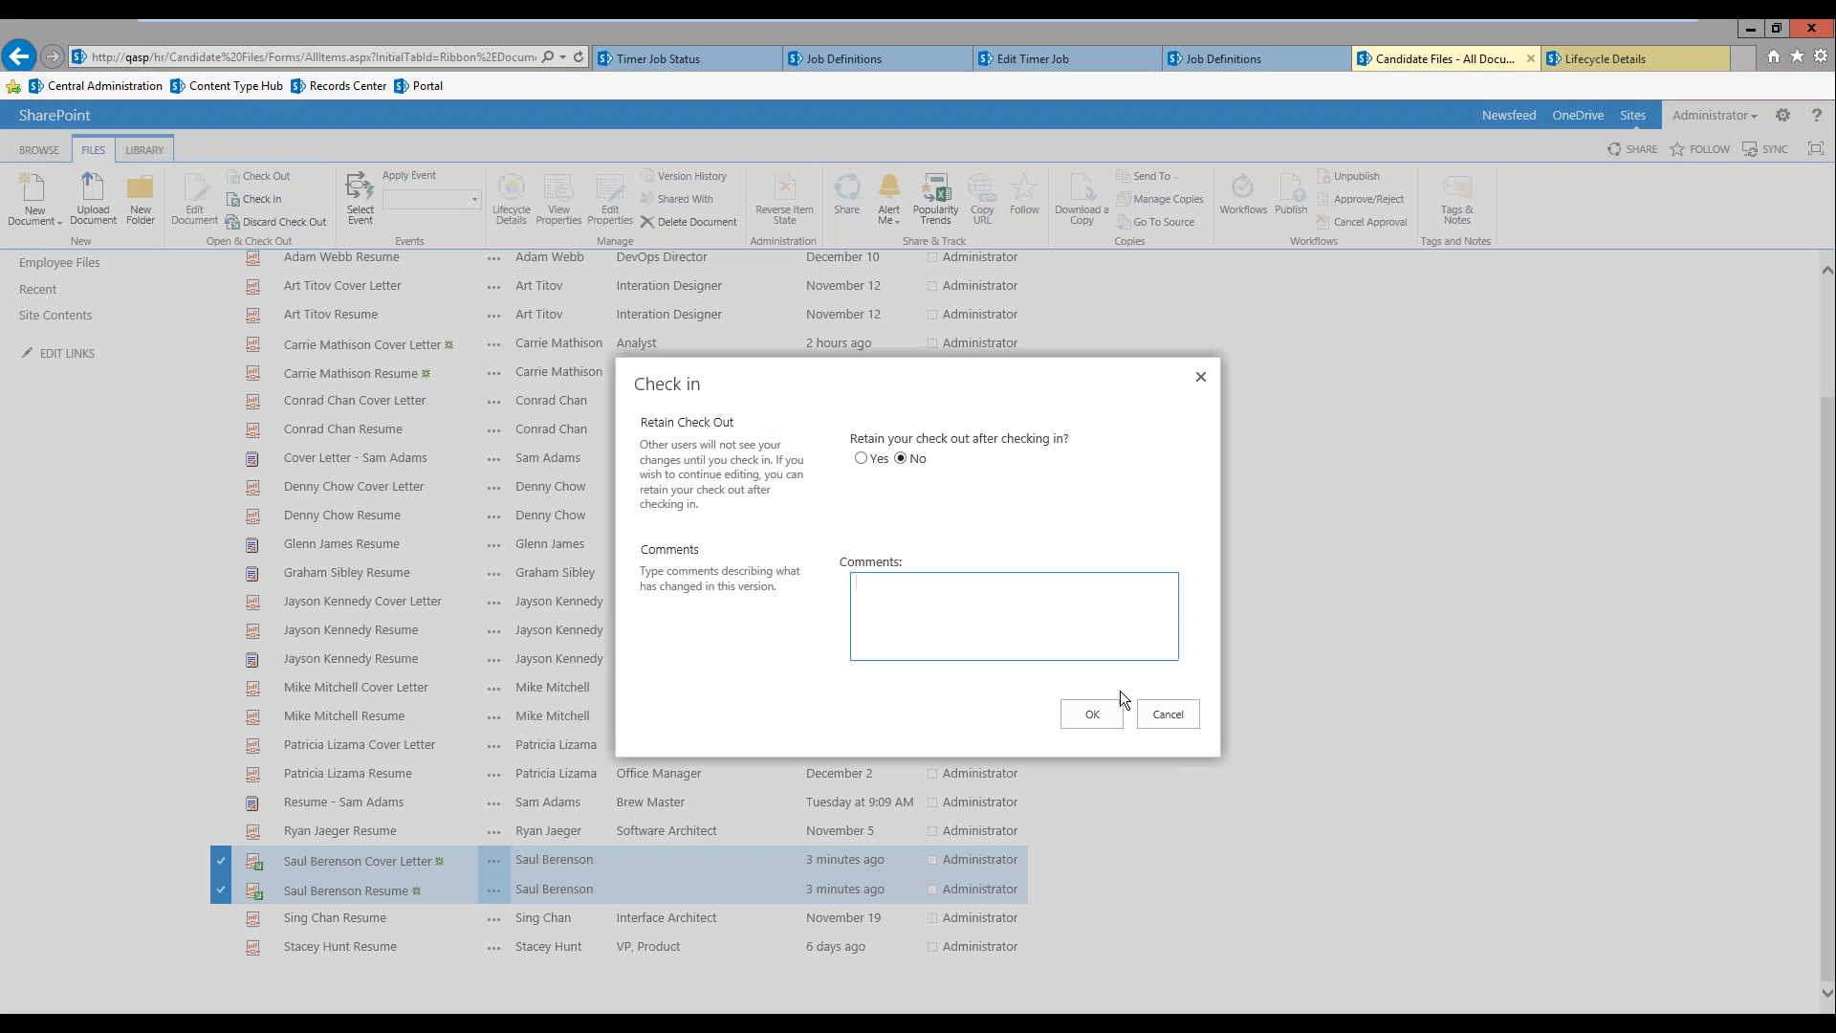
left_click(1109, 714)
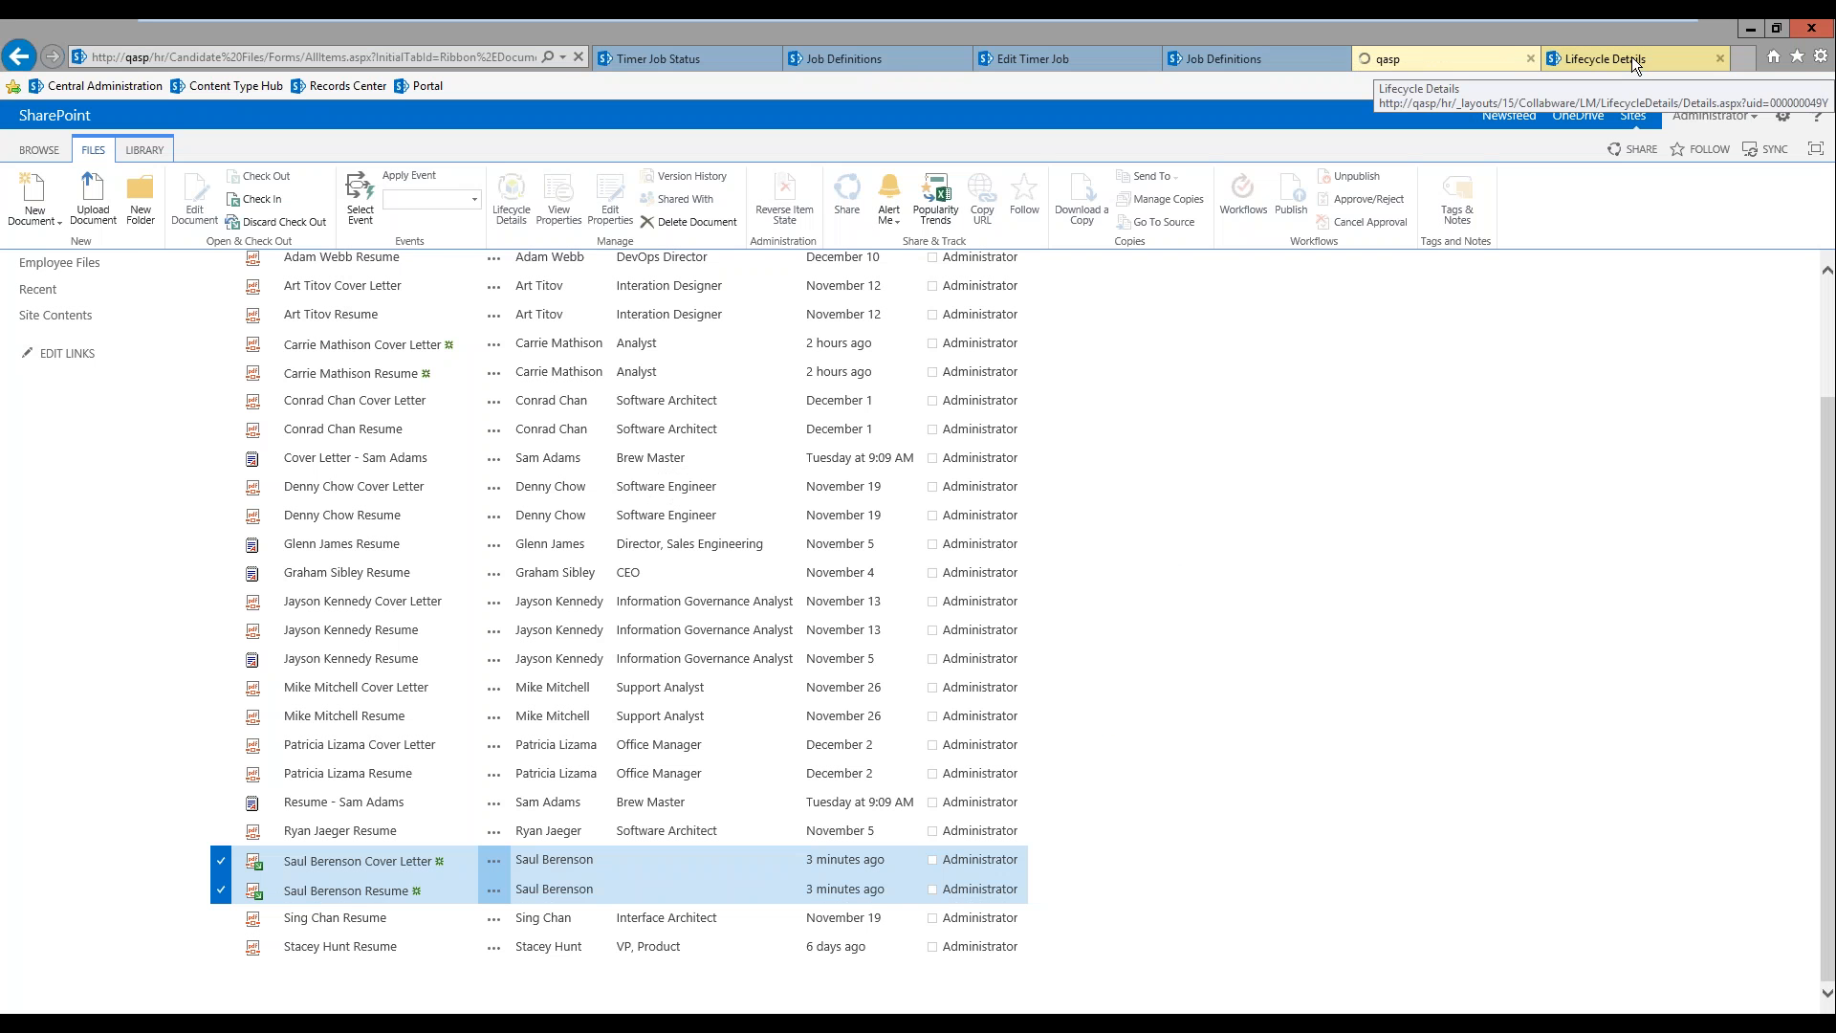
Step: Refresh the content list of the new employee file and view its options for associating content manually
left_click(1632, 57)
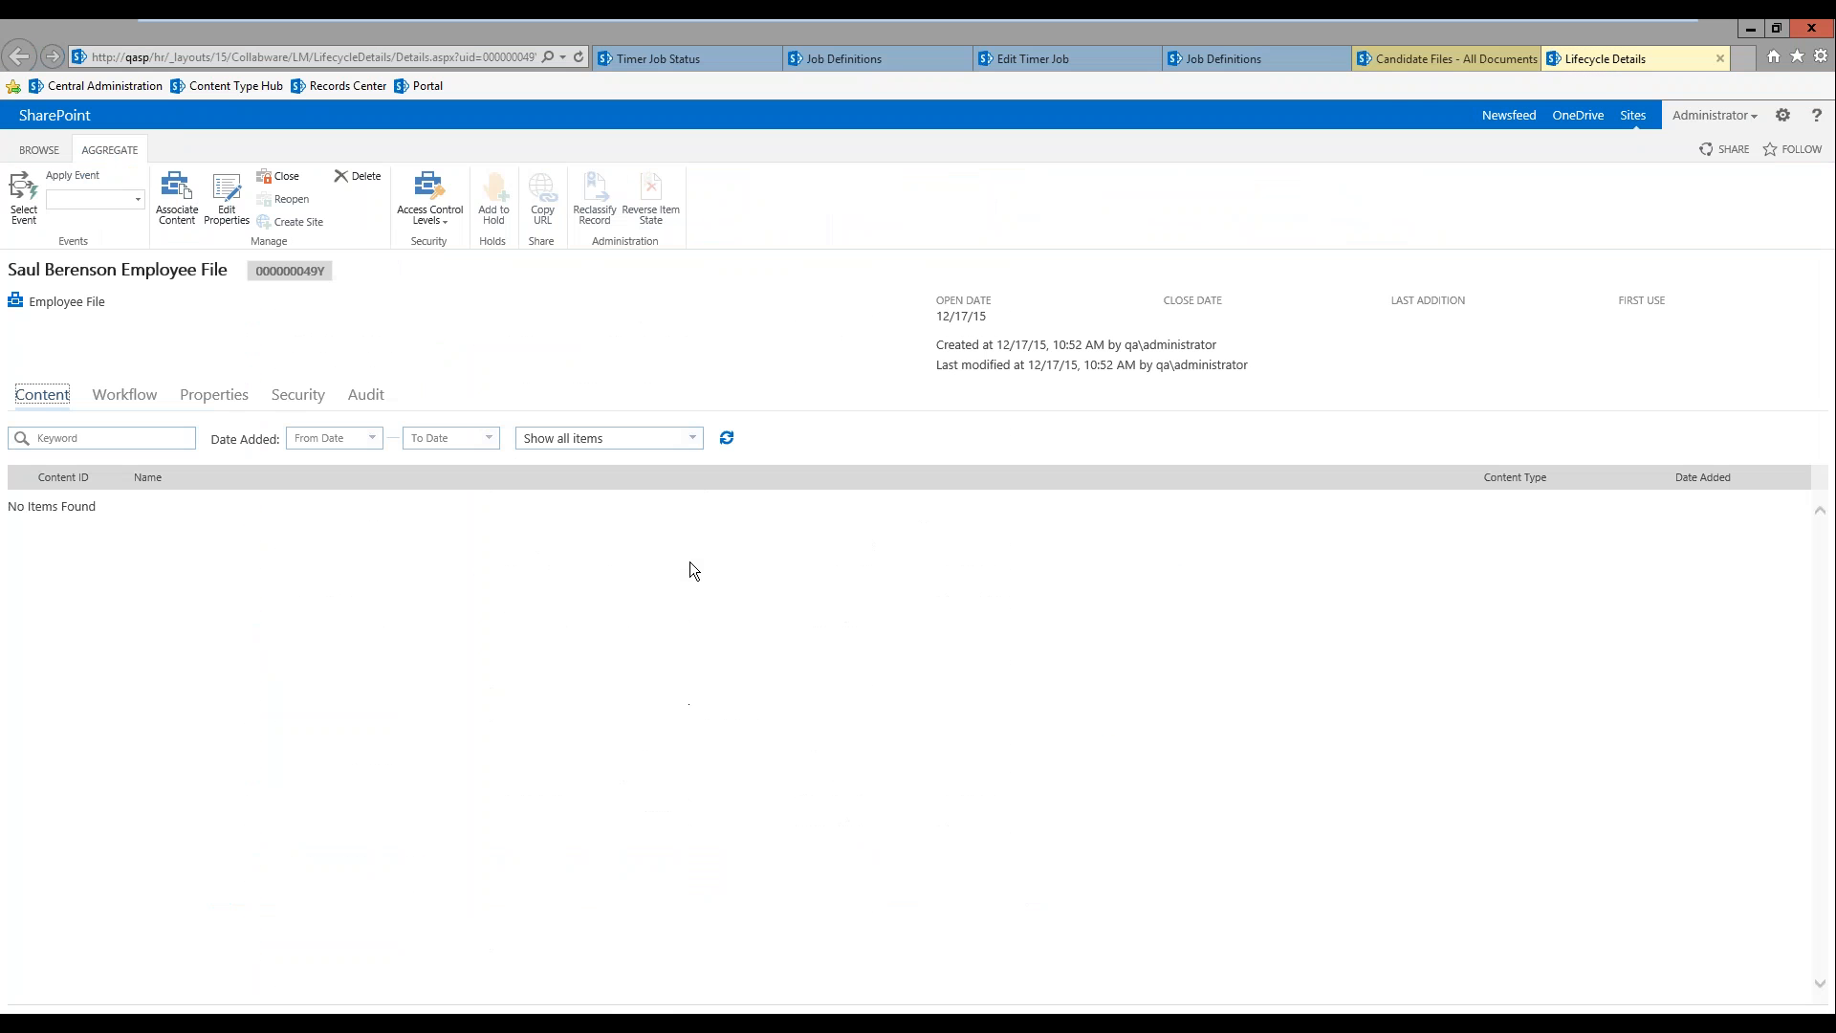
left_click(727, 442)
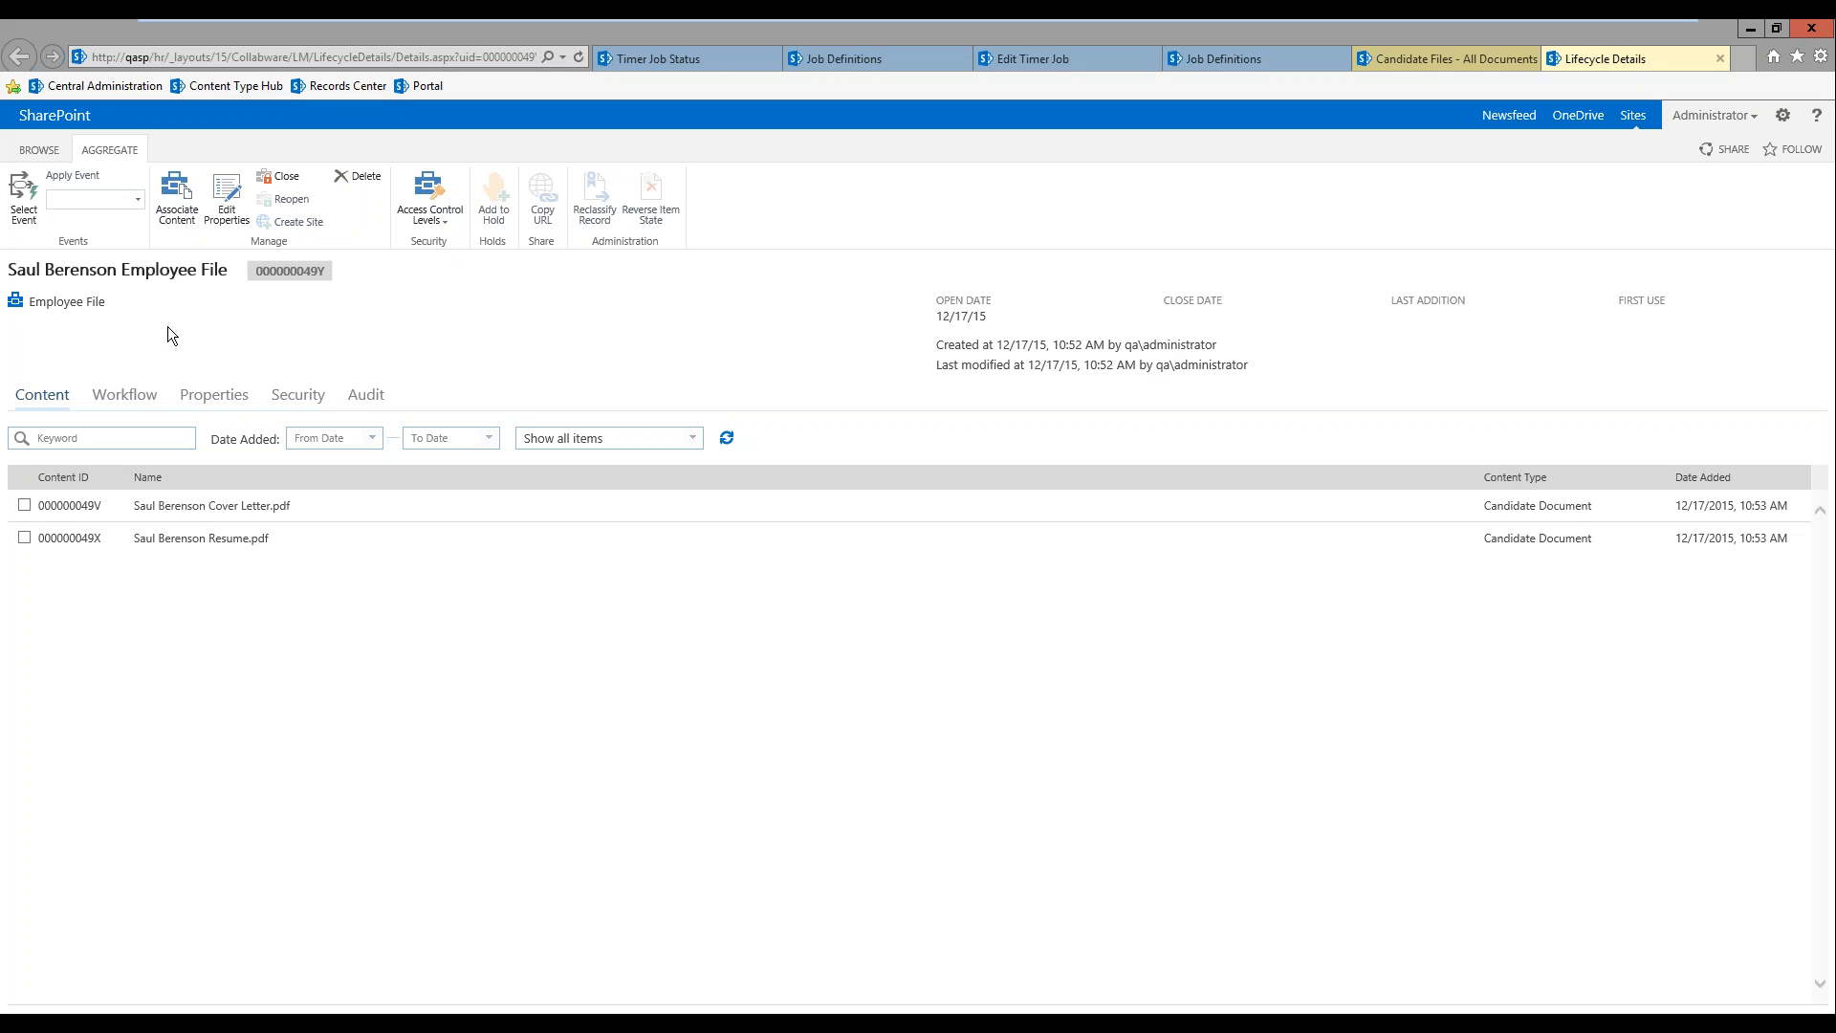
left_click(174, 201)
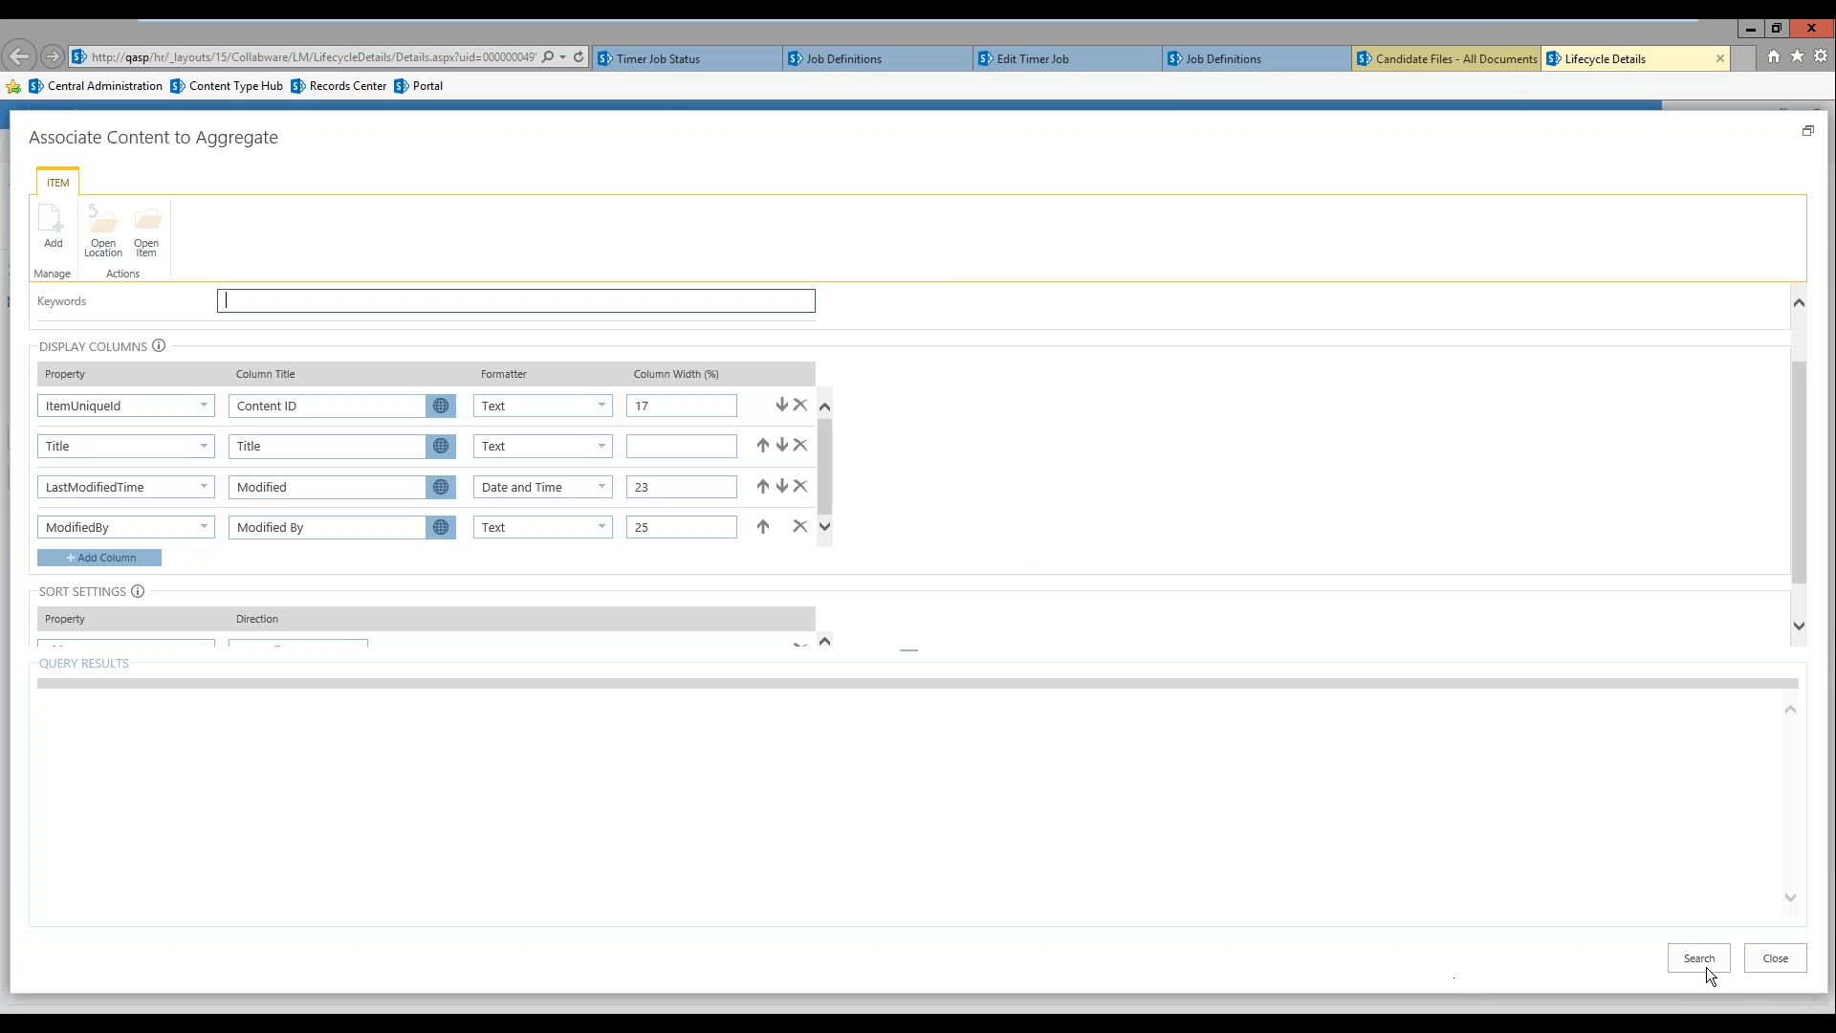
left_click(1773, 959)
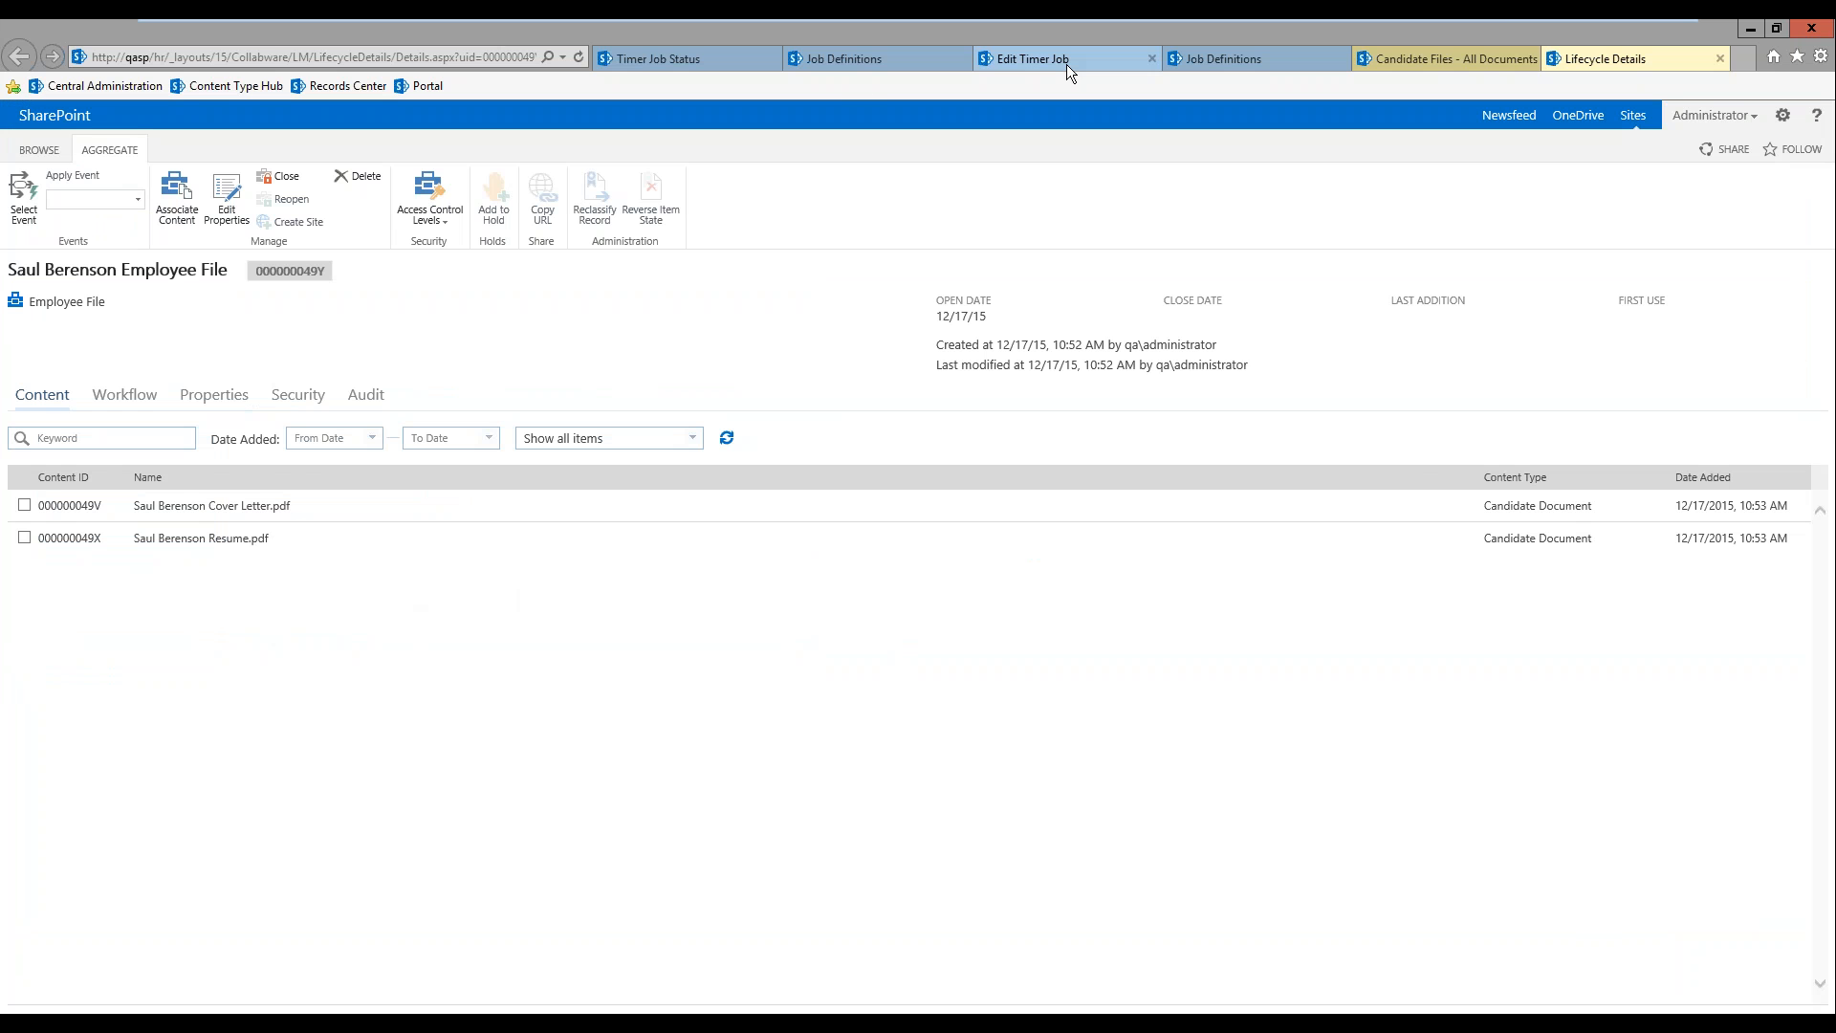
Step: Run the Record LRT Processor timer job for the Portal Home web application immediately
left_click(1230, 59)
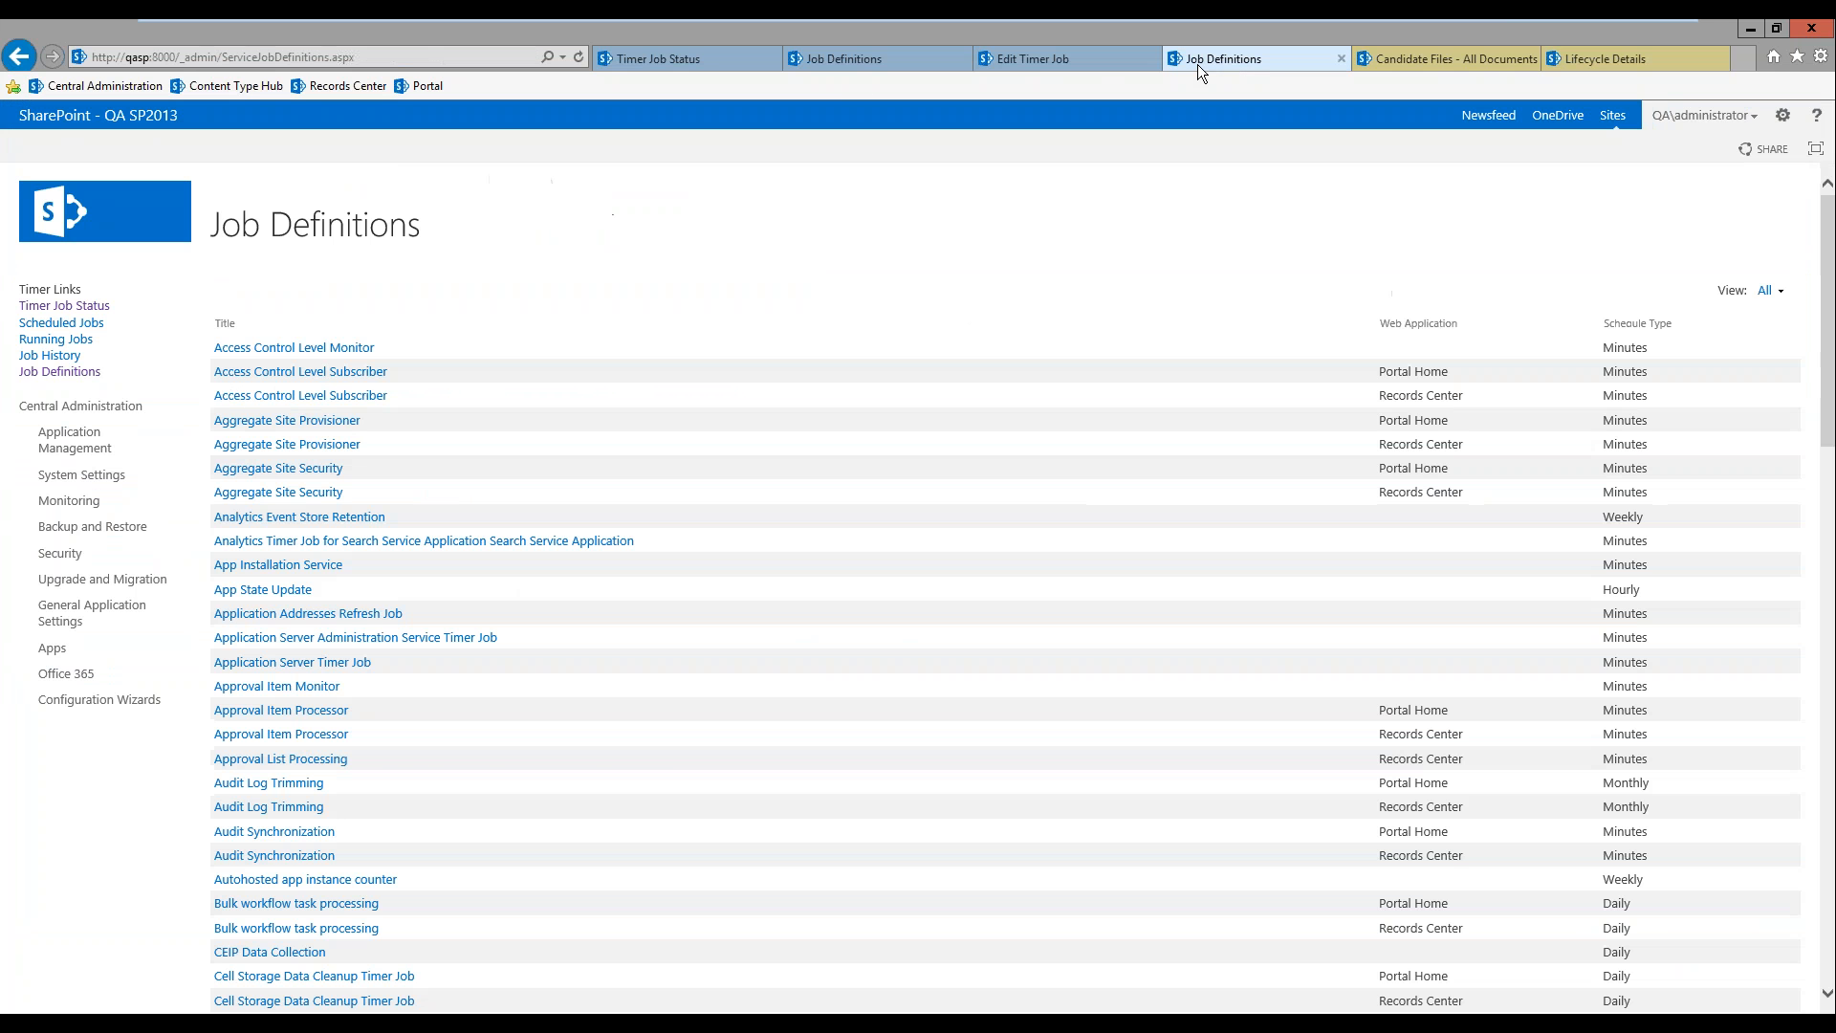
left_click(1069, 65)
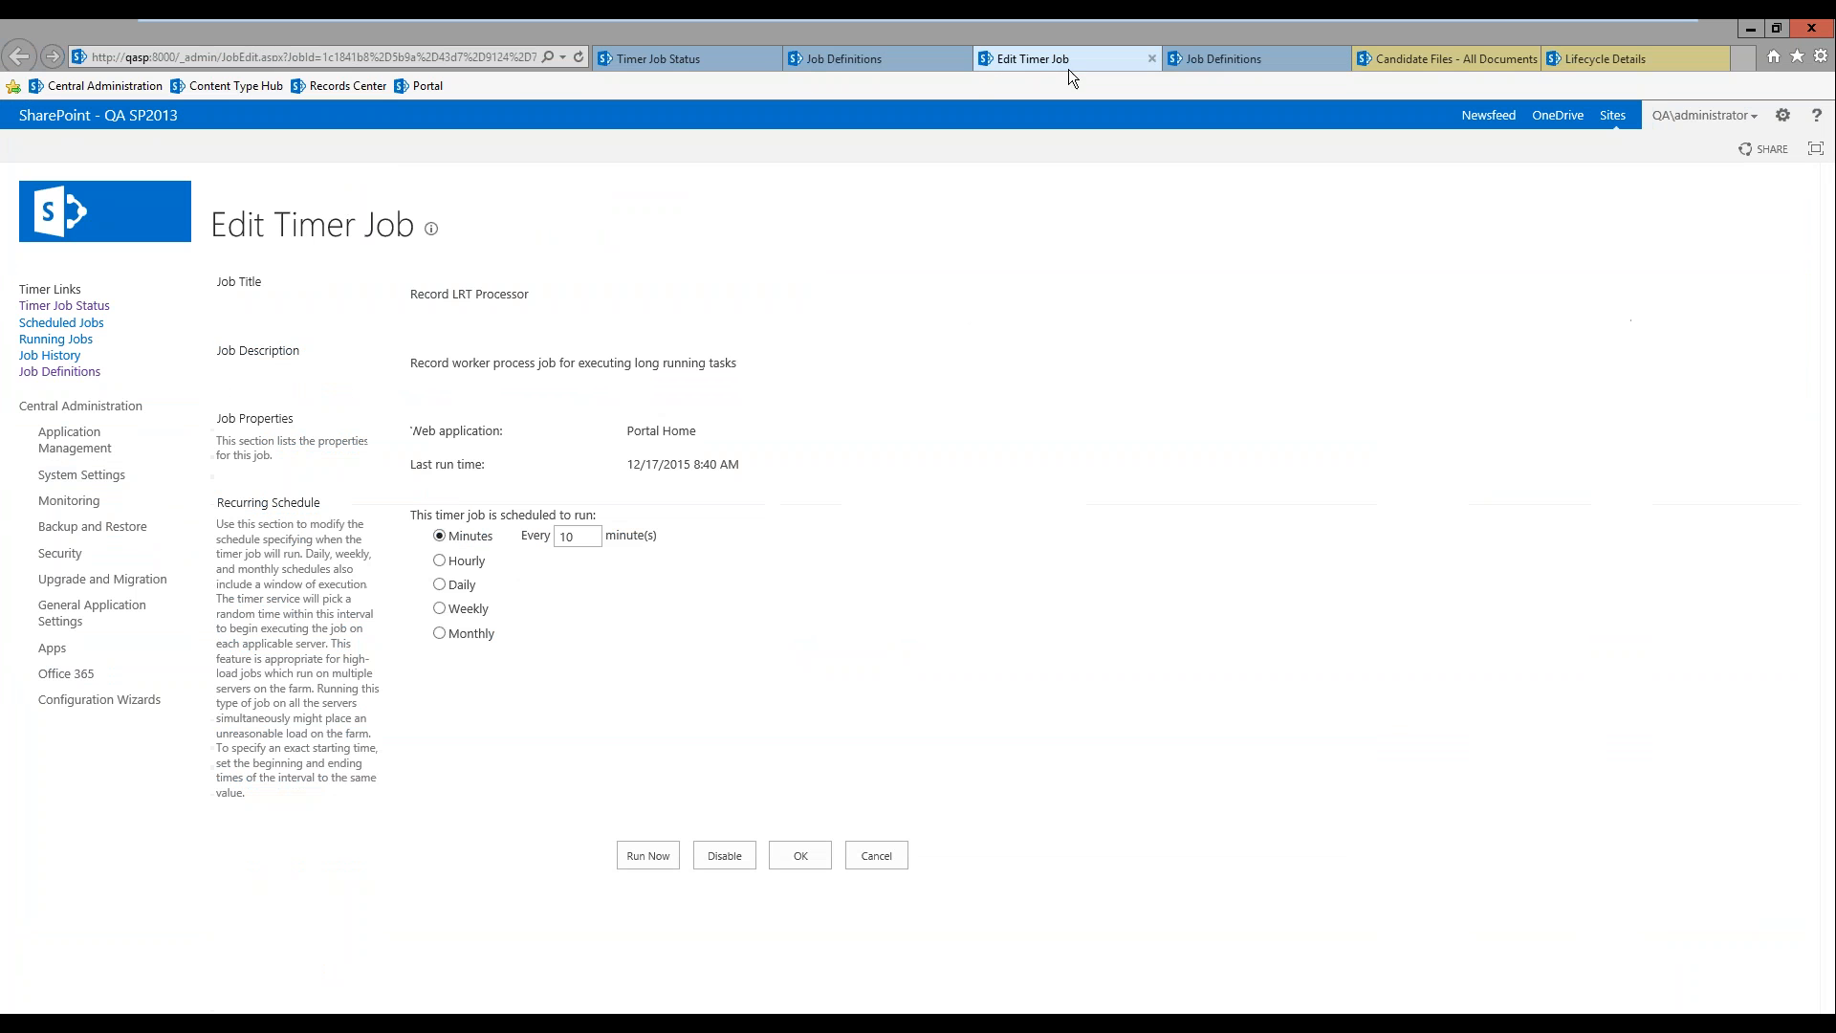
left_click(647, 855)
Step: Refresh the Timer Job Status page repeatedly to check the progress of the Record LRT Processor job
left_click(717, 62)
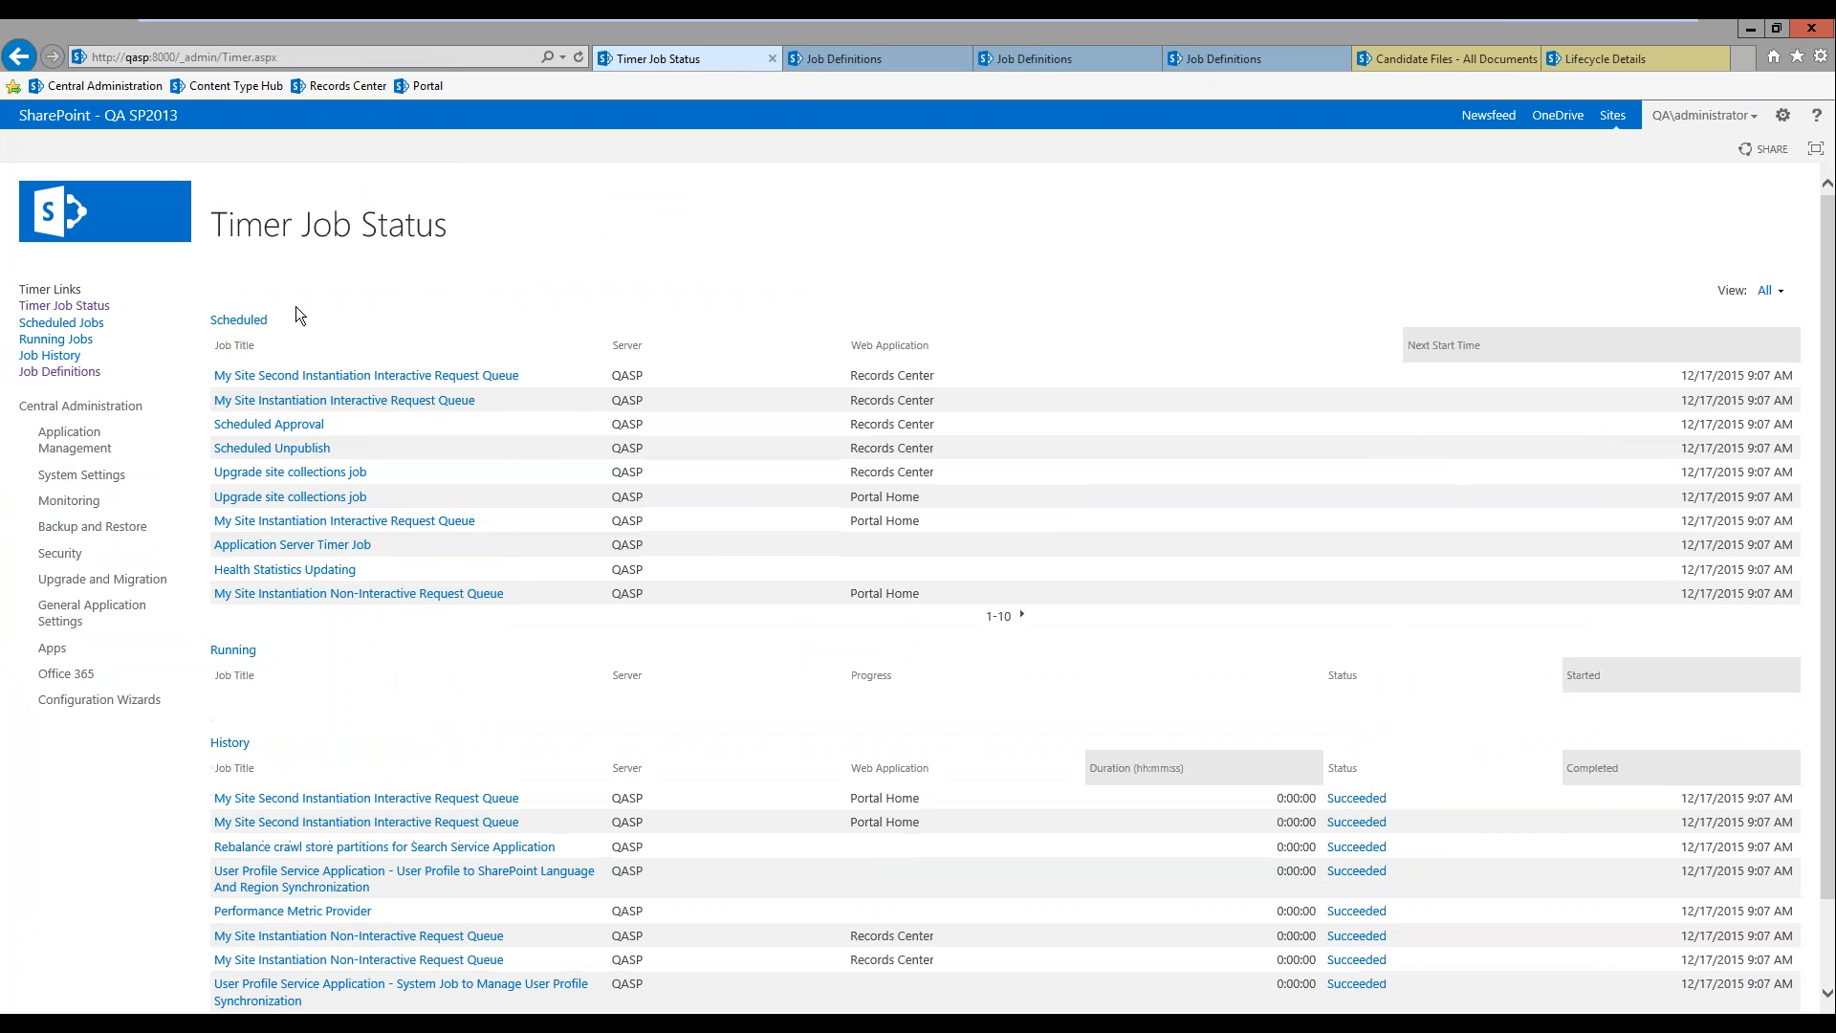
left_click(75, 311)
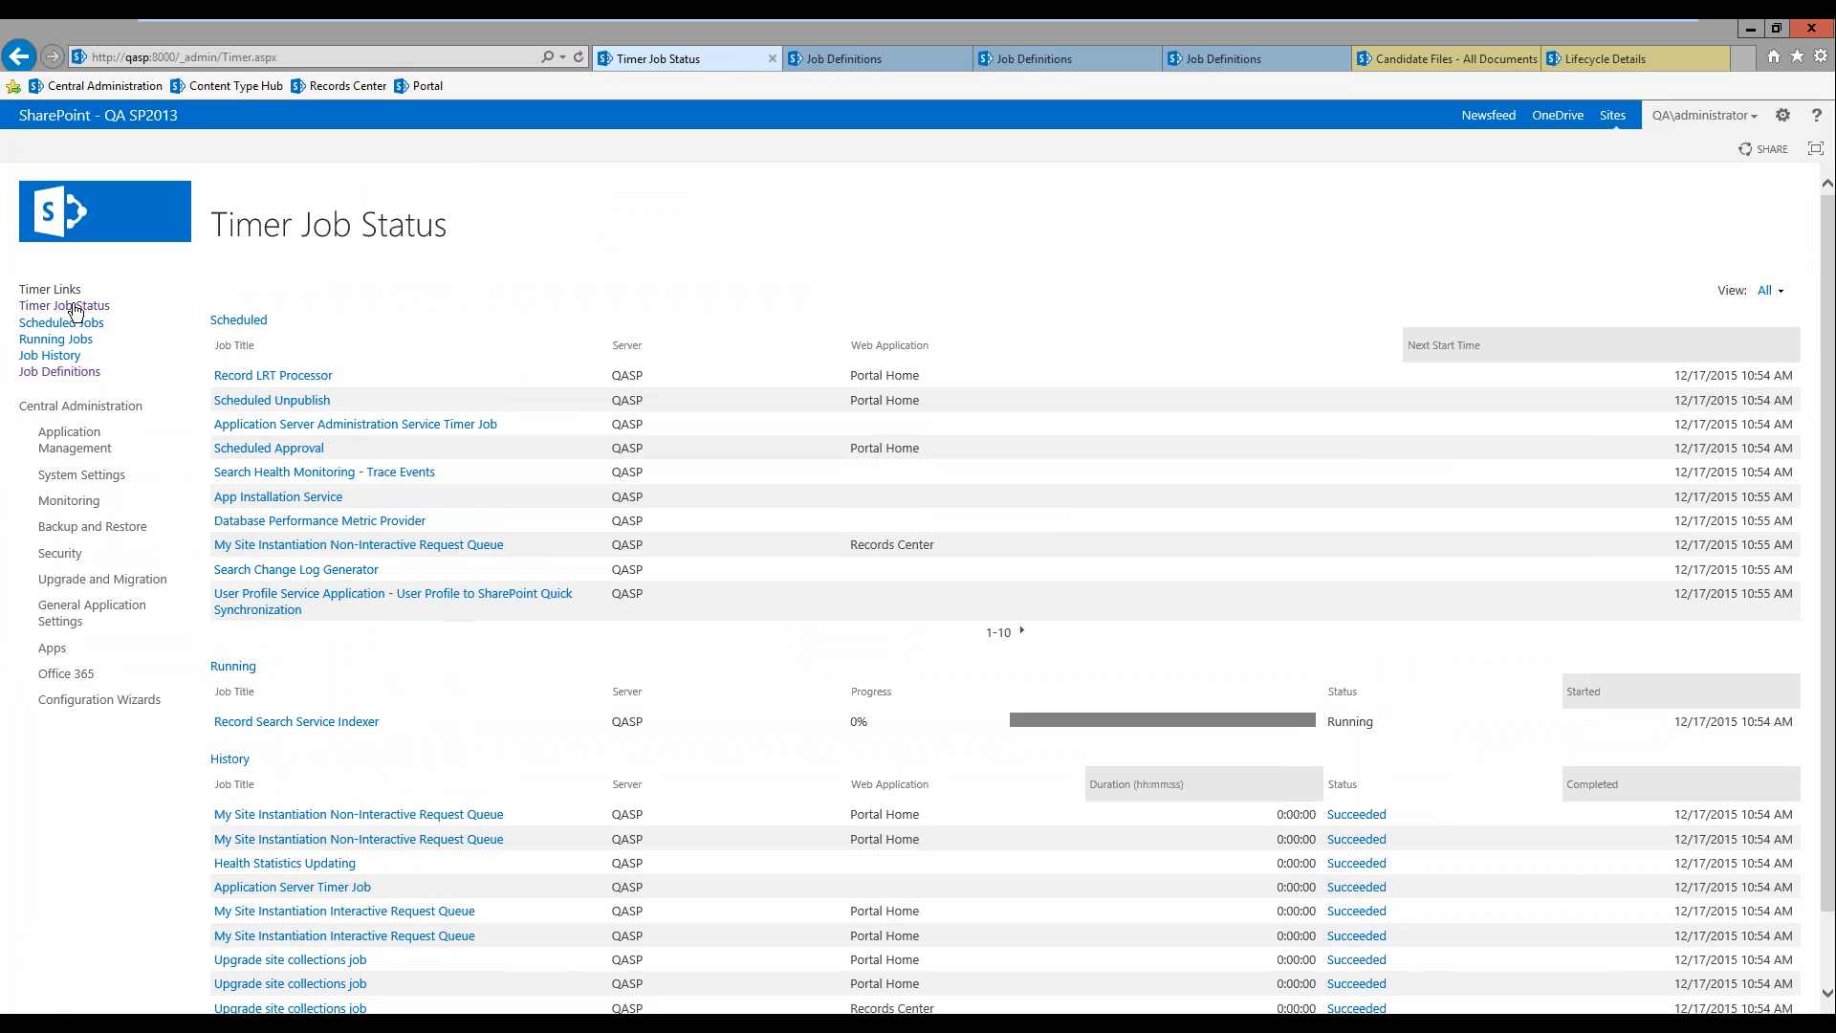
left_click(74, 311)
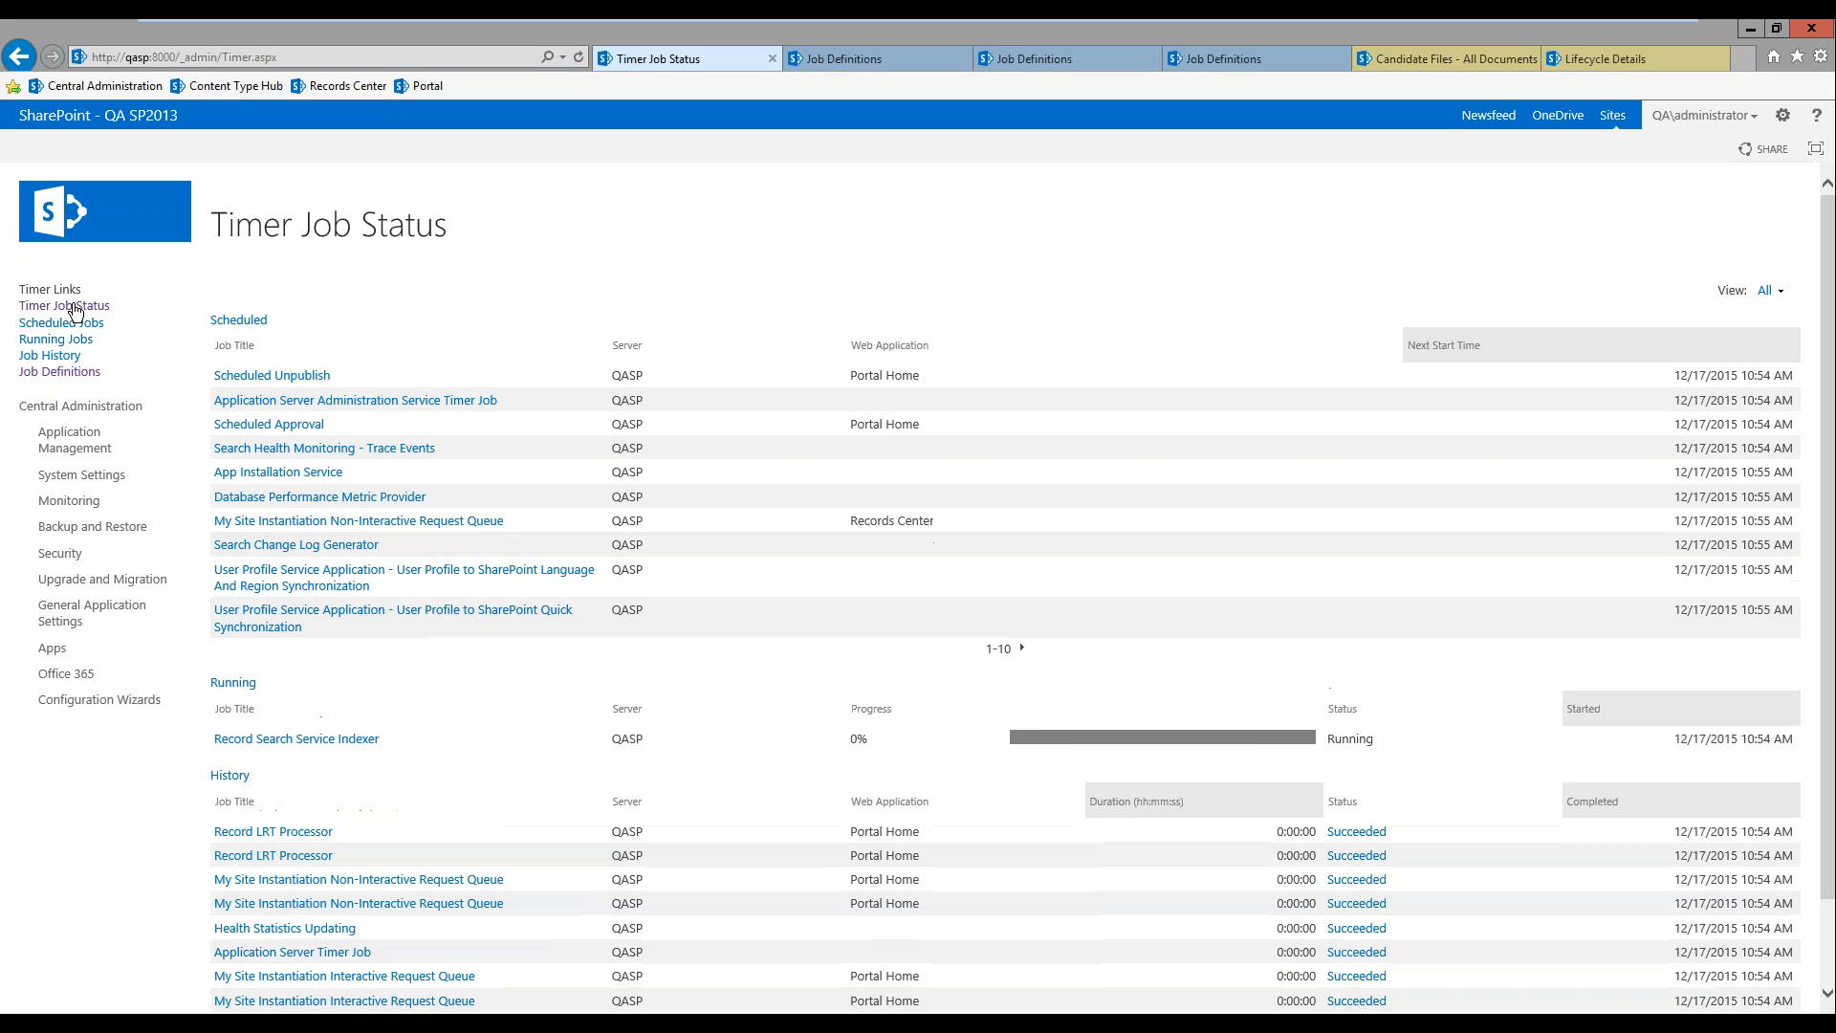
left_click(75, 311)
left_click(75, 311)
left_click(75, 311)
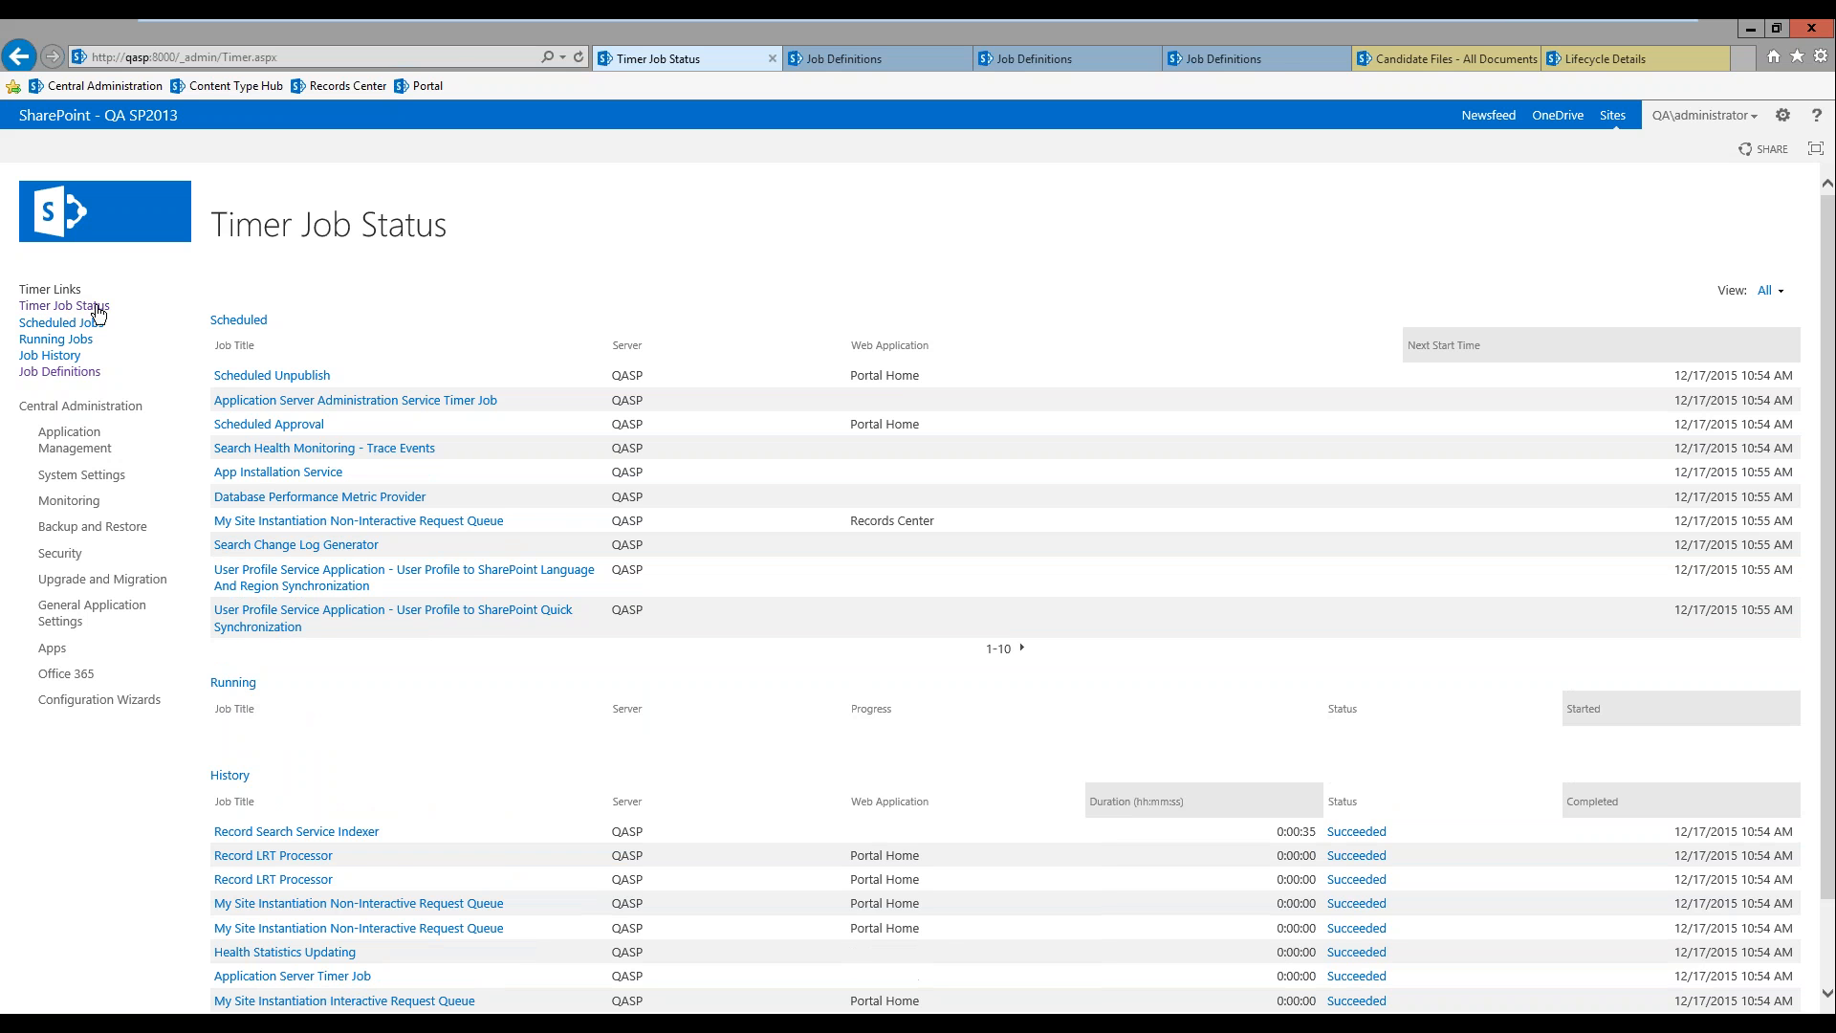
Step: Reload the Candidate Files library and check the new hire's cover letter and resume entries in the list
left_click(1471, 60)
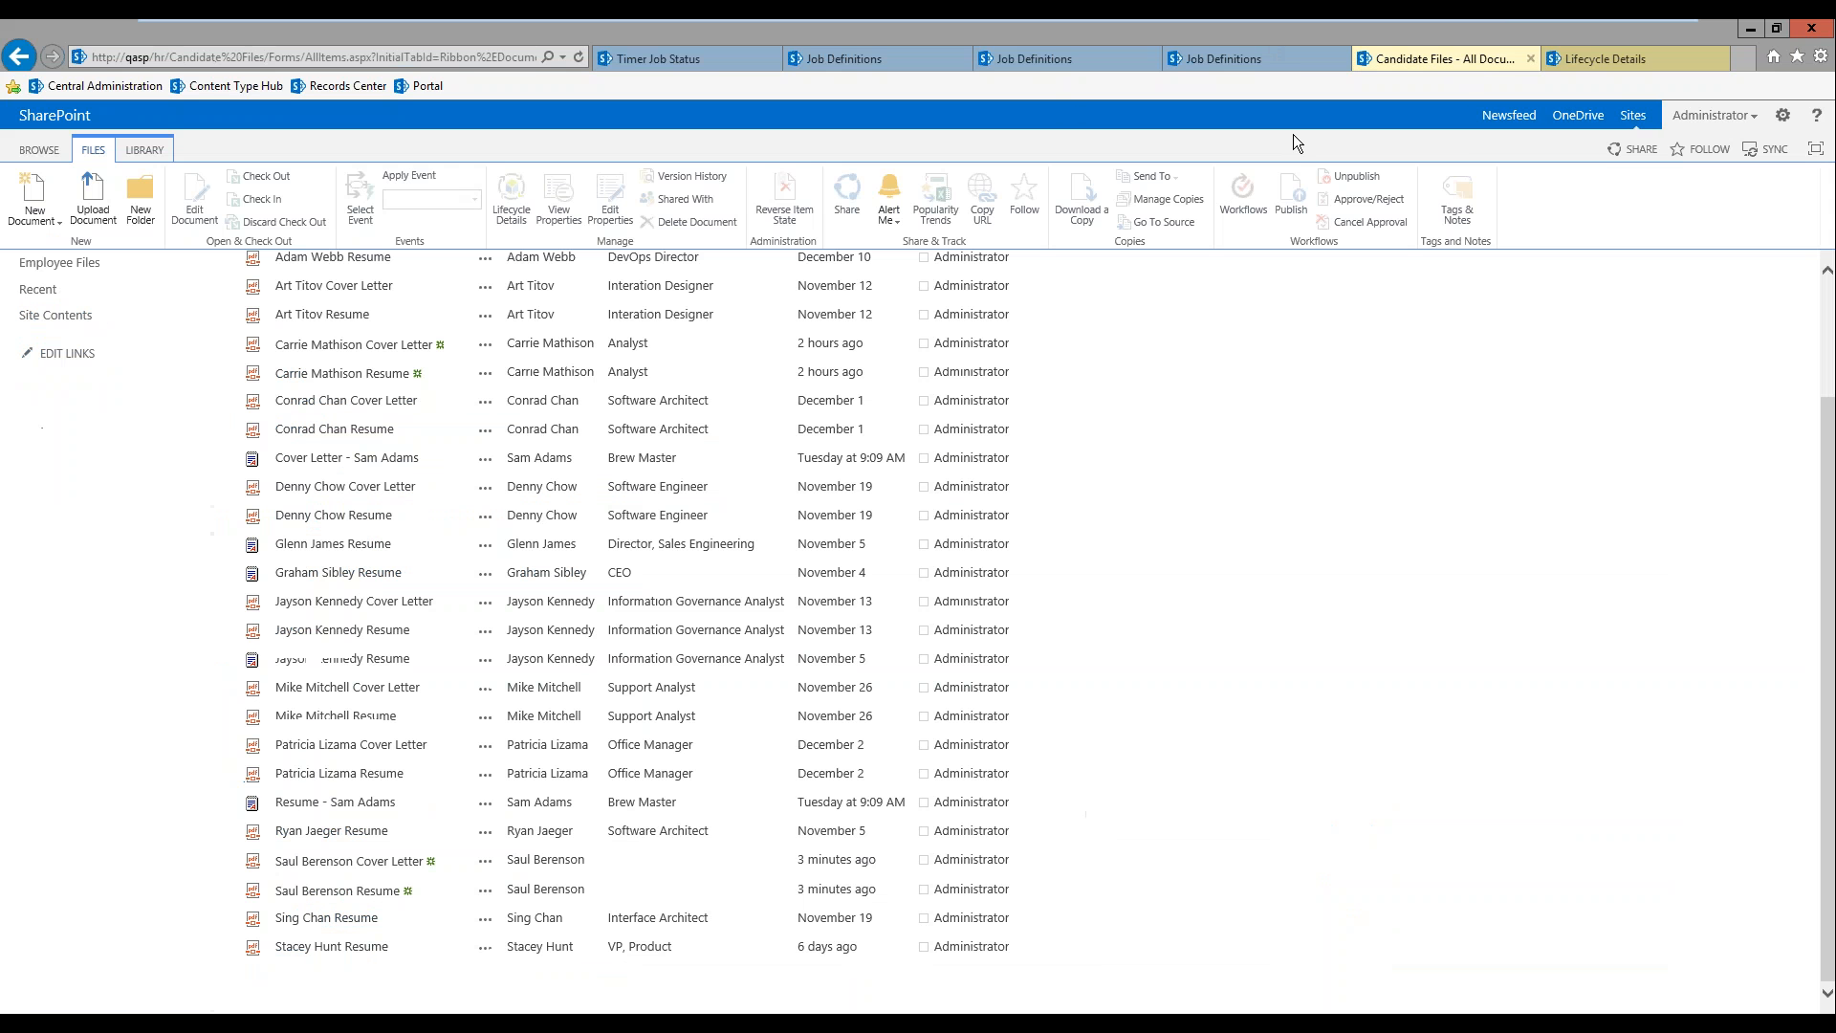
key("F5")
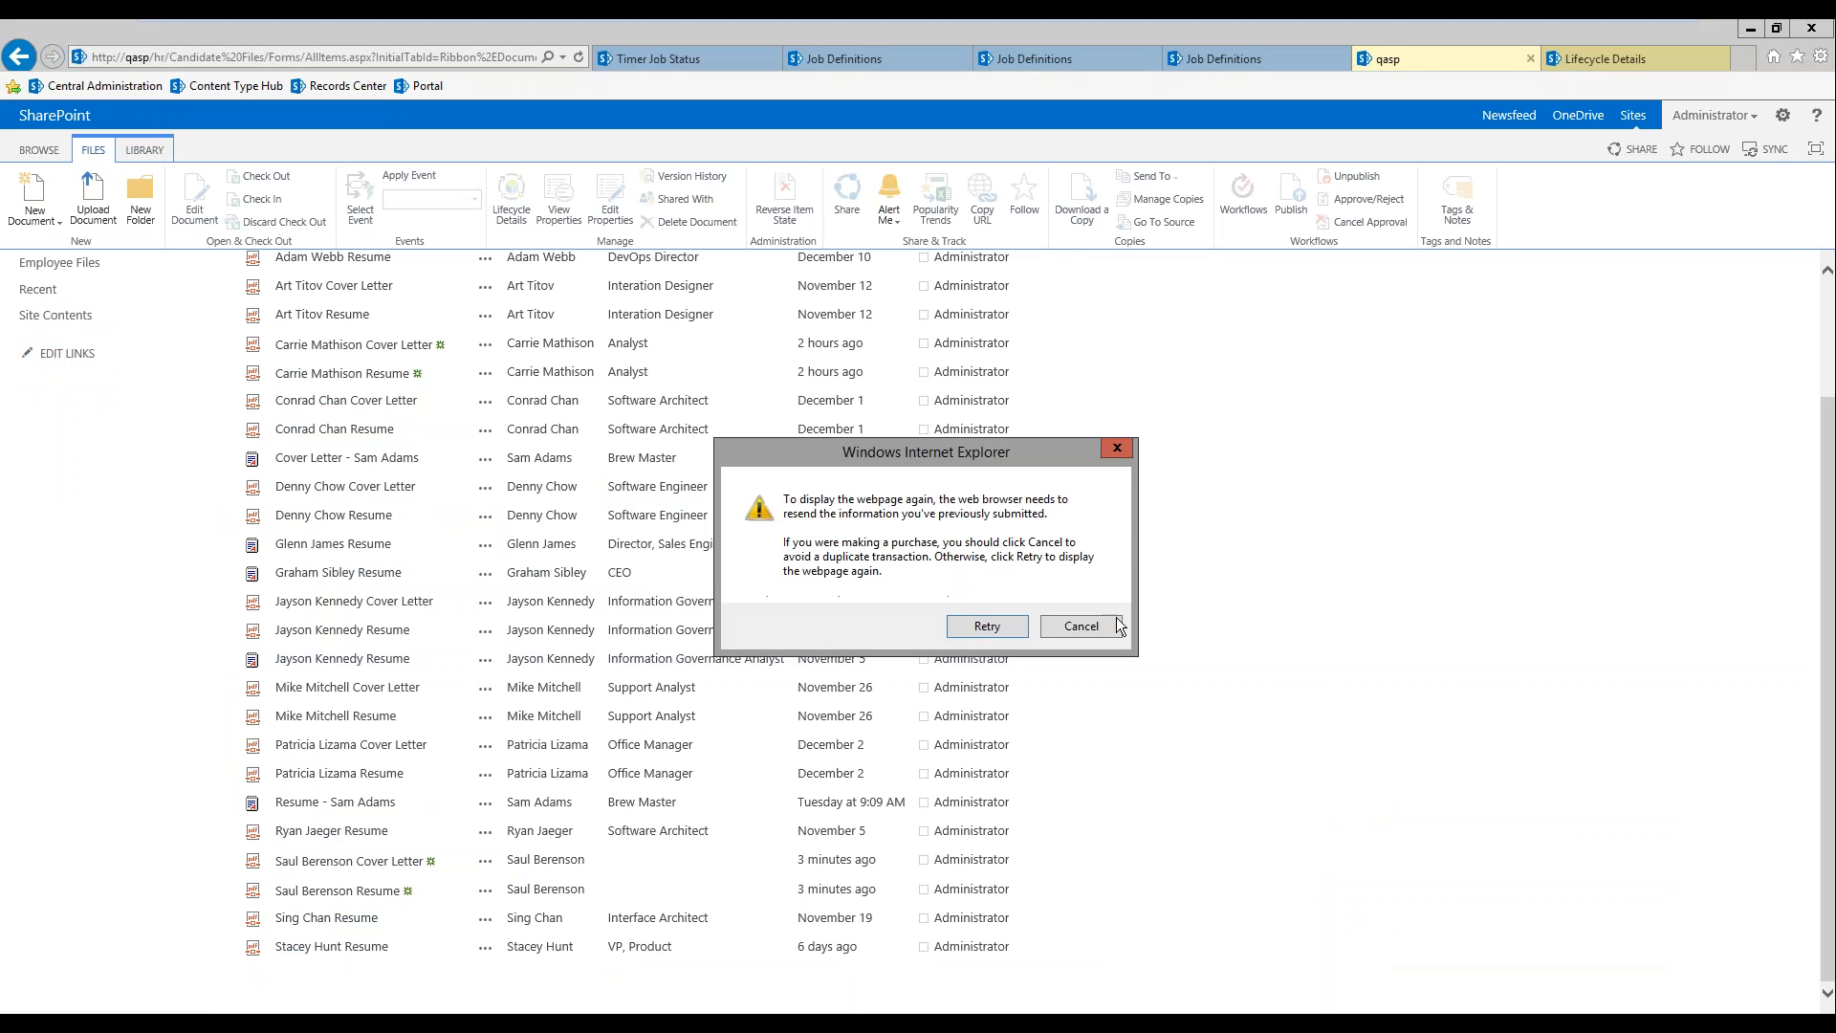
left_click(984, 623)
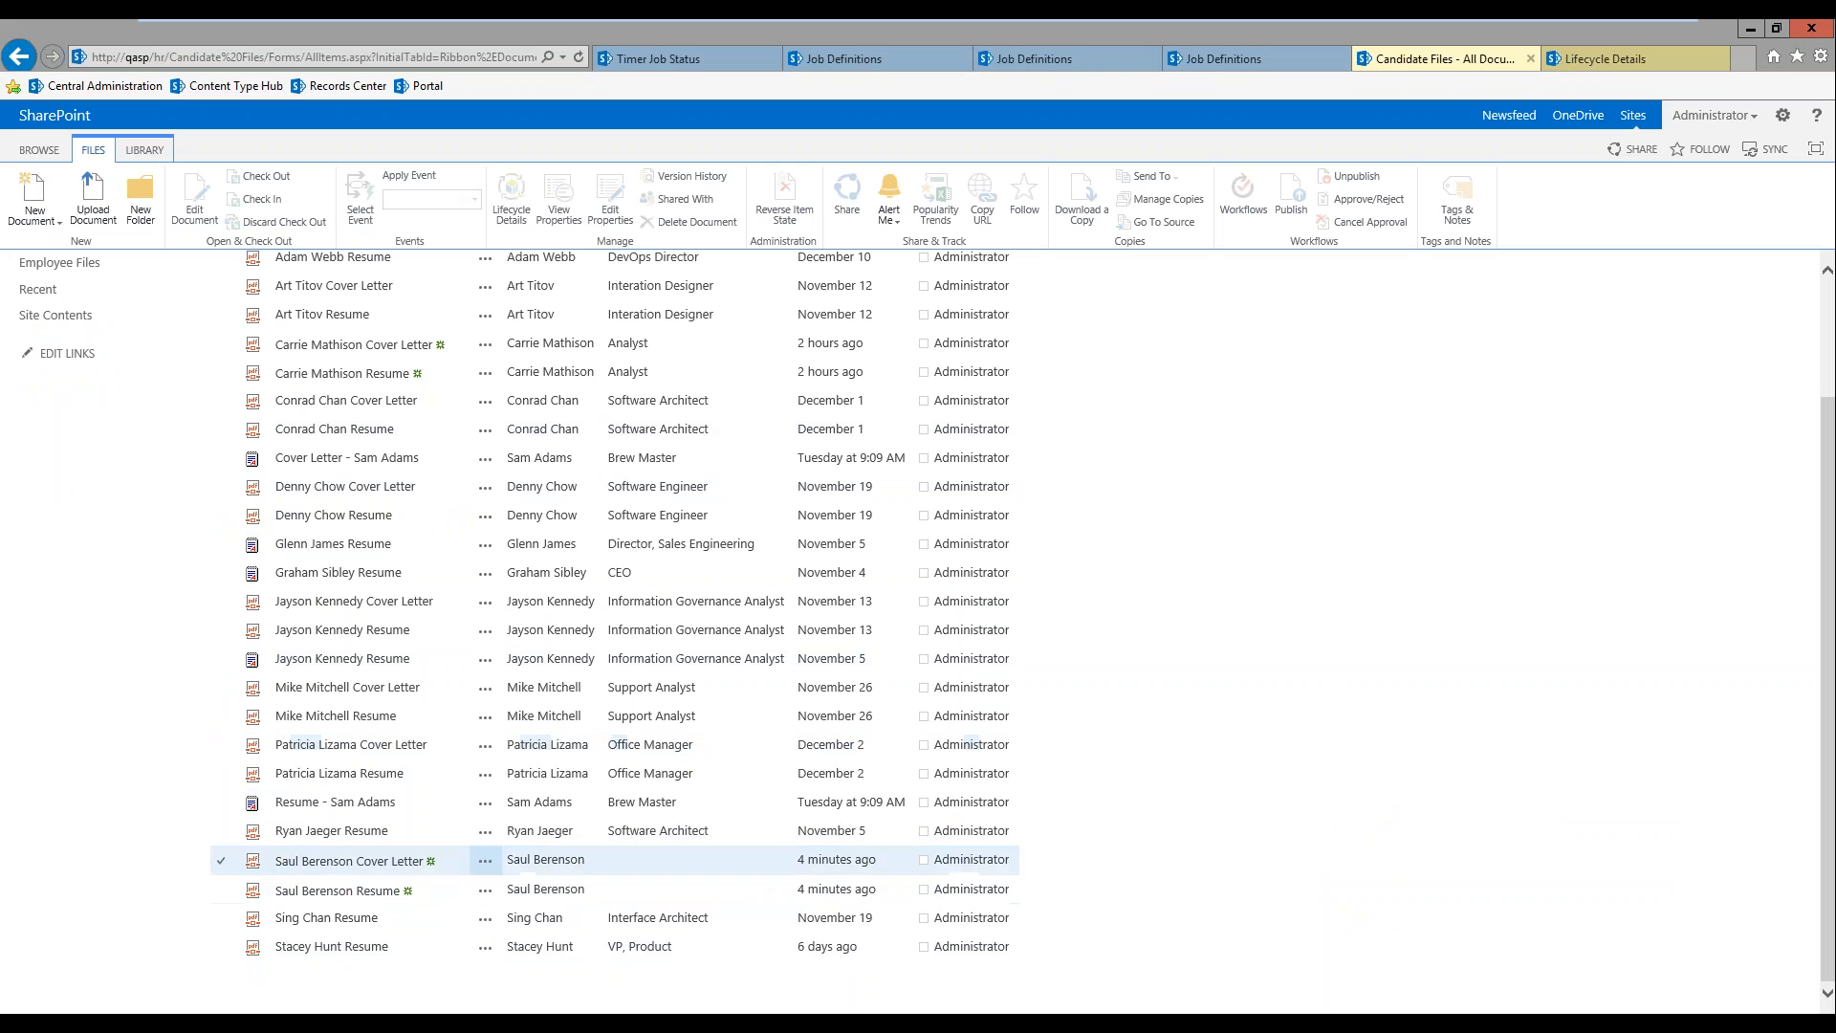
scroll(730, 517, "up", 3)
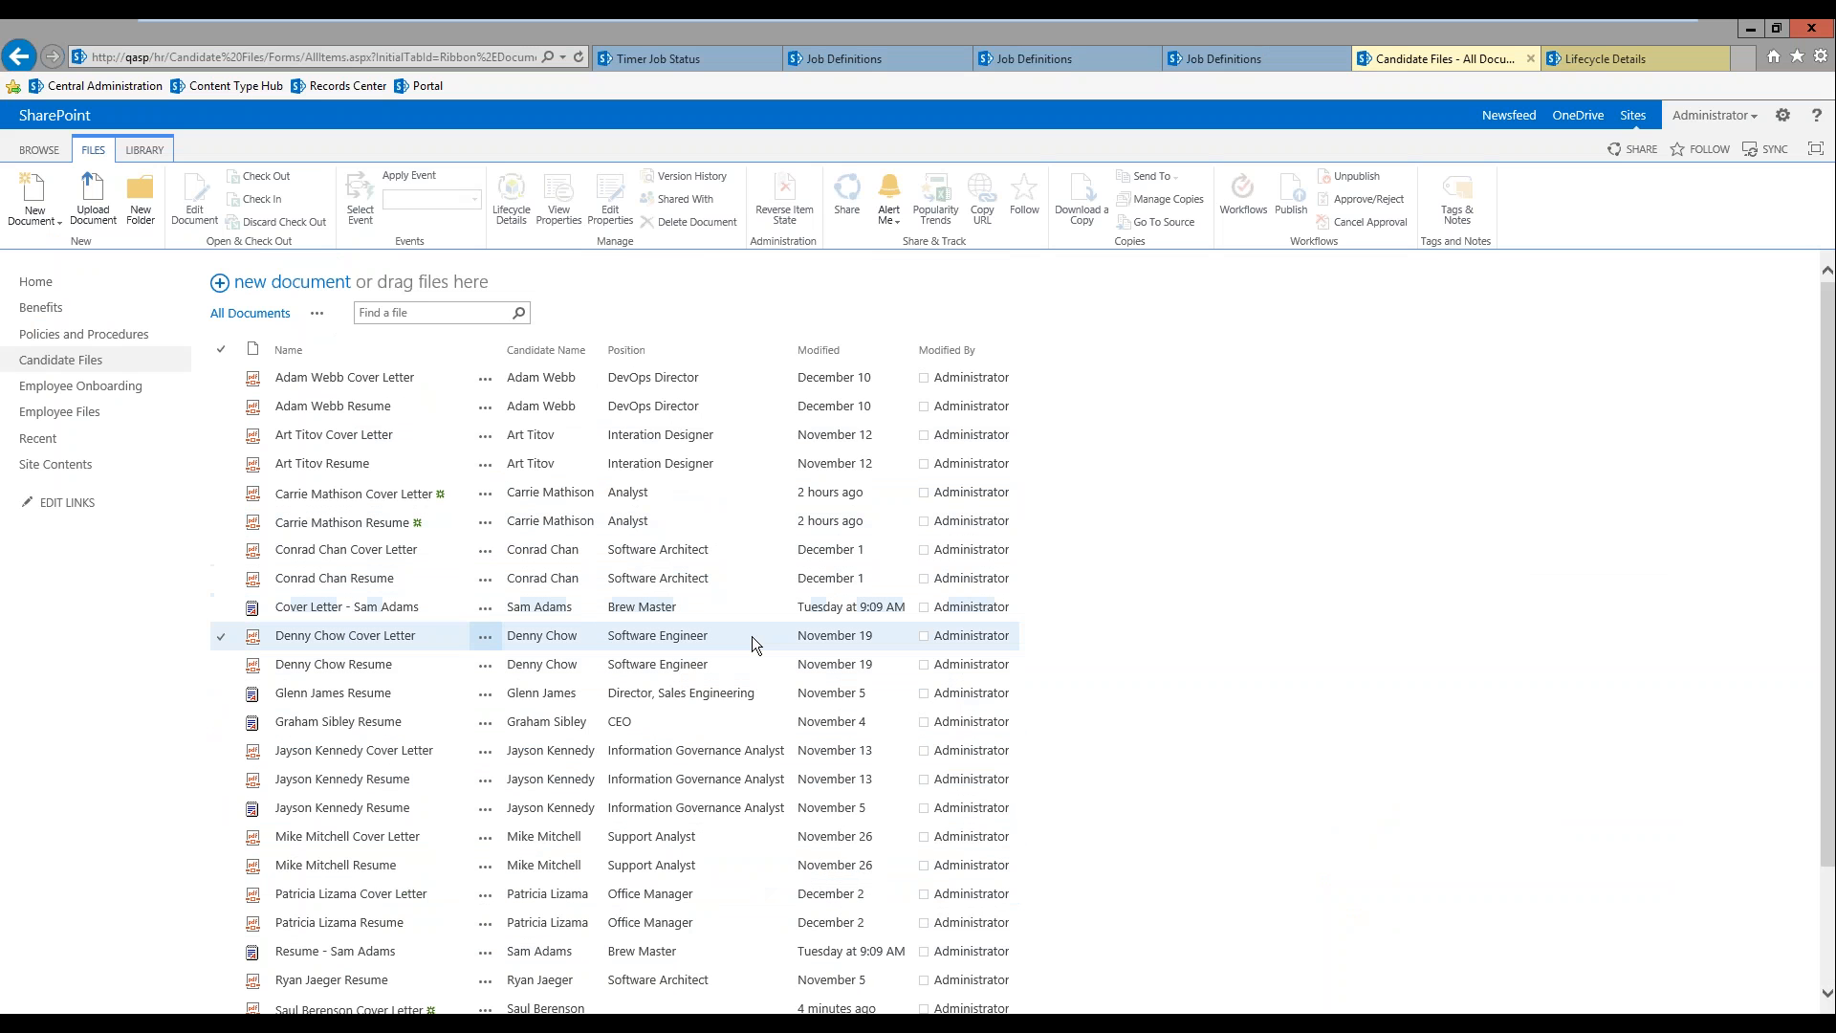
scroll(692, 690, "down", 5)
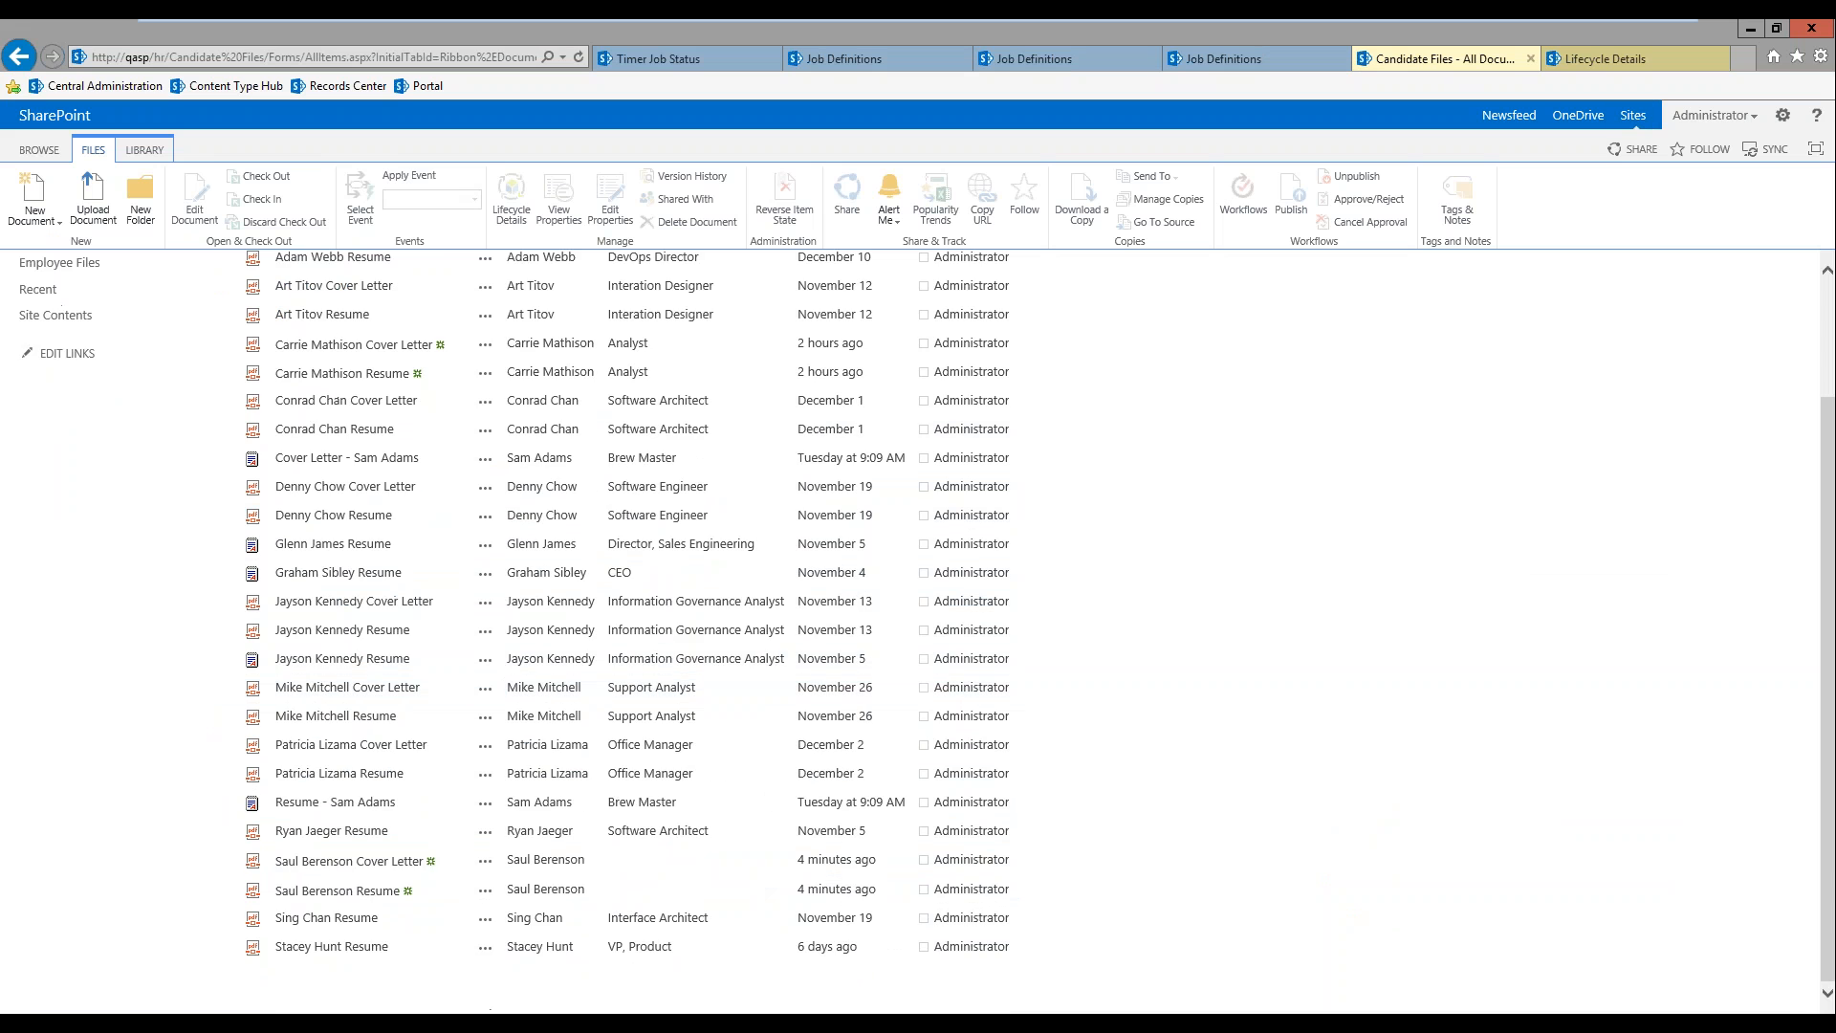
Step: Check the documents associated with the new employee file, close its lifecycle details and return to the Candidate Files library
left_click(1632, 59)
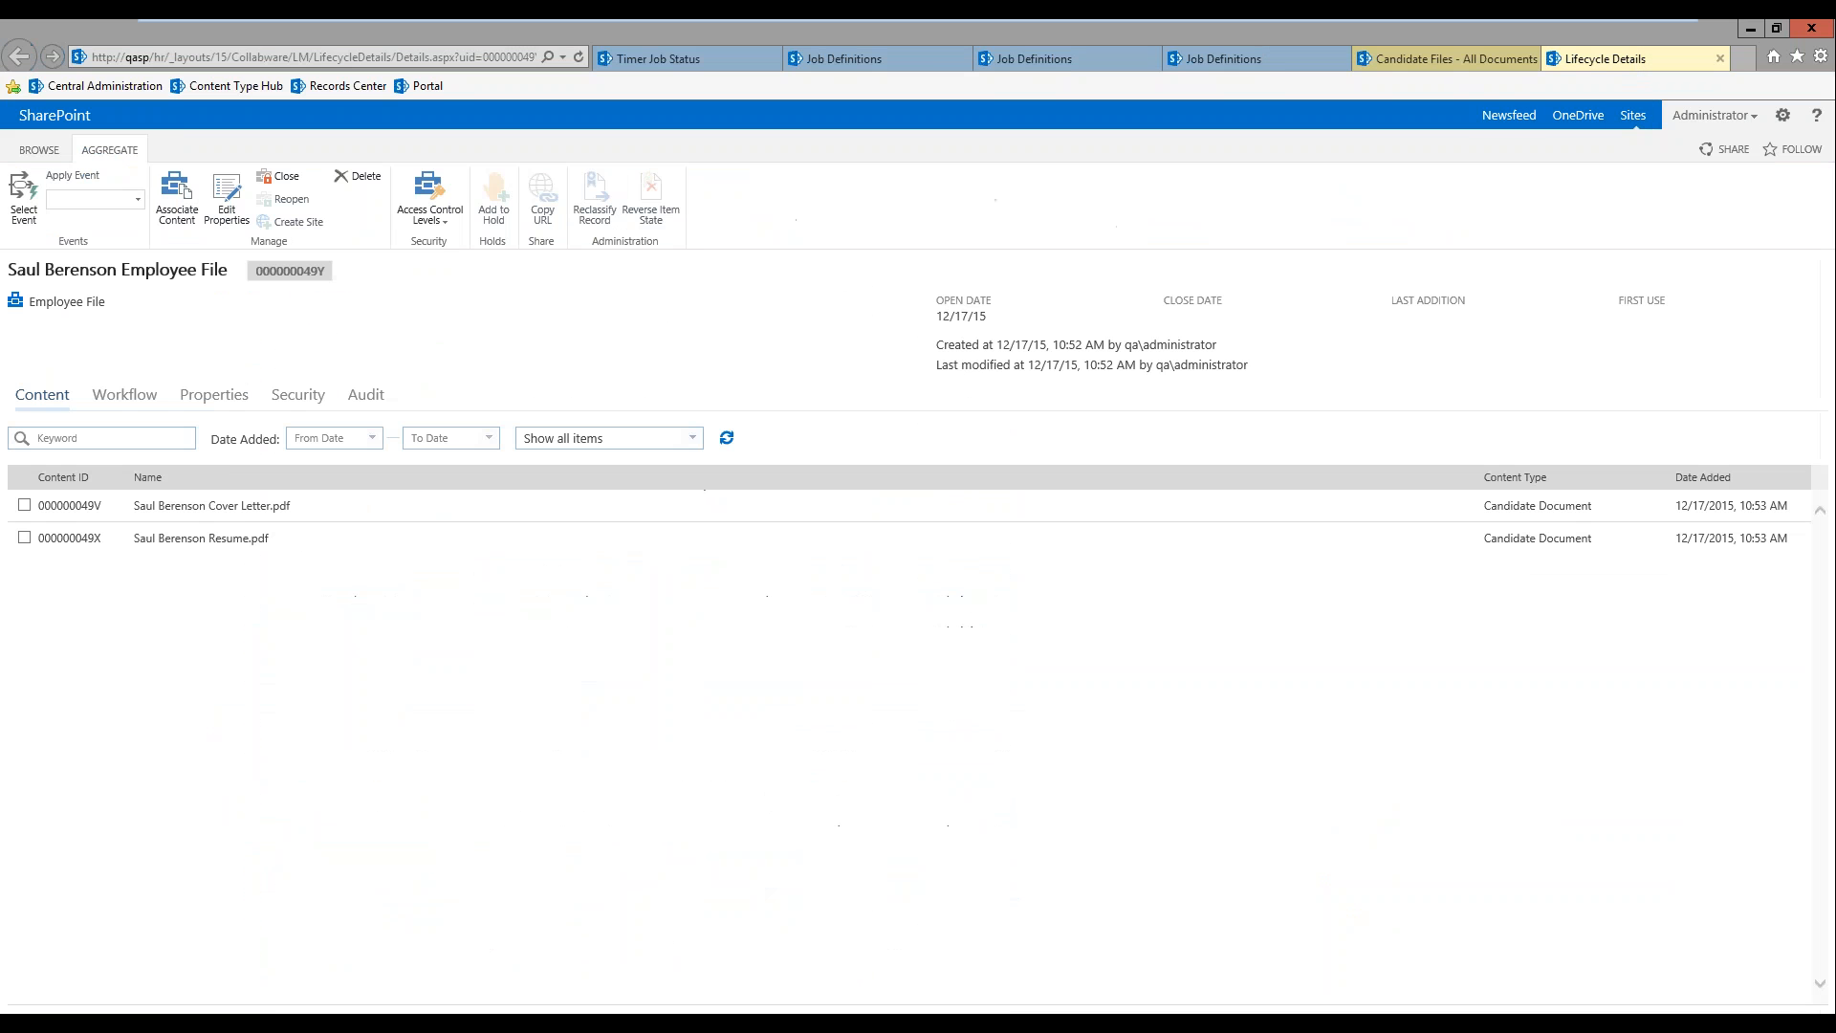
left_click(1721, 58)
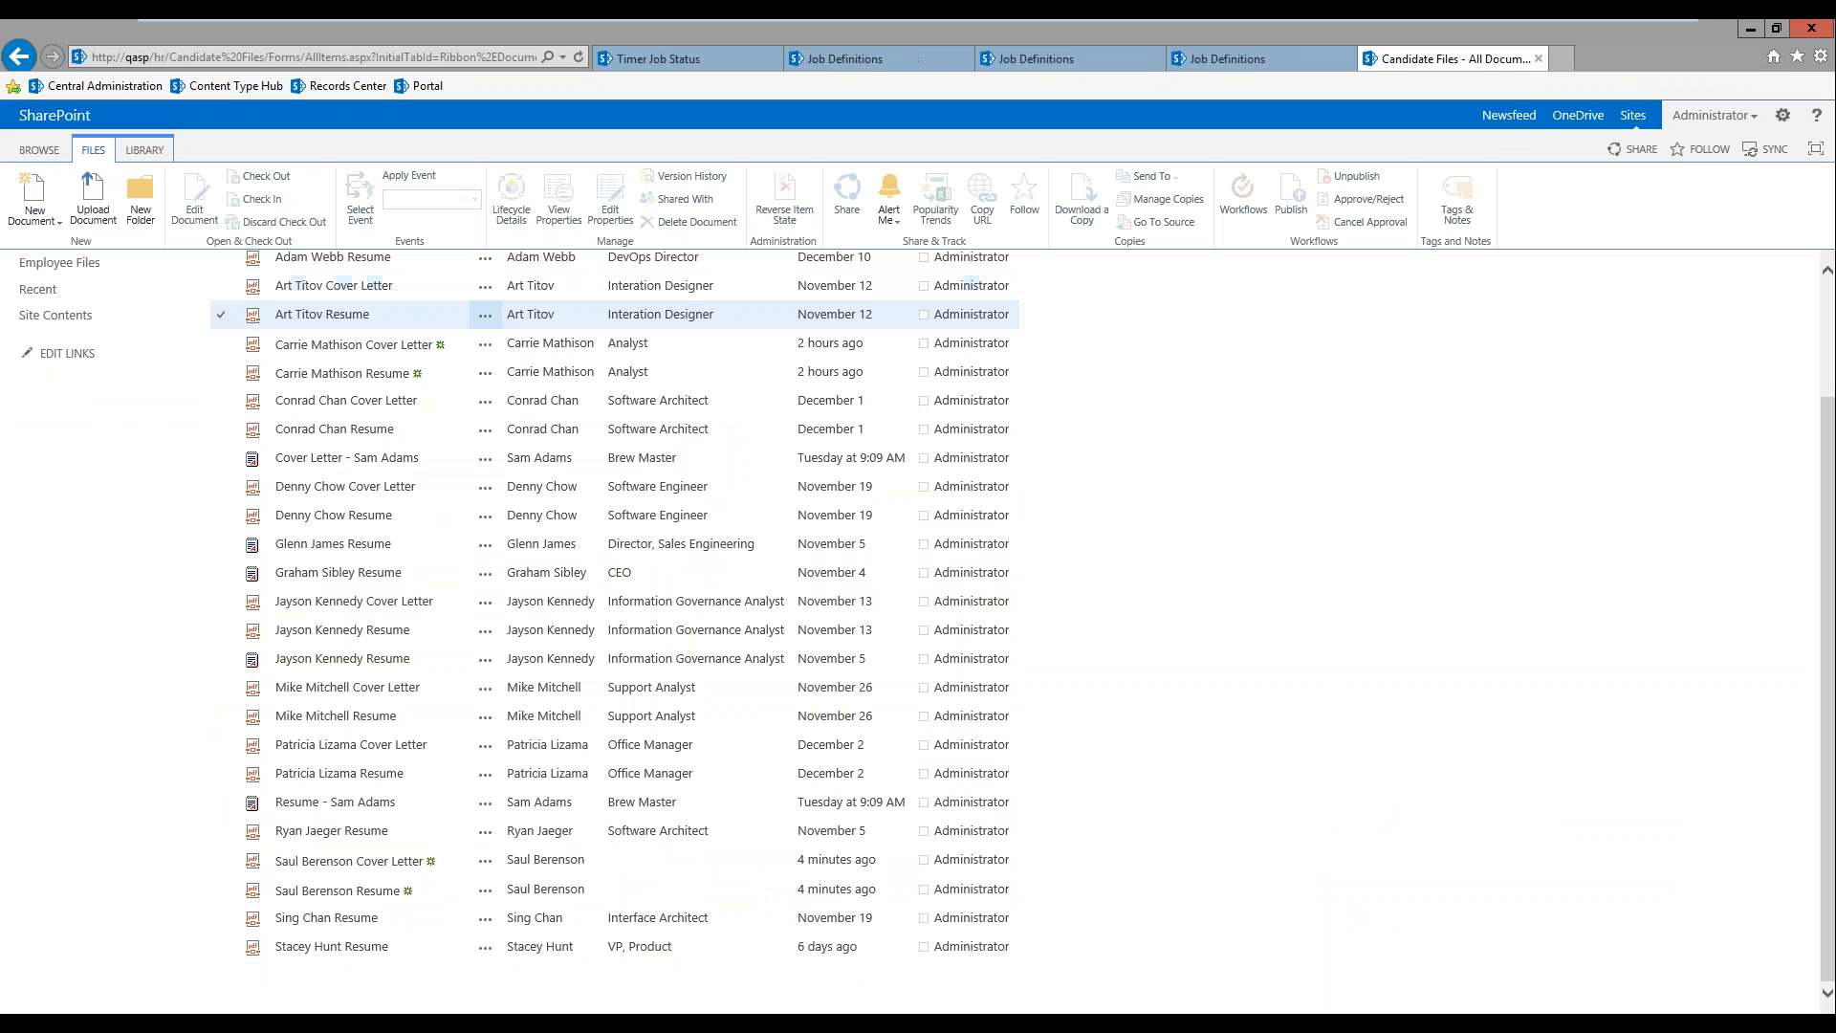
scroll(486, 314, "up", 2)
left_click(39, 150)
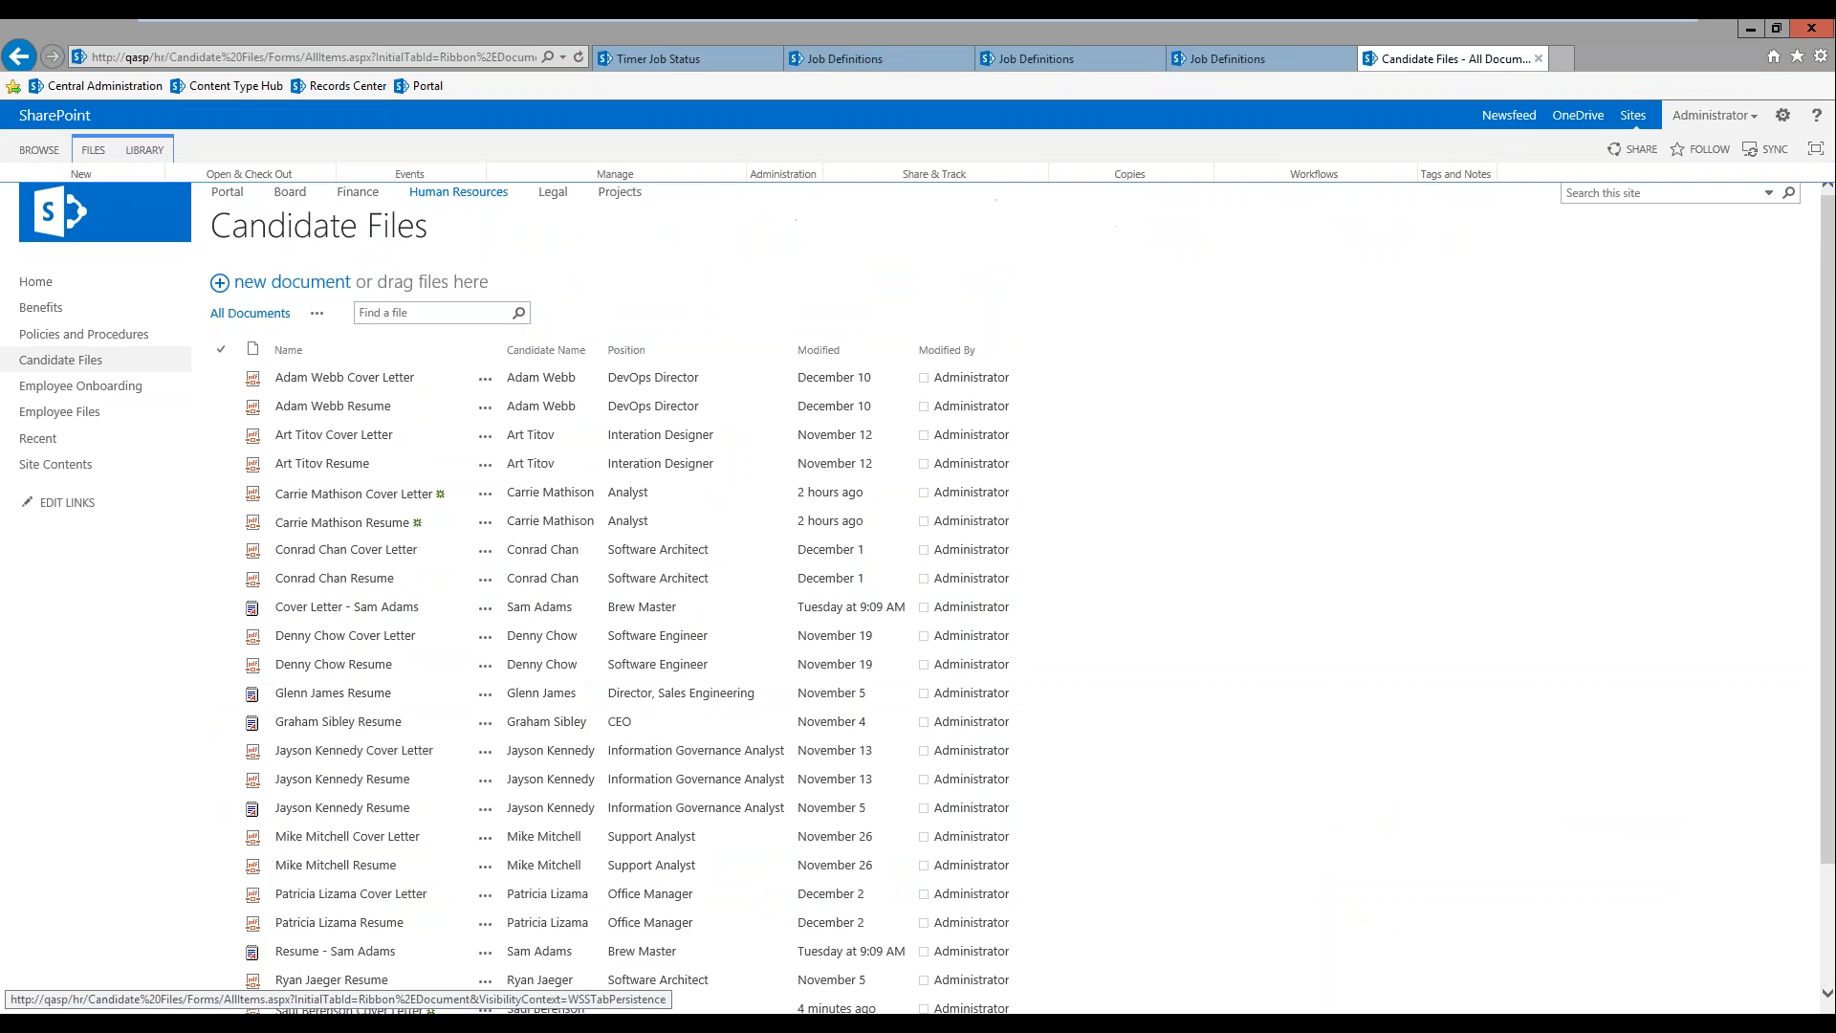
Step: Open the Automated Billing System project from the Projects site and go to the Documents library of its project site
left_click(616, 195)
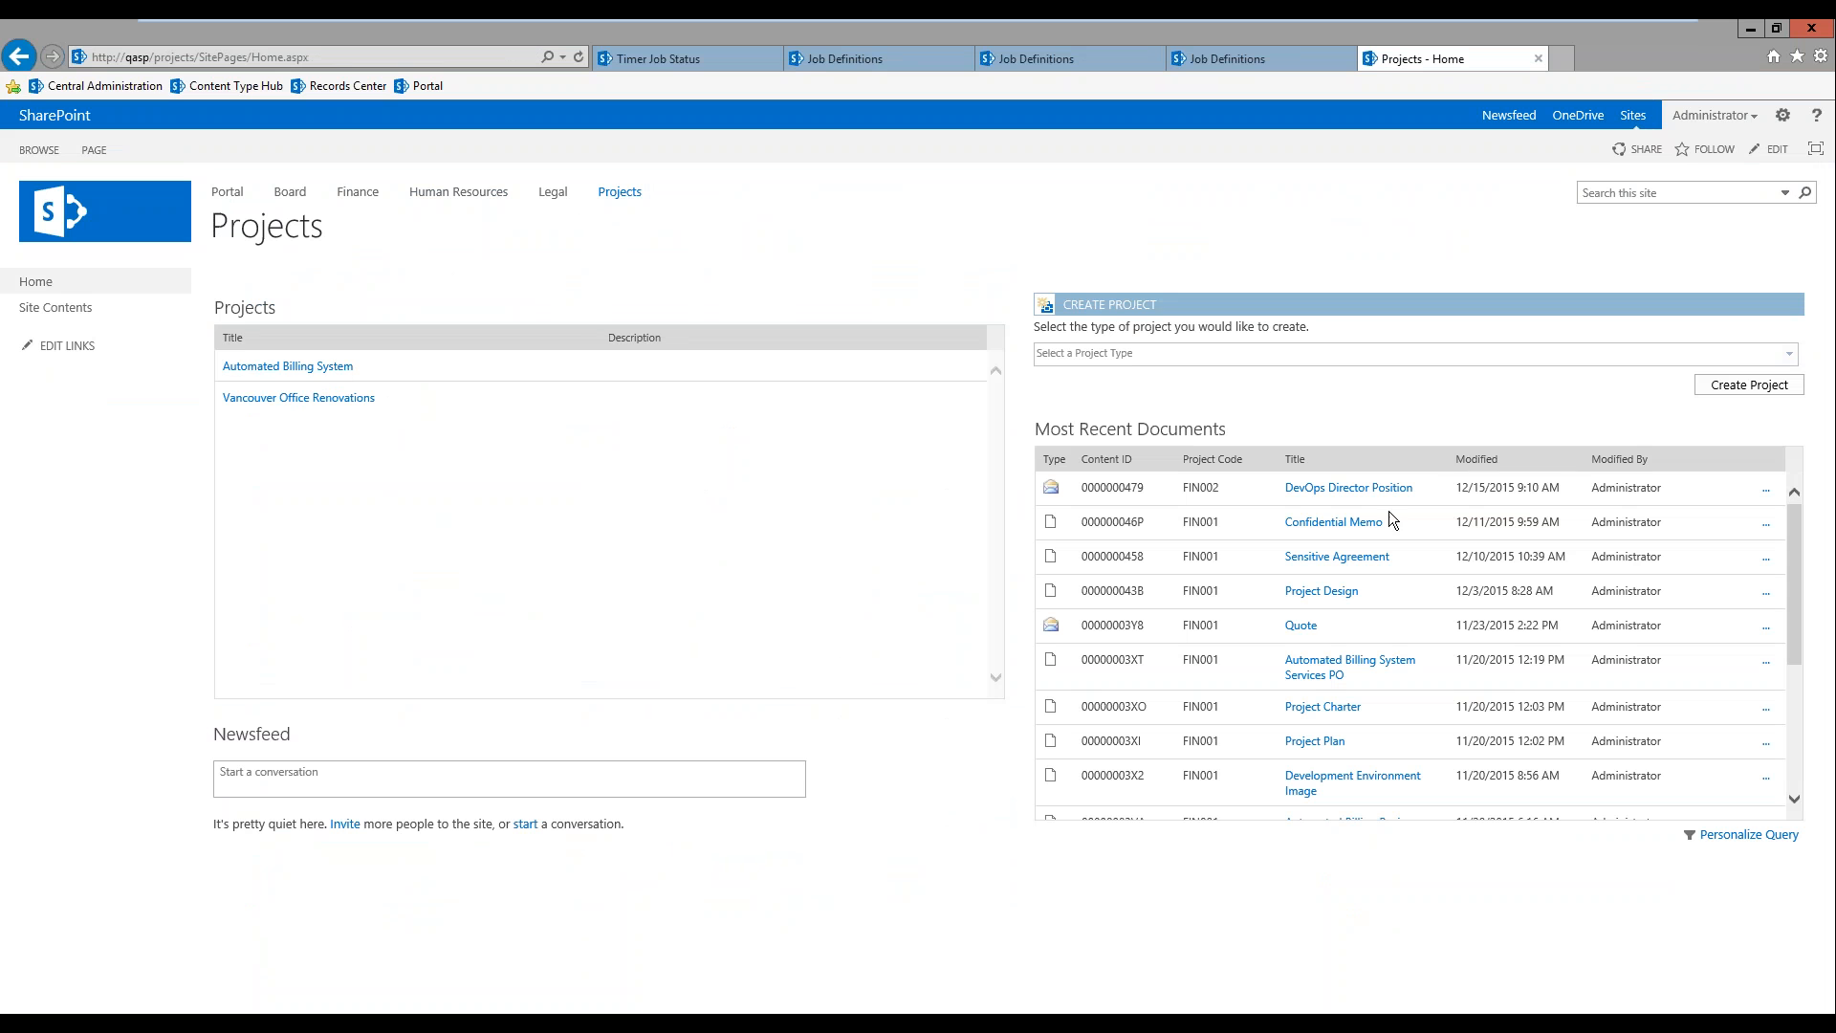
left_click(321, 374)
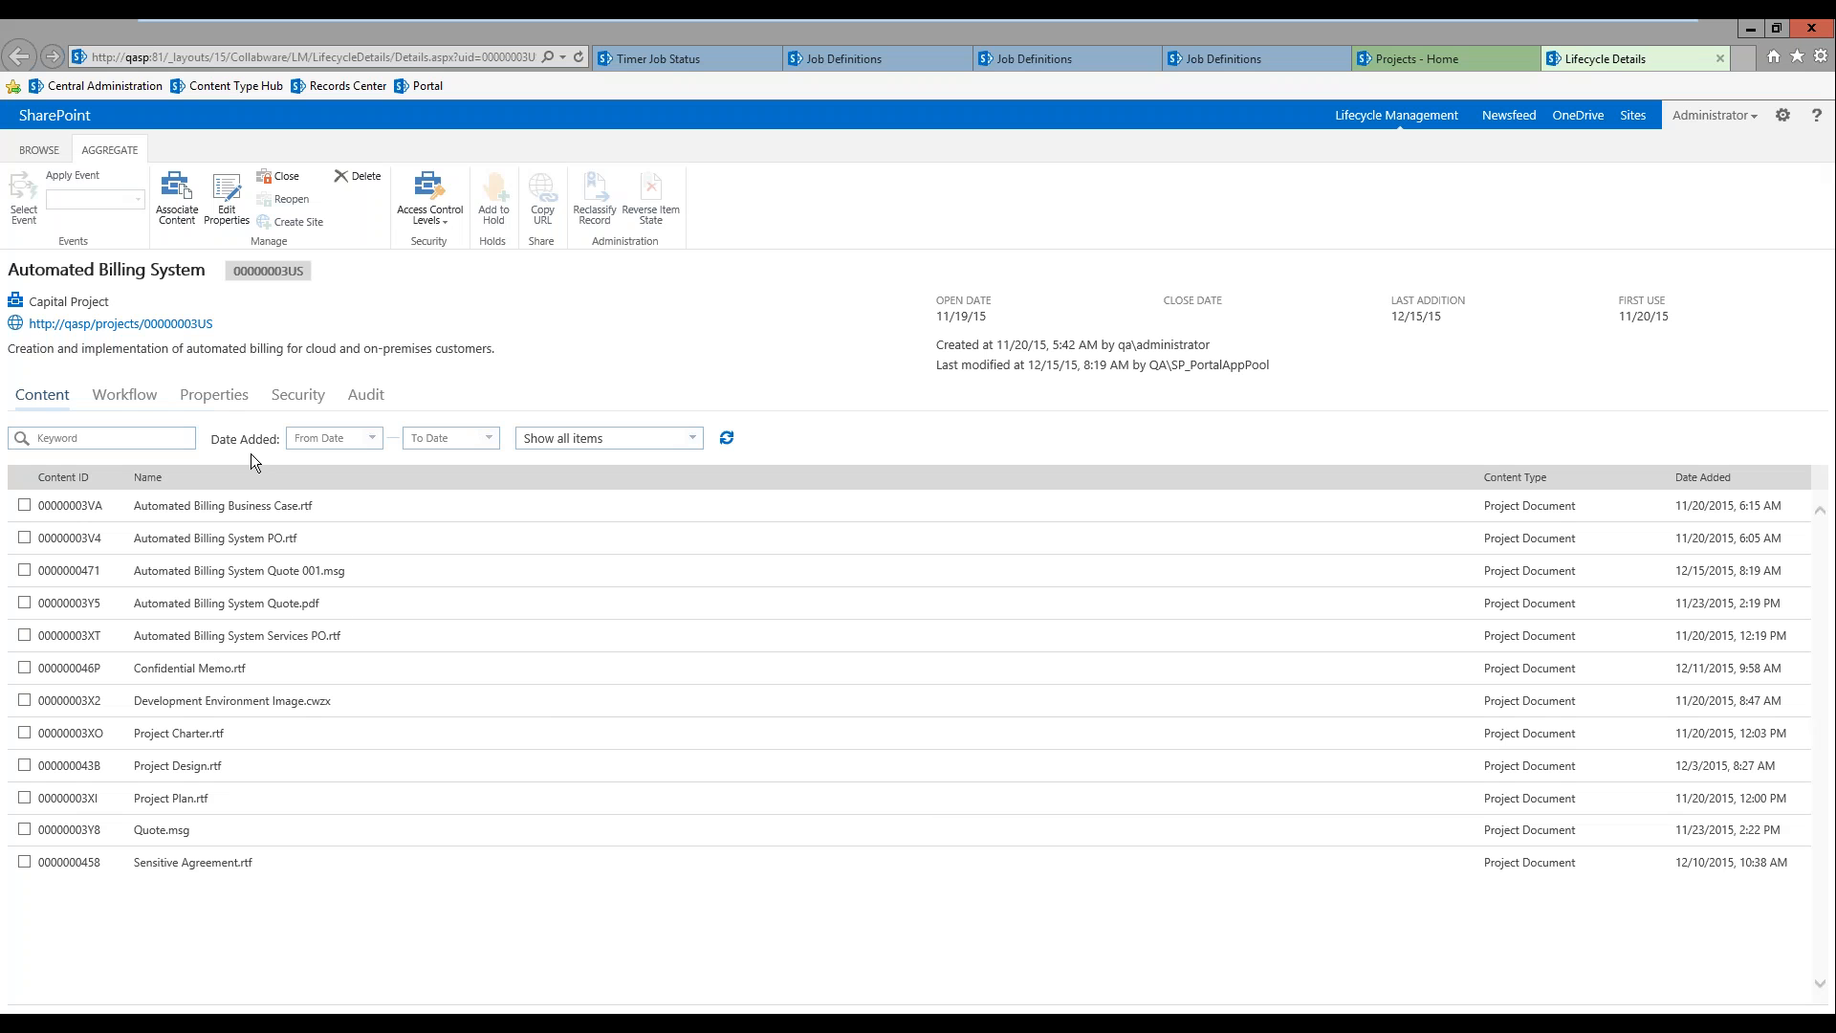
left_click(110, 324)
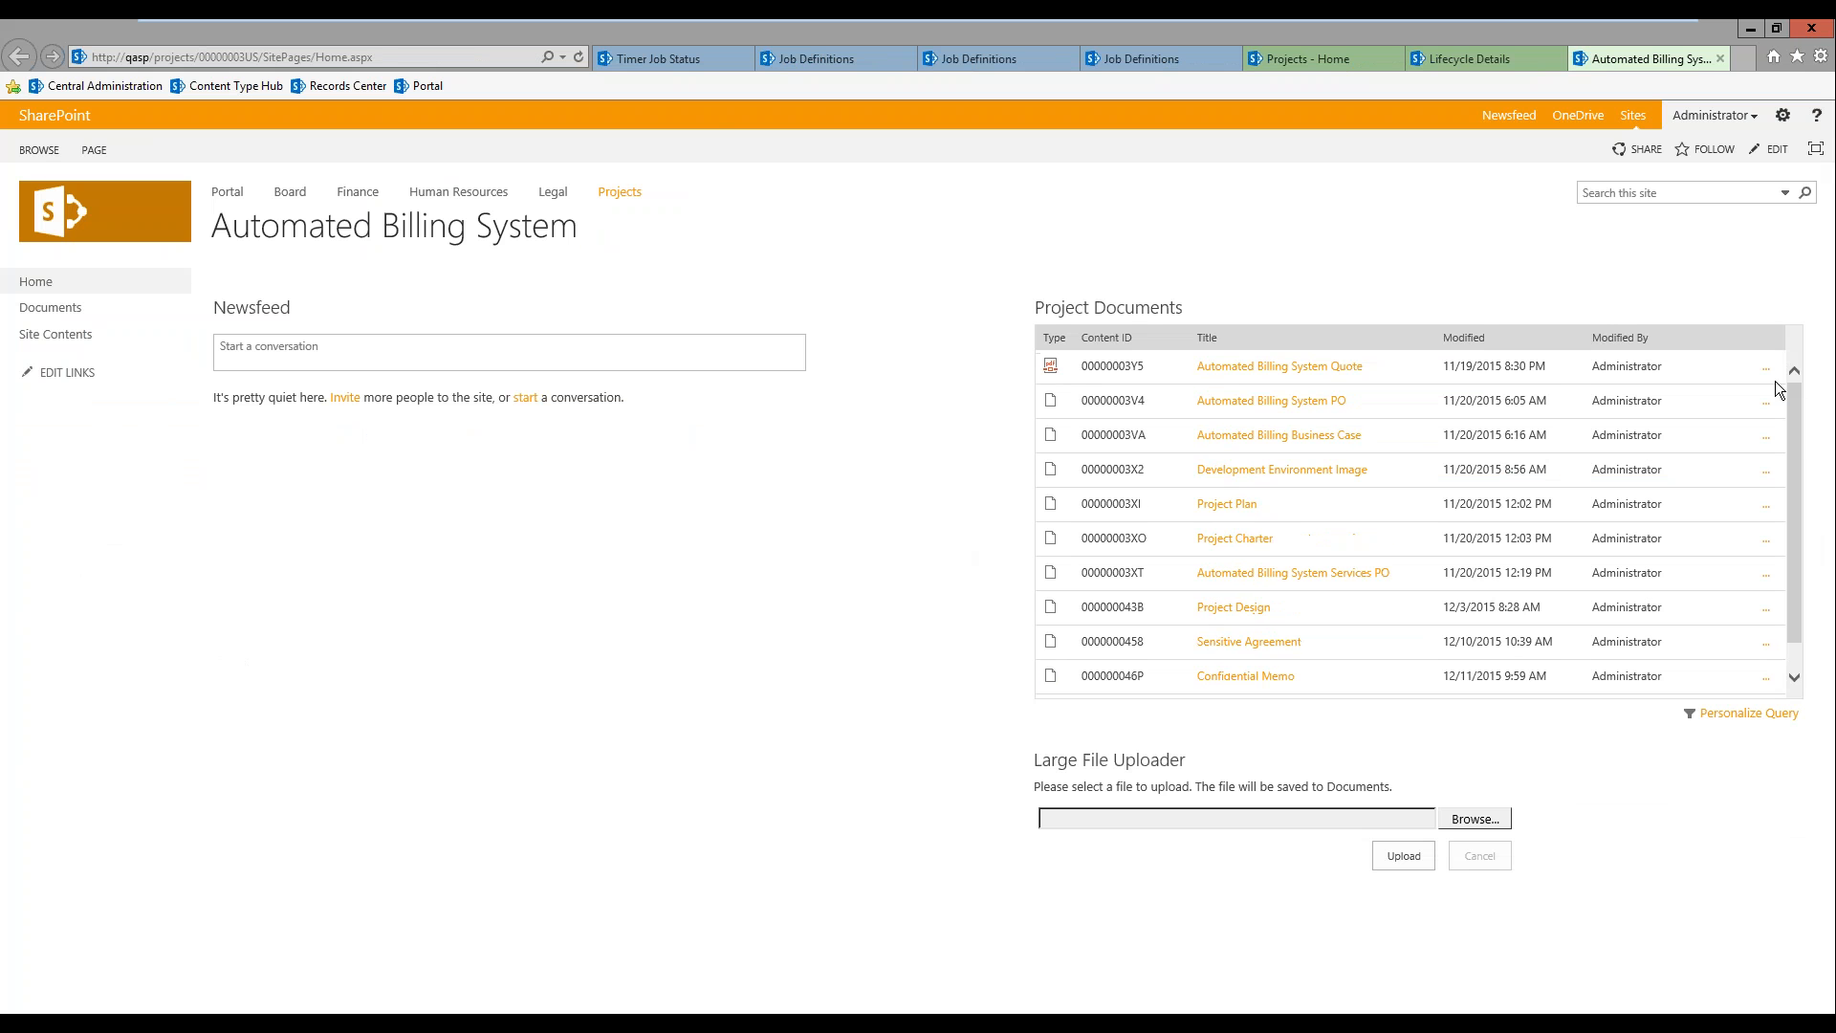
left_click(67, 309)
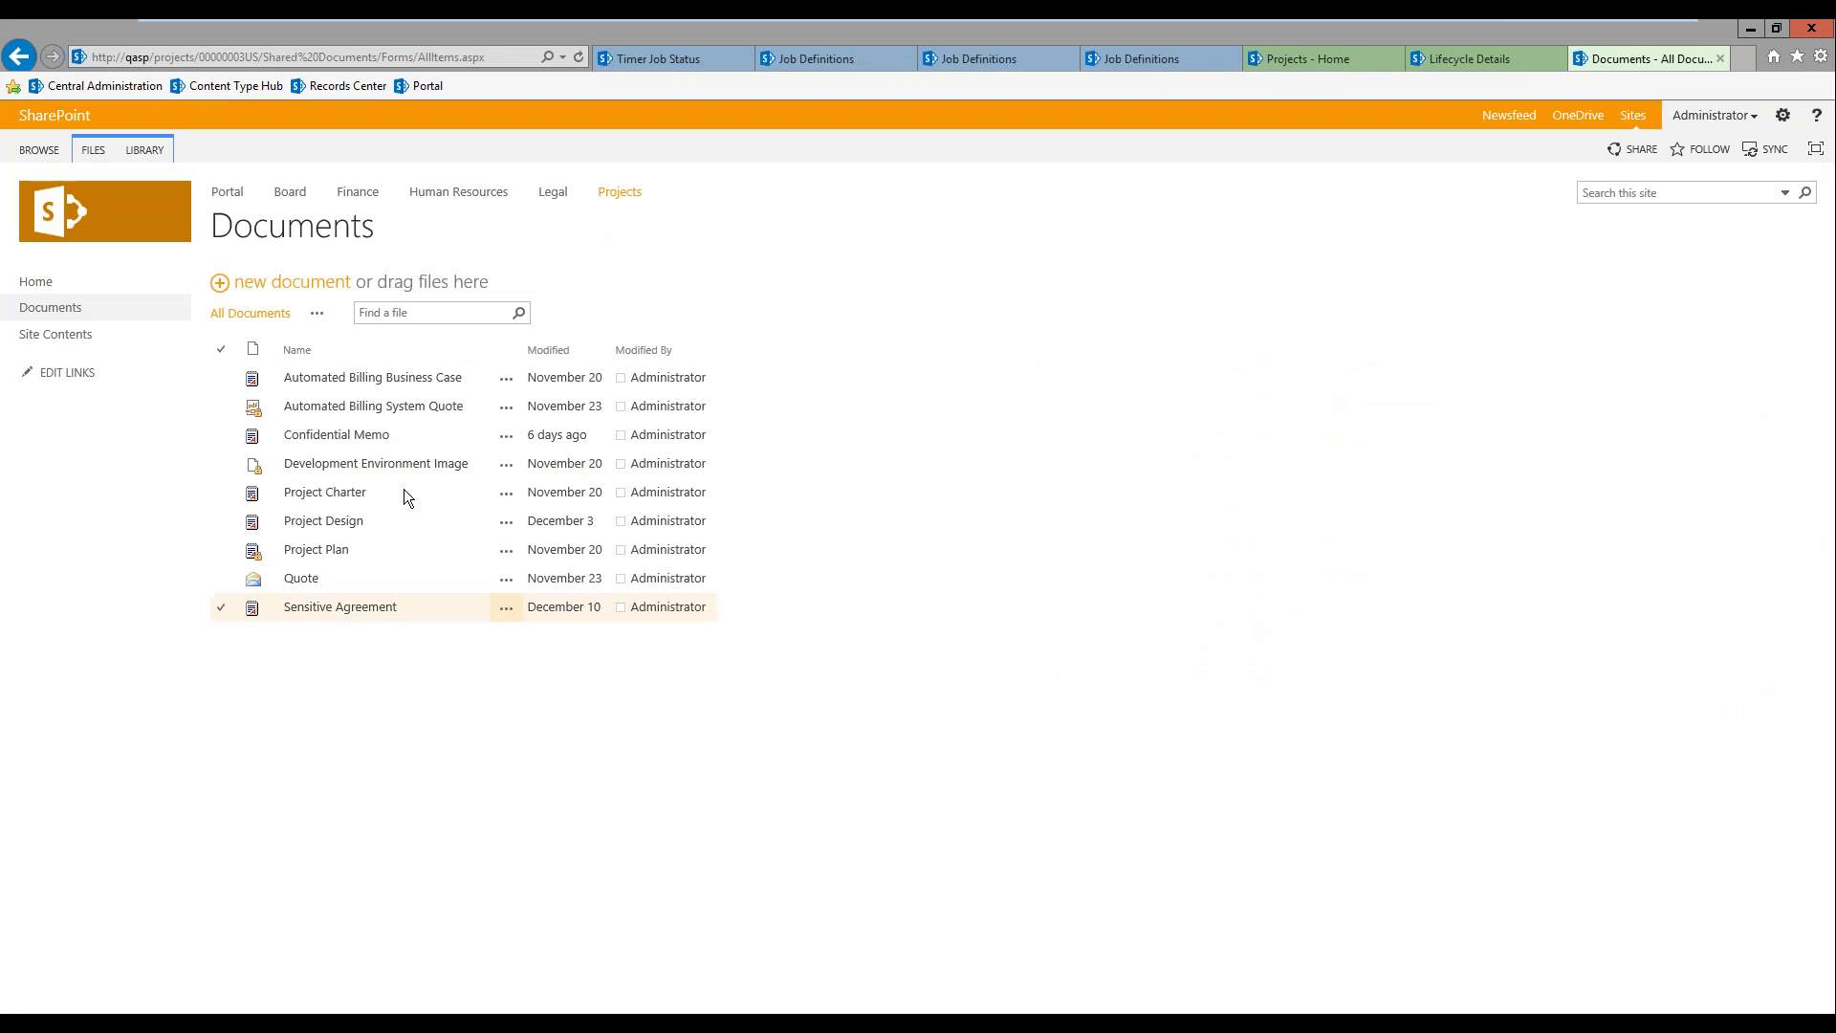
Step: View the lifecycle workflow of the Confidential Memo document and inspect the details of its first Retain stage
left_click(224, 440)
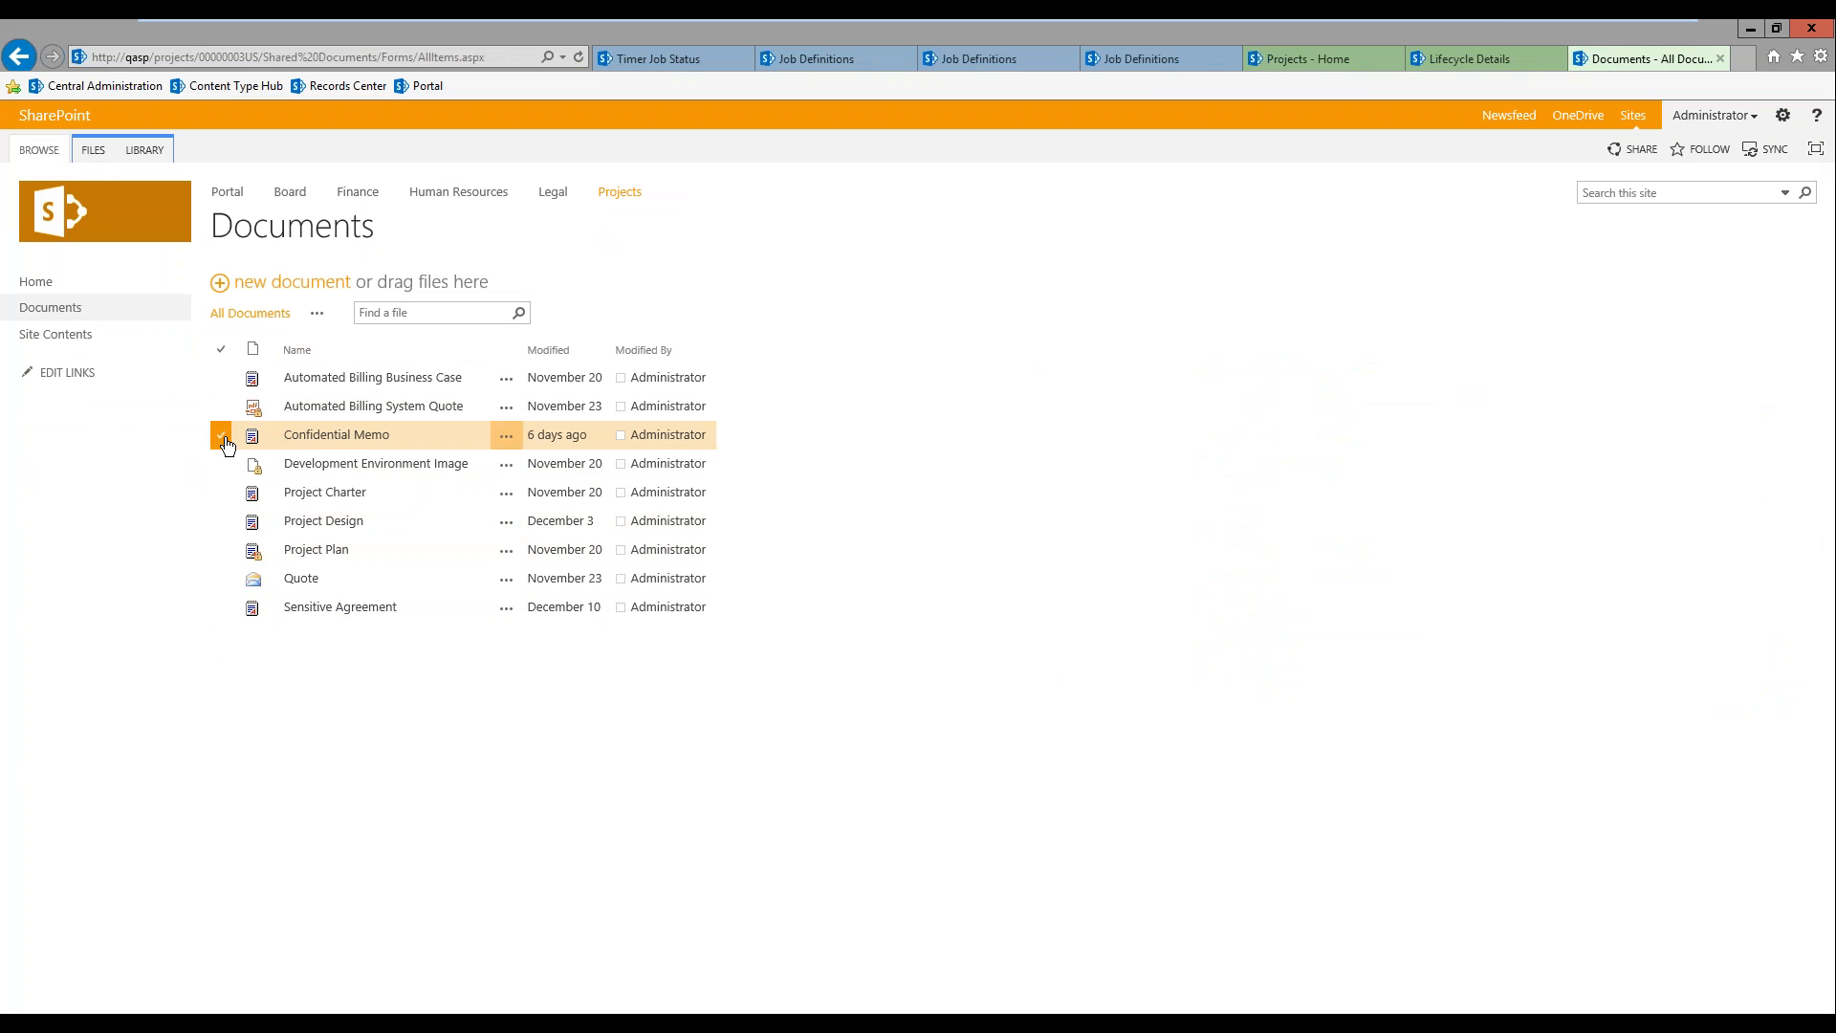
left_click(93, 152)
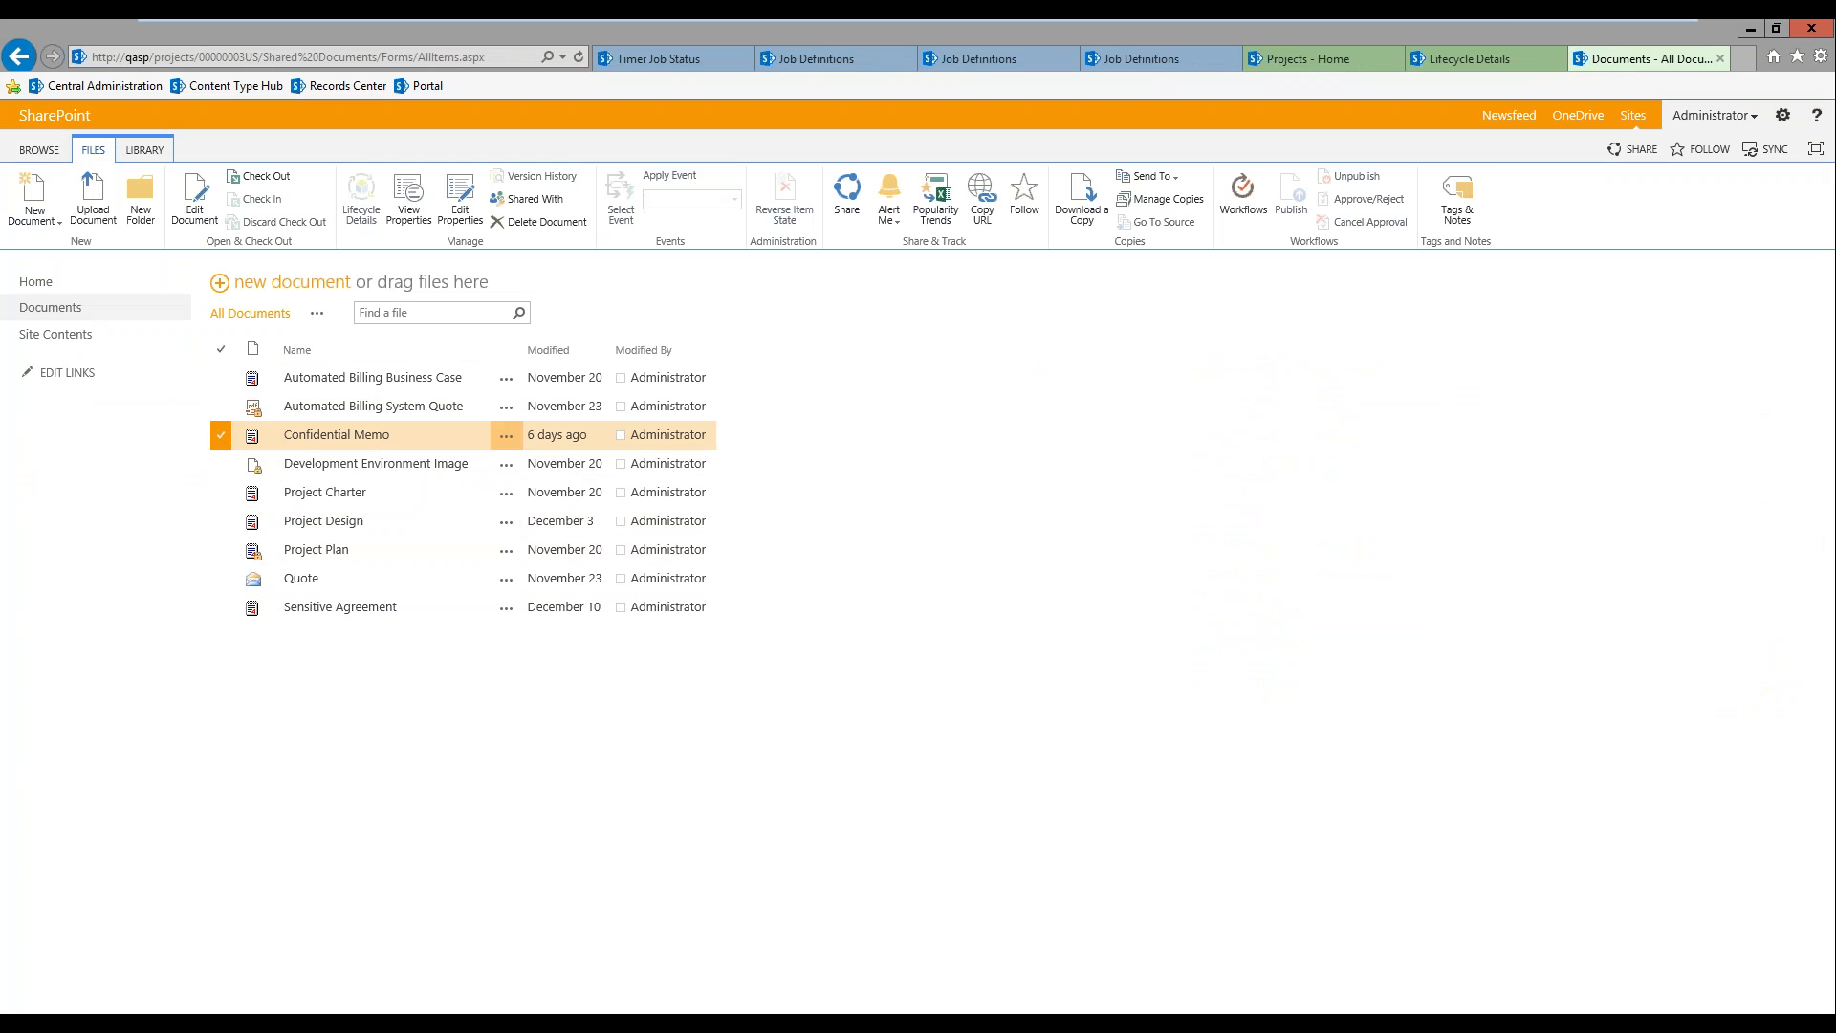
left_click(362, 201)
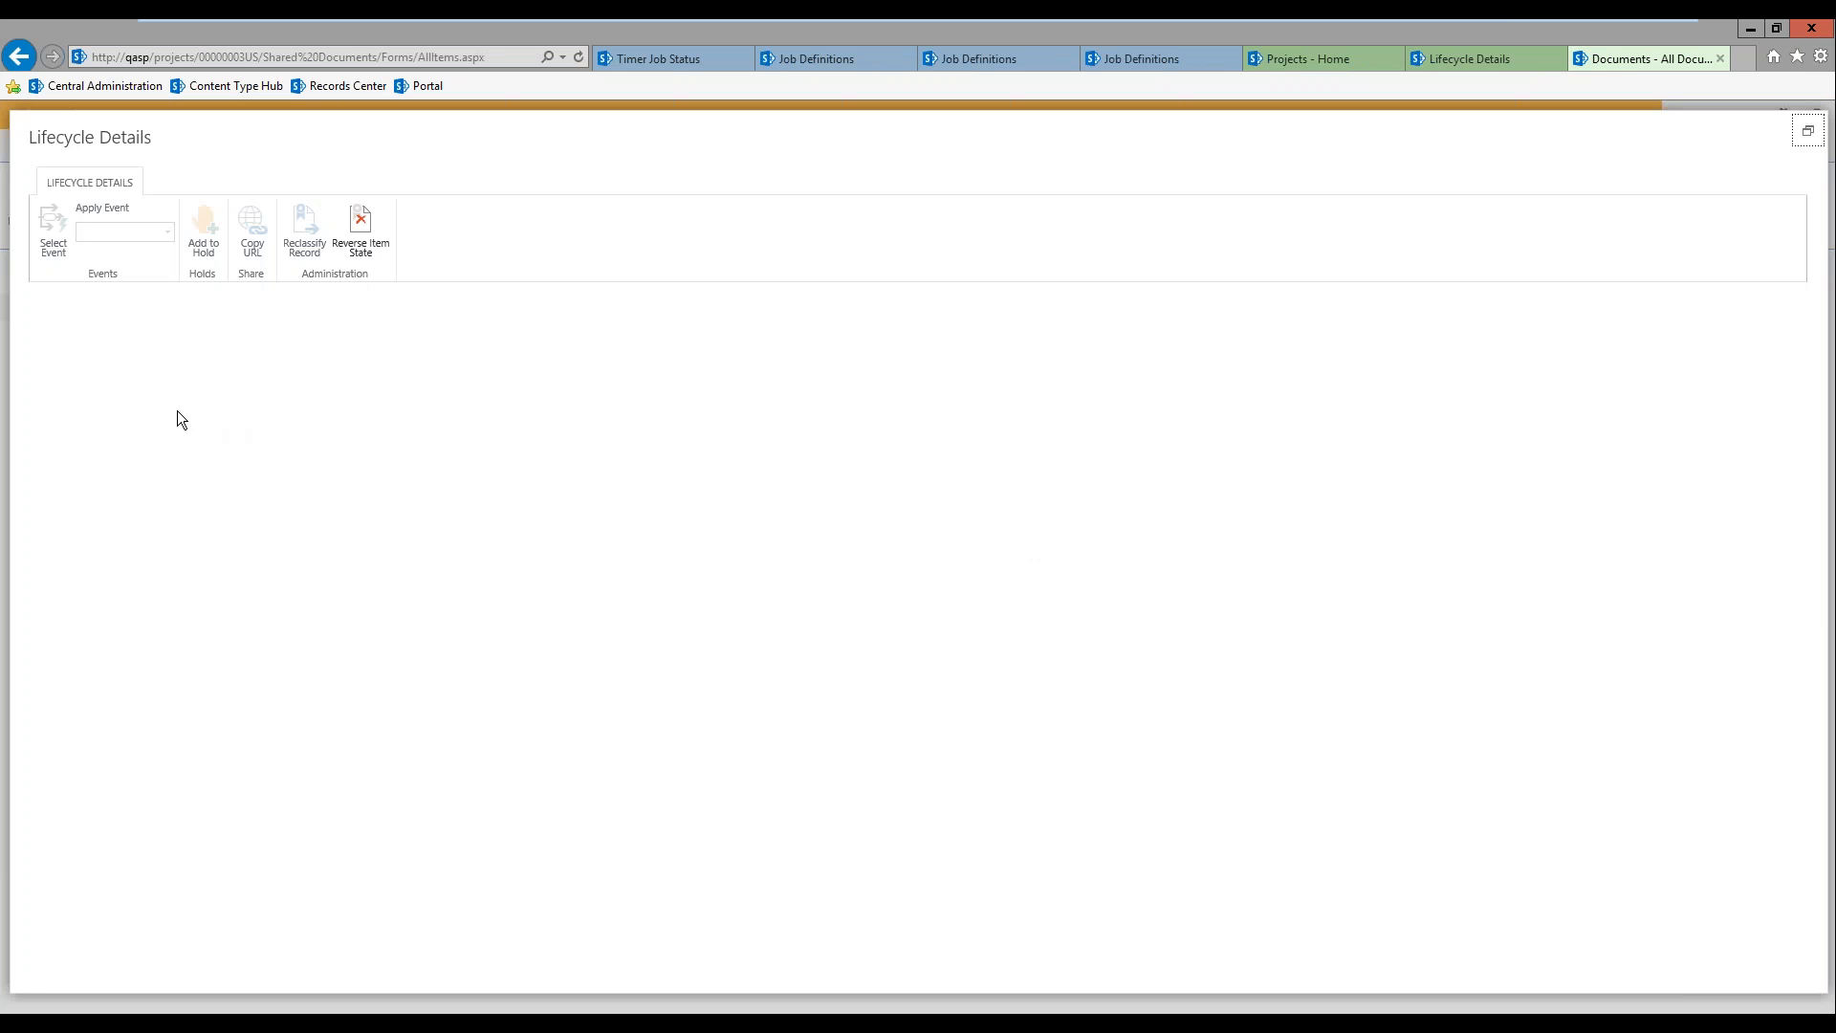
left_click(170, 386)
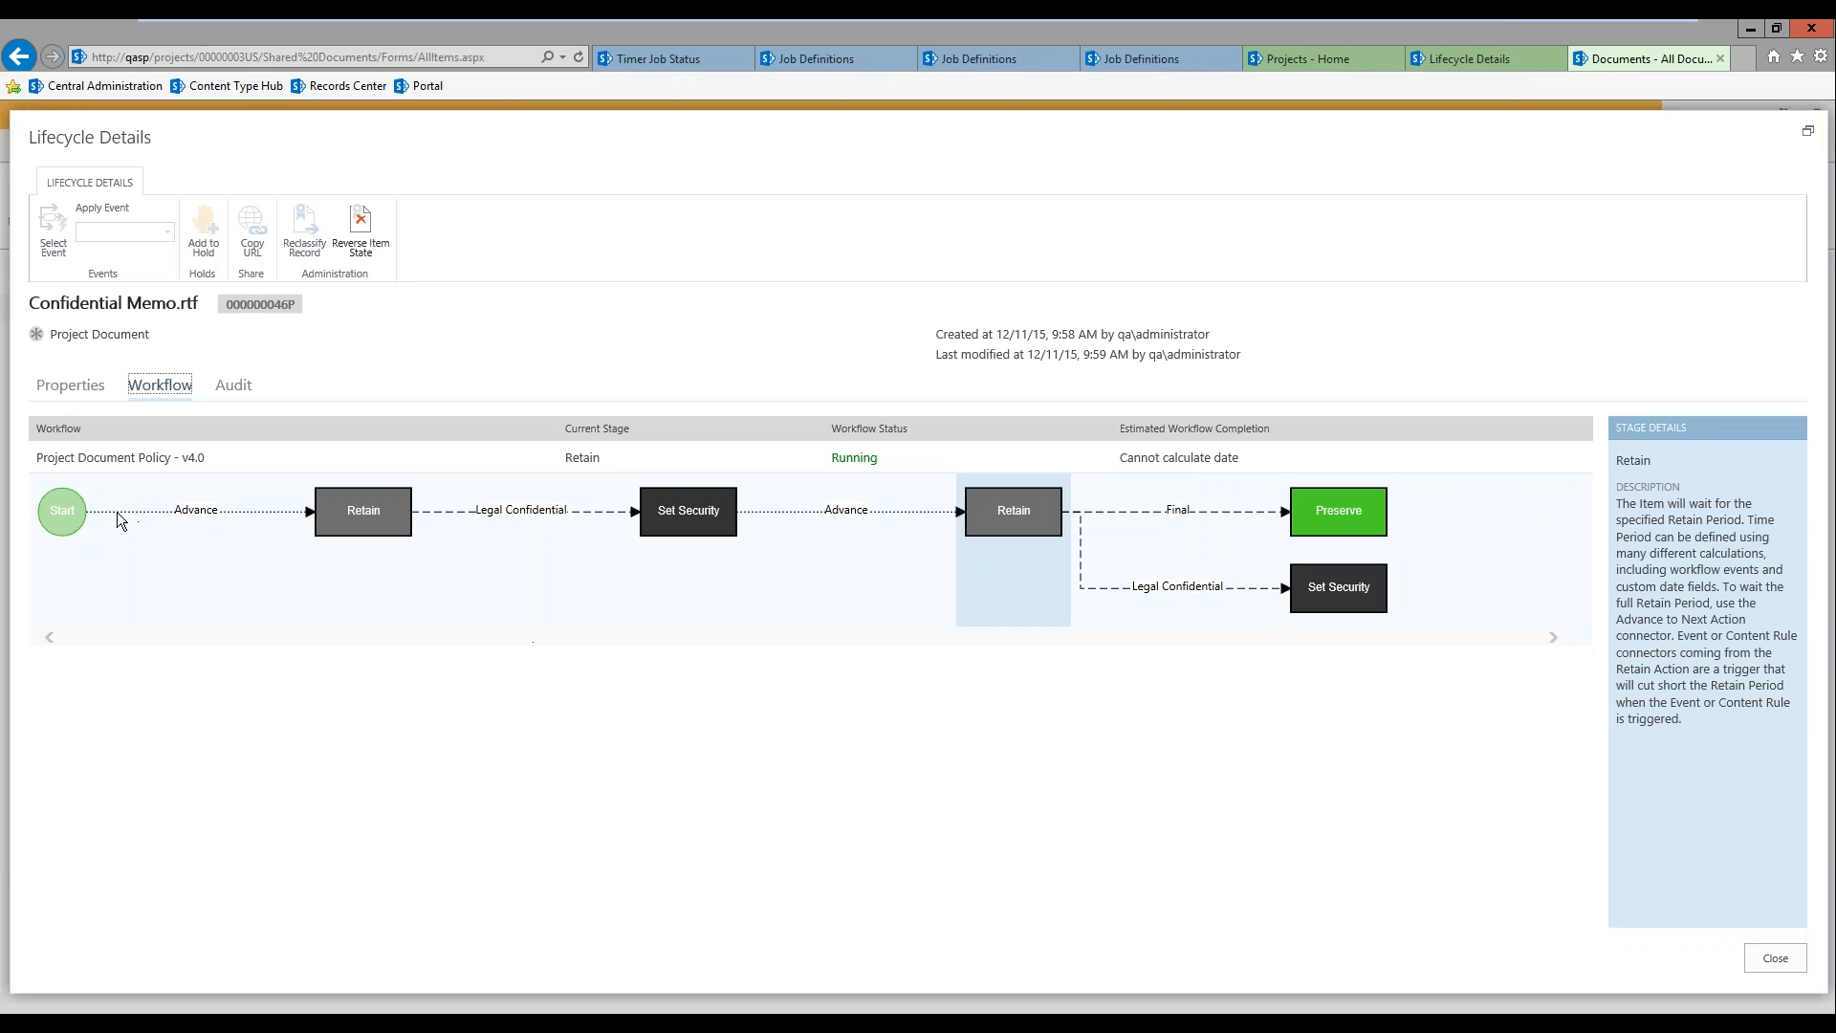
left_click(371, 517)
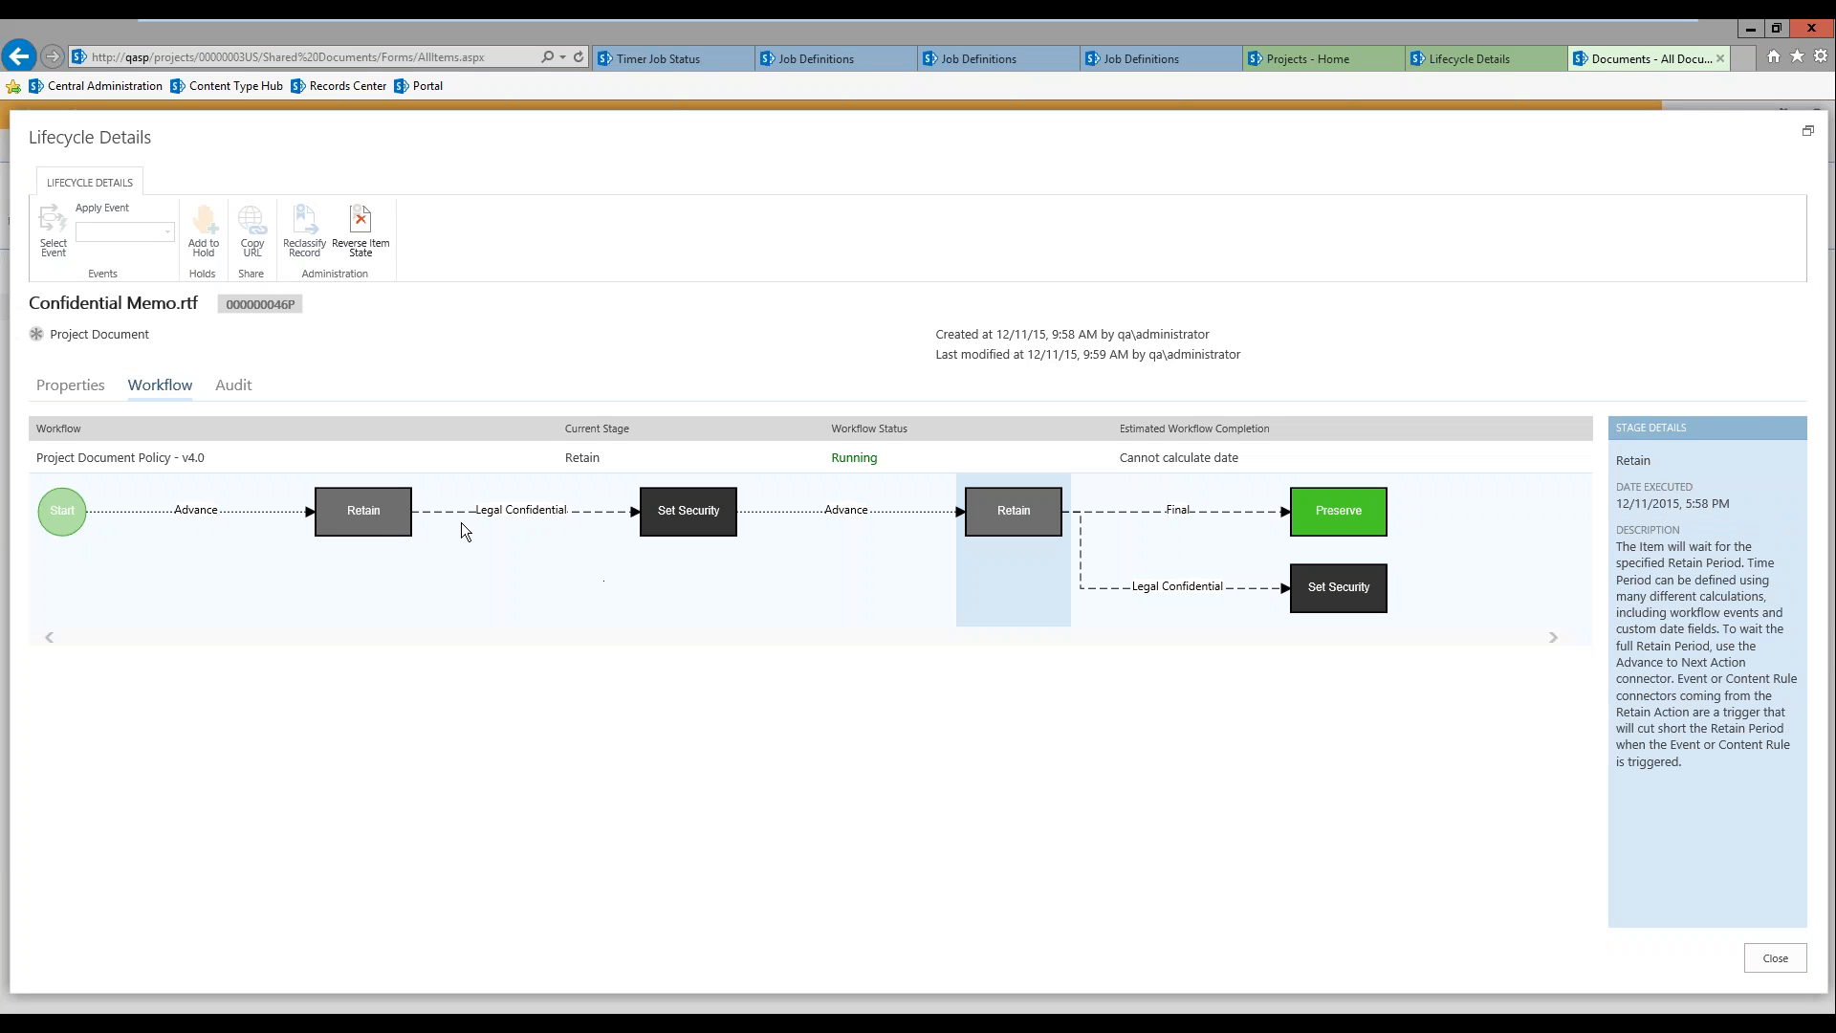
Step: Review the Confidential Memo's properties down to Project Confidentiality and close its lifecycle details
left_click(72, 388)
scroll(291, 873, "down", 2)
scroll(258, 866, "up", 2)
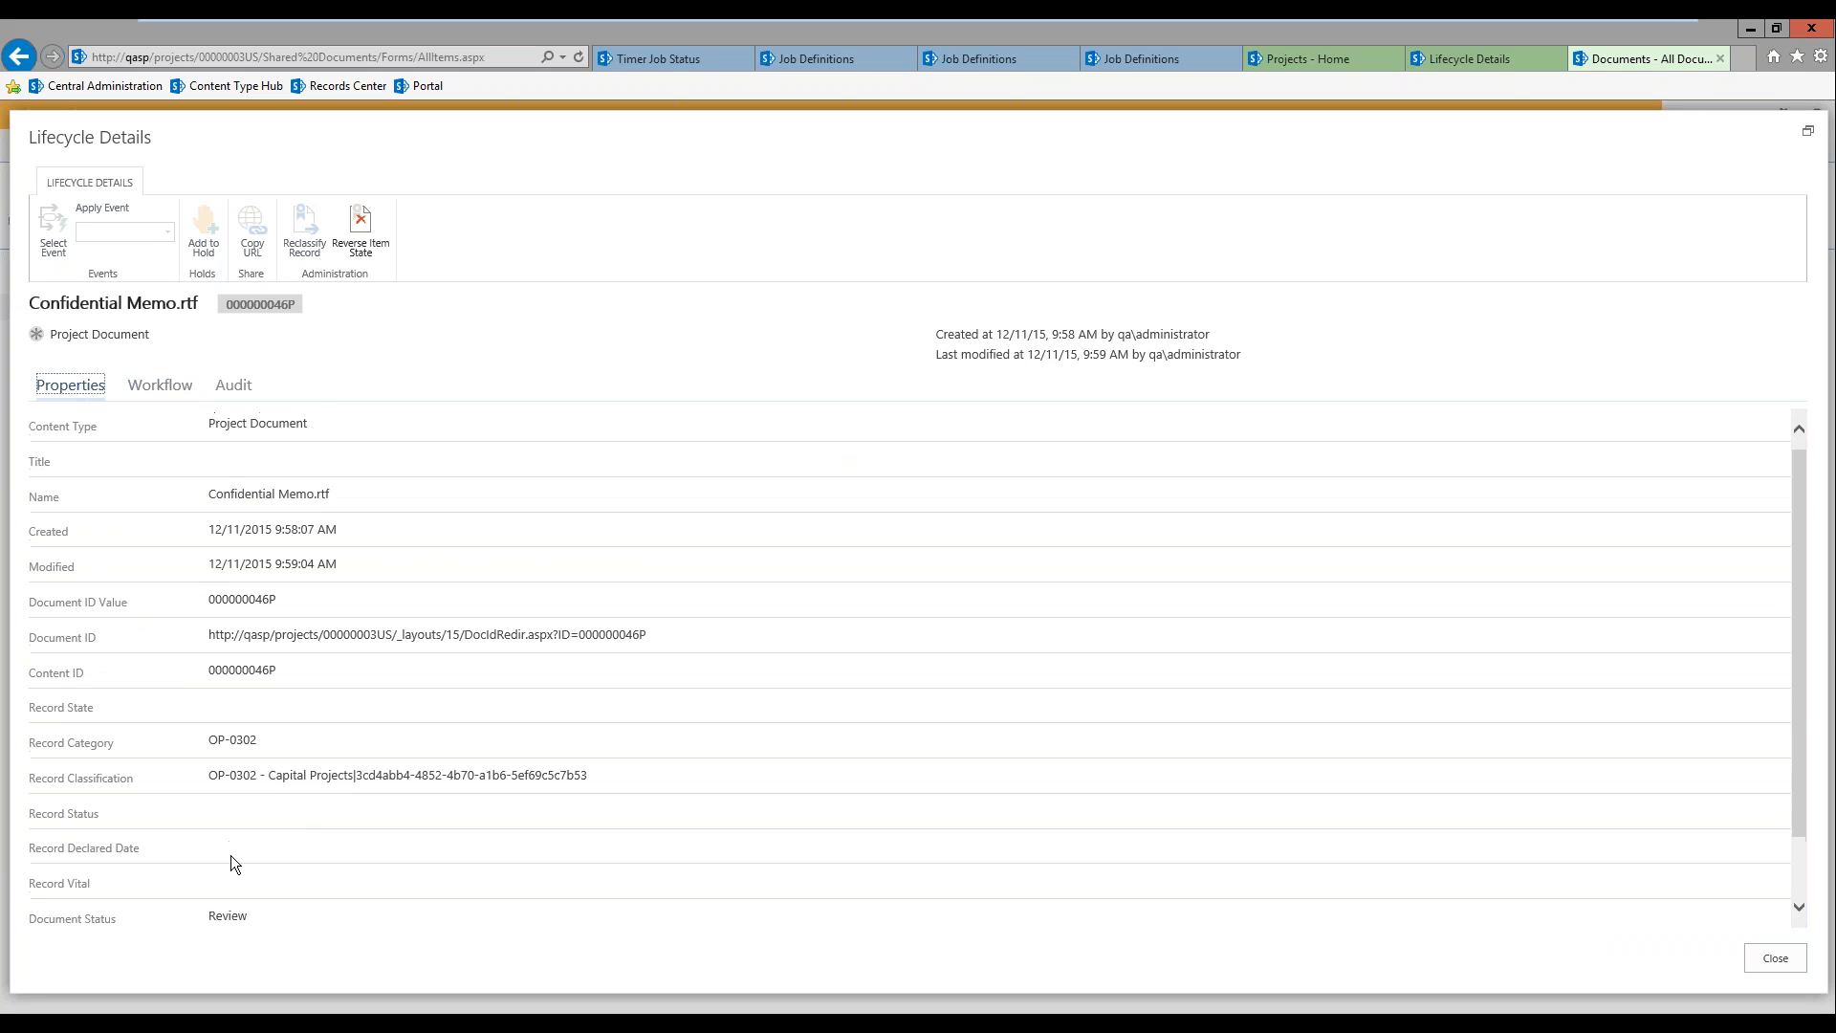
scroll(211, 890, "down", 2)
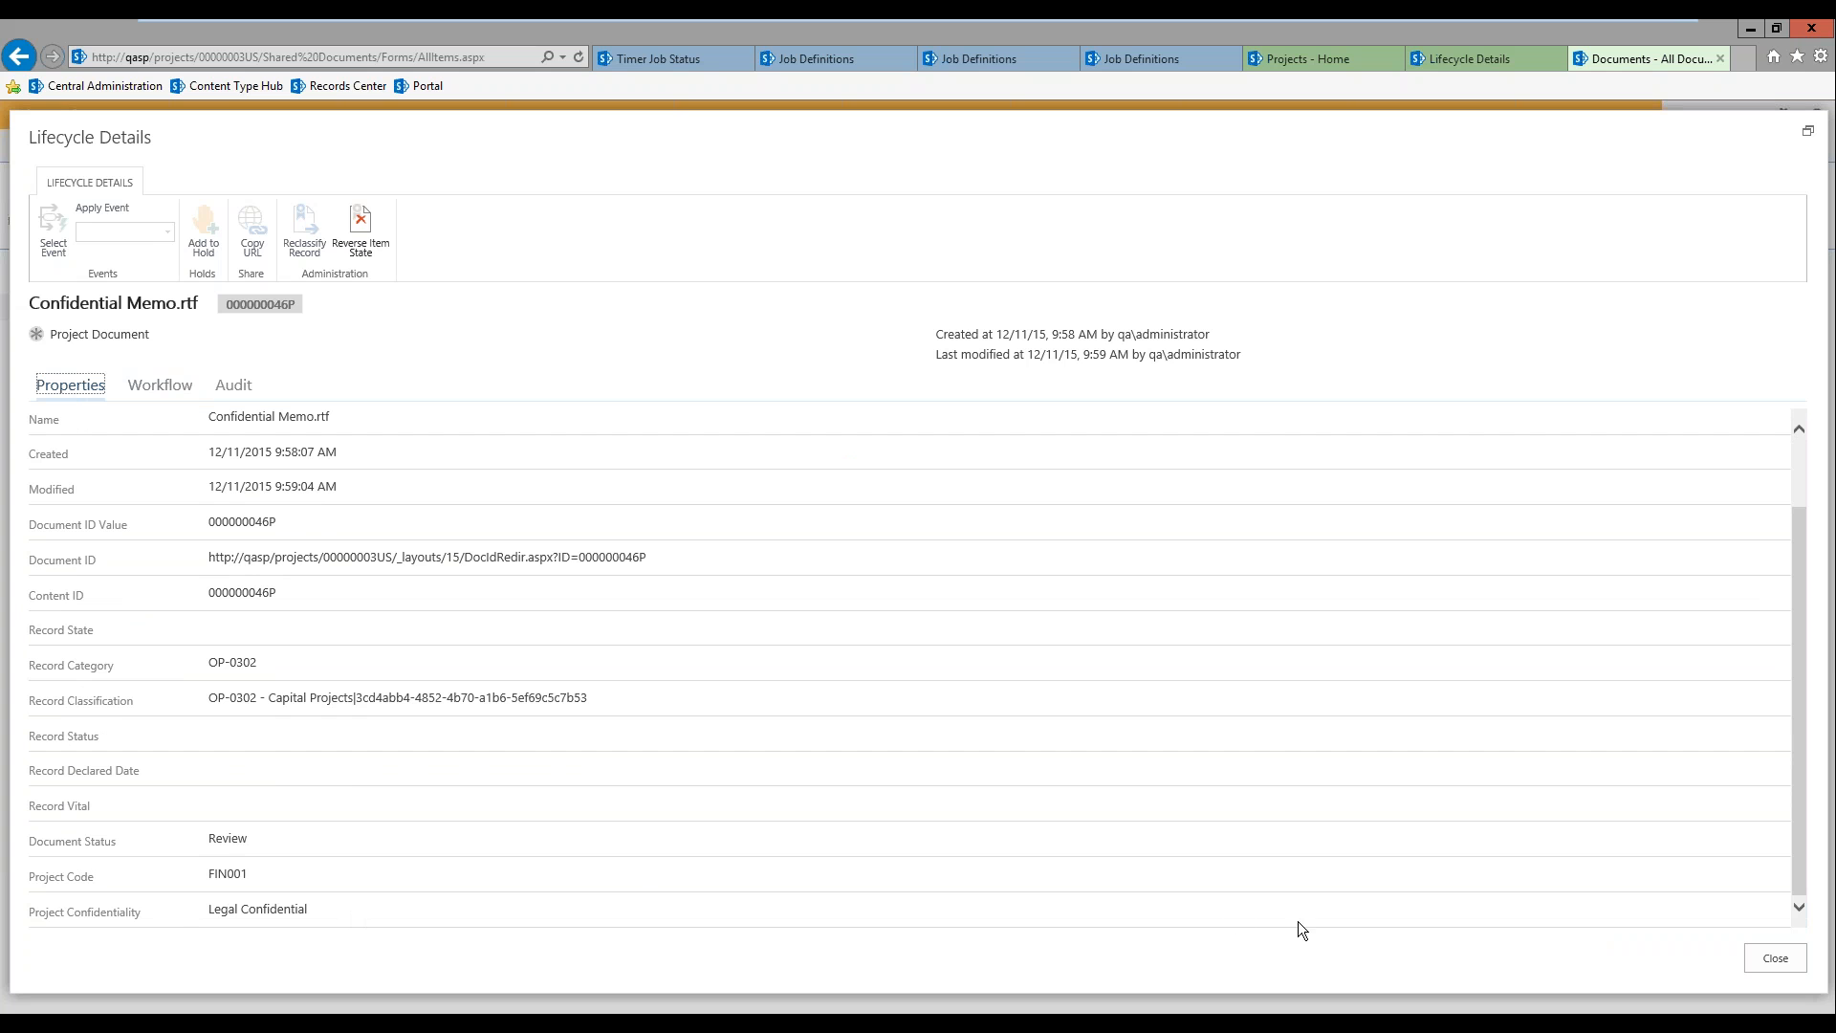
left_click(1775, 958)
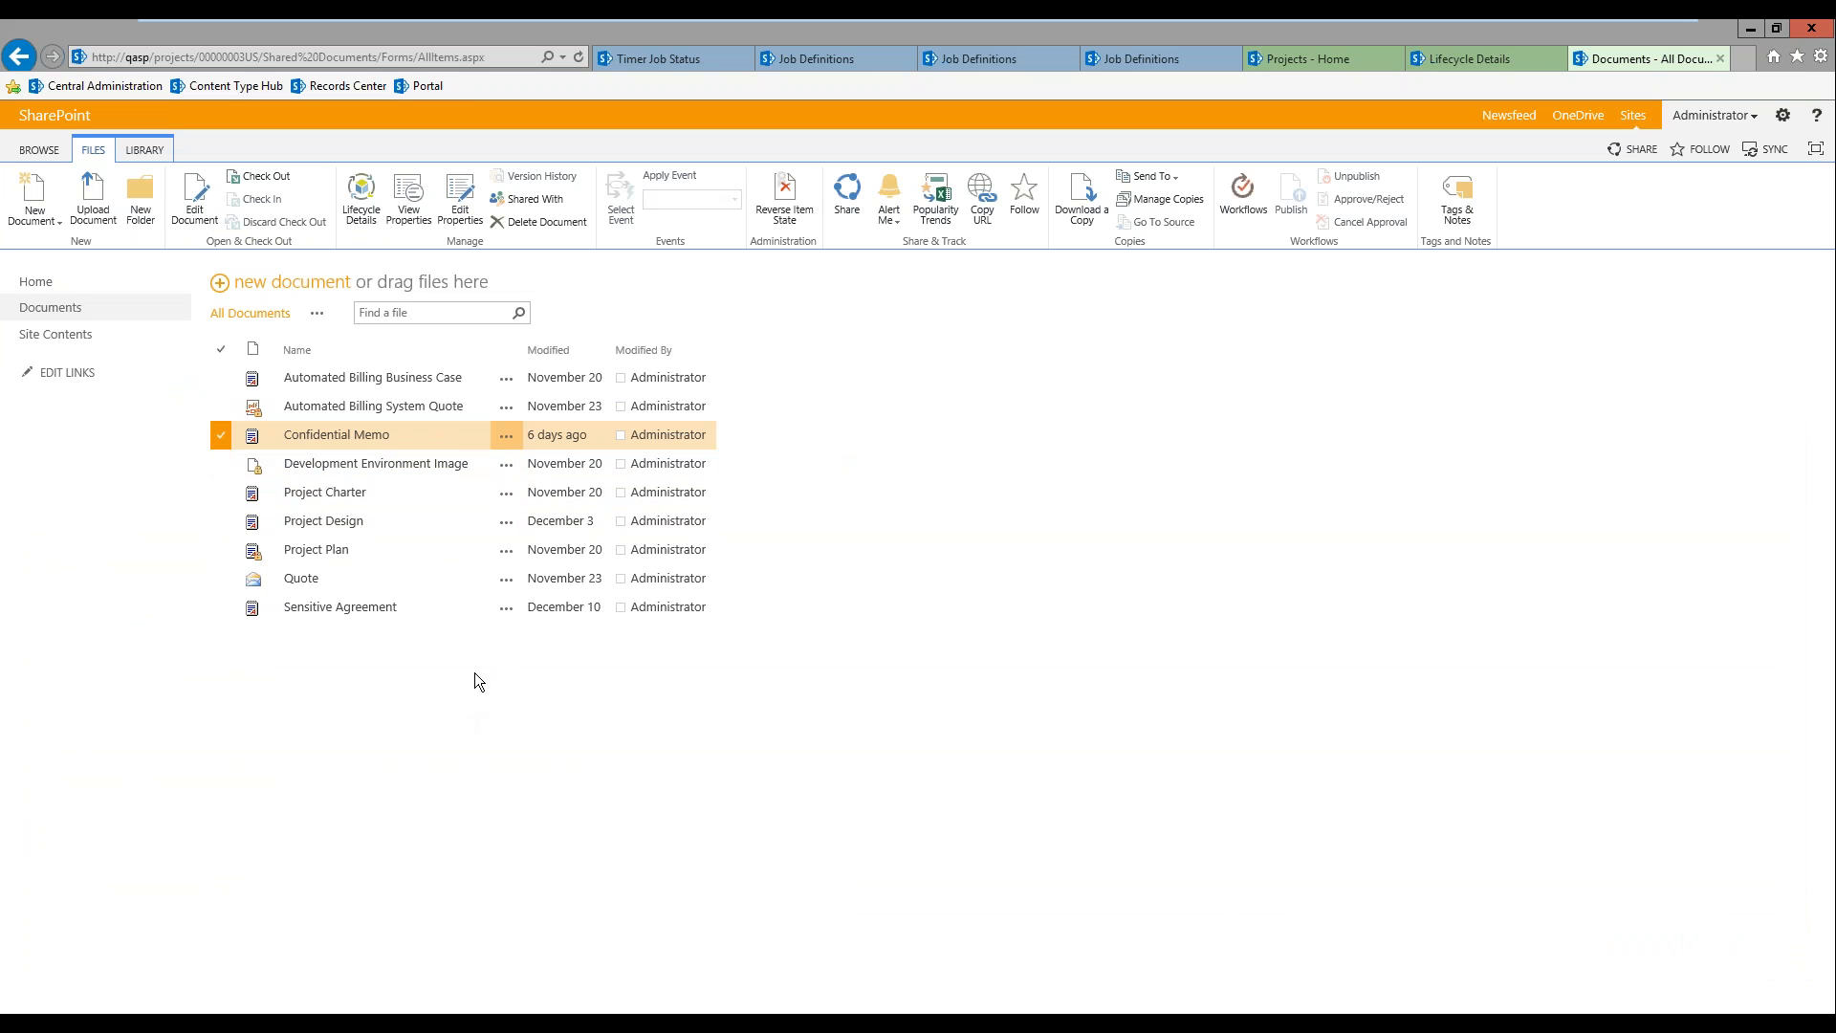
Step: Close the project's Documents page and return to the Automated Billing System lifecycle details, checking the Projects home page
left_click(1722, 59)
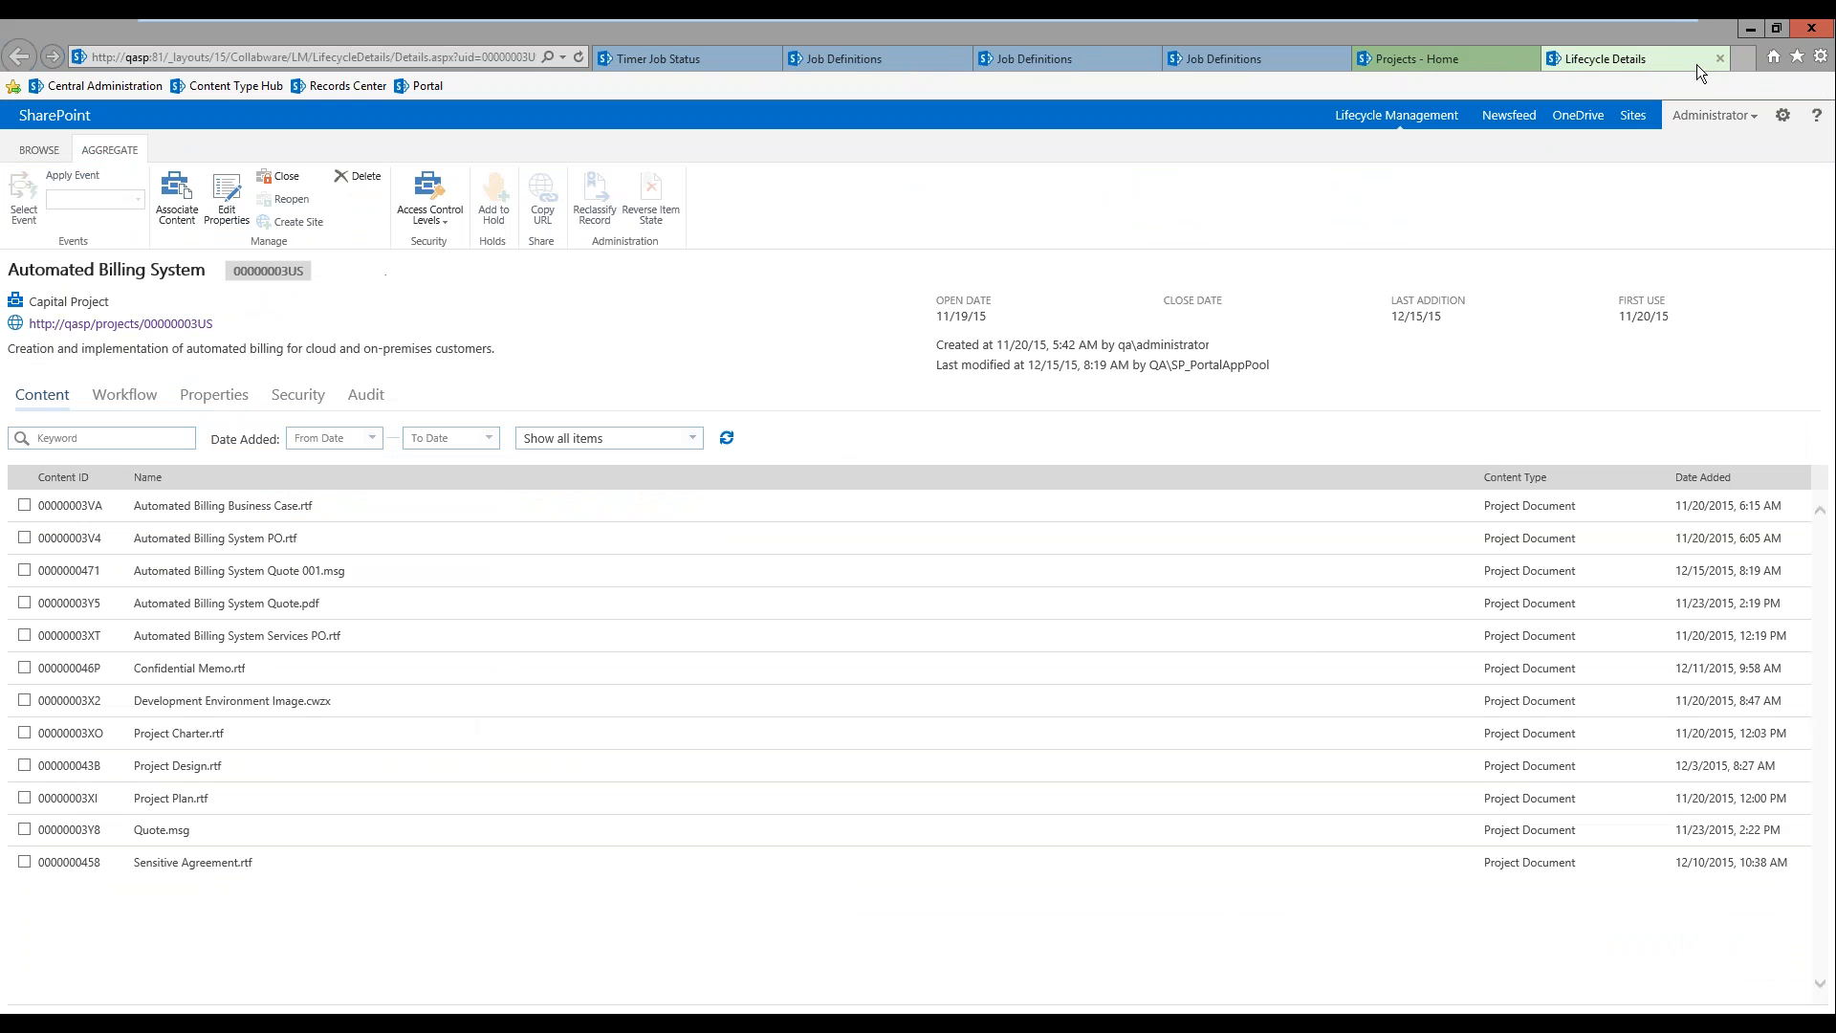
left_click(1536, 57)
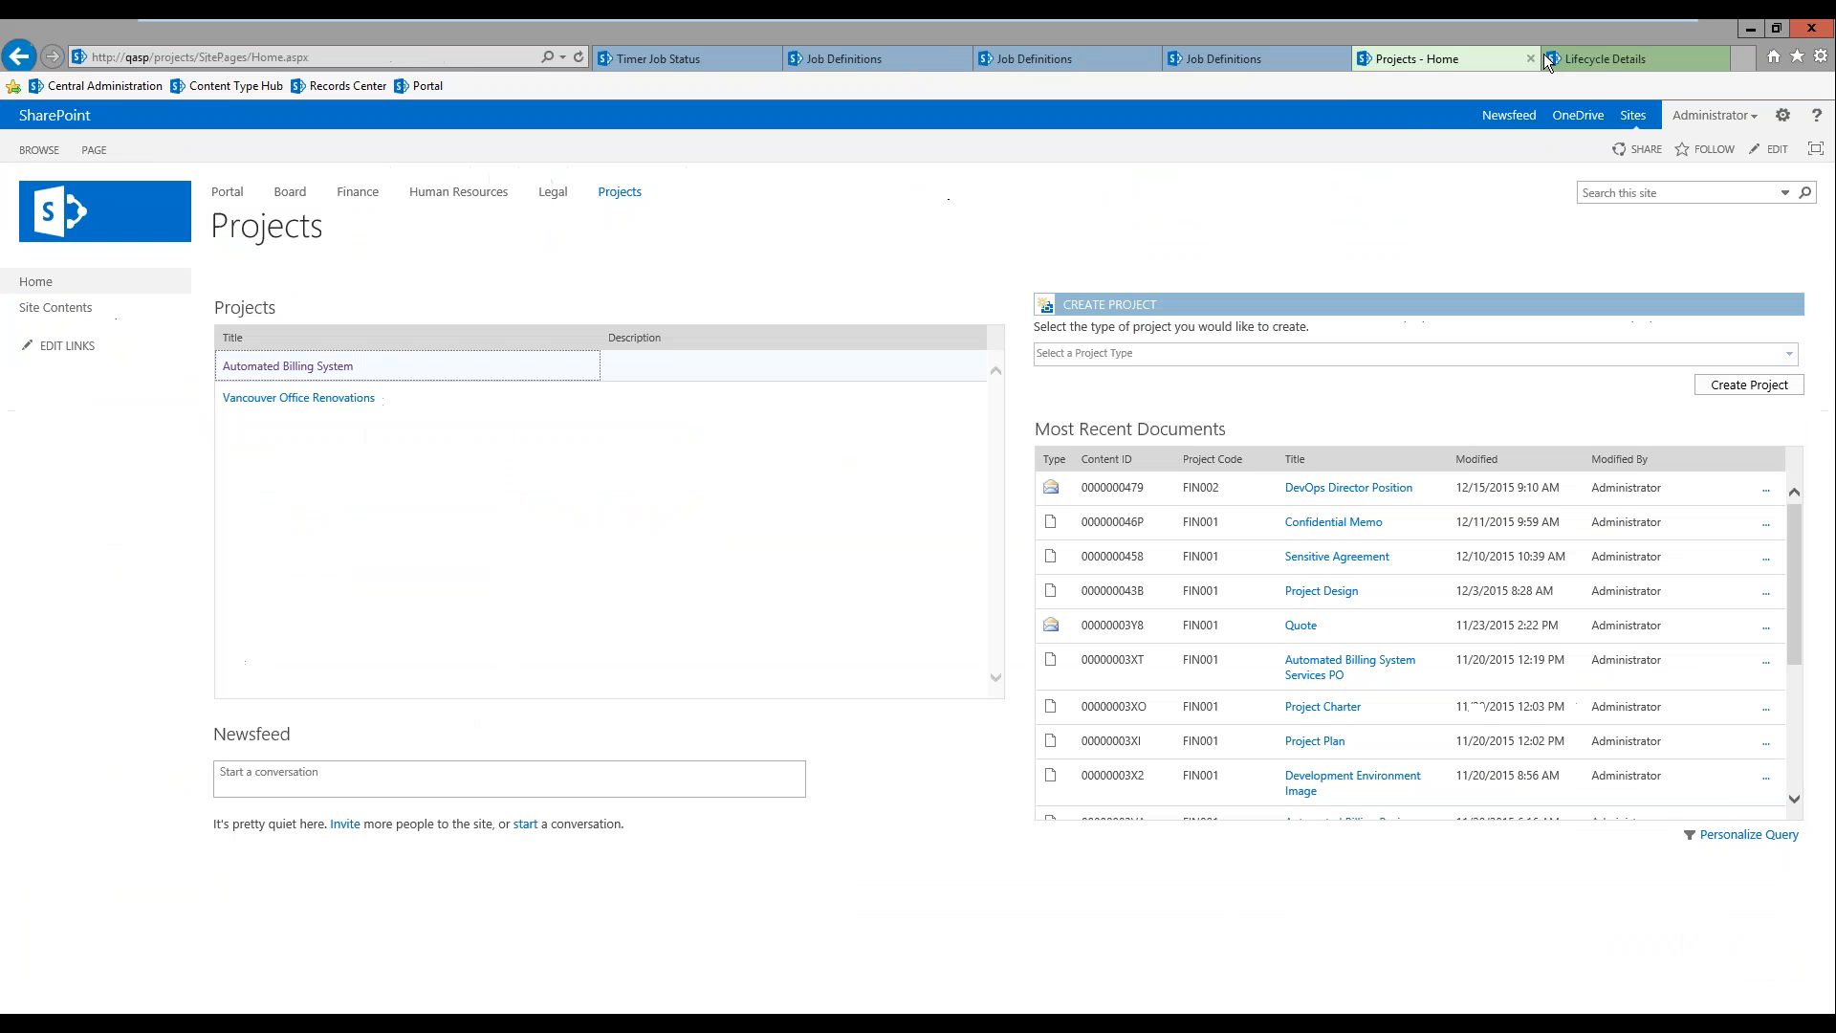
left_click(1619, 54)
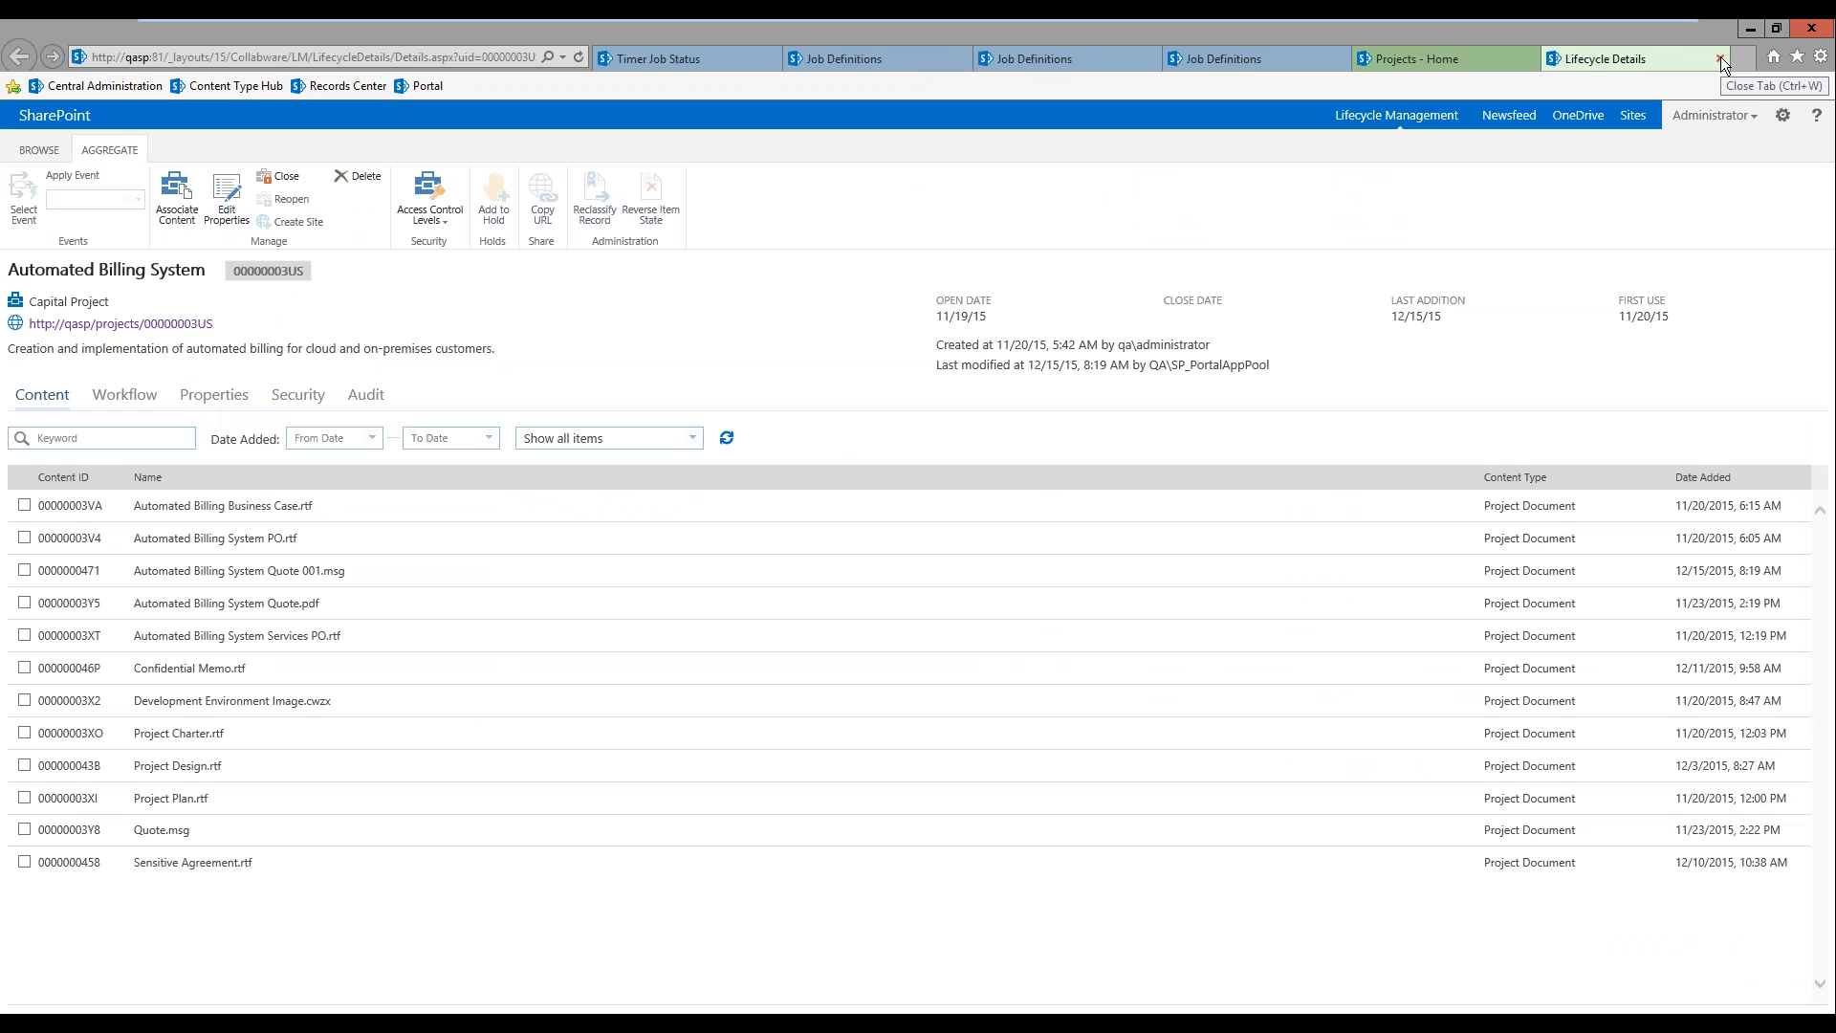